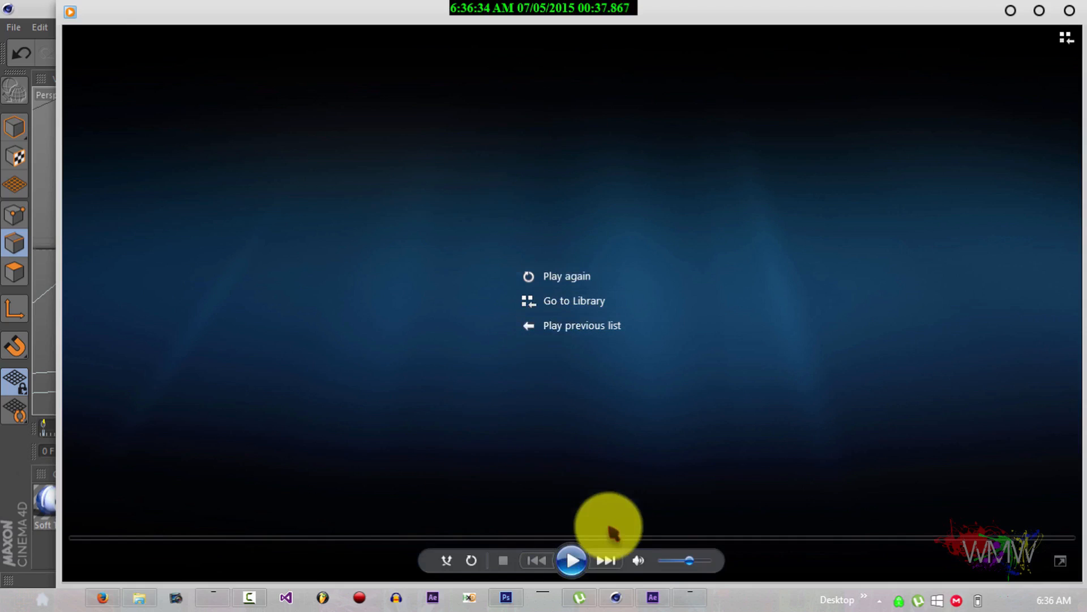
Play the rendered Comp 1_1 intro in full screen, pause it, and return to Cinema 4D.
click(566, 560)
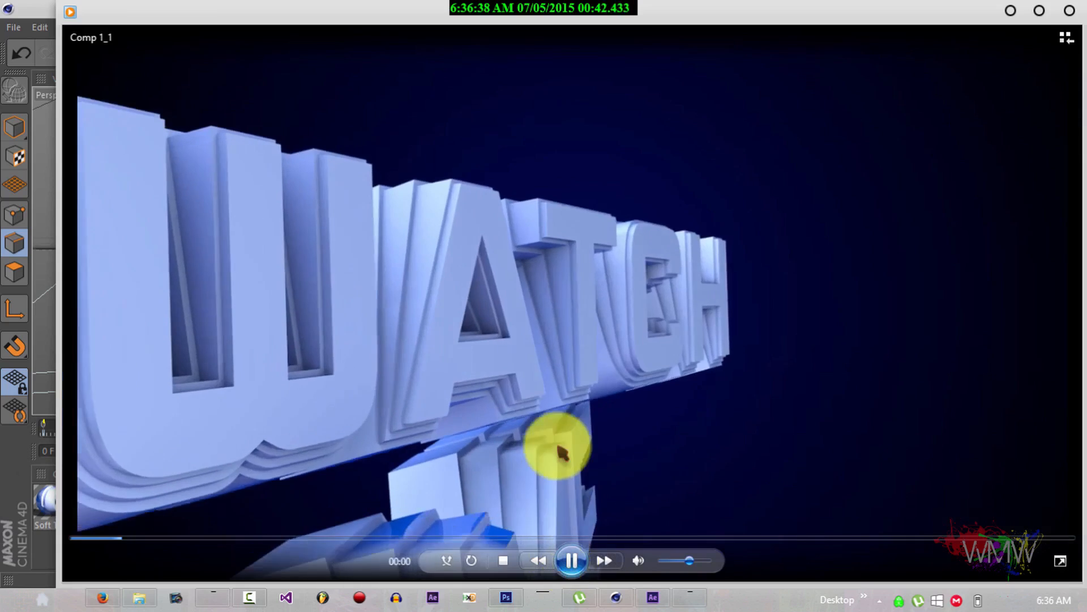
double_click(559, 444)
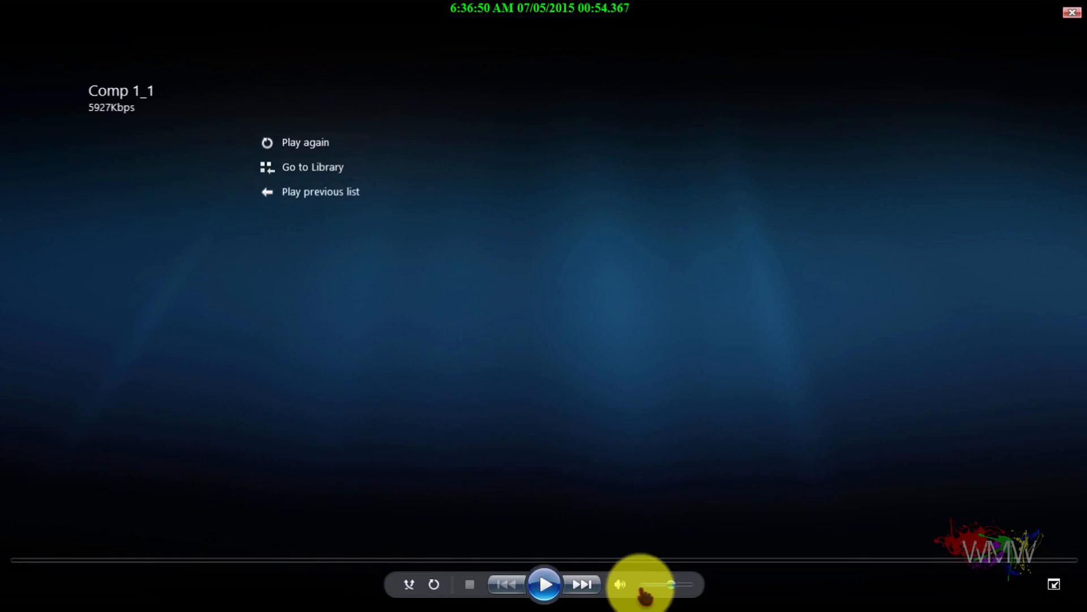
click(544, 584)
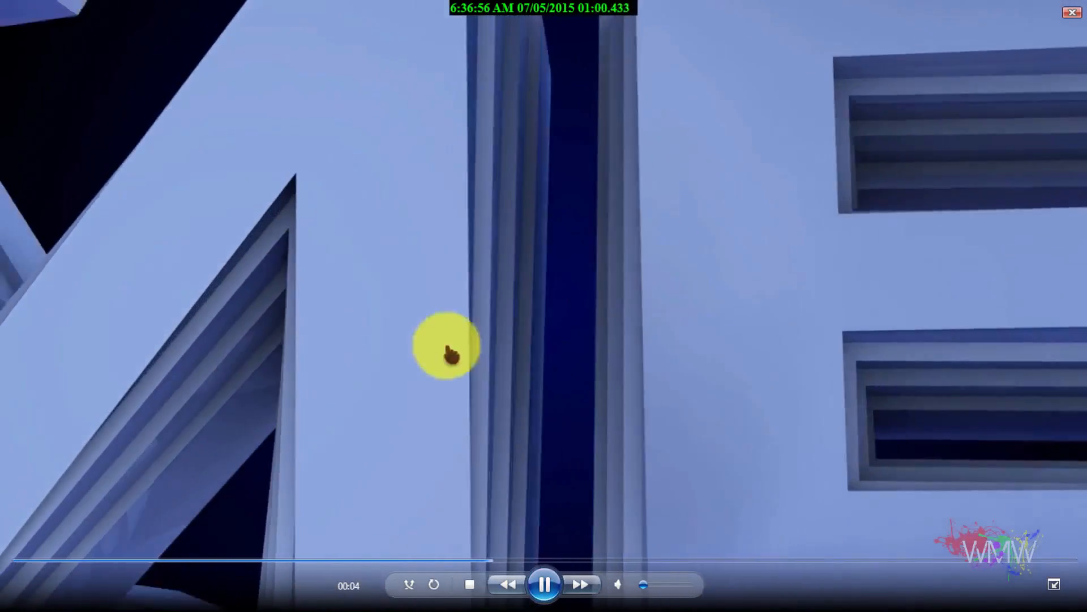
click(543, 583)
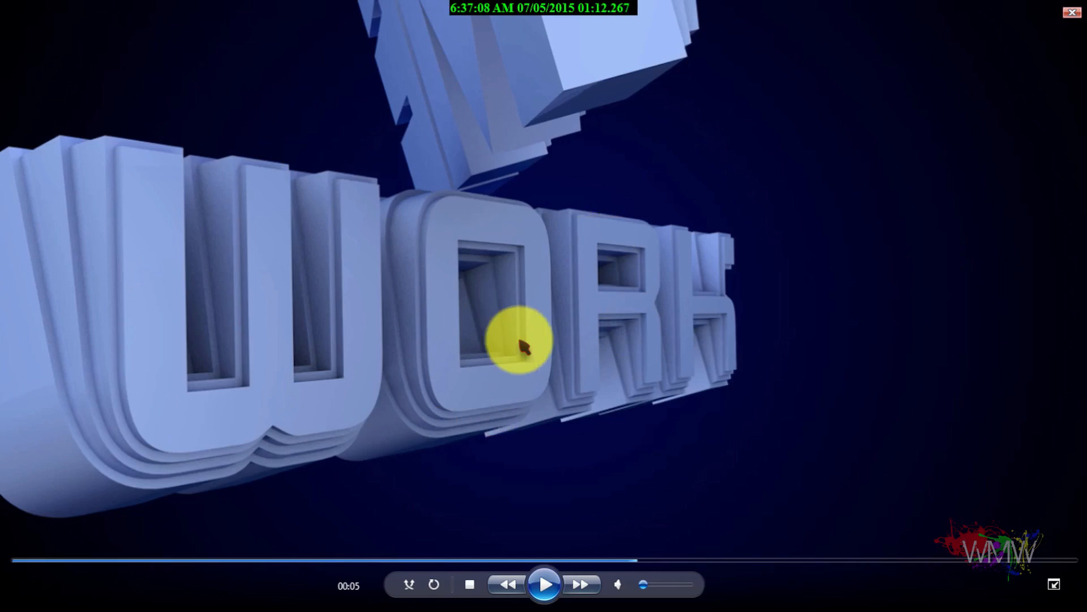
double_click(691, 267)
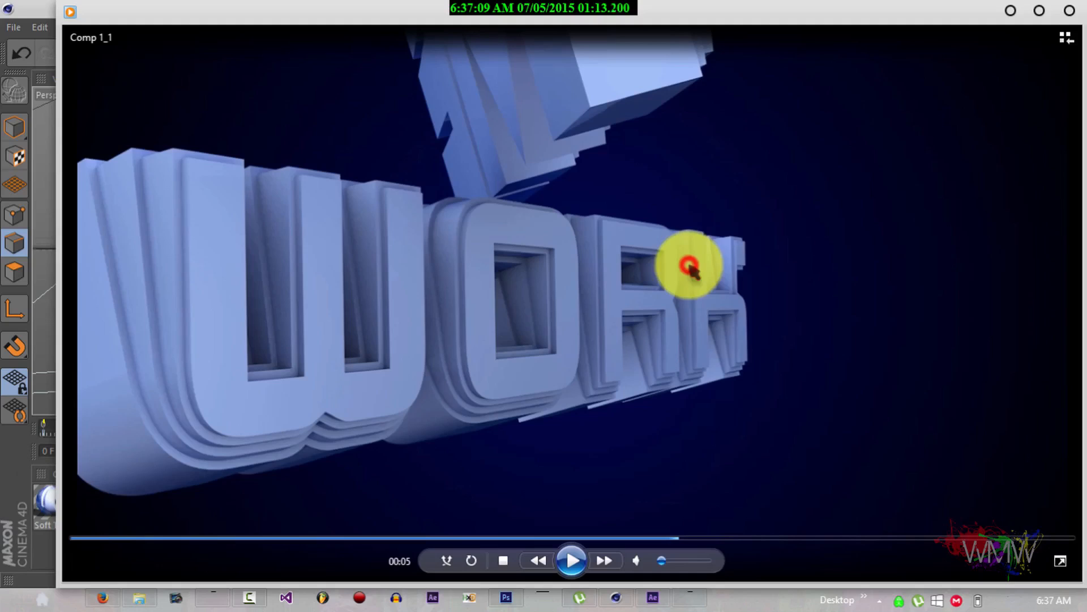
click(1010, 10)
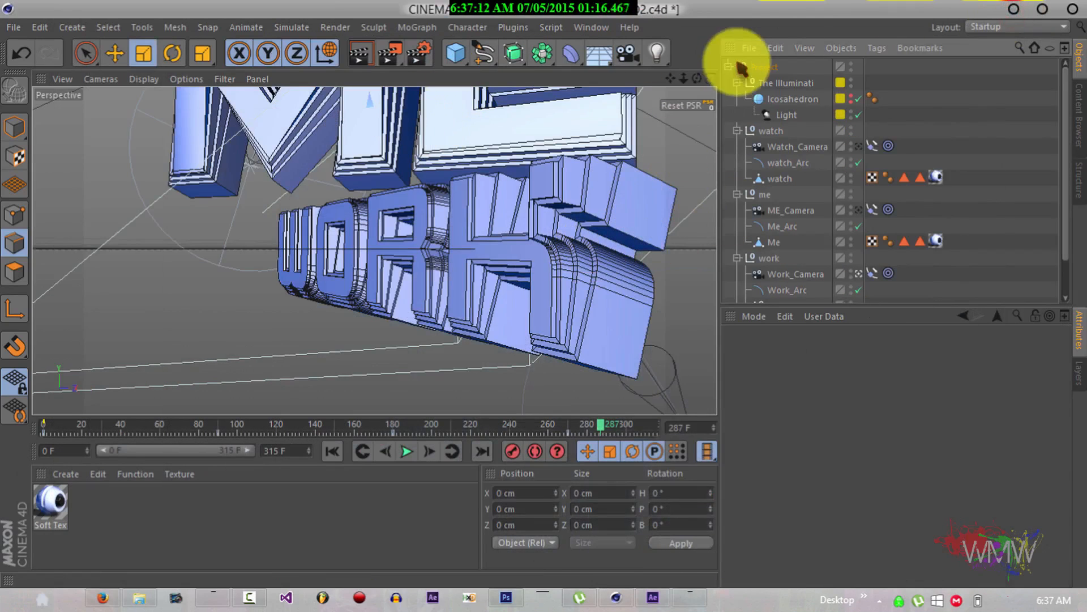
Collapse the Project hierarchy with its subgroups and hide the Project null in the viewport.
click(738, 83)
click(737, 99)
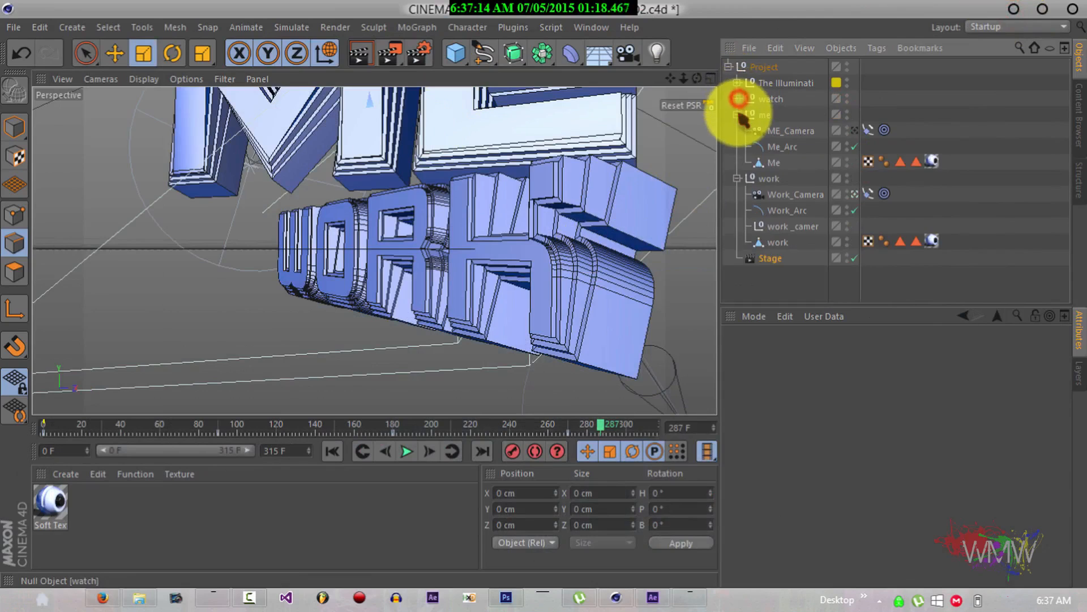
click(737, 114)
click(737, 130)
click(729, 66)
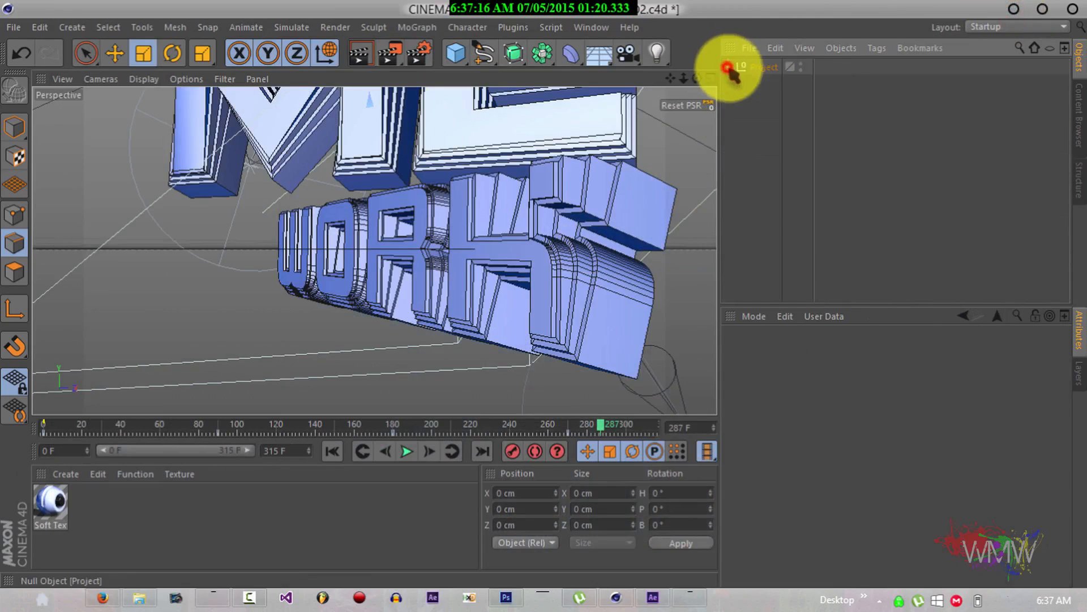
click(801, 67)
click(802, 64)
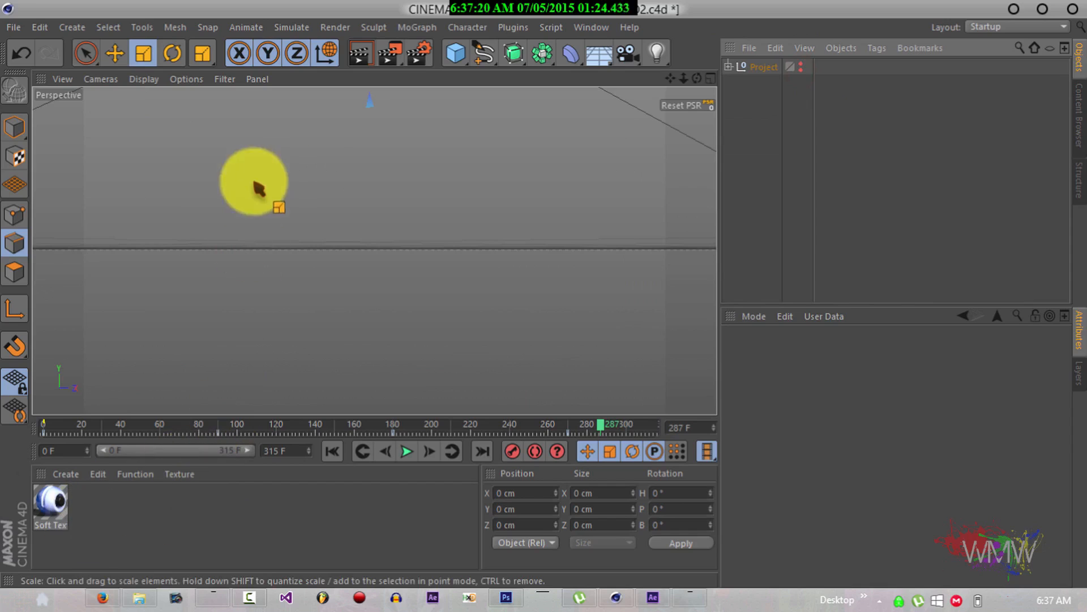
Remove the Reset PSR command from the perspective viewport.
drag(683, 78, 545, 294)
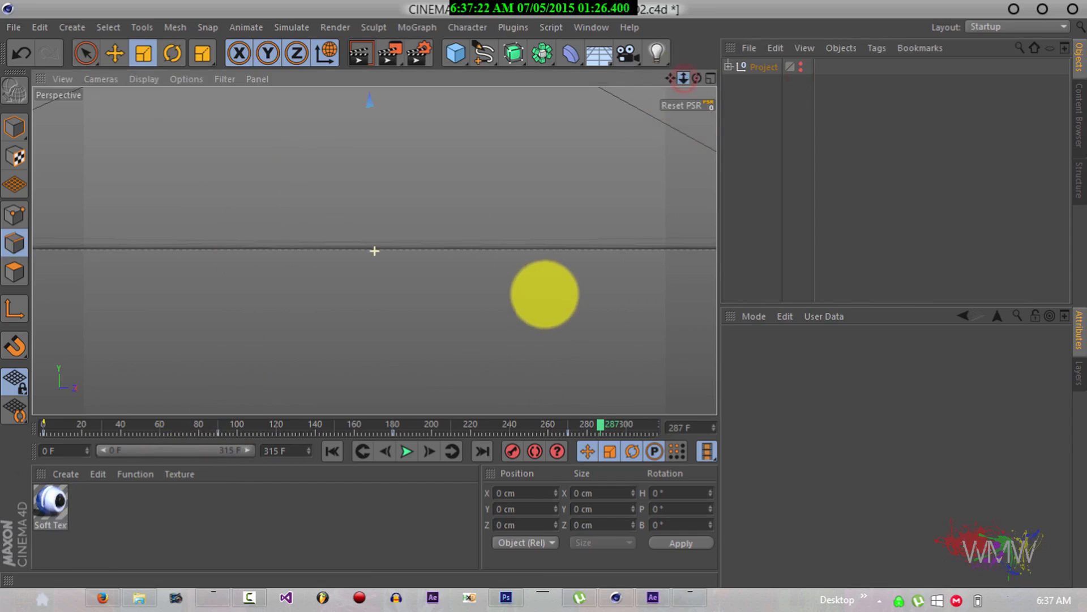
click(668, 79)
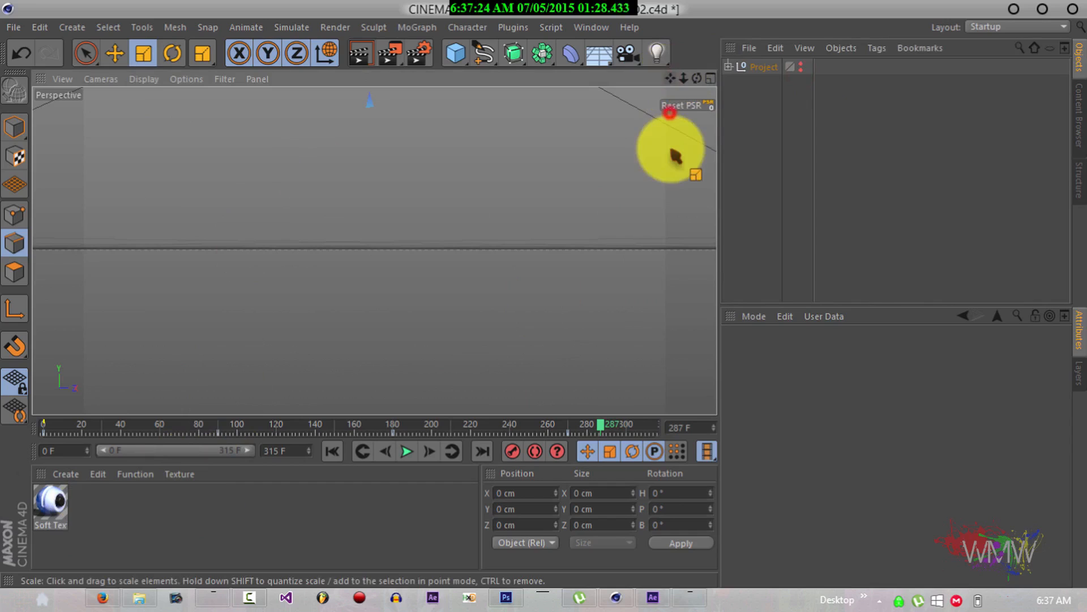
right_click(677, 108)
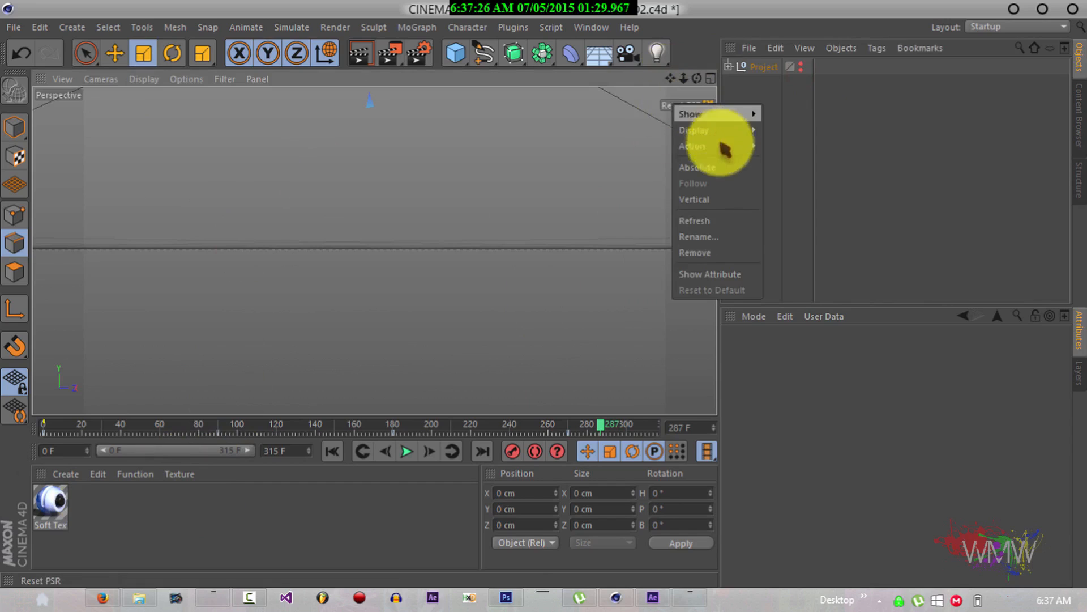
click(695, 248)
Create a new empty project.
drag(670, 78, 541, 294)
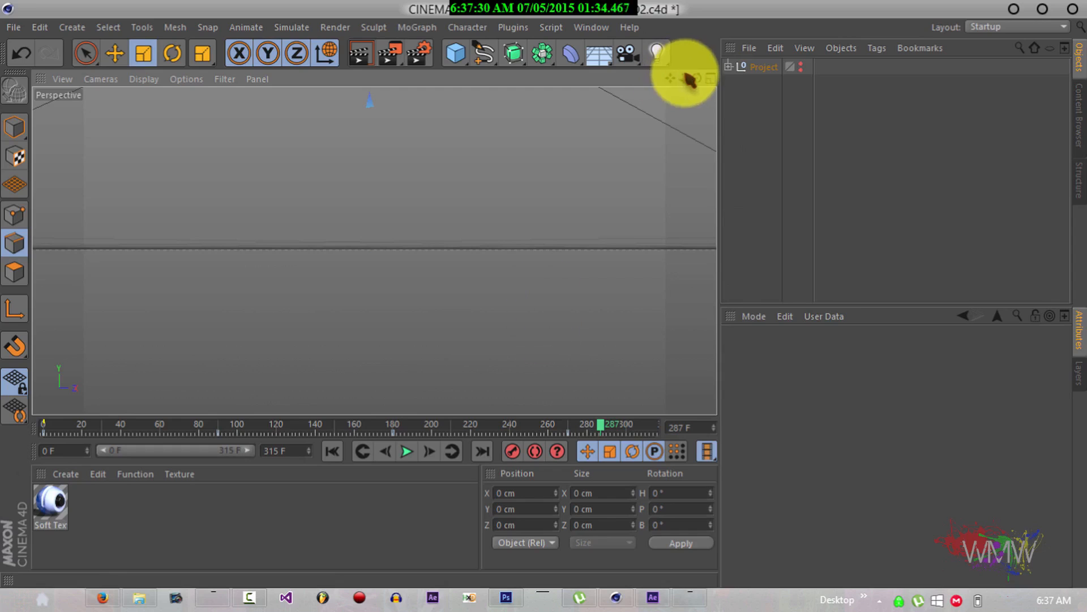
drag(686, 75, 544, 294)
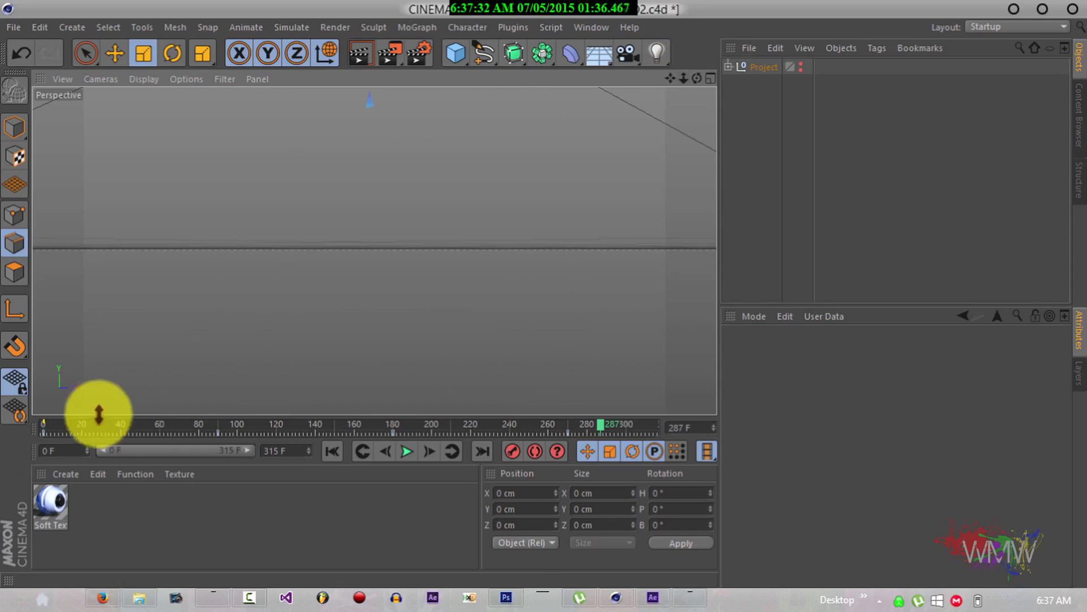
click(17, 28)
click(52, 44)
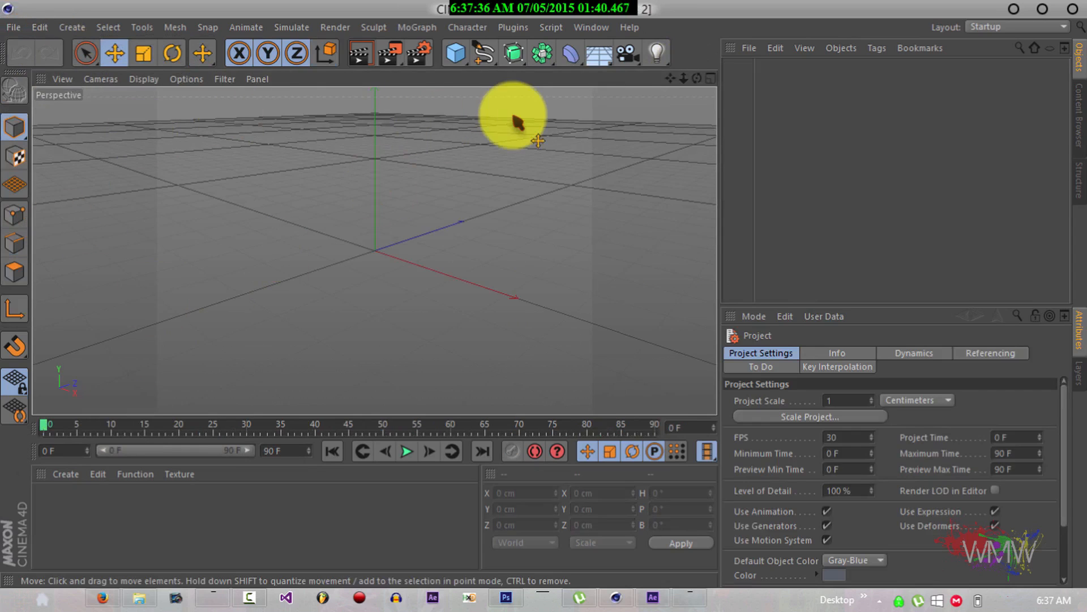
Open the Customize Commands window for editing the palettes.
drag(683, 78, 544, 294)
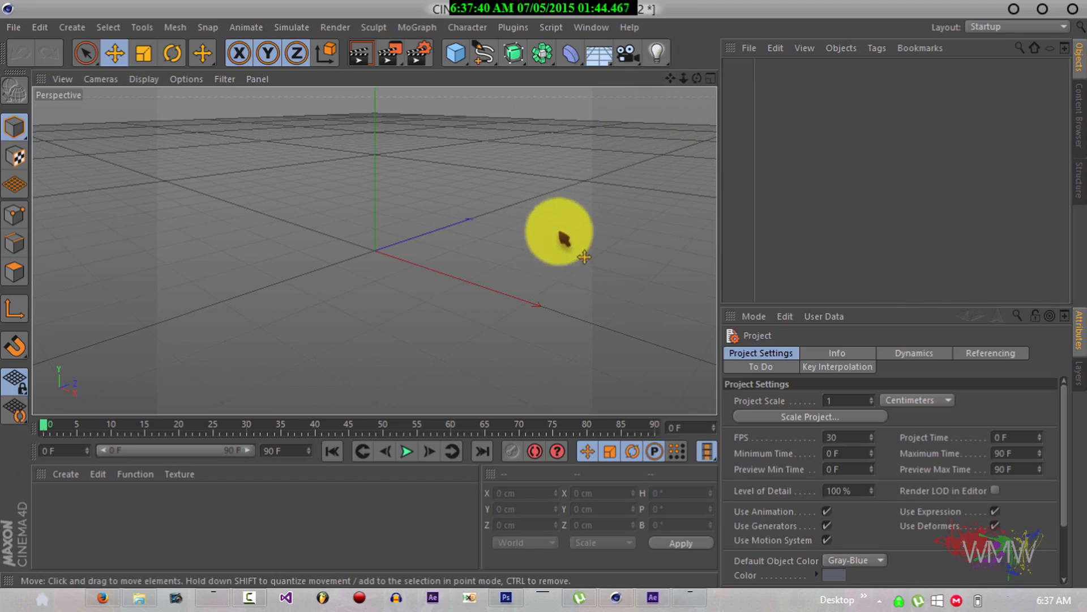
right_click(619, 184)
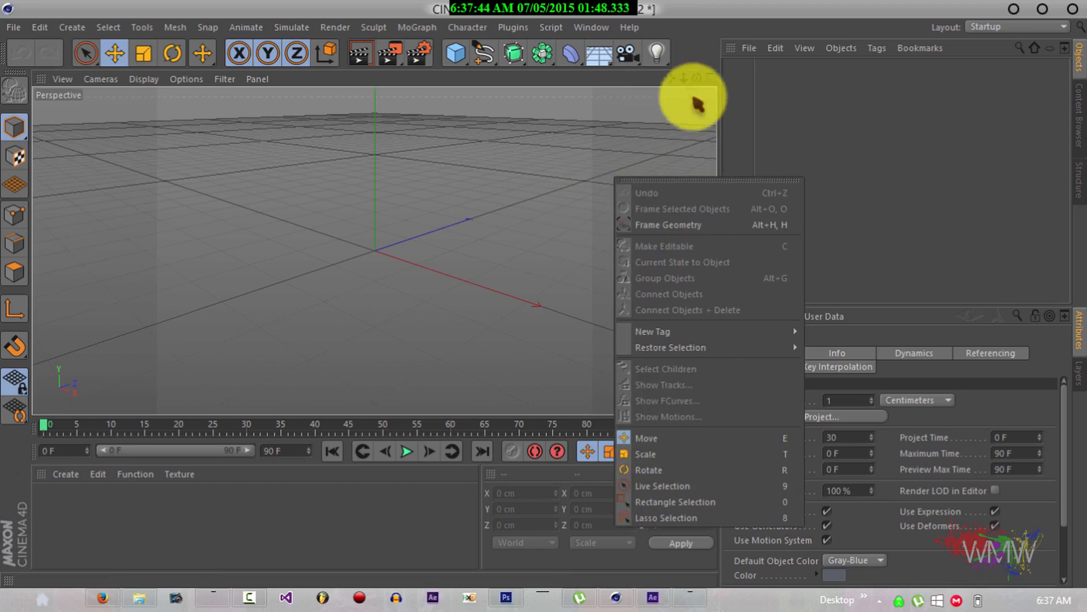
click(683, 53)
right_click(678, 52)
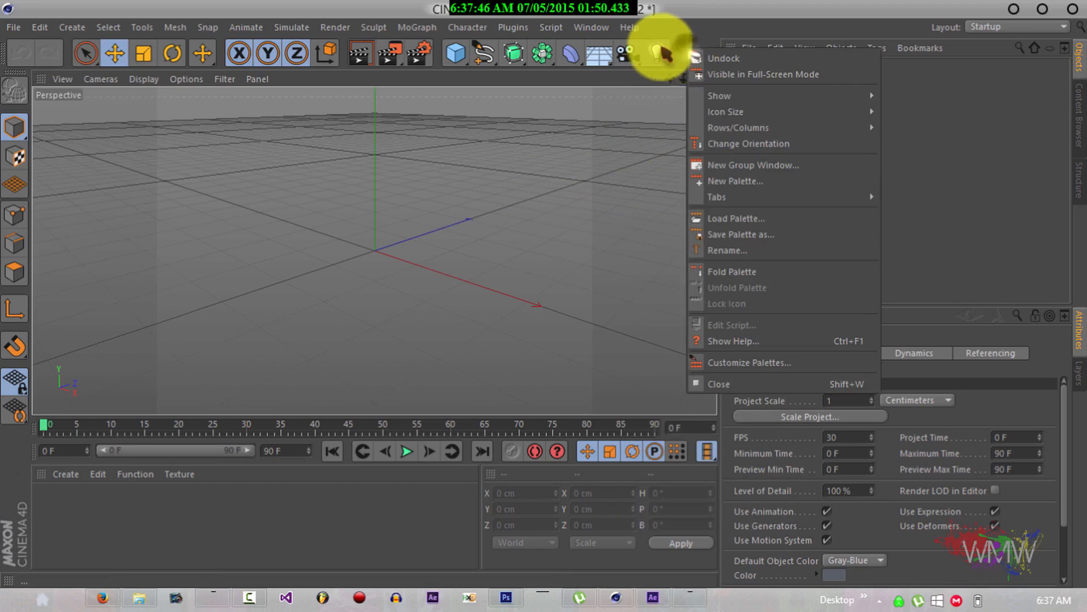
click(739, 361)
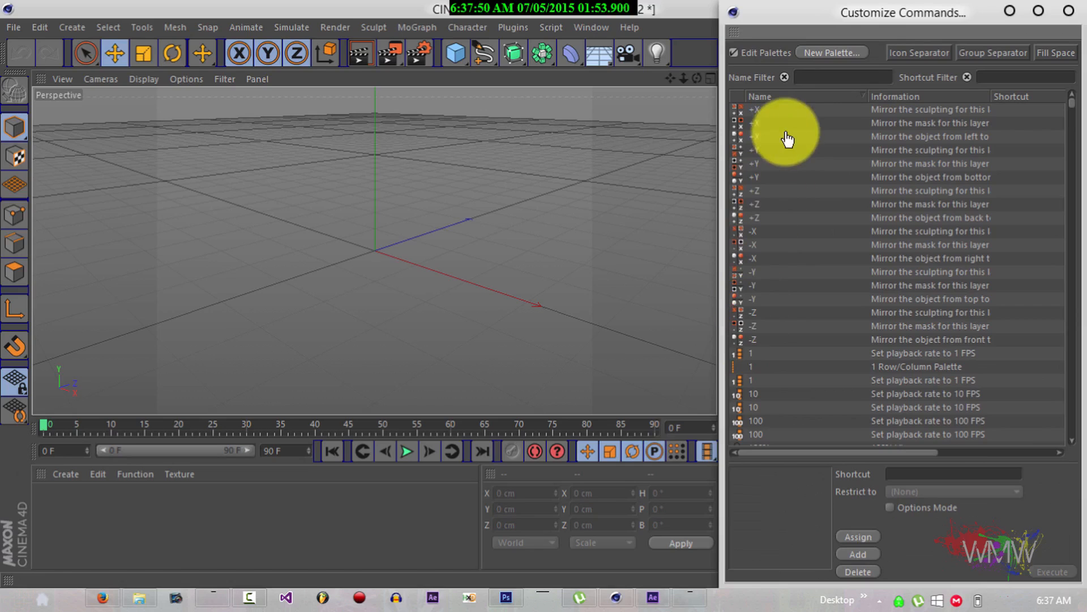
Filter the commands by "psr" and place Reset PSR in the perspective viewport's upper corner.
click(811, 80)
text(psr)
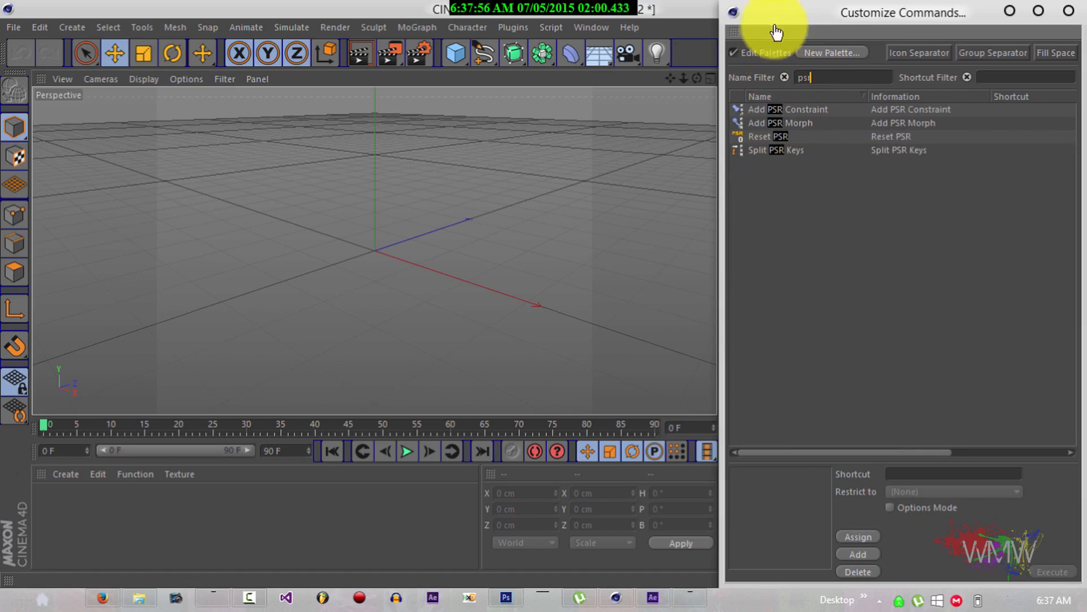
drag(781, 23, 854, 31)
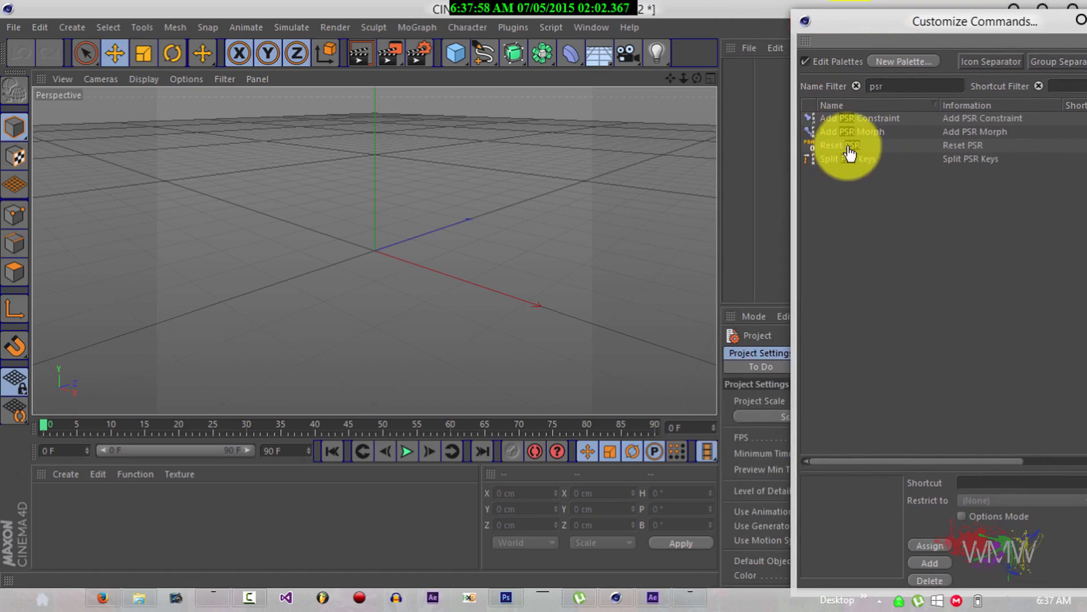
drag(837, 150, 698, 103)
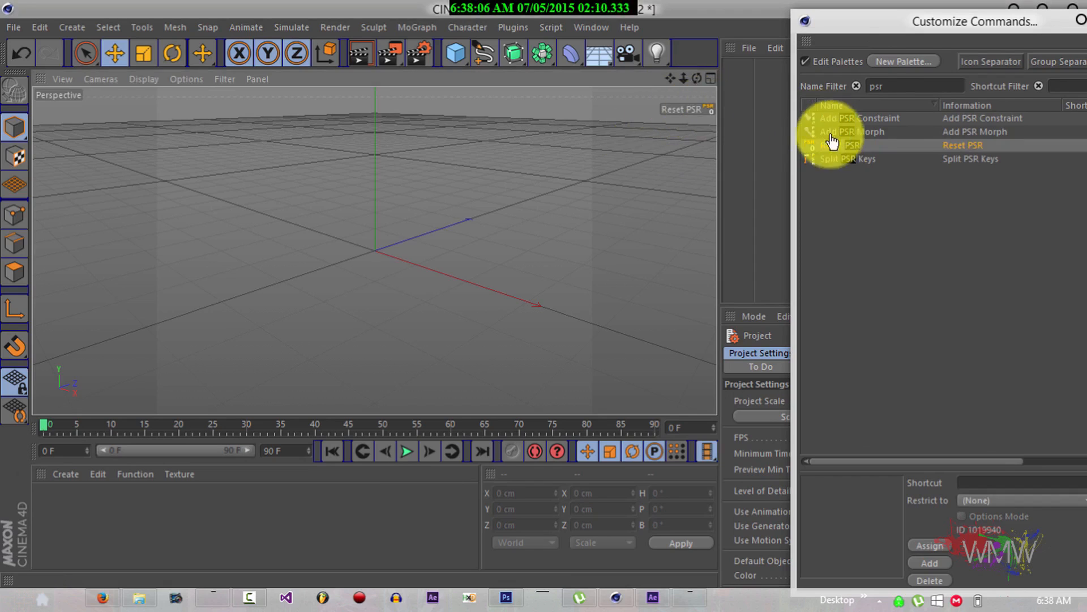
Filter the commands by "save" and place the active project's Save command in the viewport below Reset PSR.
click(887, 86)
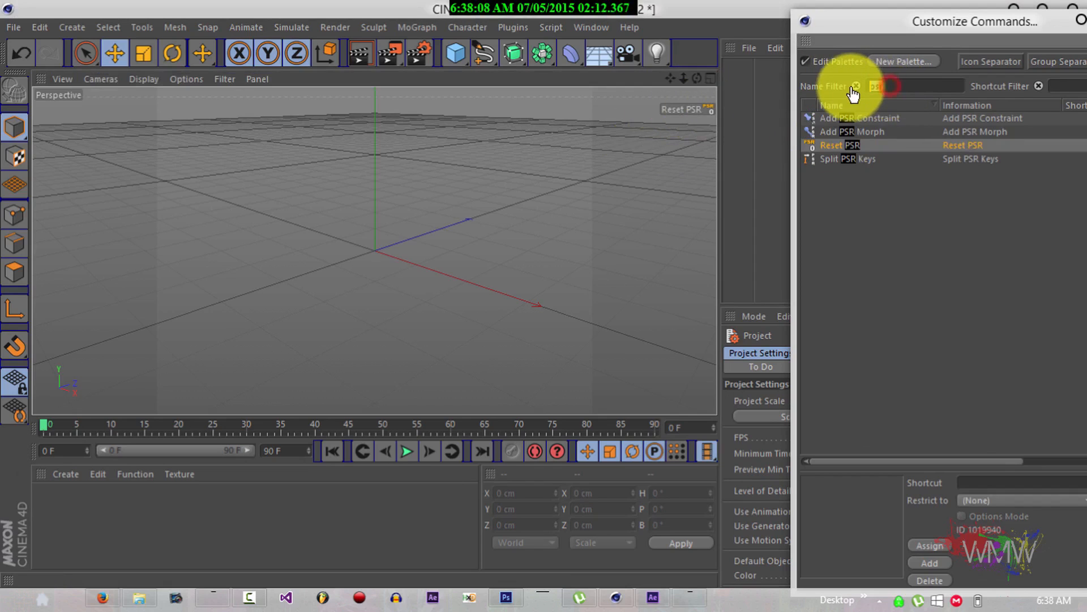
text(save)
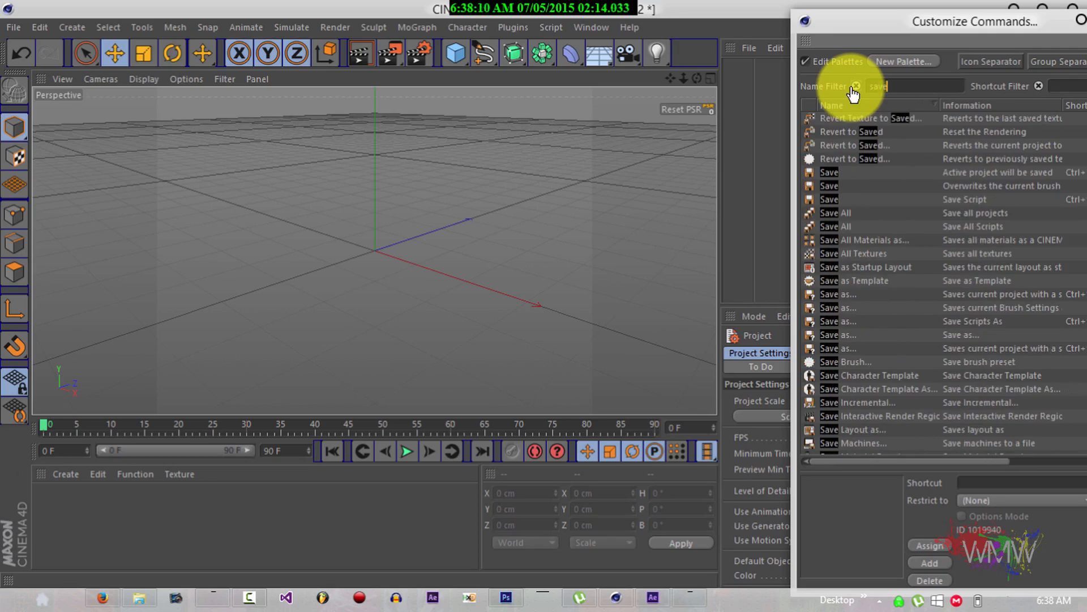
click(829, 173)
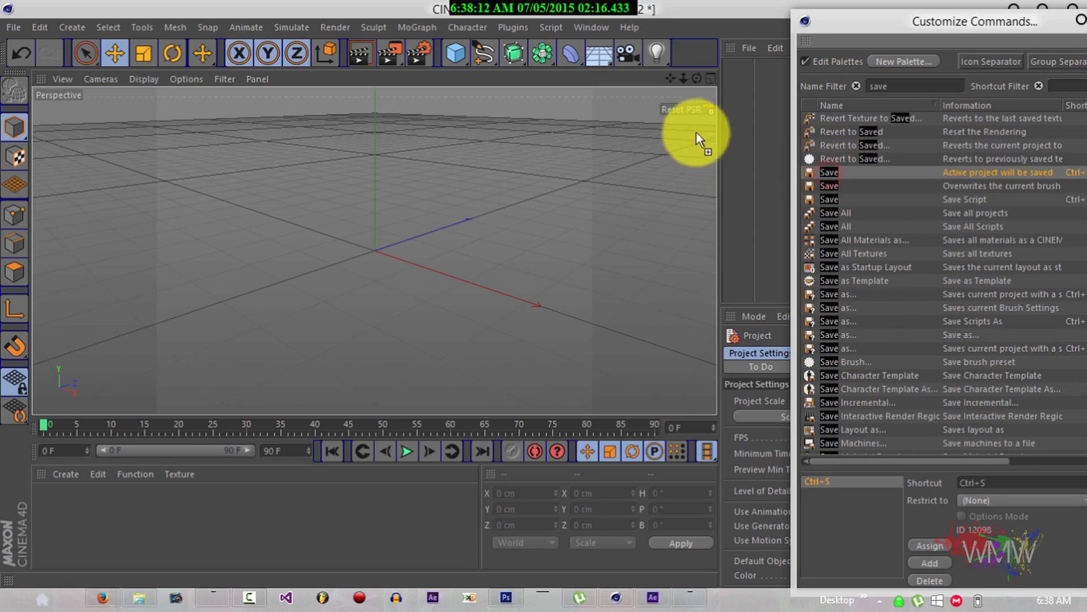
drag(685, 127, 686, 128)
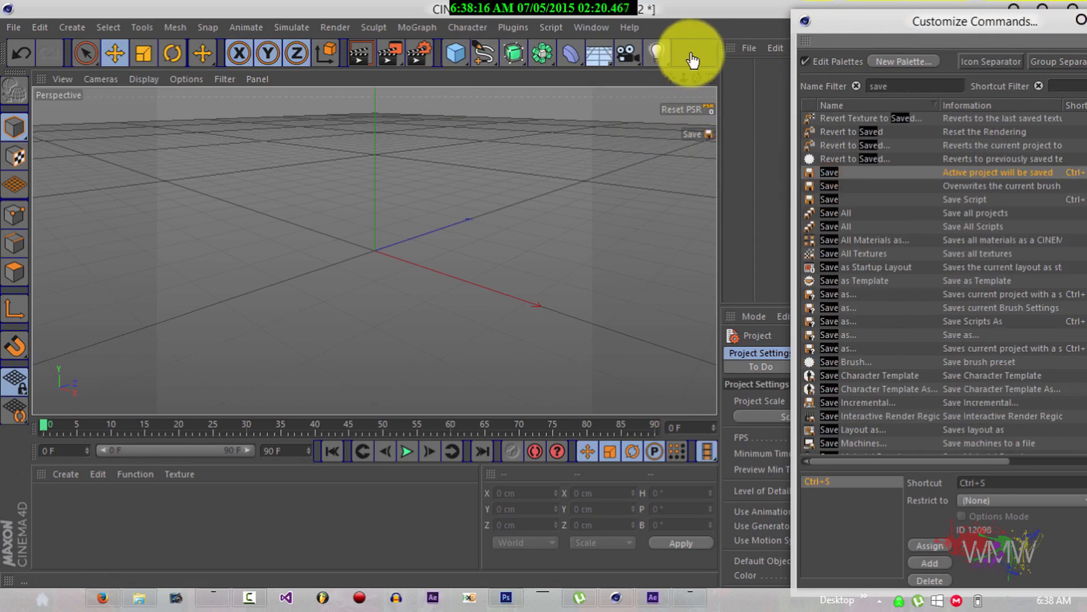
Add the project Save command to the main command palette after the light, and close the command customization.
drag(831, 173, 683, 59)
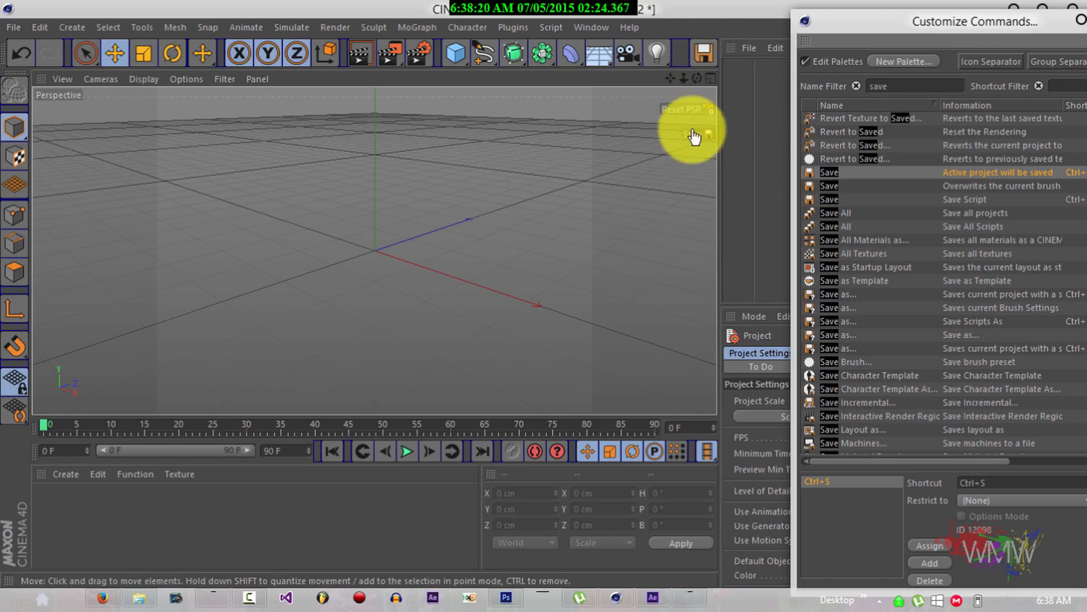
drag(1076, 24, 929, 47)
click(986, 42)
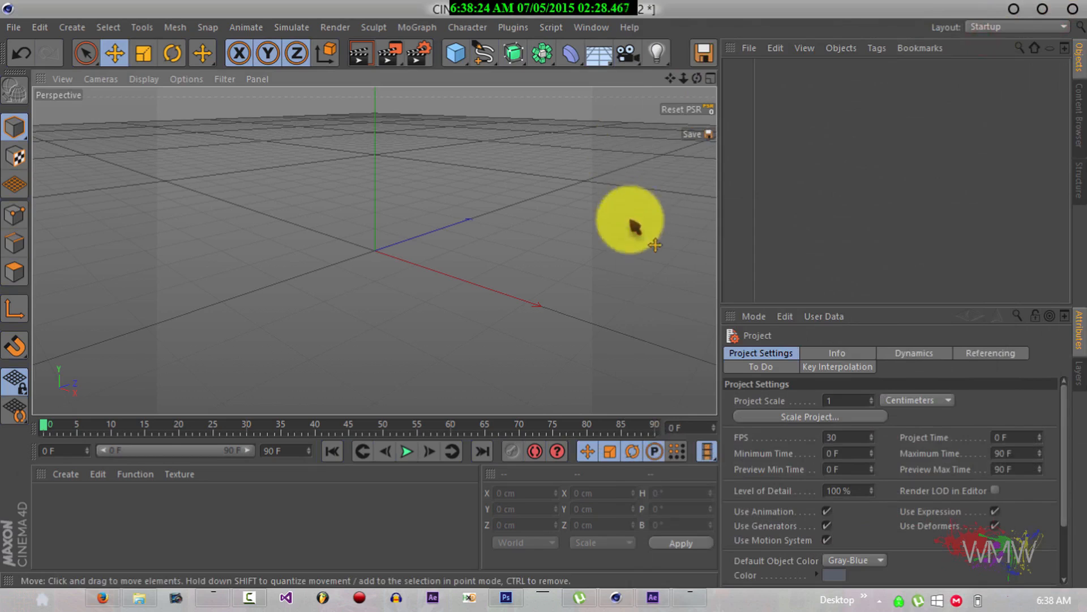
Save the new project as YT-Tut-1.c4d in the intros folder.
click(695, 134)
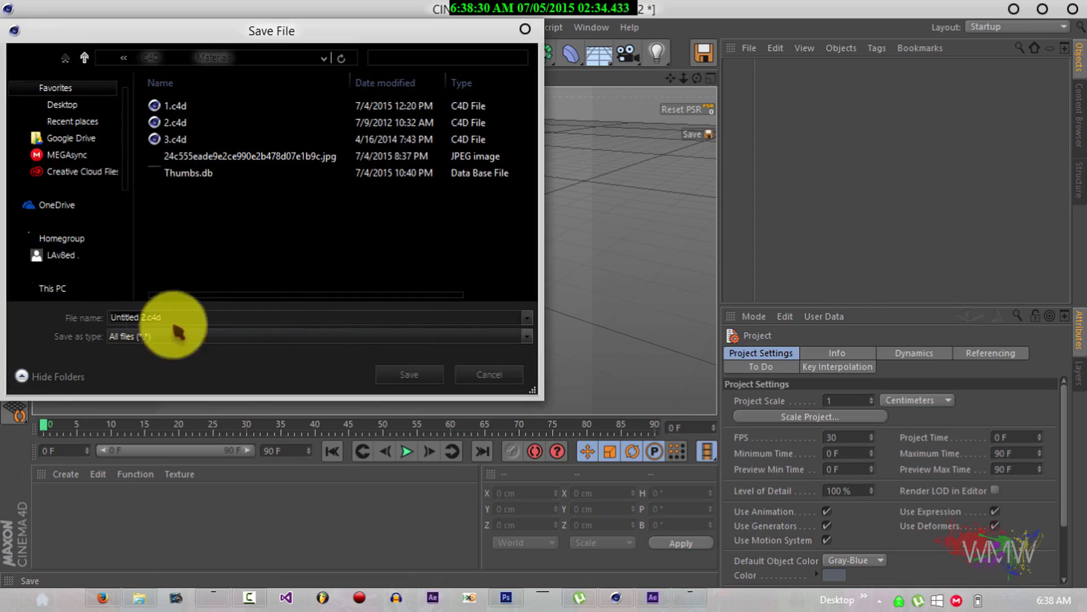
click(83, 58)
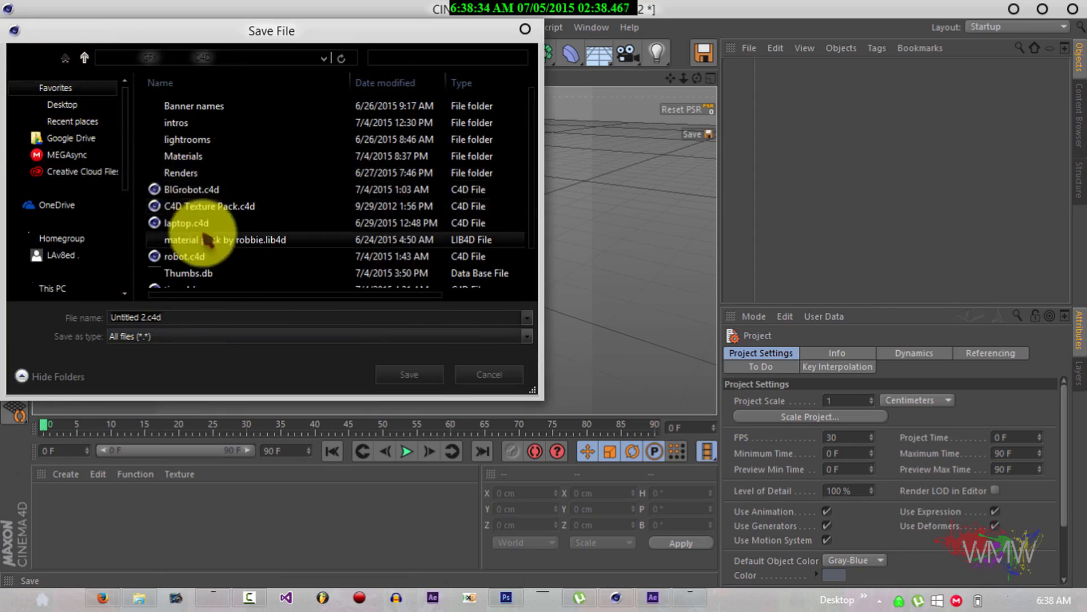
double_click(179, 122)
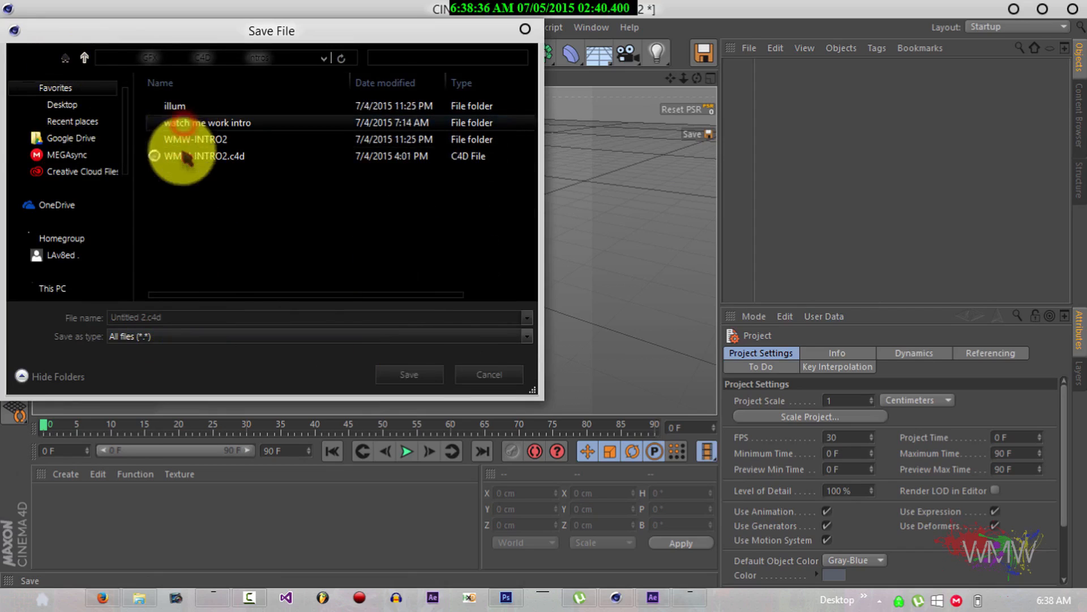
click(181, 316)
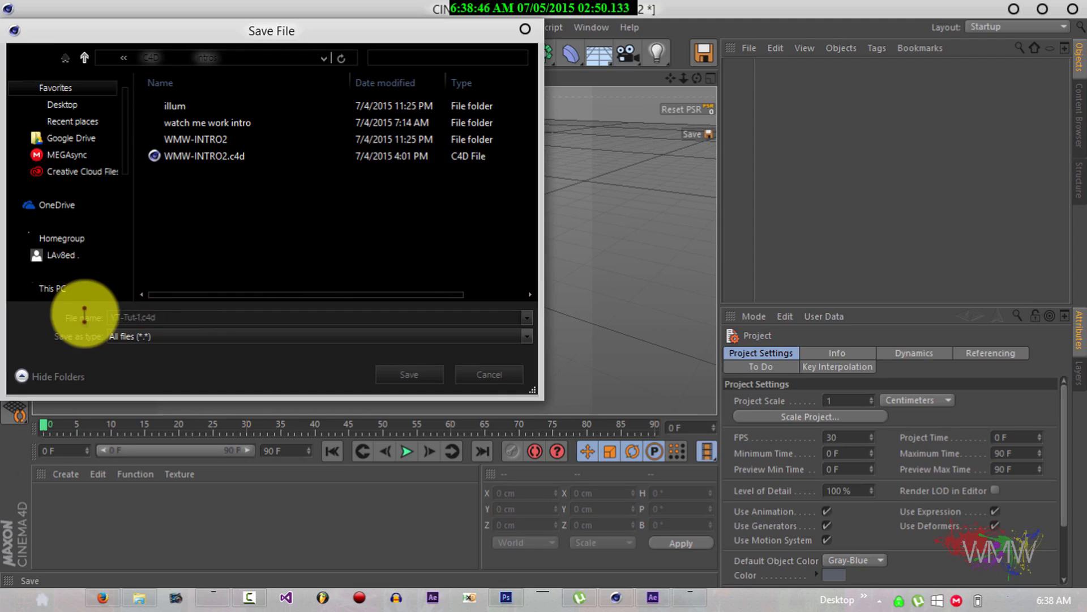
click(400, 379)
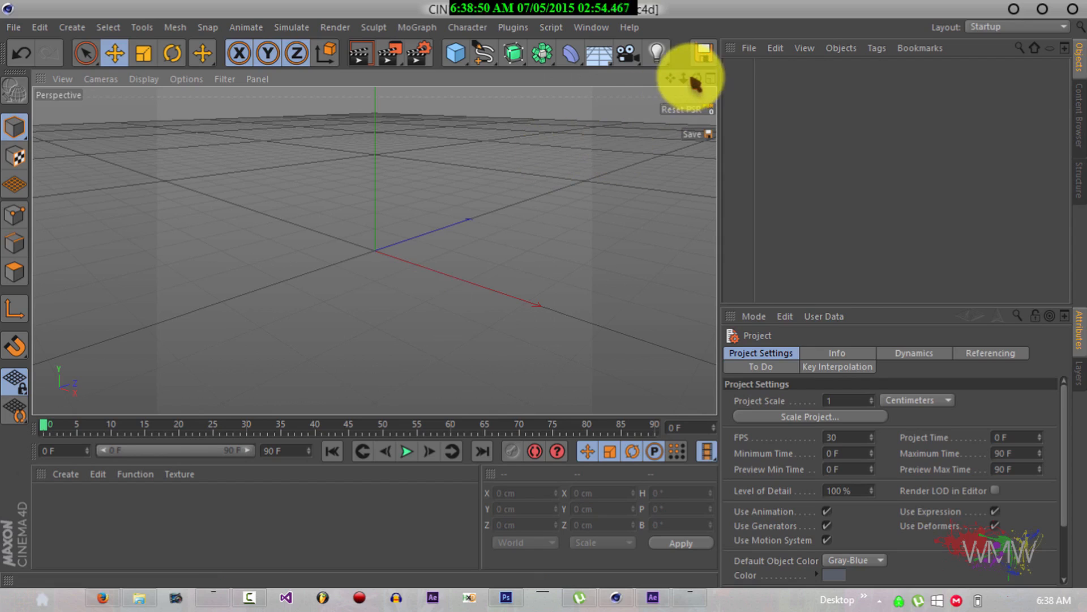
Load the my Shiz user preset into the render settings and make it the active render setting.
drag(684, 79, 544, 295)
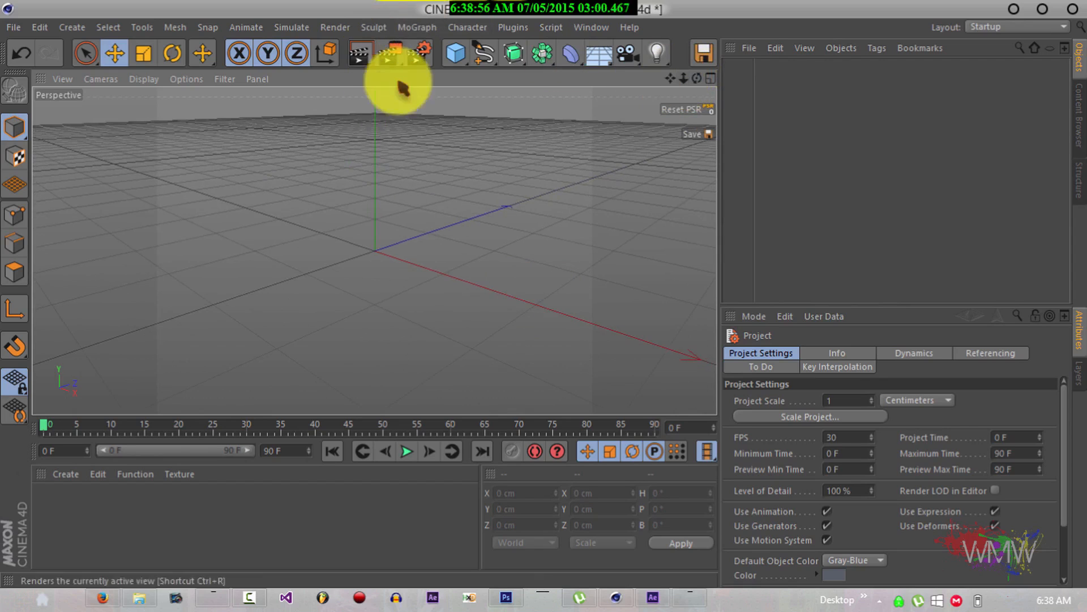
click(417, 56)
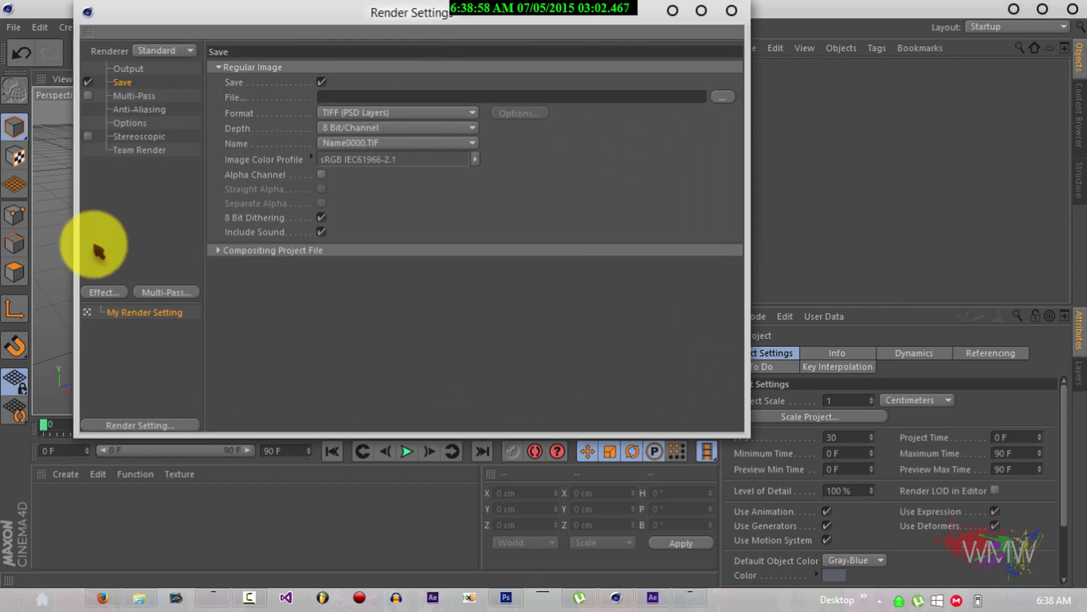
right_click(132, 362)
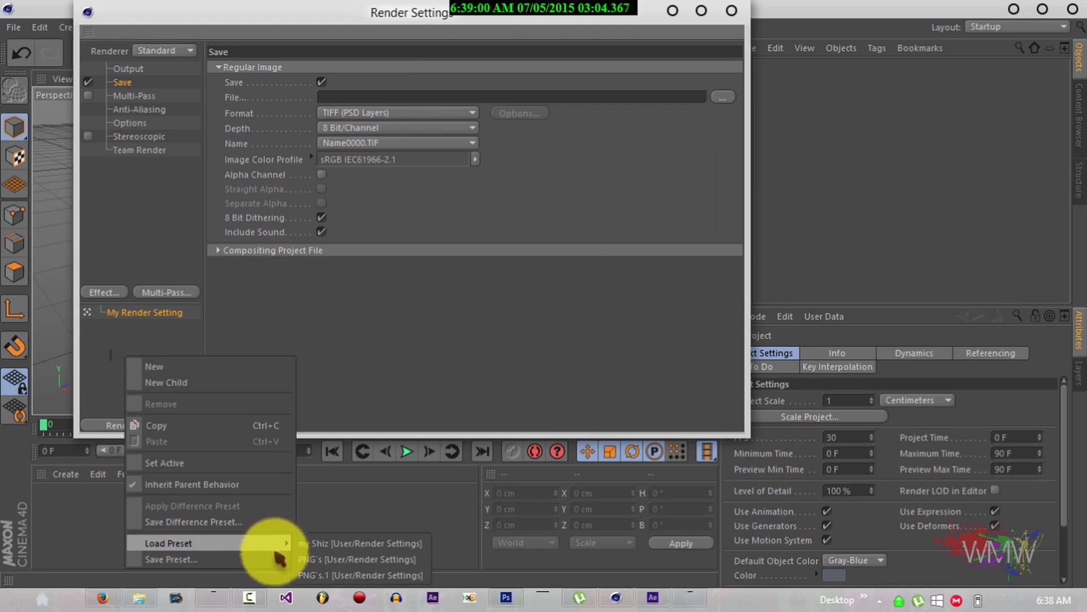
click(304, 542)
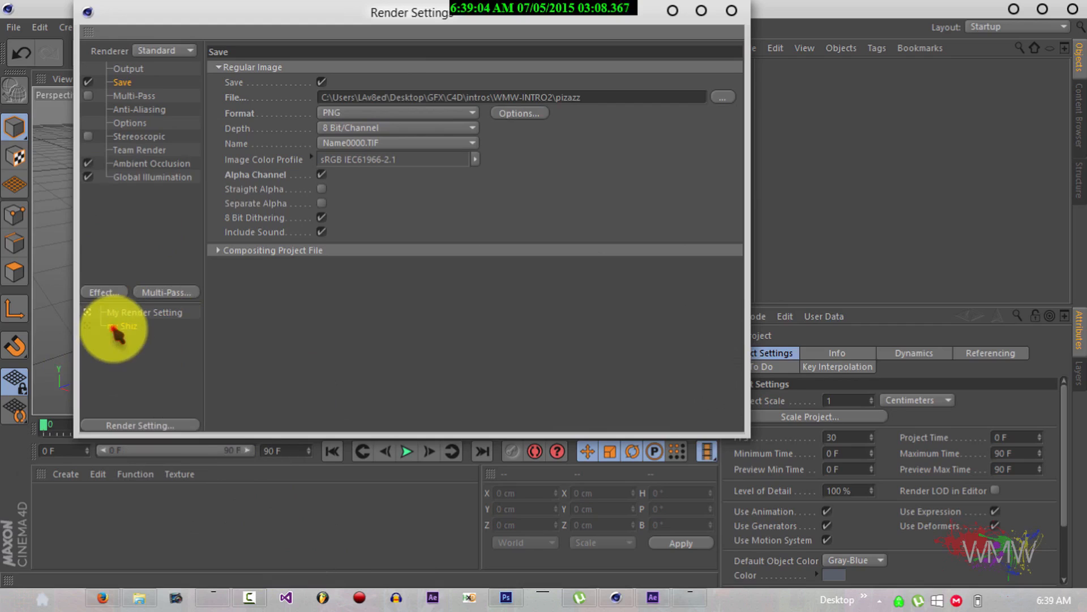
click(99, 326)
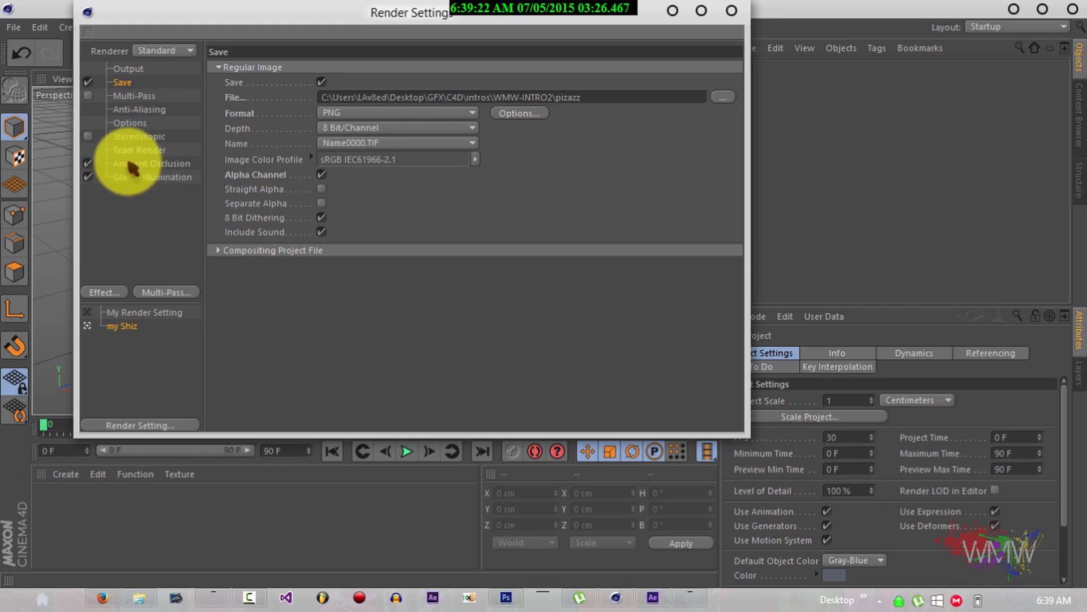
Apply the 480 x 360 screen preset to the render output.
click(126, 71)
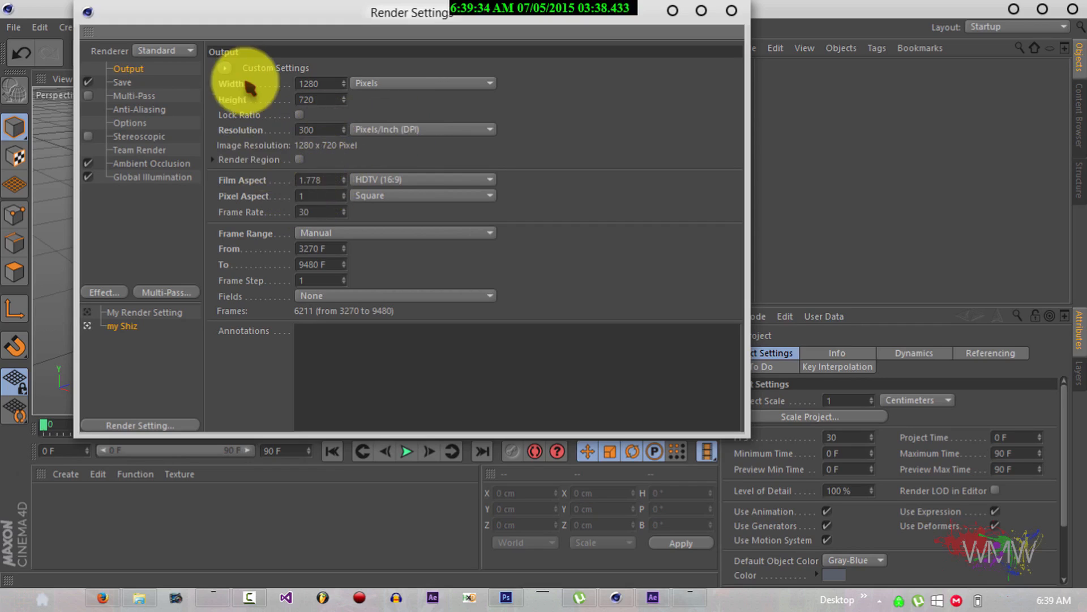
click(225, 68)
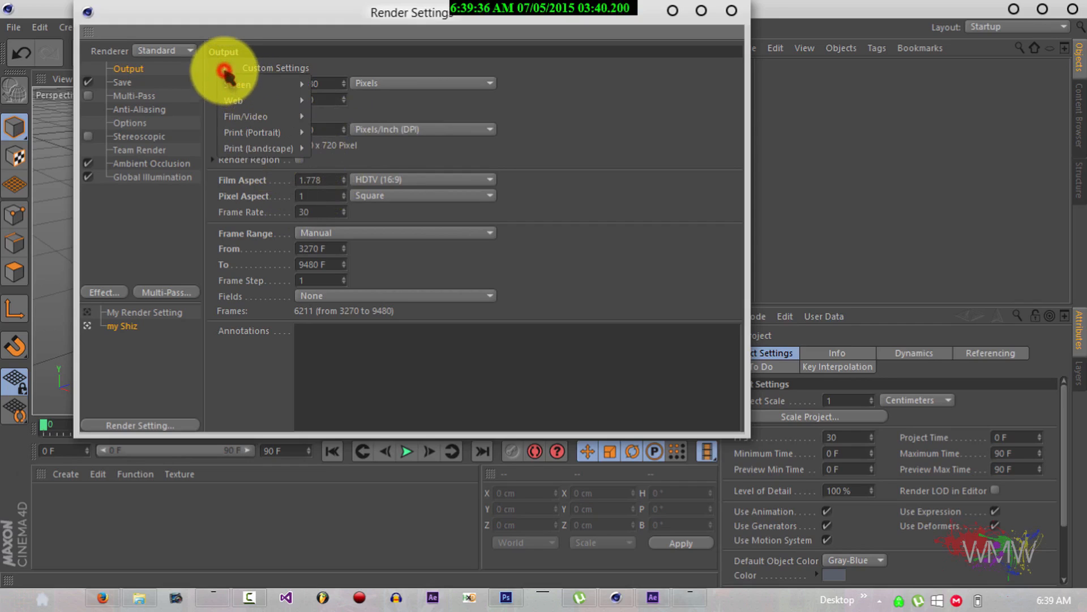
mouse_move(276, 95)
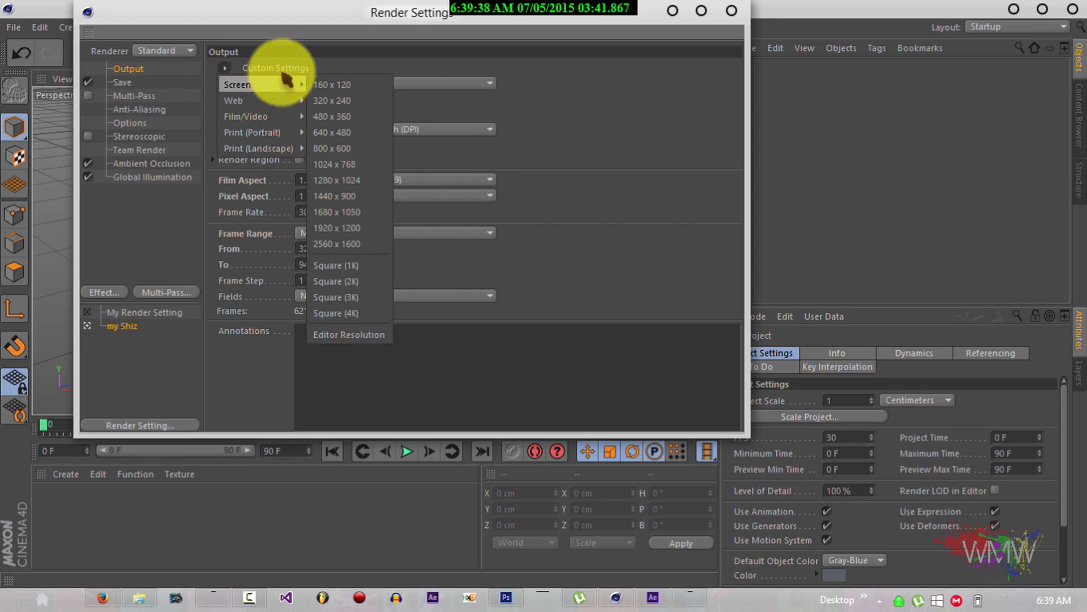
click(306, 64)
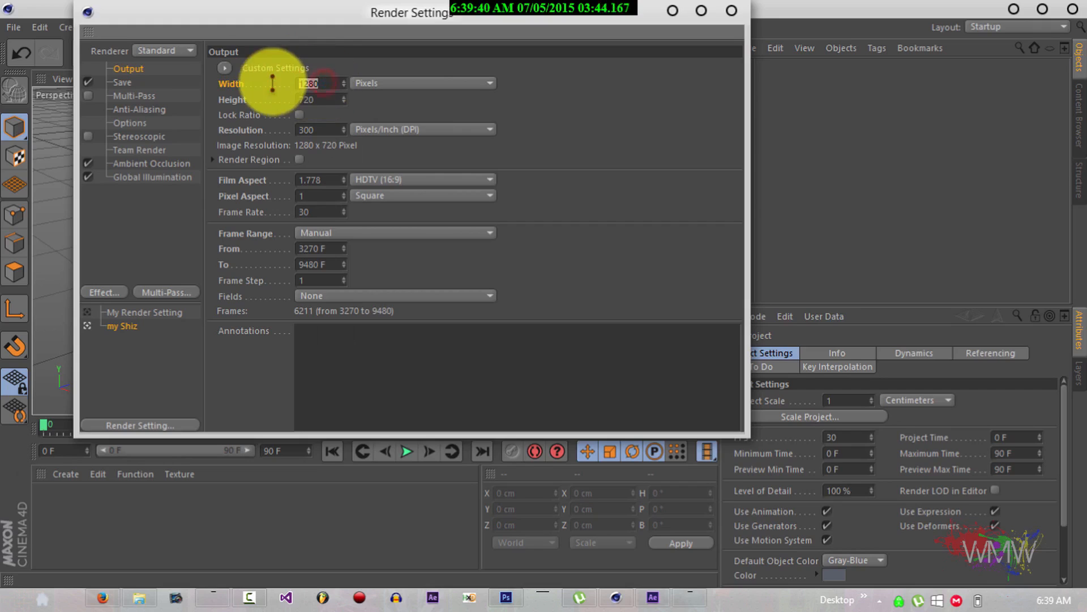
click(225, 68)
mouse_move(281, 104)
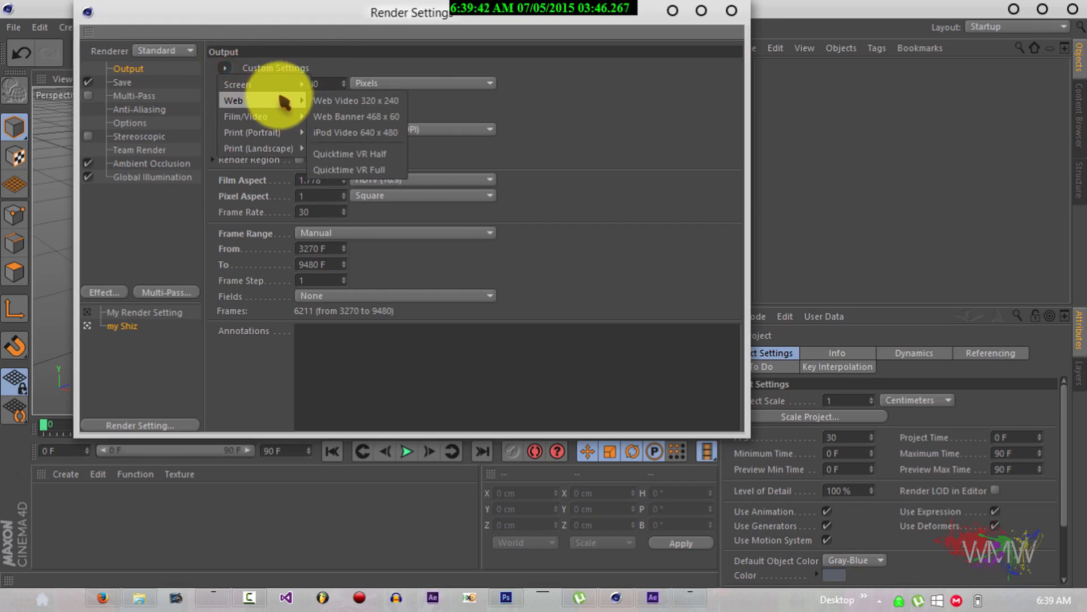
mouse_move(279, 85)
click(335, 107)
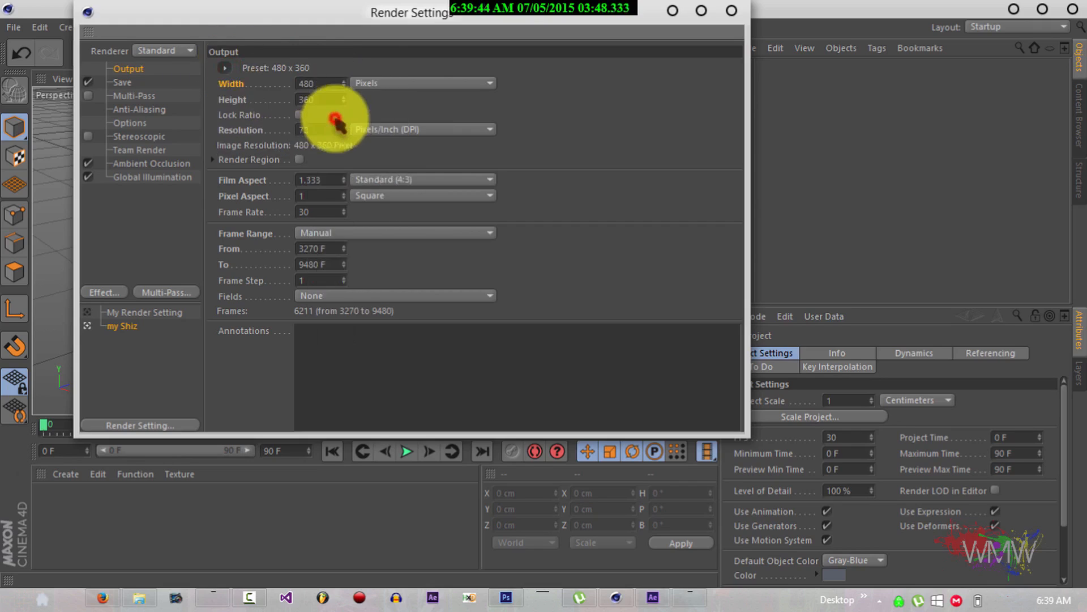
Set the render output size to 1280 x 720 pixels and the frame range to All Frames.
click(325, 84)
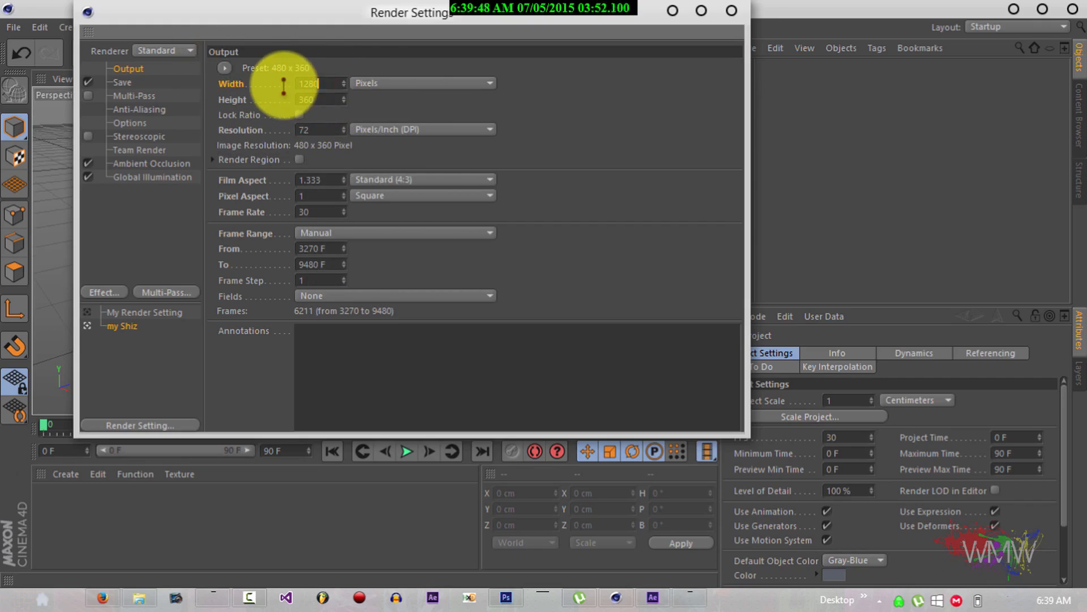
click(315, 99)
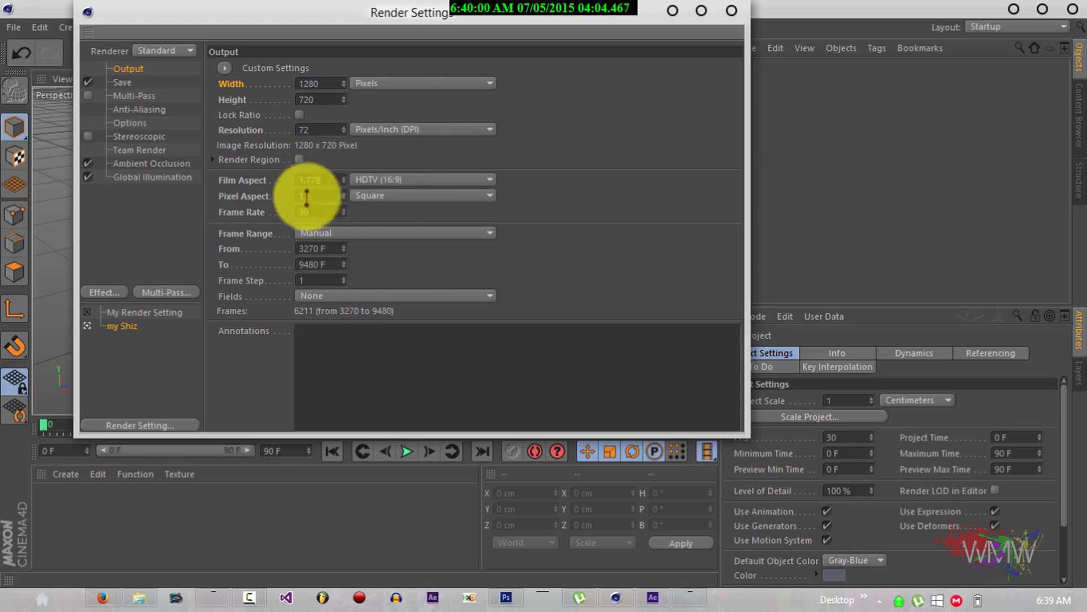
click(326, 234)
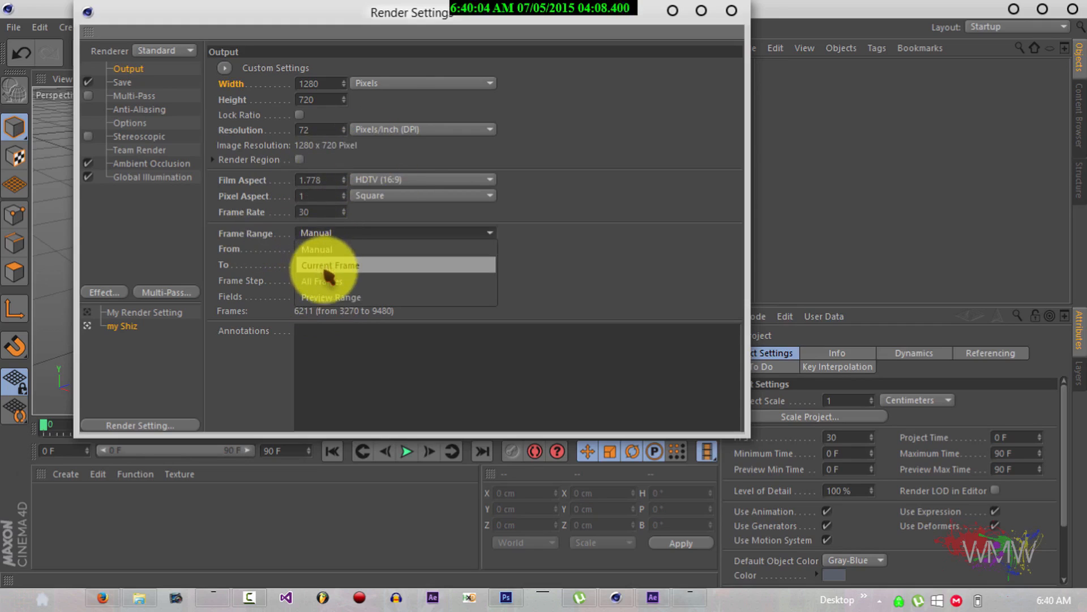
click(317, 280)
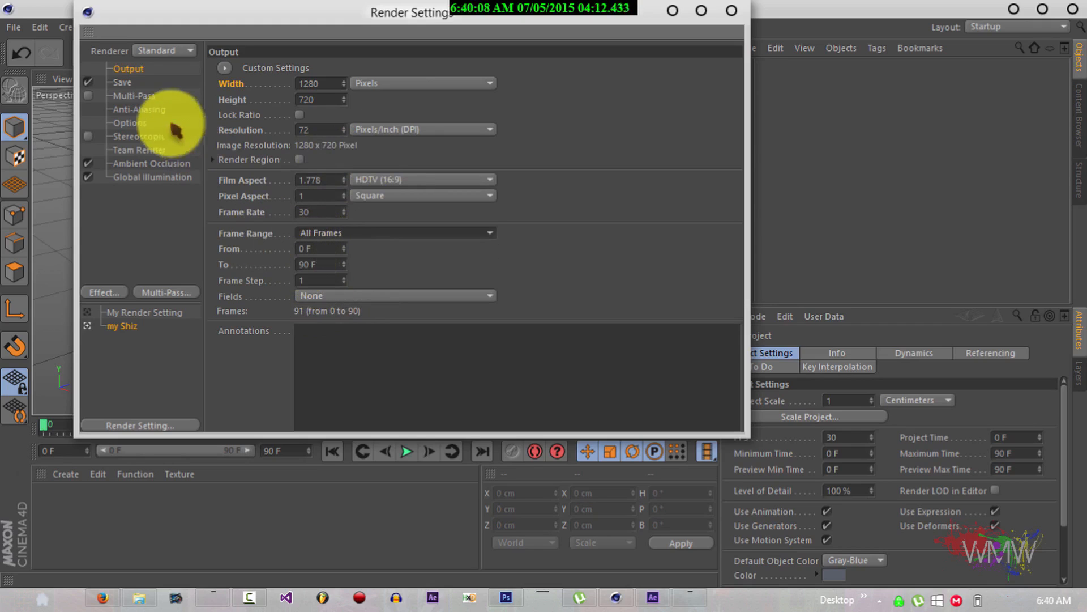
Browse for the render's save location and create a YT-Tut-1 folder inside the intros folder.
click(121, 83)
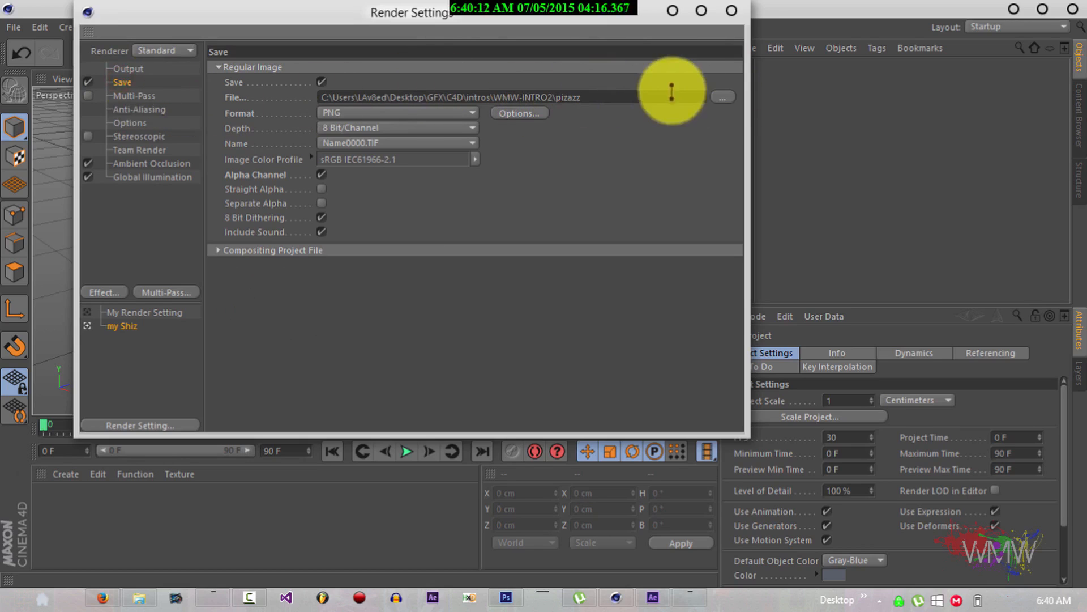
click(724, 97)
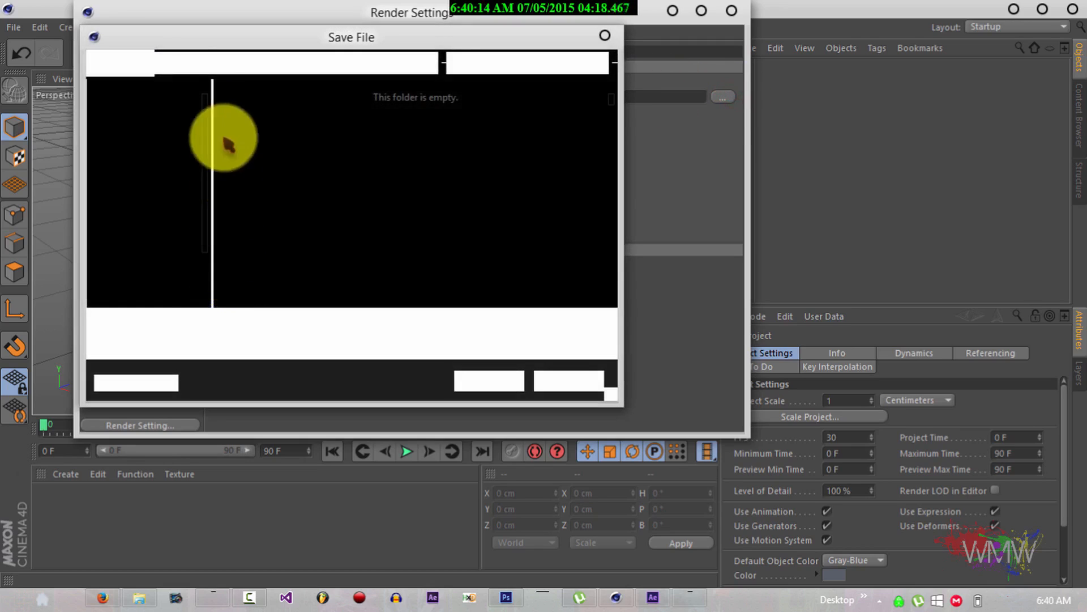
click(164, 62)
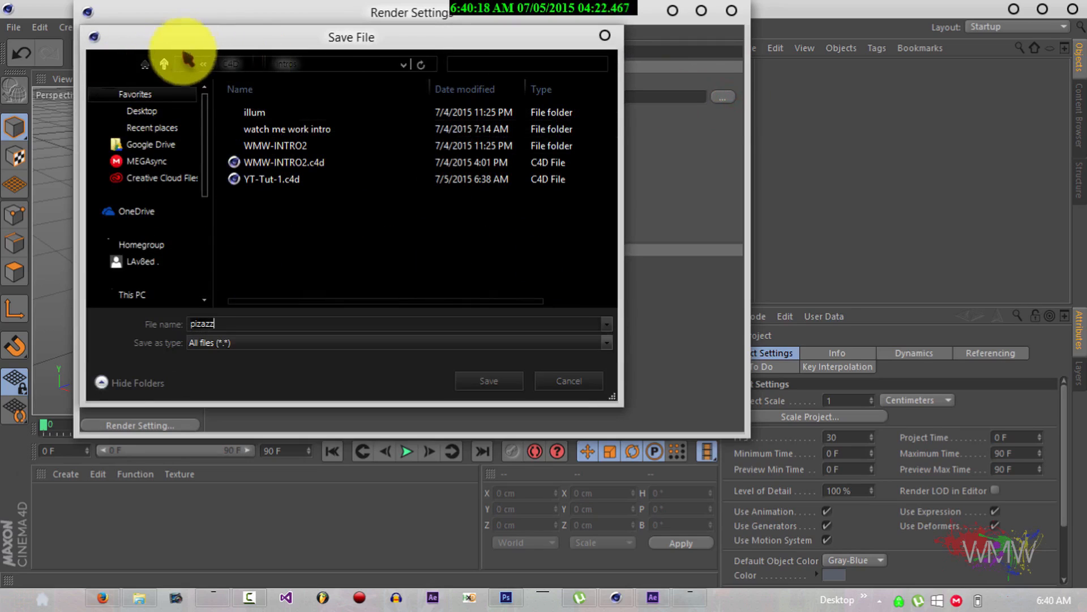
click(164, 62)
double_click(255, 128)
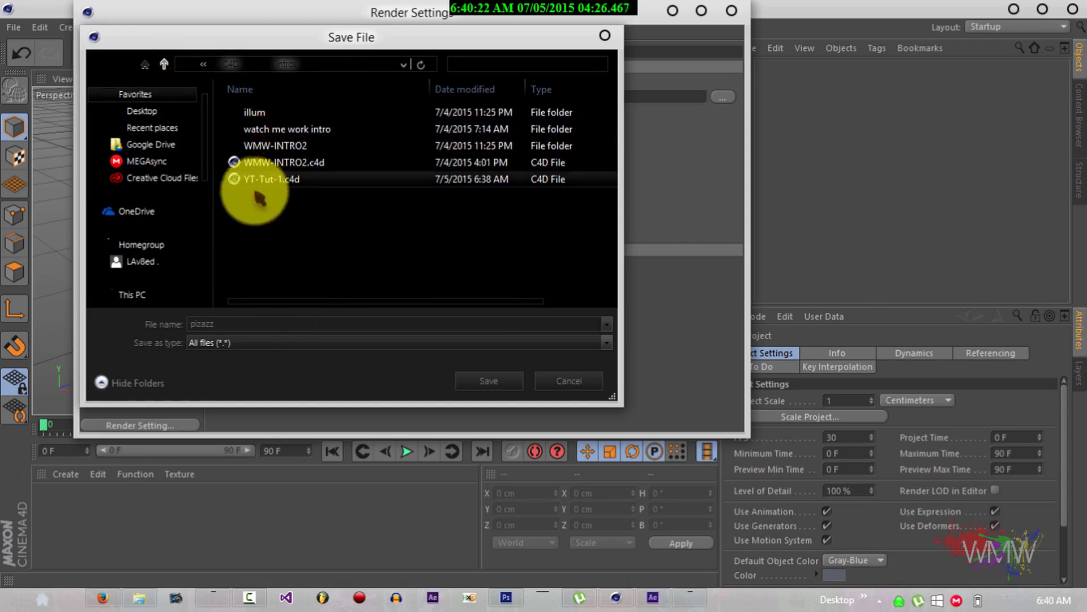
right_click(276, 250)
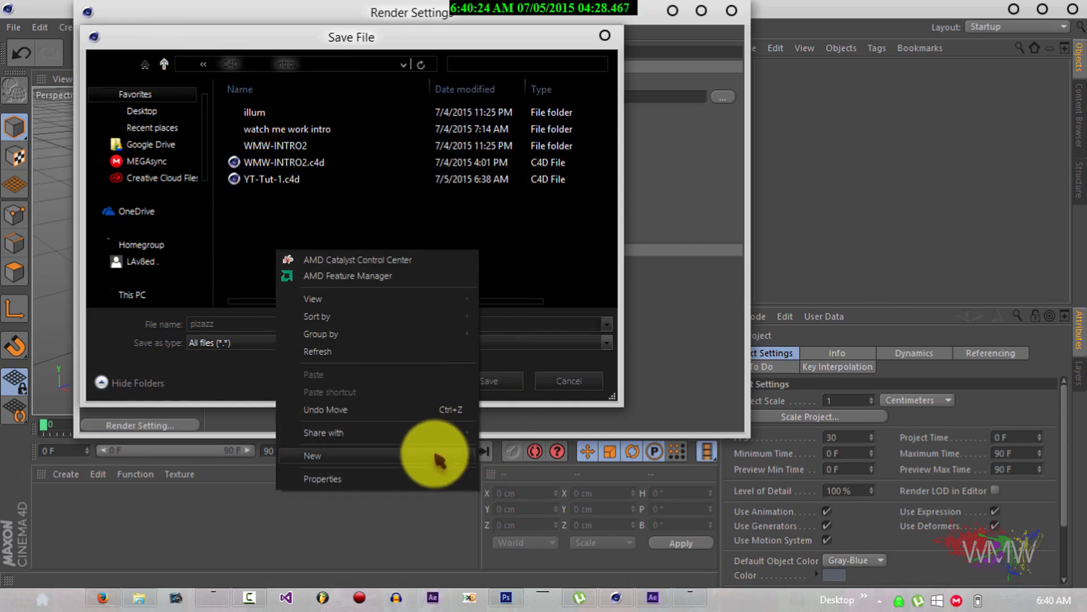
mouse_move(451, 457)
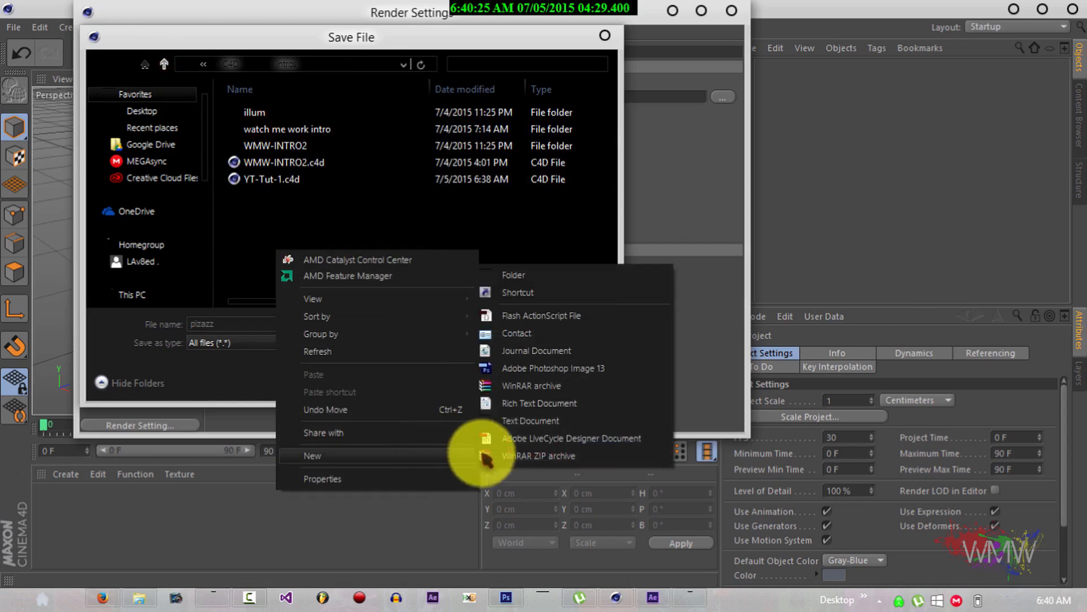
click(514, 275)
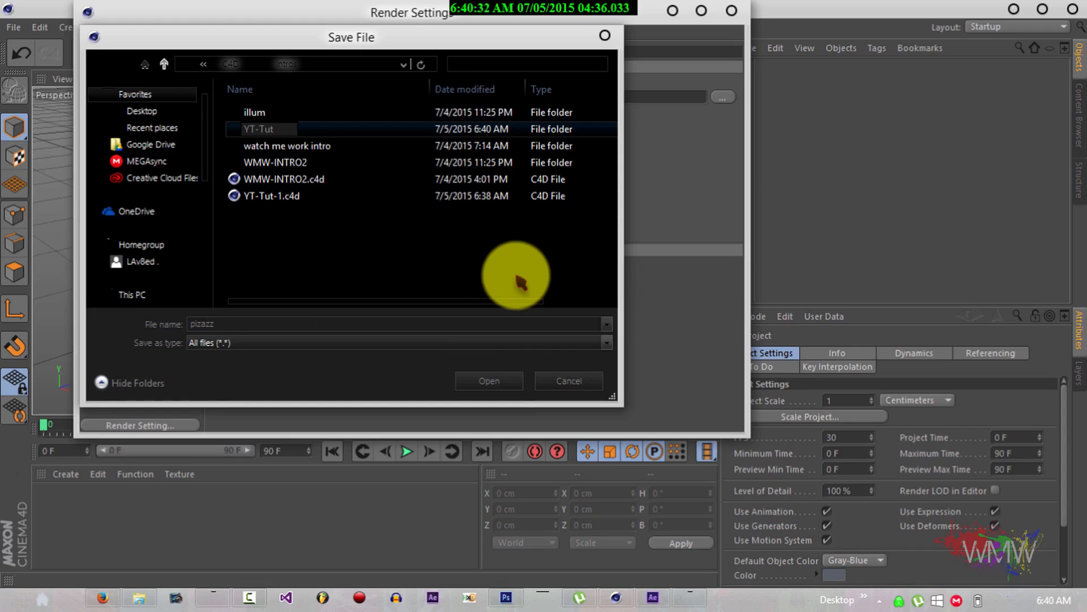
click(516, 278)
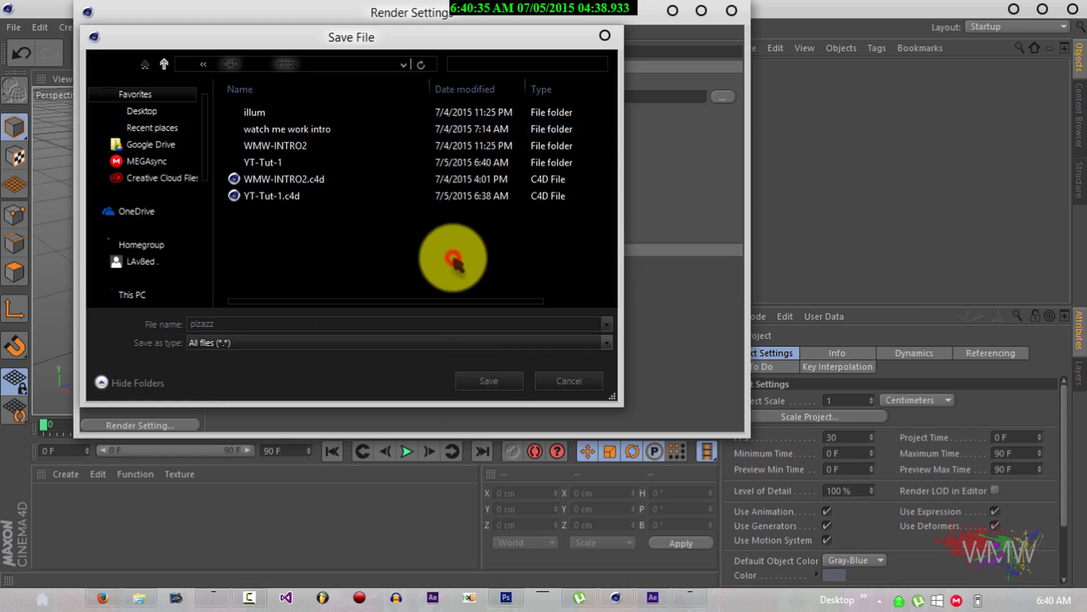
Set the render to save in the YT-Tut-1 folder under the file name YT.
double_click(266, 164)
drag(221, 321, 191, 321)
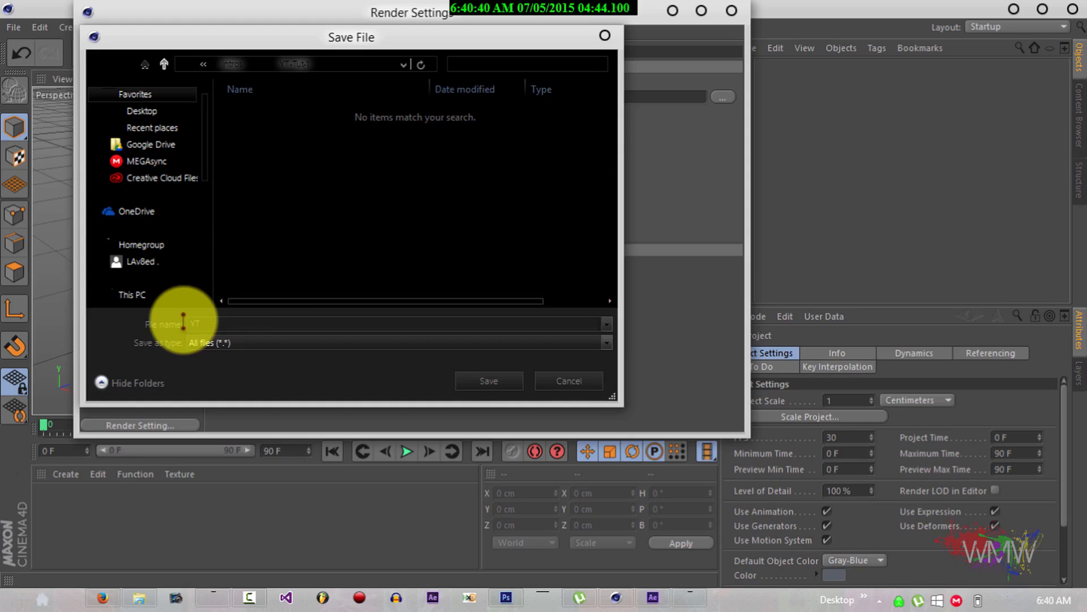
click(469, 378)
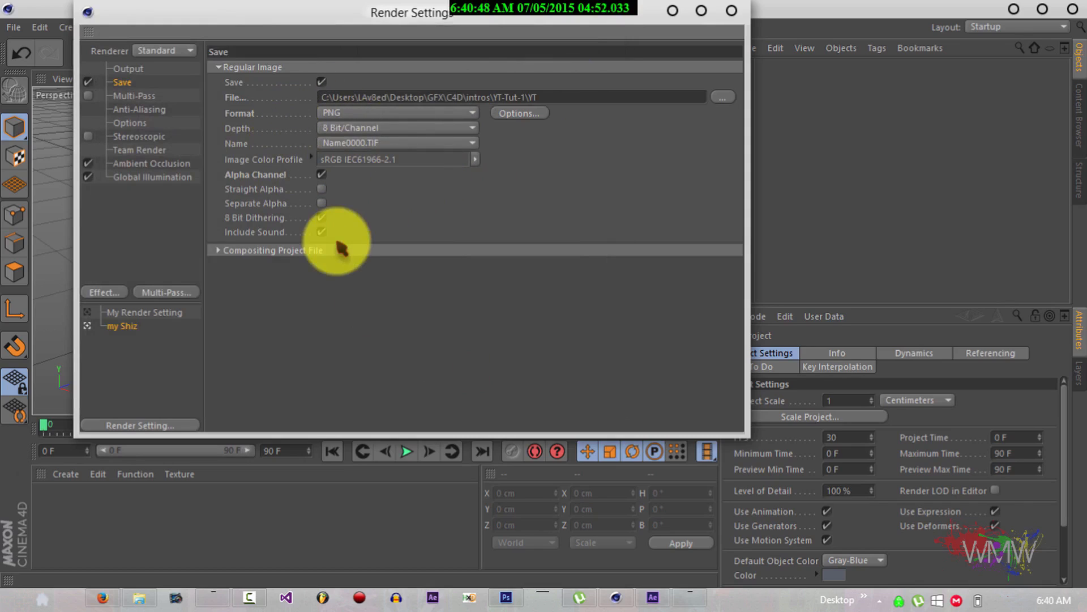
Keep PNG as the saved image format with the alpha channel enabled.
click(328, 113)
click(328, 113)
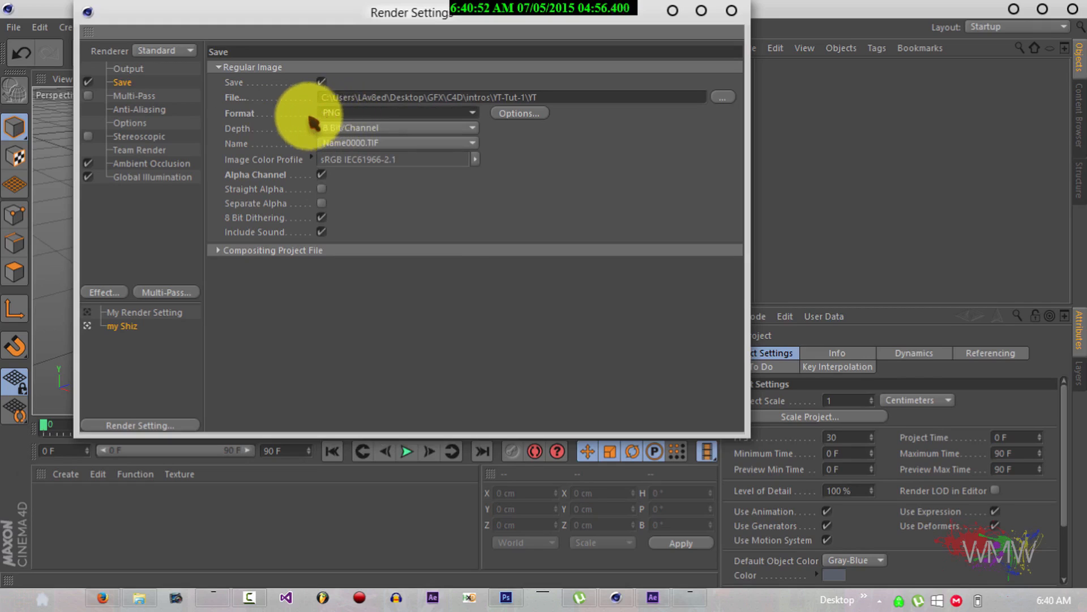
click(321, 175)
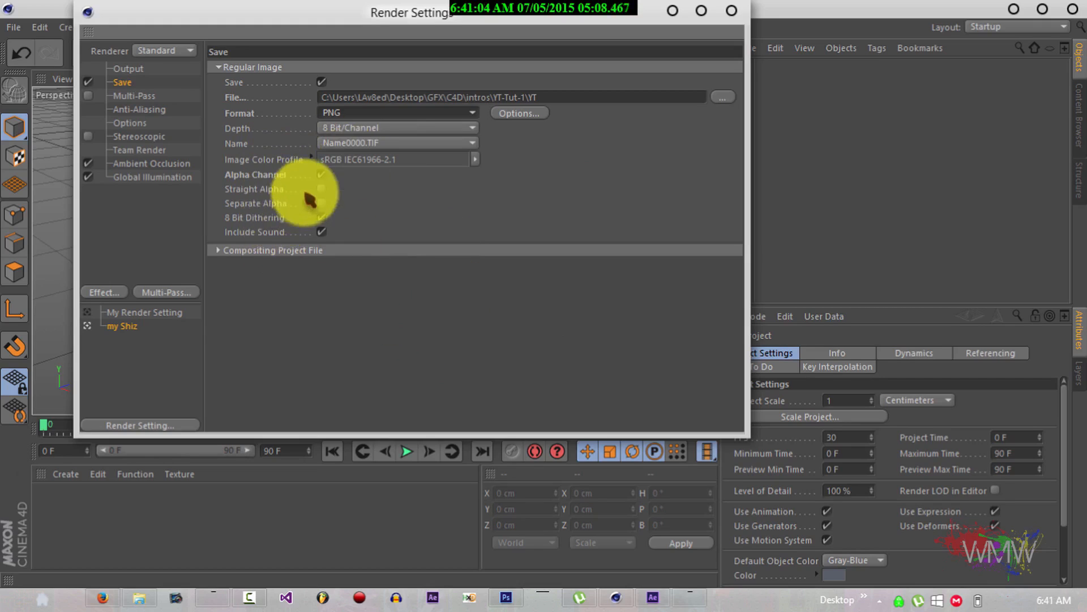
Try Best anti-aliasing with a 0% threshold, and return the anti-aliasing to Geometry.
click(135, 94)
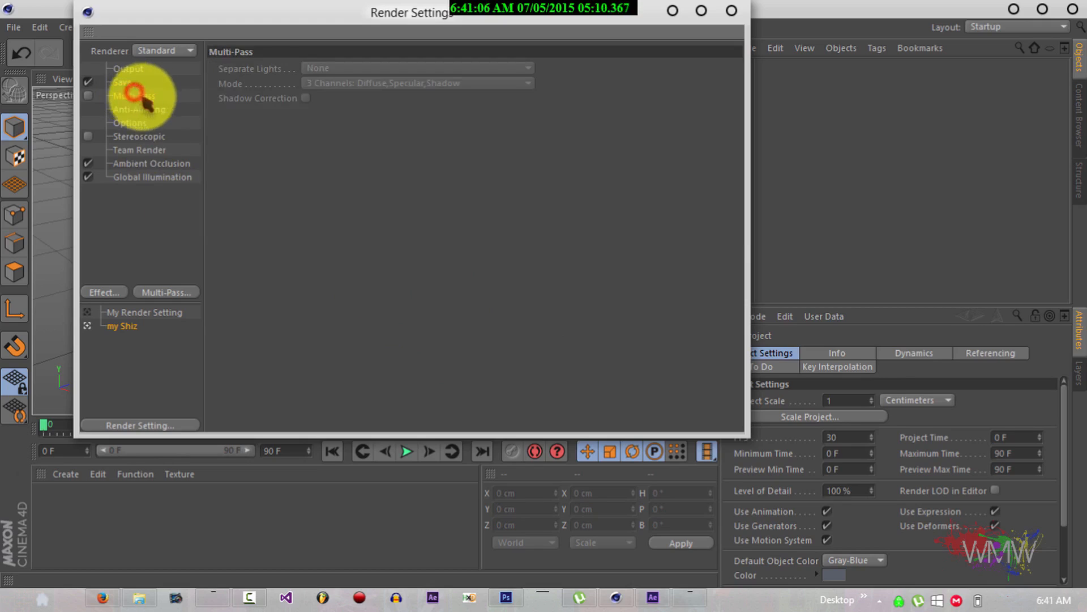
click(136, 108)
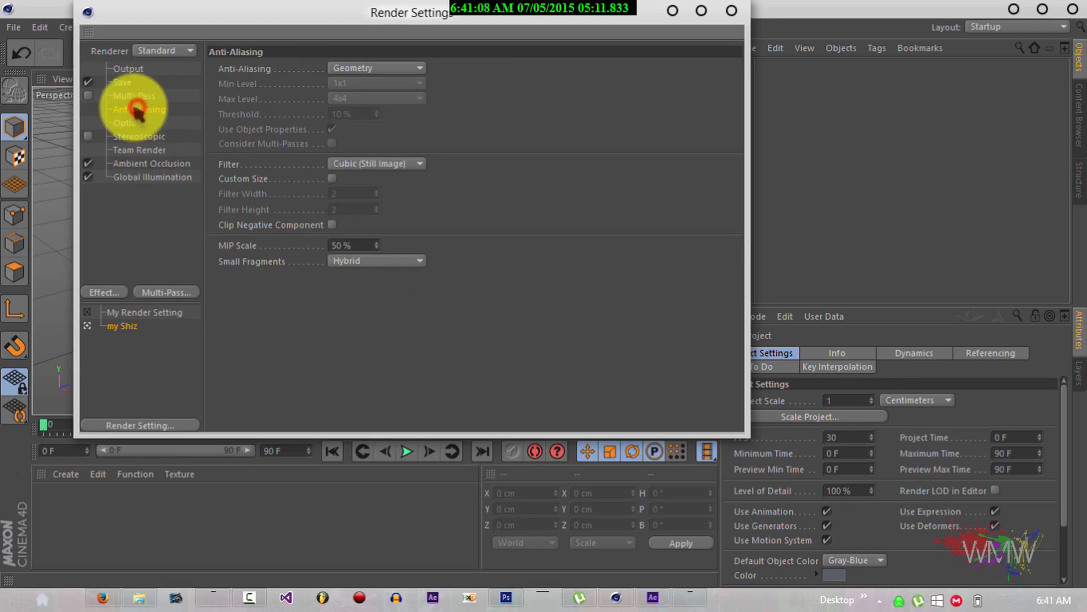
click(362, 71)
click(345, 116)
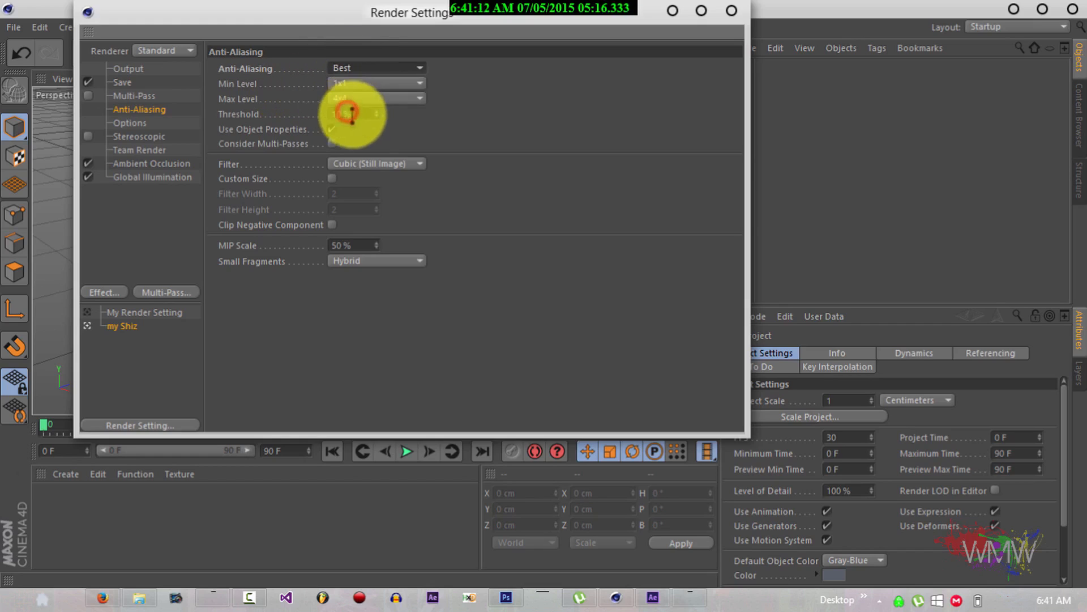
drag(360, 117, 320, 114)
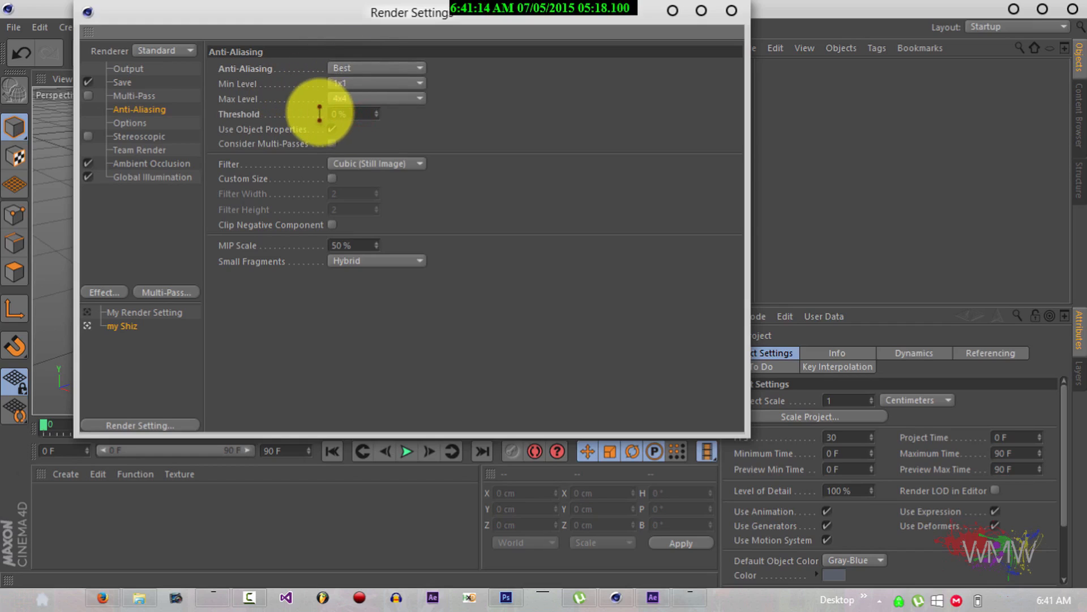
click(341, 69)
click(348, 101)
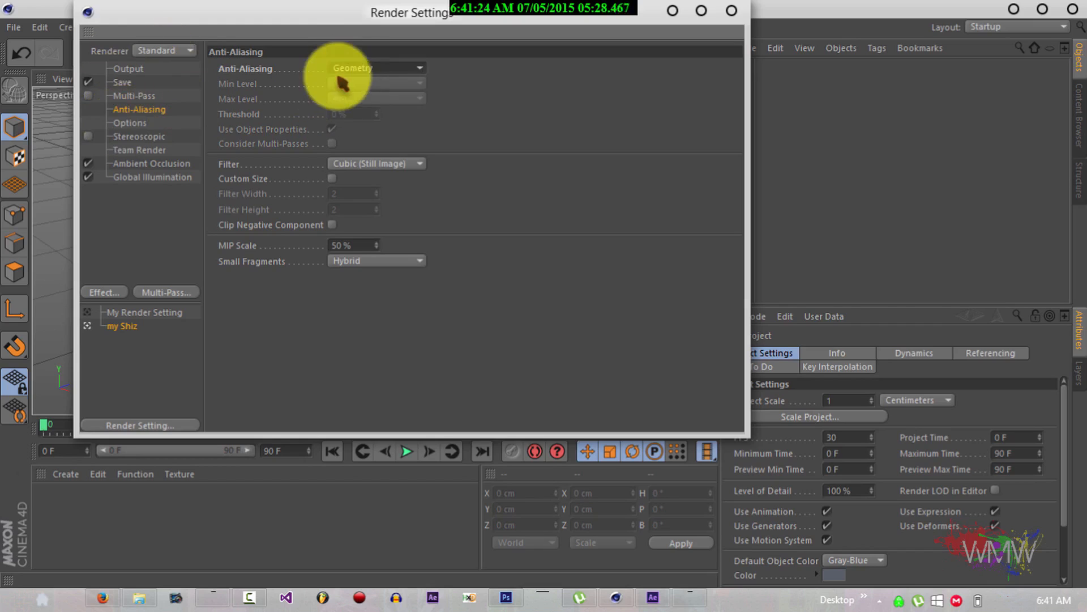
Review the render settings for Options, Stereoscopic and Team Render.
click(142, 124)
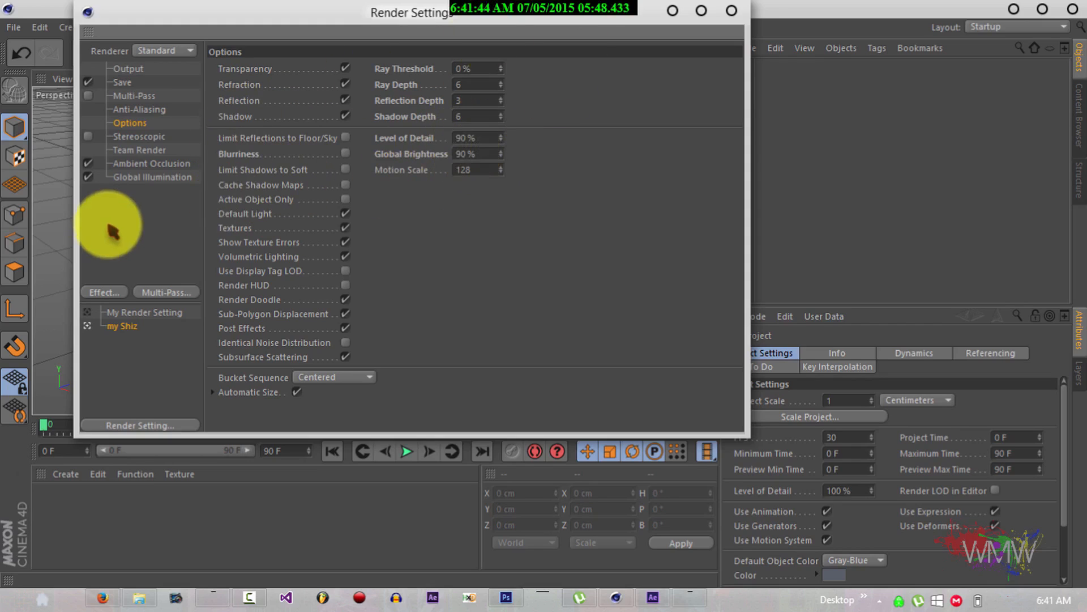
click(132, 139)
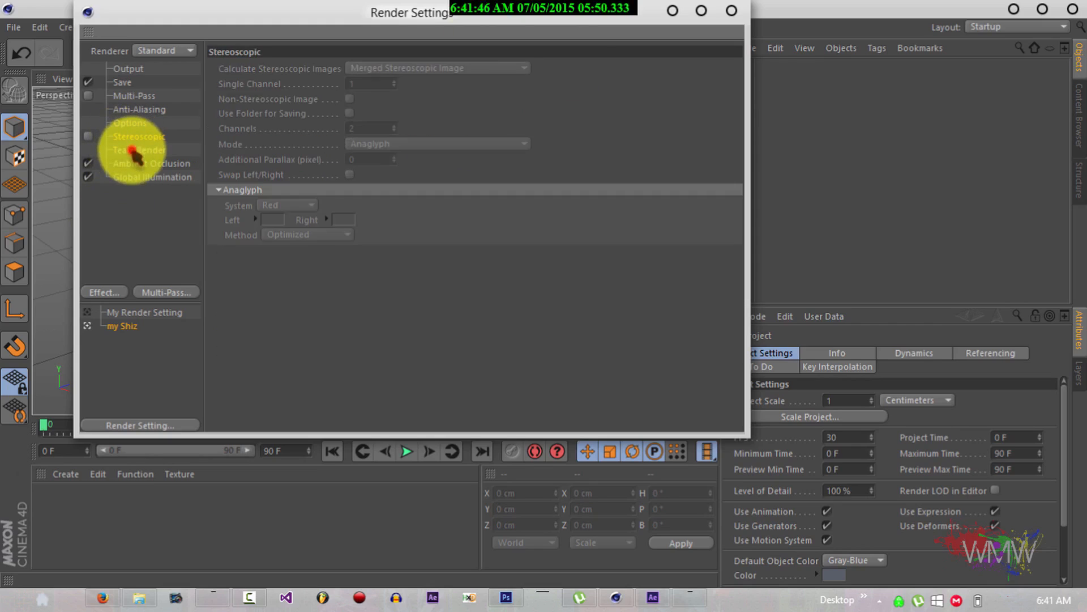
click(136, 151)
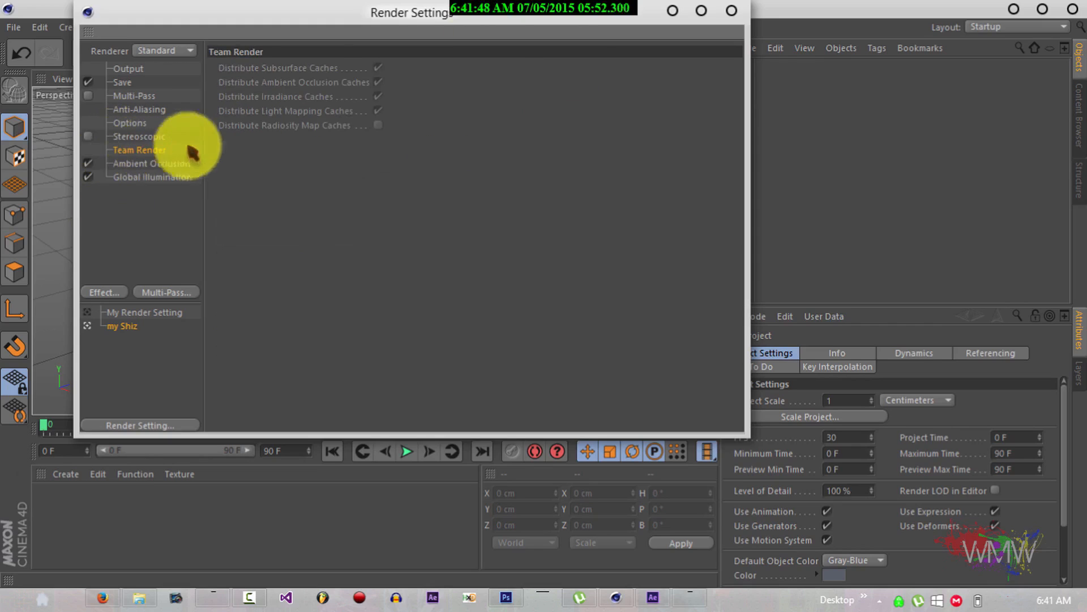
Review the Ambient Occlusion render settings, including the basic properties and the cache options.
click(88, 163)
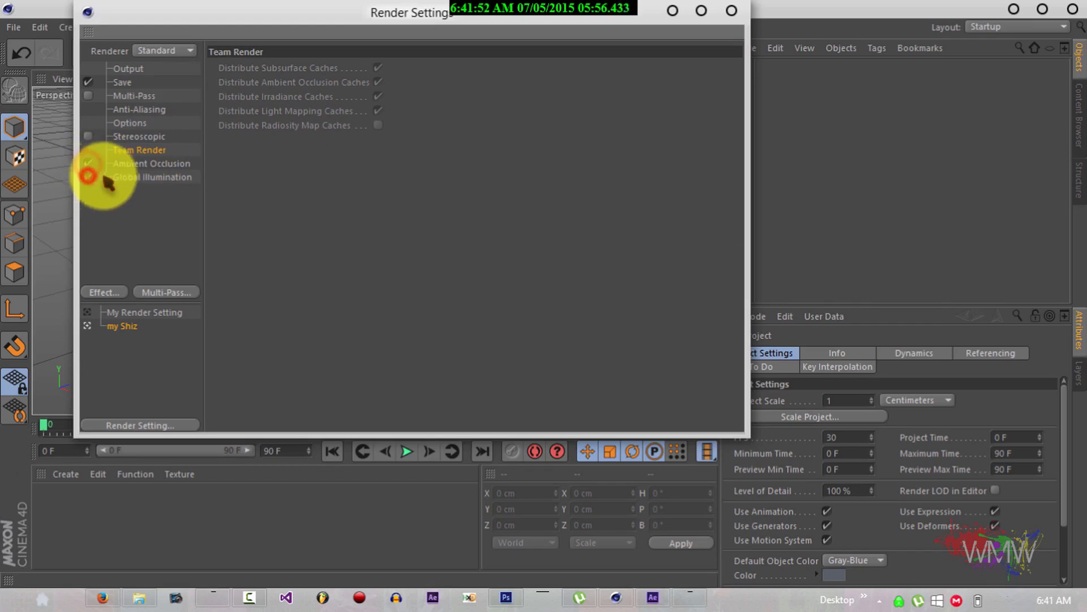
click(121, 165)
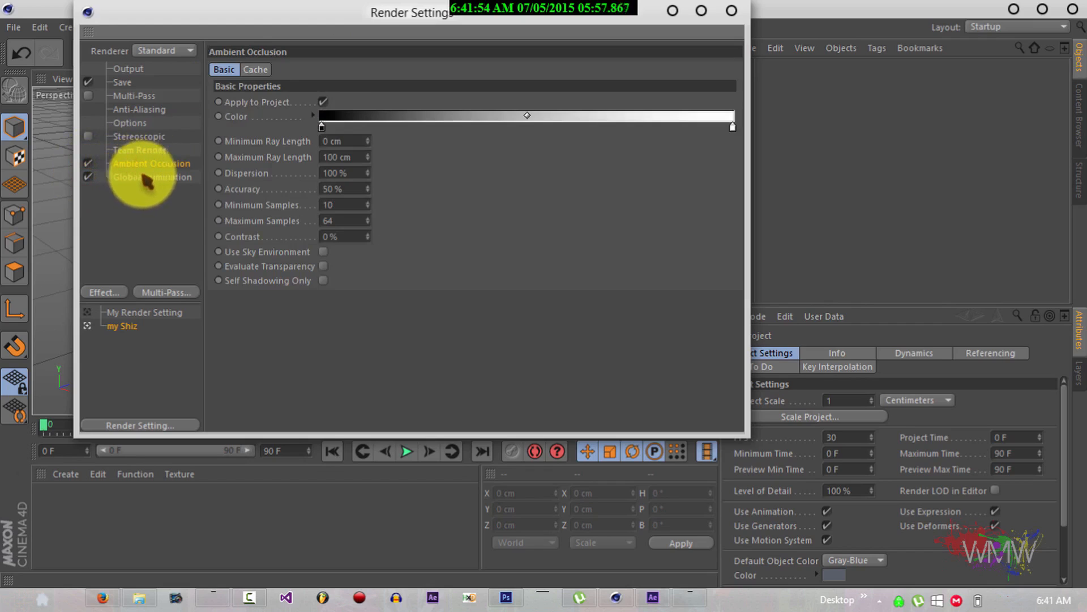
click(256, 69)
click(224, 69)
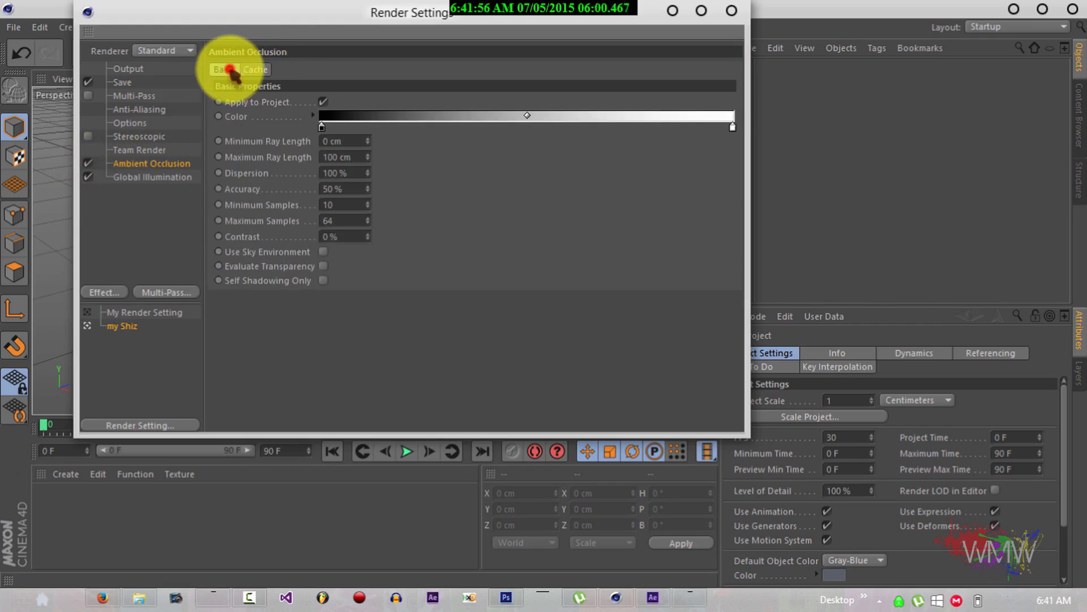
click(130, 180)
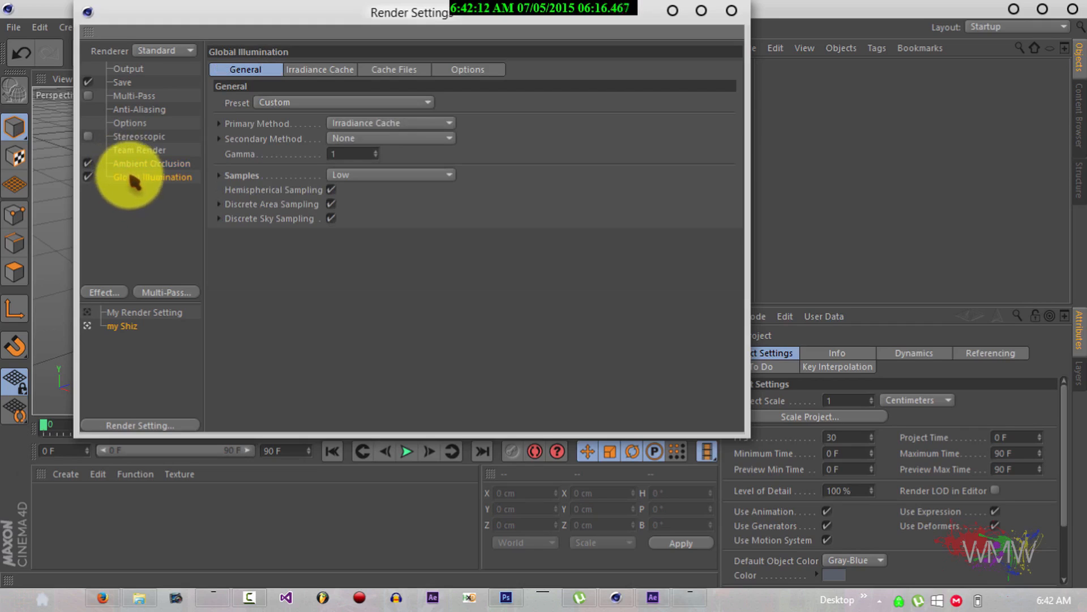
click(131, 166)
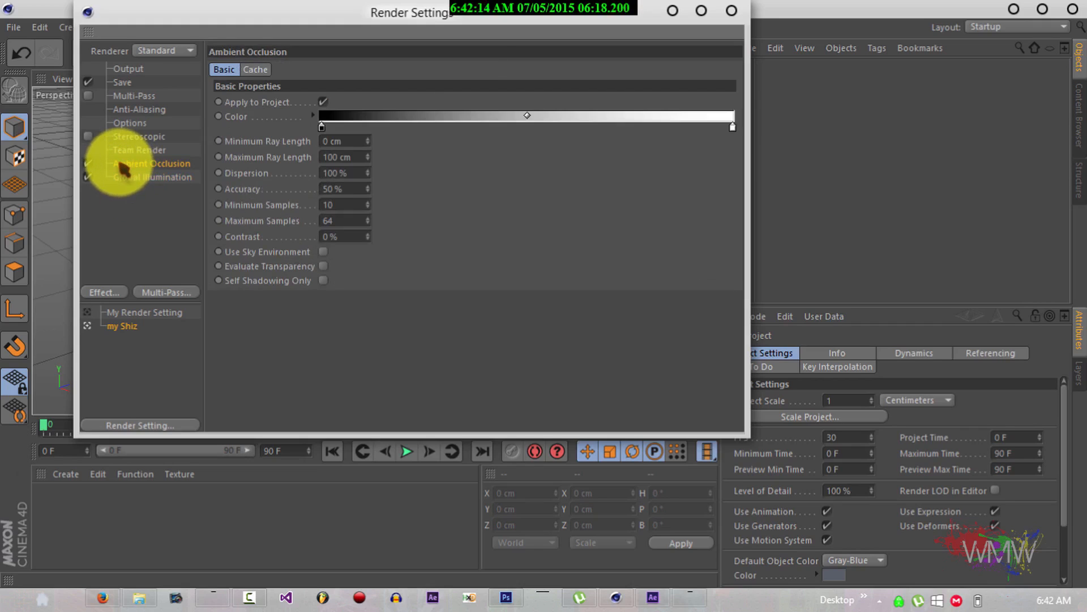
click(257, 69)
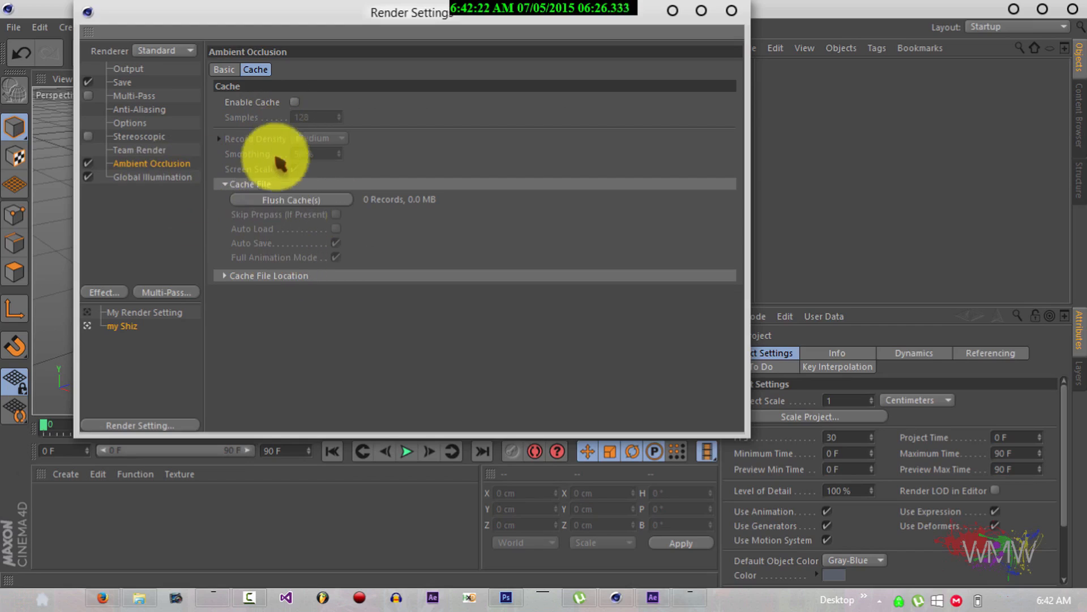
Keep the Global Illumination samples at Low in the render settings.
click(146, 178)
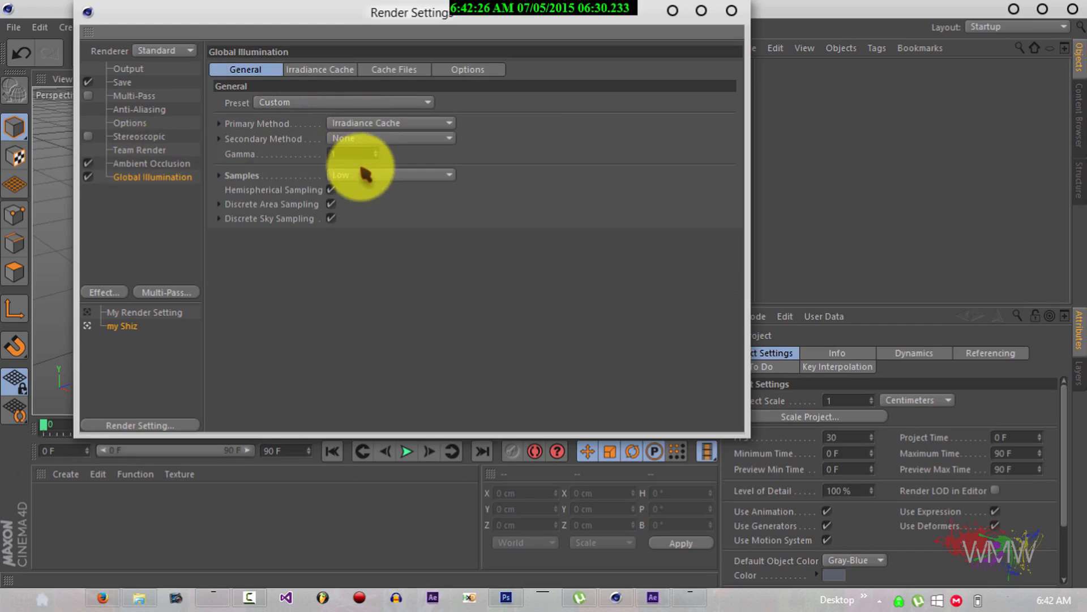
click(351, 173)
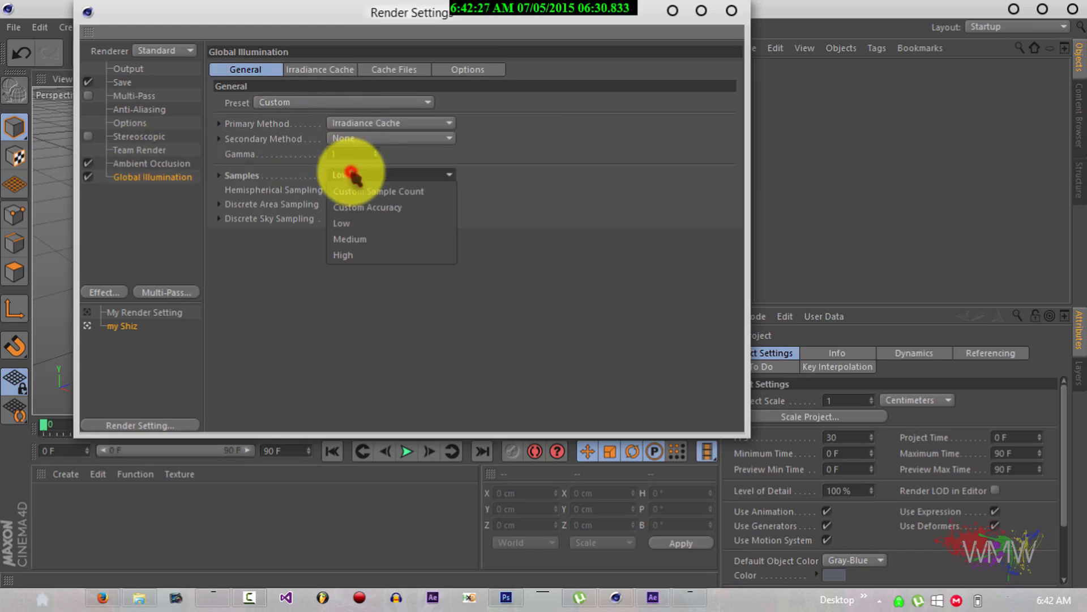
click(360, 223)
Review the Irradiance Cache, Options and Cache Files settings of Global Illumination, and close the render settings.
click(309, 71)
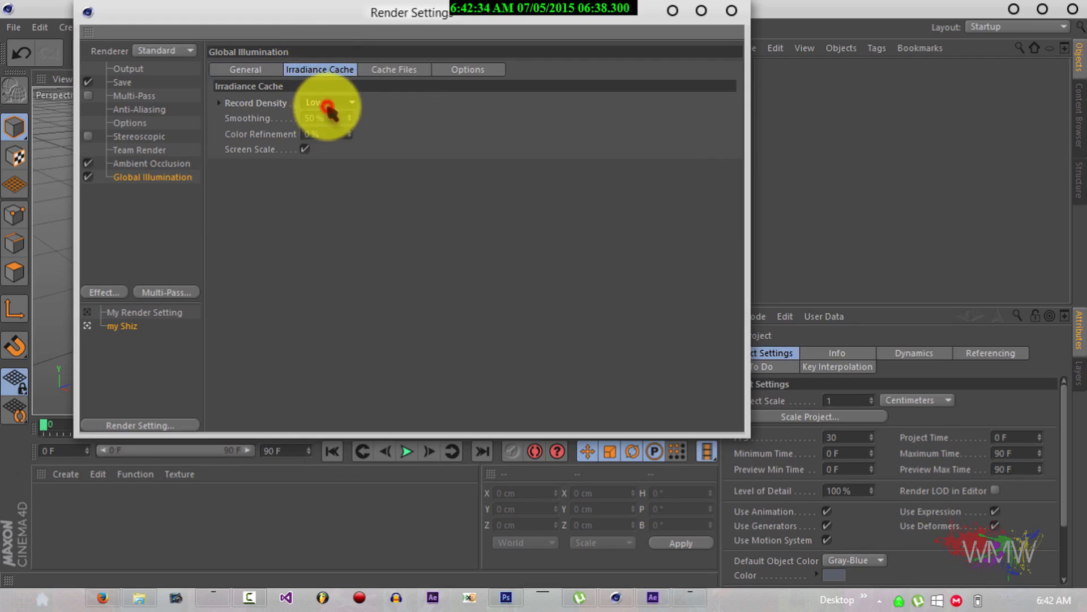
click(456, 70)
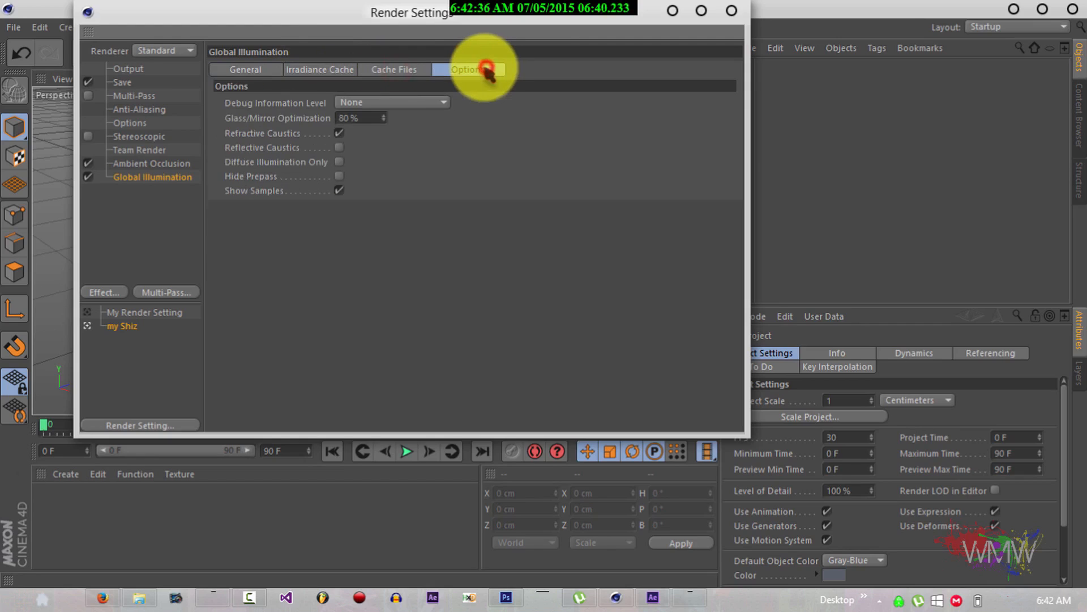
click(405, 69)
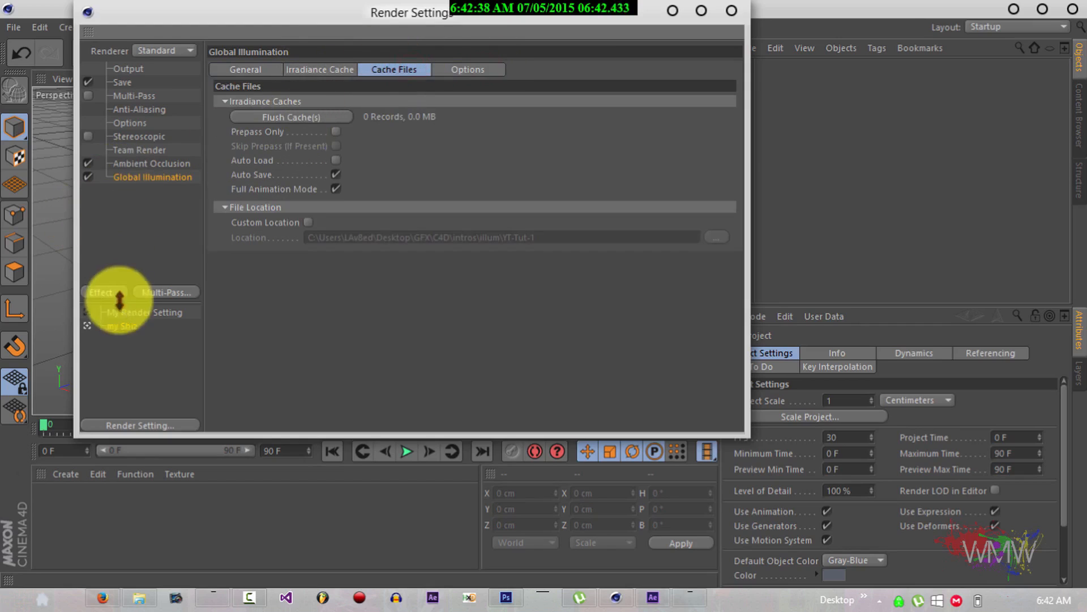
click(114, 242)
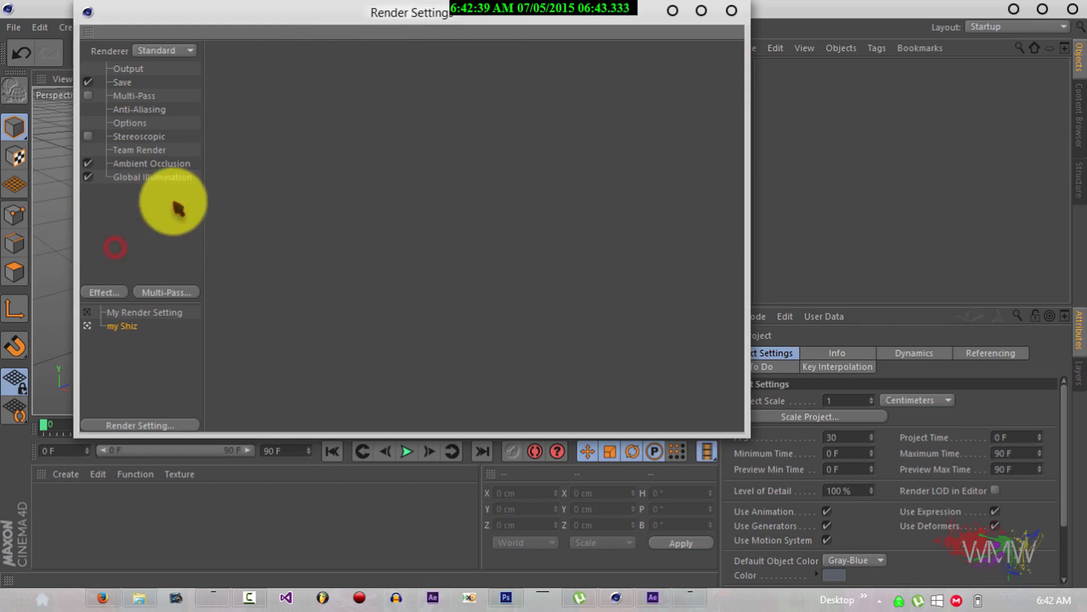
click(732, 11)
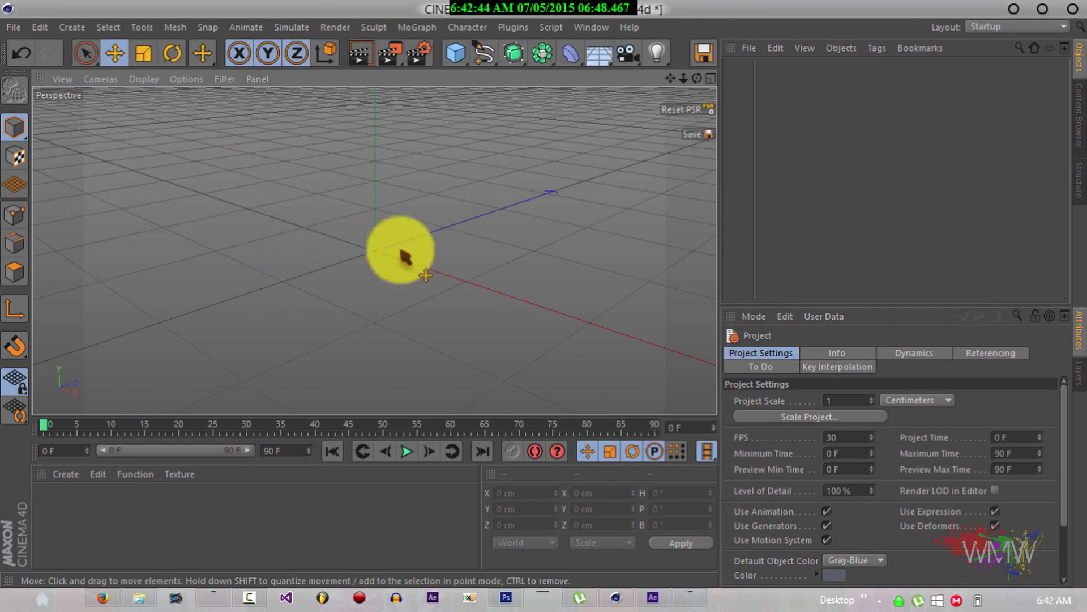
click(407, 29)
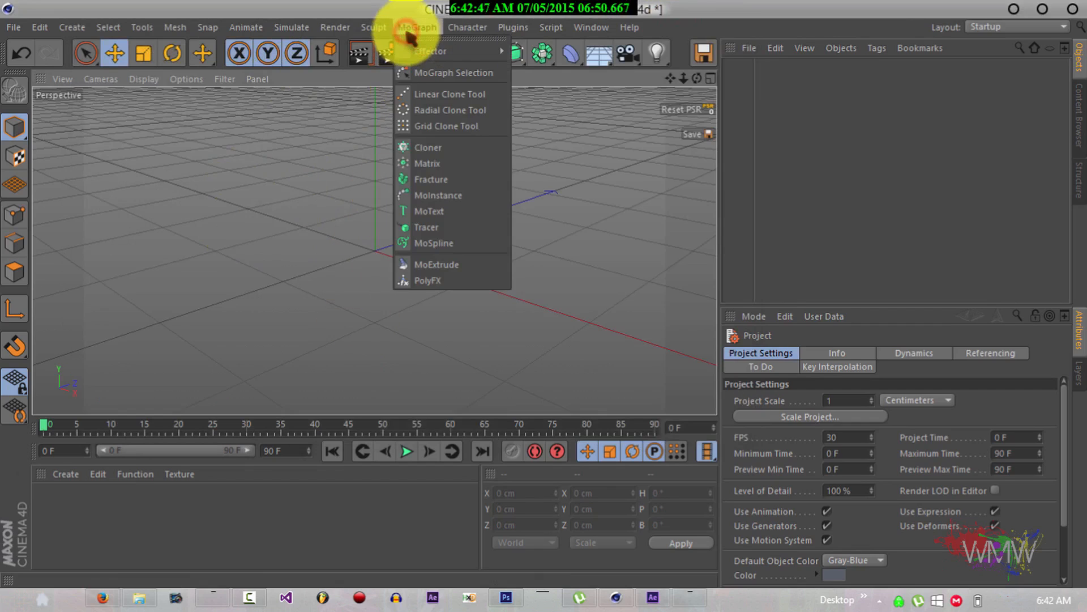
click(413, 213)
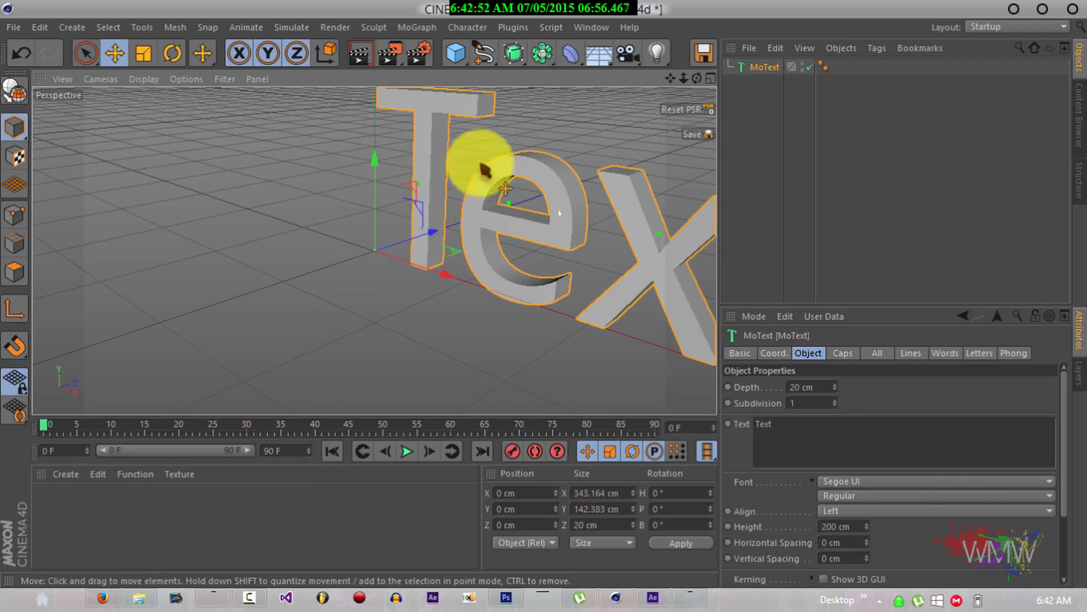
click(766, 67)
key(Delete)
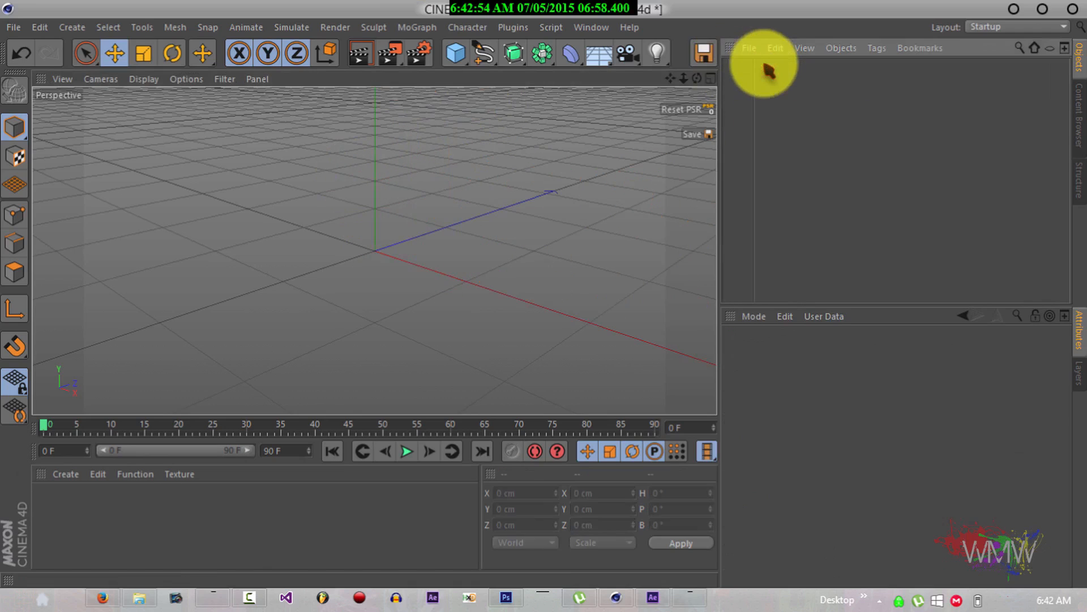
Add a Text spline with Middle alignment and a height of 100 cm.
click(484, 53)
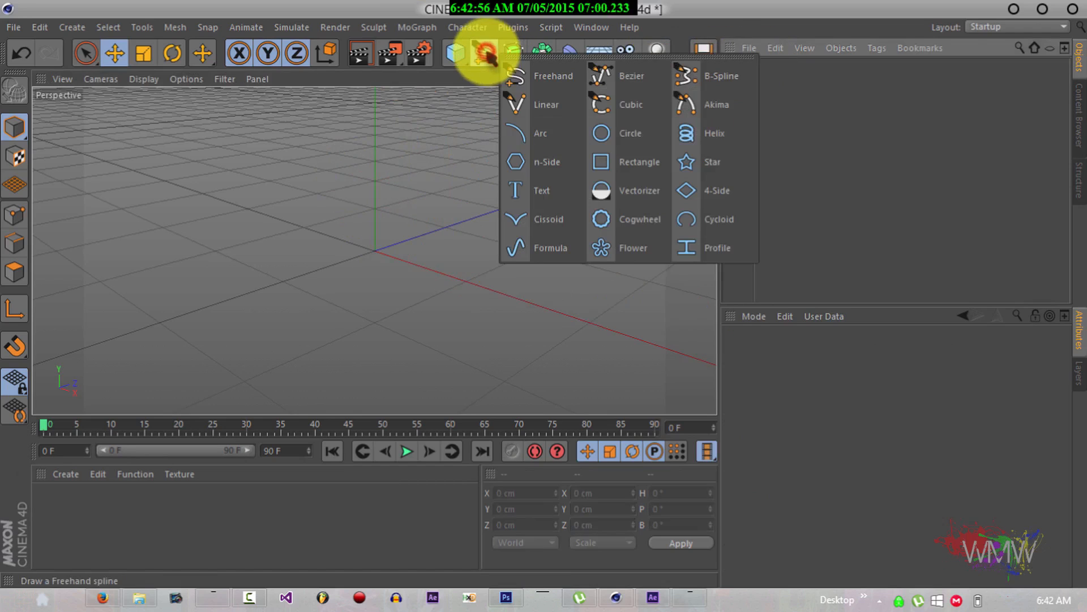
click(542, 189)
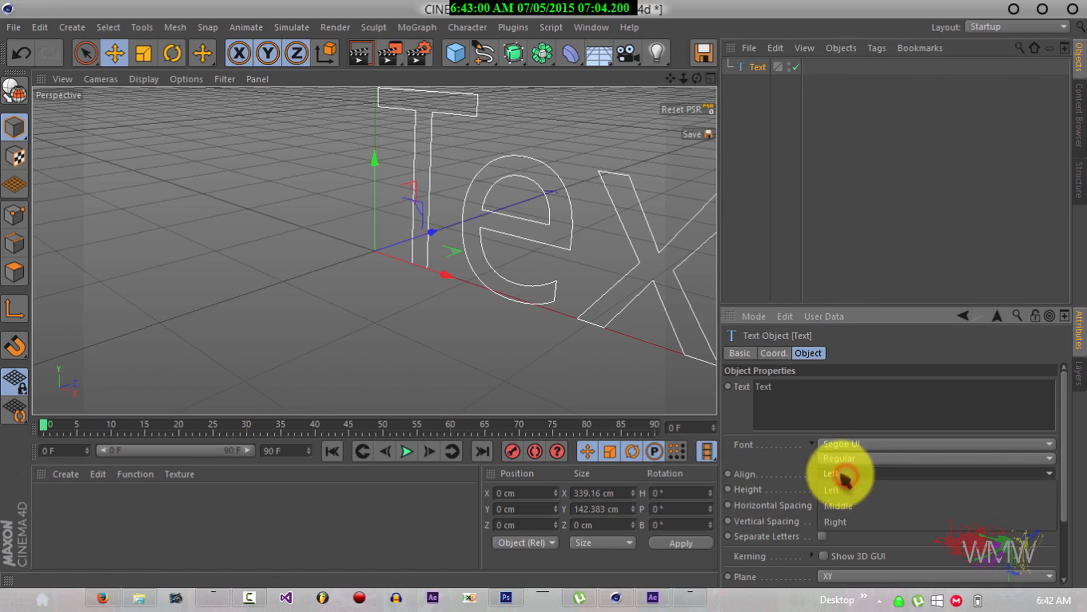
click(850, 473)
click(847, 501)
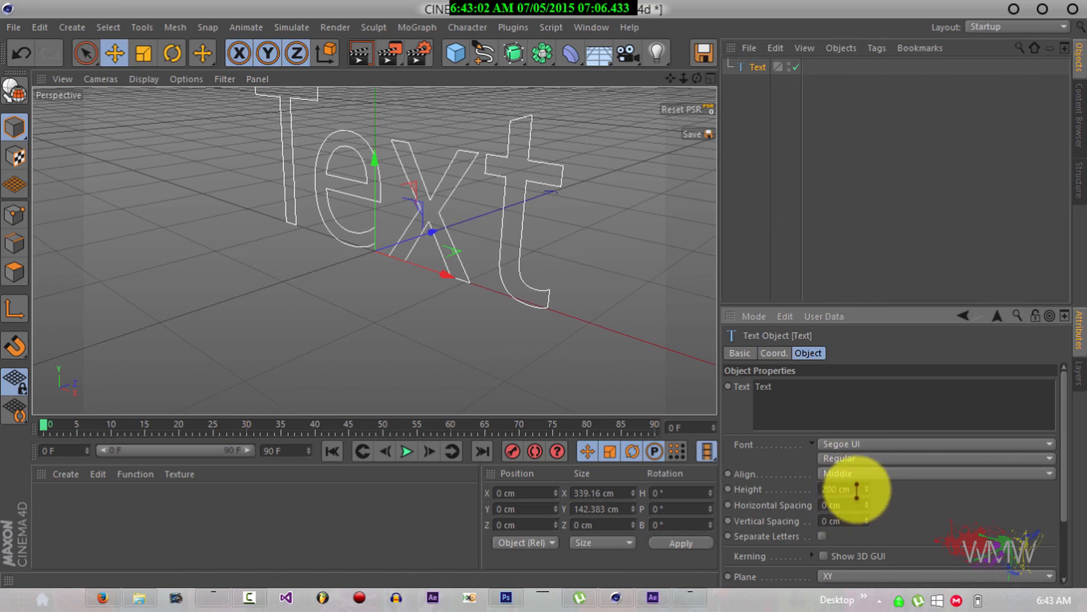
drag(857, 490, 816, 490)
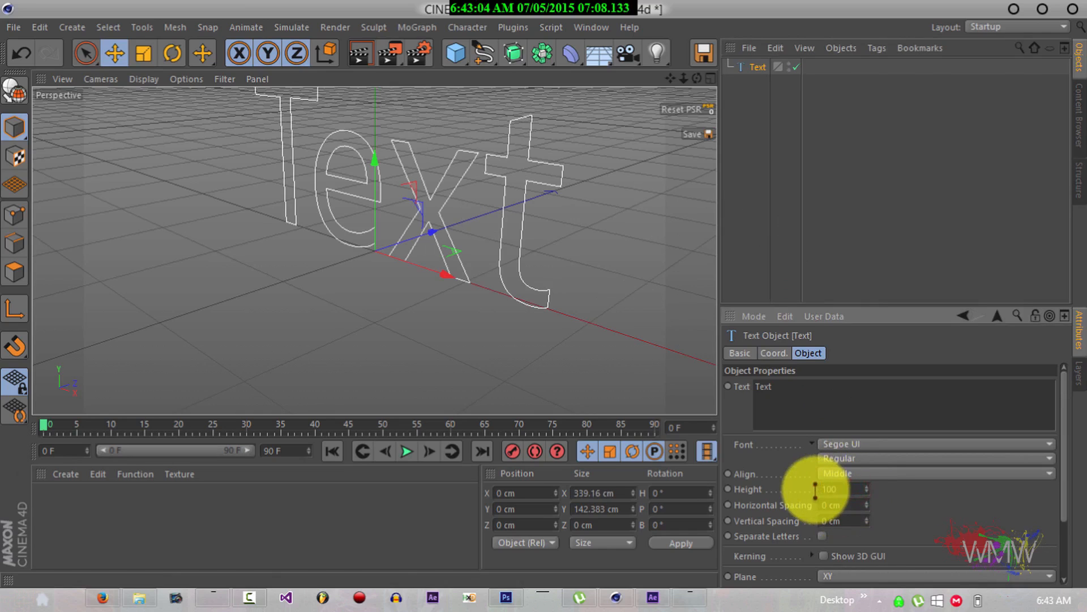
key(Return)
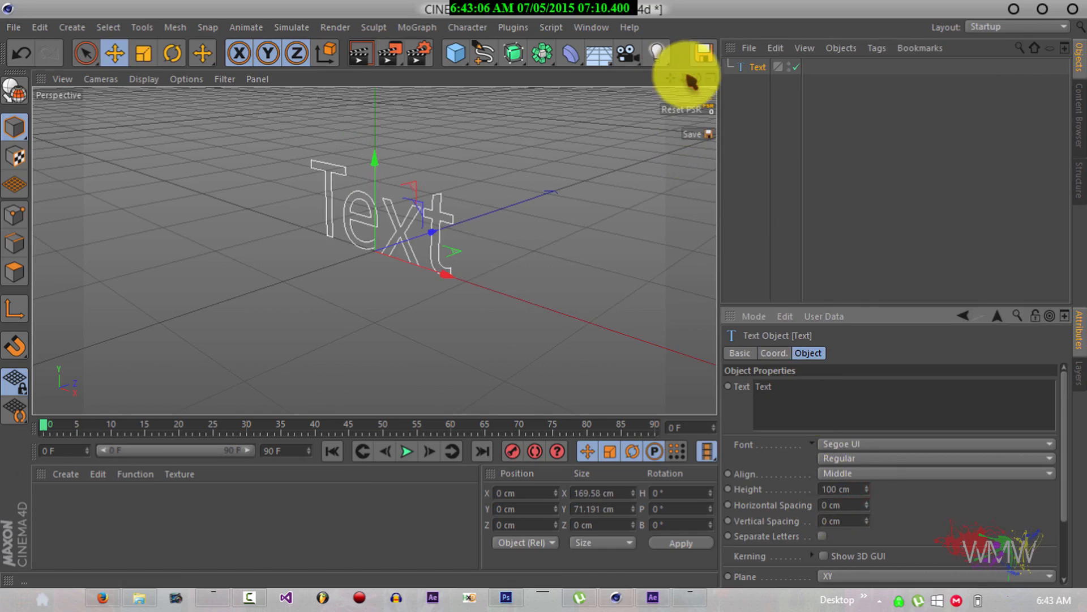
Change the font of the Text spline to NASDAQER.
mouse_move(544, 294)
mouse_down()
mouse_move(515, 284)
mouse_move(546, 287)
mouse_up()
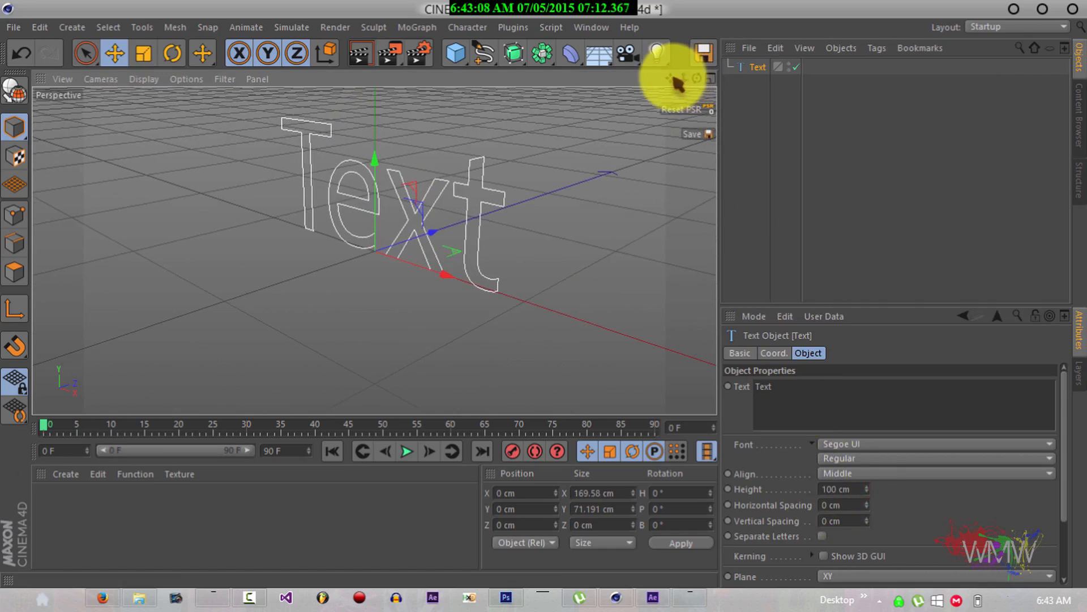
drag(670, 78, 543, 295)
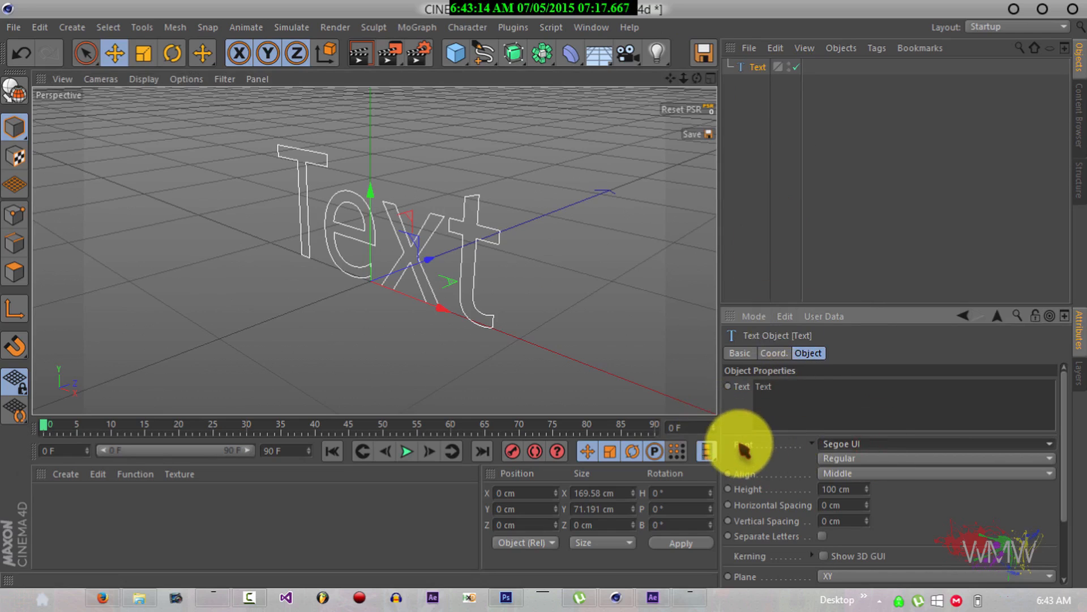
click(828, 446)
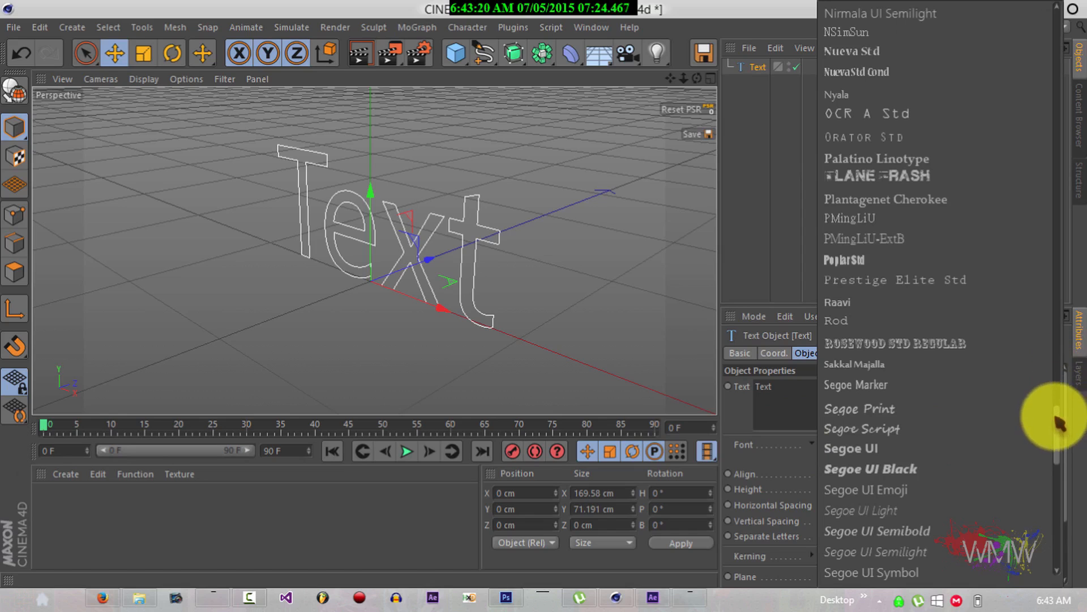
drag(1055, 417, 1056, 393)
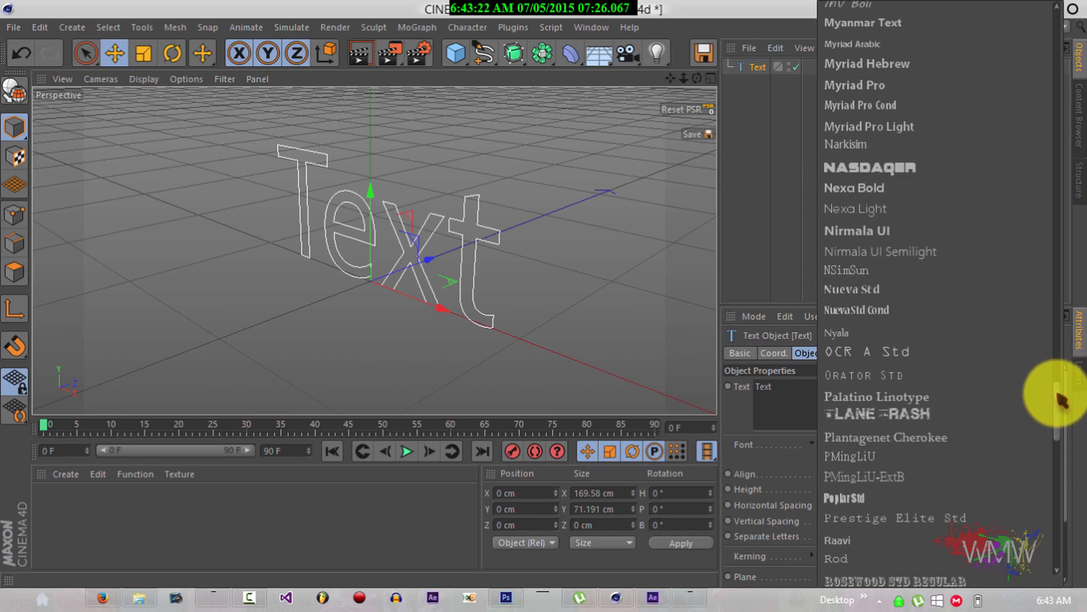
click(849, 166)
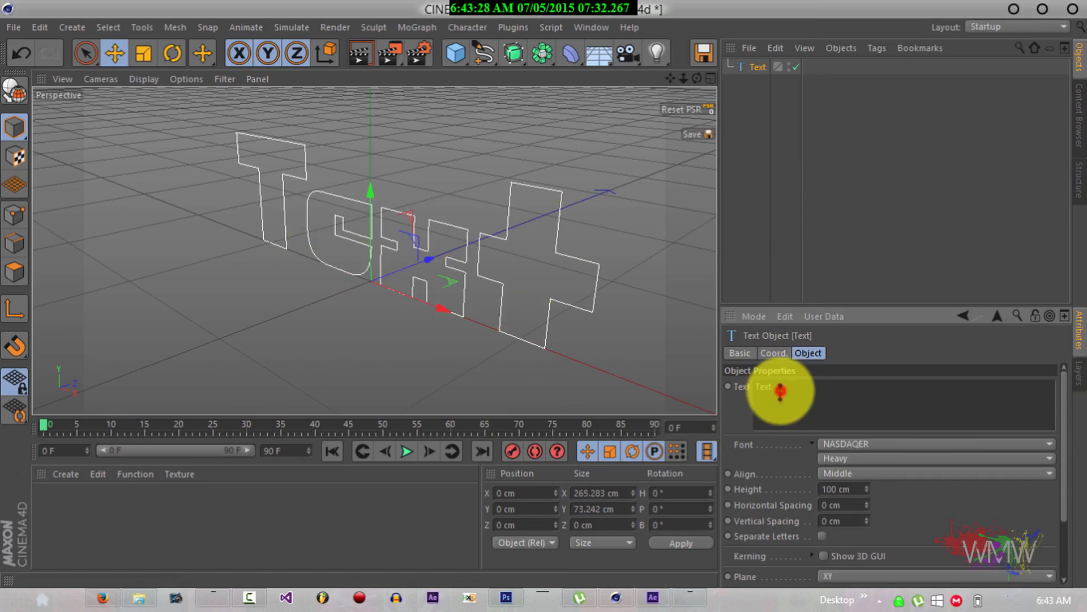
Replace the default wording of the Text spline with WATCH.
drag(781, 391, 742, 391)
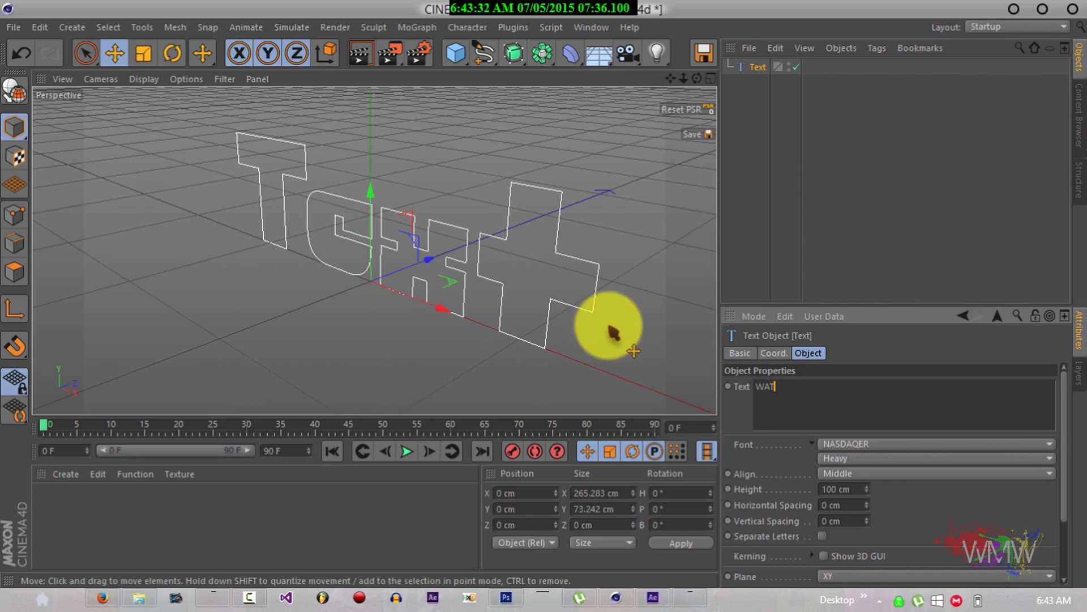
click(868, 361)
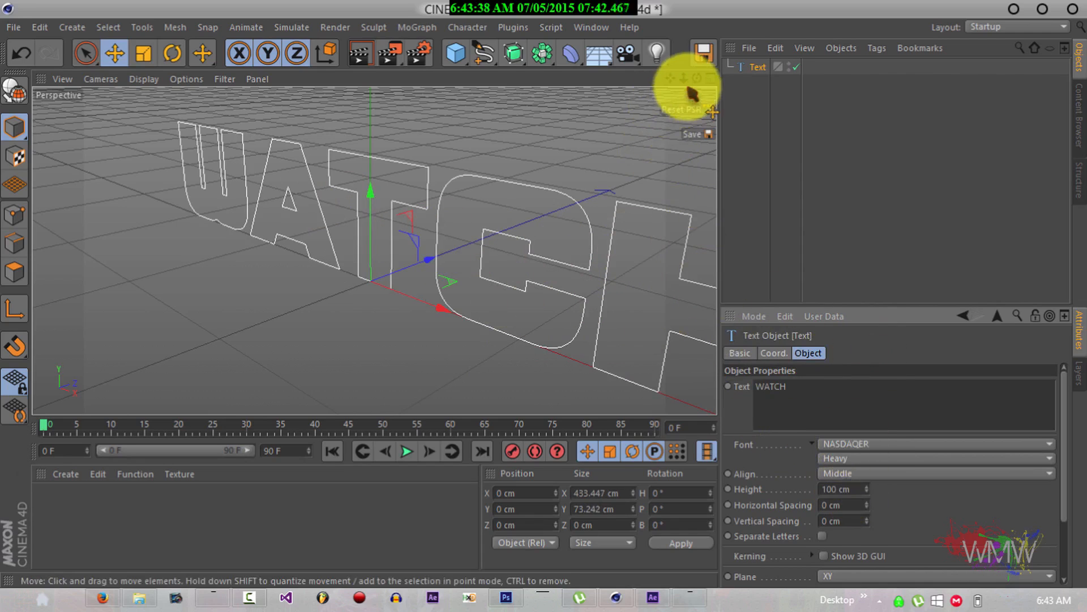
drag(686, 77, 545, 294)
drag(698, 78, 545, 294)
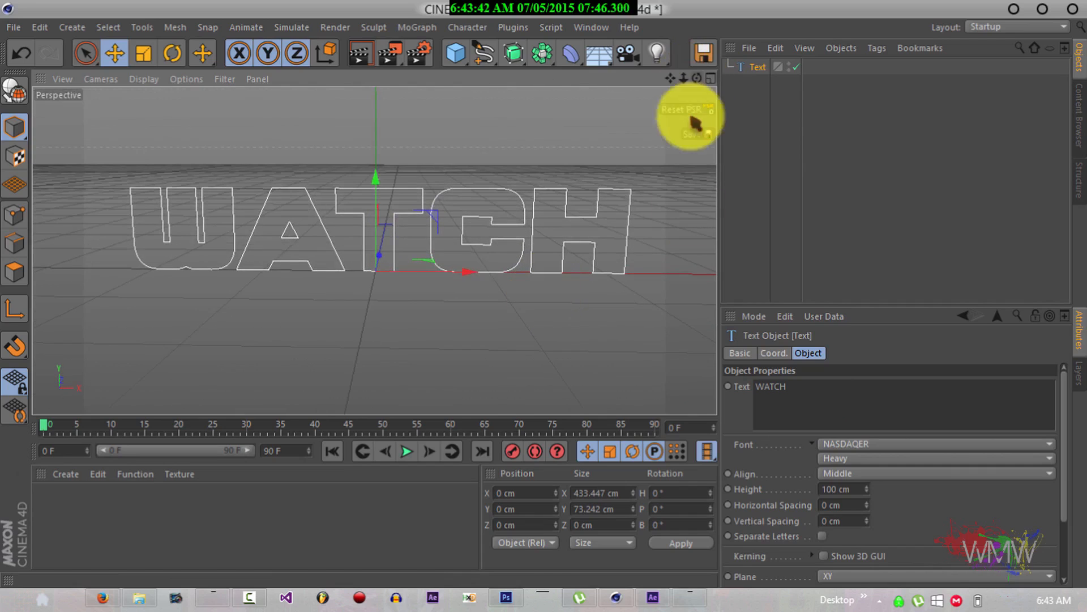
click(833, 444)
click(833, 445)
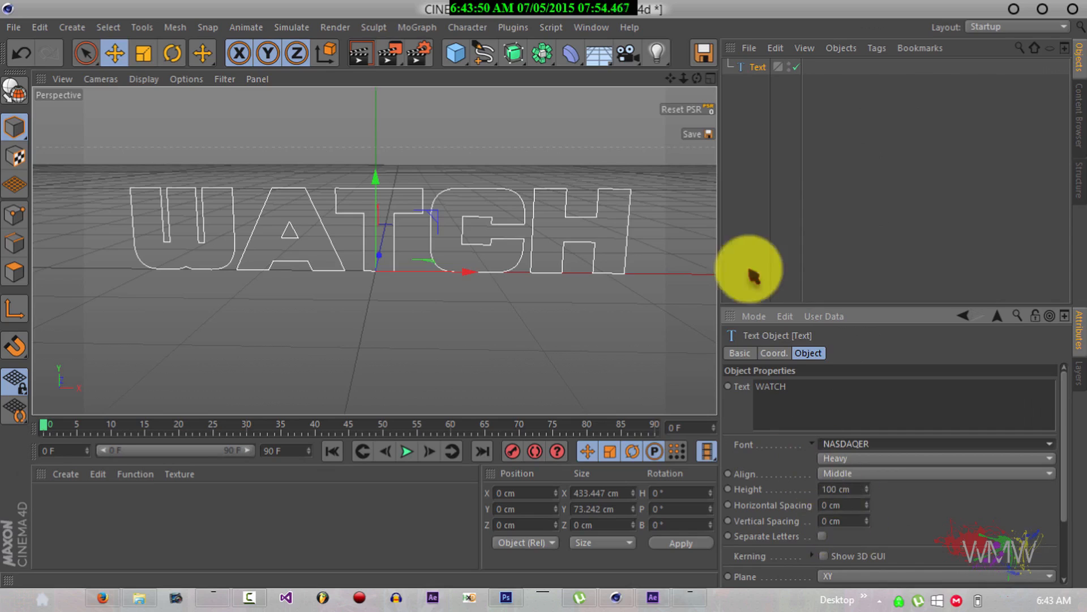
Add an Extrude generator as the parent of the Text spline, and set its Z movement to 30 cm.
click(756, 68)
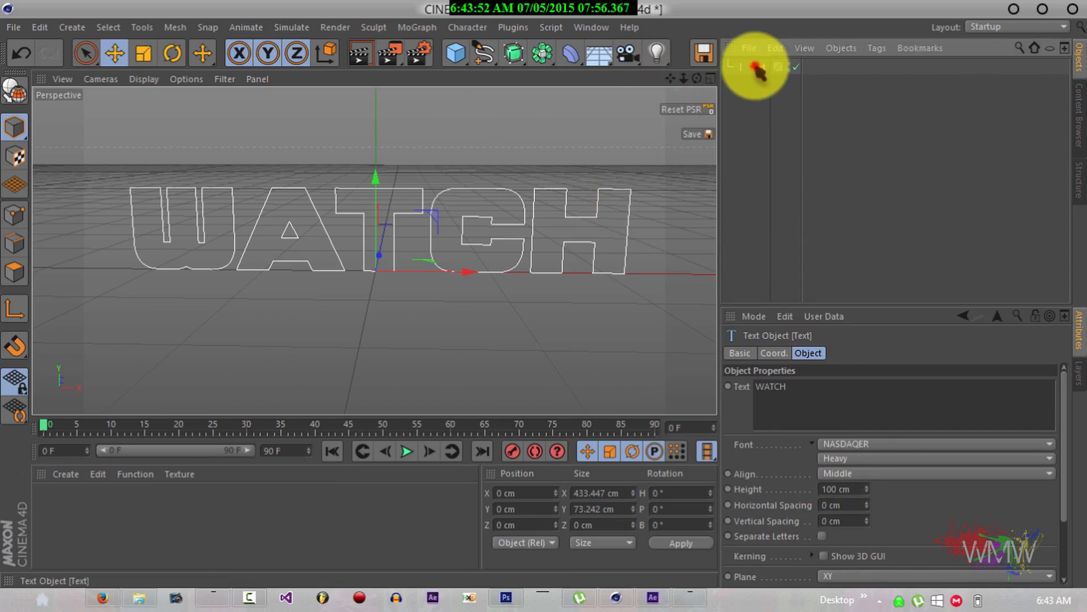
drag(514, 54, 682, 81)
key(alt)
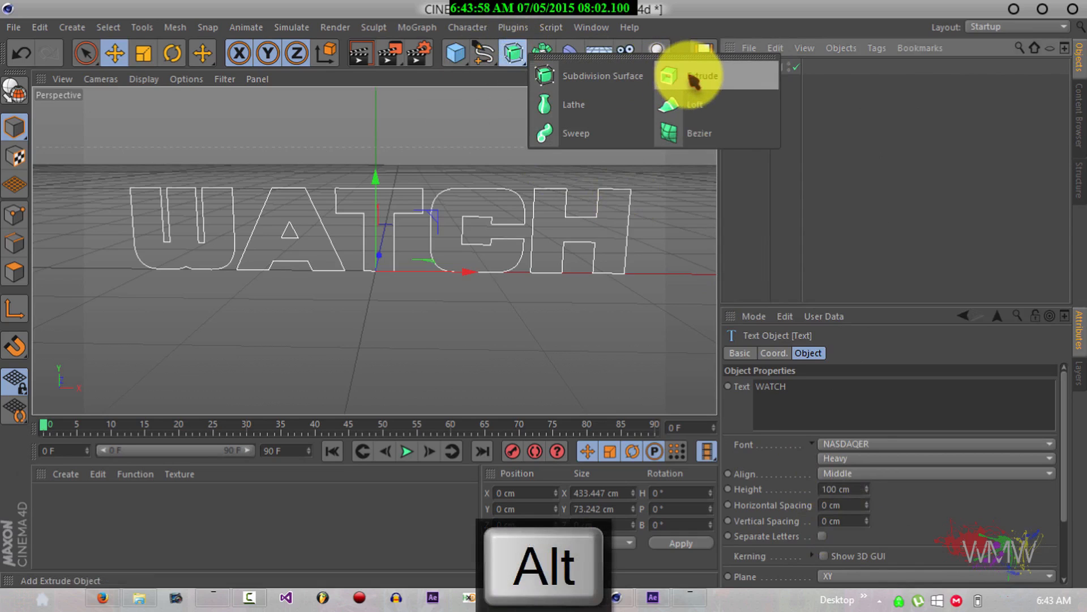
alt+drag(690, 78, 691, 78)
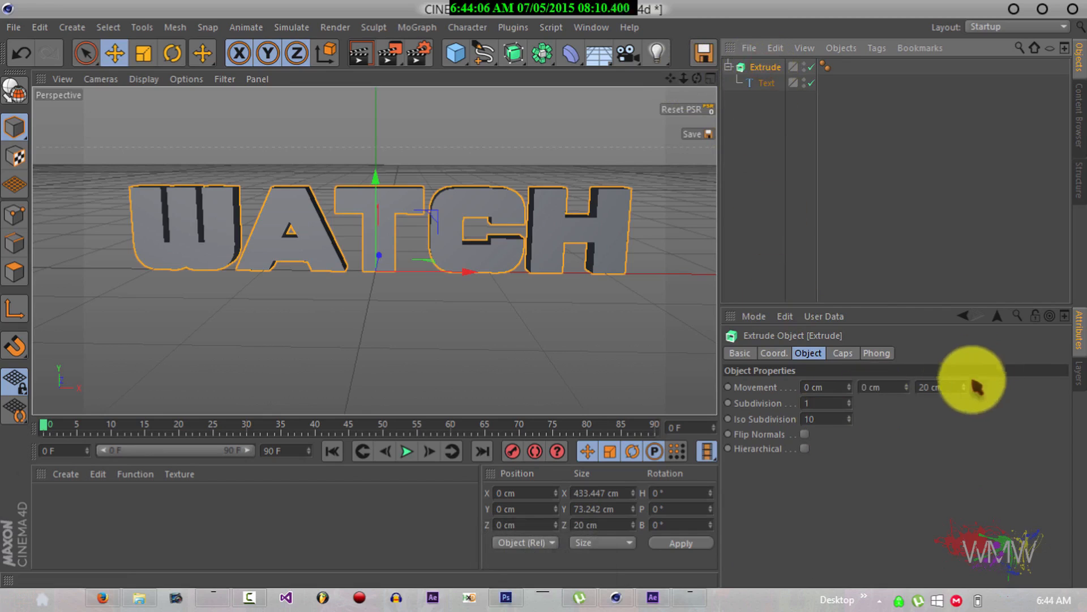
click(952, 387)
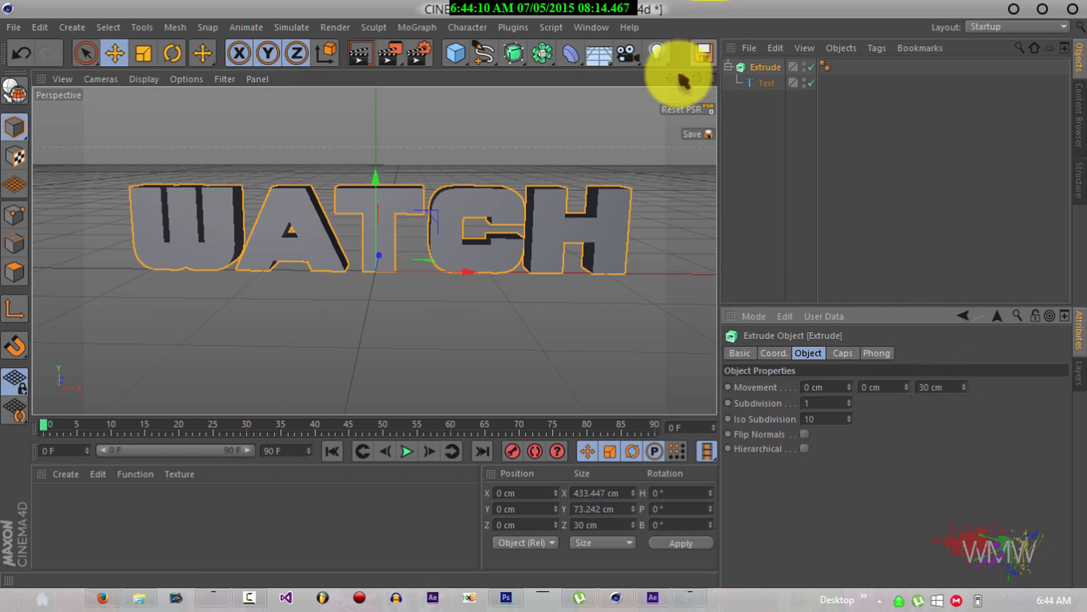
drag(696, 80, 542, 294)
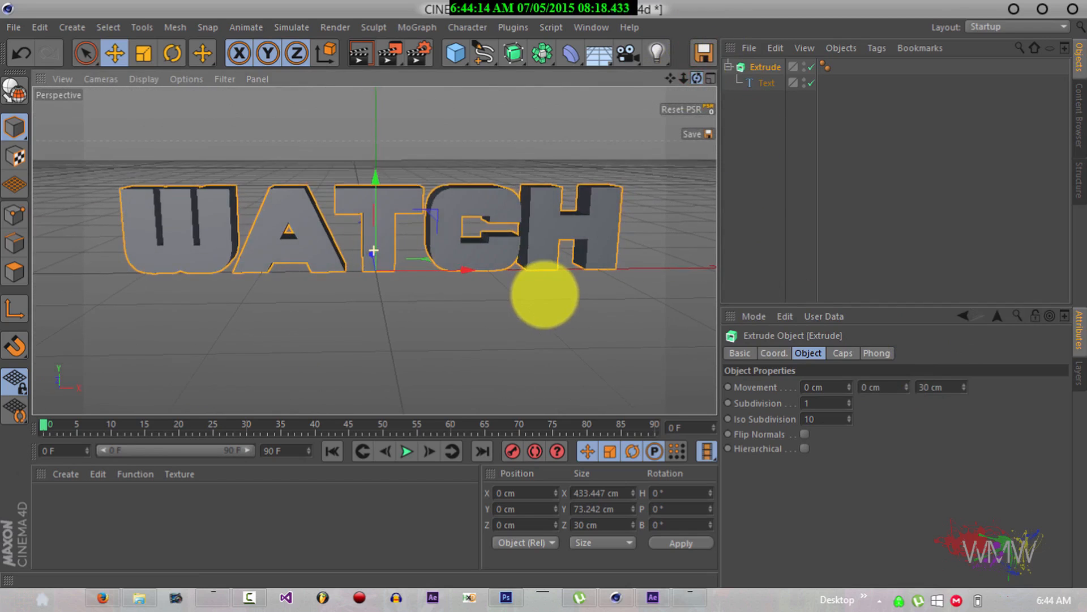
click(843, 352)
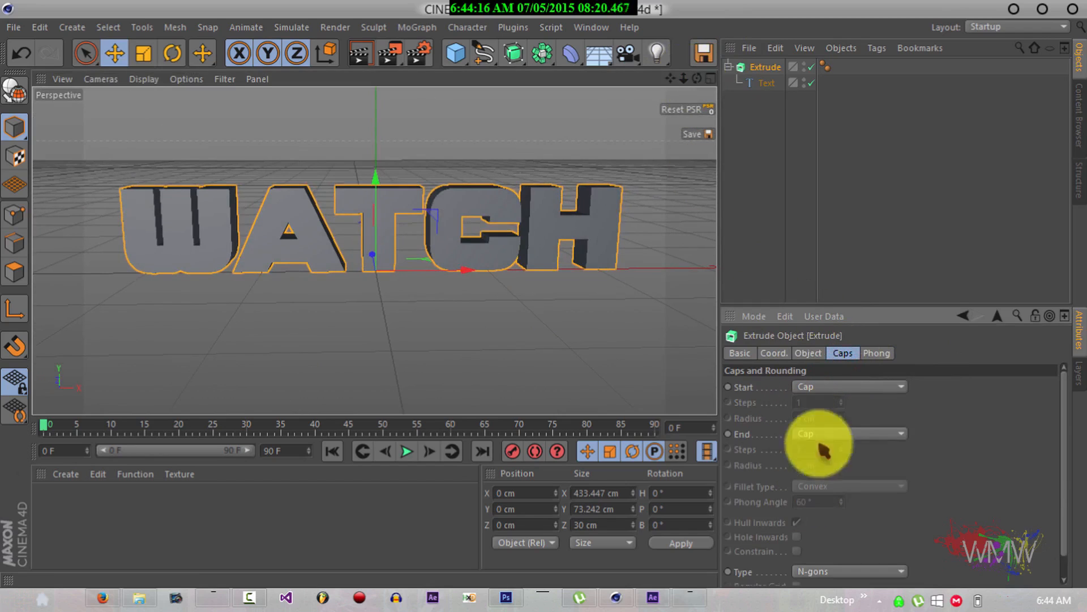
click(808, 353)
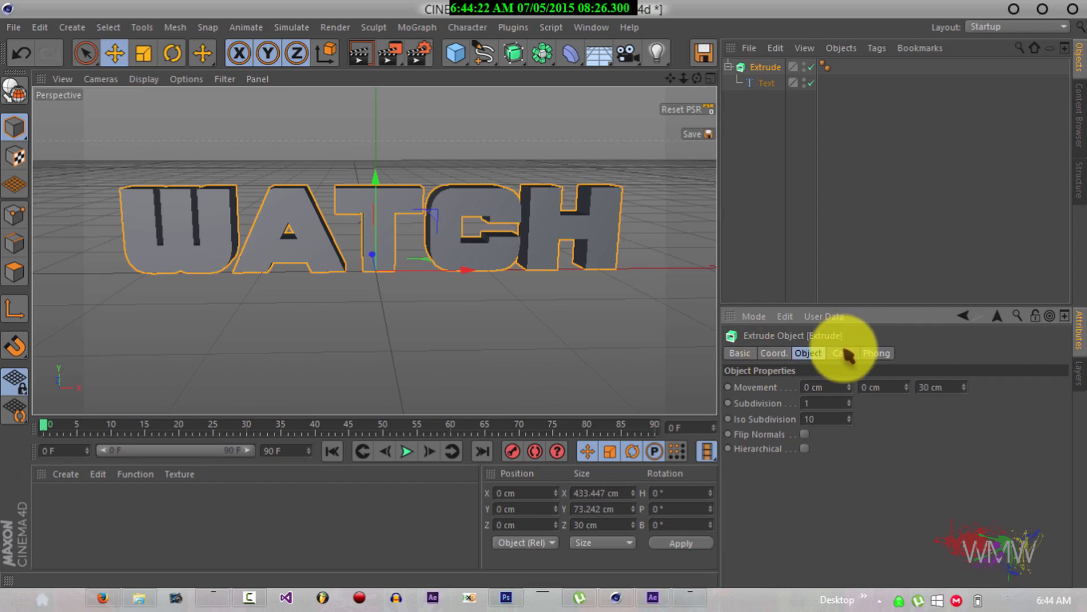
click(843, 353)
click(822, 353)
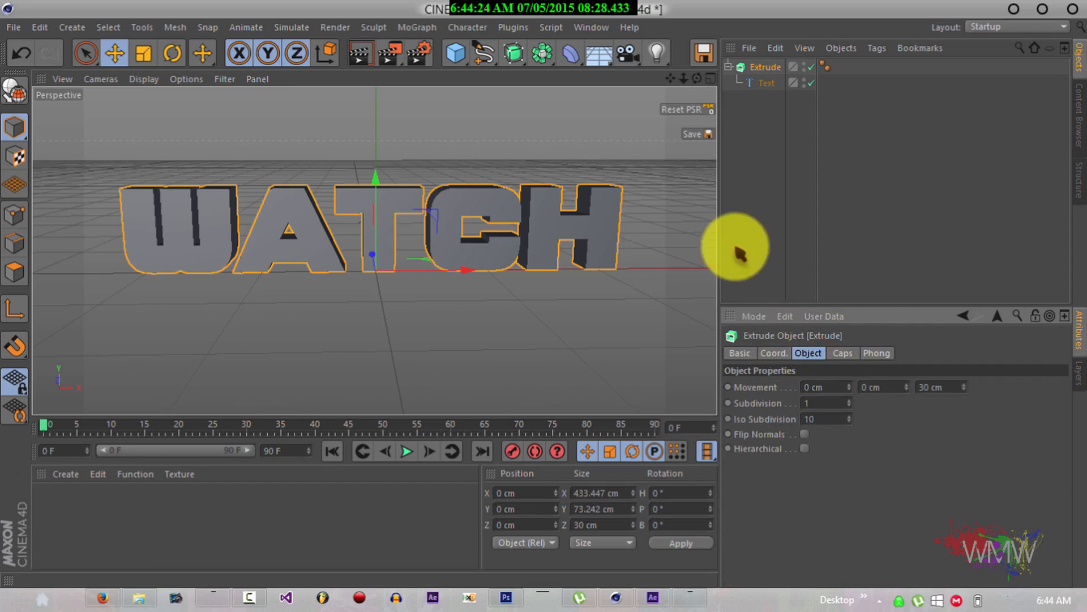
Set the viewport display to Gouraud Shading (Lines) to show the edges of the extruded WATCH text.
drag(697, 79, 563, 298)
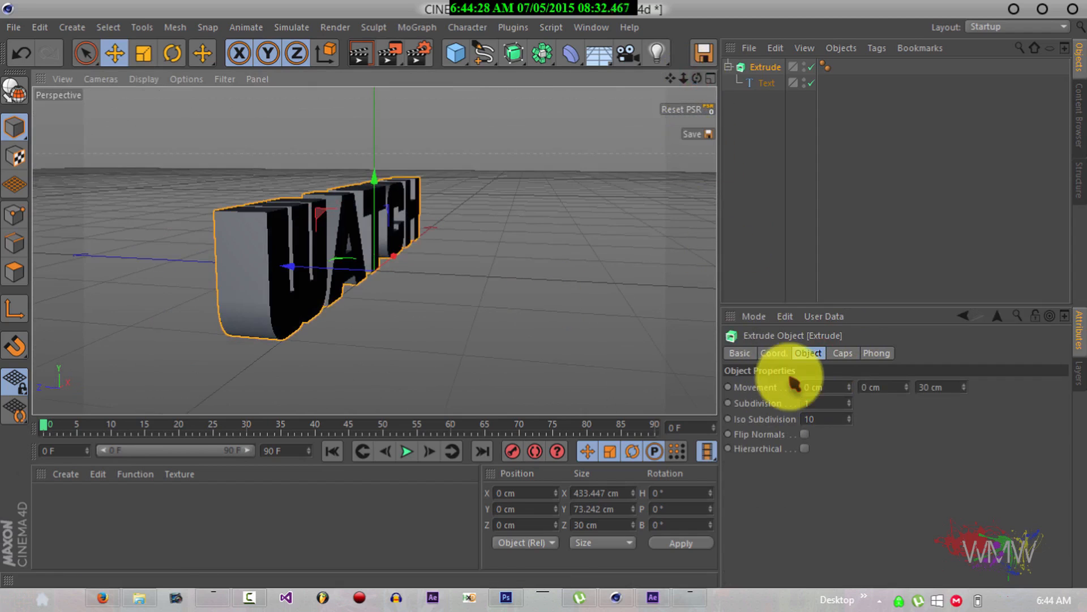
click(138, 84)
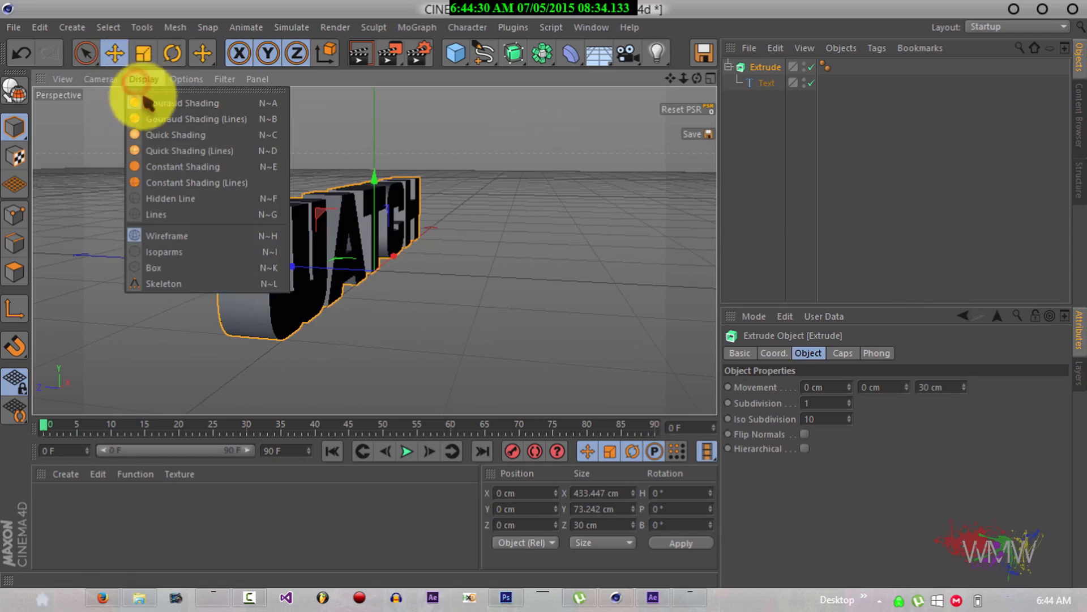
click(151, 114)
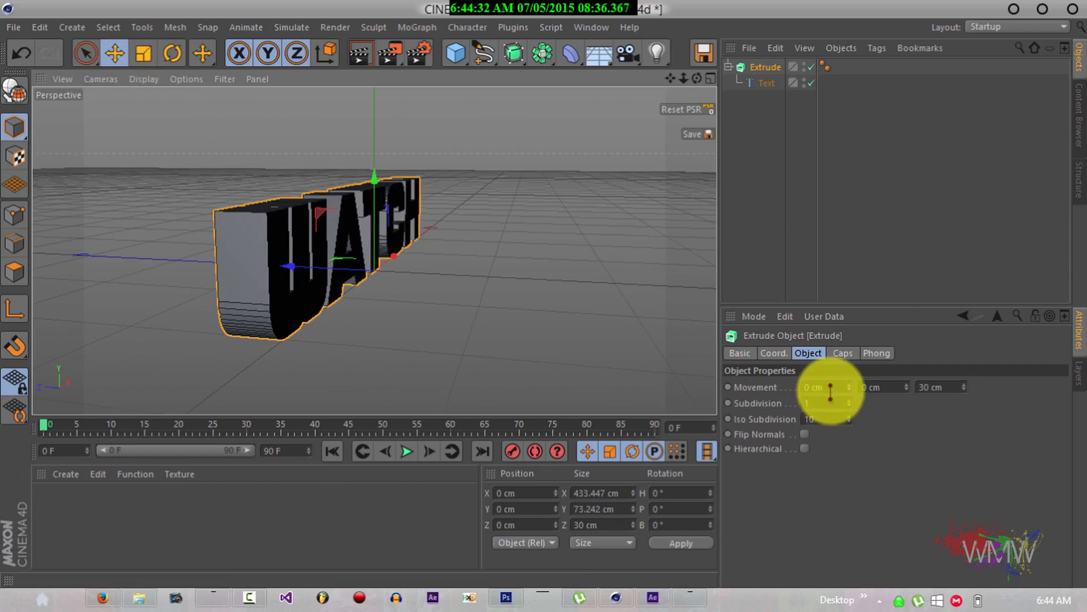
click(850, 401)
click(850, 401)
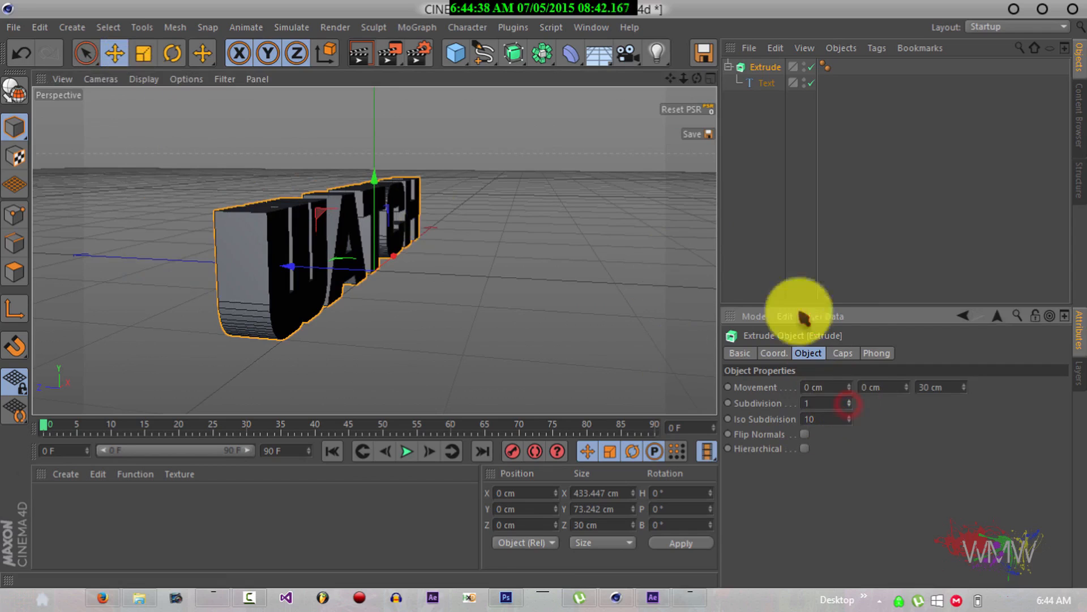
Convert the WATCH Extrude generator into an editable polygon object.
drag(697, 79, 543, 291)
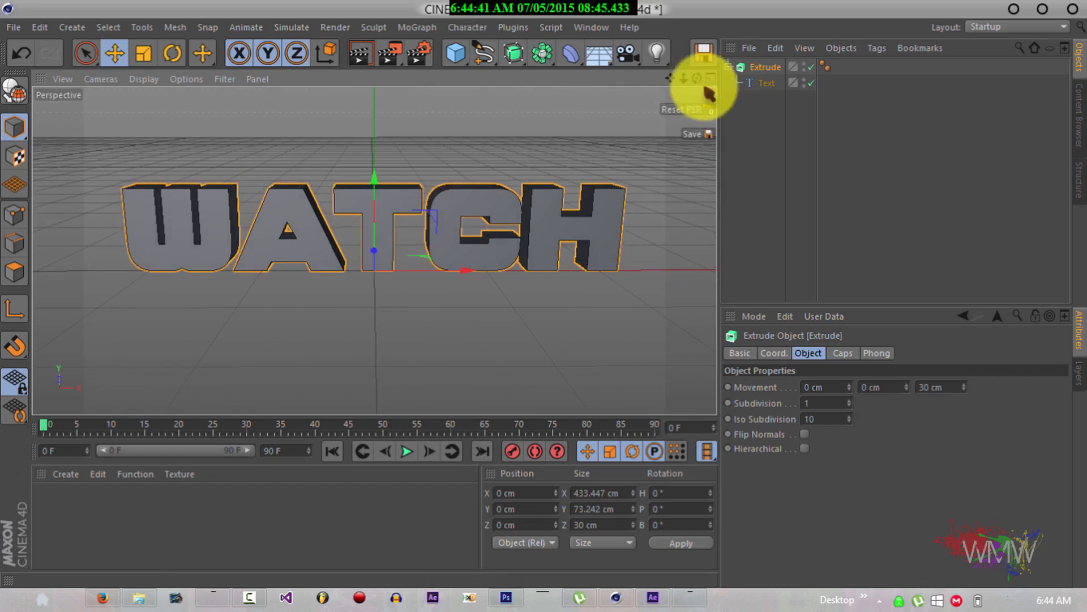
click(760, 67)
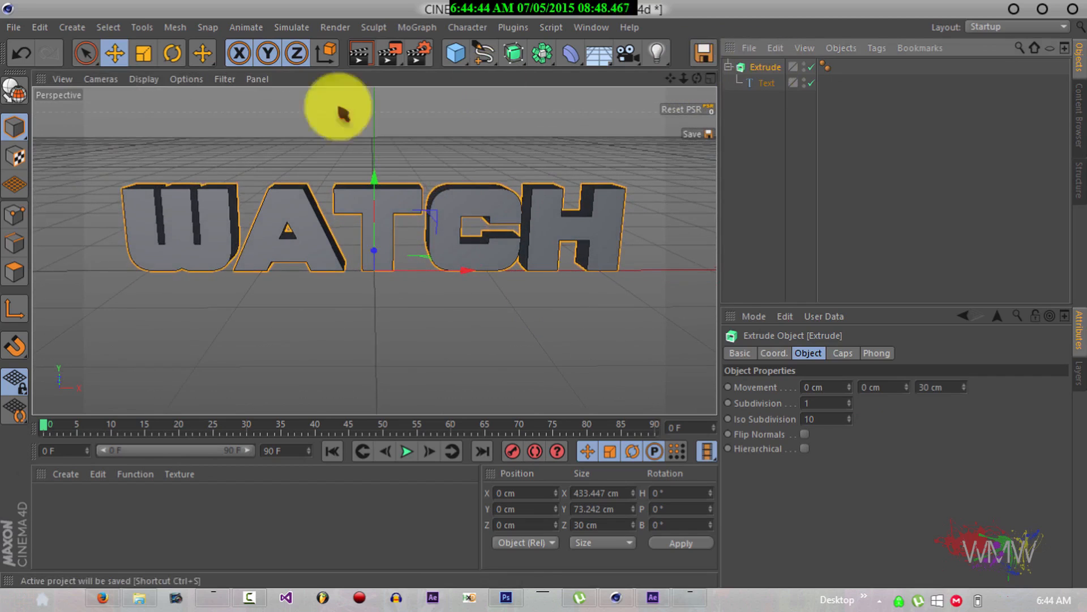
click(14, 91)
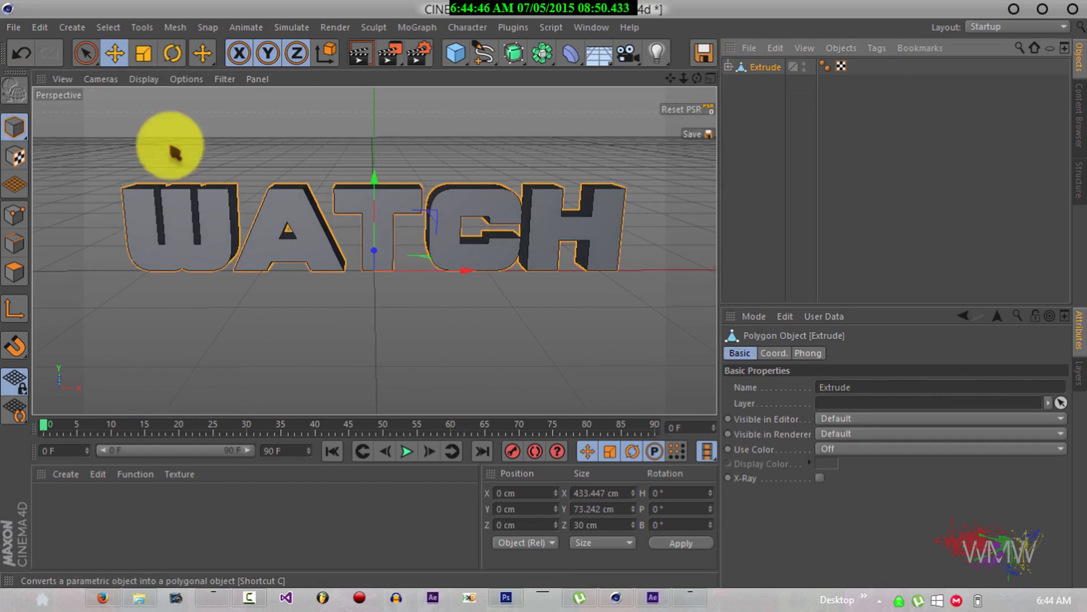
Merge the converted Extrude object with Cap 1 and Cap 2 into a single object using Connect Objects + Delete.
click(727, 67)
drag(741, 115, 772, 96)
click(769, 82)
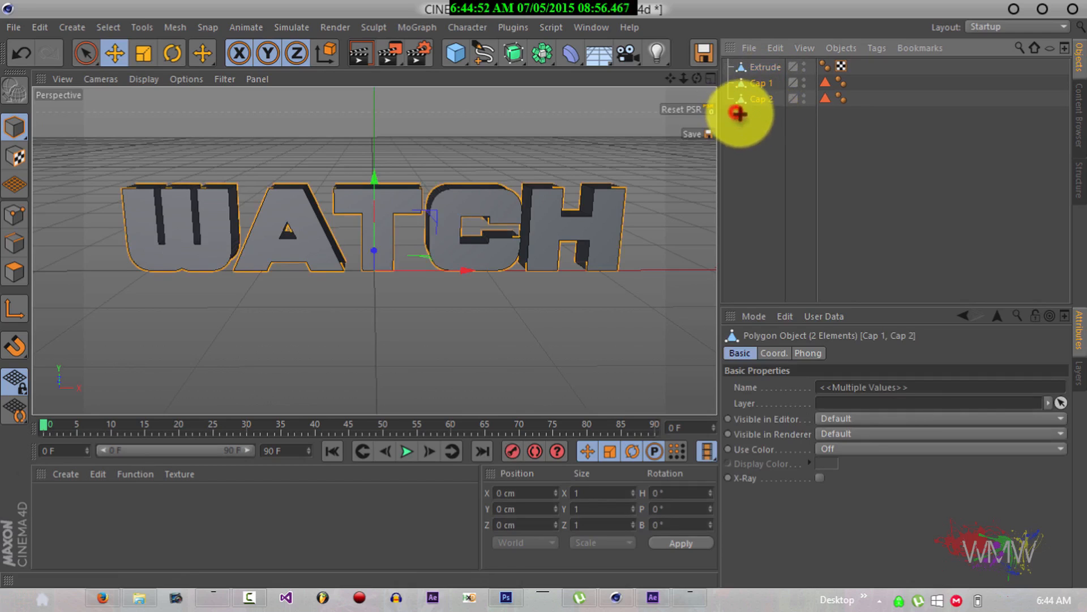
drag(739, 114, 770, 78)
right_click(761, 75)
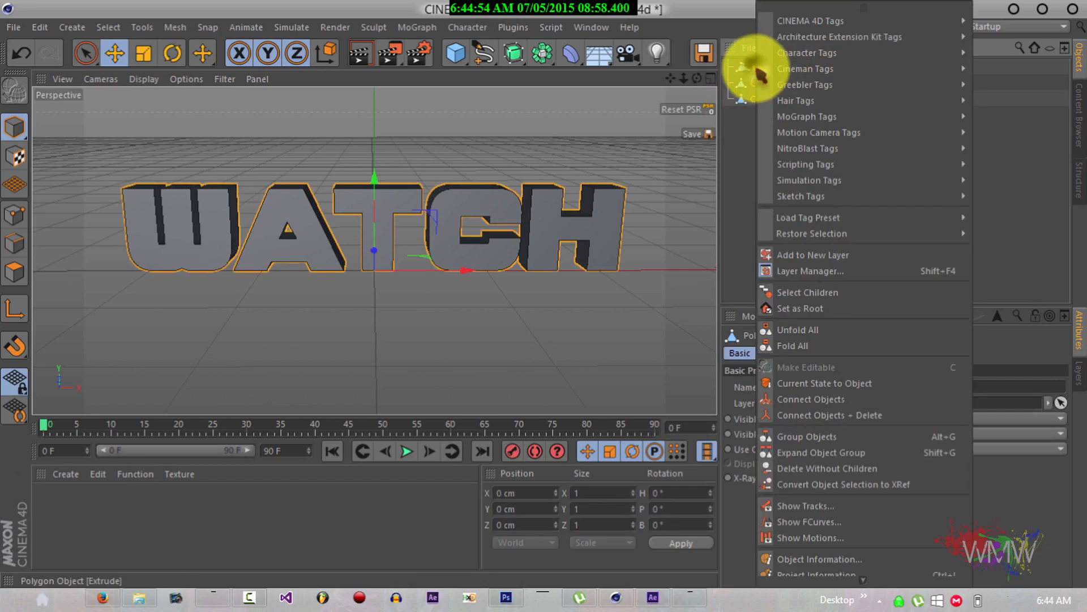
click(798, 412)
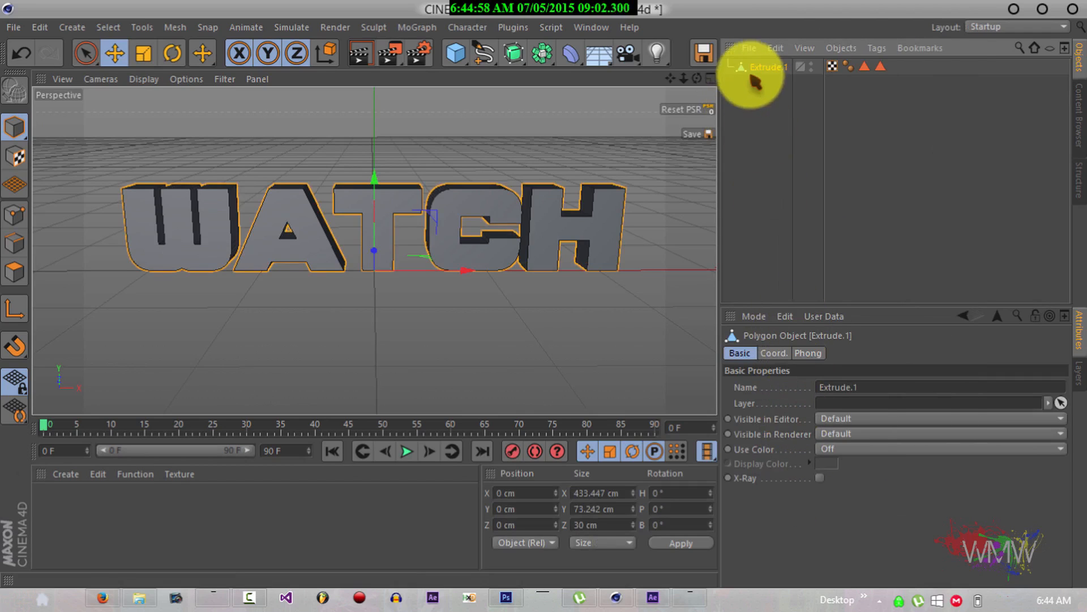
Switch to polygon mode and check the individual front faces of the WATCH letters.
drag(683, 78, 544, 296)
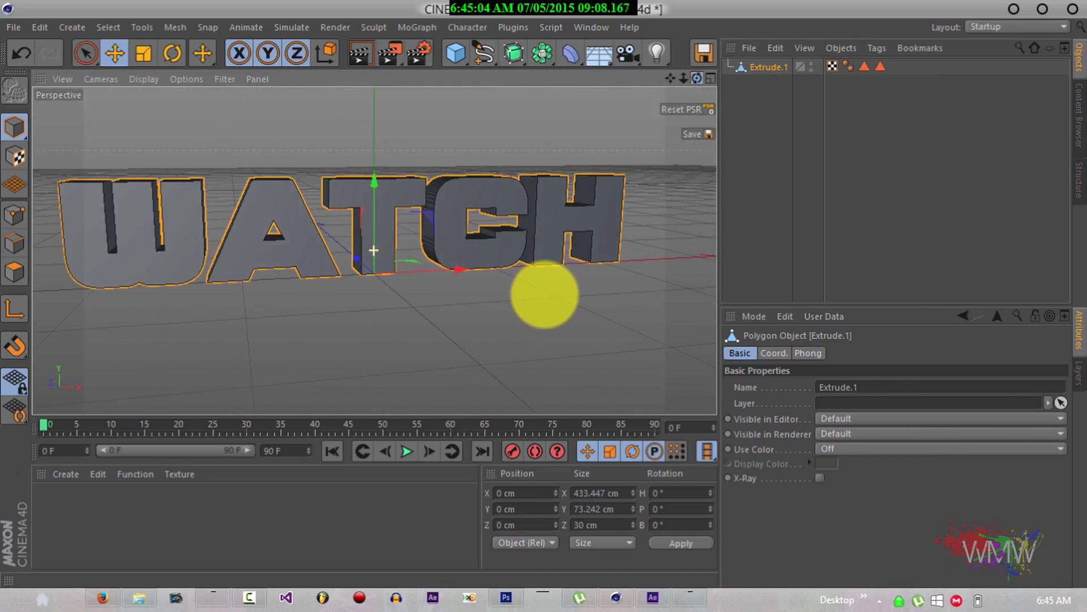
click(14, 272)
click(201, 260)
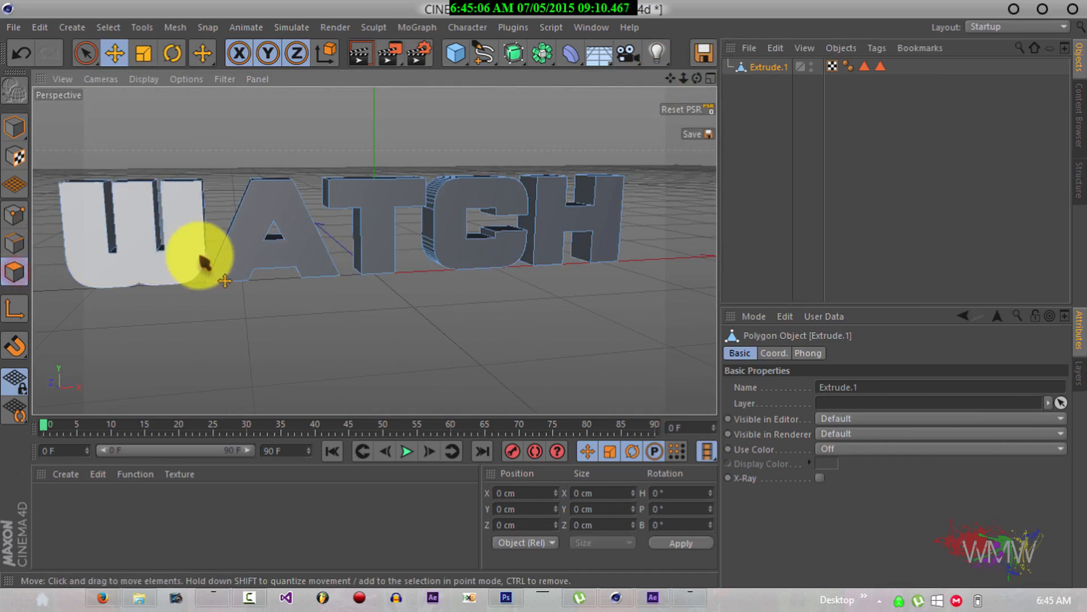
click(246, 257)
click(384, 234)
click(467, 290)
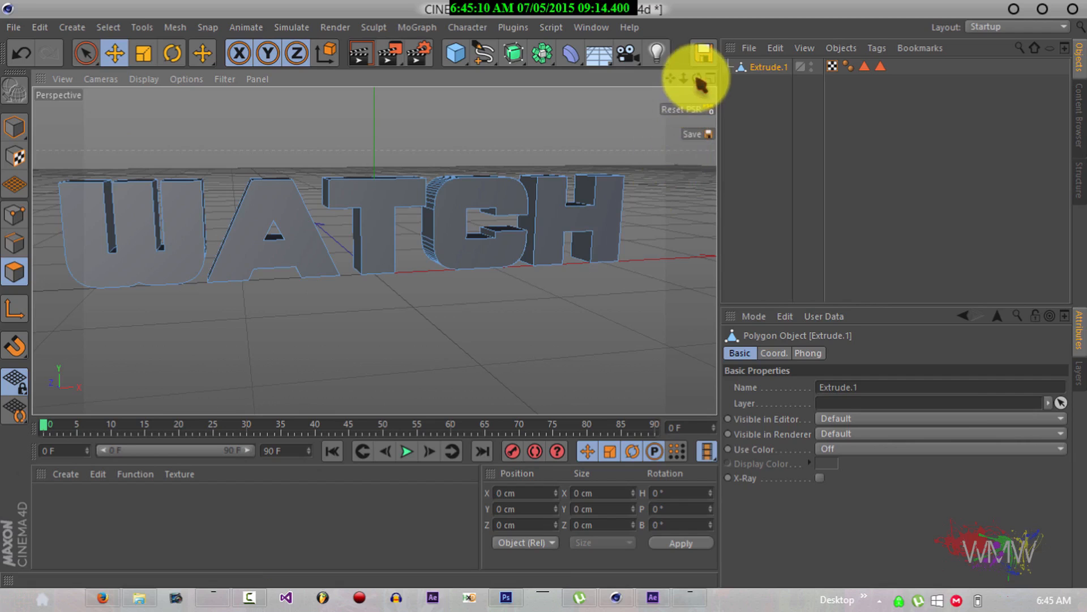
drag(695, 81, 544, 294)
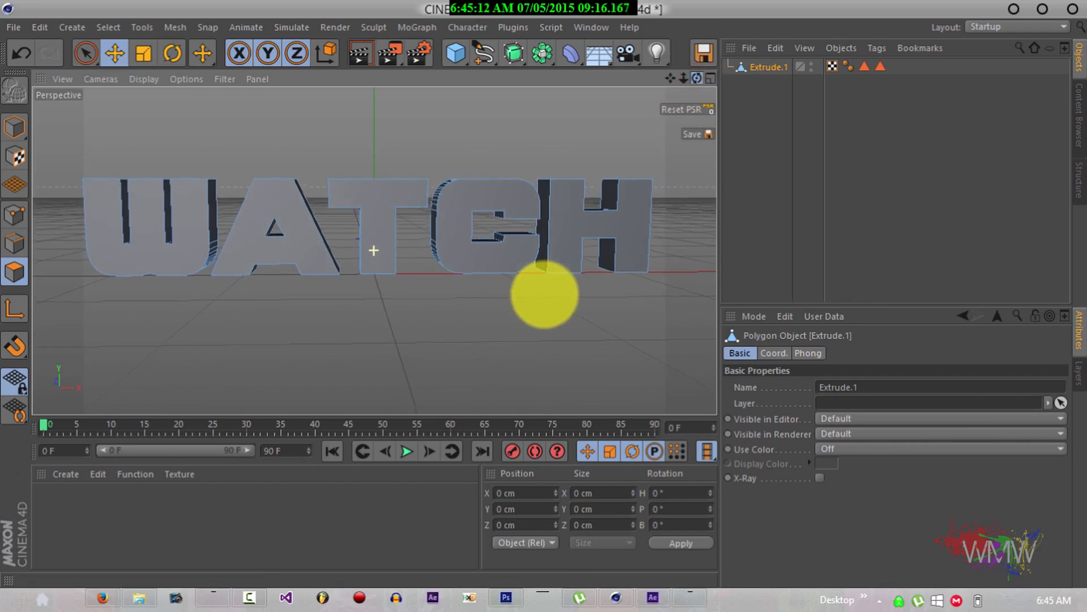
Rename the merged text object as Watch and hide it in both the viewport and the render.
double_click(768, 66)
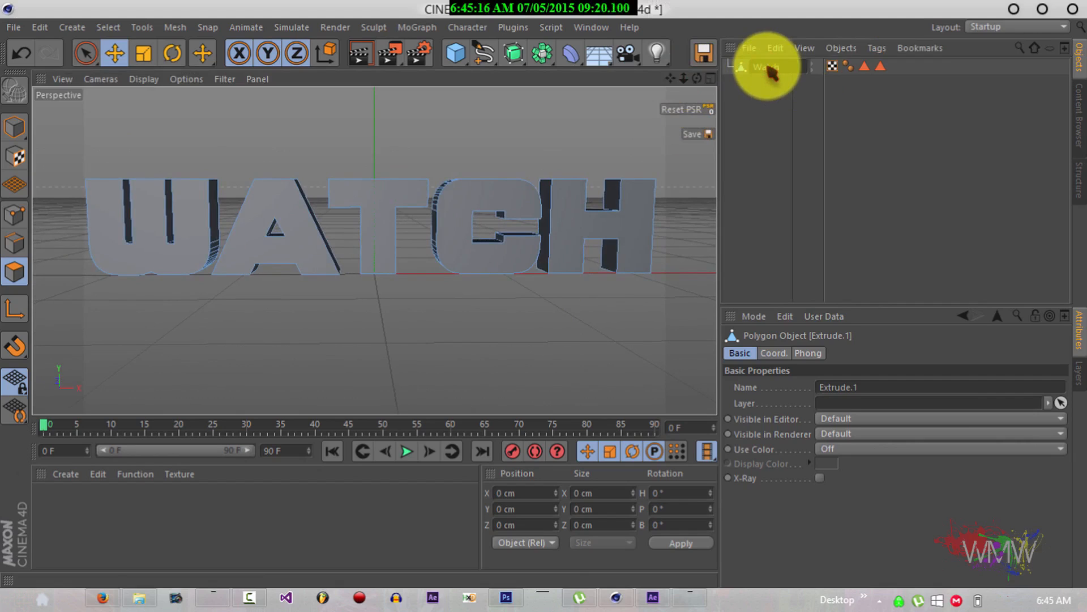
key(Return)
click(764, 92)
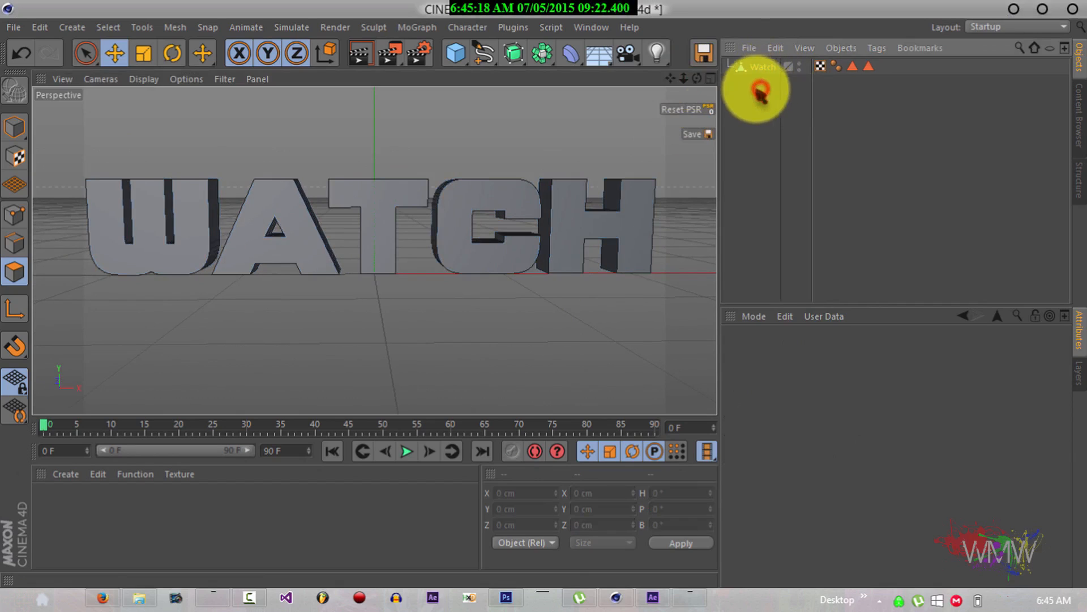
click(799, 64)
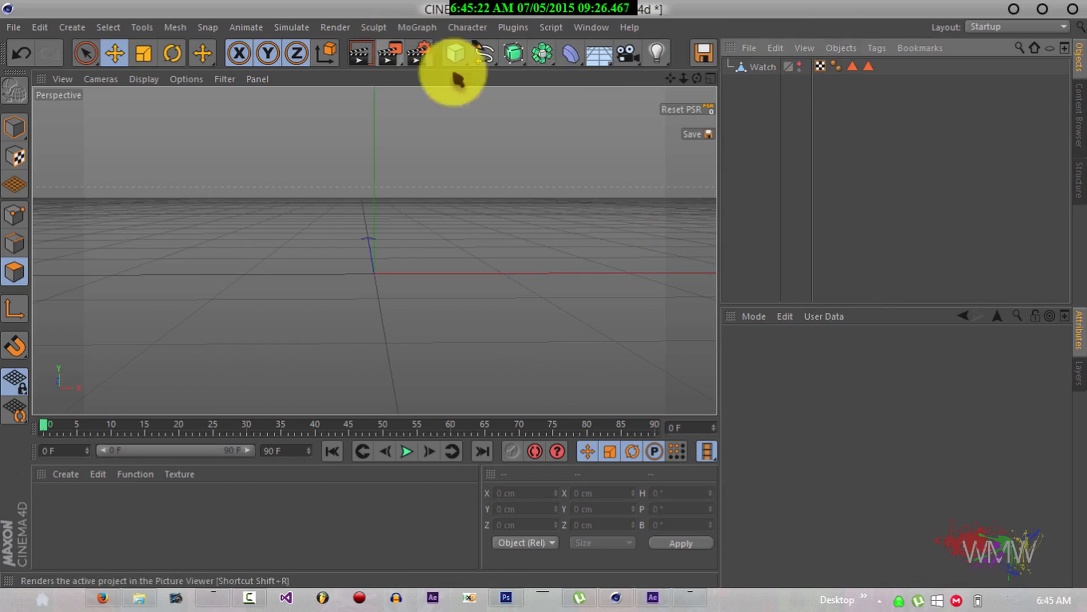
Add a second Text spline and set its alignment to Middle.
click(484, 52)
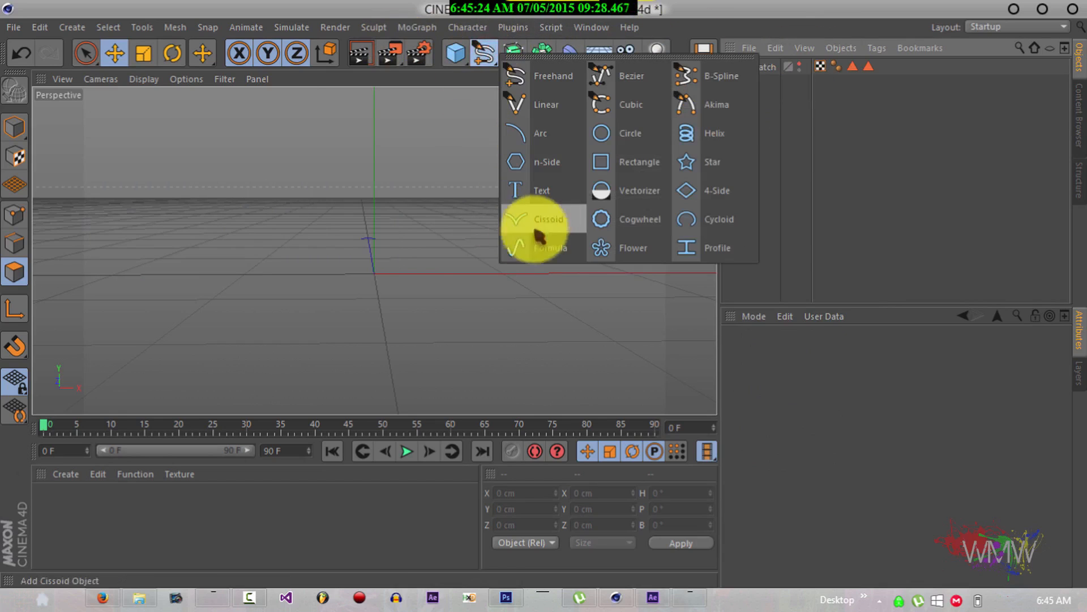
click(546, 193)
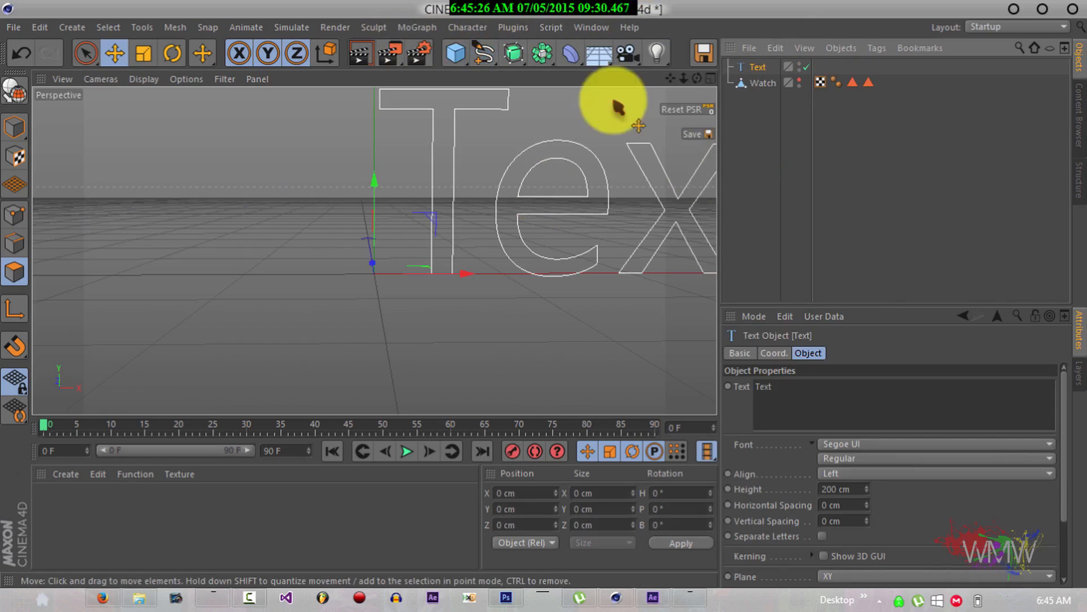
click(842, 473)
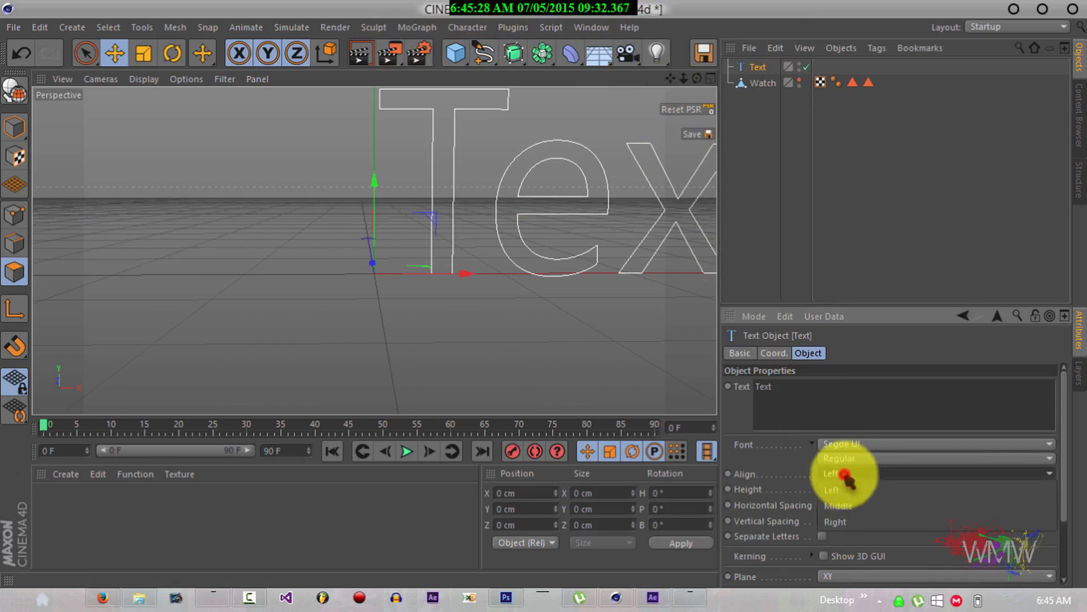
click(834, 506)
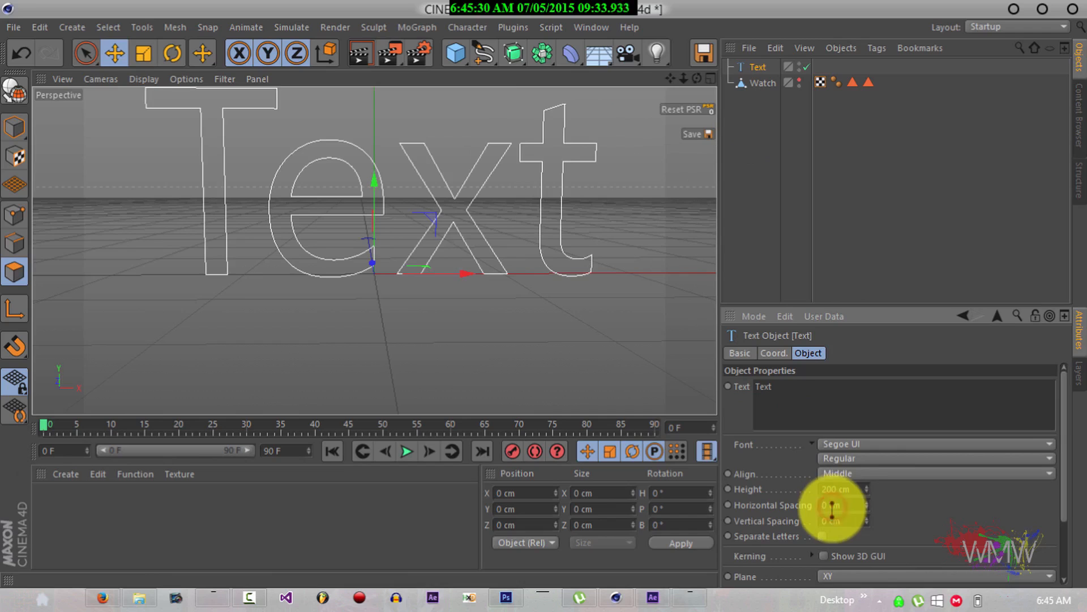
Change the font of the second Text spline to NASDAQER.
click(844, 445)
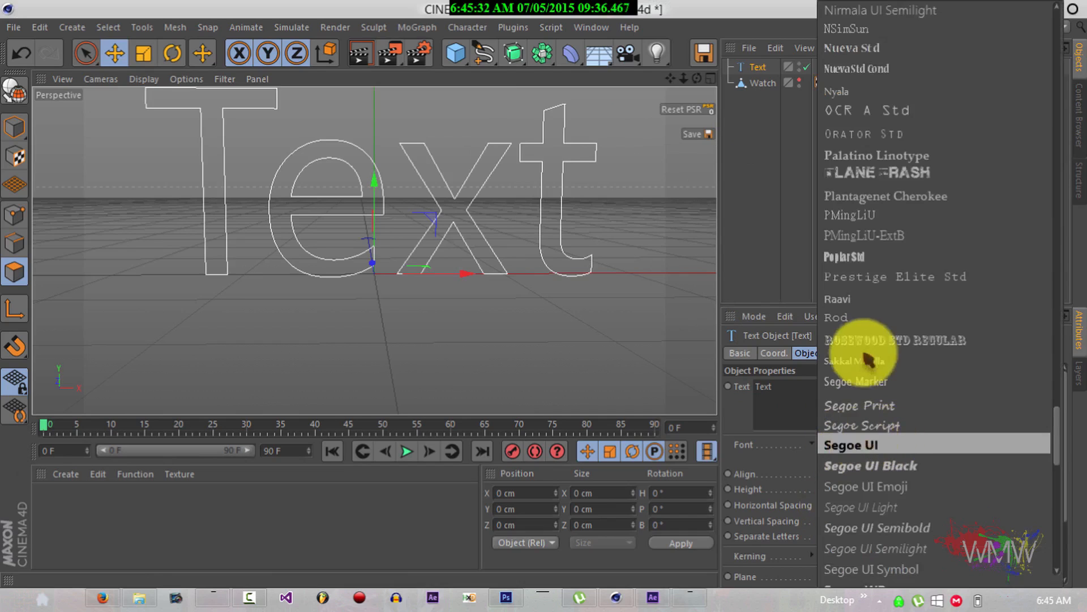
click(1057, 254)
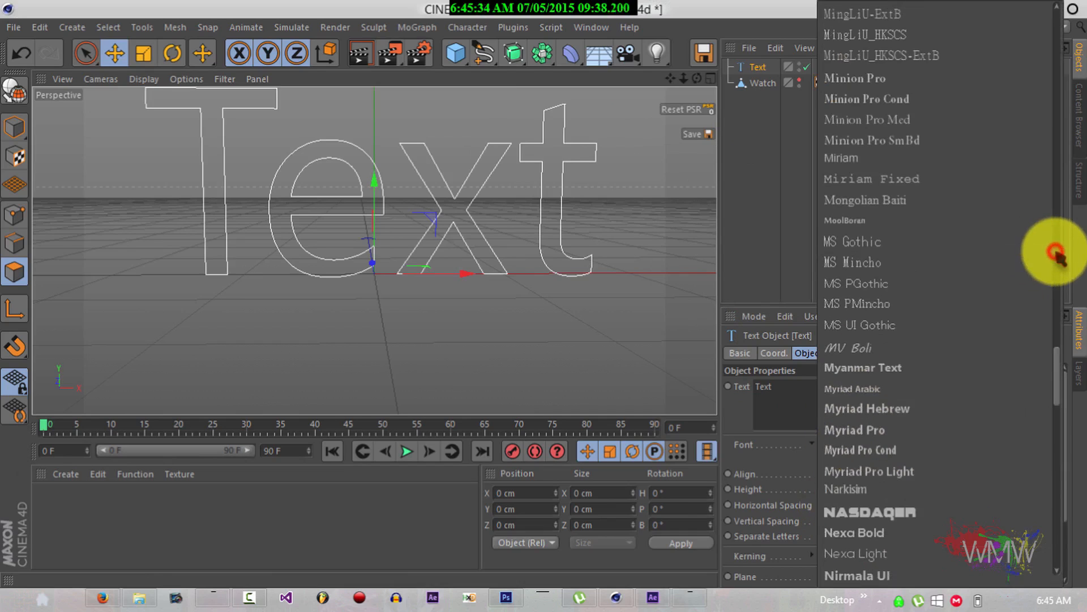
click(1057, 255)
click(1057, 255)
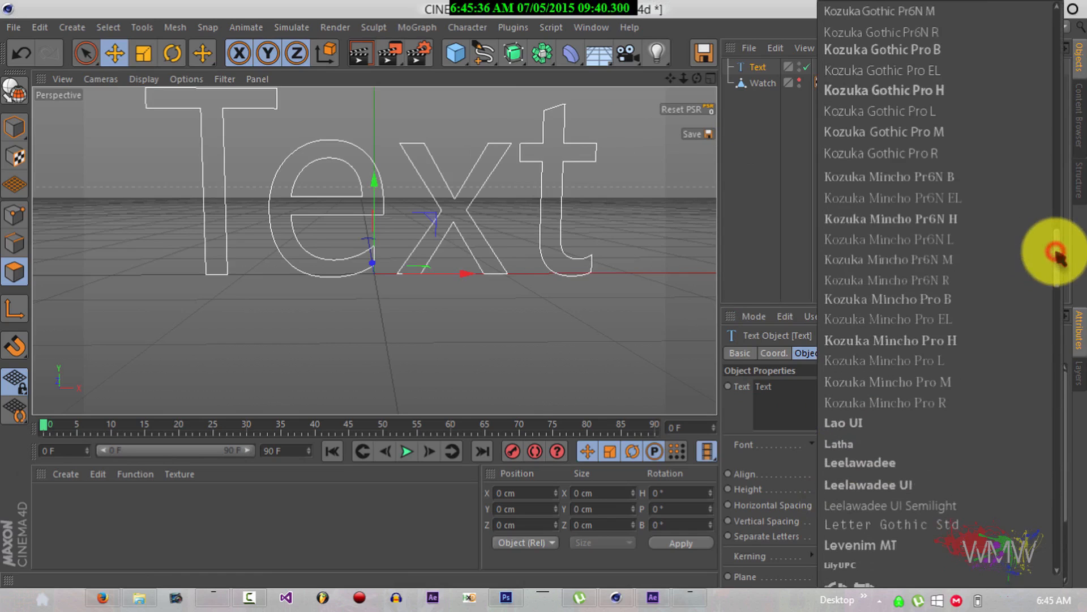
drag(1061, 261, 1054, 383)
click(879, 468)
Replace the second Text spline's default wording with ME and set its height to 100 cm.
drag(801, 383, 720, 384)
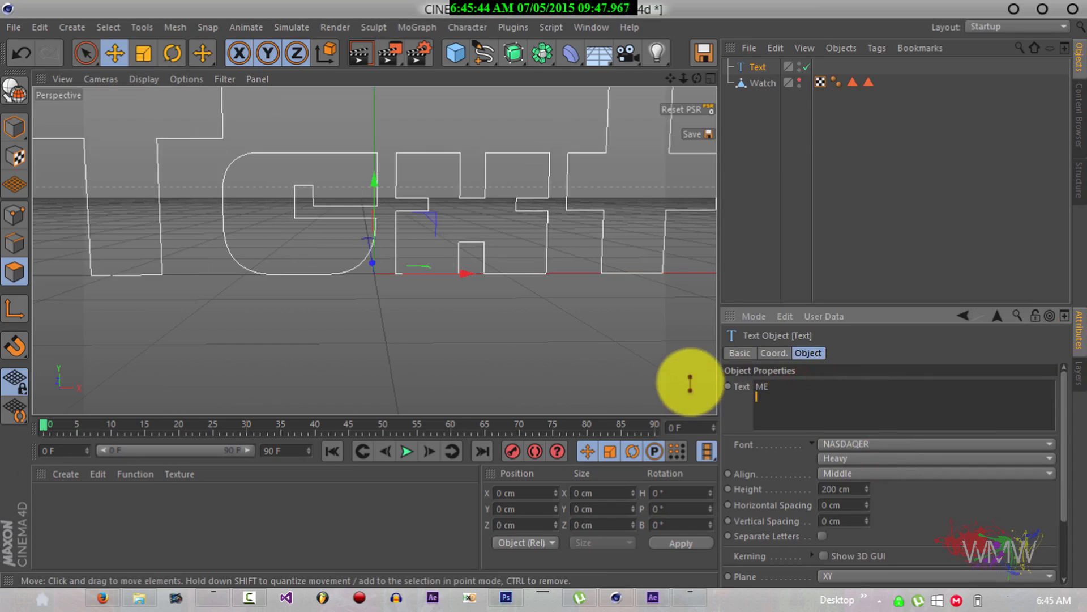
click(864, 353)
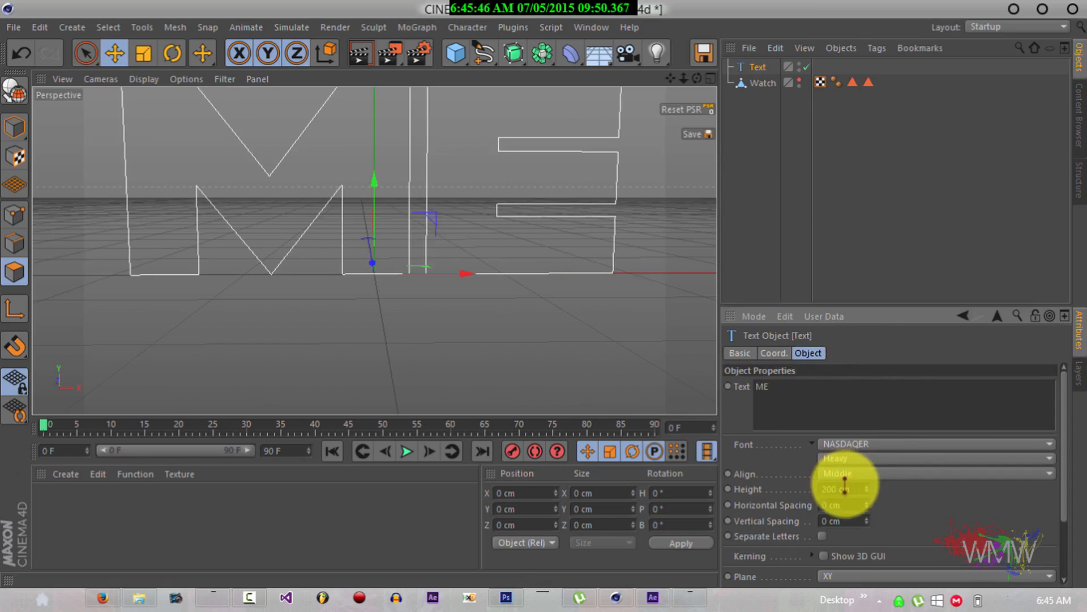
click(853, 487)
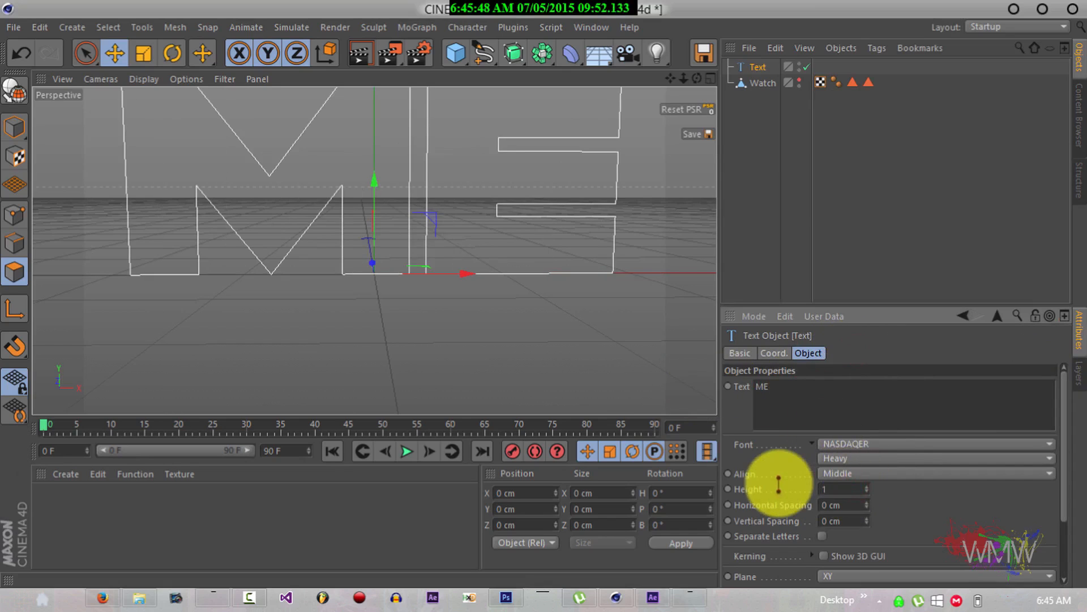
text(100)
key(Return)
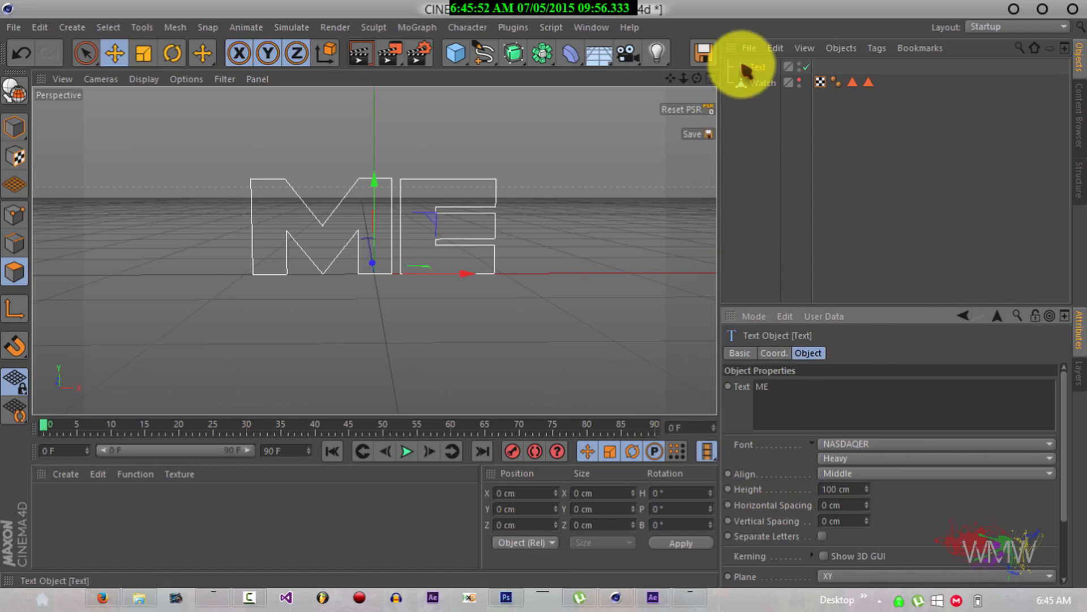
Add an Extrude generator as the parent of the ME text, set its Z movement to 30 cm, and collapse its hierarchy.
click(513, 52)
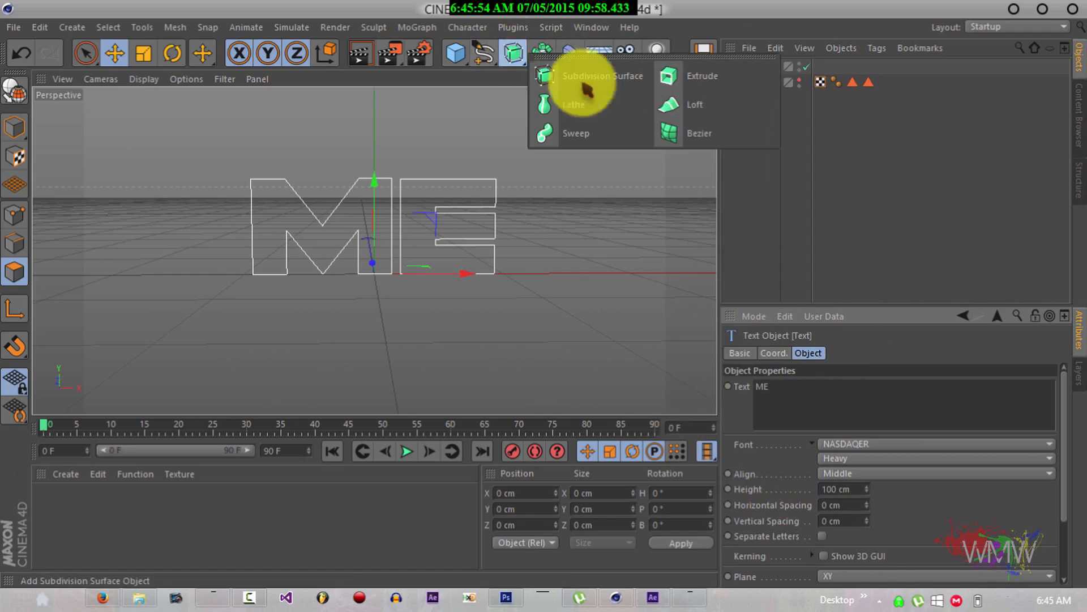
alt+click(683, 79)
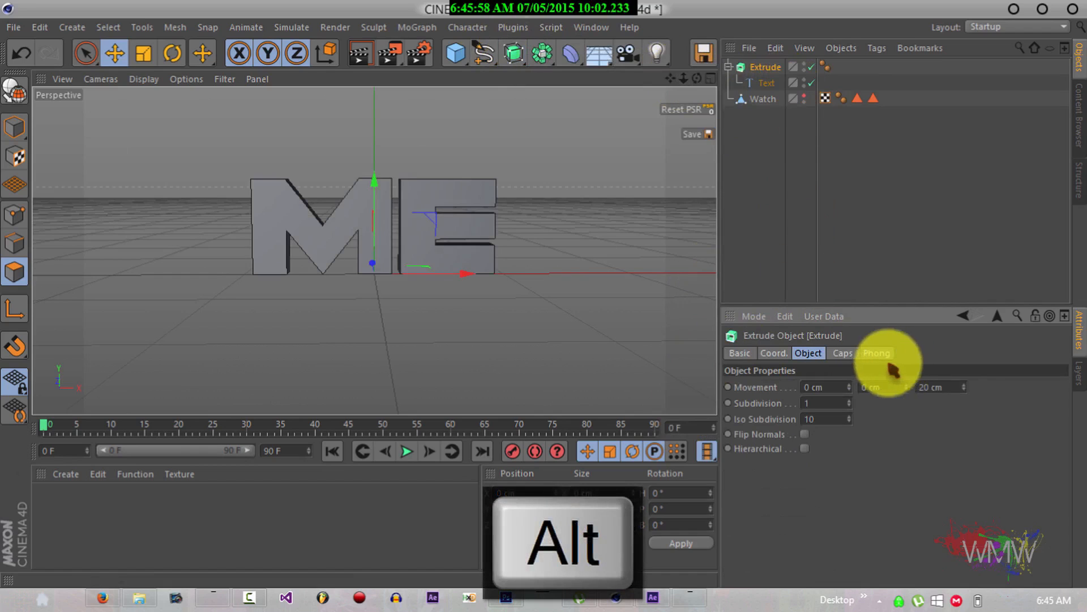
double_click(950, 387)
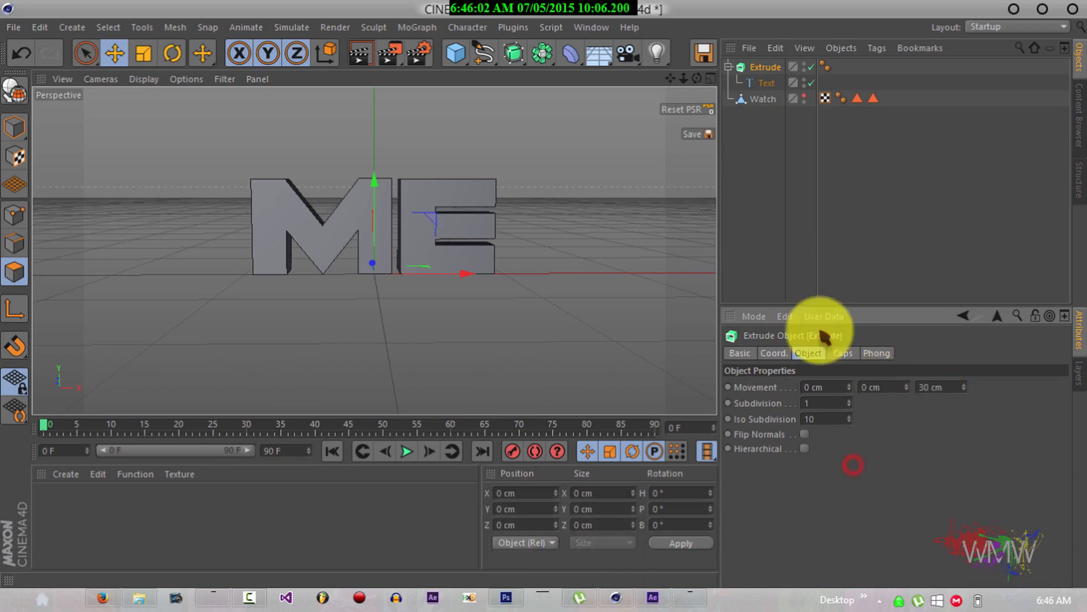
drag(697, 77, 546, 296)
click(730, 67)
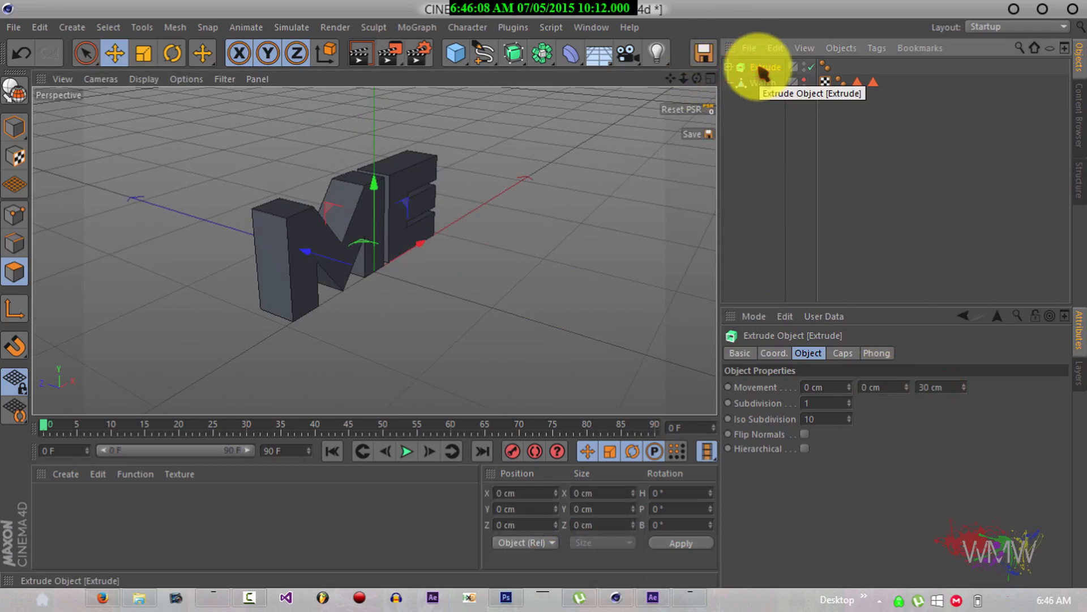
key(ctrl+c)
key(ctrl+v)
key(Delete)
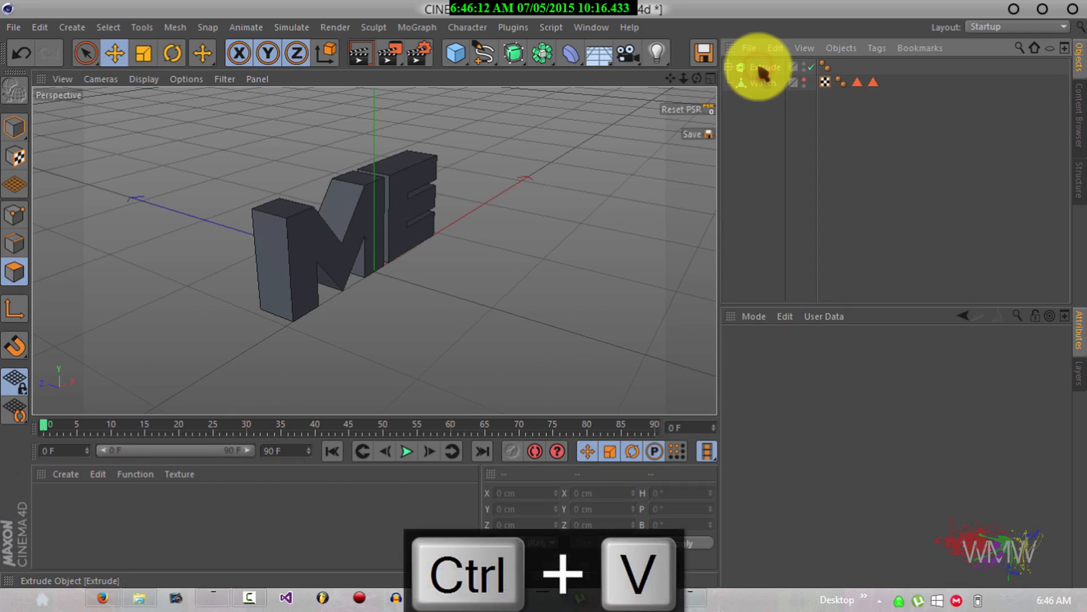
Duplicate the ME Extrude generator and change the text inside the copy to WORK.
click(763, 68)
ctrl+drag(759, 66, 759, 75)
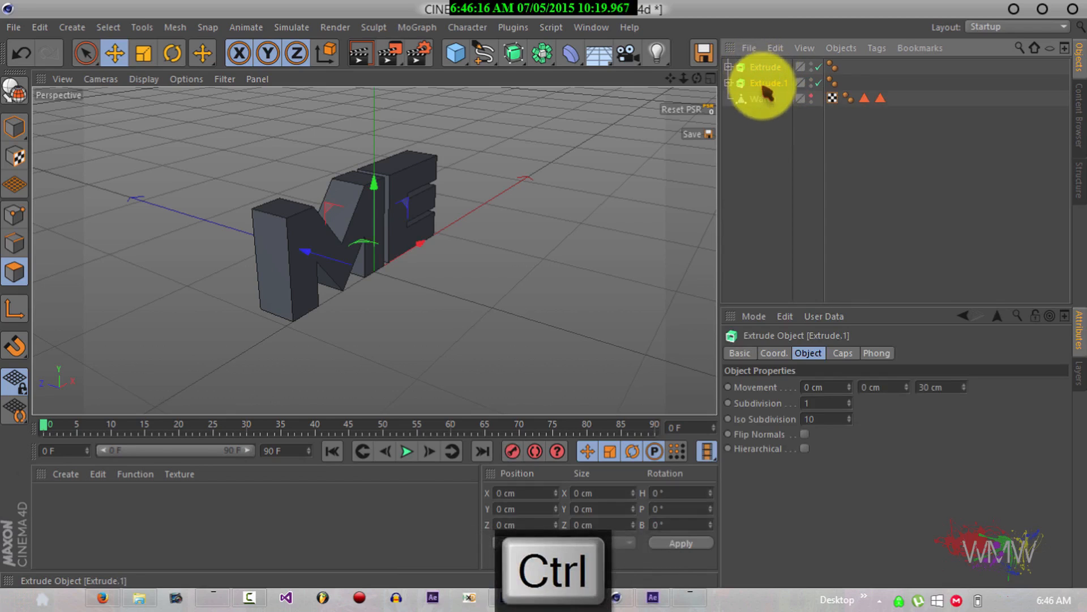
click(730, 83)
click(764, 99)
click(783, 390)
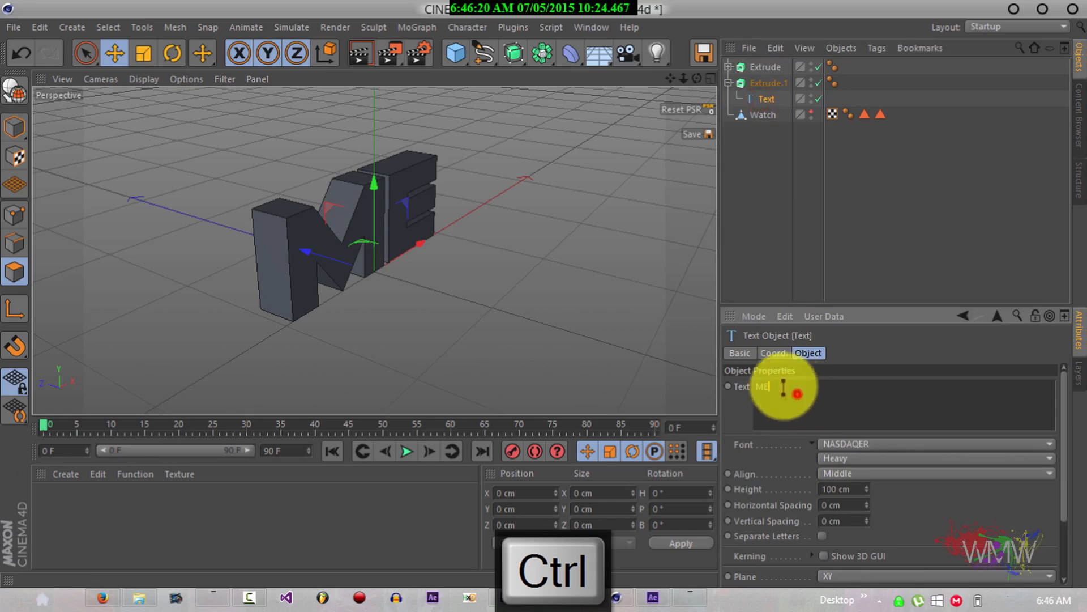
text(WORK)
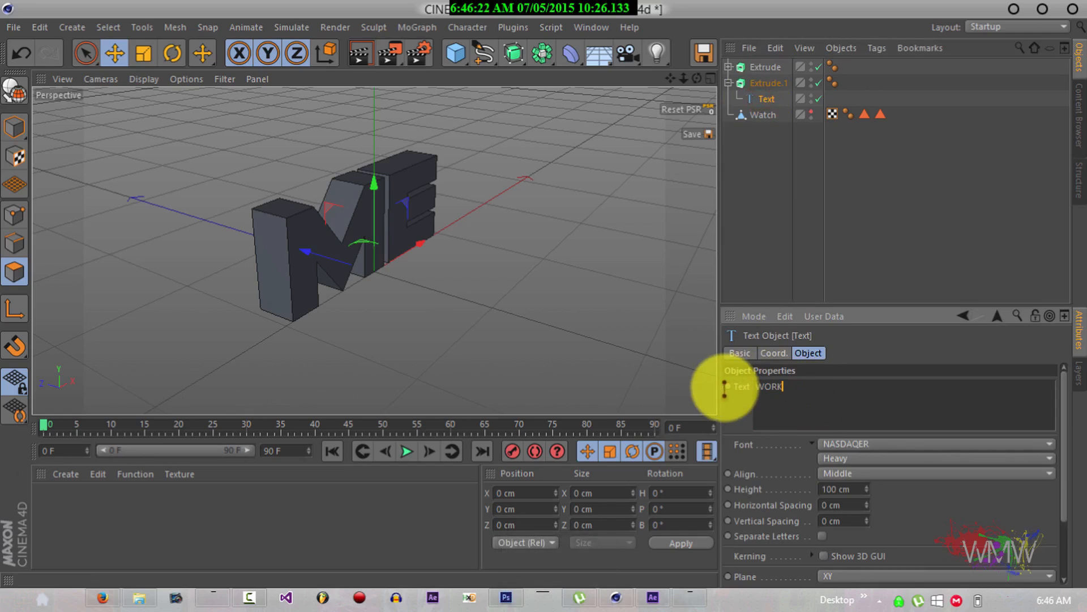
click(894, 353)
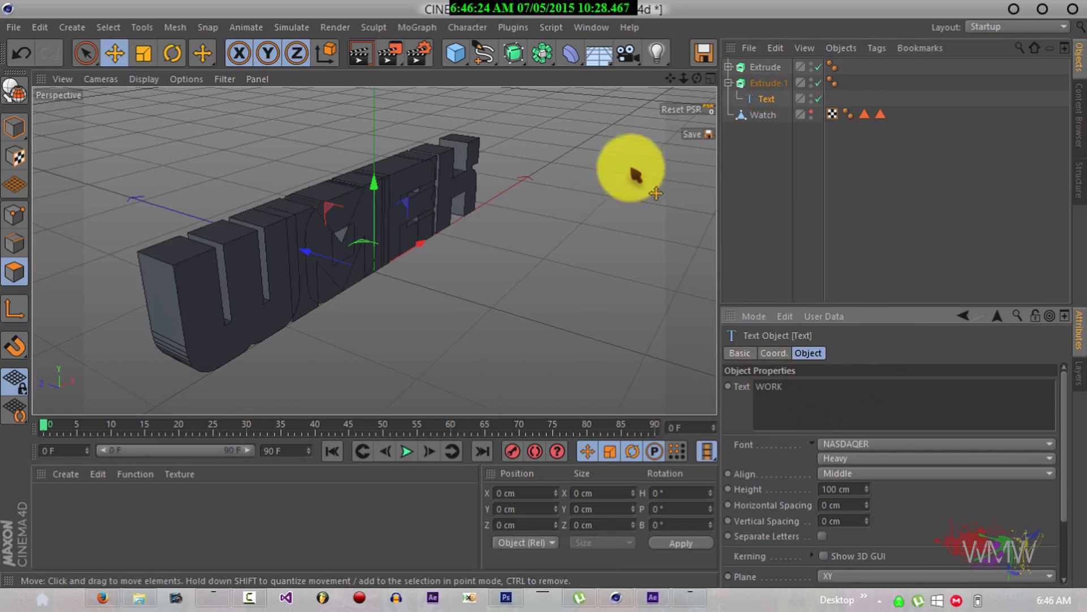
Hide the WORK extrusion in the editor view.
double_click(812, 79)
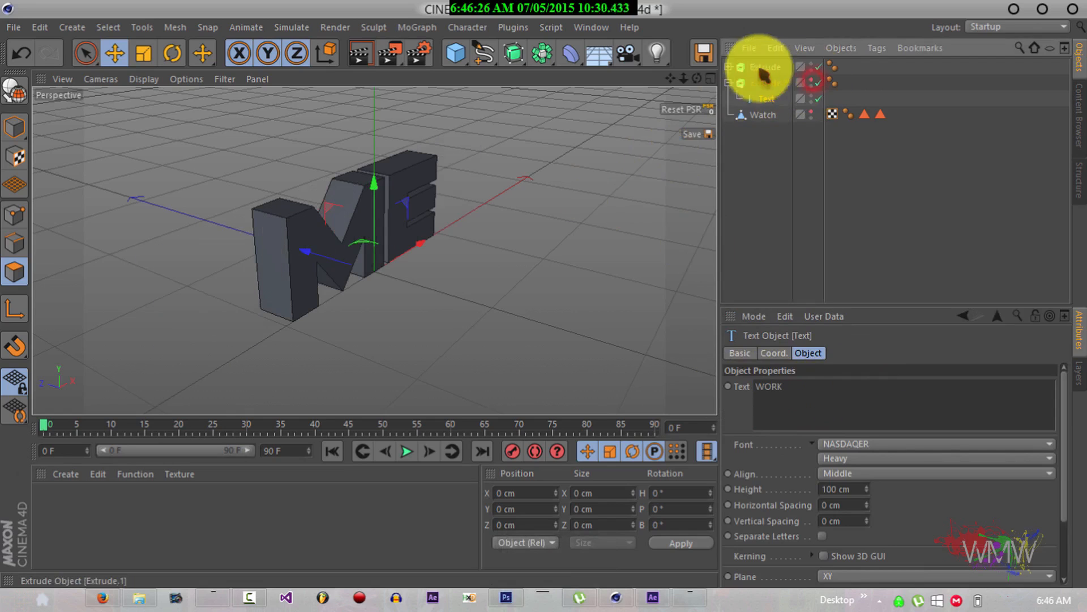
drag(698, 78, 545, 293)
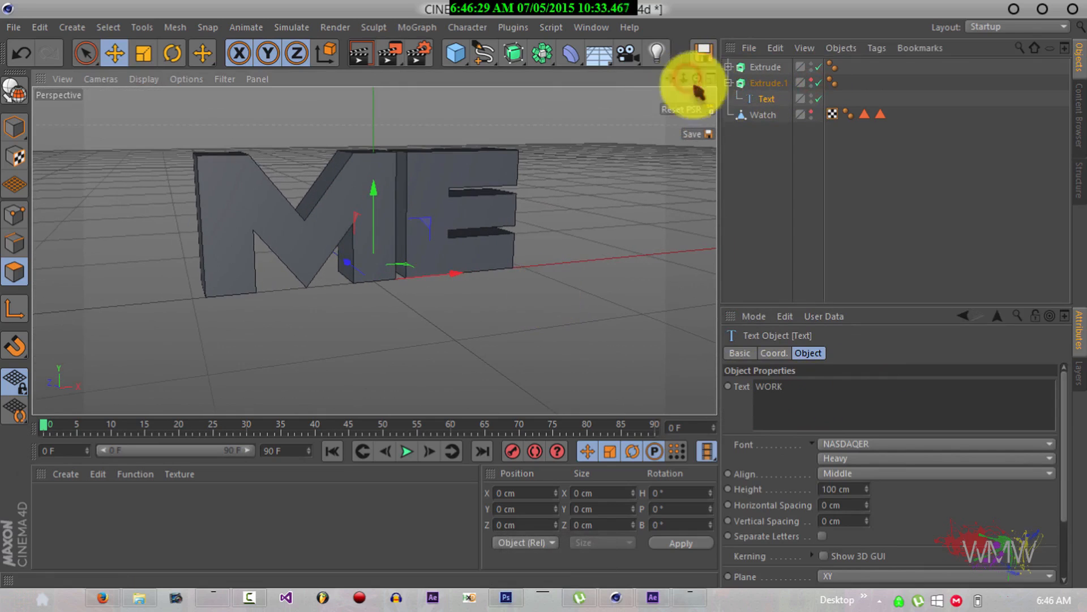
Make the ME extrusion editable and merge it with its caps into one polygon object, deleting the originals.
click(767, 68)
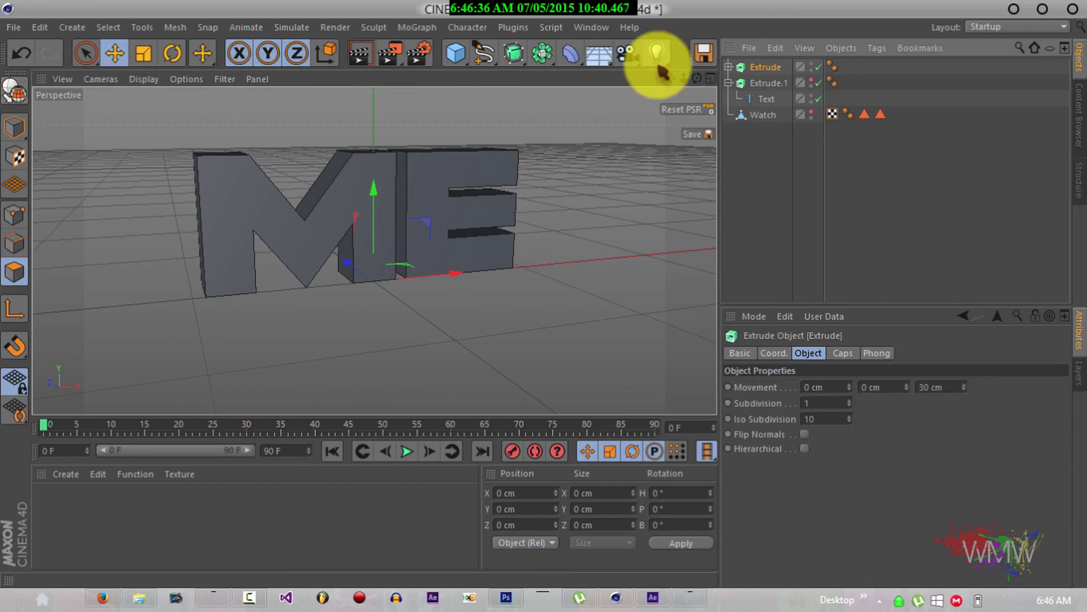
key(c)
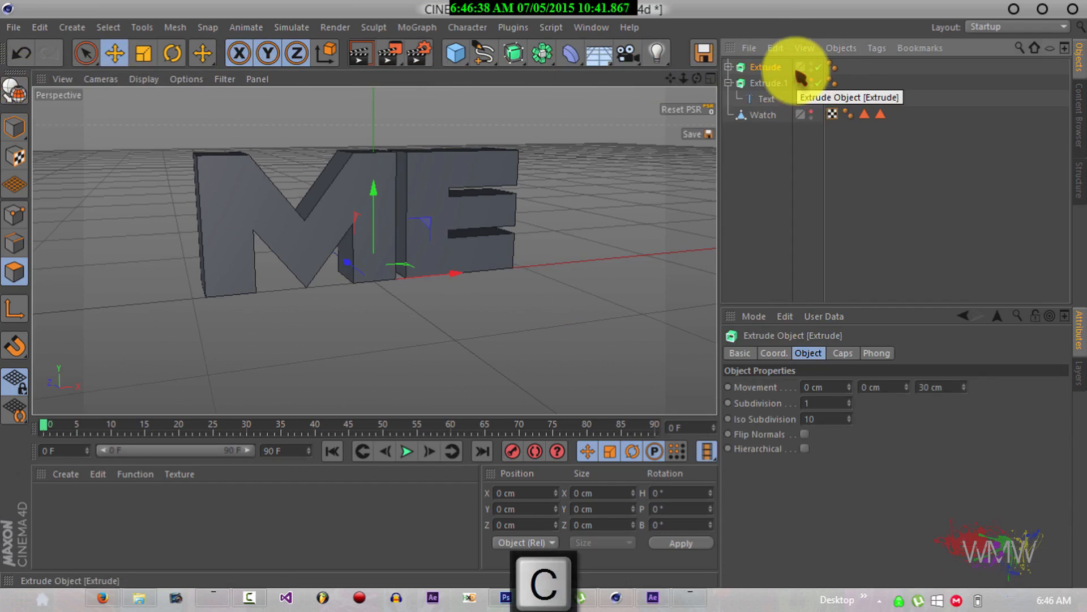
click(729, 67)
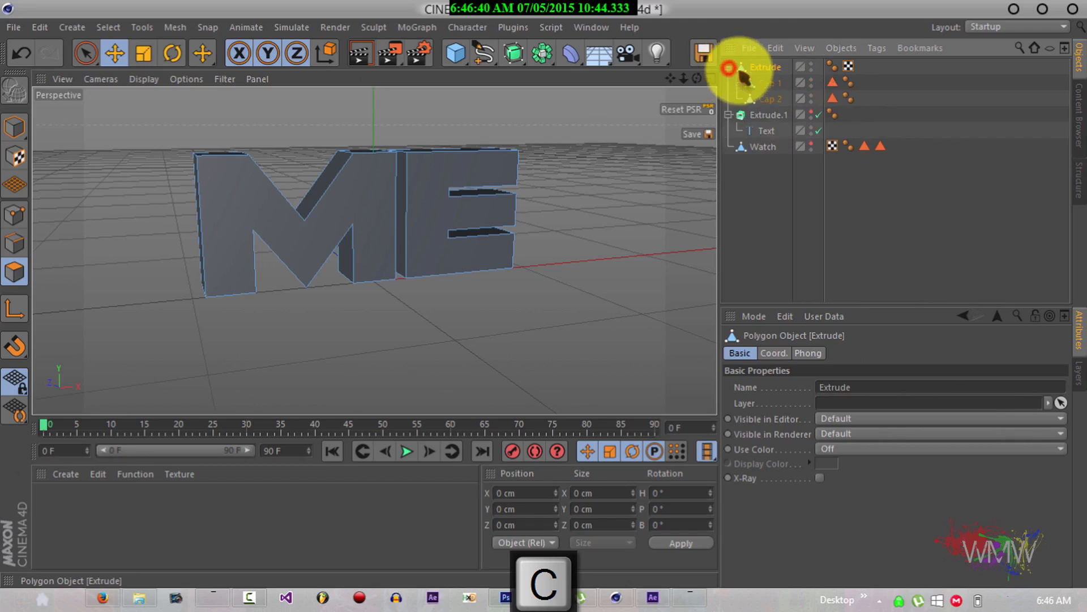
drag(868, 95, 765, 65)
right_click(764, 65)
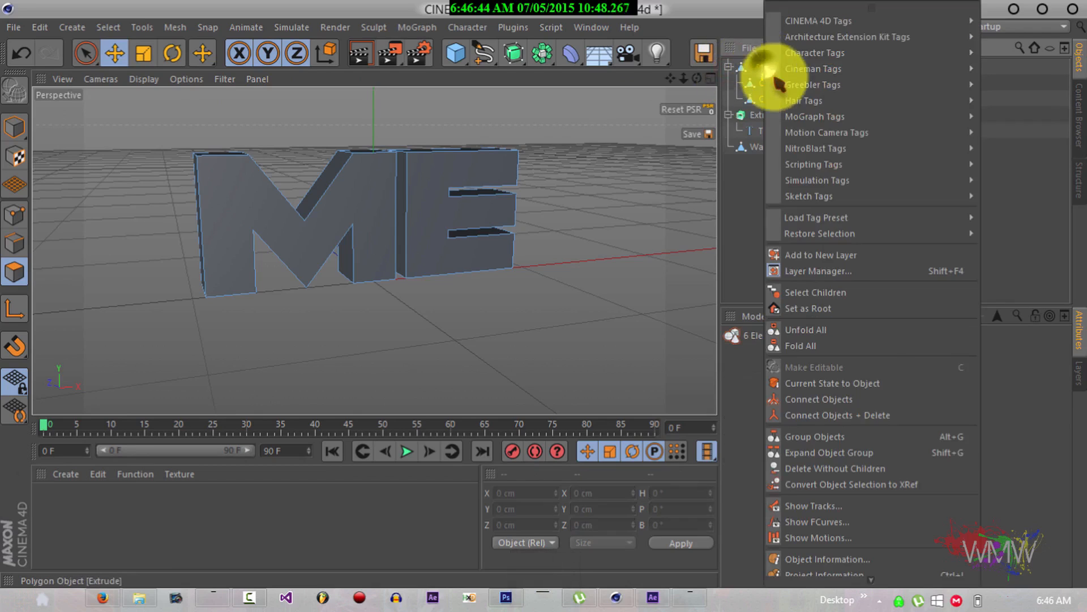
click(825, 414)
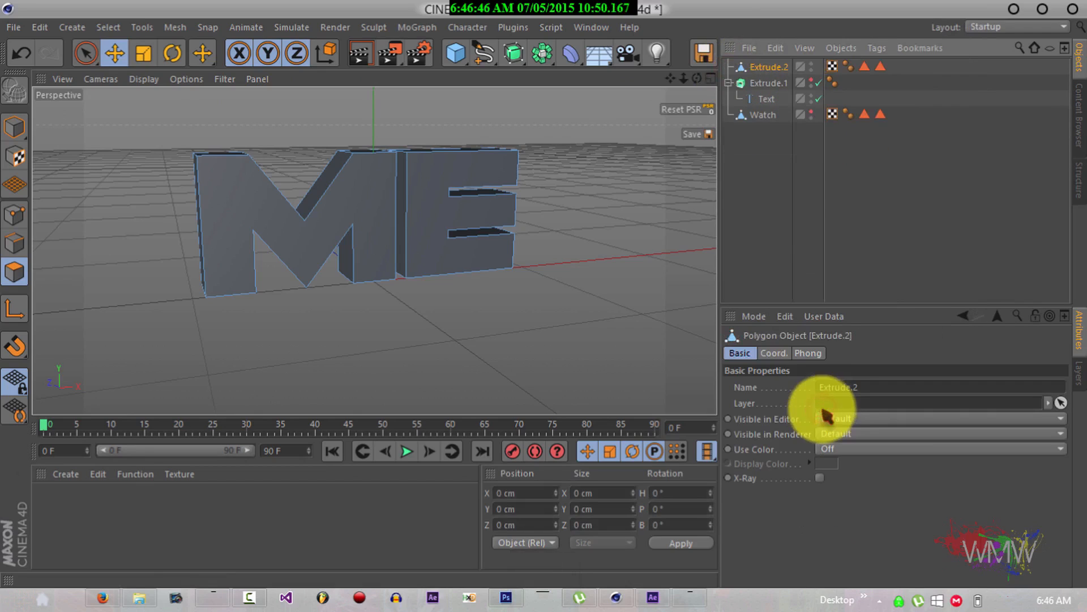
Rename the merged polygon object as ME.
double_click(778, 67)
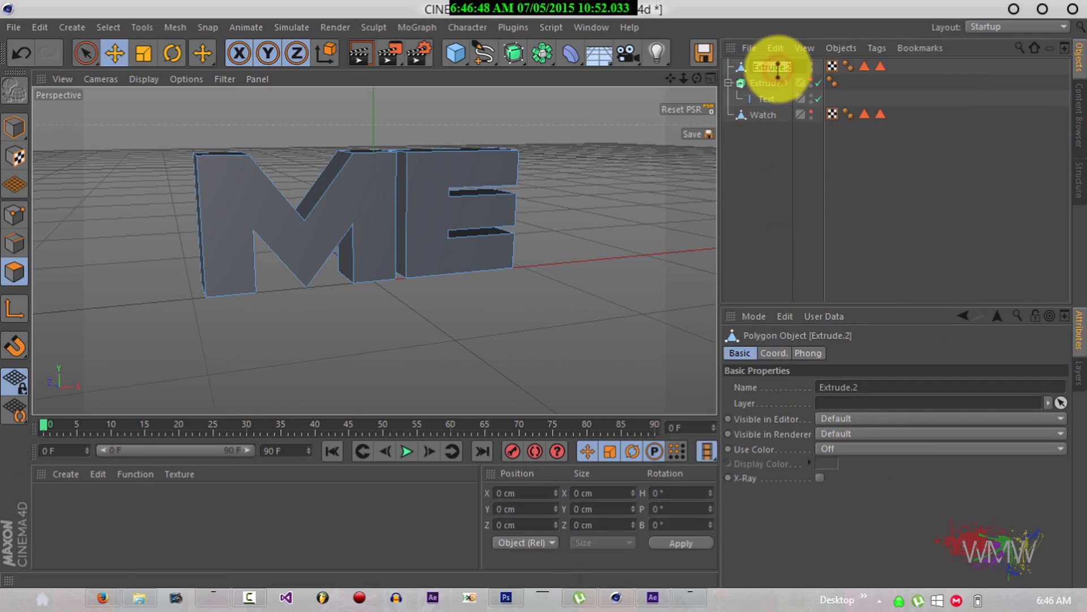
key(Escape)
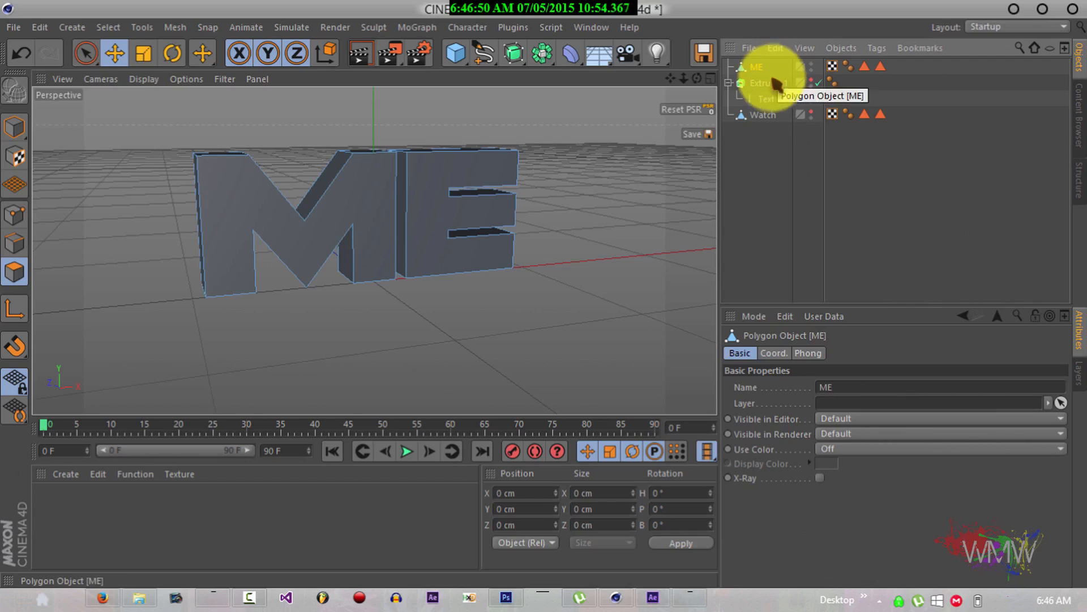
Make the hidden WORK extrusion editable and merge it with its caps into one polygon object, deleting the originals.
click(776, 84)
key(c)
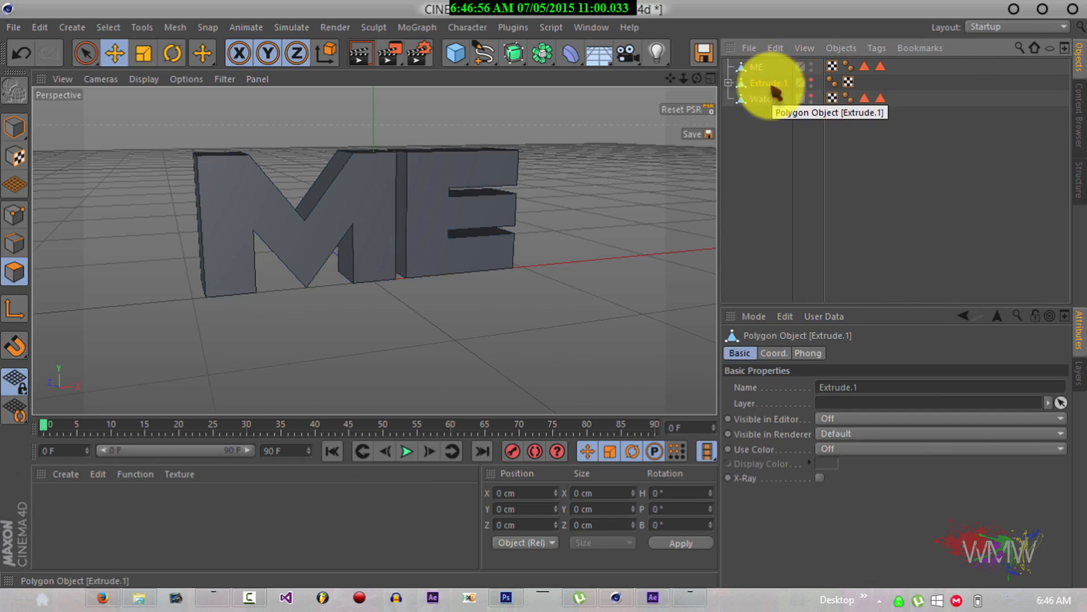
right_click(773, 86)
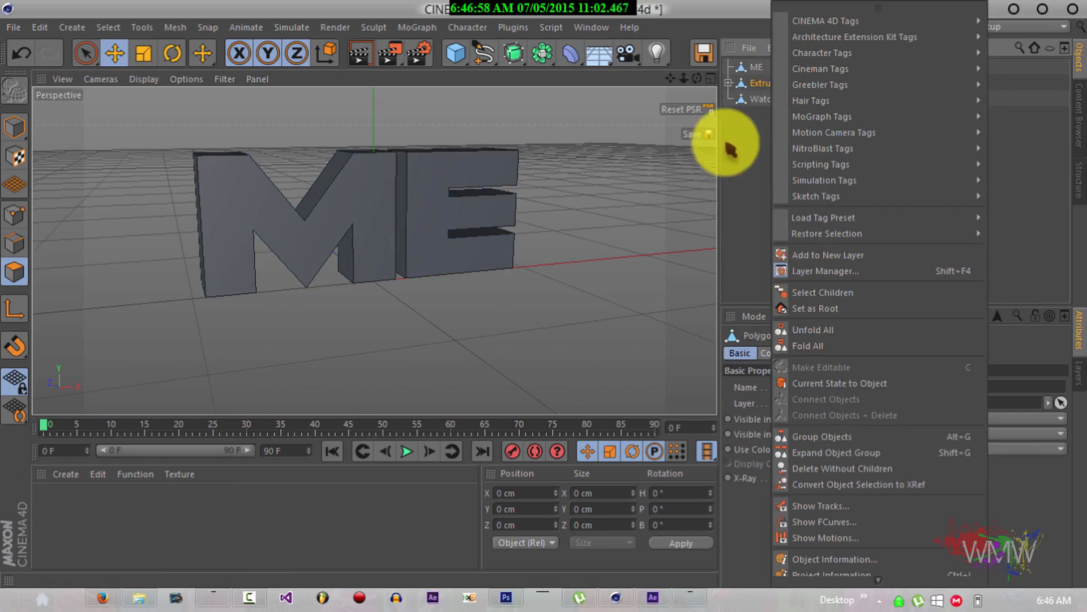
click(727, 82)
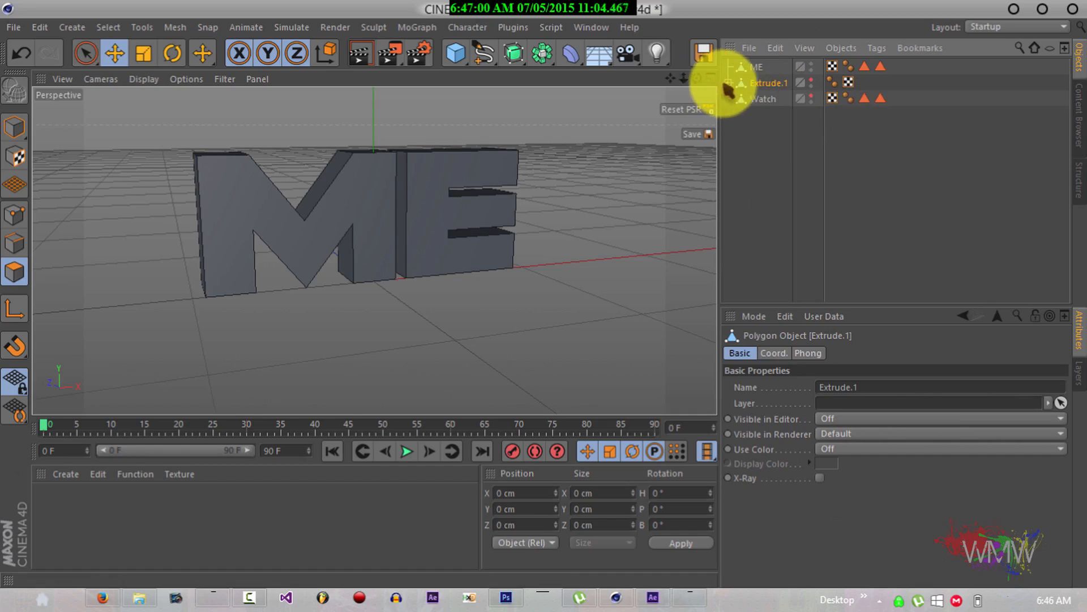
click(726, 82)
drag(863, 113, 736, 83)
right_click(772, 85)
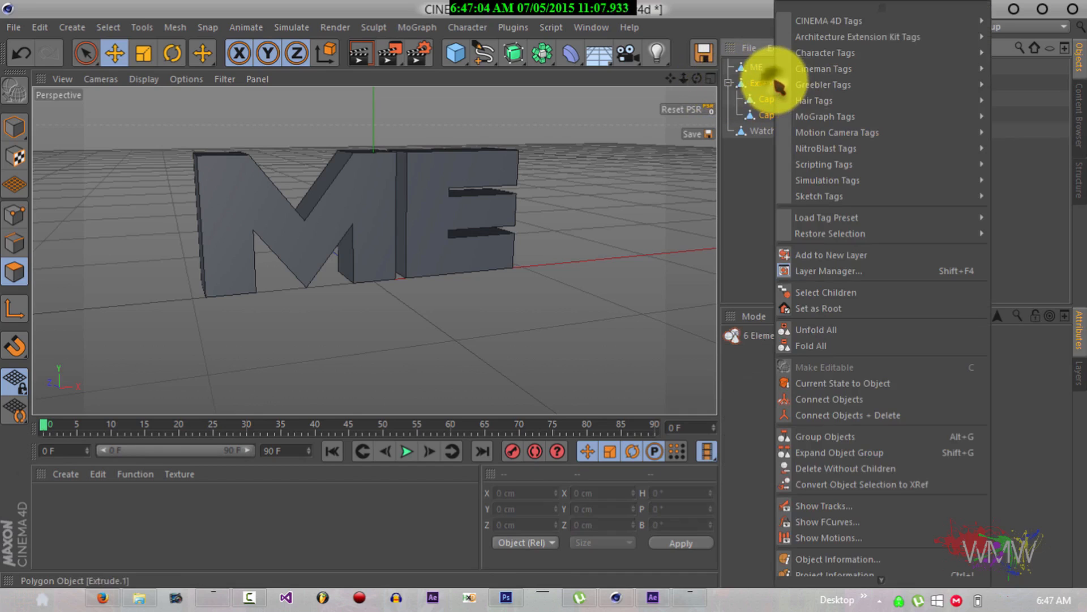
click(820, 416)
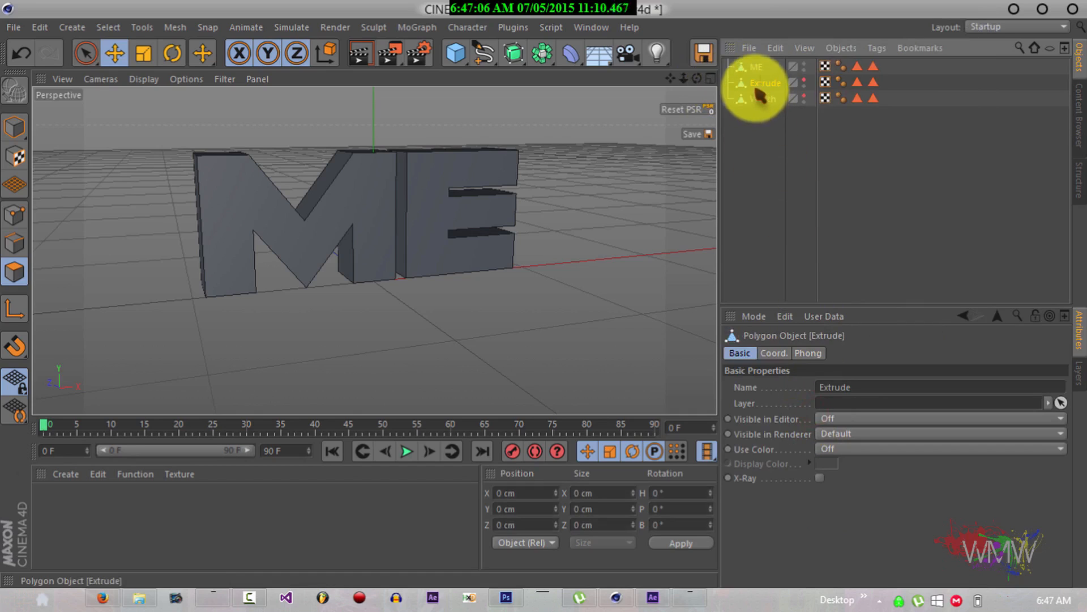
Rename the merged WORK object as work and move the Watch object above ME in the hierarchy.
double_click(755, 84)
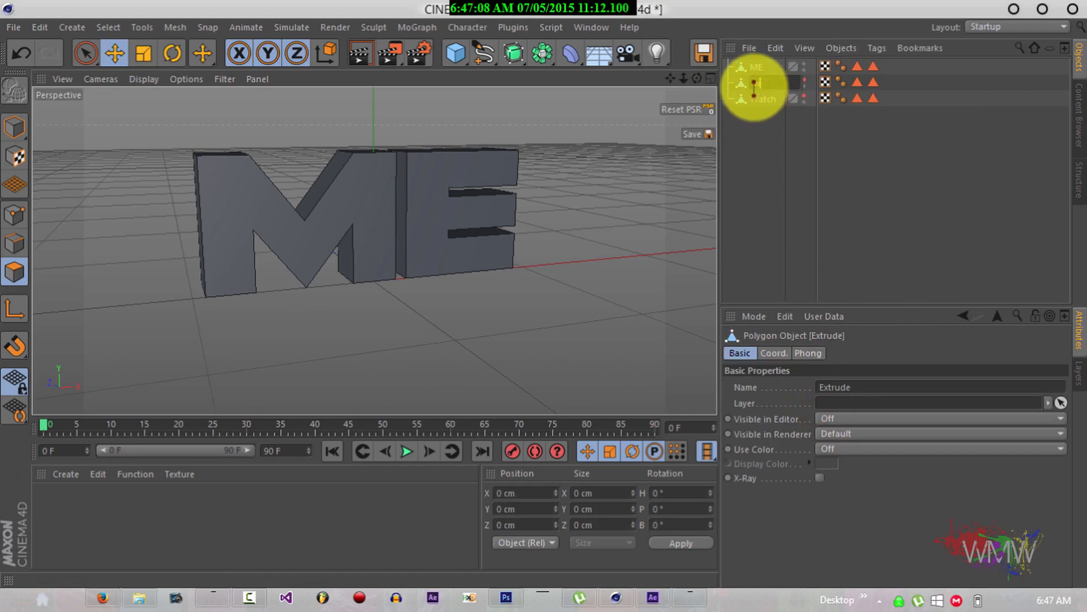
key(Return)
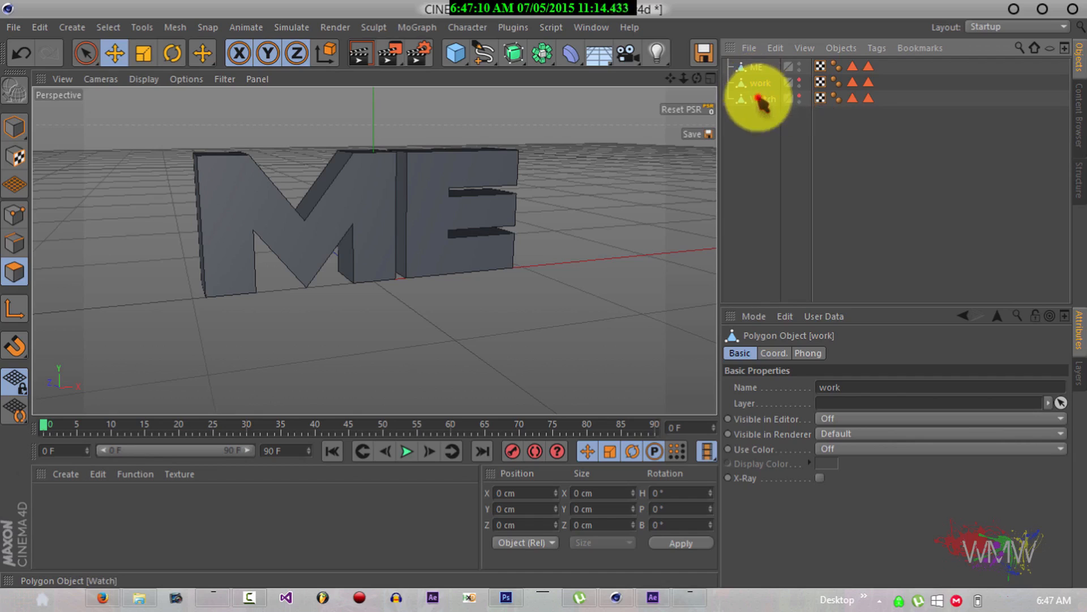
drag(762, 100, 769, 68)
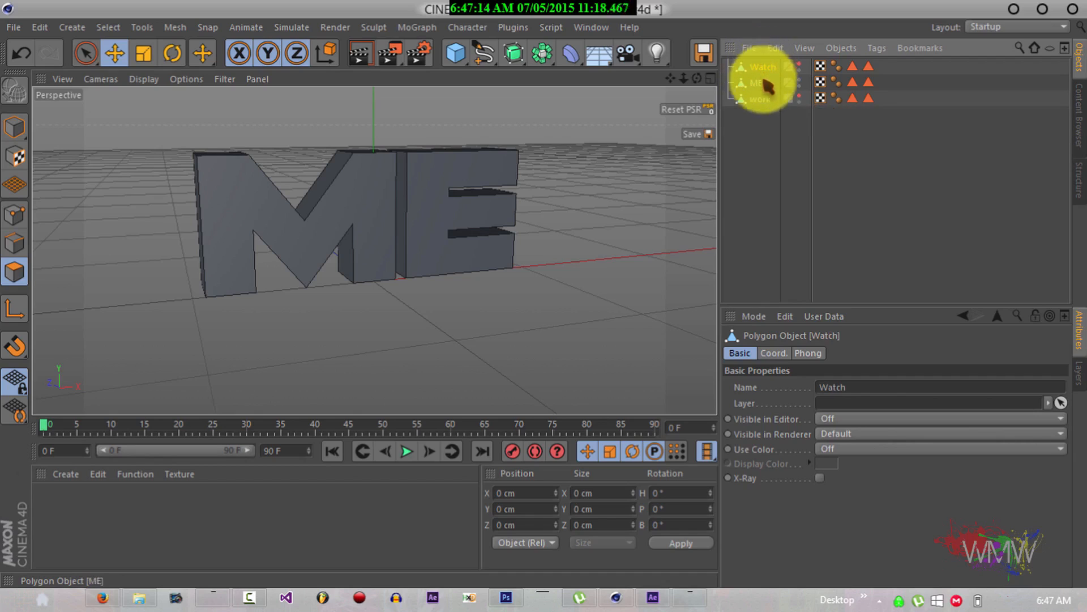
Hide the ME object in the editor view, make the Watch object visible again and select it.
click(800, 79)
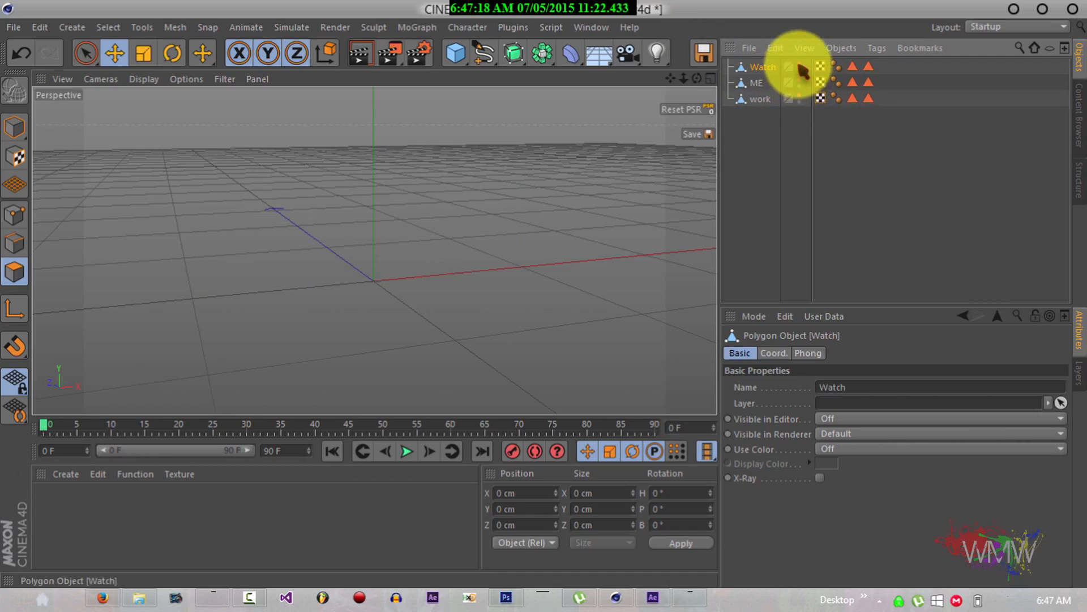
click(799, 66)
drag(684, 79, 544, 294)
click(767, 85)
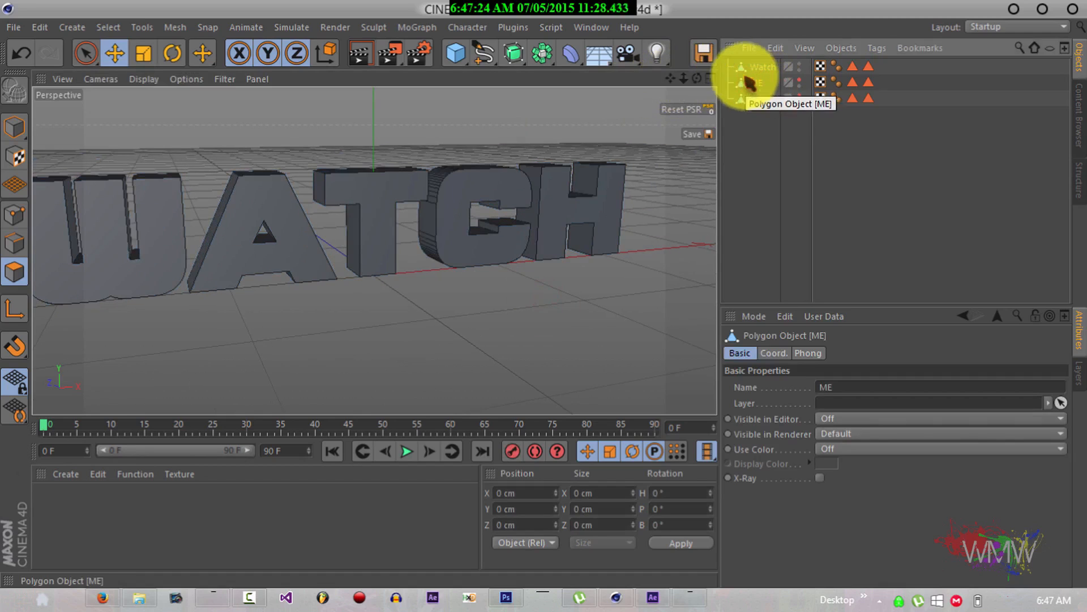
click(757, 67)
drag(670, 79, 553, 291)
drag(683, 78, 544, 295)
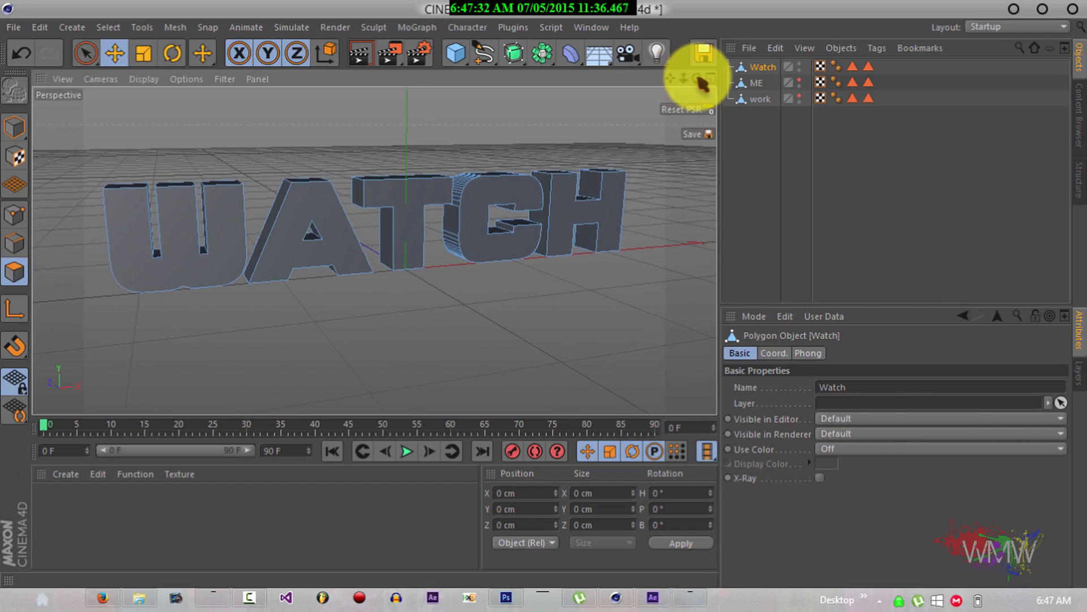
drag(698, 80, 554, 289)
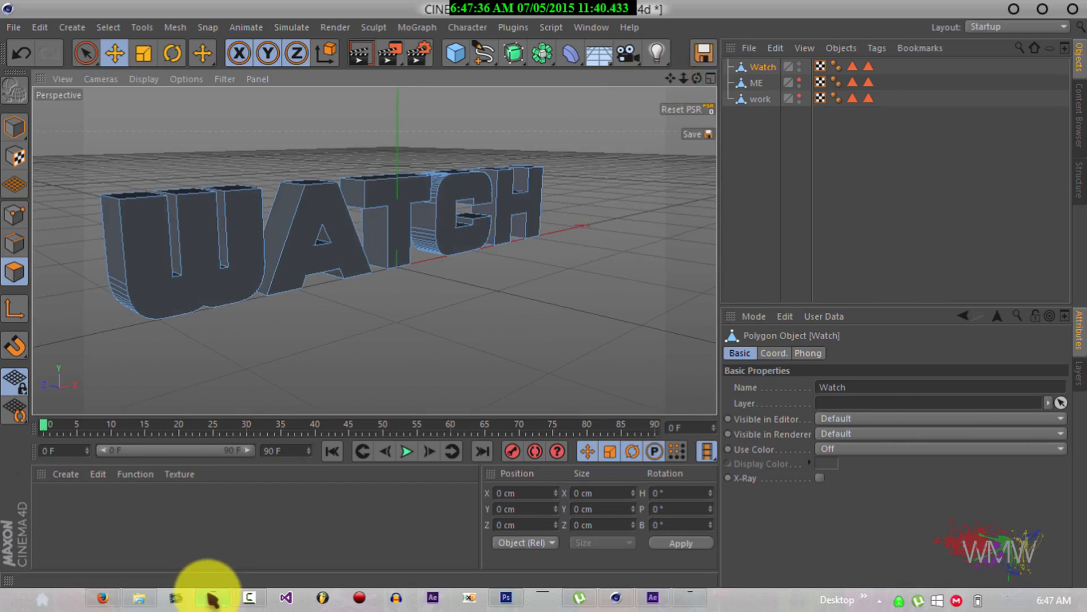
Open a second, empty Notepad window, narrow it and place it clear of the WATCH text in the viewport.
mouse_move(211, 605)
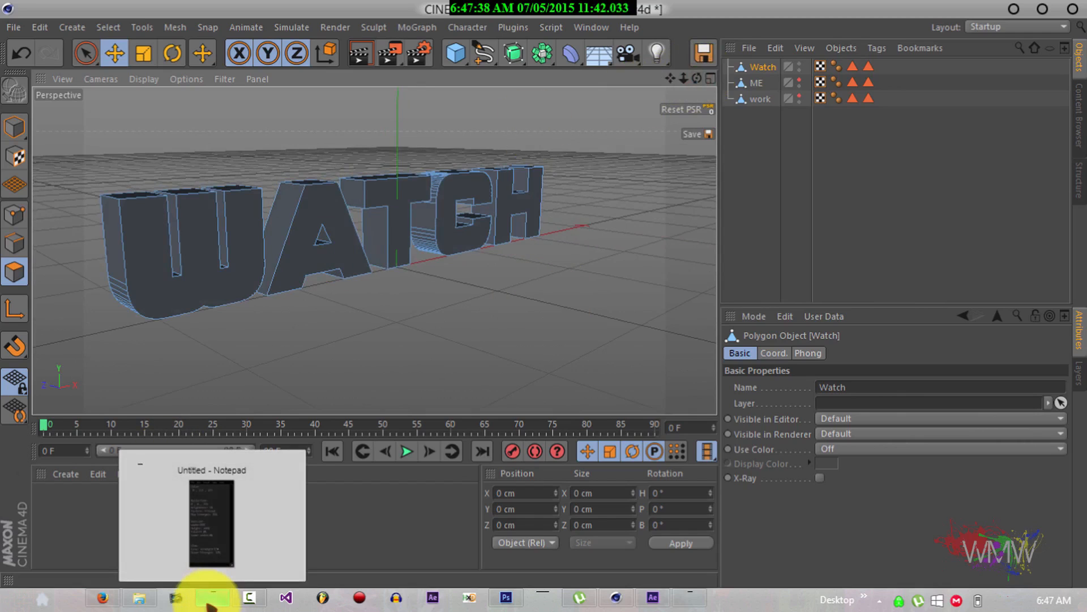
right_click(209, 597)
click(156, 527)
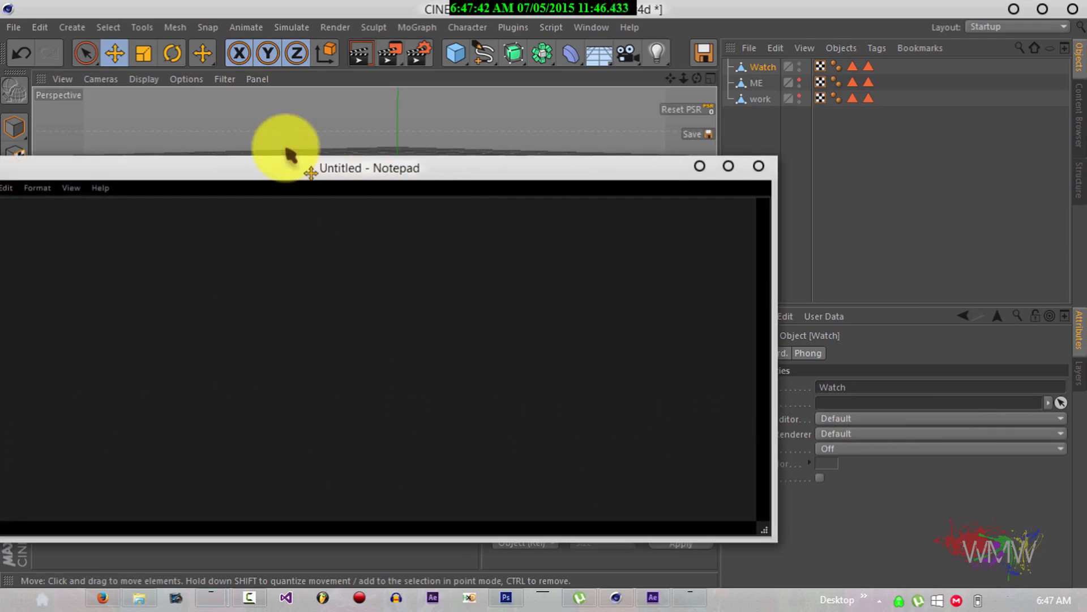
drag(773, 255, 227, 225)
drag(94, 176, 872, 171)
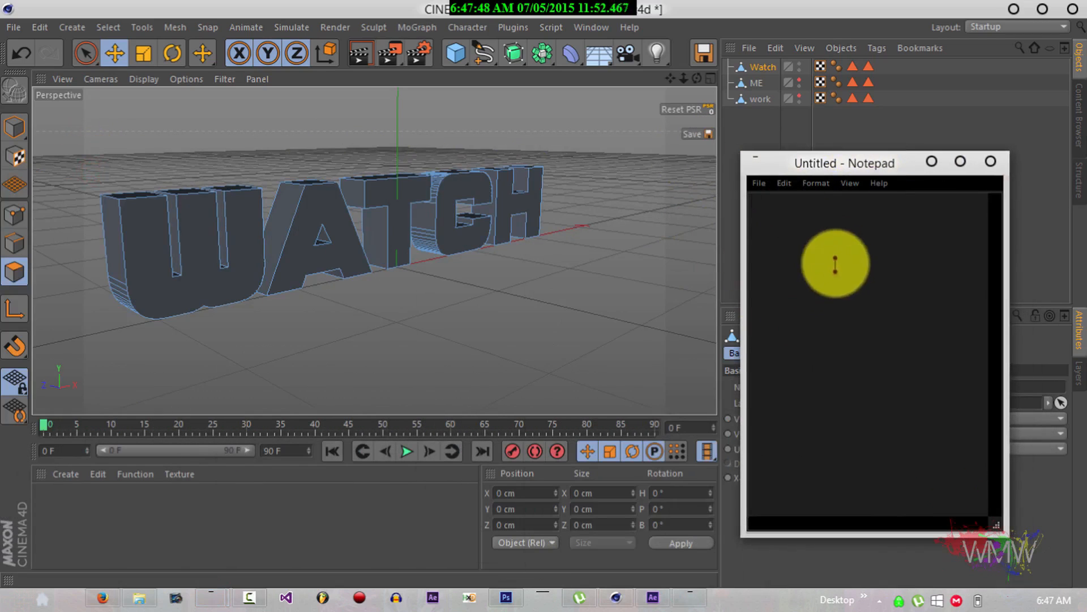
Bring the empty Notepad window back, pin it above the other windows and shift it farther from the viewport.
click(315, 492)
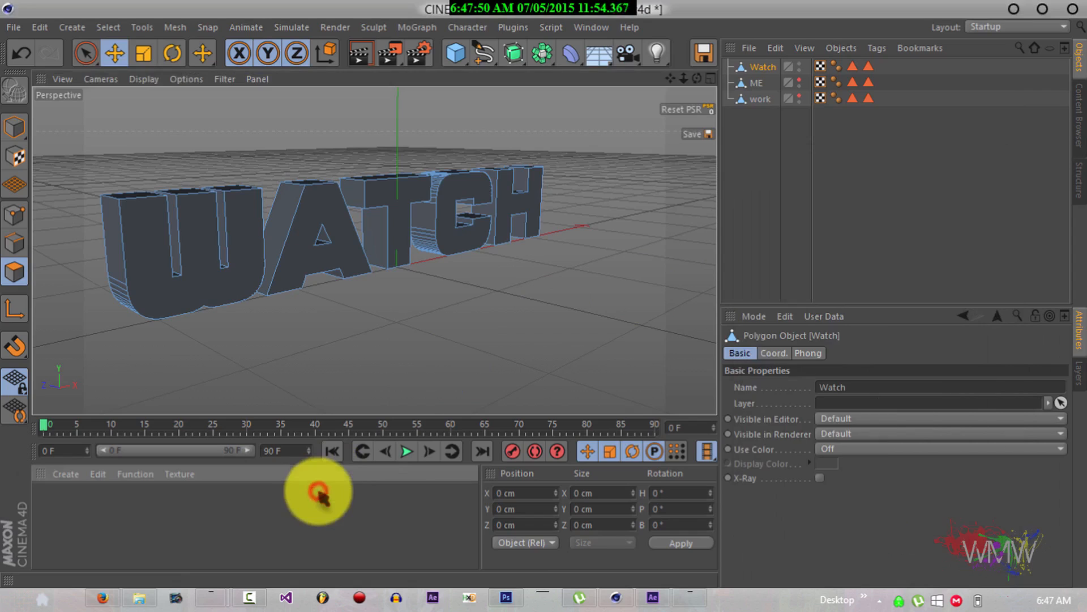
click(840, 258)
mouse_move(214, 586)
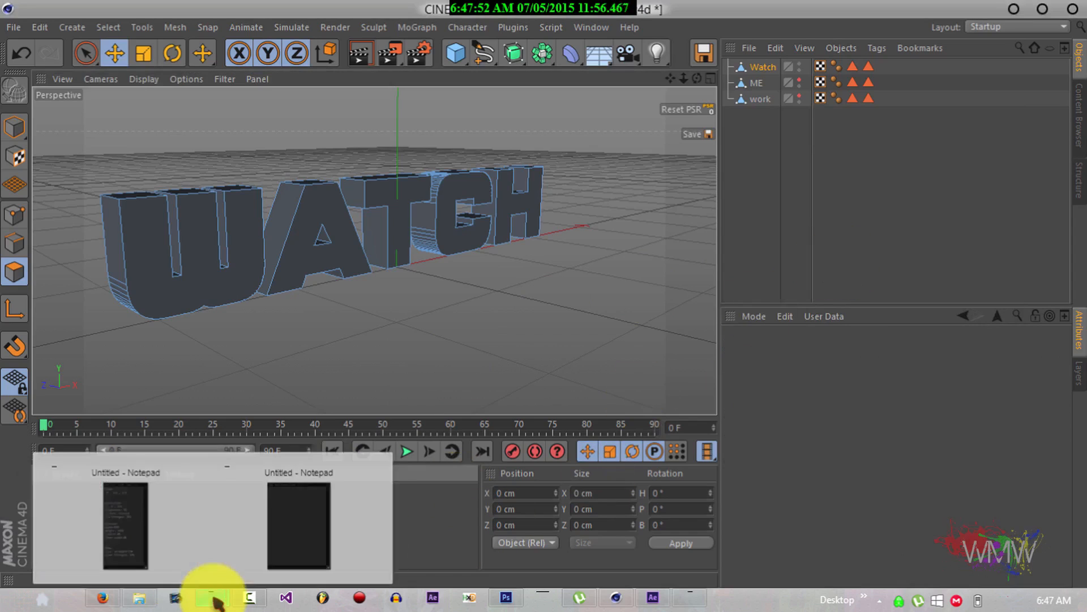
click(293, 536)
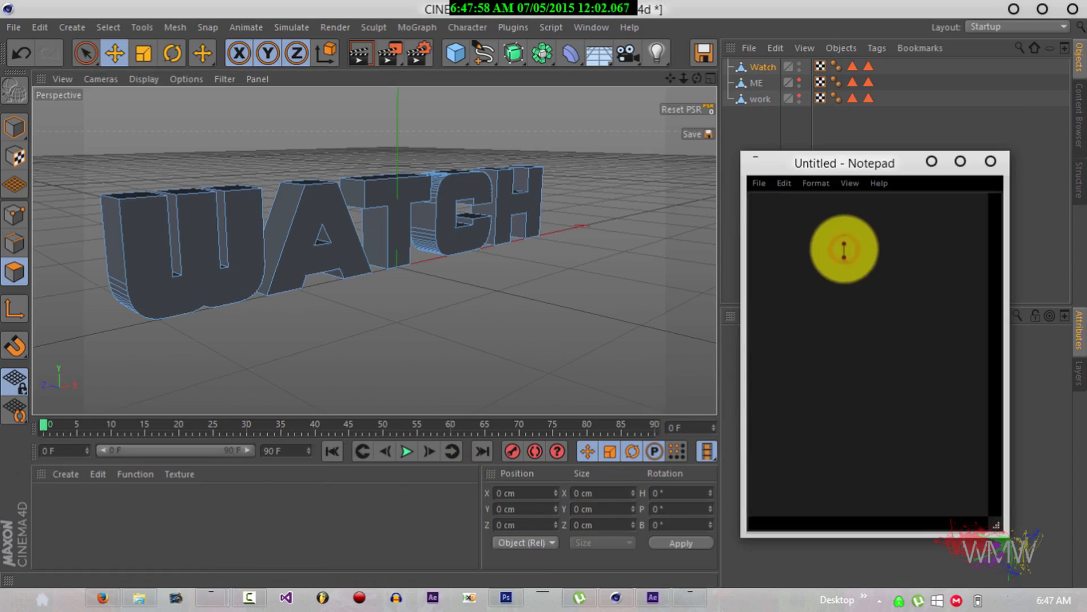
key(ctrl+space)
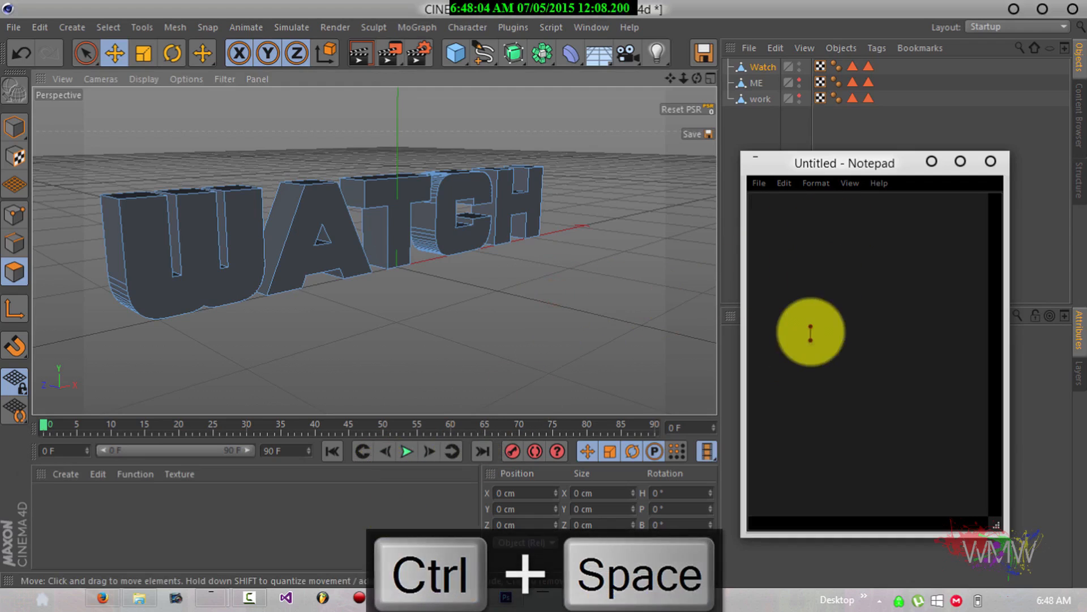
click(777, 206)
drag(798, 166, 840, 173)
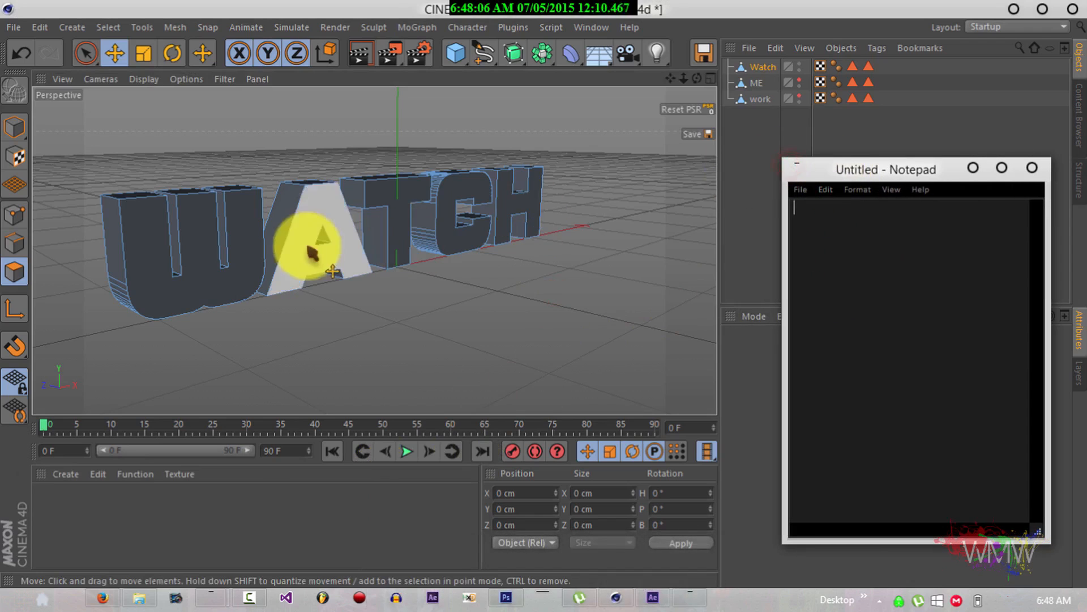
click(762, 71)
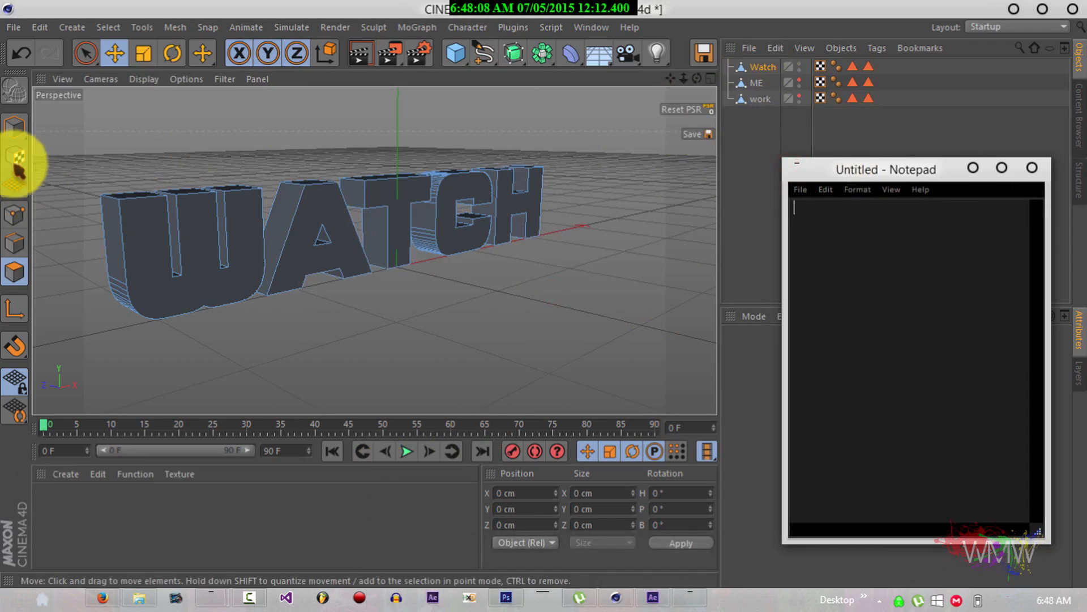
Rotate the whole Watch object to a pitch of -12° and record "rotation -12" in the Notepad notes.
click(13, 128)
click(173, 52)
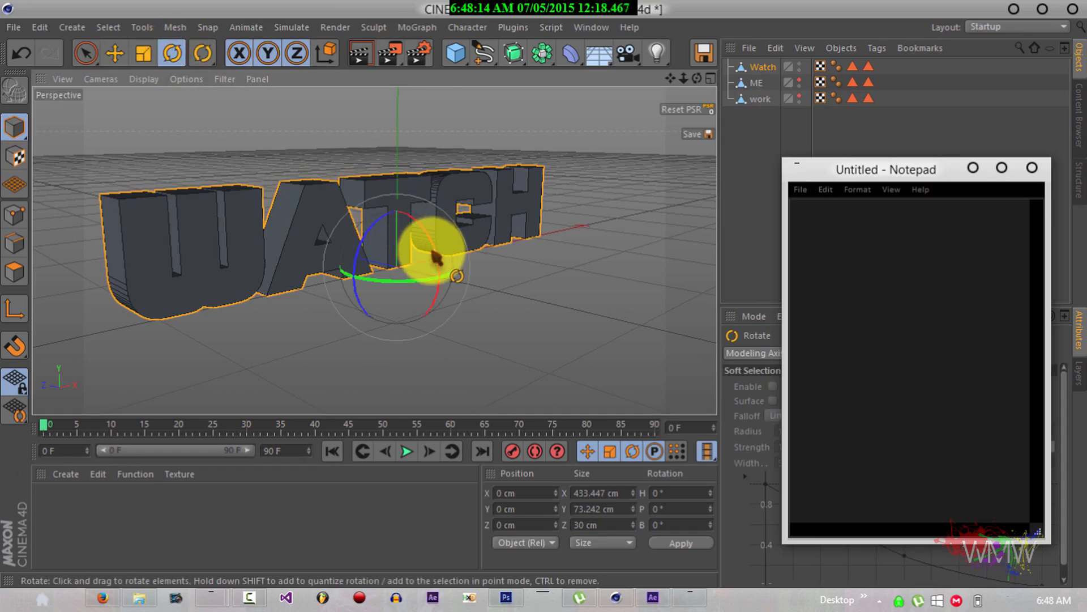
drag(839, 170, 879, 173)
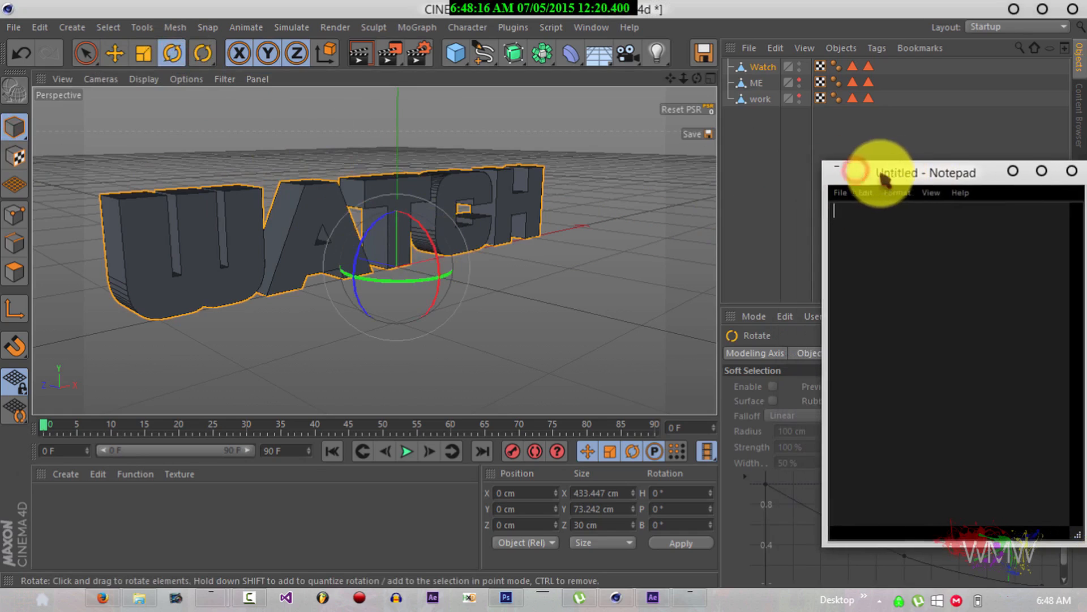
drag(440, 259, 438, 253)
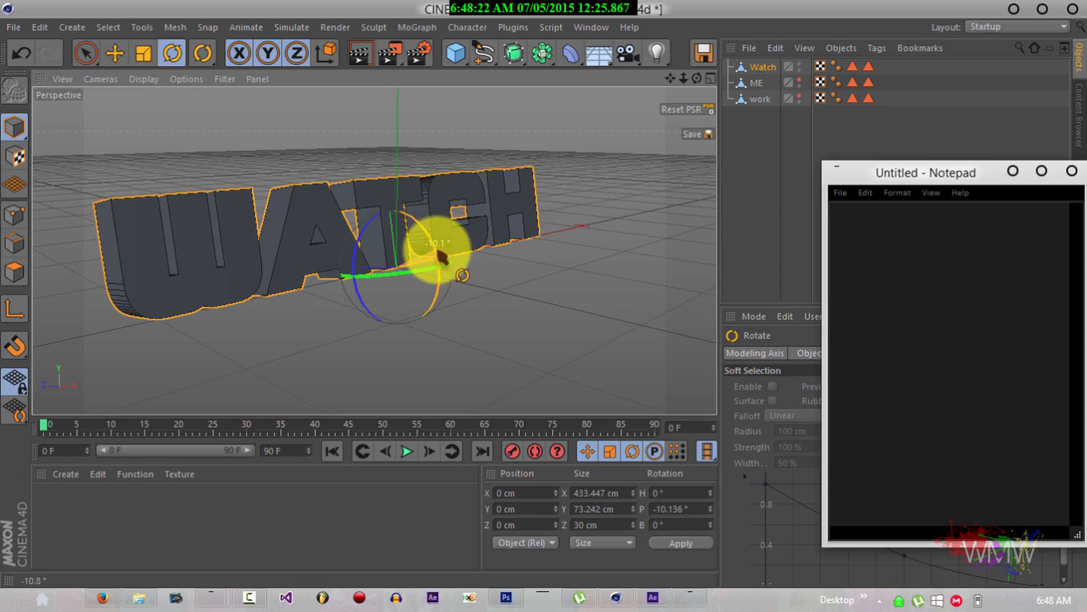
drag(442, 257, 442, 258)
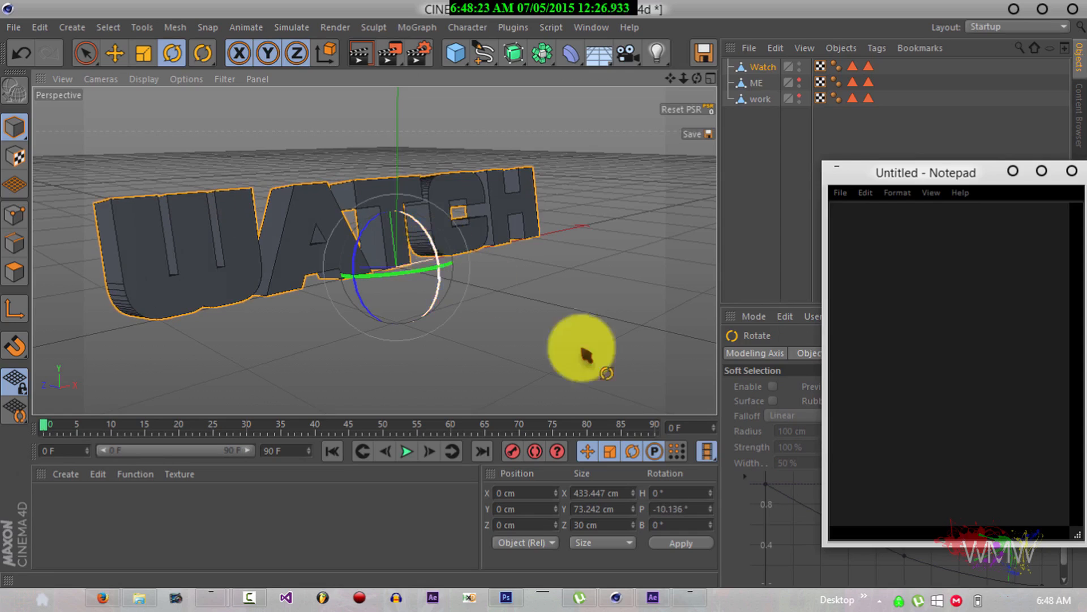
click(693, 509)
text(12)
key(Return)
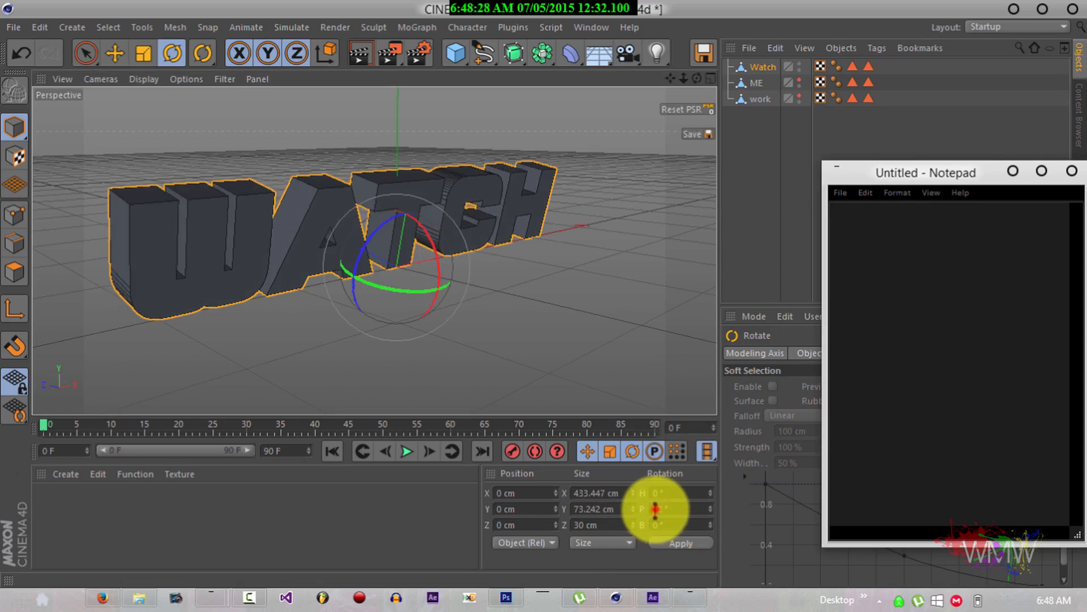
key(Return)
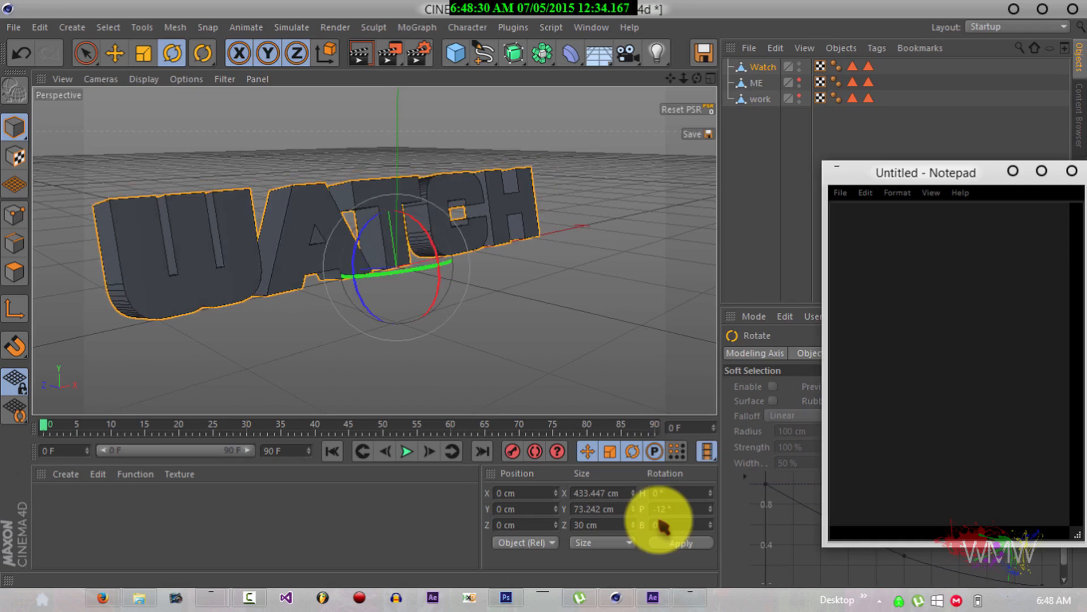
click(874, 236)
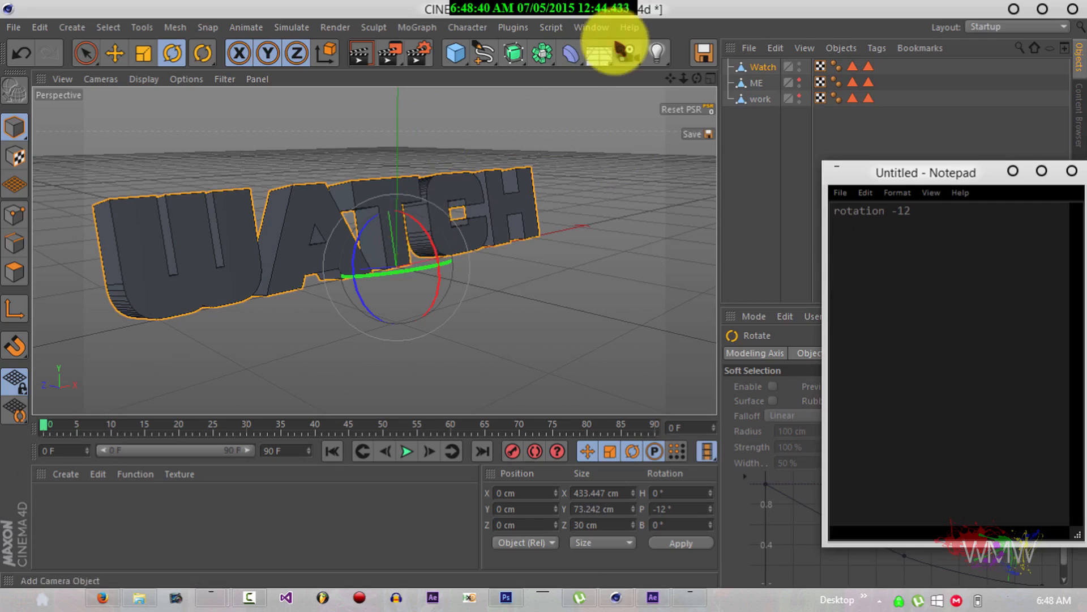
Switch the Watch object to polygon editing and activate the Live Selection tool.
drag(698, 79, 541, 289)
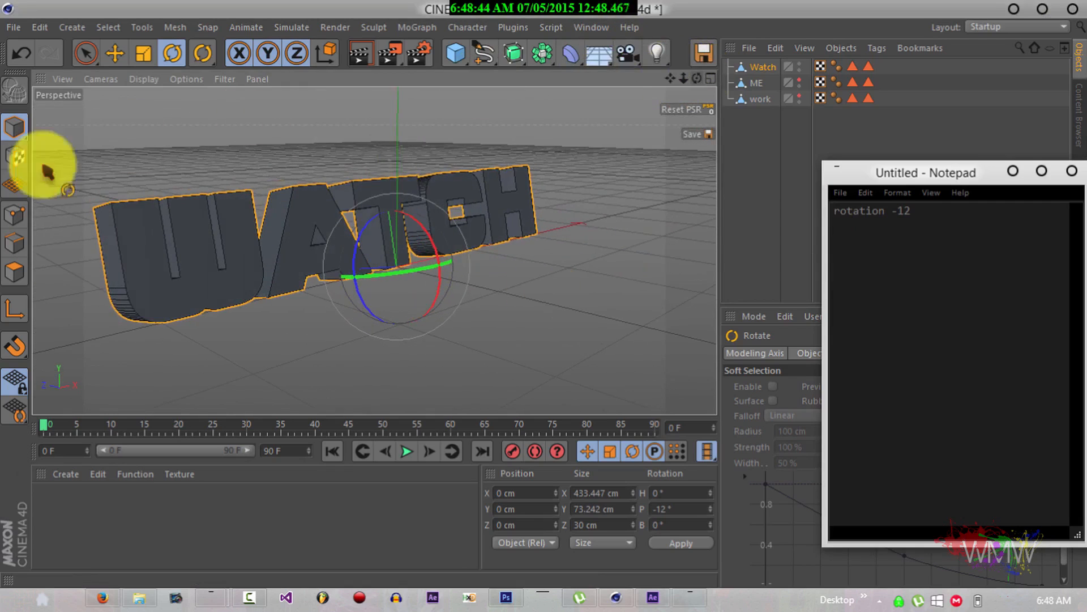
click(12, 272)
click(215, 285)
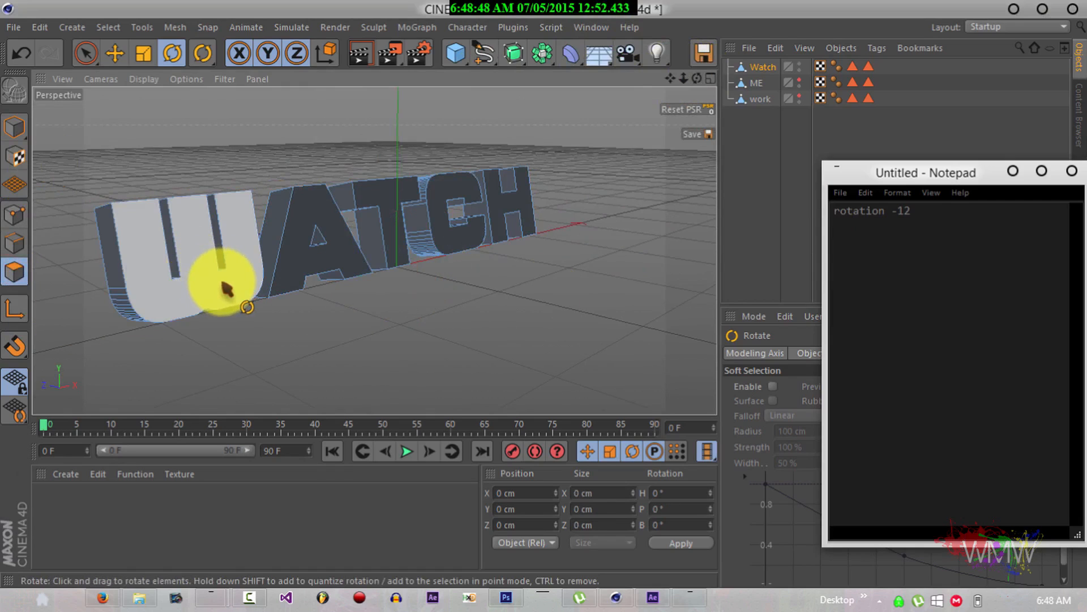
key(9)
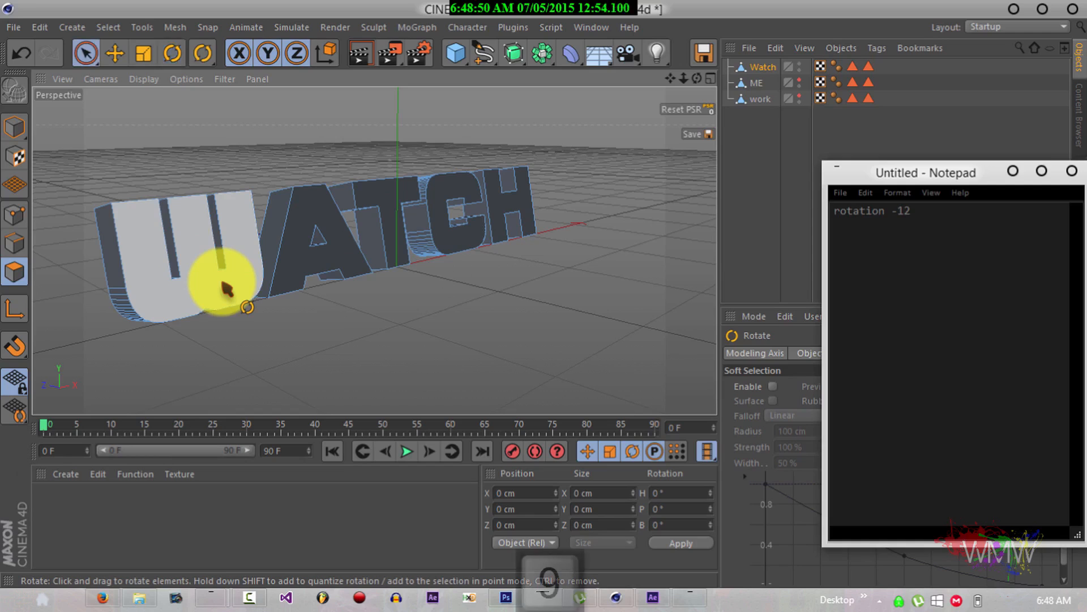
click(86, 53)
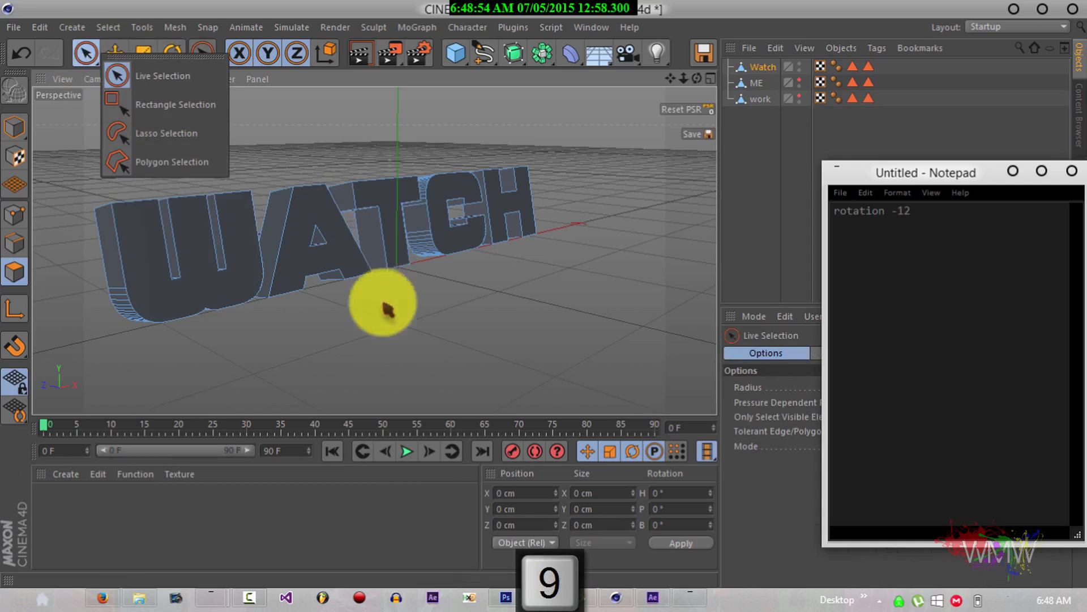
click(378, 375)
key(0)
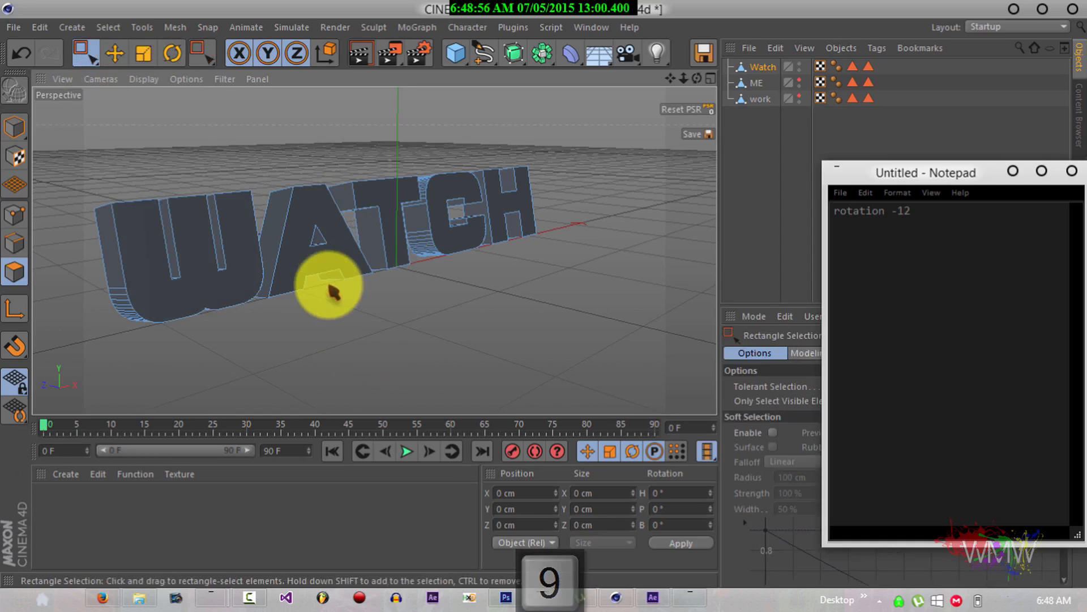
key(9)
Select the front faces of all five letters of the WATCH text together.
mouse_move(330, 290)
mouse_down()
mouse_move(235, 267)
mouse_move(249, 269)
mouse_up()
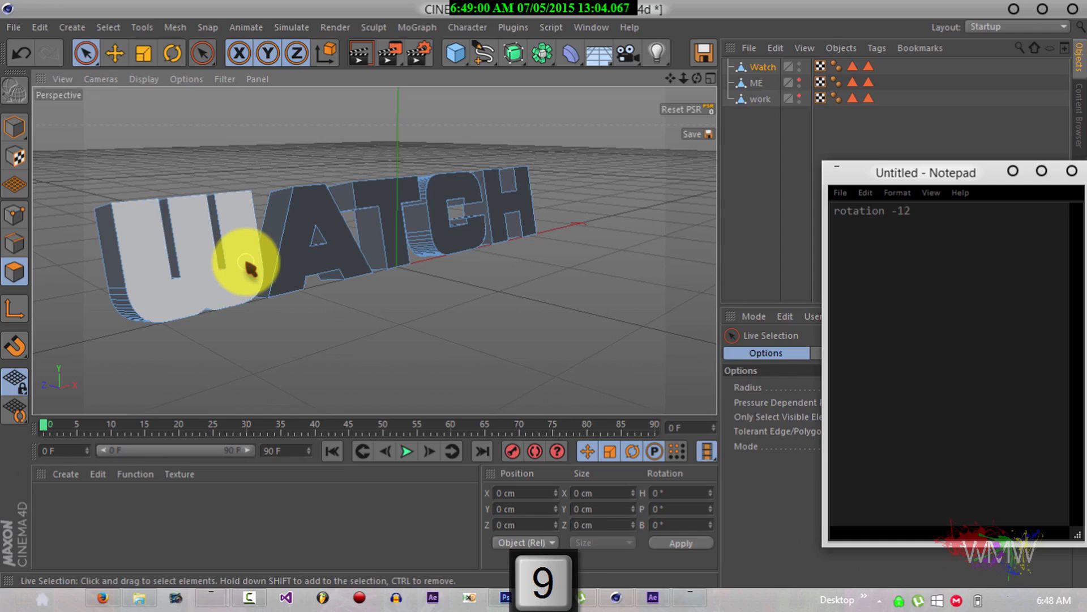
key(shift)
shift+click(246, 262)
shift+click(293, 258)
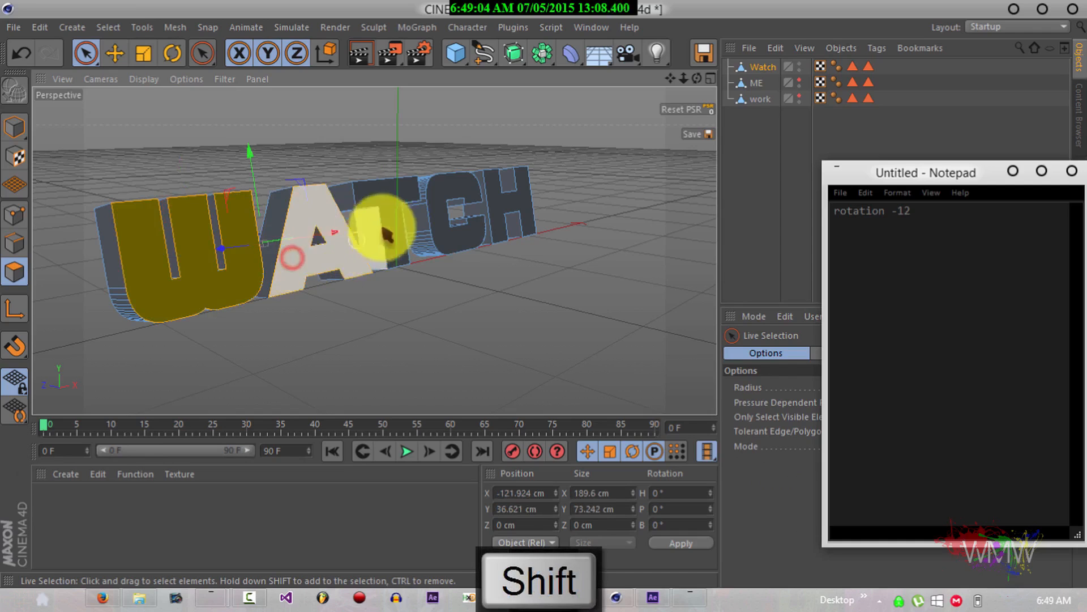
shift+click(396, 225)
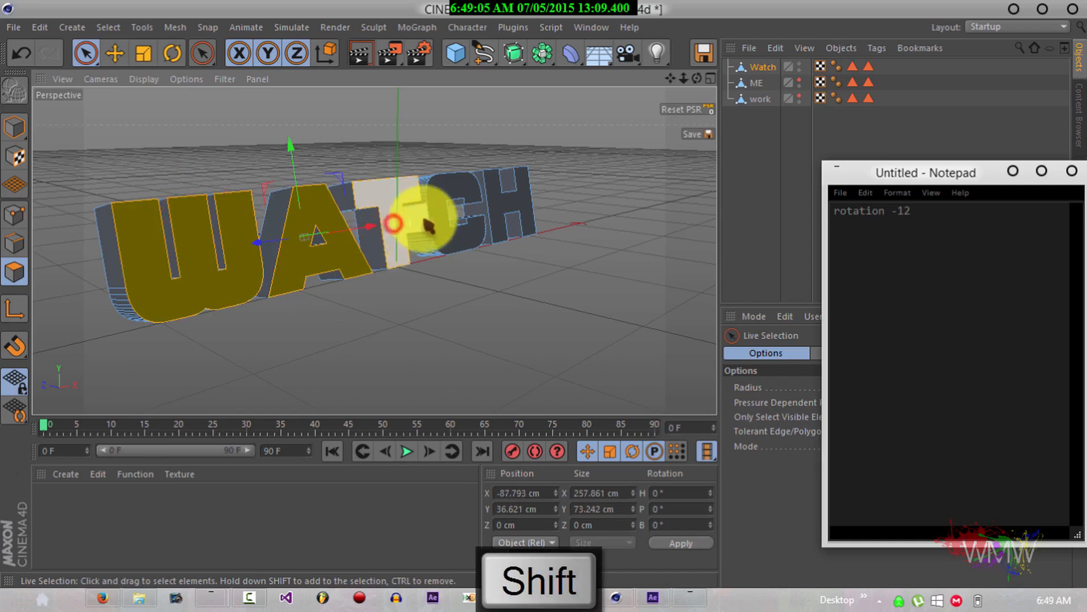
shift+click(478, 221)
shift+click(499, 195)
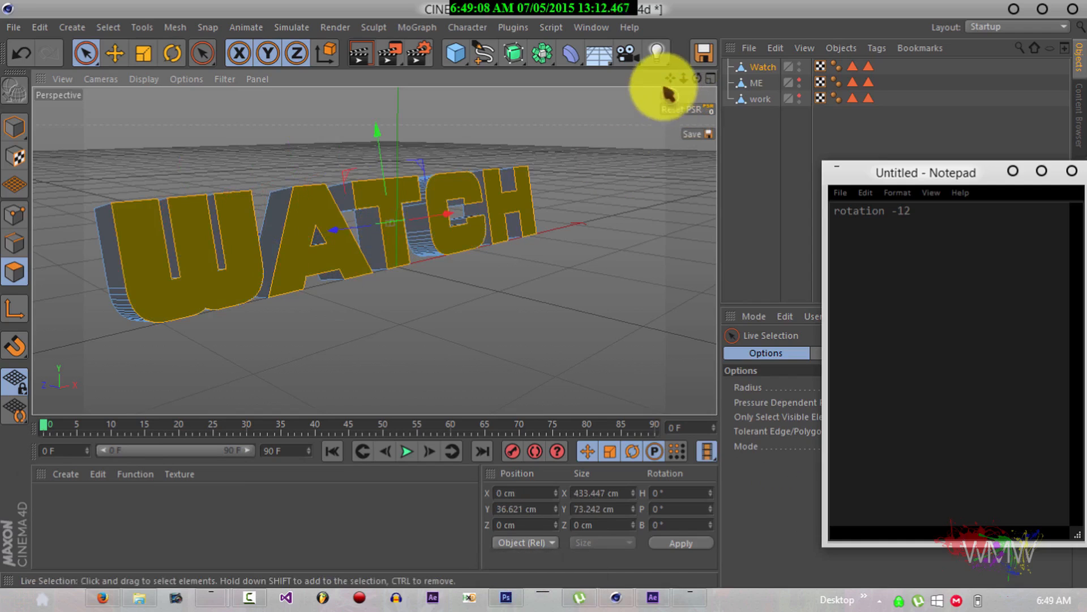
Activate Extrude Inner for the selected faces and note "start", "max angle 89d" and "offset 5" in Notepad, uncovering the tool settings.
drag(672, 77, 709, 84)
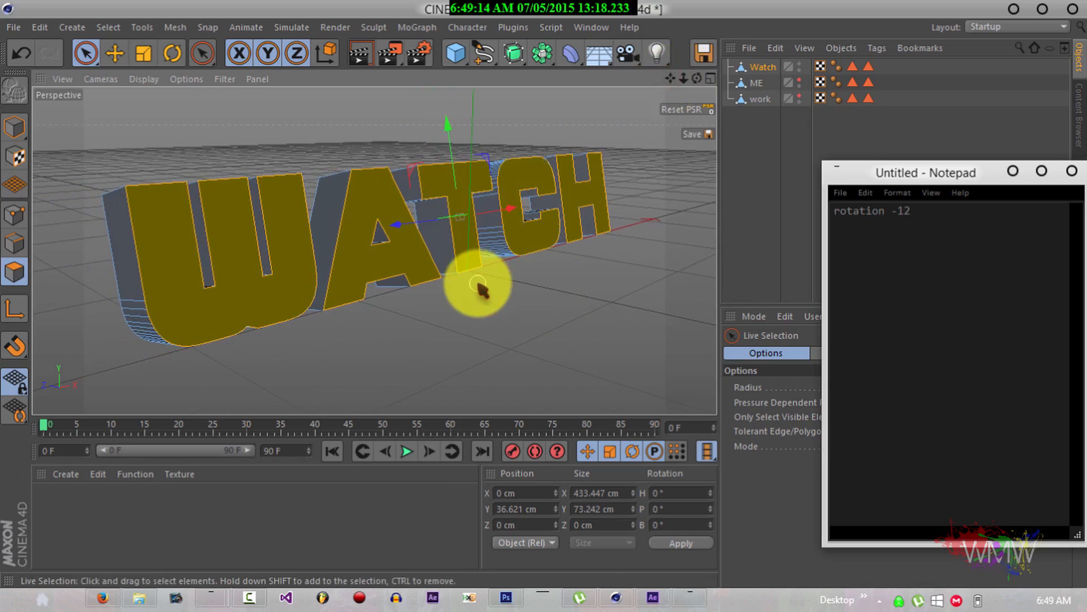
key(m)
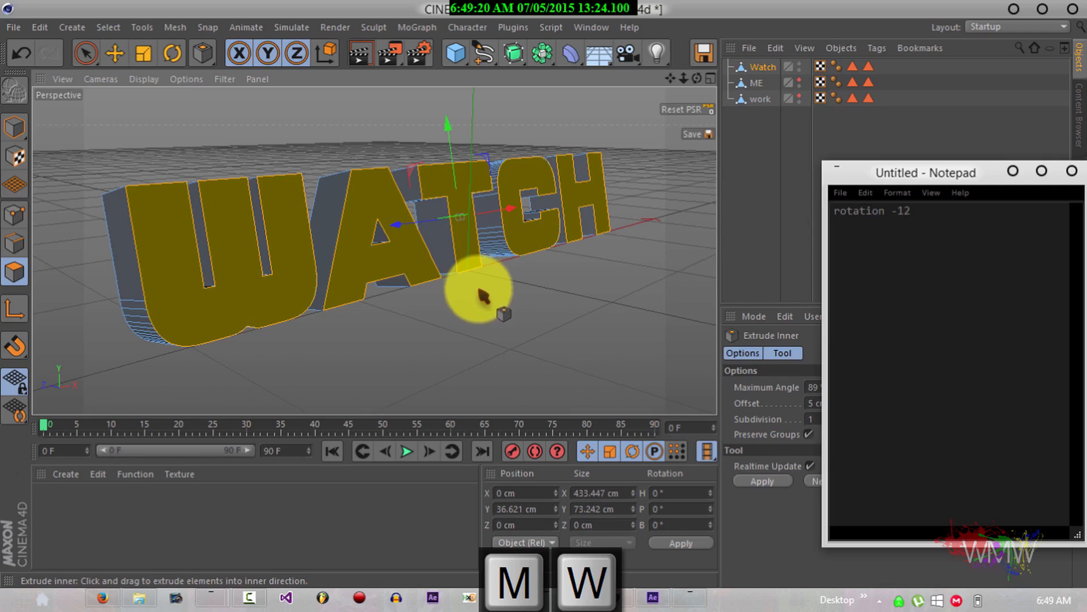
drag(881, 170, 919, 170)
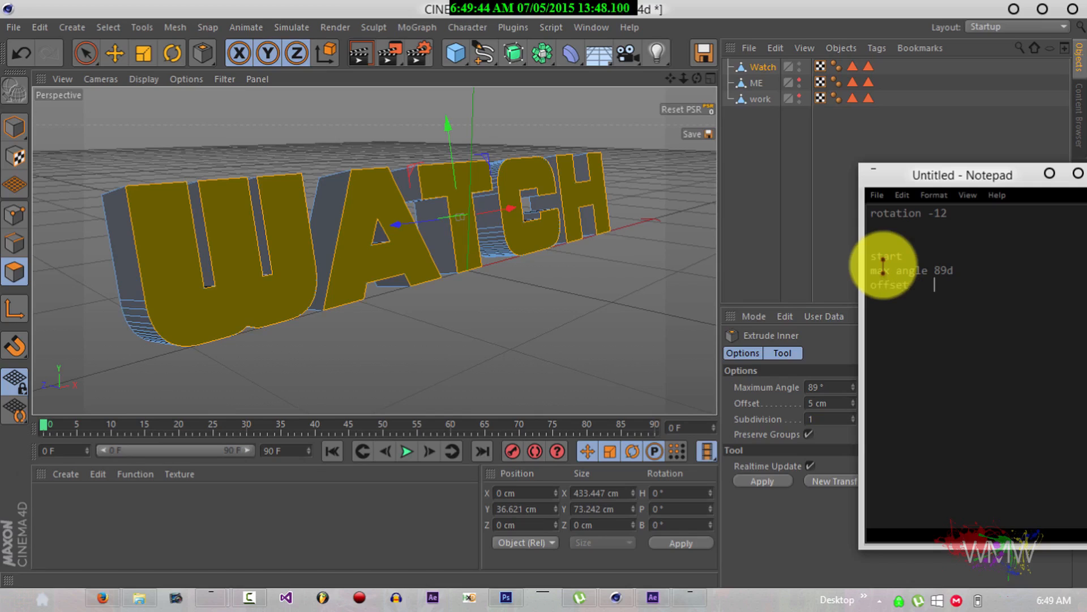
Extrude the selected front faces inward with a 1.5 cm offset and extend the offset note to "5 to 1.5".
click(492, 321)
drag(492, 320, 544, 295)
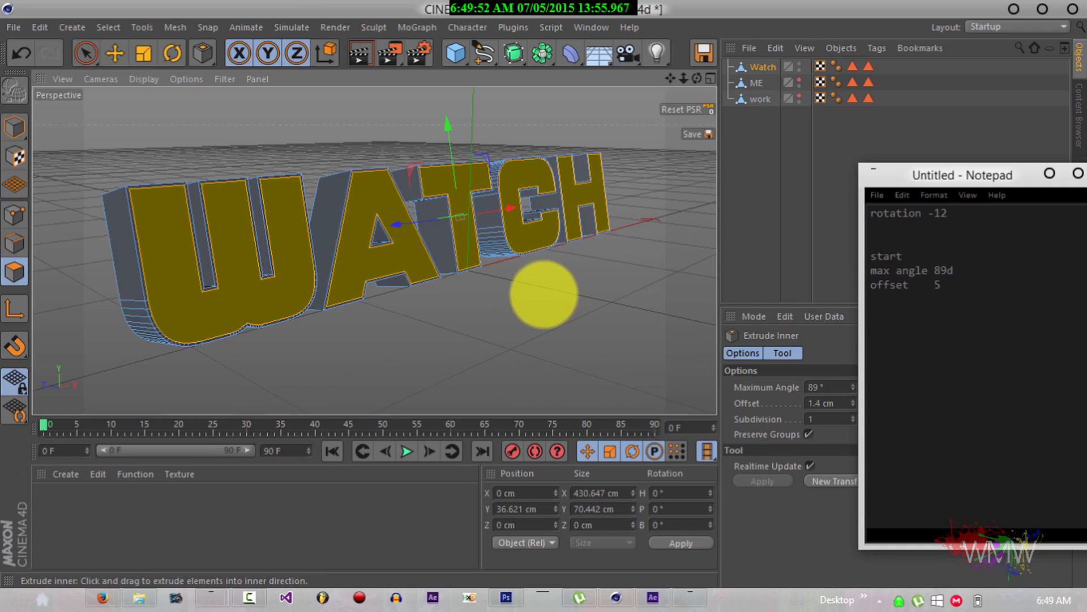
drag(544, 295, 493, 321)
drag(683, 78, 543, 294)
drag(671, 79, 545, 294)
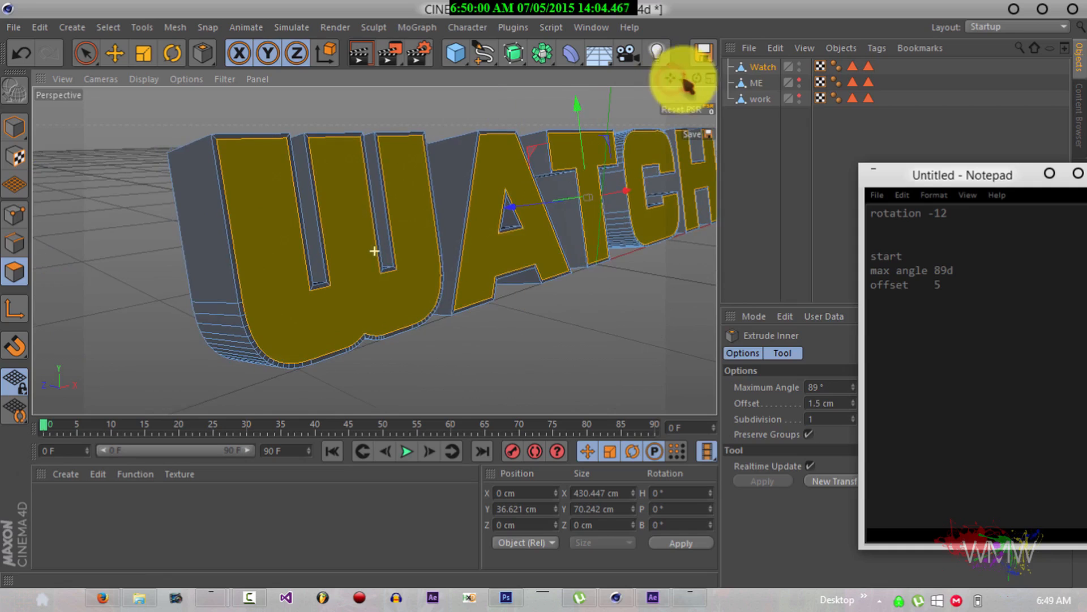
drag(695, 80, 544, 296)
click(956, 287)
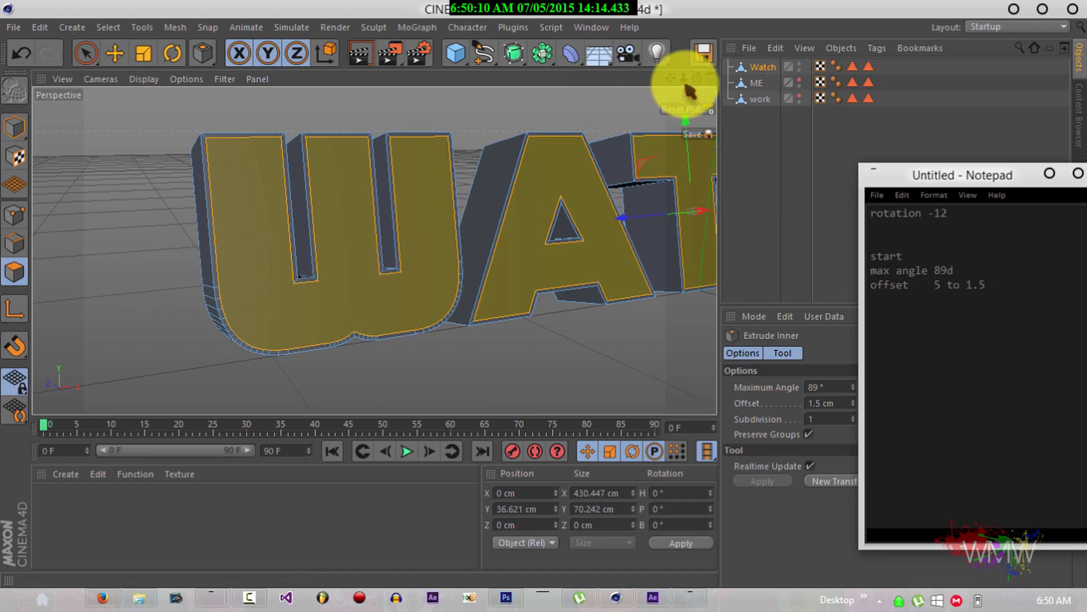
Switch from Extrude Inner to the Extrude tool for the selected letter faces, comparing the settings of both tools.
drag(669, 80, 608, 83)
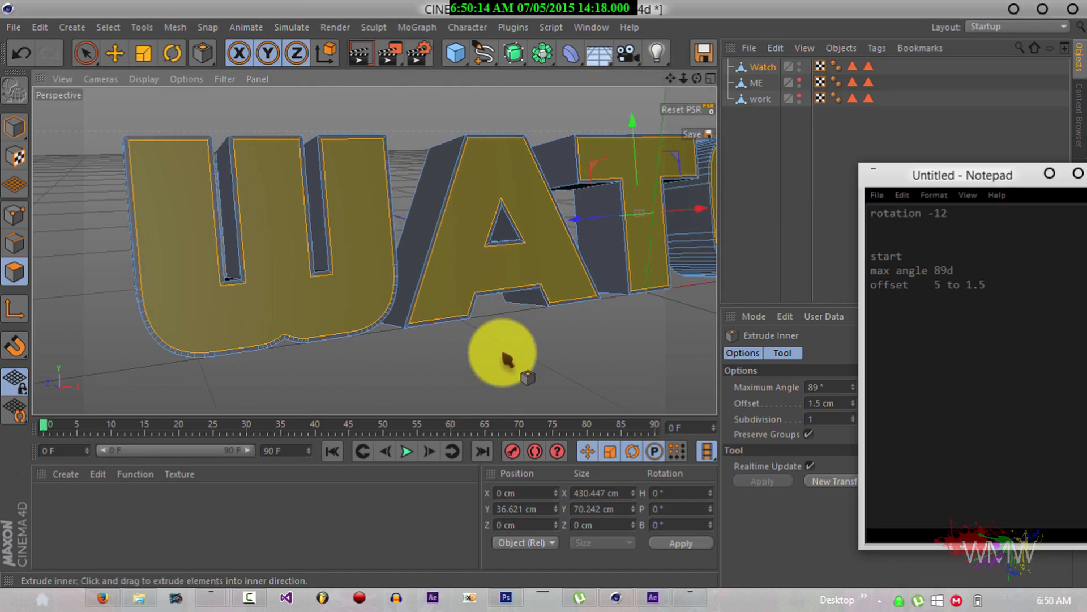
key(d)
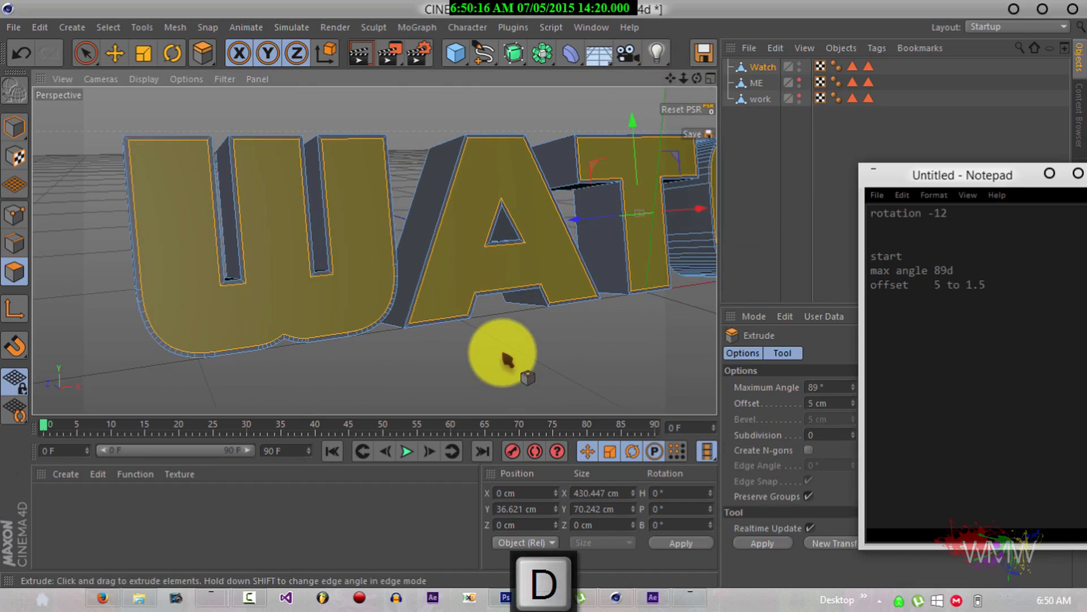
key(m)
key(w)
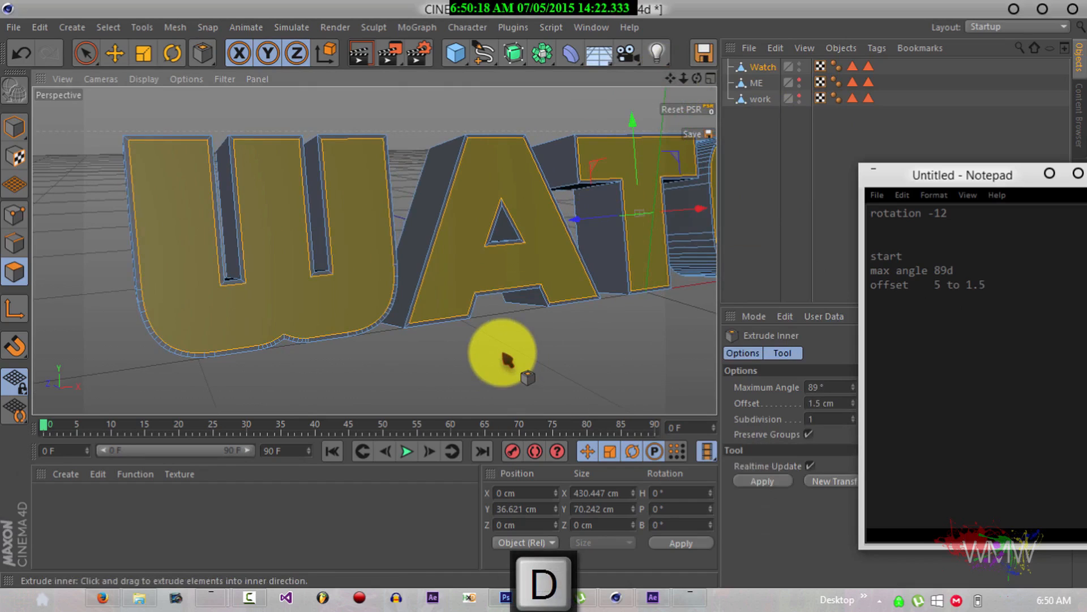
key(d)
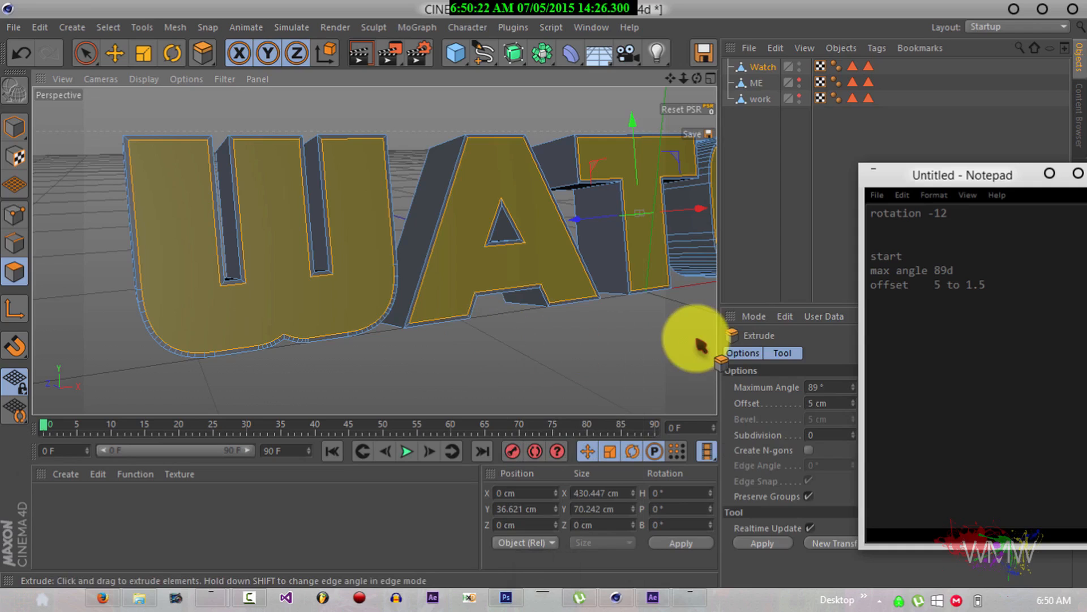
key(i)
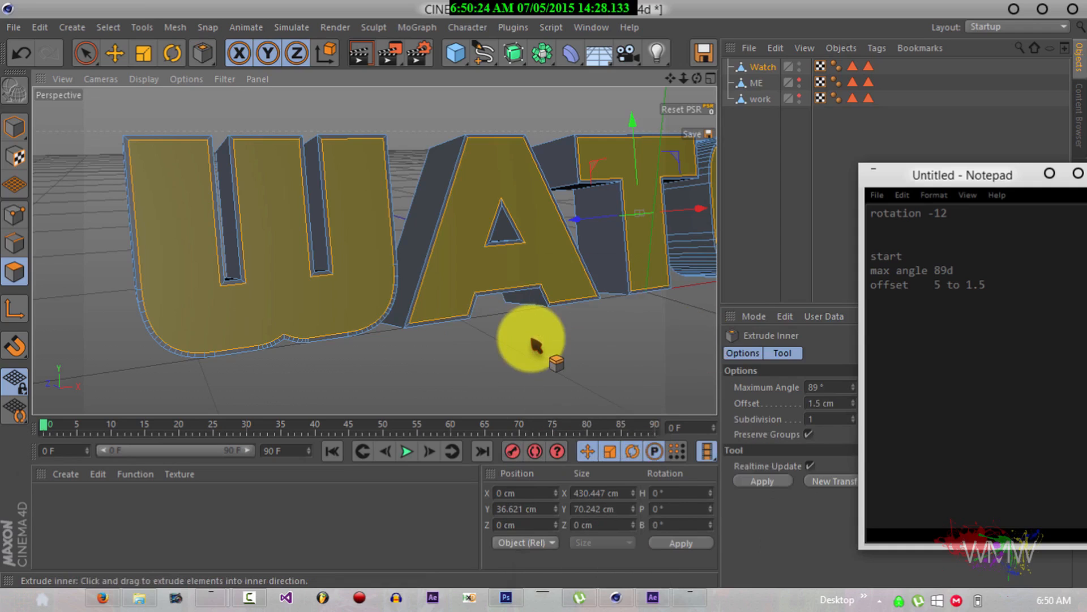
key(d)
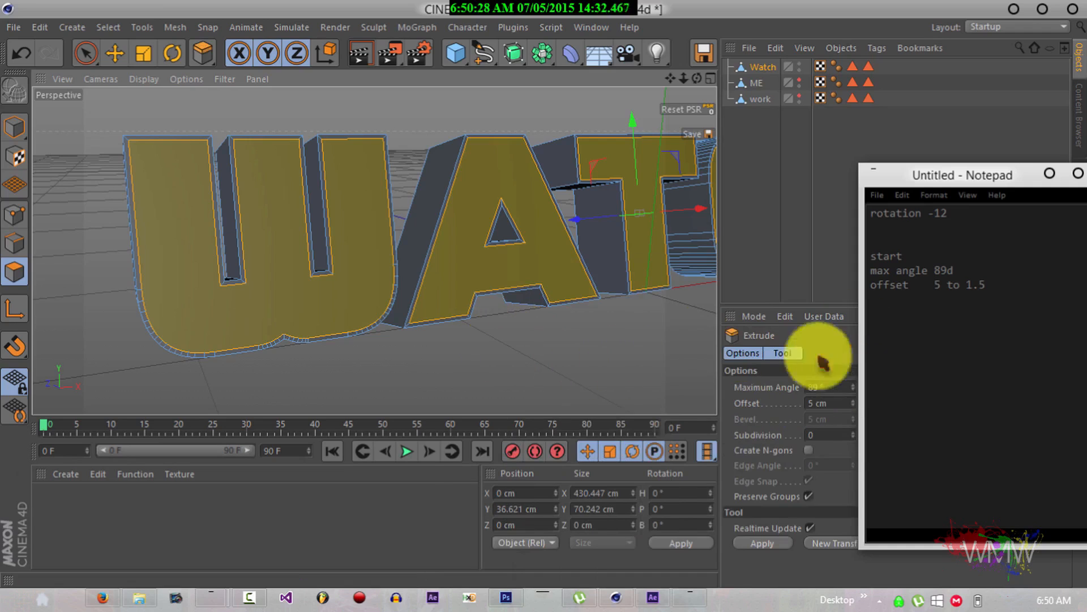
Head the existing notes "inner extrude" and add an "extrude" section with "start", "max angle 89d" and "offset 5".
click(900, 317)
click(887, 242)
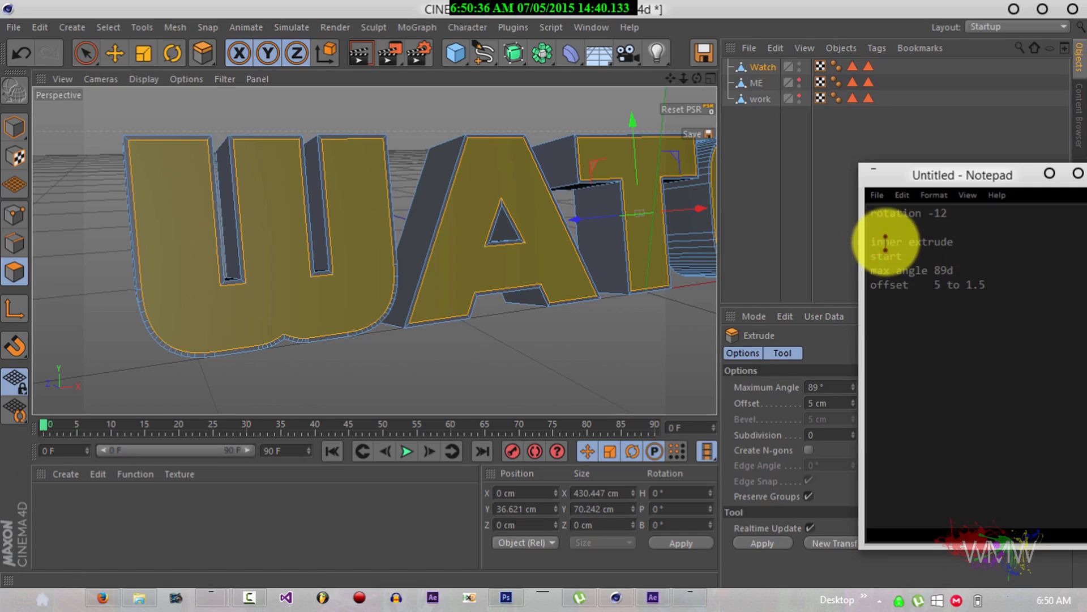
click(1002, 289)
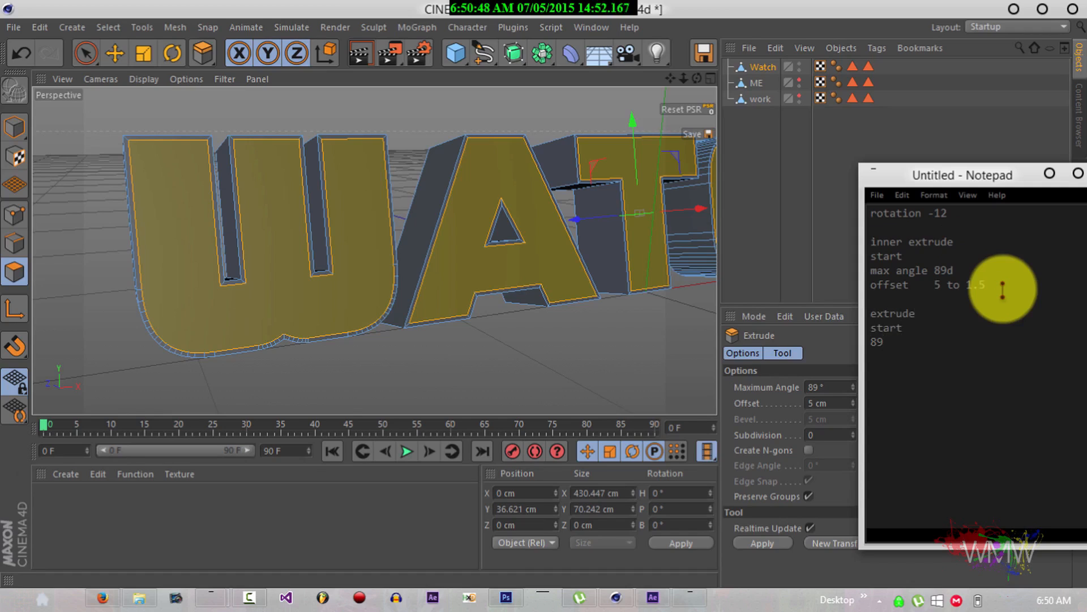
text(d)
text(max angle)
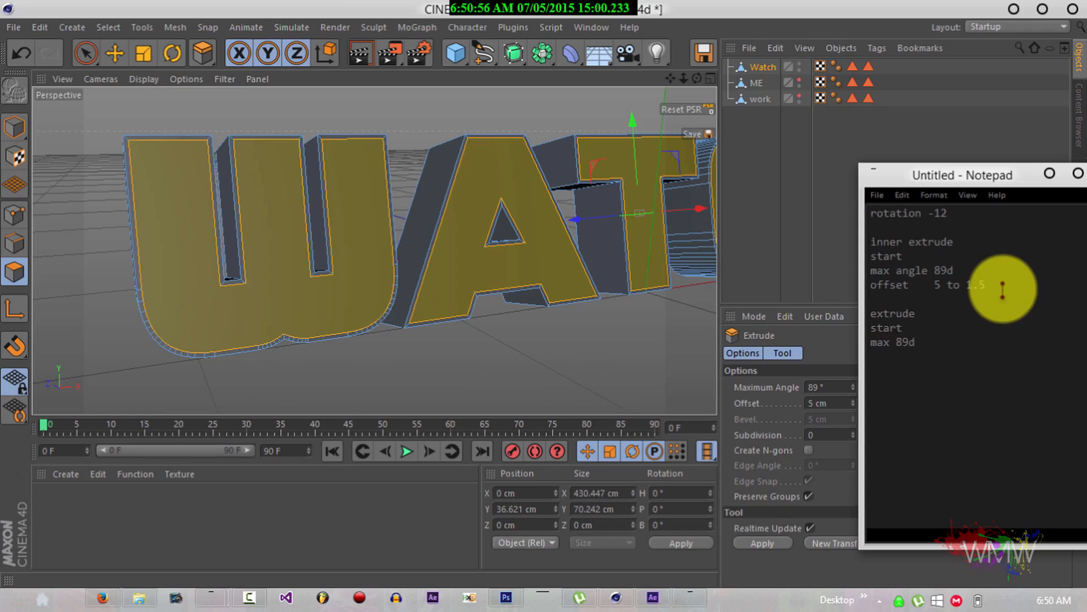
key(Right)
key(Return)
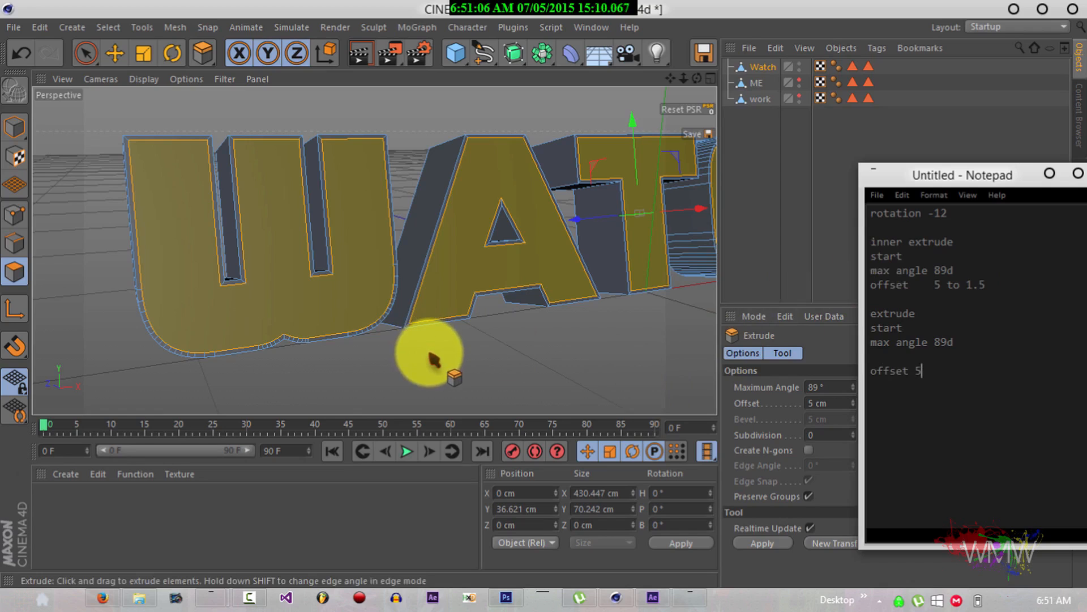
Try extruding the selected front faces of WATCH by 5 cm, inspect the depth from the side, and undo the extrusion.
drag(430, 356, 545, 295)
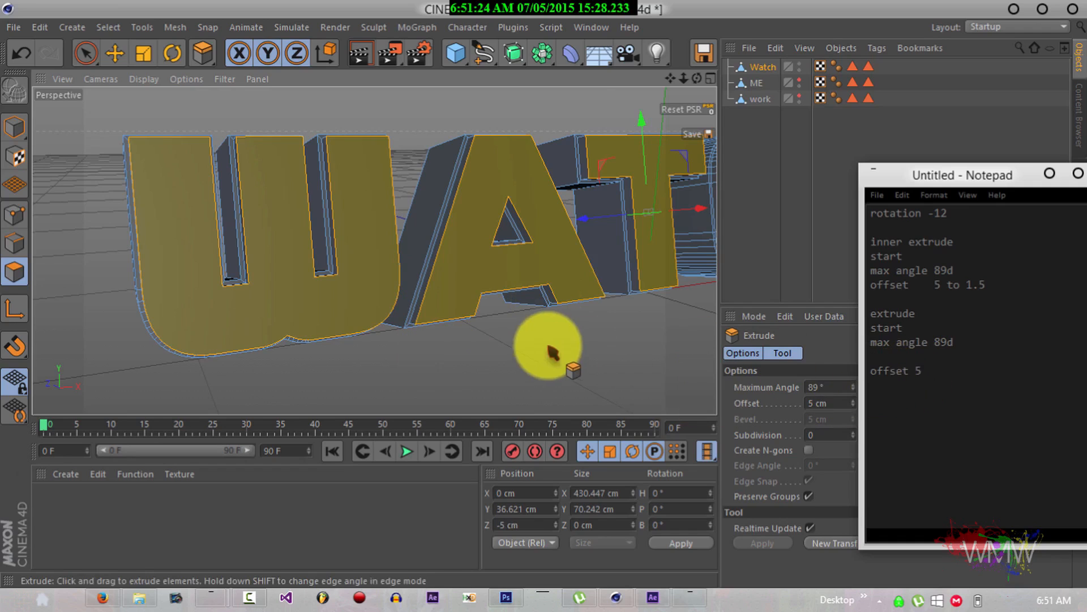
alt+drag(478, 291, 553, 286)
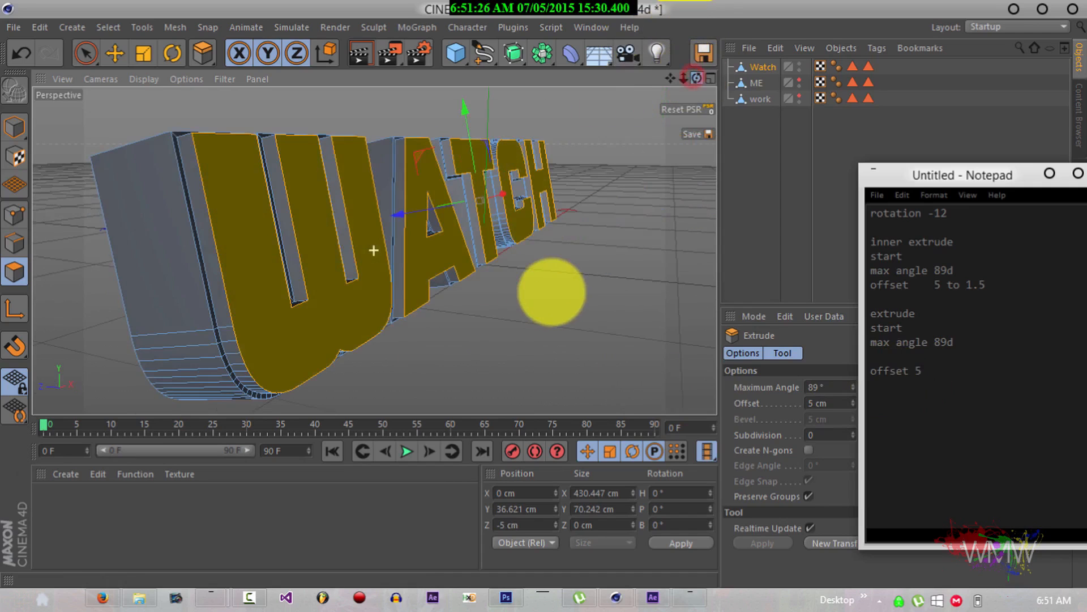
key(ctrl+z)
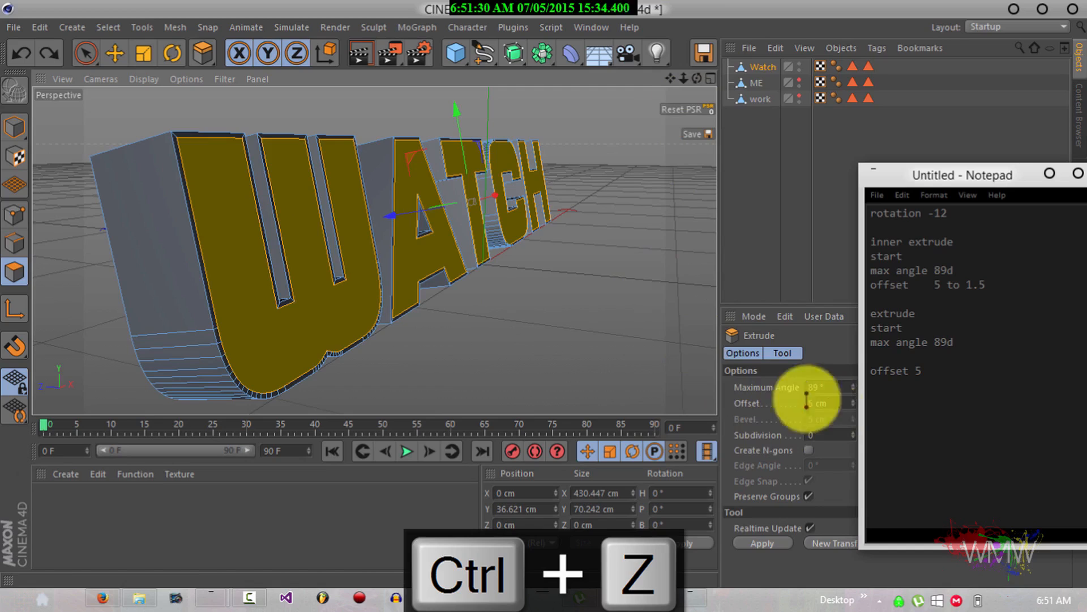
Try extruding the selected front faces of WATCH by 2.4 cm, undo it, and restore the inner extrude.
drag(557, 348, 545, 294)
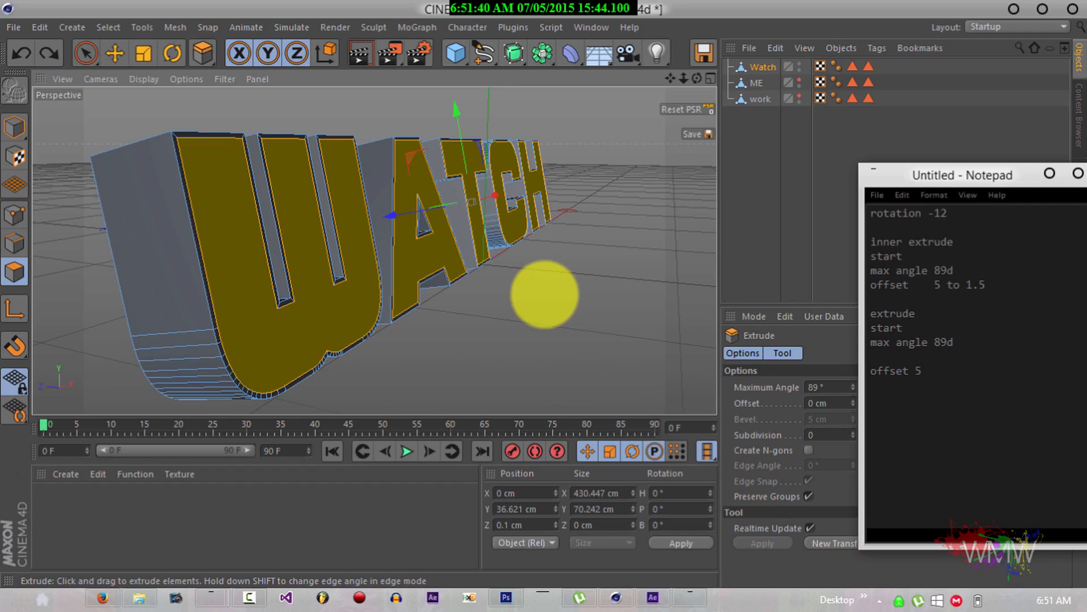
drag(544, 294, 545, 294)
key(ctrl+z)
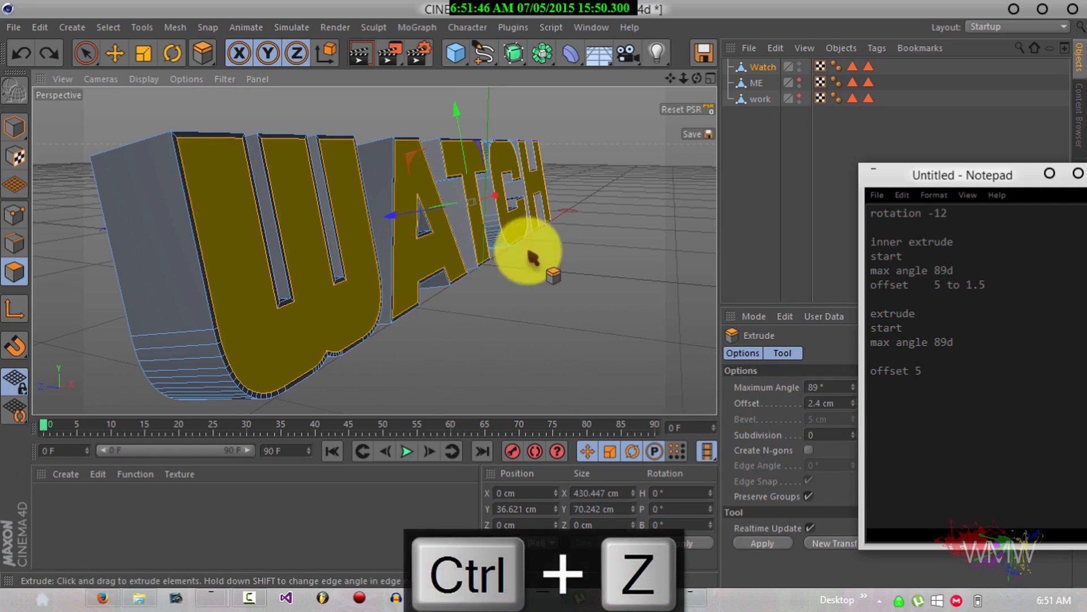
drag(696, 78, 544, 294)
key(ctrl+z)
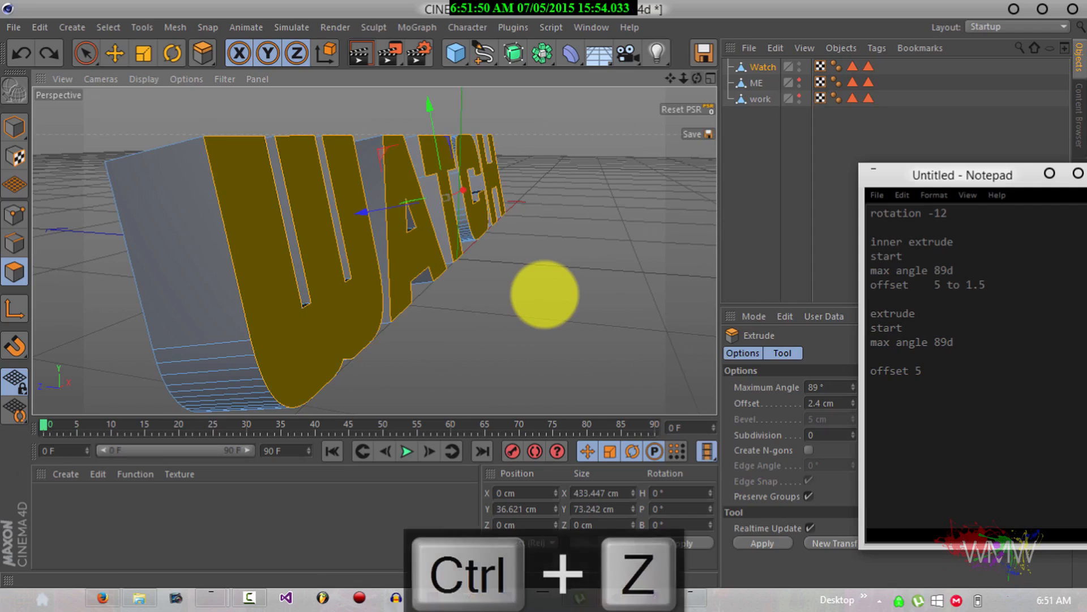
click(48, 53)
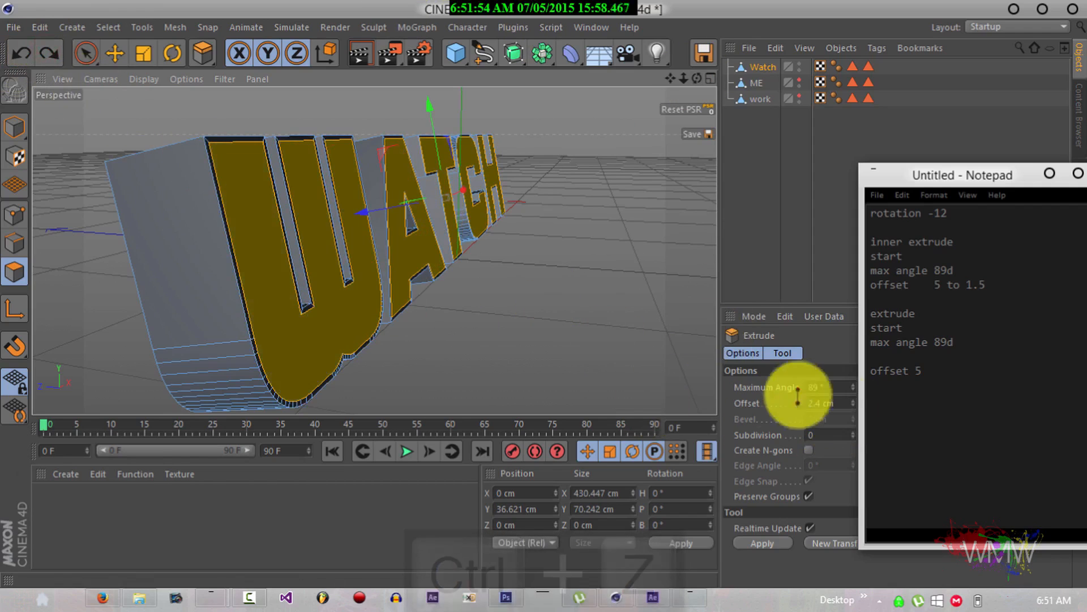
Extrude the selected front faces of WATCH by 5 cm and change the extrude offset note to "2.4 to 5".
drag(504, 318, 593, 366)
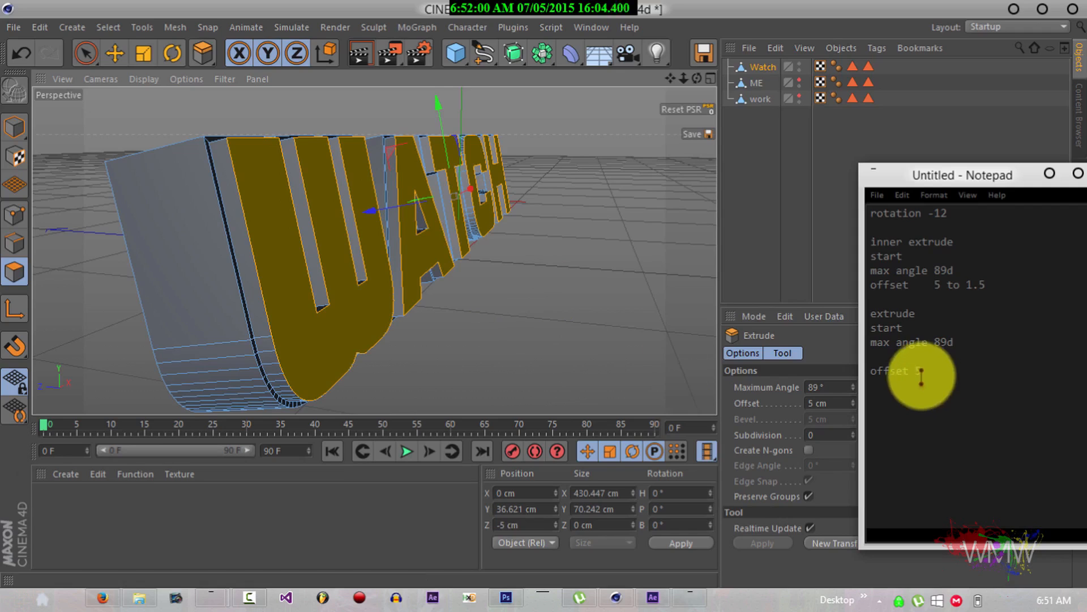
click(912, 373)
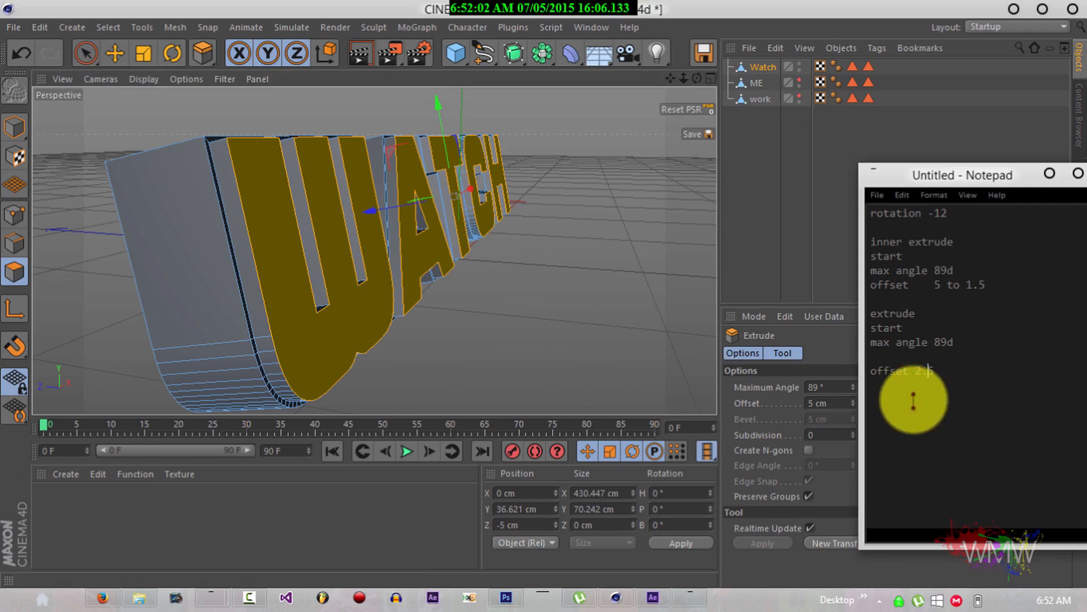
text(2.4 to 5)
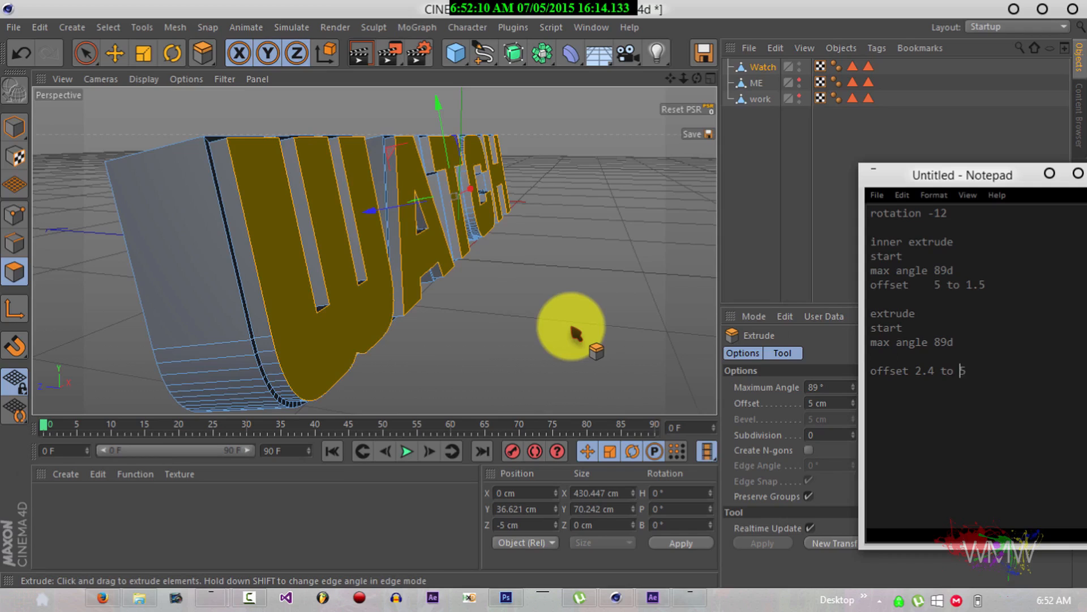
Extrude the raised front faces of WATCH inward with Extrude Inner at a 1.5 cm offset.
key(m)
key(w)
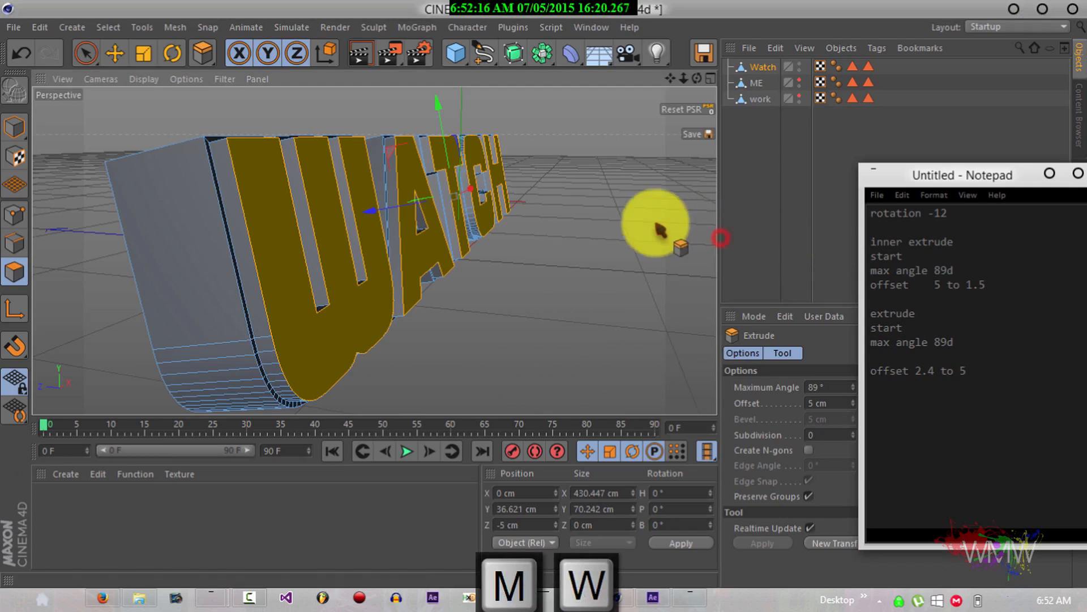
click(586, 248)
key(m)
key(w)
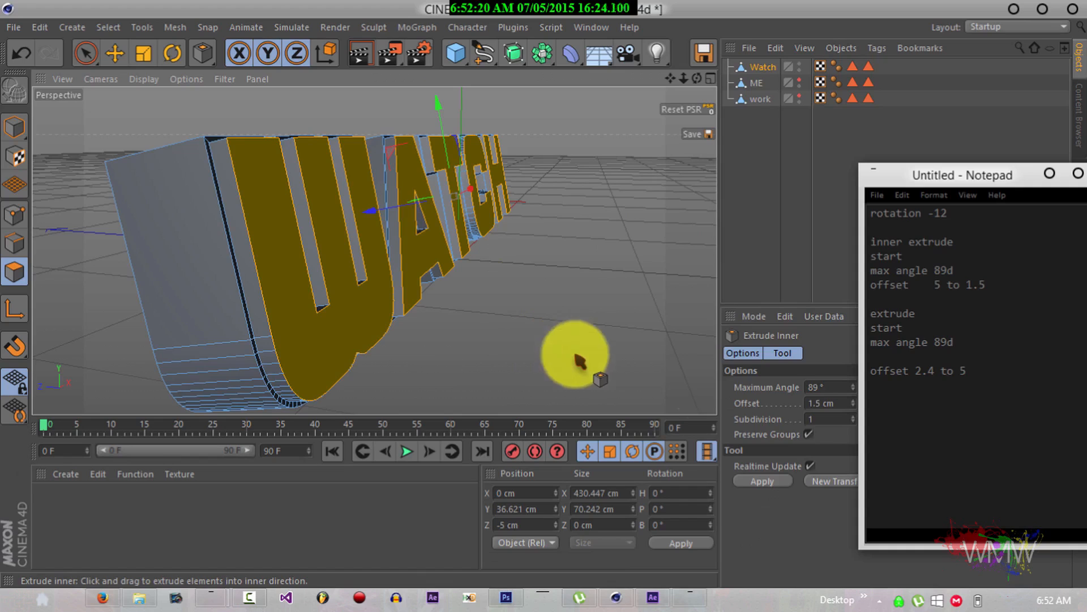
drag(533, 324, 545, 294)
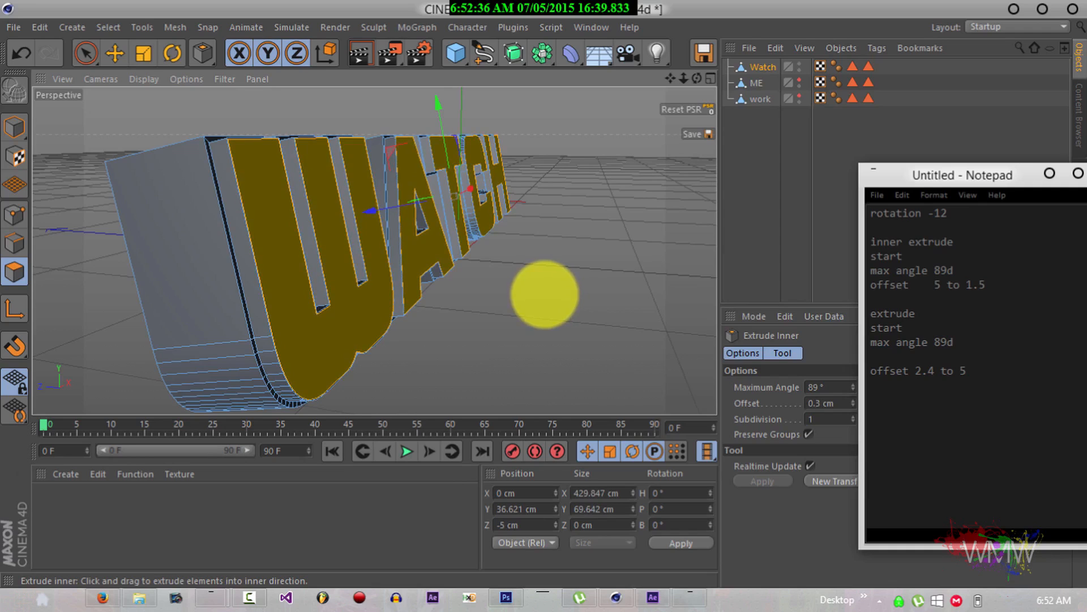
drag(544, 294, 545, 294)
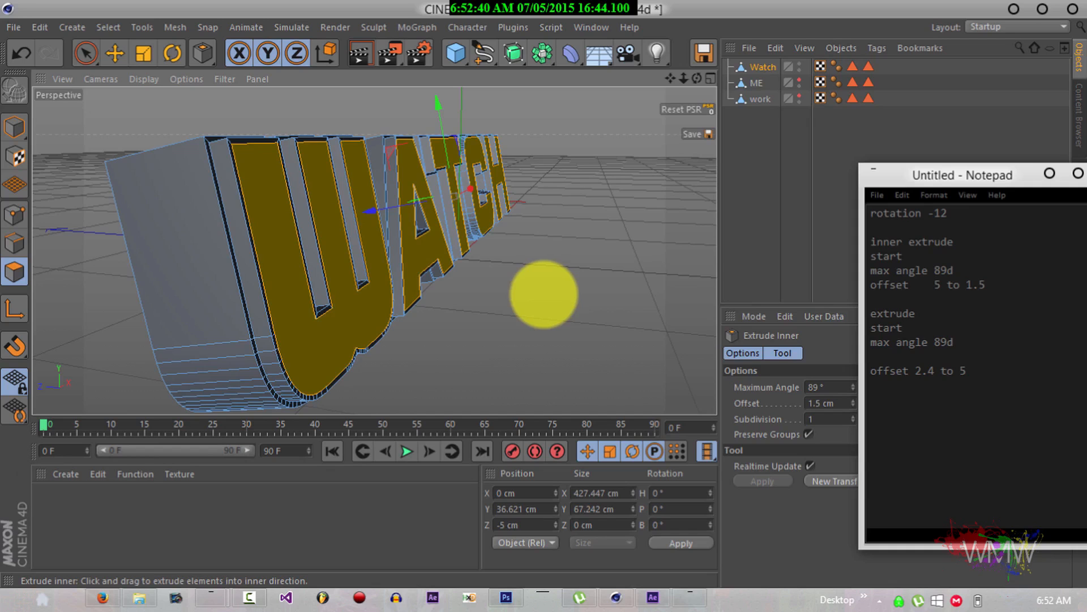
Try extruding the inset letter faces by 3.4 cm, and undo both this extrusion and the last inner extrude.
drag(699, 78, 563, 289)
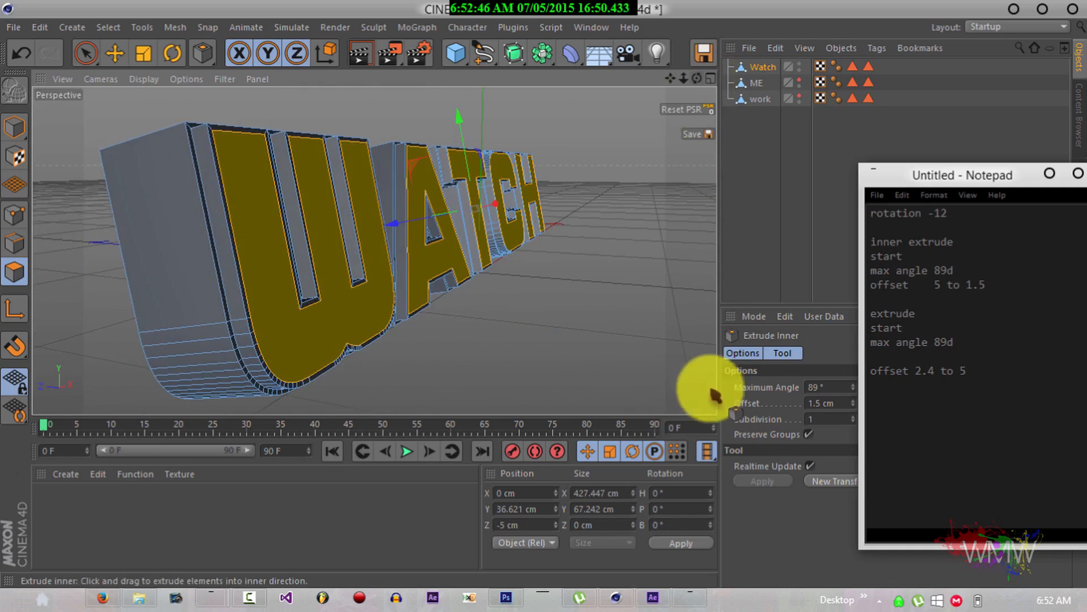
key(d)
key(d)
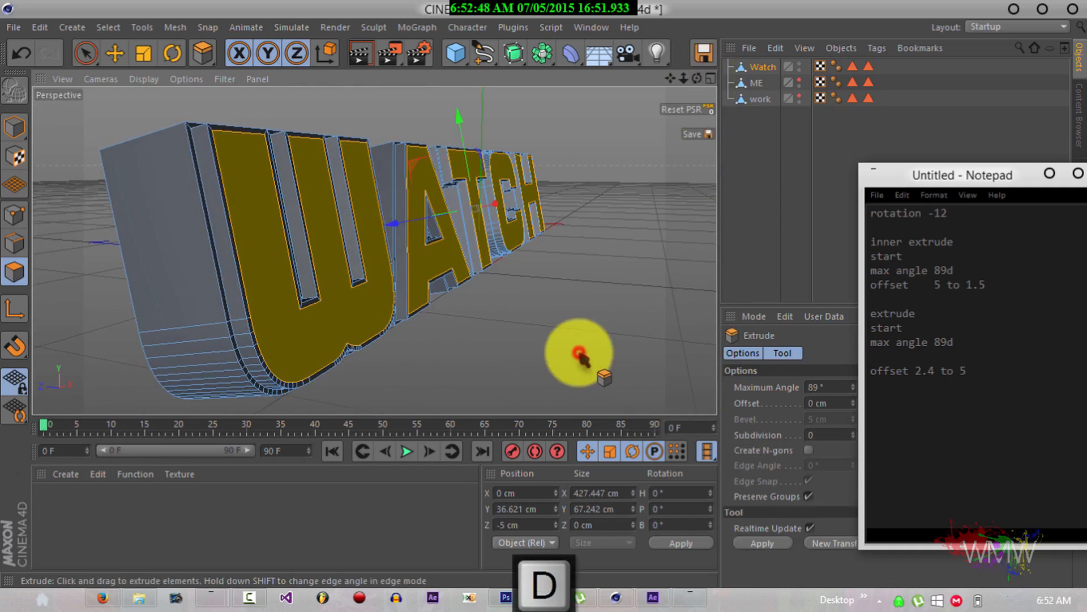
drag(581, 357, 548, 289)
click(572, 359)
key(ctrl+z)
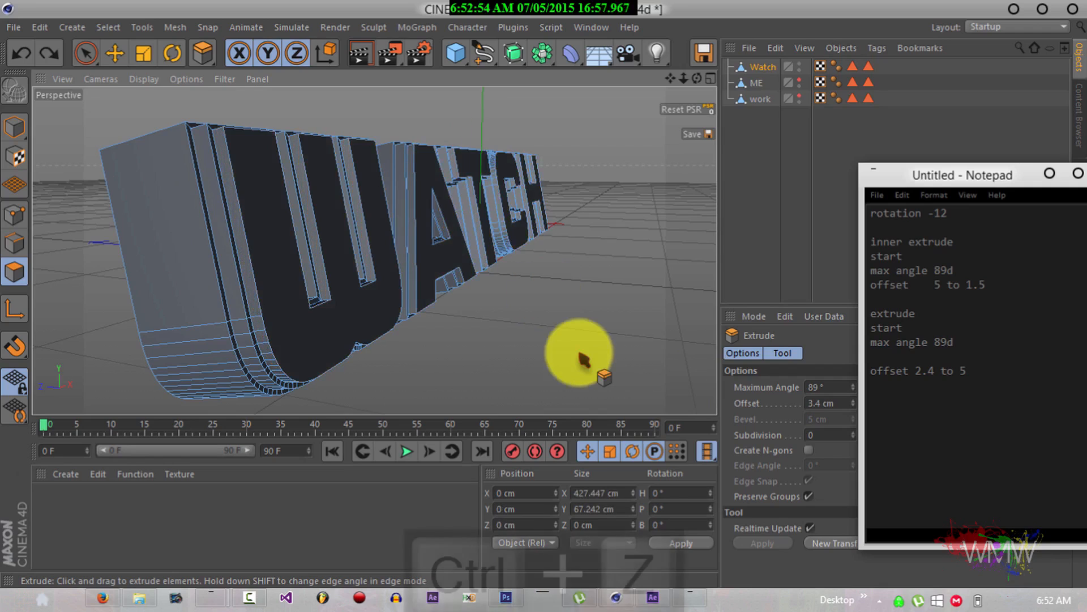
key(ctrl+z)
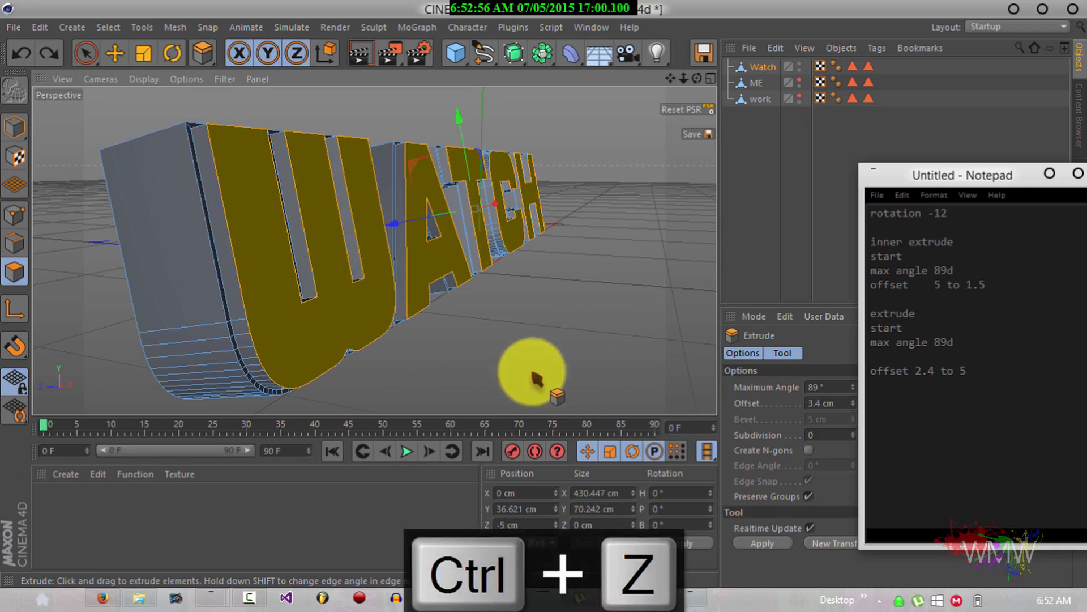
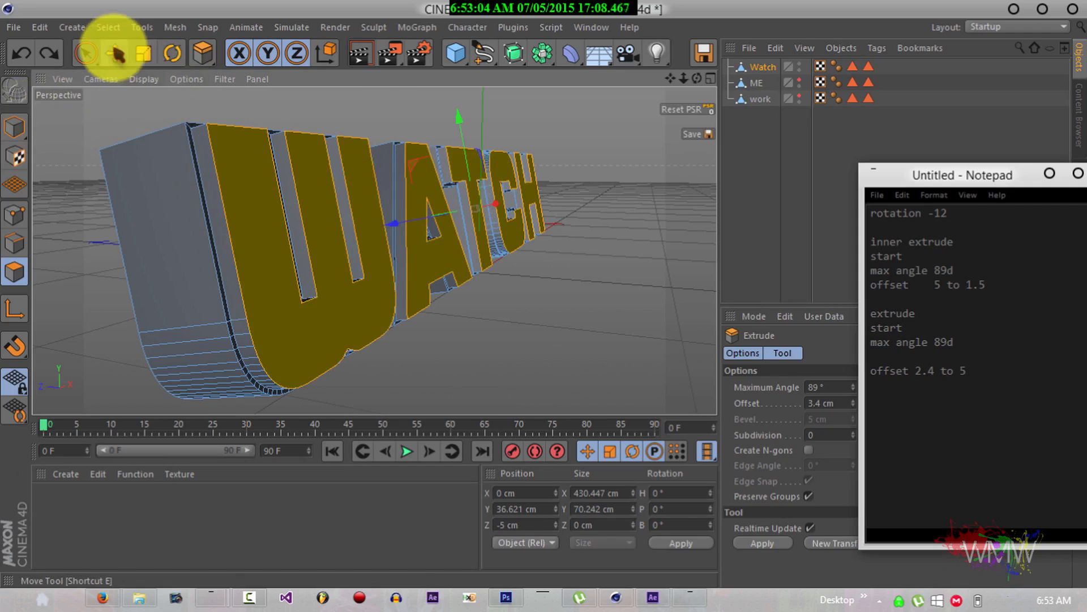
Try rotating the selected front faces and undo back to before their 5 cm extrusion.
click(169, 53)
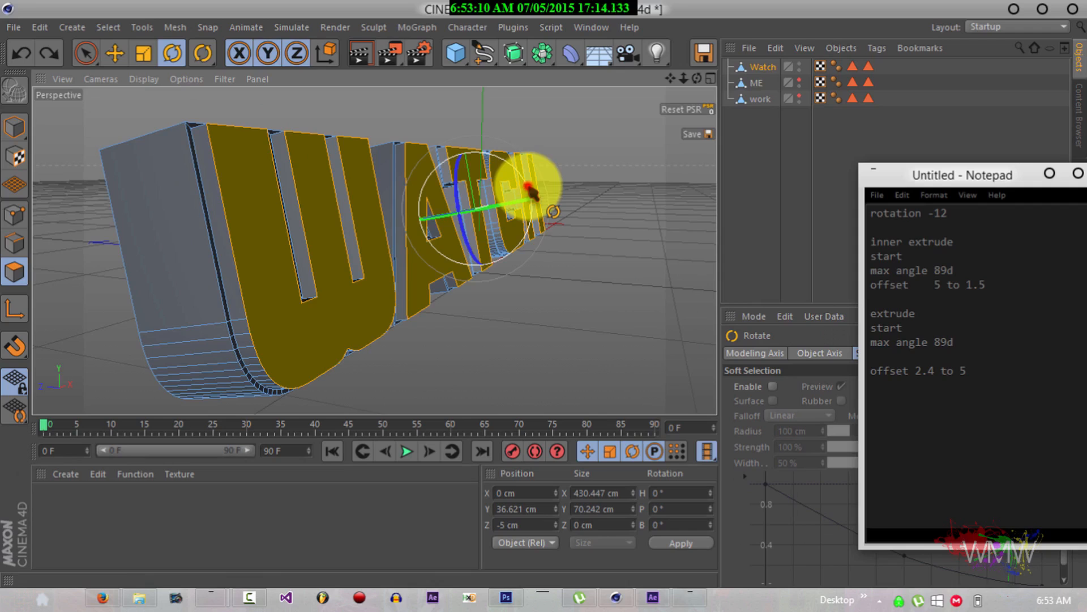
drag(530, 190, 533, 193)
key(ctrl+z)
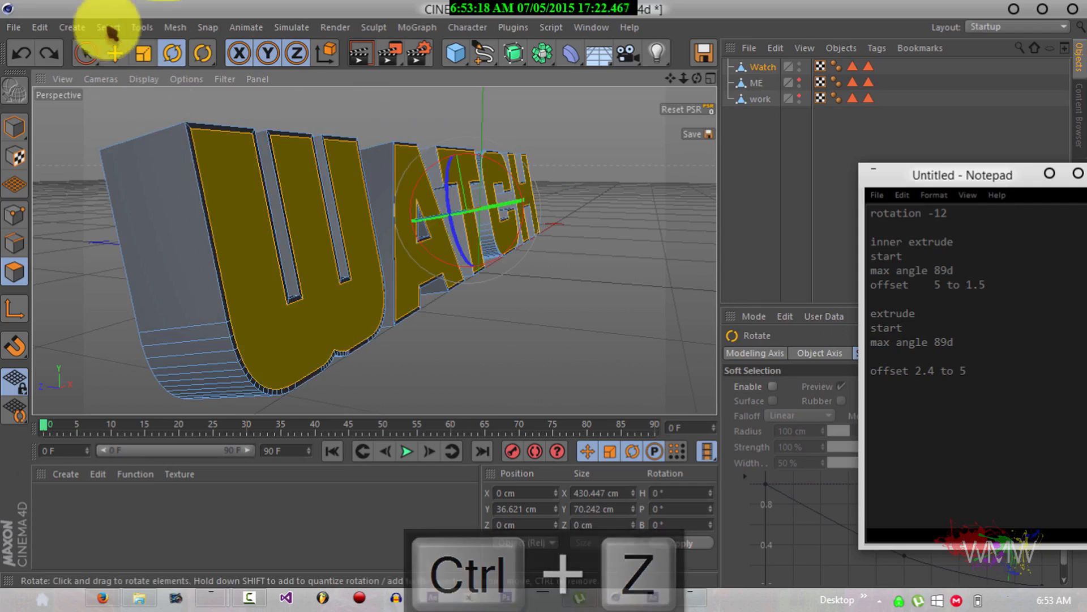
click(115, 54)
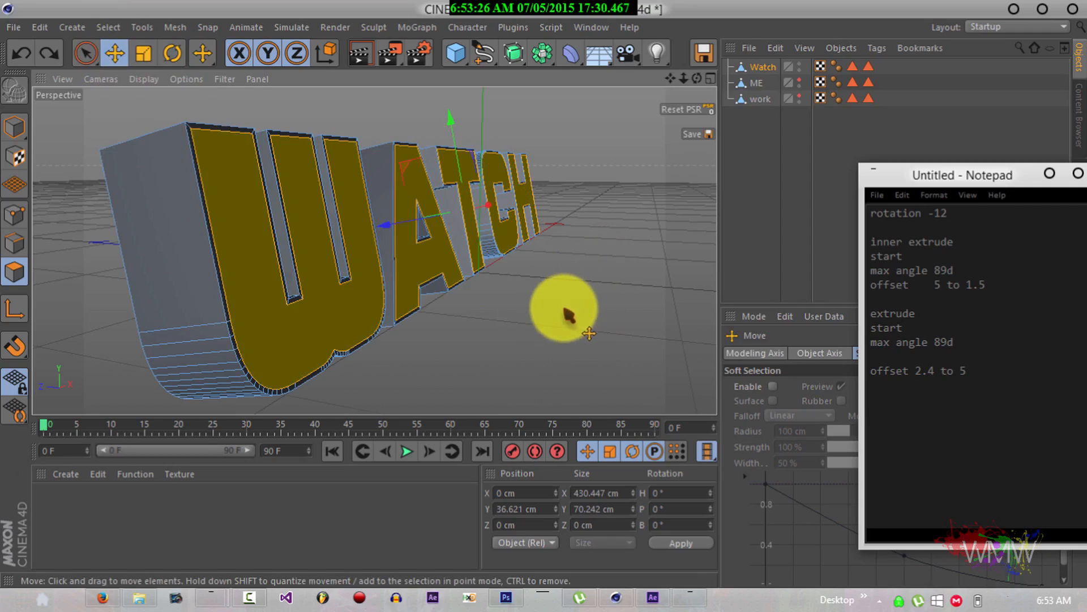
Activate Extrude Inner for the letter faces and rewrite the inner extrude offset note as "1.5 to 5".
key(m)
key(w)
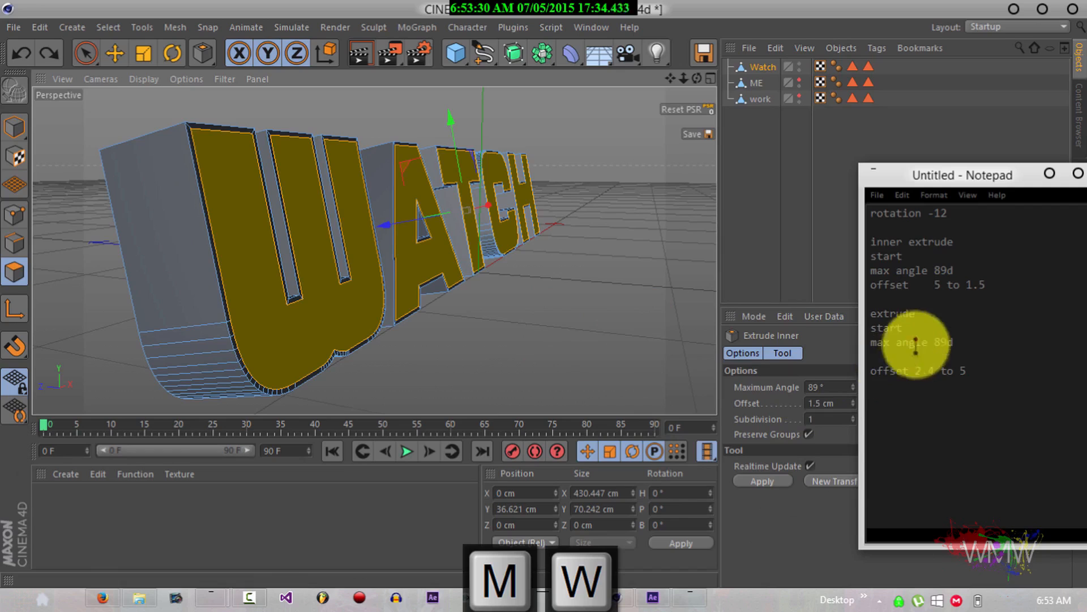
drag(935, 284, 941, 285)
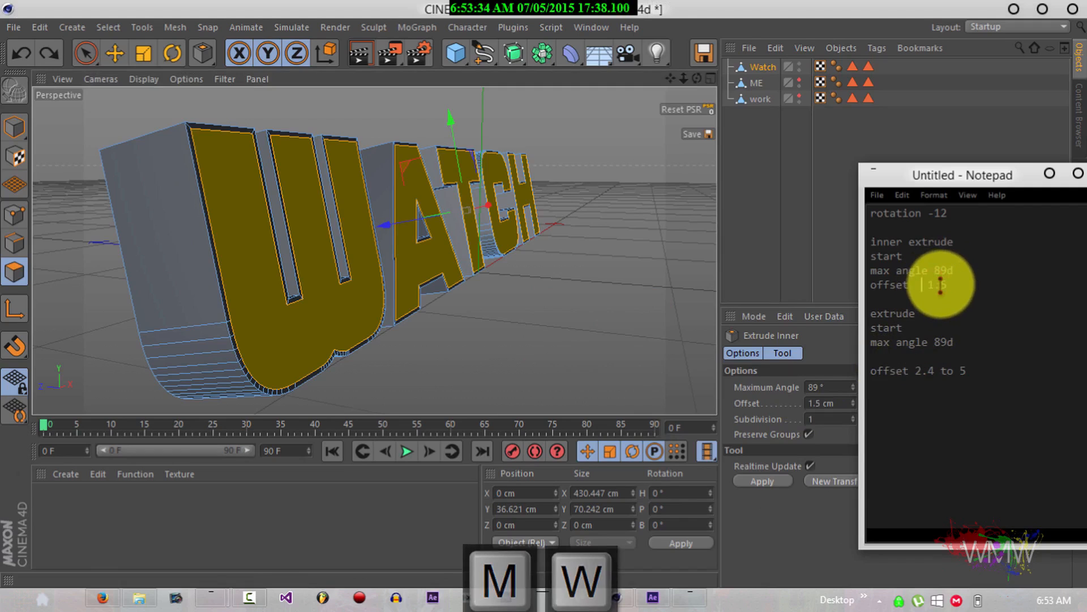
key(BackSpace)
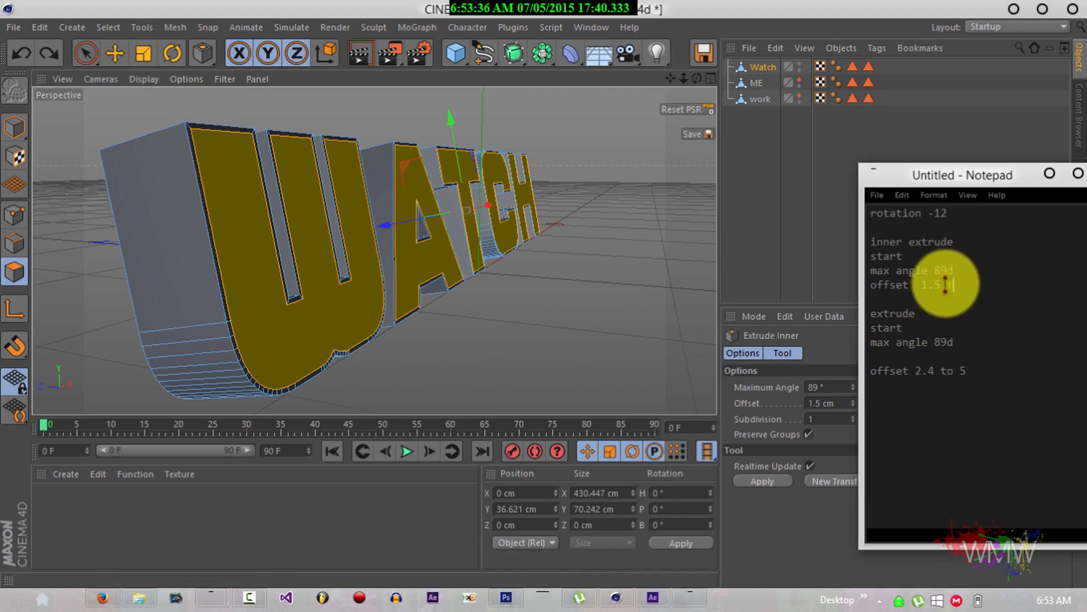
Try another inner extrude on the selected front faces and undo it.
drag(534, 310, 532, 306)
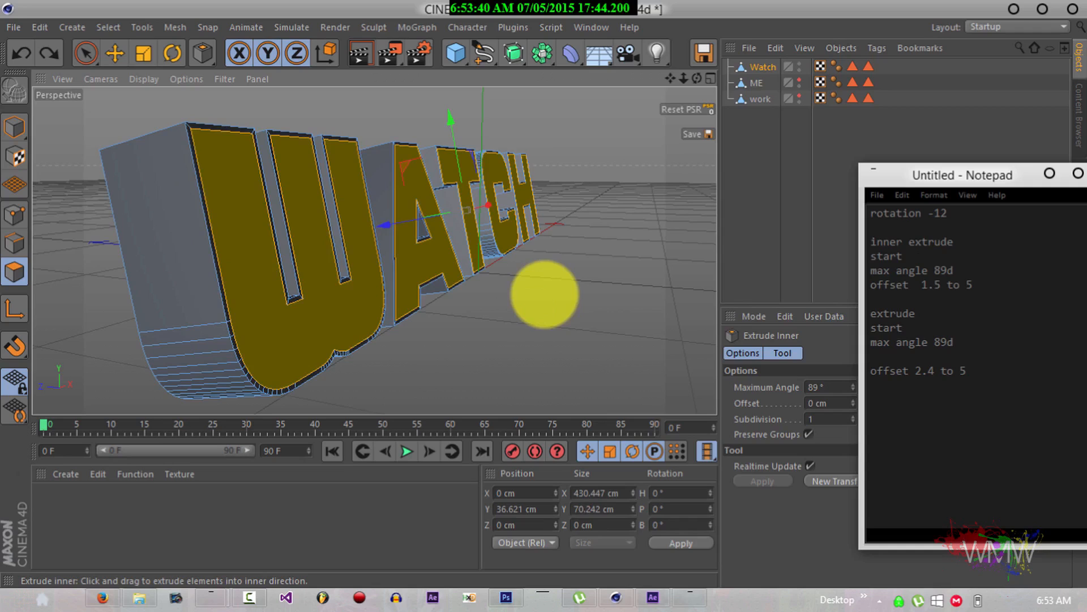
click(536, 311)
key(ctrl+z)
key(ctrl+z)
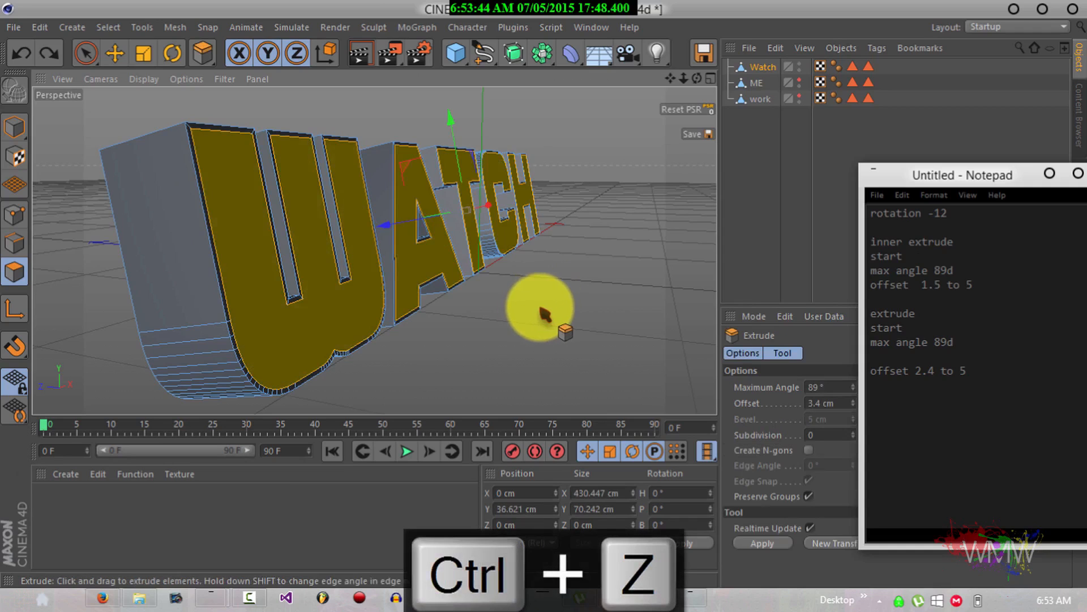
Extrude the selected front faces of WATCH by 5 cm with the Extrude tool, keeping them selected.
key(d)
drag(544, 311, 544, 294)
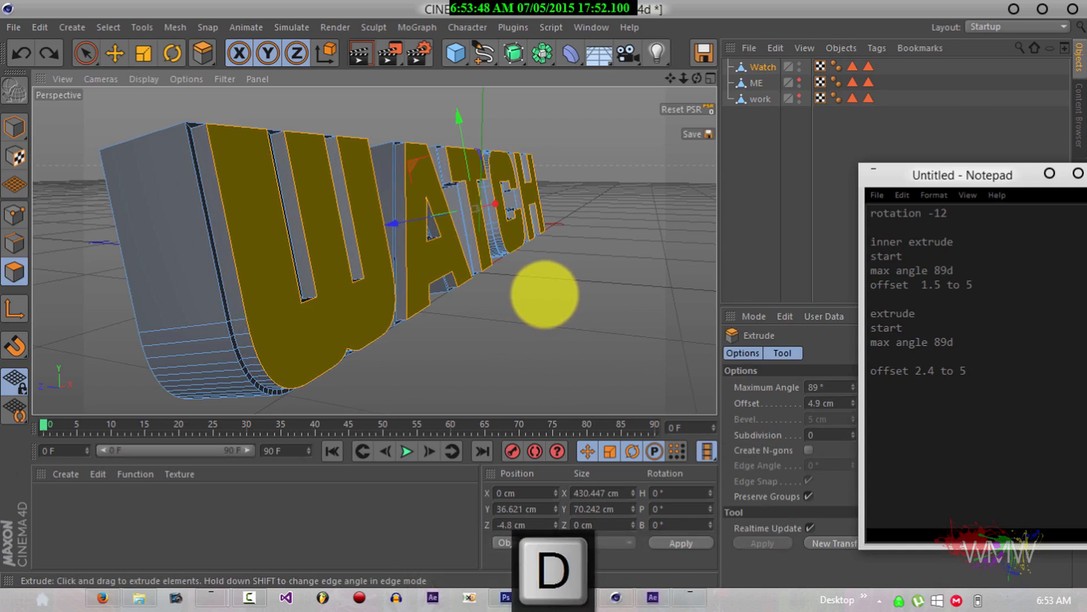
click(540, 307)
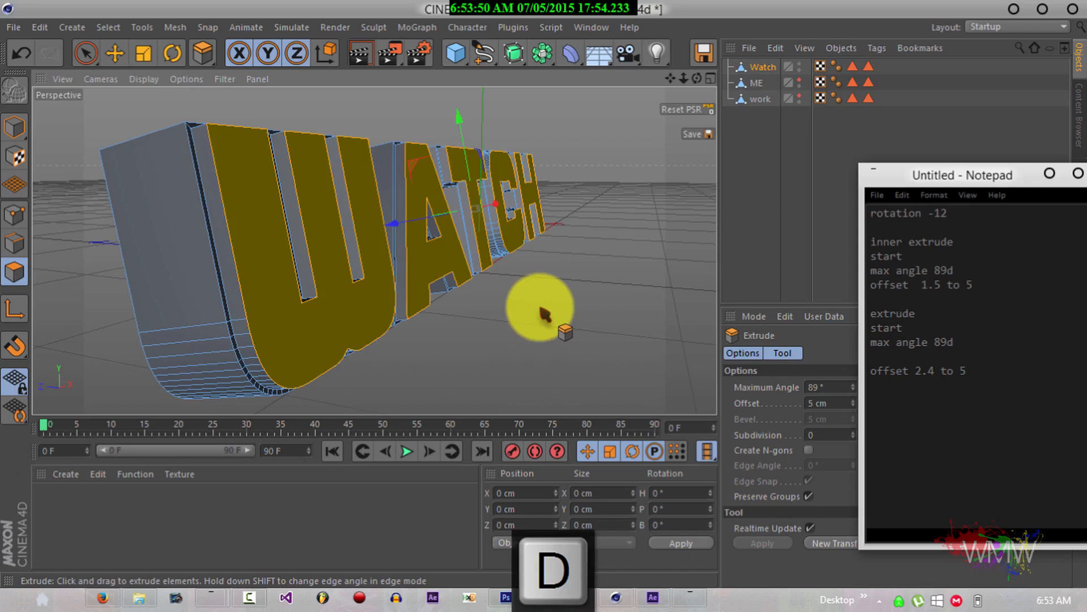
key(ctrl+z)
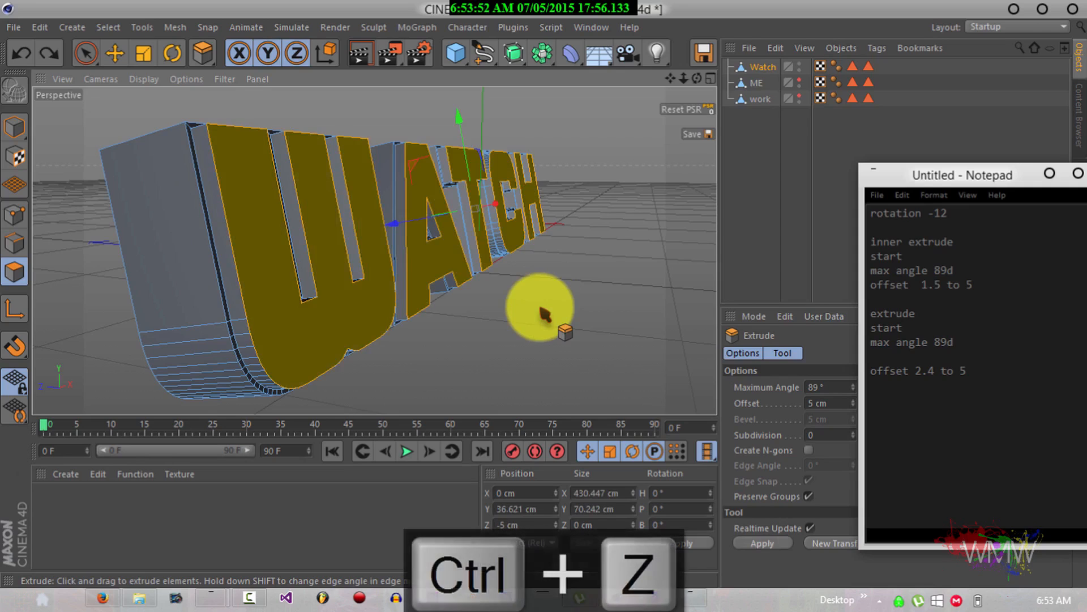
Rotate the extruded front faces of WATCH by about 3.8° in heading around the vertical axis.
key(t)
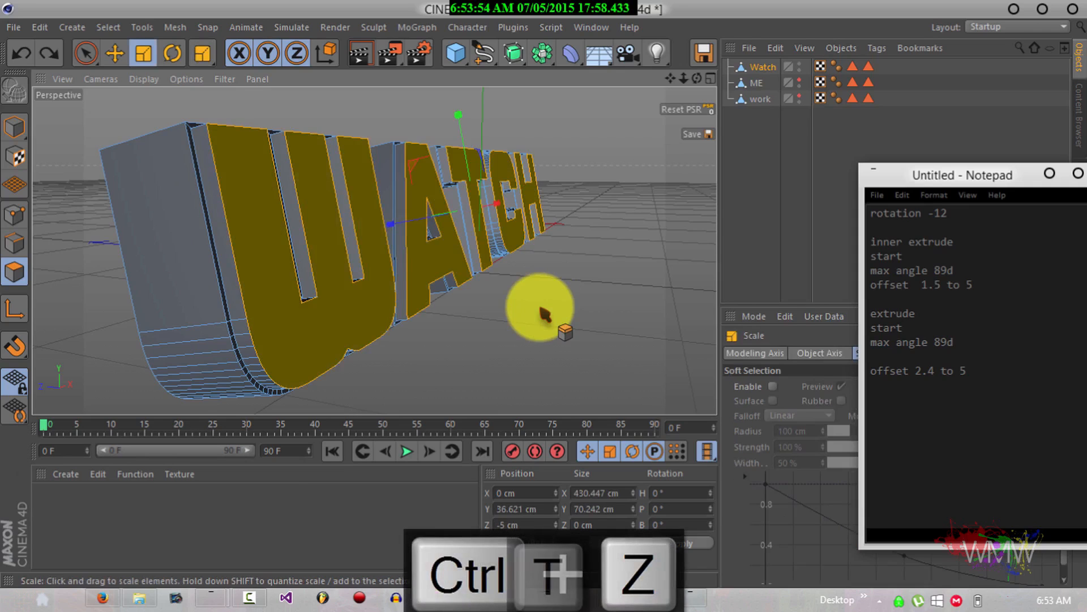
key(r)
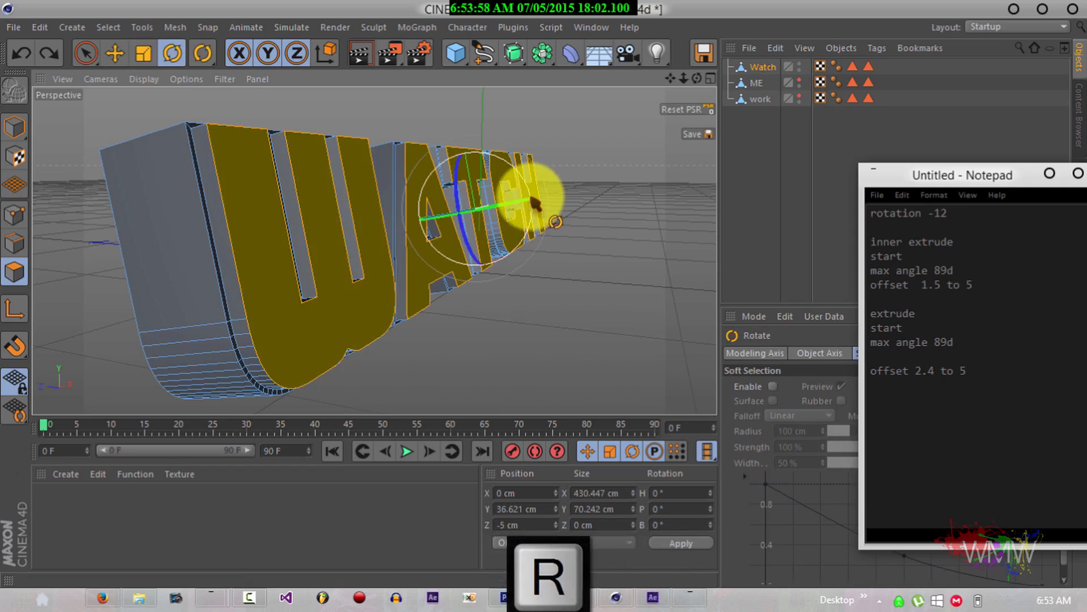
drag(526, 180, 530, 191)
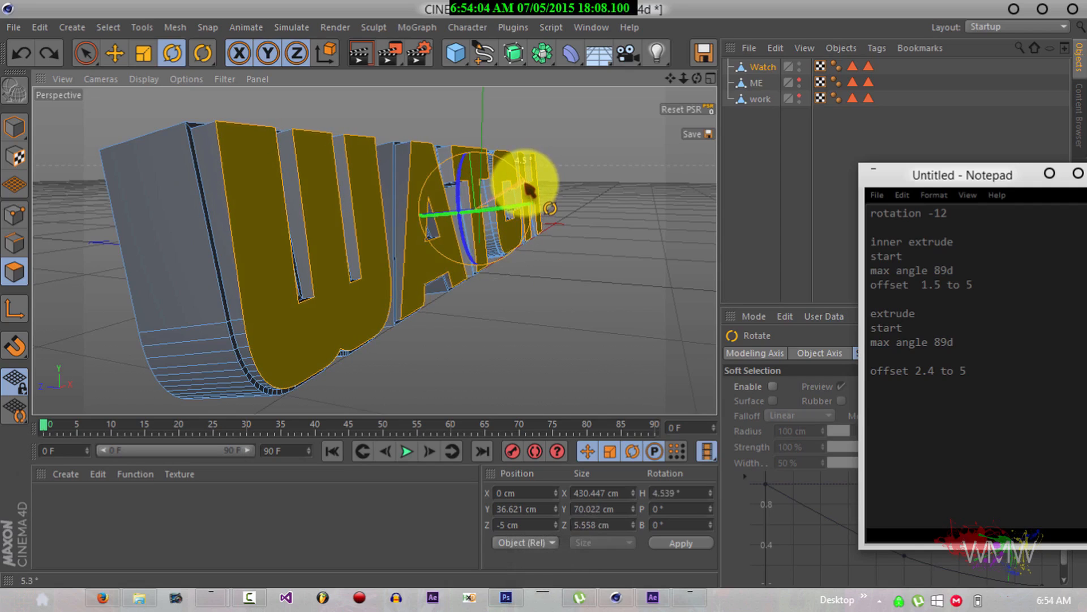
drag(530, 190, 529, 190)
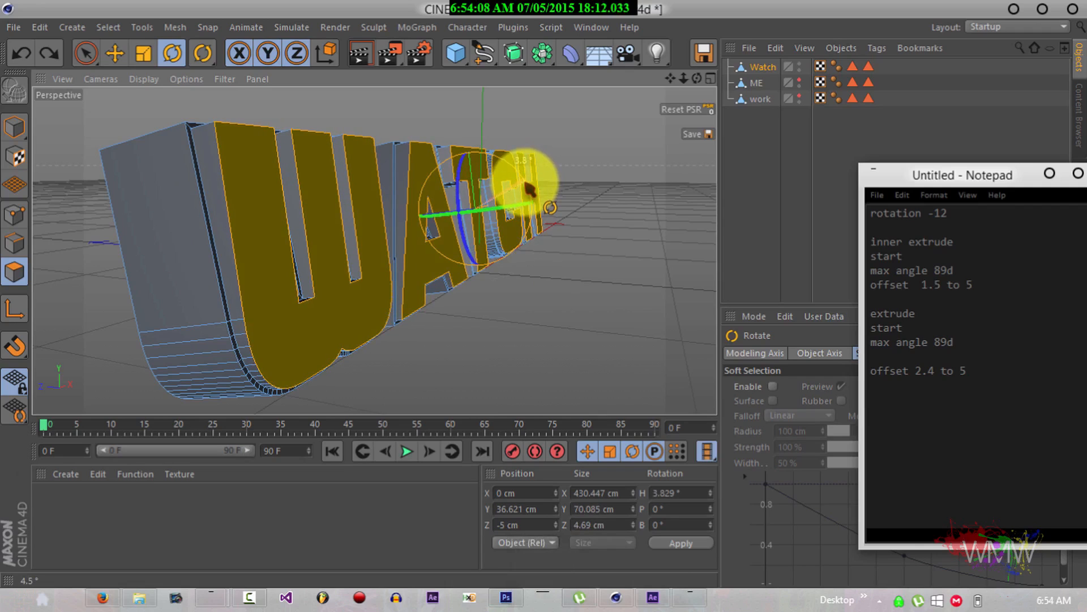
drag(529, 189, 529, 190)
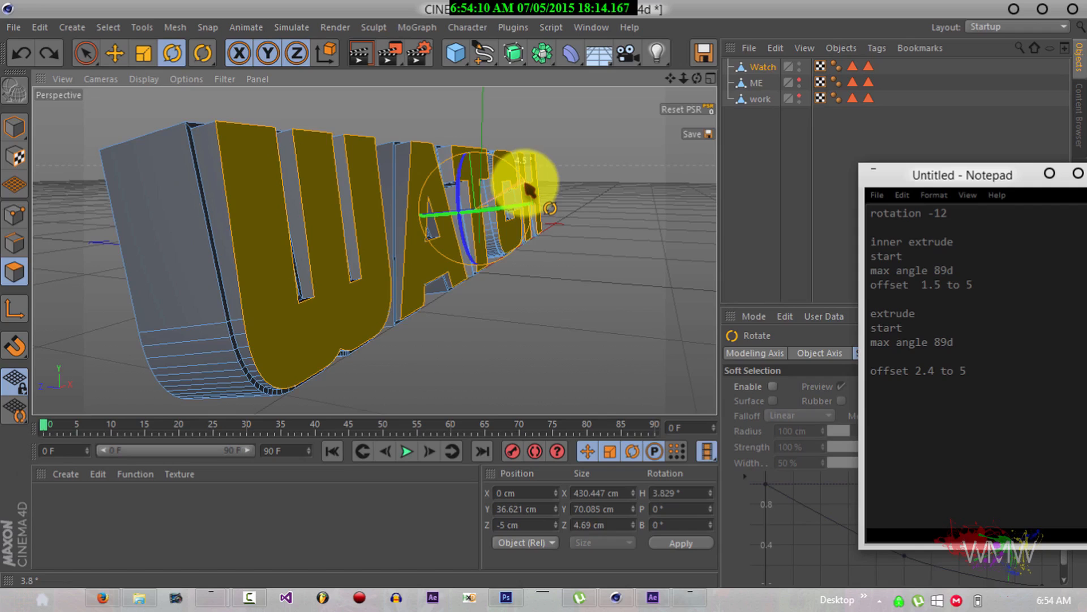
drag(529, 190, 530, 189)
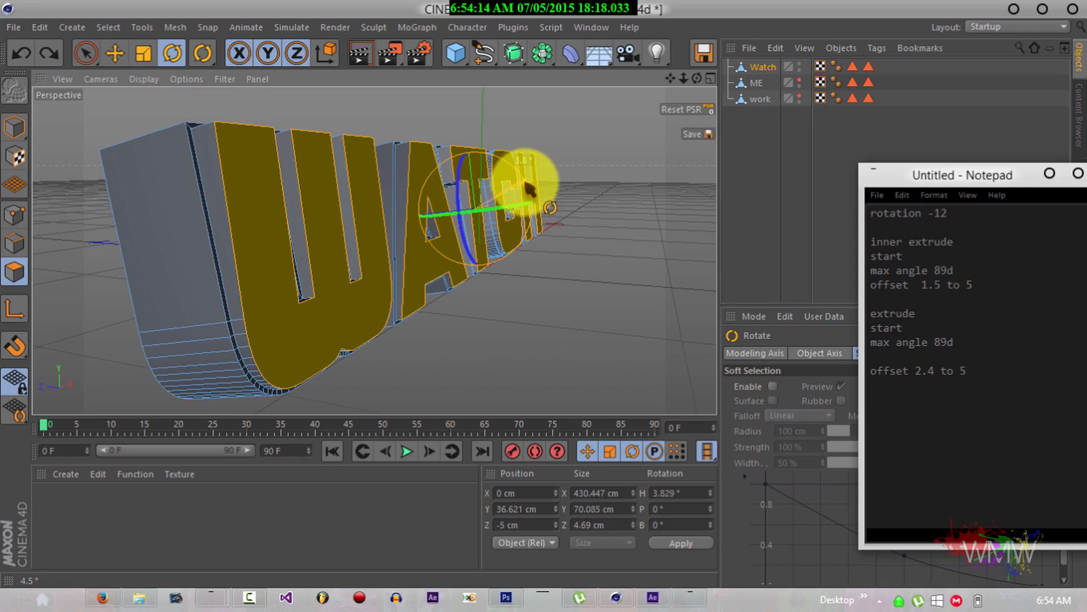
drag(529, 189, 530, 197)
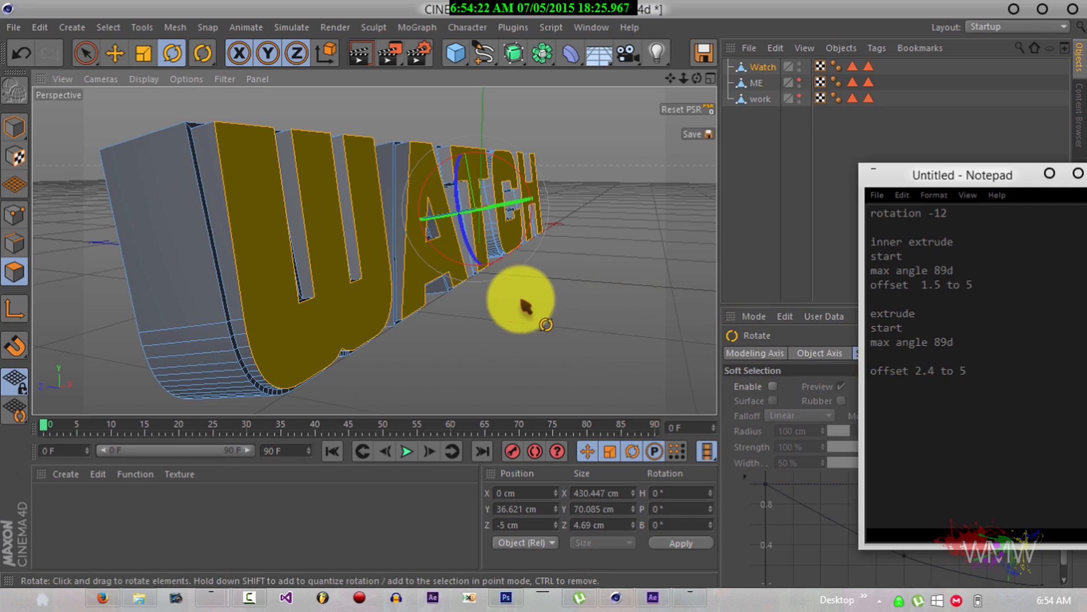
Inset the selected front faces of WATCH by 1.5 cm with Extrude Inner, keeping them selected.
key(m)
key(w)
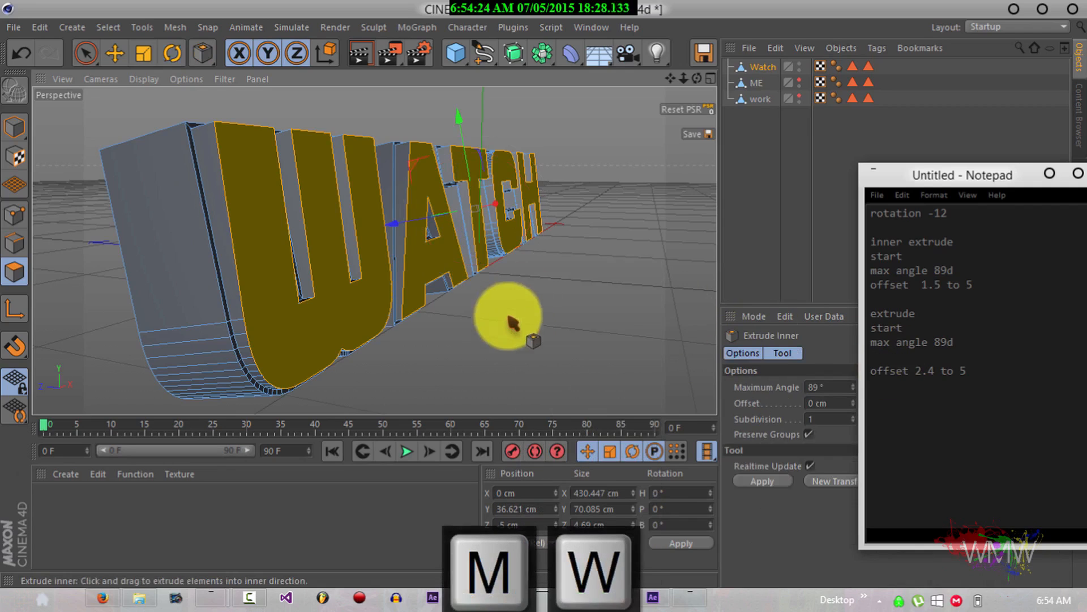
drag(501, 333, 544, 295)
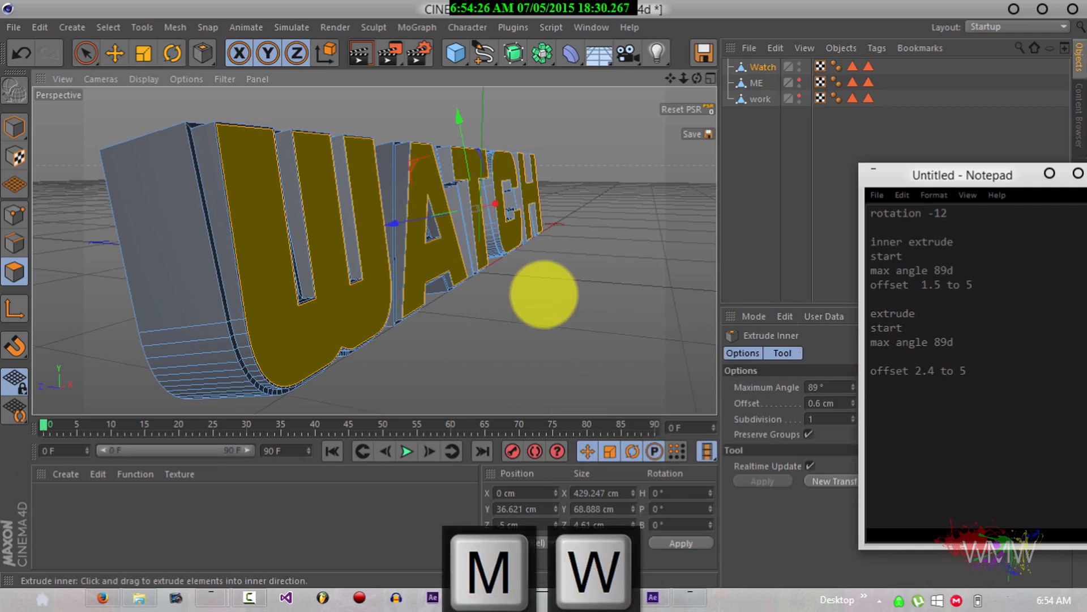
drag(544, 295, 544, 295)
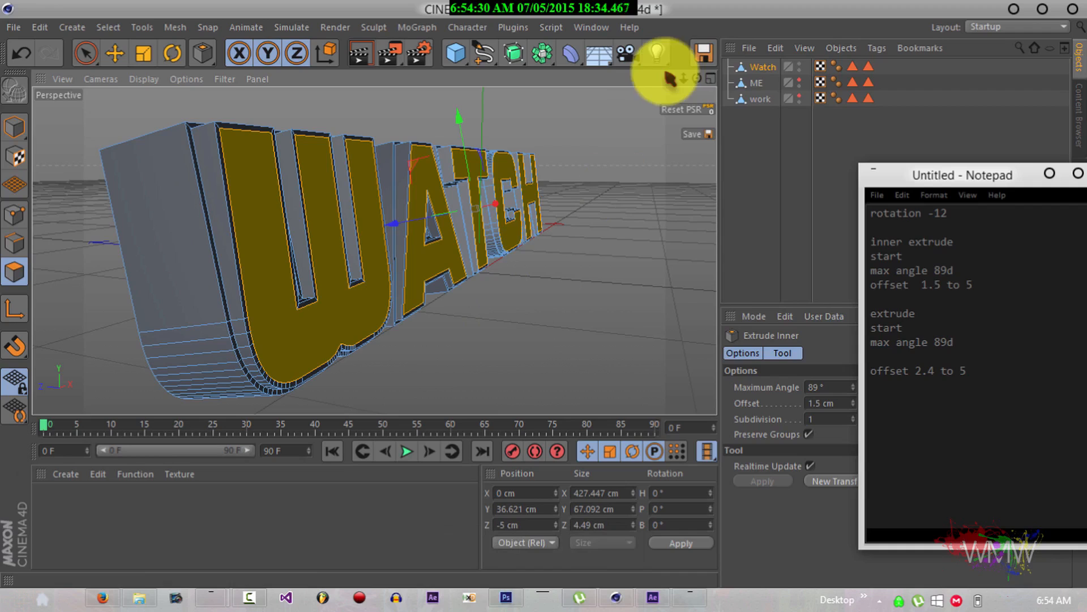
Extrude the inset front faces of WATCH by another 5 cm, keeping them selected.
key(d)
drag(559, 322, 545, 294)
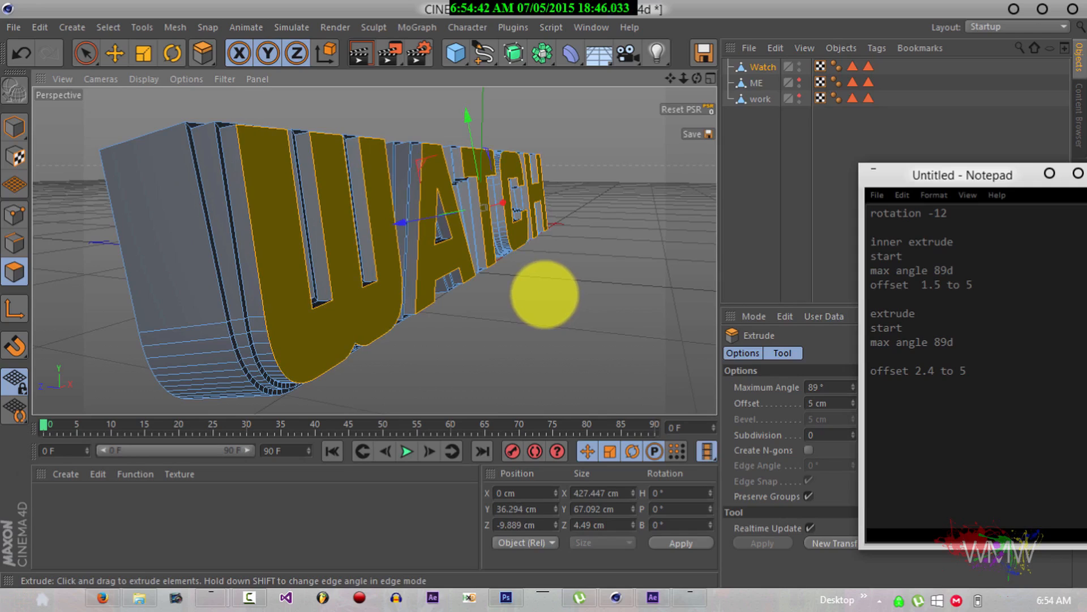
drag(545, 295, 561, 324)
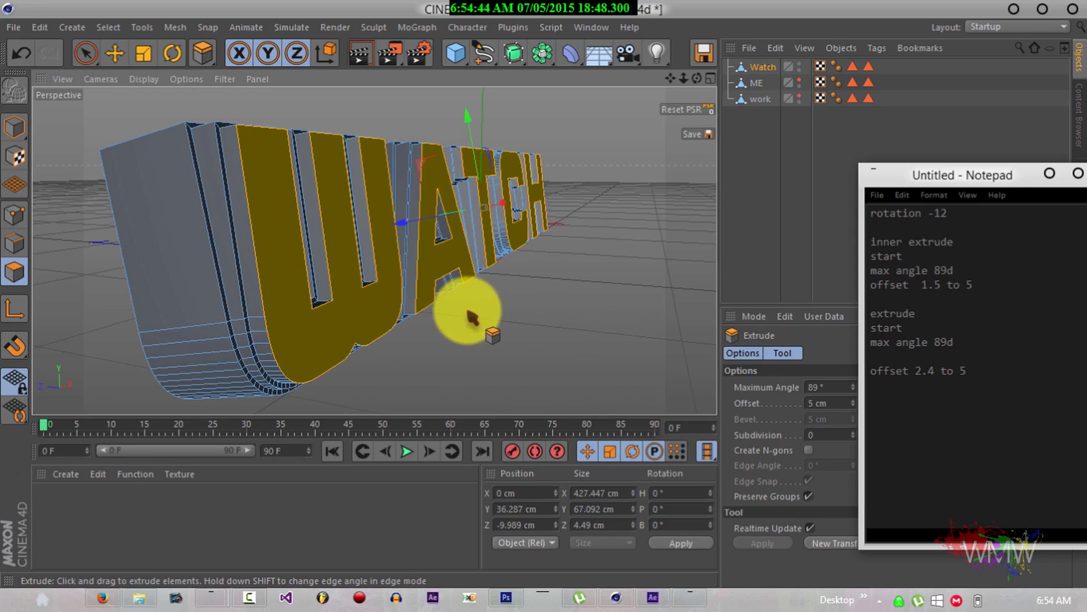
Rotate the newly extruded front faces of WATCH in pitch, tilting their upper edges forward.
key(r)
key(r)
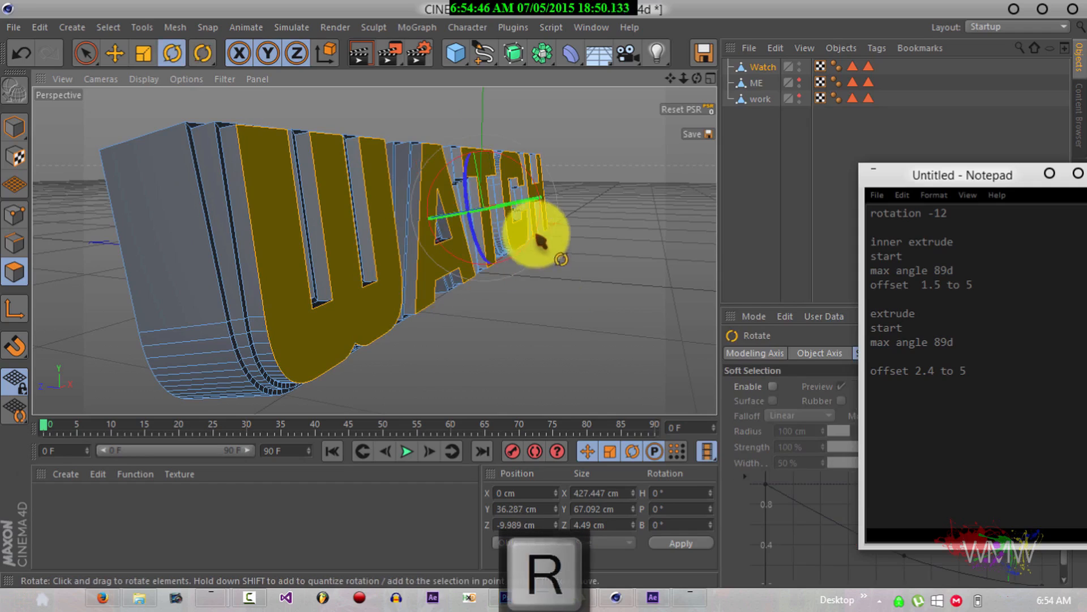
mouse_move(538, 187)
mouse_down()
mouse_move(544, 198)
mouse_move(534, 189)
mouse_up()
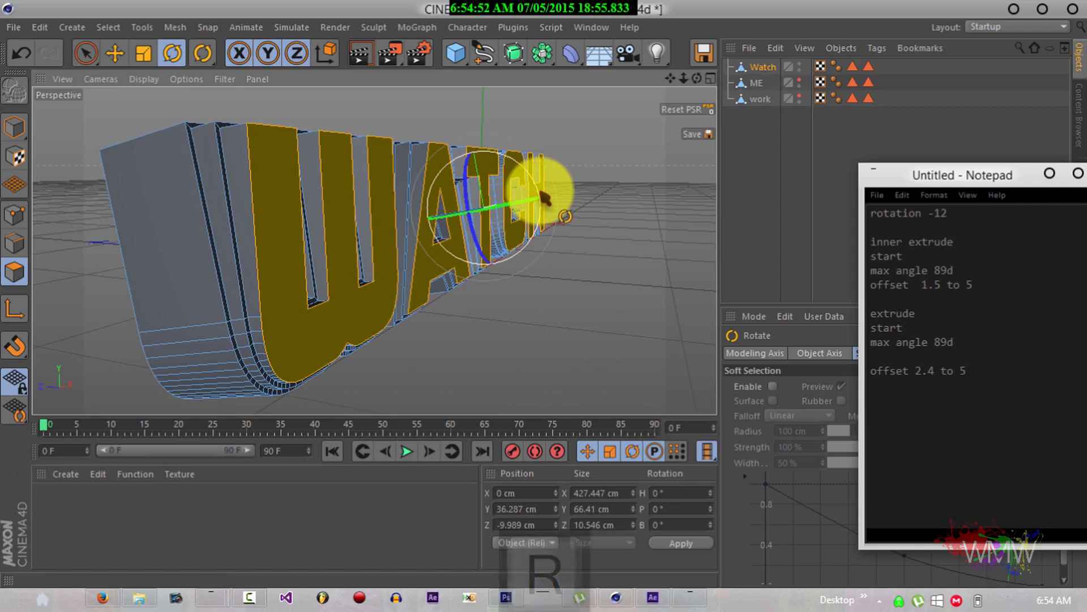
Apply a further 1.5 cm inner extrude to the tilted front faces of WATCH.
key(m)
key(w)
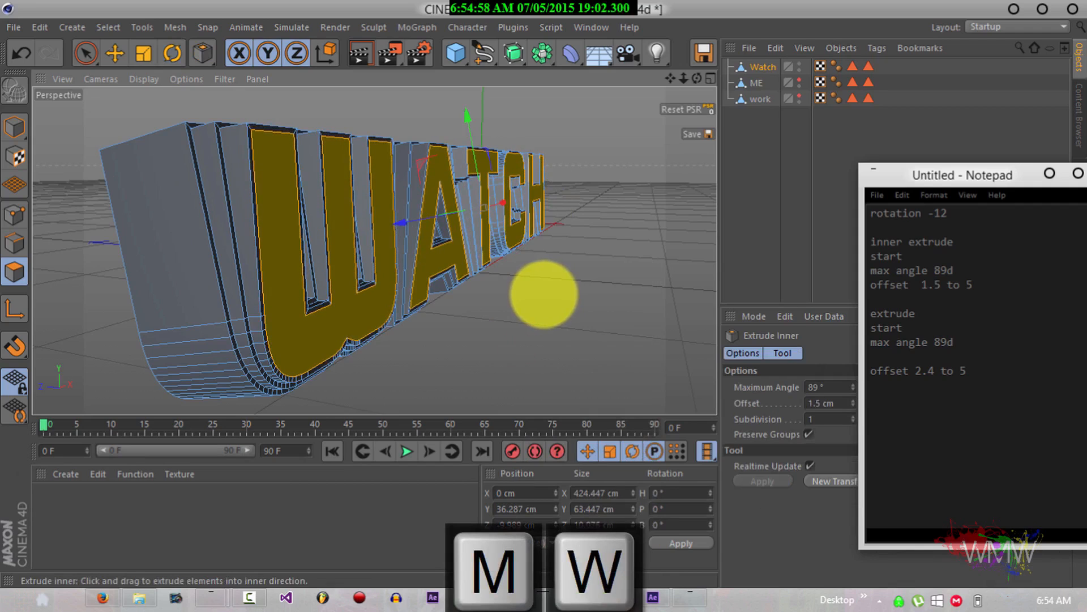
drag(697, 78, 550, 292)
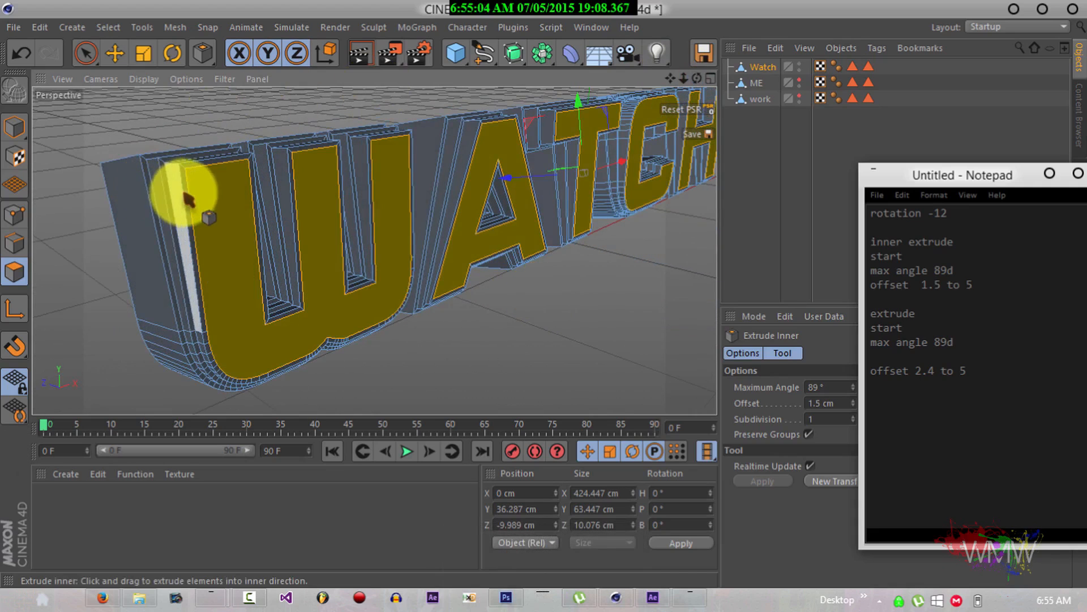
shift+click(342, 272)
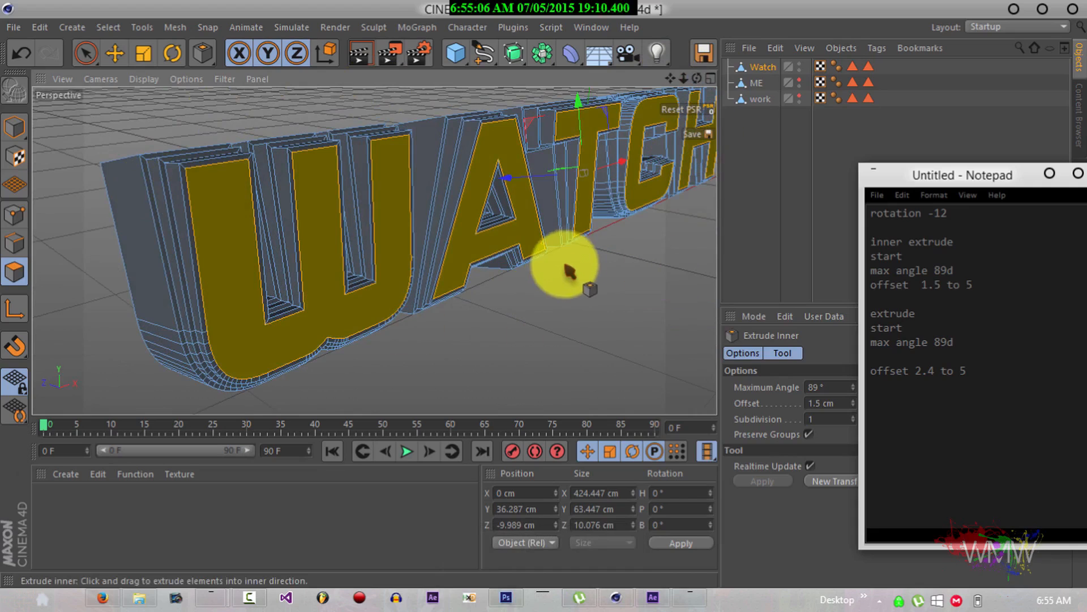
Extrude the front faces of WATCH by a final 3 cm and deselect them.
key(d)
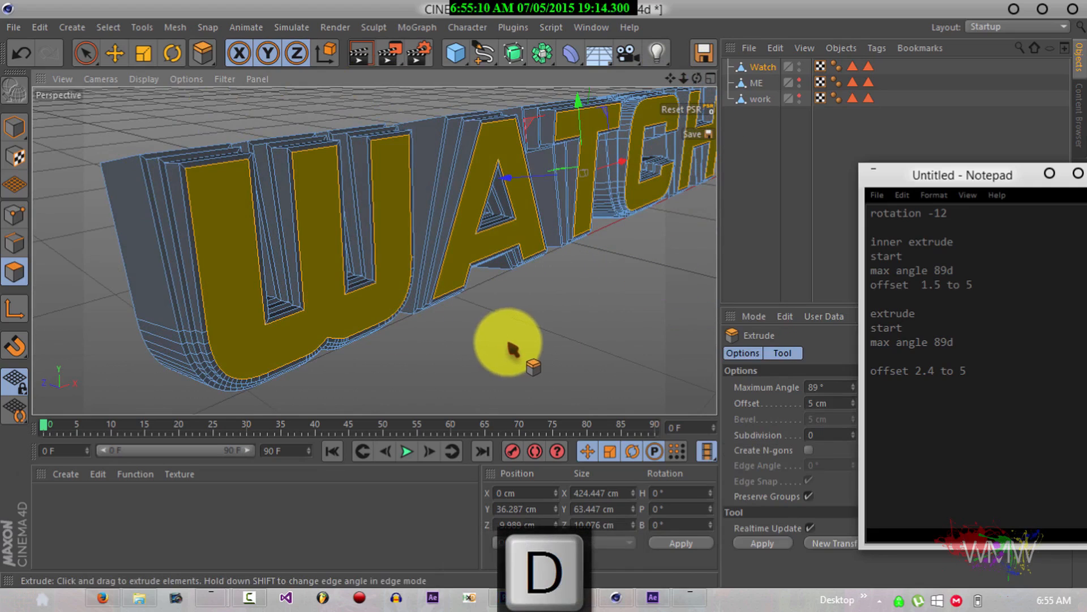
drag(513, 342, 545, 295)
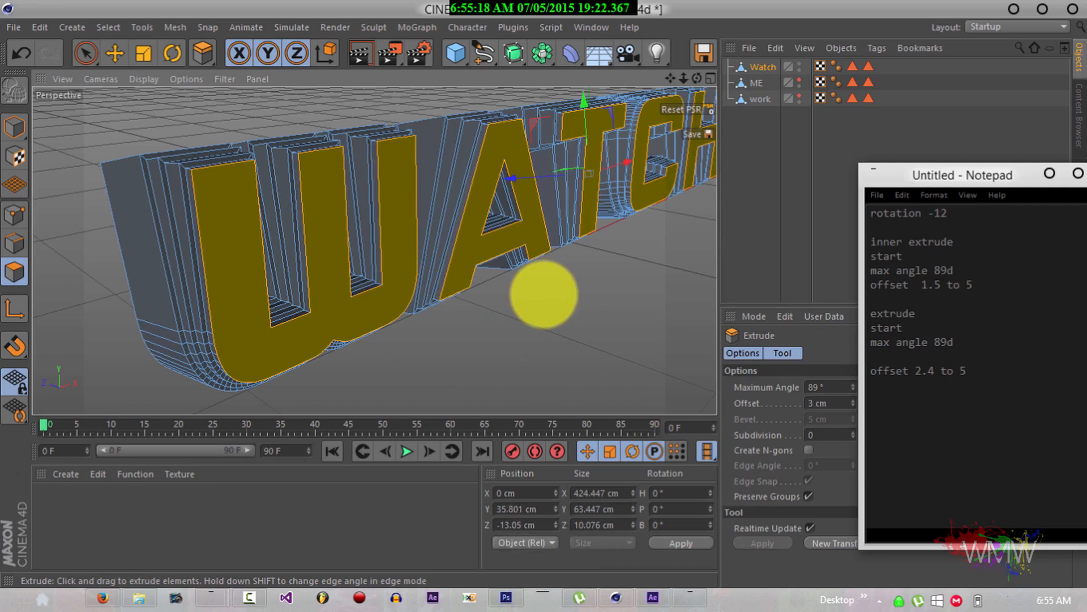
click(544, 294)
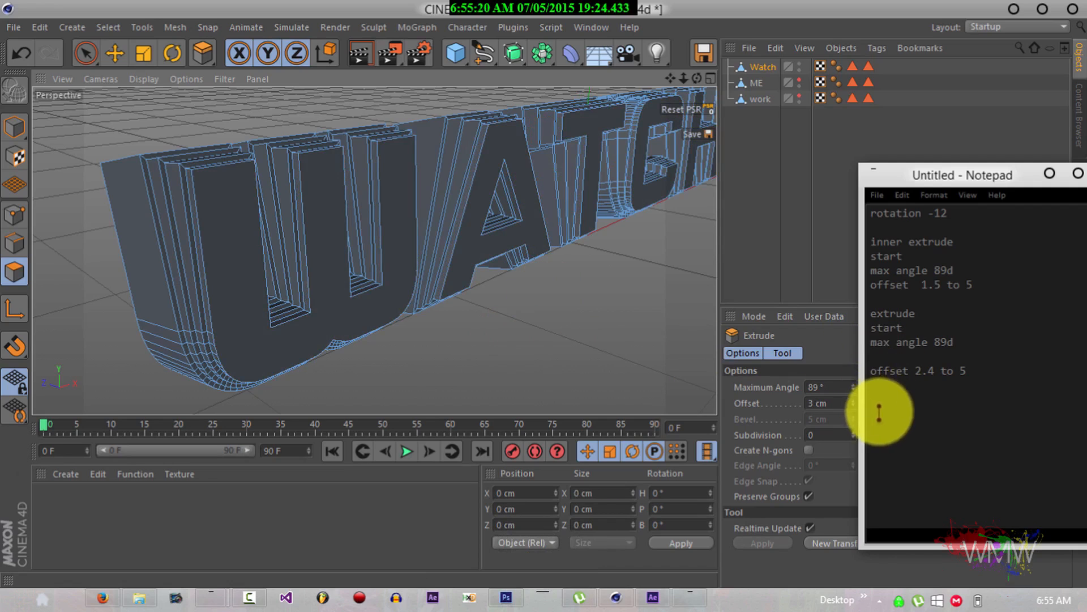
Add the line "final extrude 3.0" below the extrude offset in the Notepad notes.
click(899, 402)
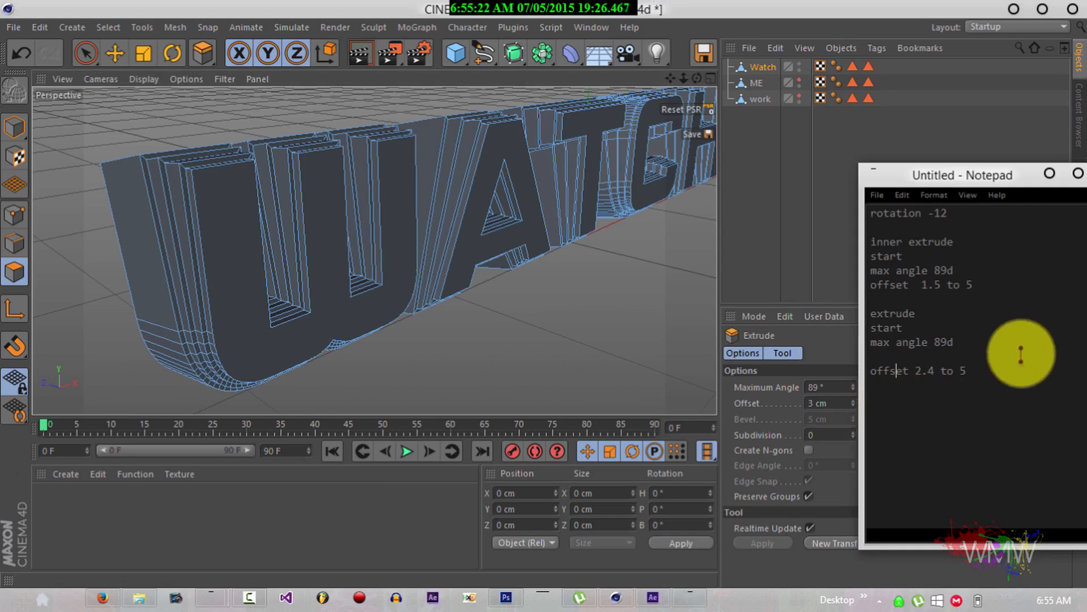
click(994, 386)
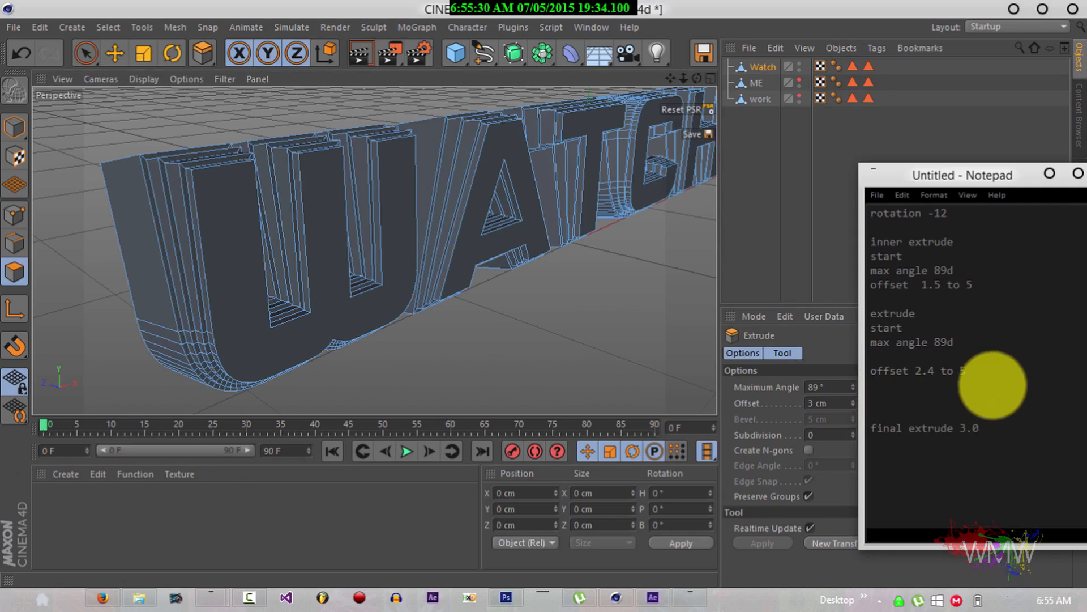
Hide the Watch object in the editor, make the ME object visible and select it.
drag(697, 78, 544, 291)
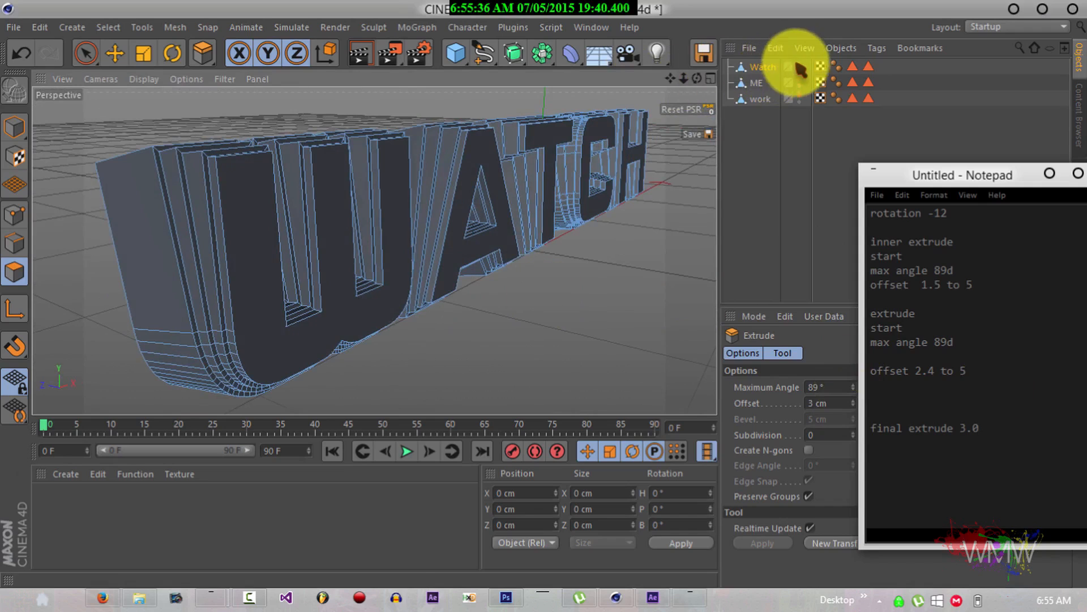
click(762, 84)
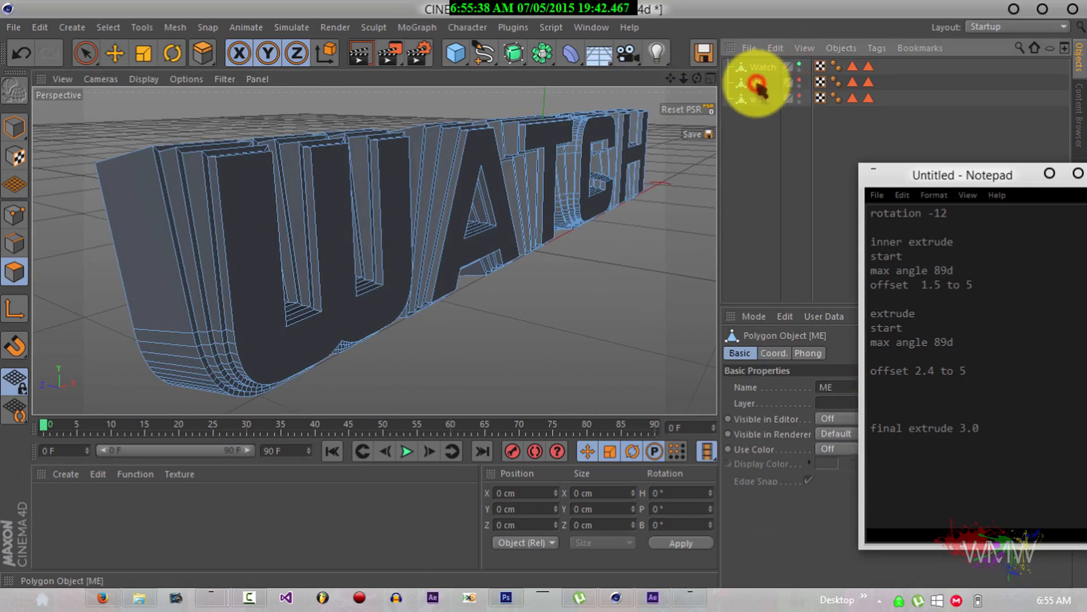
click(801, 66)
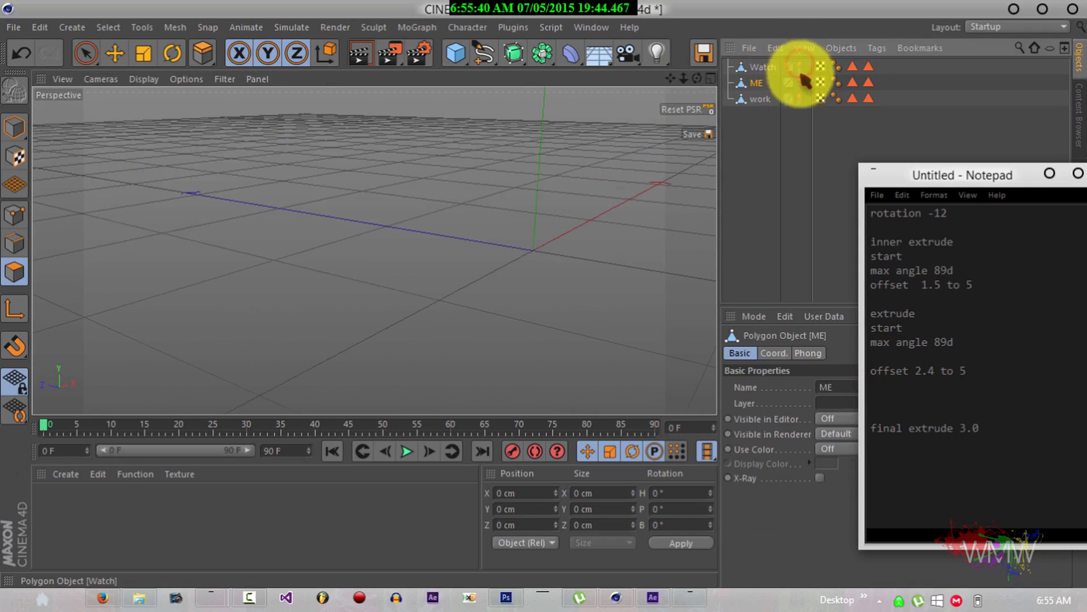
click(801, 83)
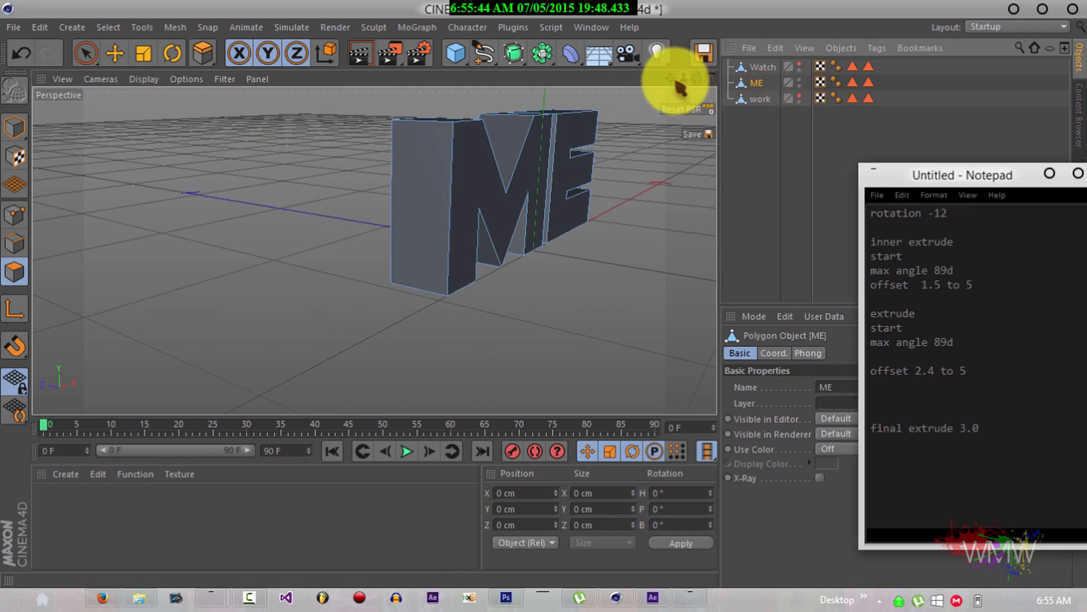
drag(531, 303, 545, 294)
click(757, 83)
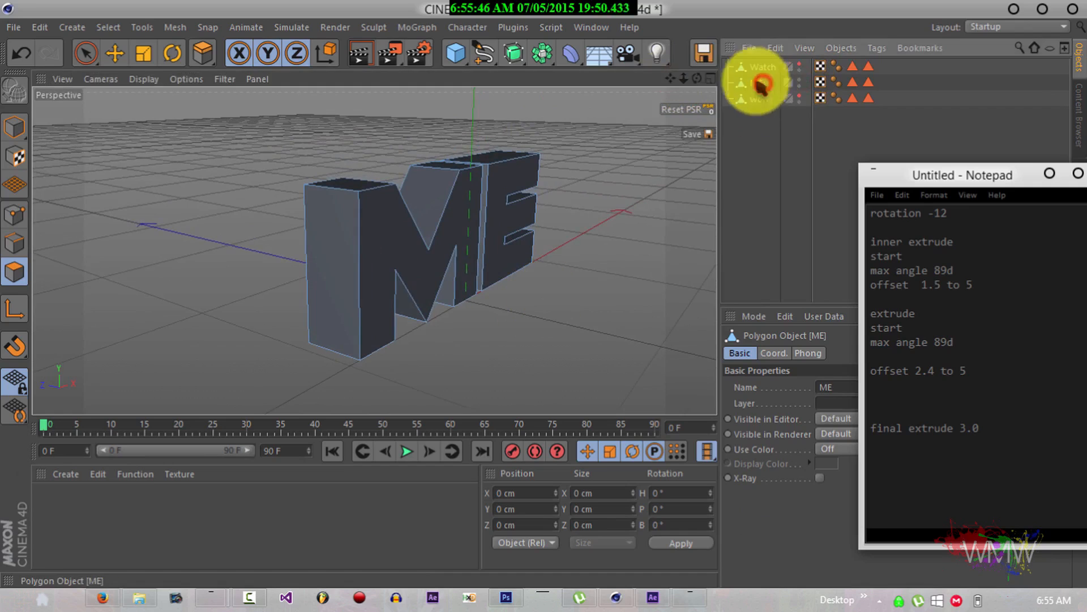
Rotate the whole ME object in model mode and set its pitch to -12°.
click(173, 53)
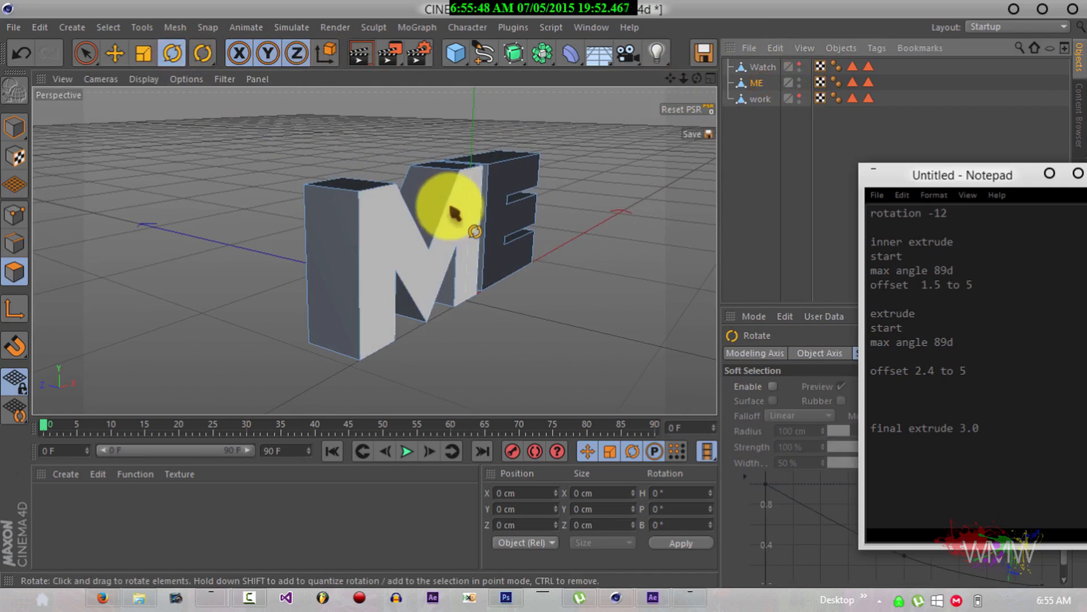
click(14, 127)
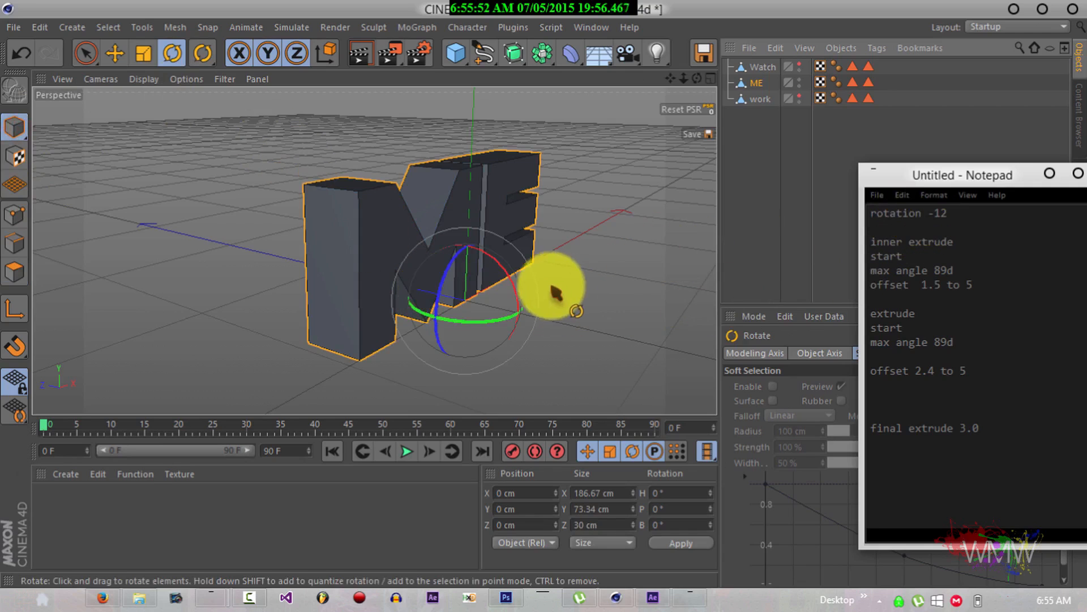
drag(514, 287, 508, 271)
click(692, 508)
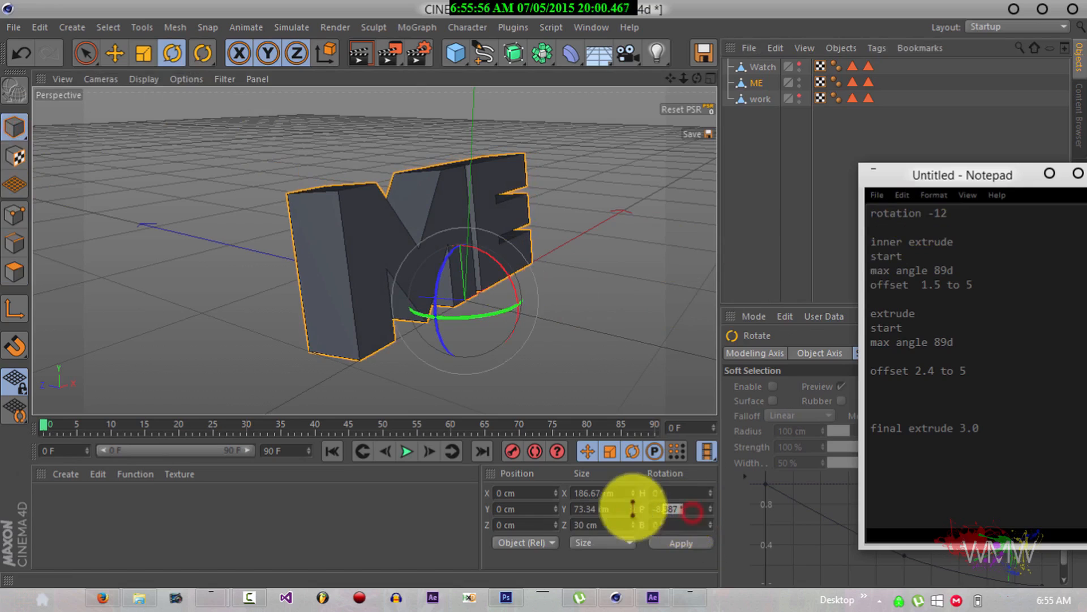
key(Return)
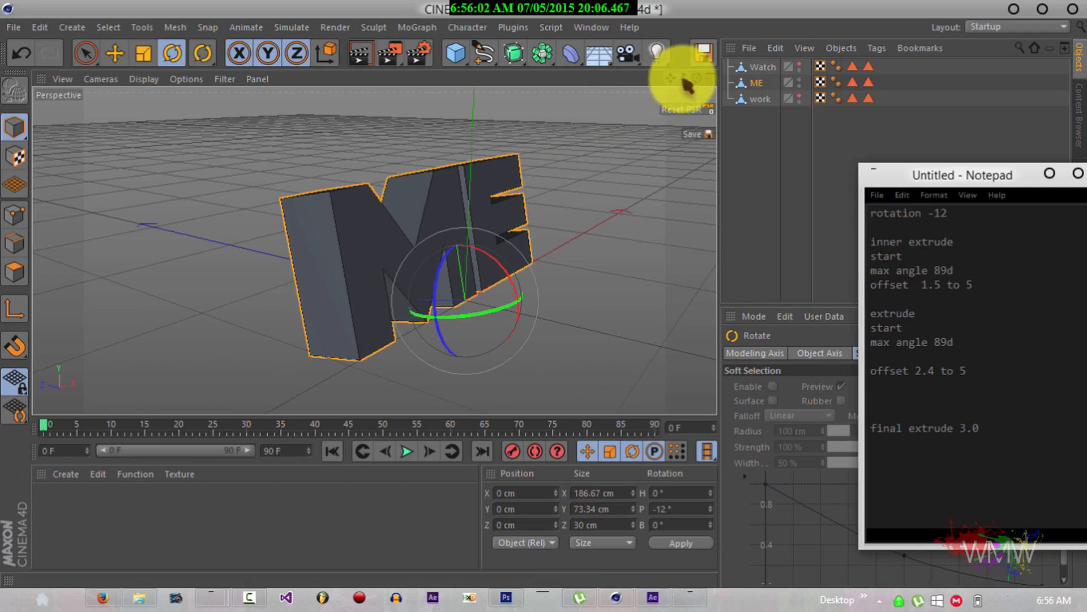
Activate Extrude Inner in polygon mode and select the front faces of both ME letters.
drag(685, 77, 545, 288)
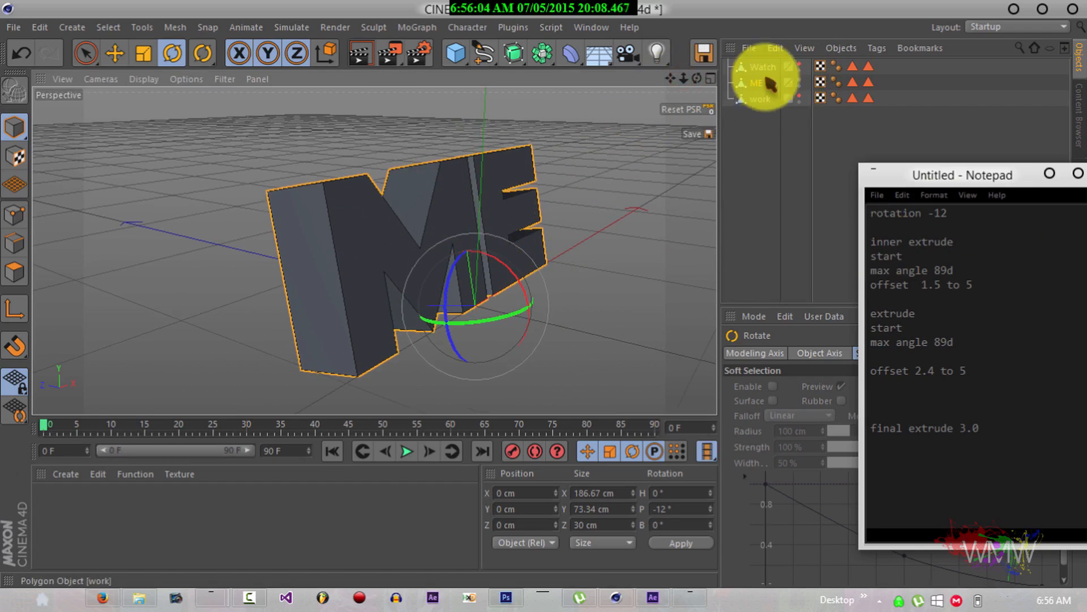
key(s)
click(758, 86)
key(s)
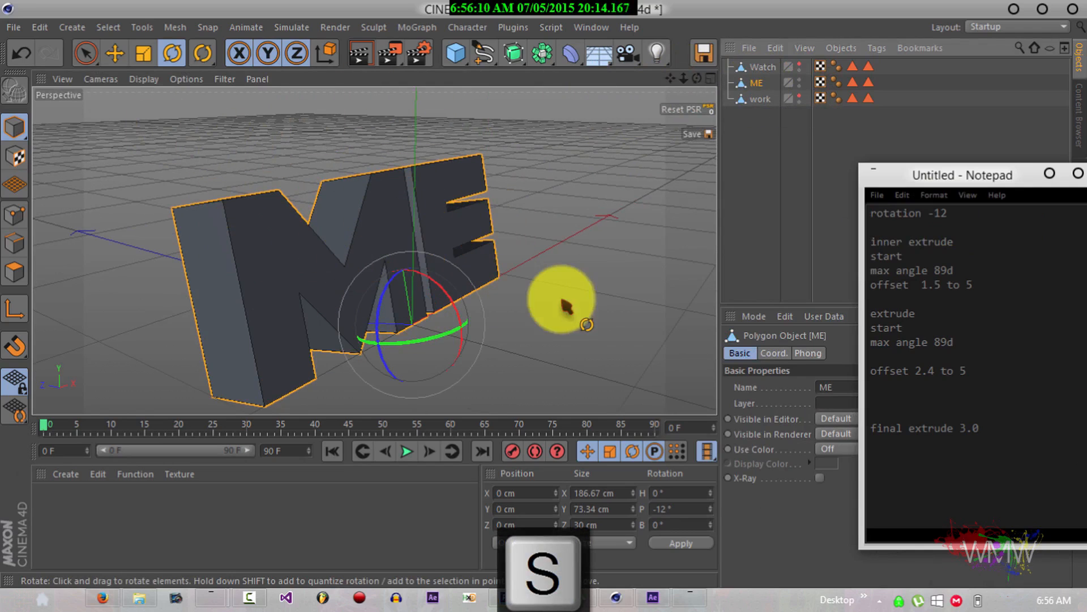
key(m)
key(w)
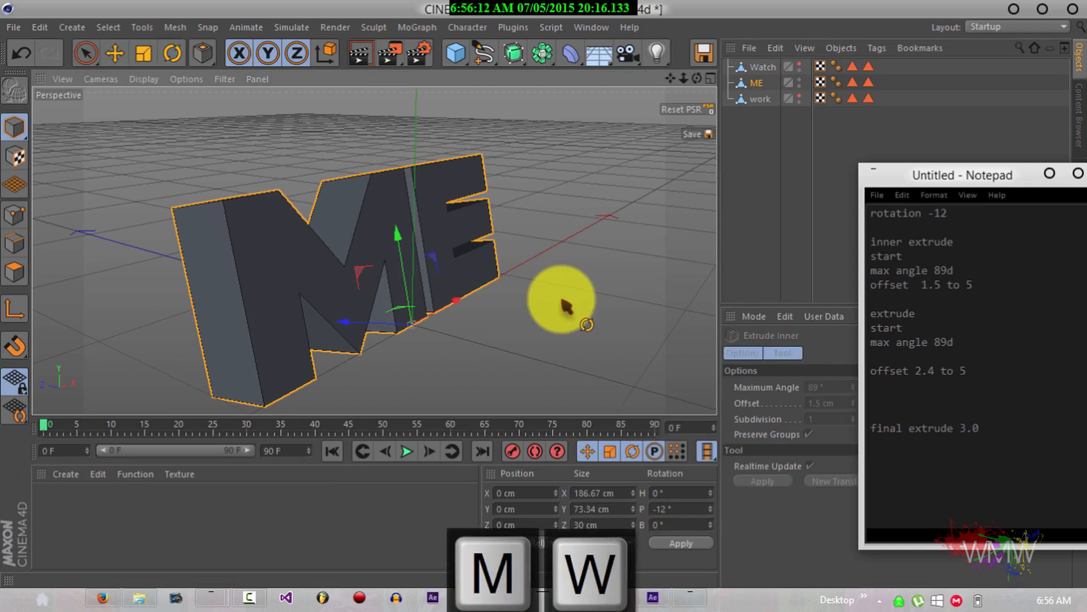
click(14, 271)
shift+click(291, 261)
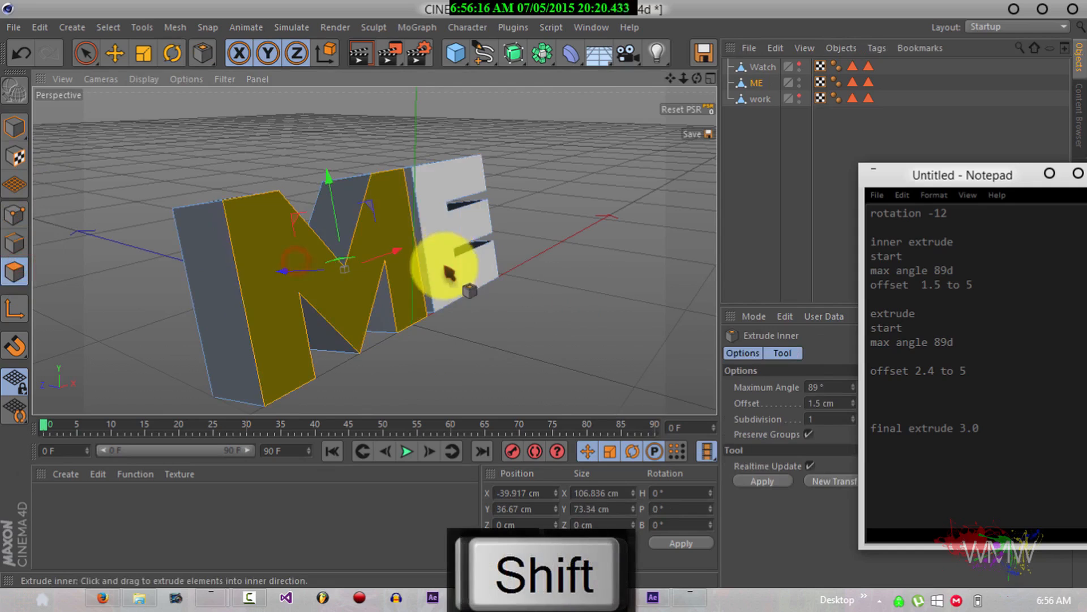
shift+click(440, 248)
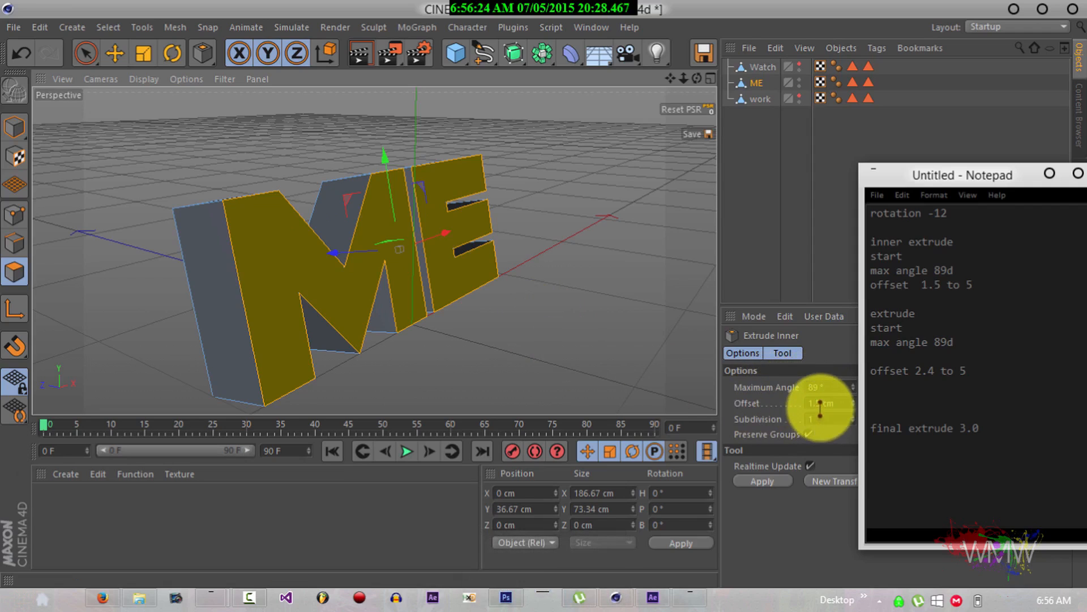
Try a 1.5 cm inner extrude on the front faces of ME and undo it.
drag(548, 356, 544, 296)
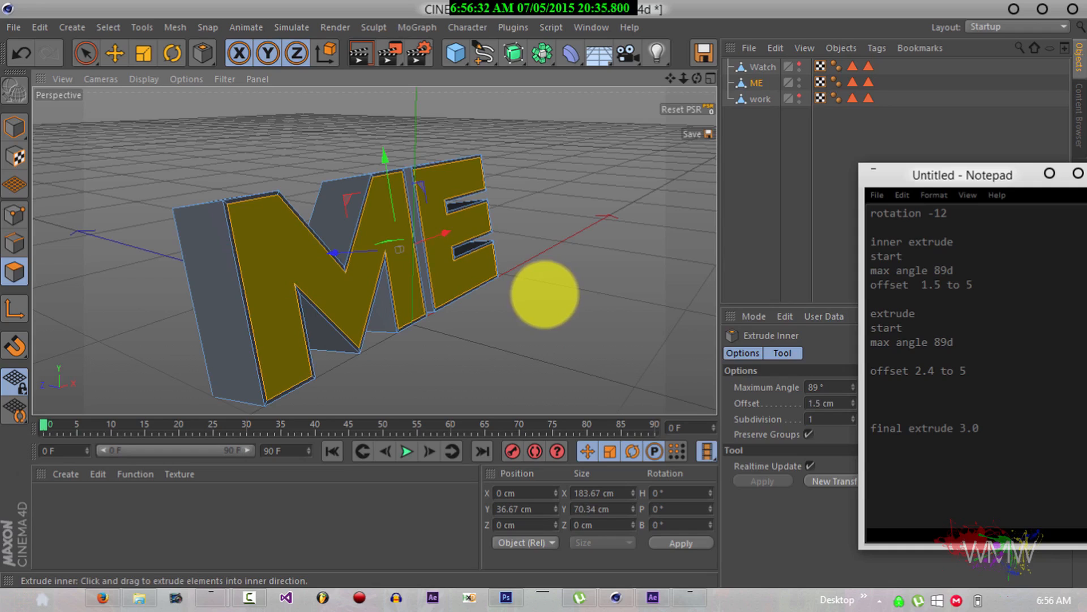
click(547, 354)
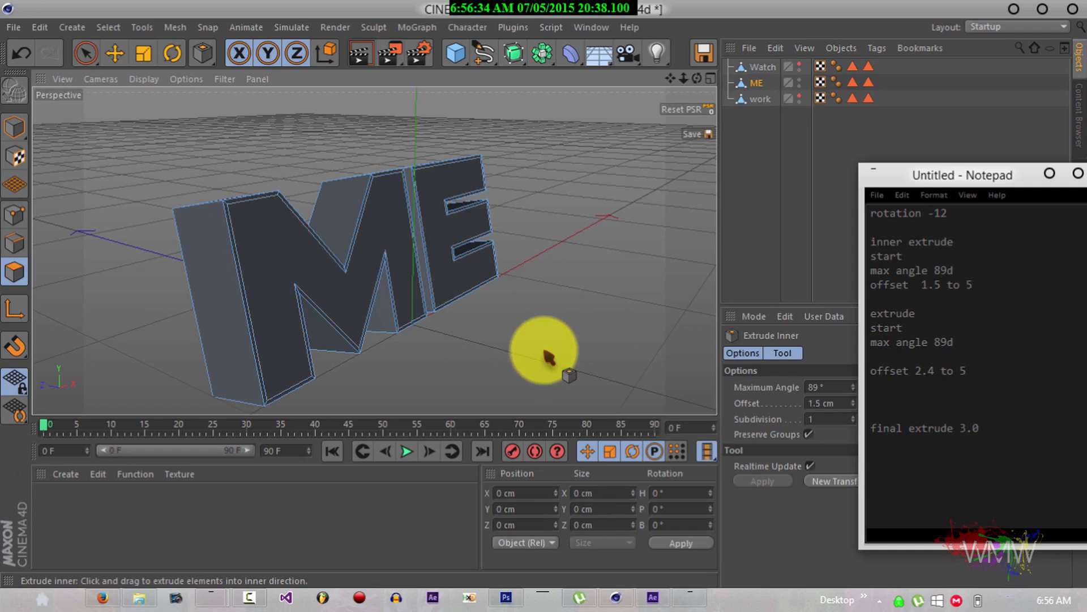
key(ctrl+z)
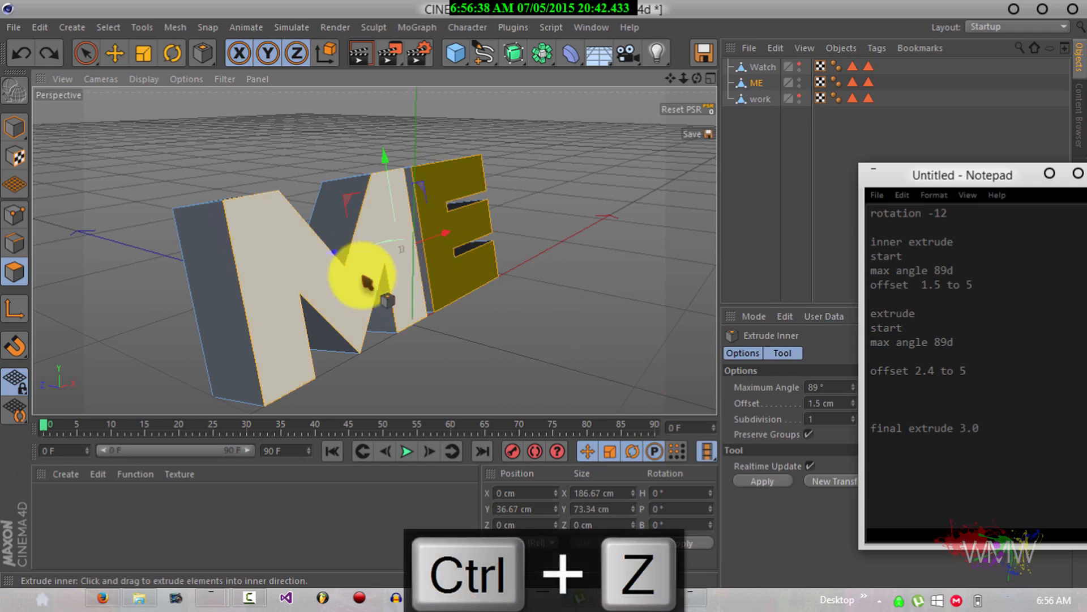
Inset the front faces of ME by 1.5 cm with Extrude Inner, keeping them selected.
drag(576, 349, 545, 295)
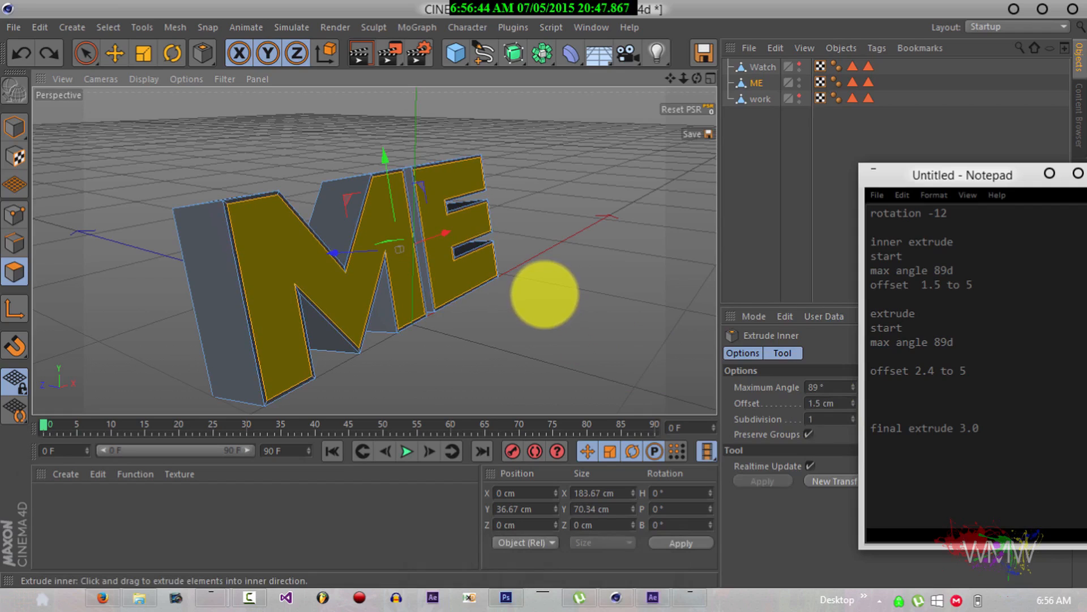
drag(545, 295, 578, 349)
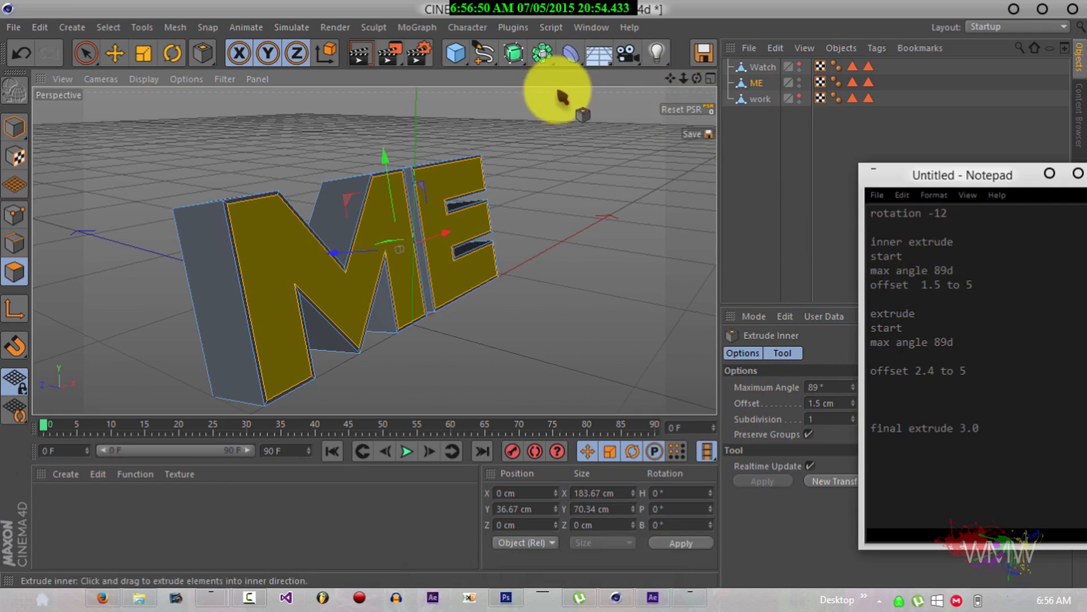
Extrude the selected front faces of both ME letters by 5 cm with a maximum angle of 89°.
drag(684, 78, 545, 294)
drag(672, 77, 544, 291)
key(d)
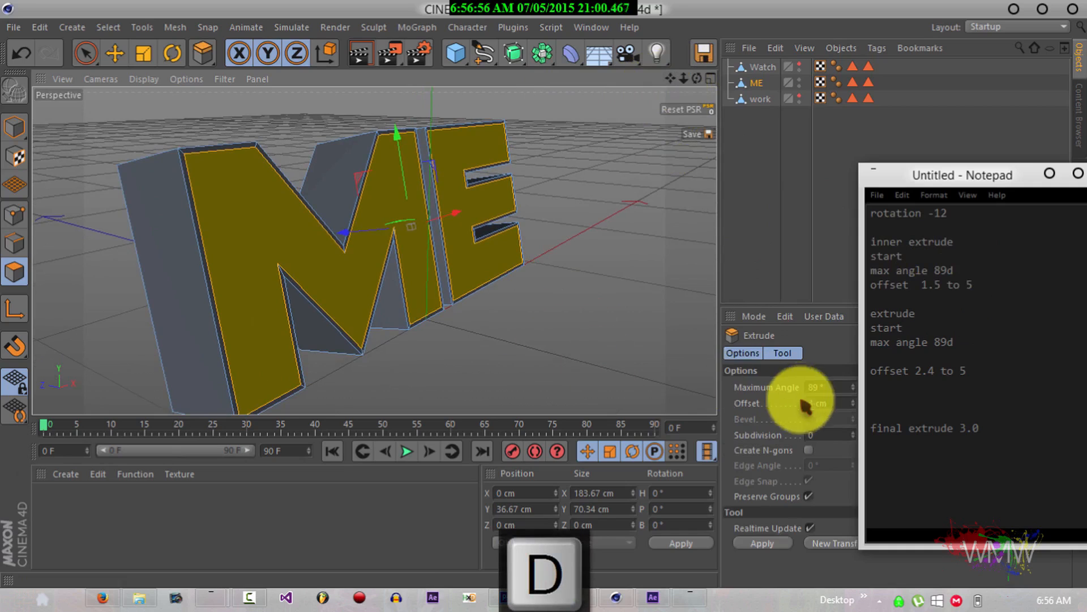
drag(521, 326, 544, 294)
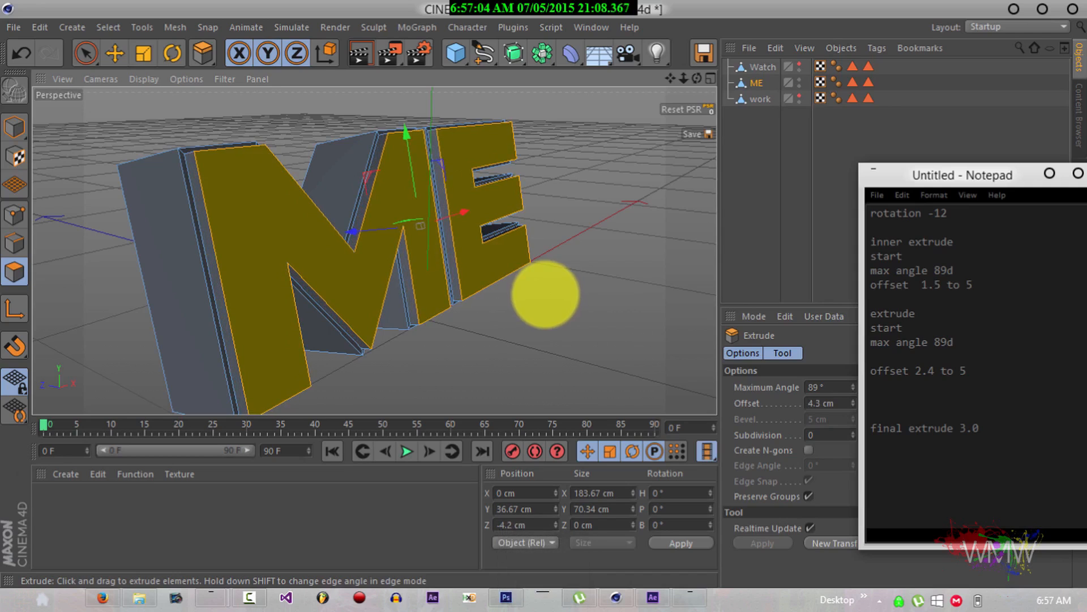
drag(544, 294, 545, 294)
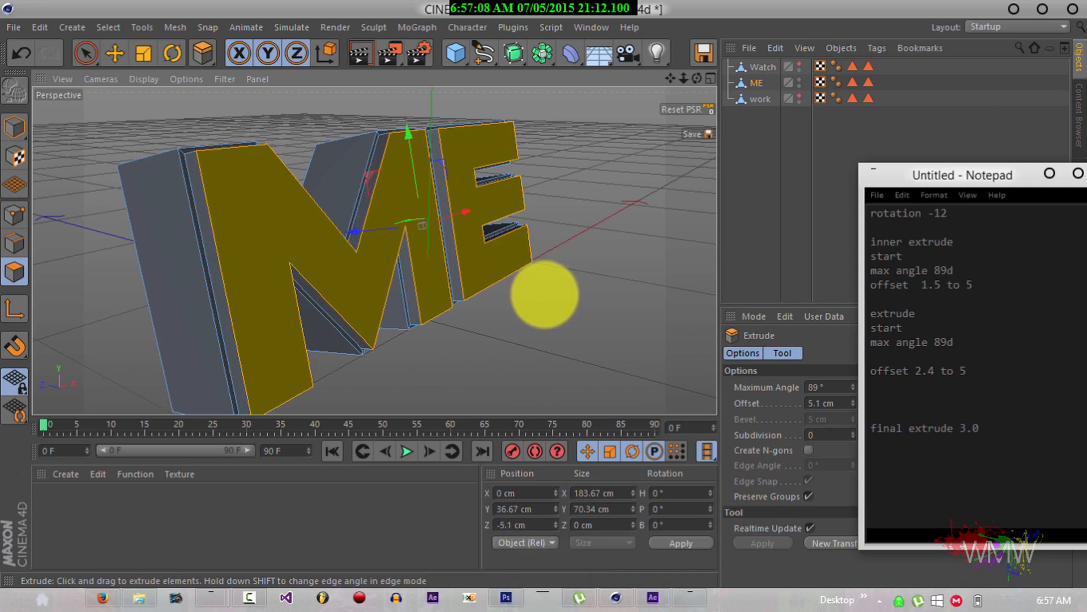
drag(544, 294, 544, 294)
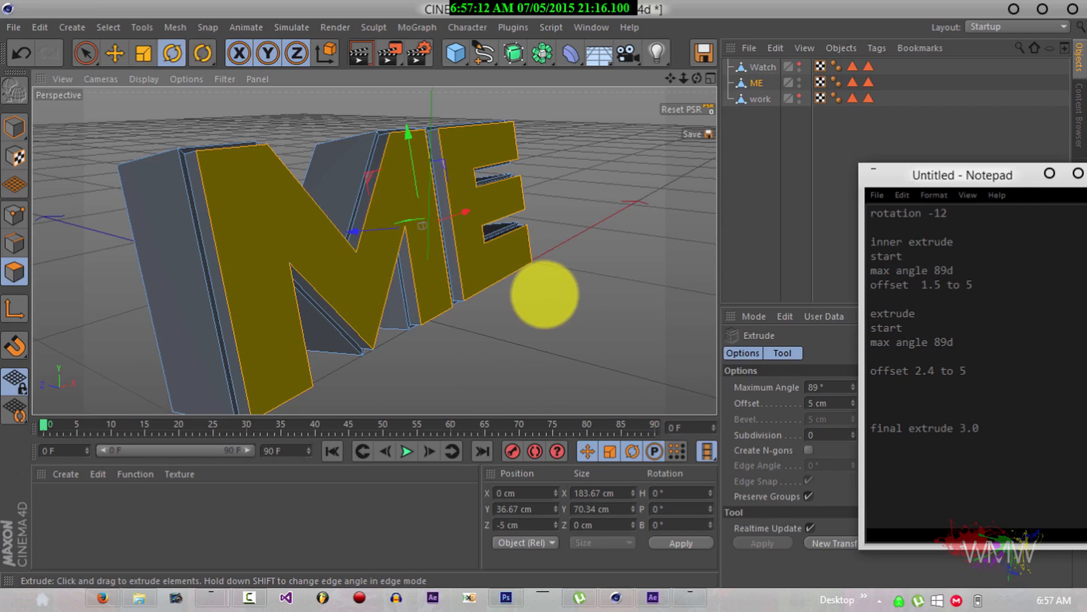
Tilt the extruded ME front faces slightly forward about the horizontal axis and inset them by 1.5 cm with Extrude Inner.
key(r)
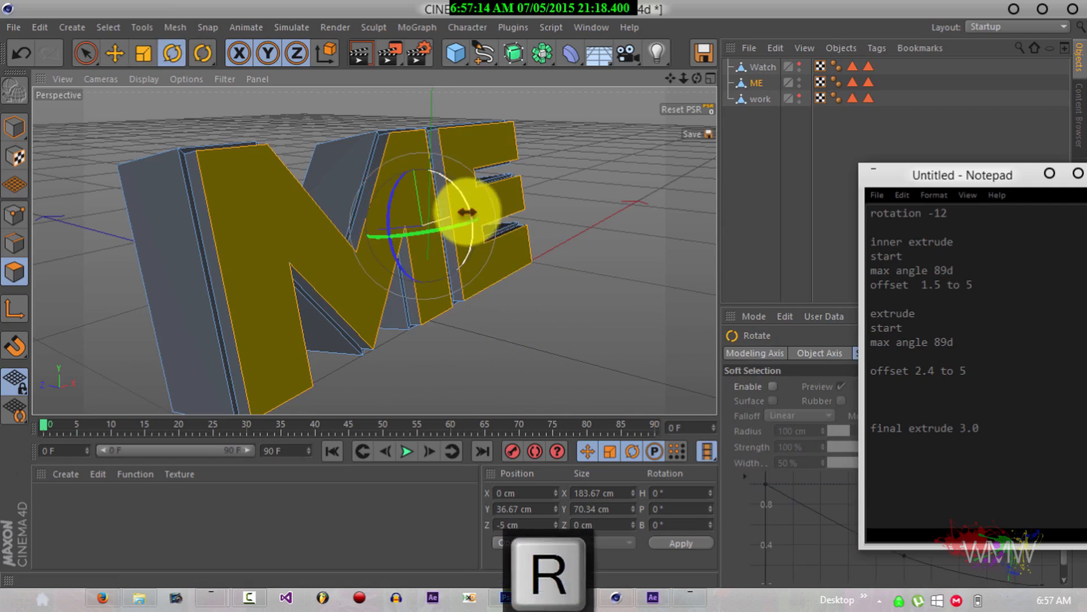
drag(474, 218, 477, 226)
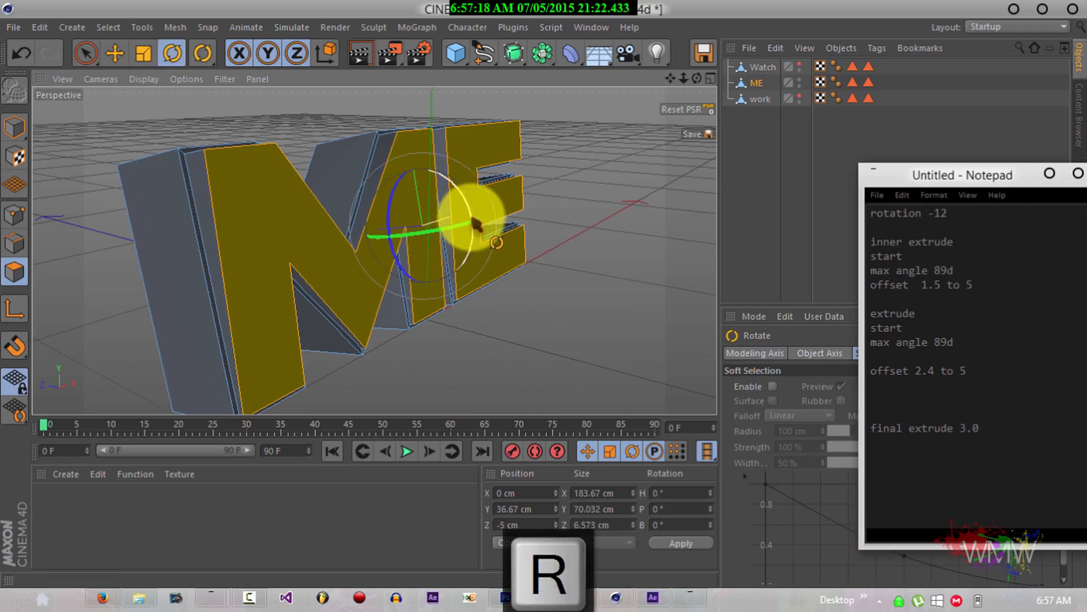
key(m)
key(w)
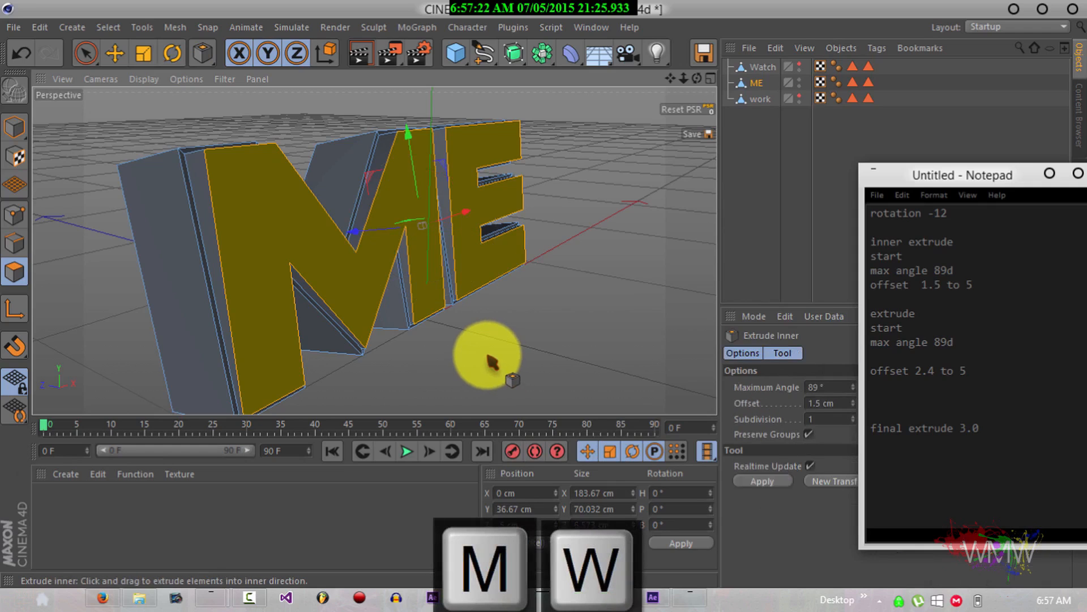
mouse_move(486, 356)
mouse_down()
mouse_move(544, 293)
mouse_move(490, 361)
mouse_up()
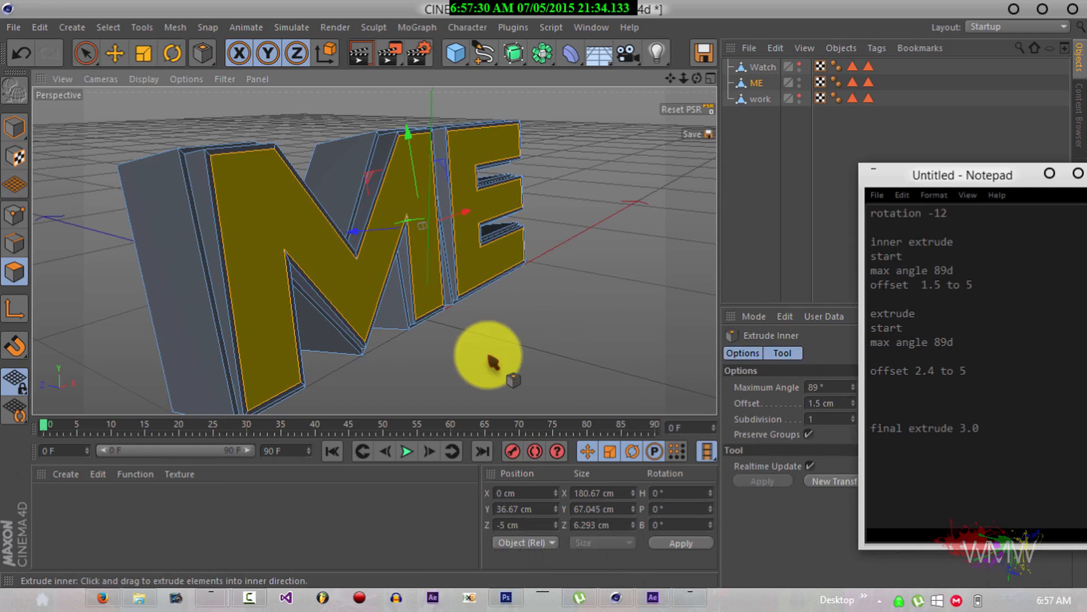
Extrude the inset ME front faces by 5 cm, undoing the first attempt and repeating it.
key(d)
drag(491, 361, 544, 294)
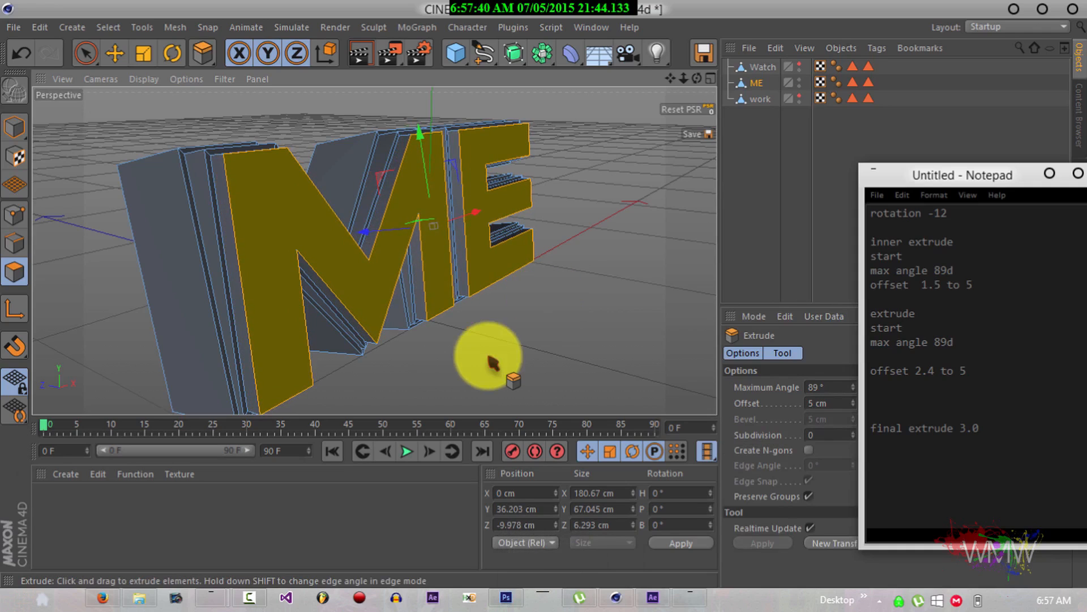
key(ctrl+z)
drag(488, 356, 545, 294)
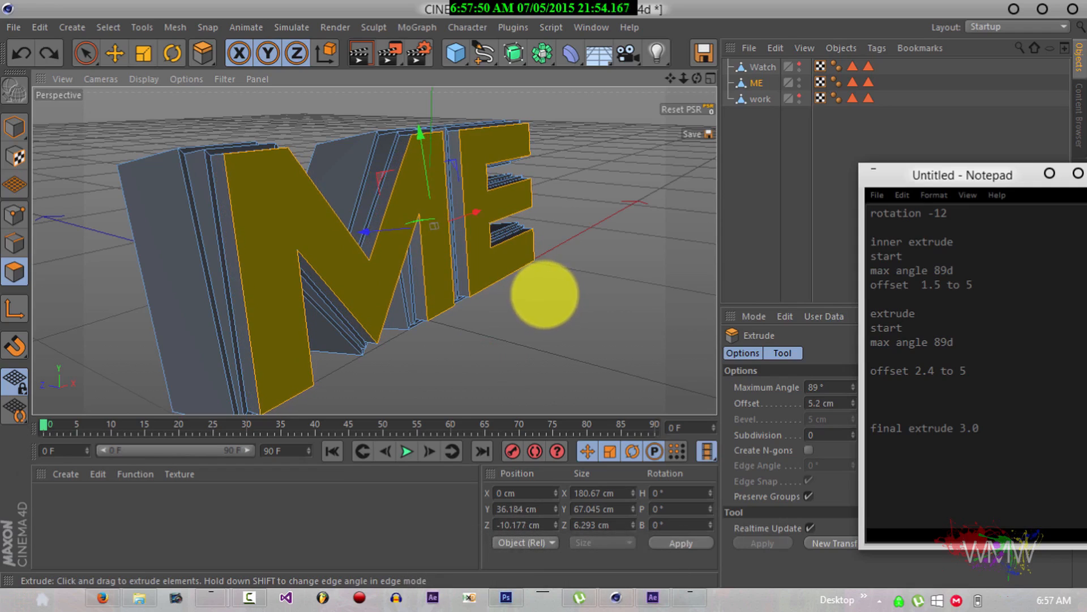
drag(544, 294, 496, 363)
Tilt the new ME front faces slightly further forward and apply another 1.5 cm inner extrude.
key(r)
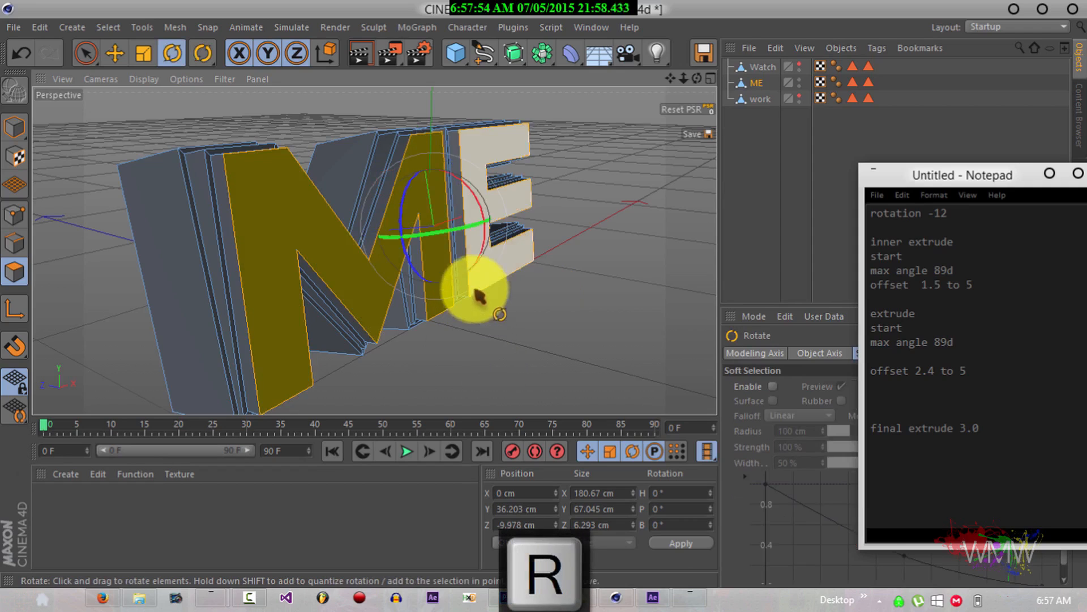
drag(480, 209, 481, 209)
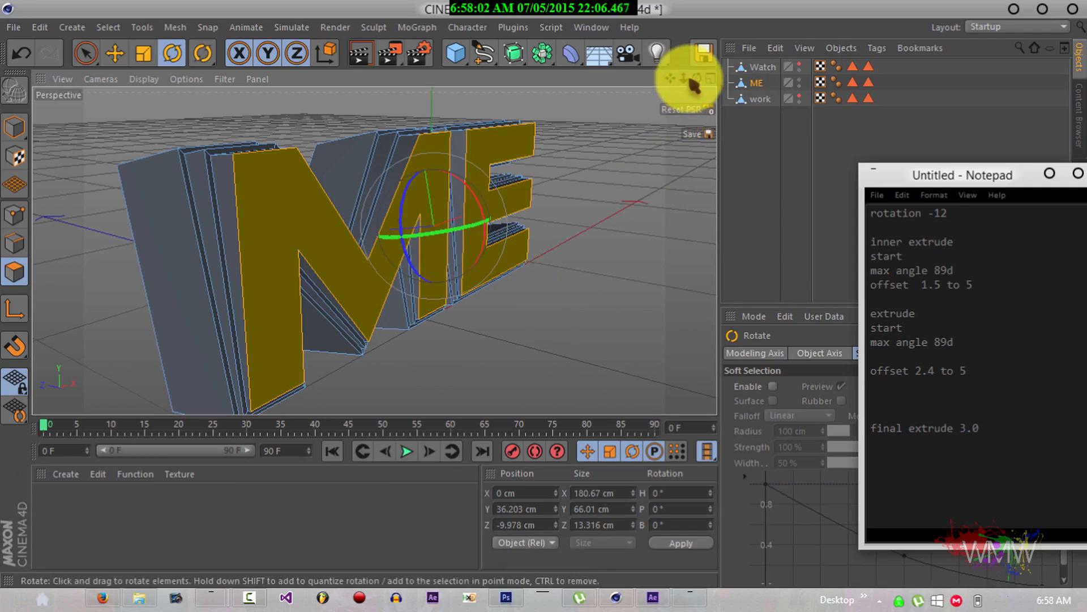
mouse_move(697, 78)
mouse_down()
mouse_move(567, 290)
mouse_move(544, 296)
mouse_move(552, 282)
mouse_move(541, 308)
mouse_up()
key(m)
key(w)
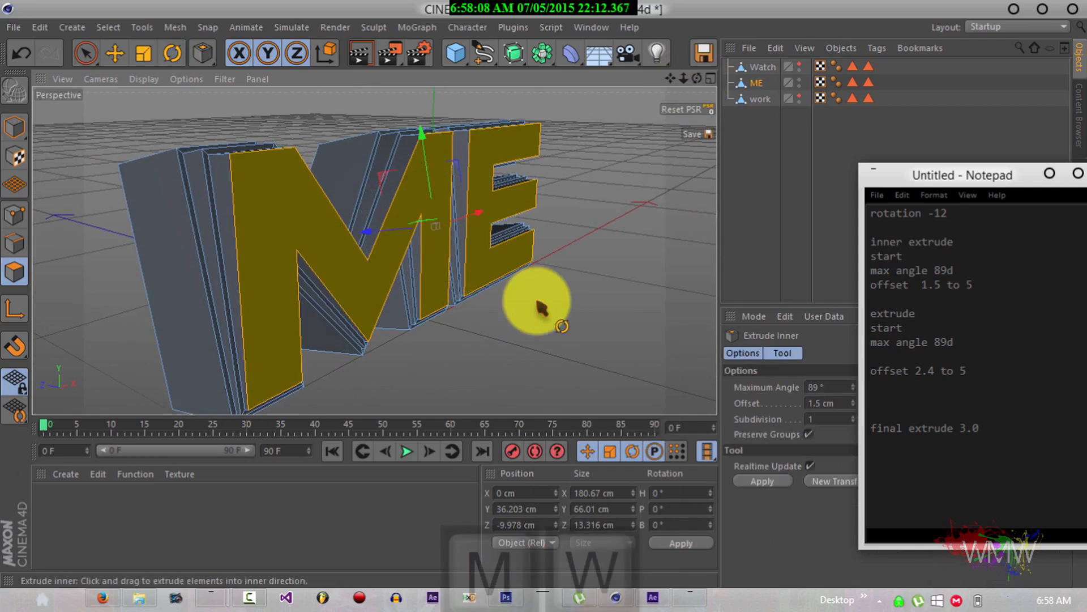
drag(538, 304, 545, 295)
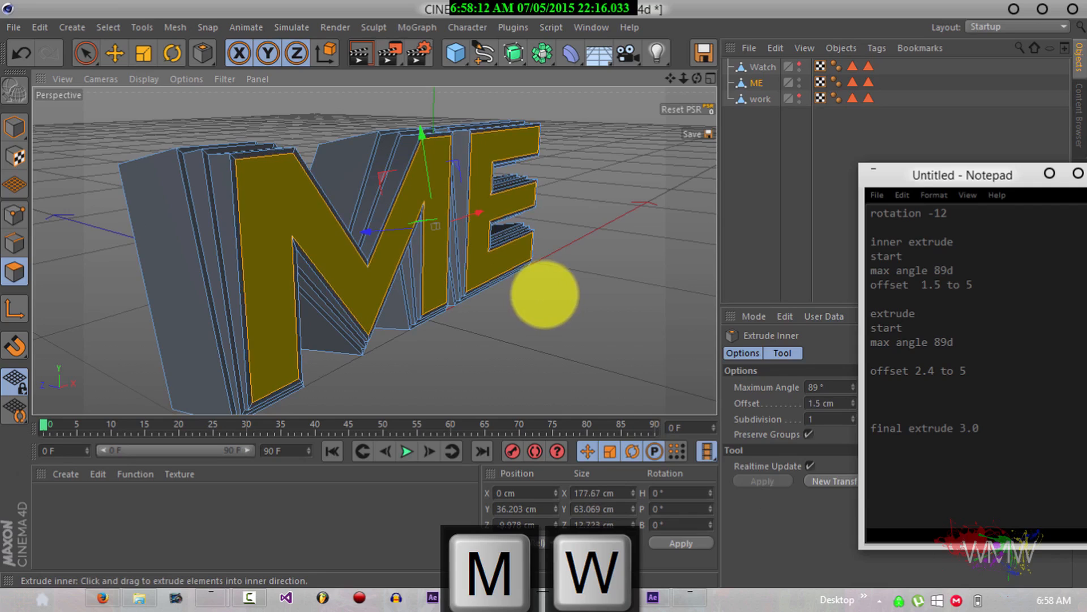
Finish the ME letters with a final extrude of about 3 cm on their front faces.
key(d)
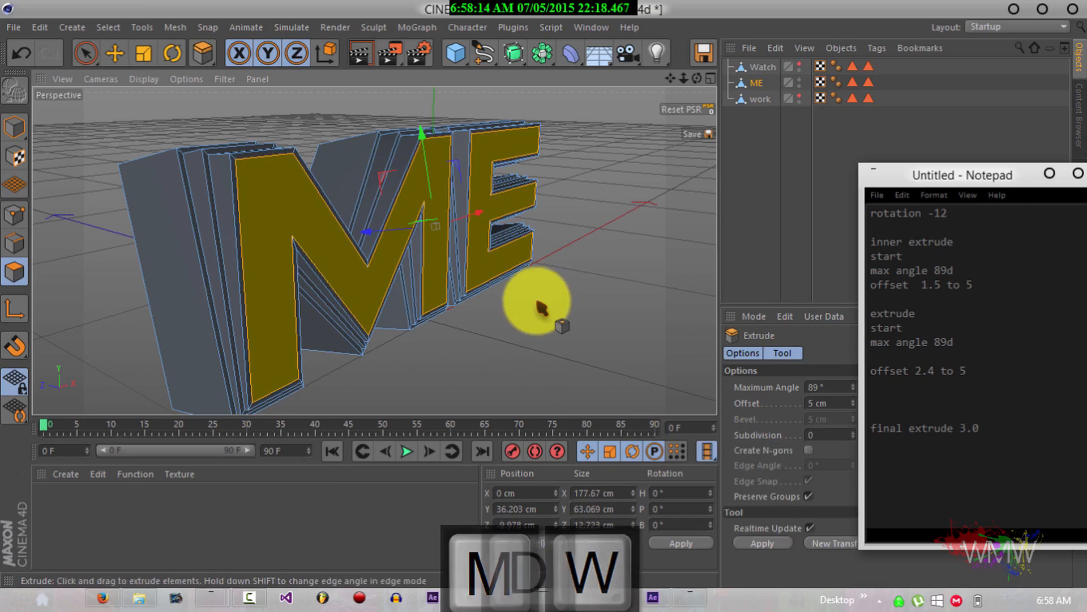
drag(541, 308, 546, 295)
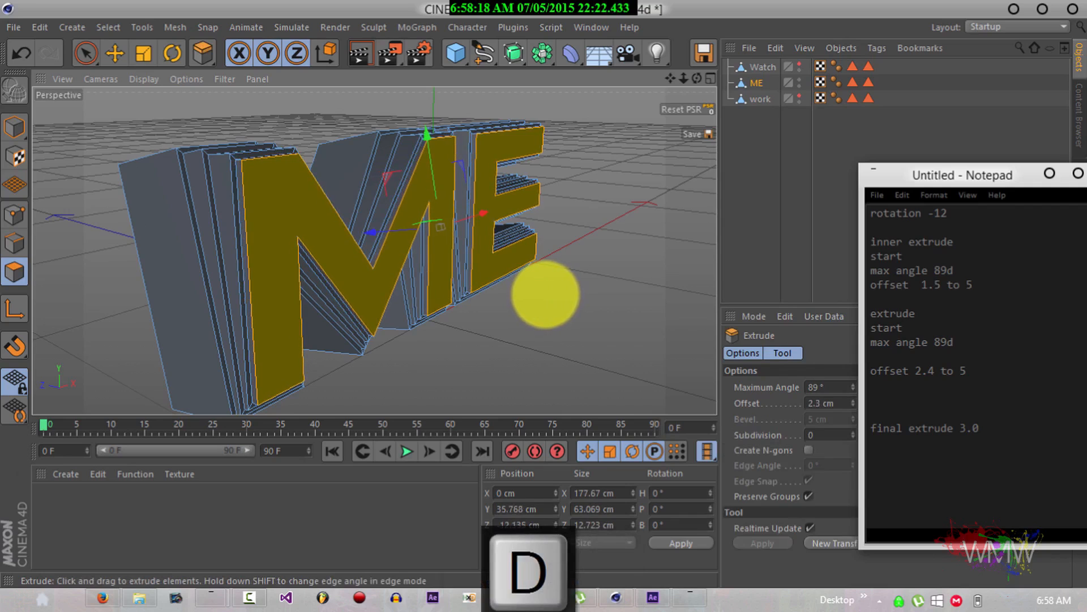
drag(545, 294, 545, 295)
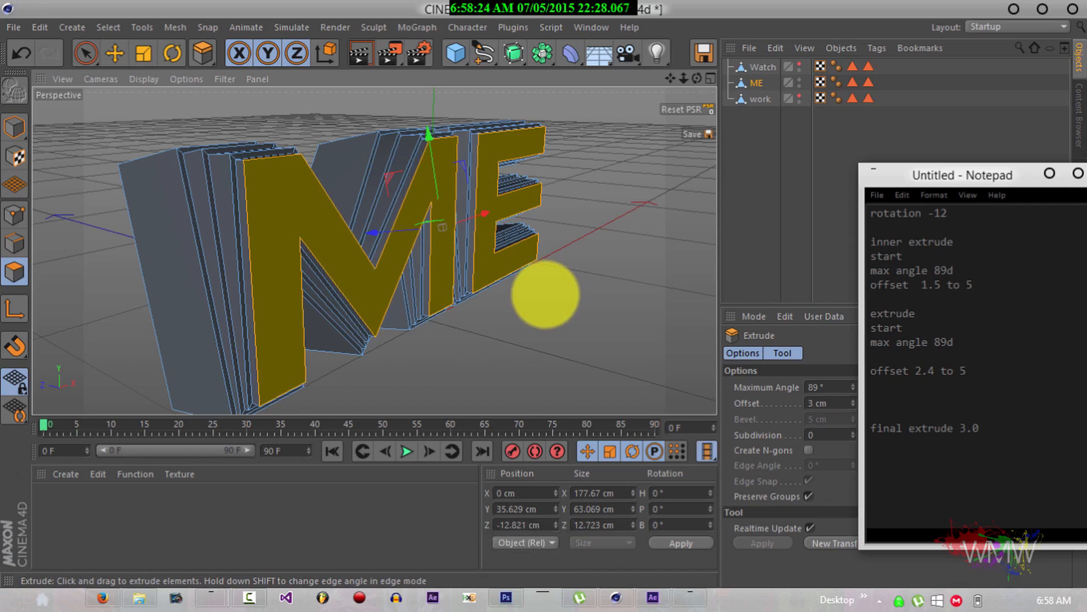
drag(545, 294, 538, 301)
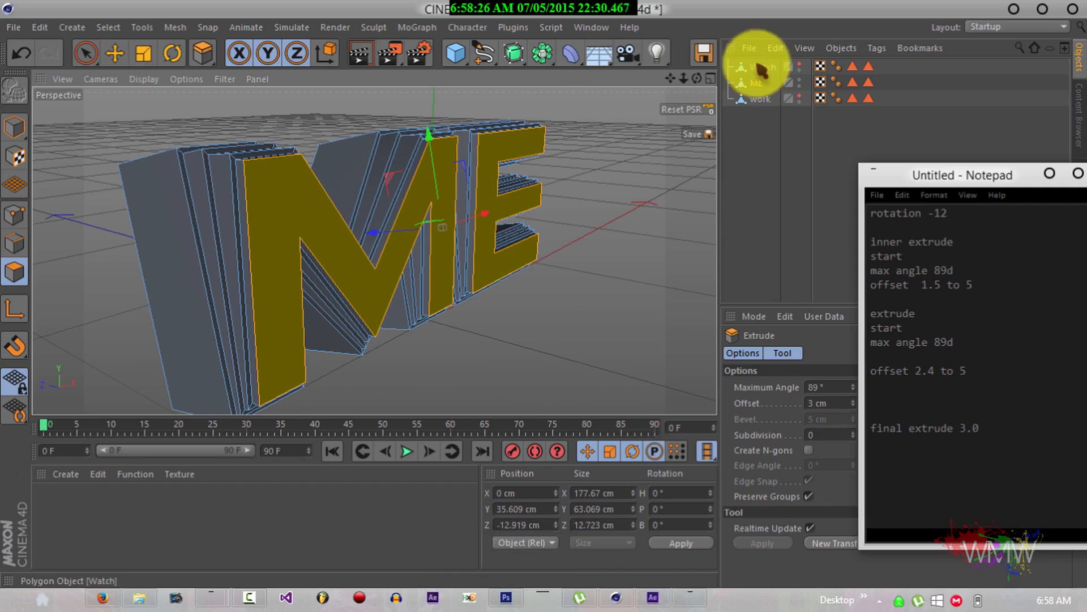
Hide the ME object, show the work object in the editor, and select and frame it.
click(800, 80)
click(799, 97)
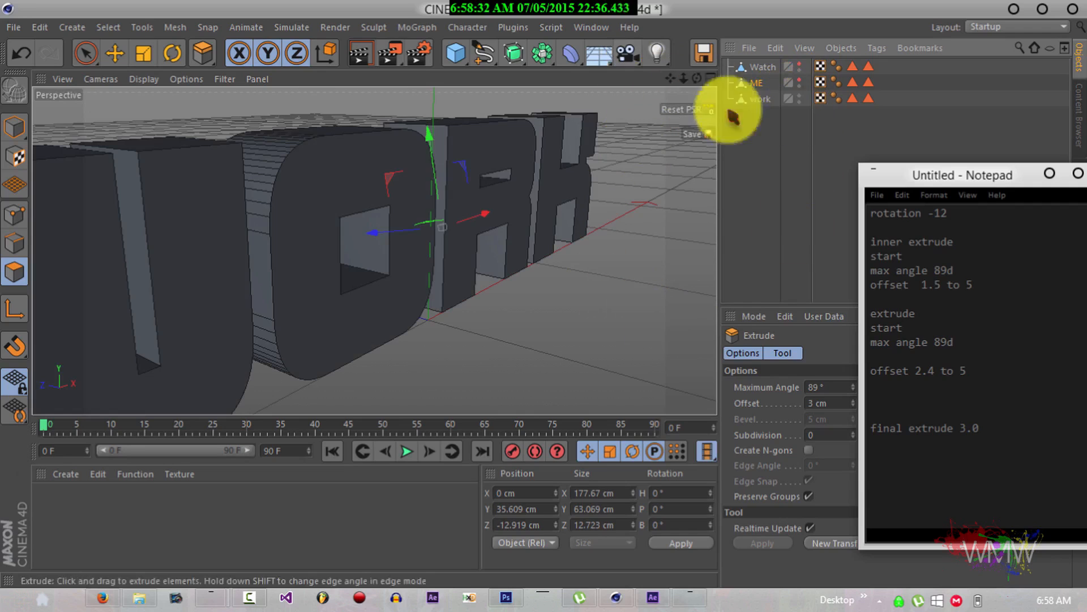
click(759, 100)
key(s)
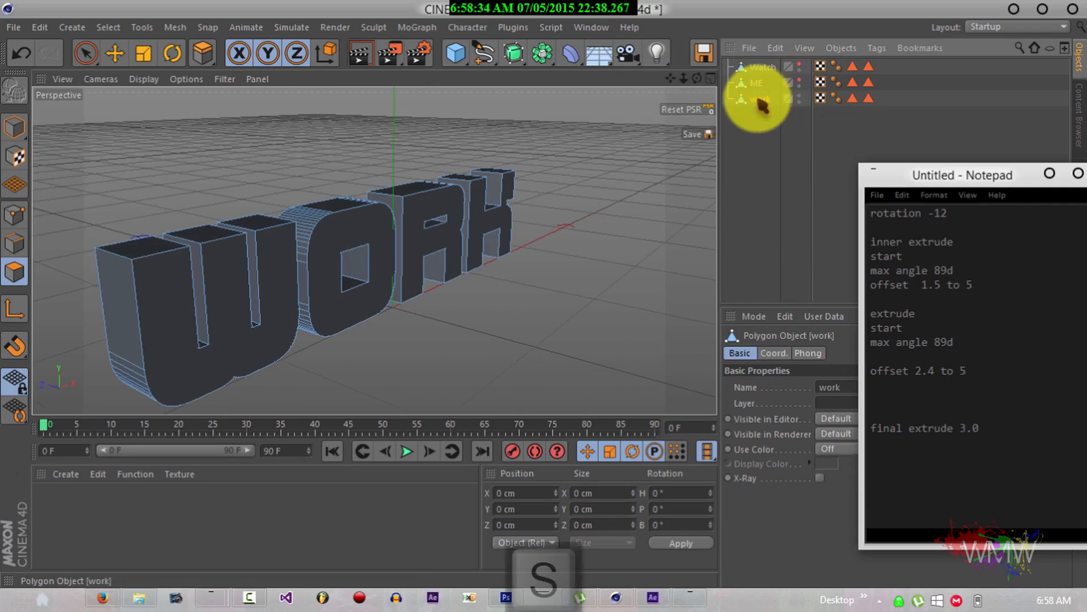
drag(697, 78, 544, 294)
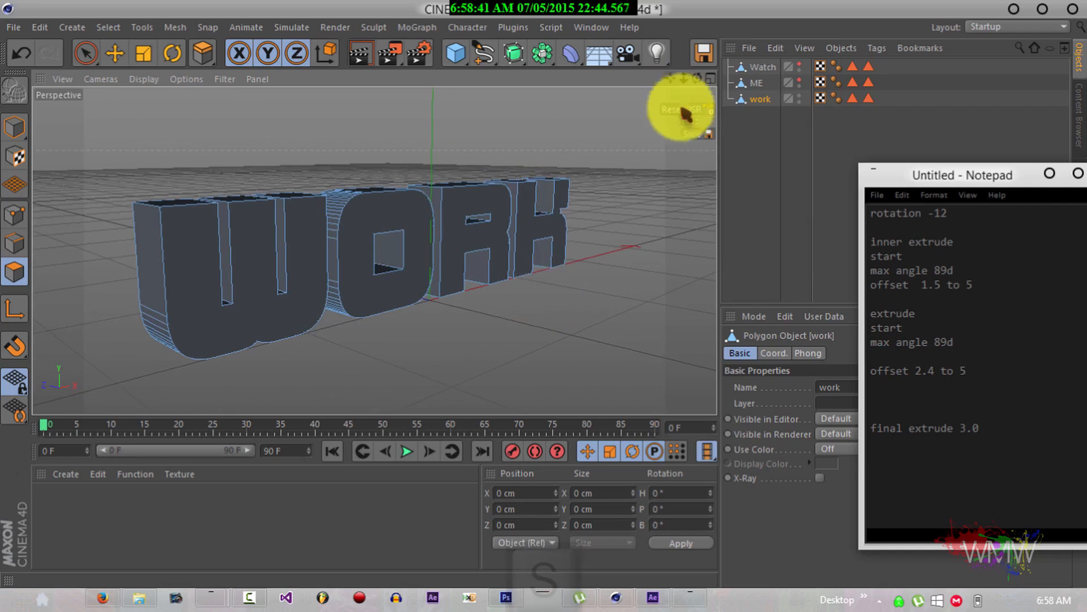
Rotate the whole work object in model mode by setting its pitch to -12°.
click(11, 119)
key(r)
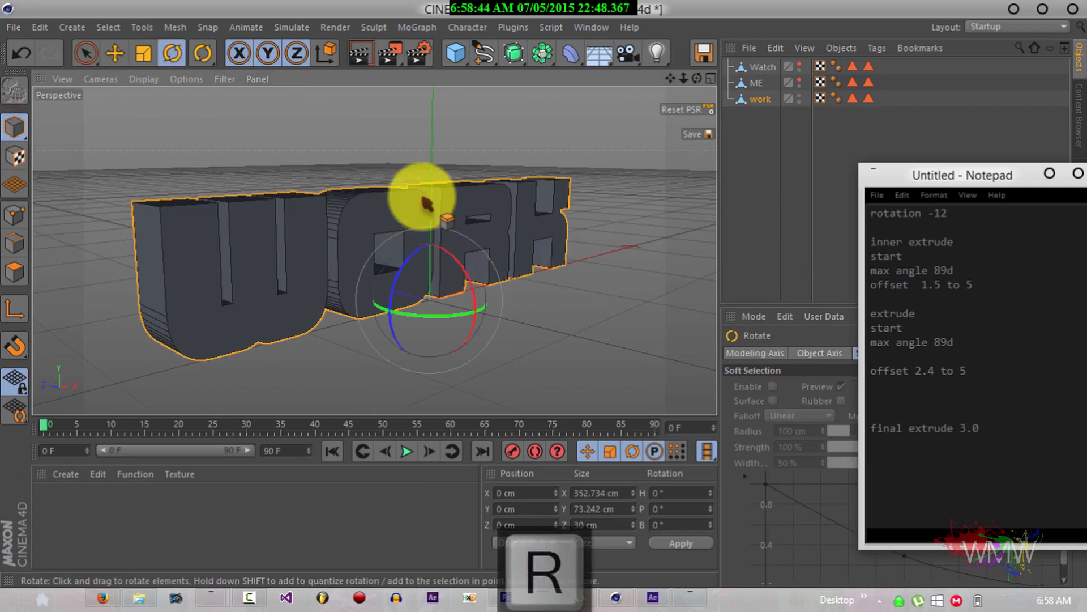
click(671, 507)
text(-12)
key(Return)
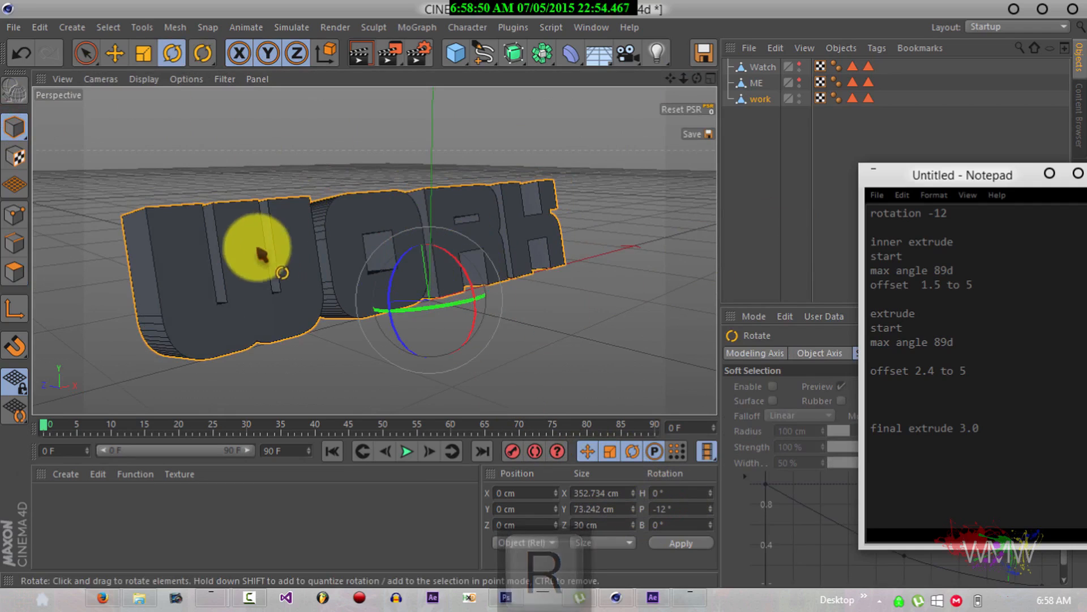
Select the front faces of all four WORK letters in polygon mode.
click(14, 272)
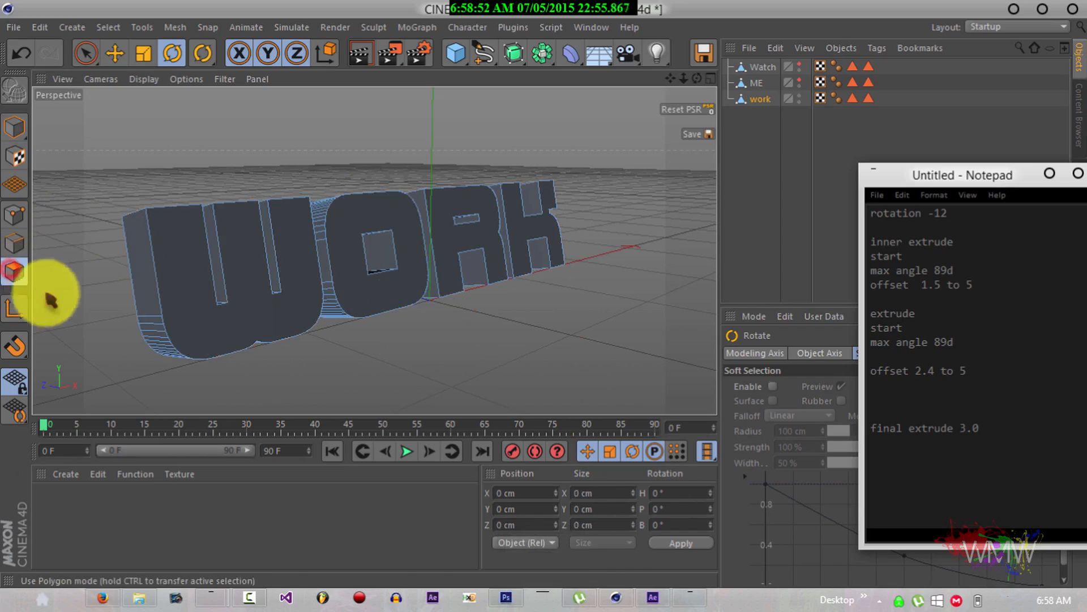
shift+click(259, 312)
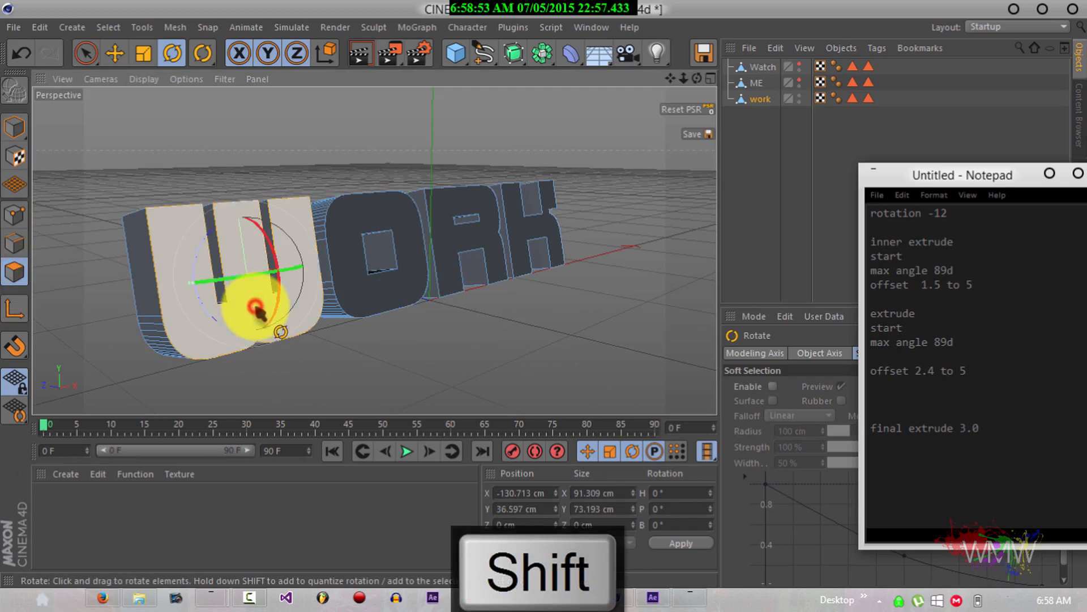
shift+click(377, 292)
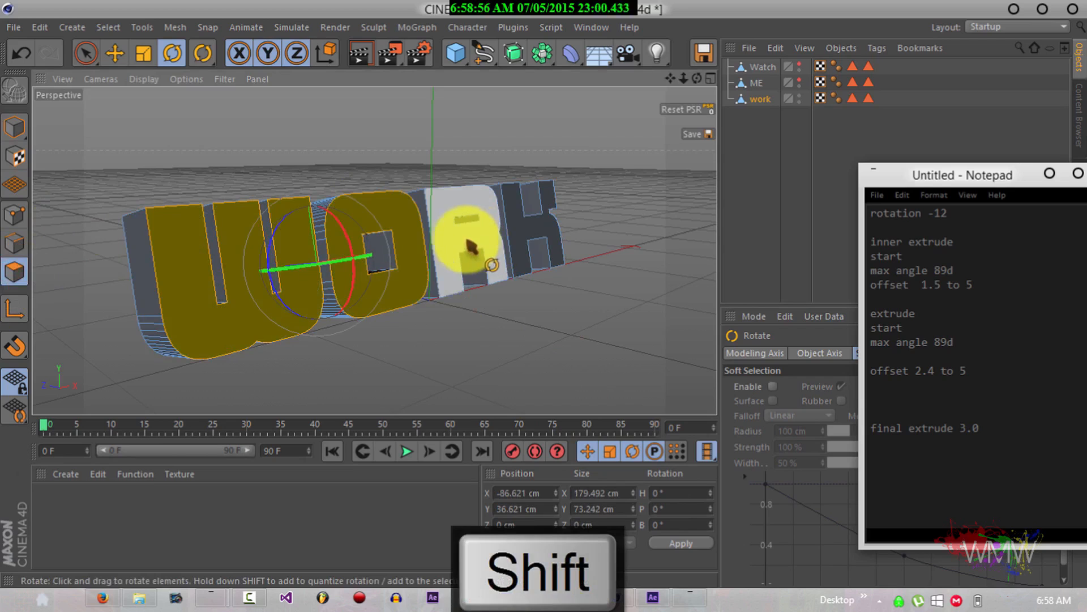
shift+click(506, 233)
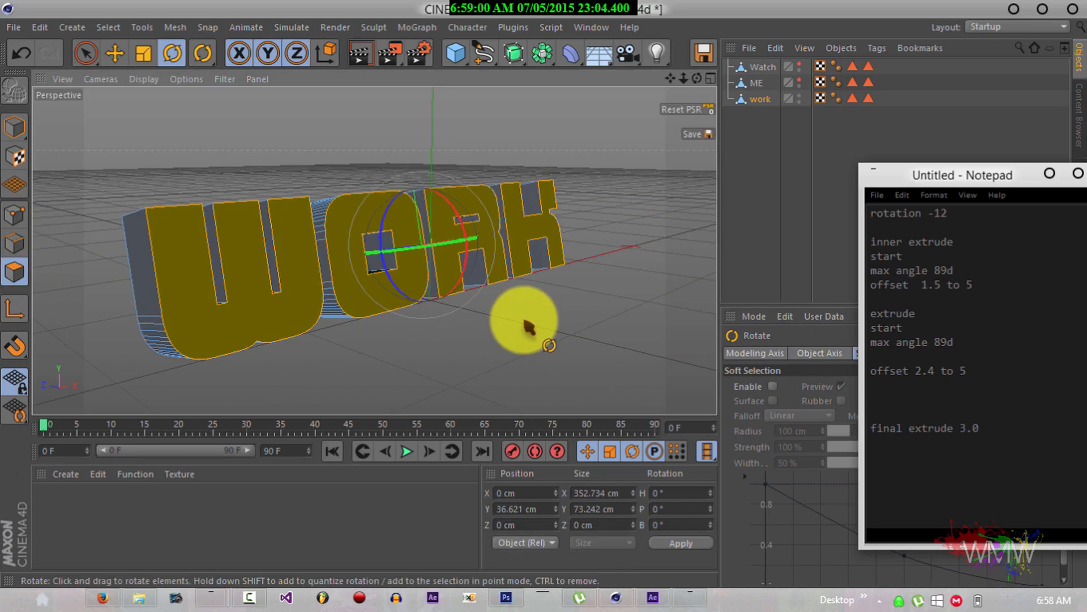
Inset the WORK front faces by 1.5 cm with Extrude Inner and extrude them by 5 cm.
key(m)
key(w)
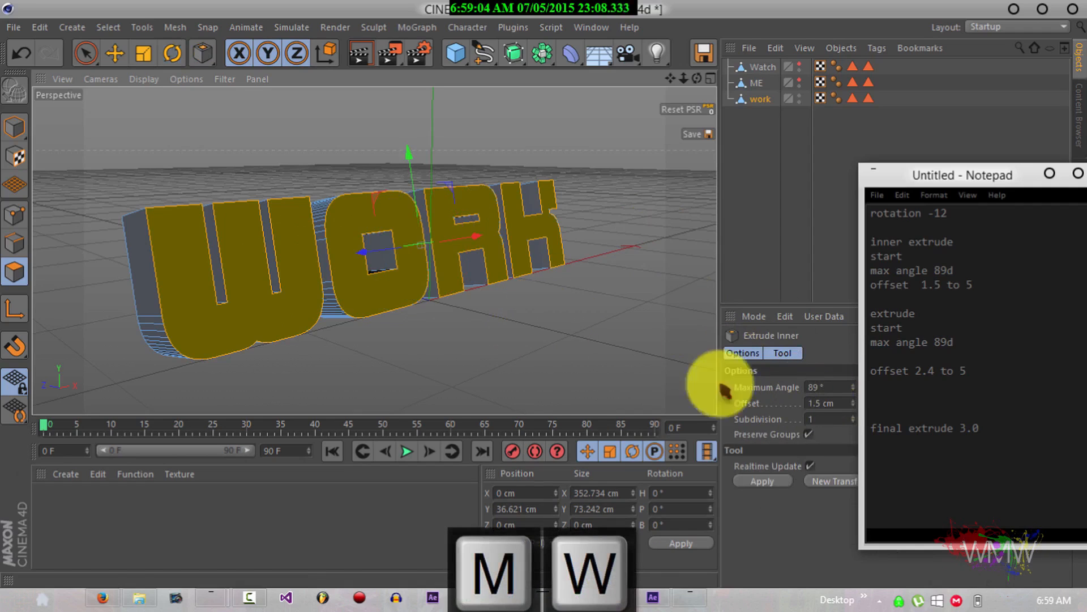
drag(684, 78, 544, 294)
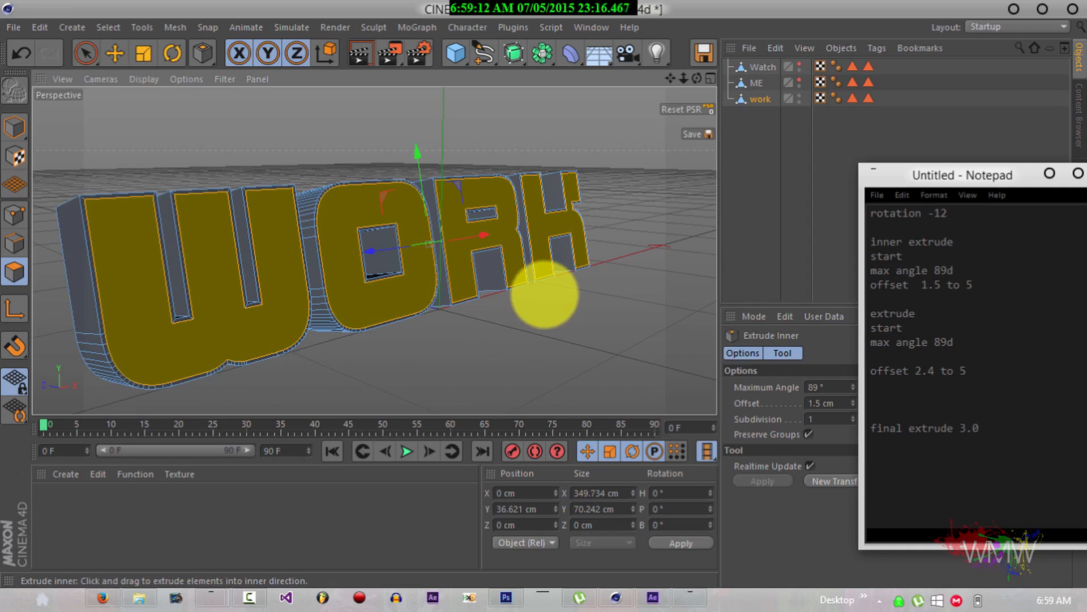
key(d)
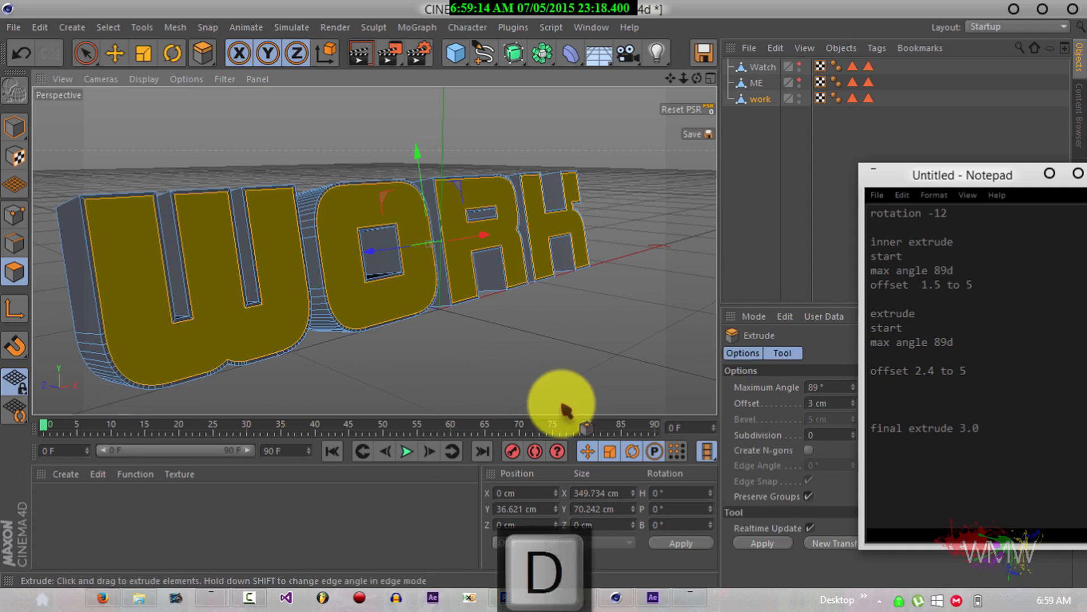
drag(531, 353, 545, 295)
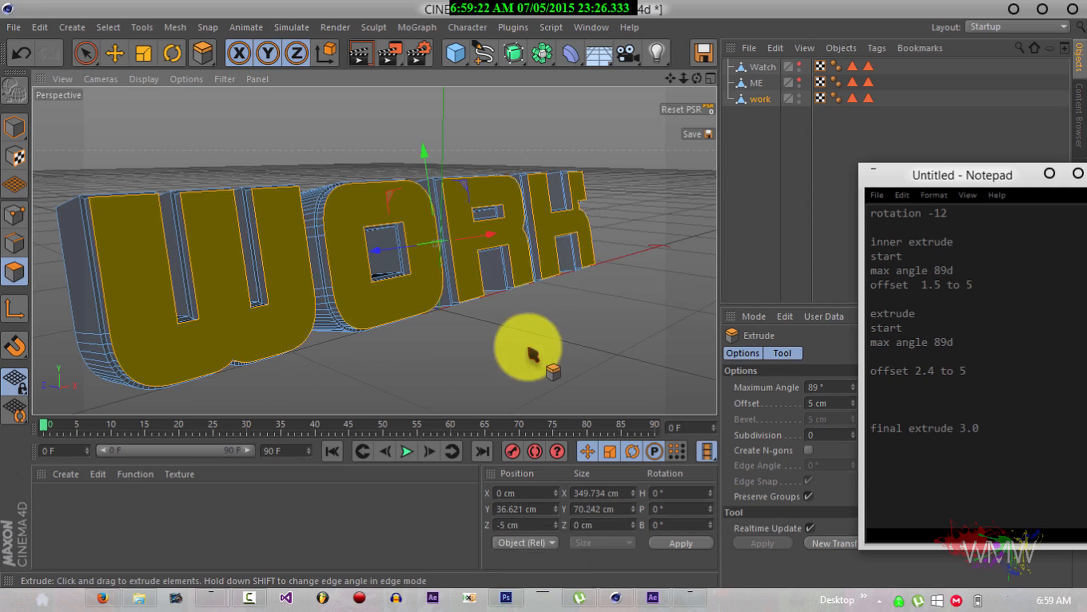
Update the Notepad notes so the inner extrude offset reads 1.5 to 1.5 and the extrude offset reads 5.
click(919, 284)
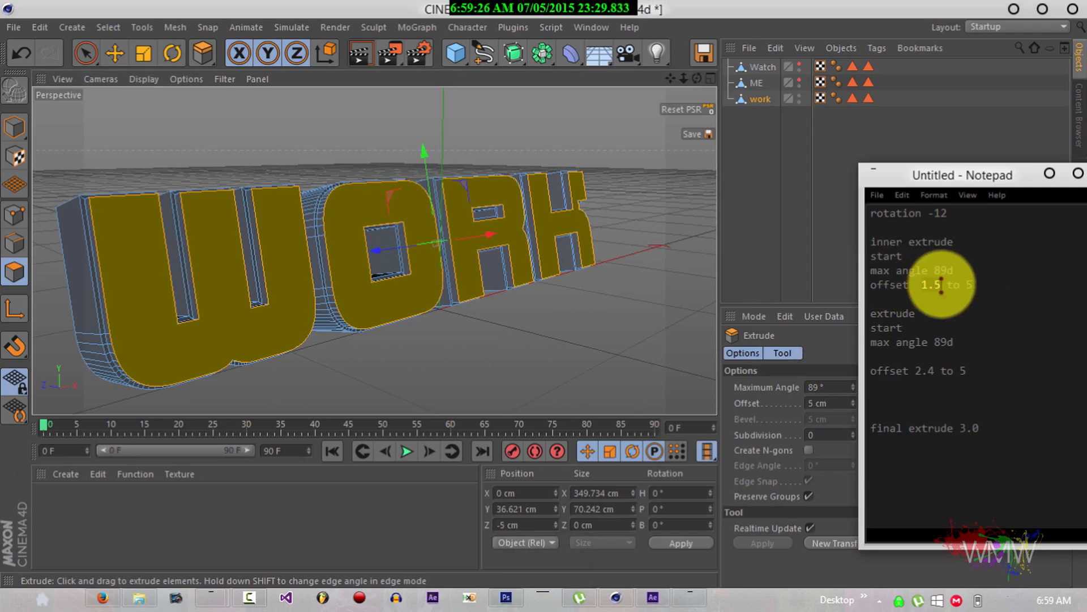
drag(915, 370, 946, 370)
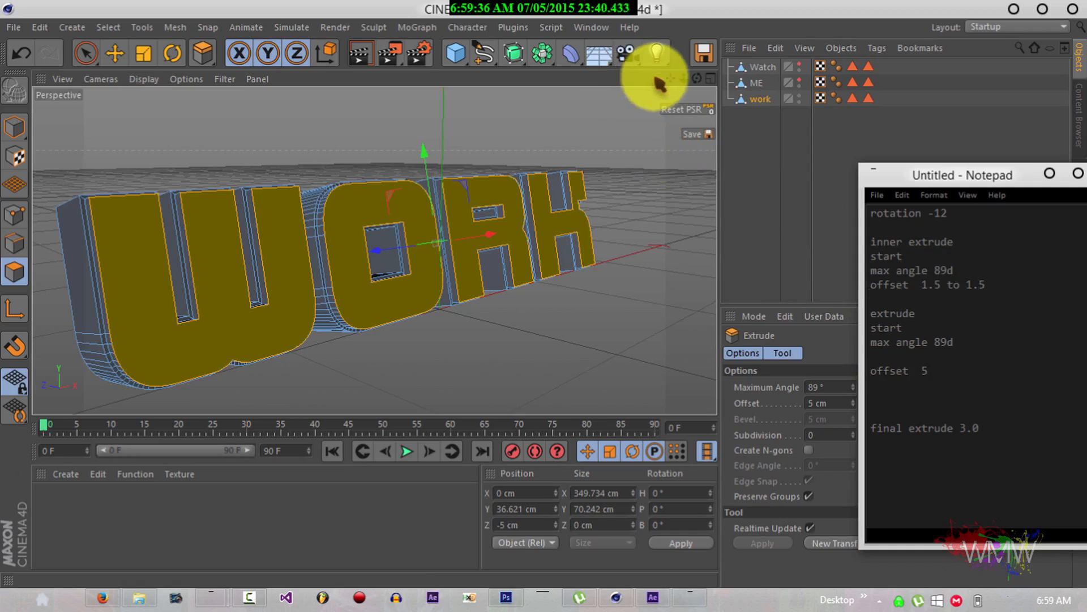
Try another 1.5 cm Extrude Inner and 5 cm Extrude on the WORK front faces.
drag(669, 78, 696, 80)
drag(548, 295, 591, 251)
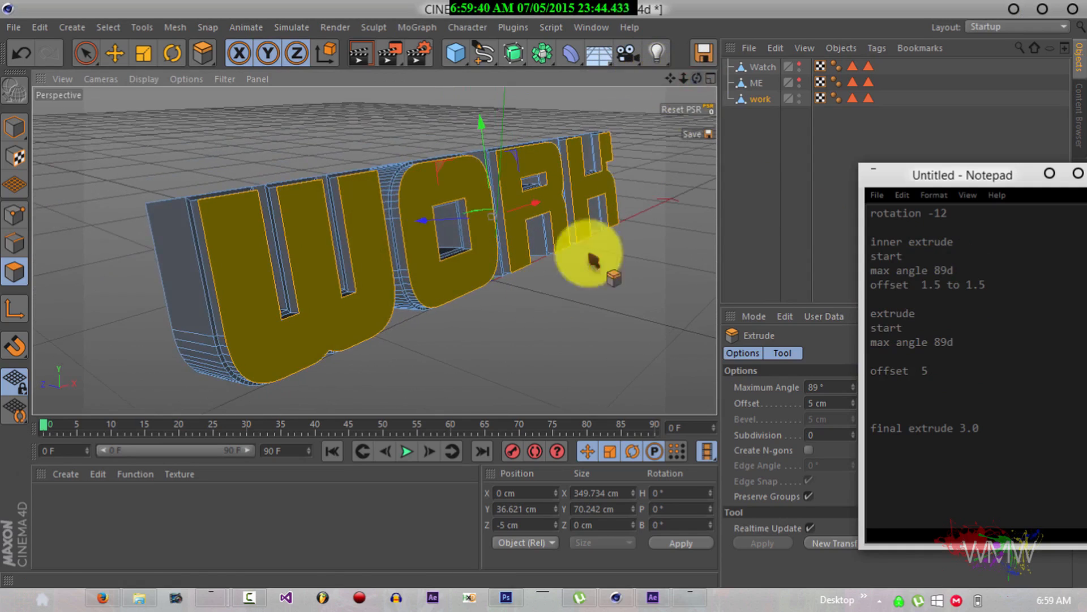
key(m)
key(w)
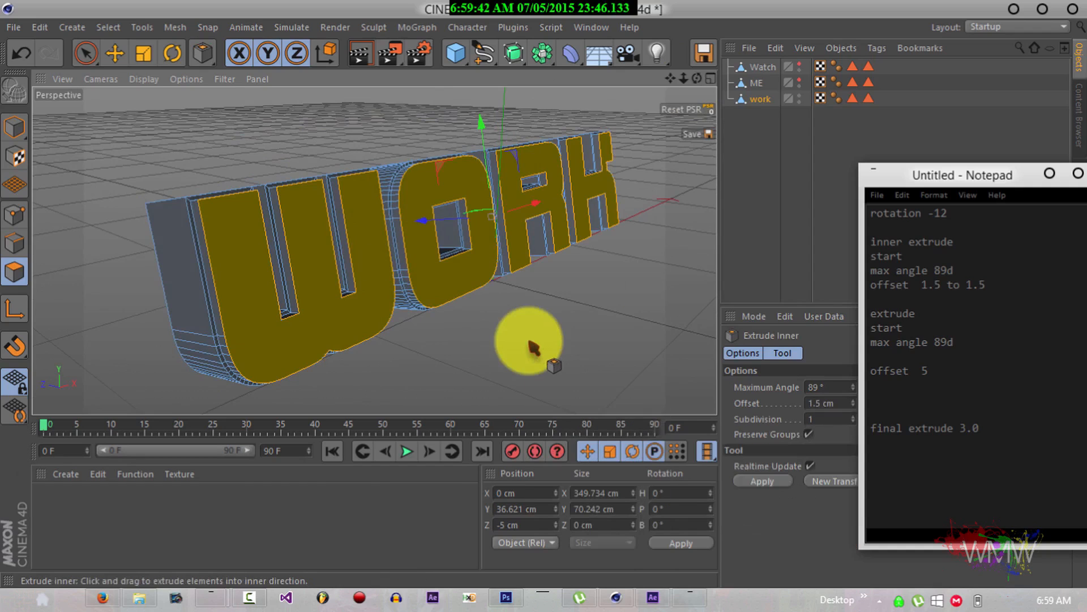
drag(530, 342, 545, 294)
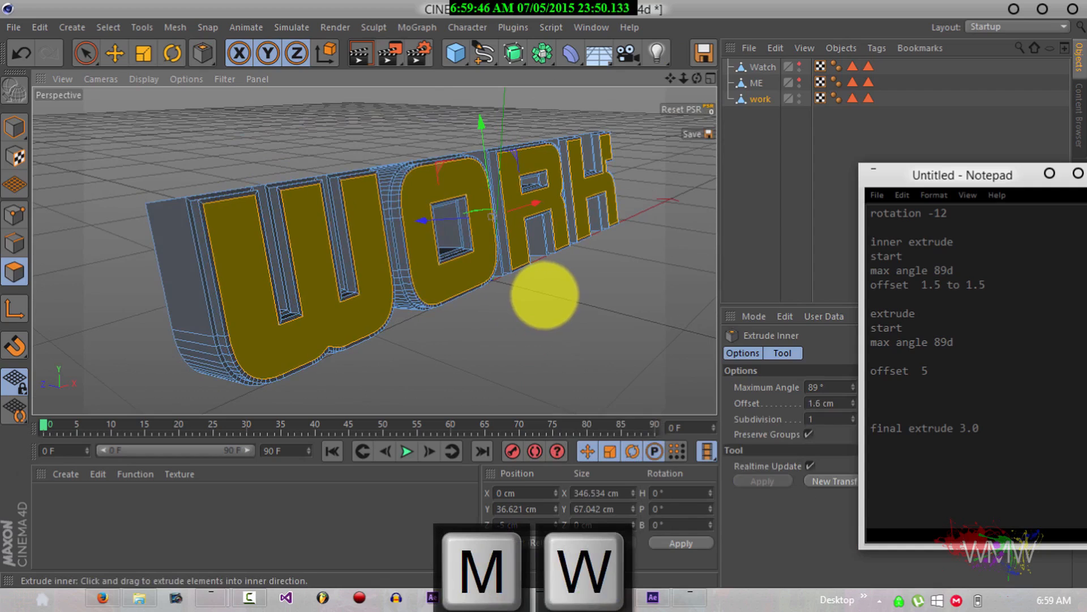
drag(545, 295, 545, 294)
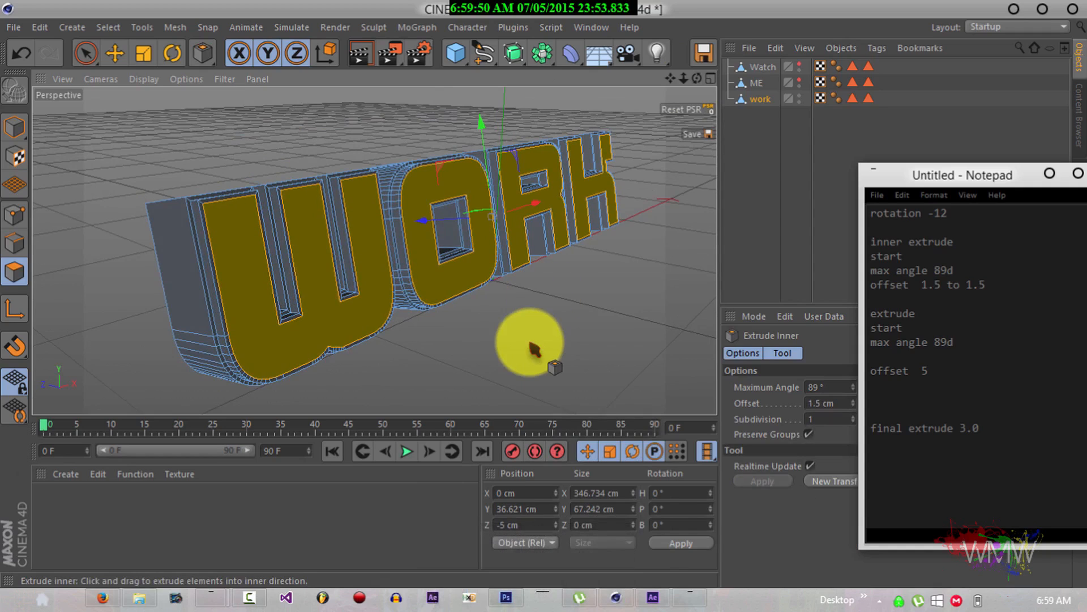
key(d)
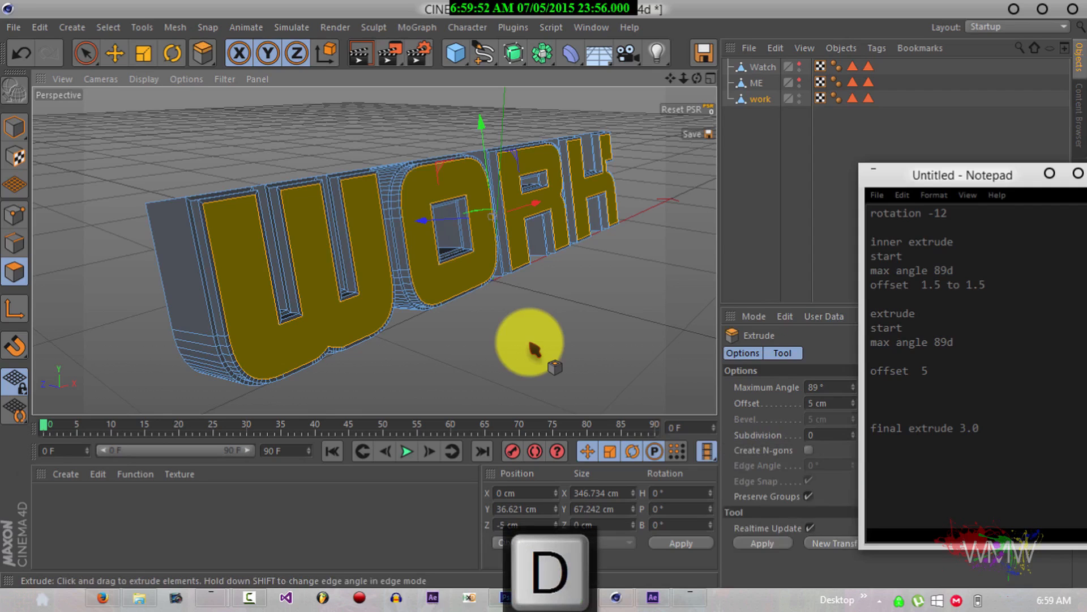
drag(545, 294, 545, 294)
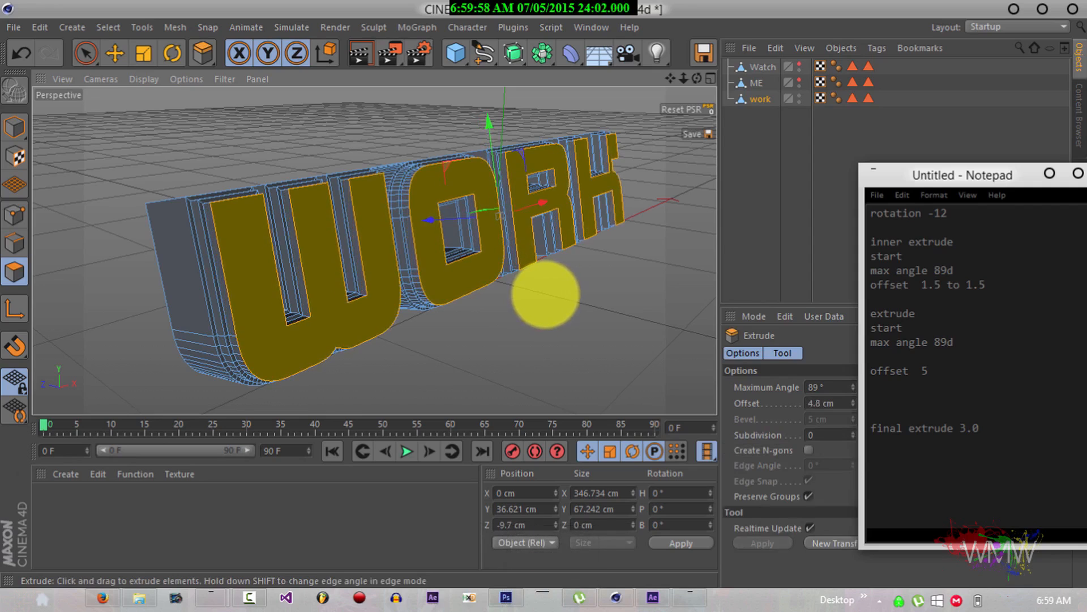
mouse_move(545, 294)
mouse_down()
mouse_move(547, 345)
mouse_move(562, 309)
mouse_move(582, 306)
mouse_move(536, 322)
mouse_up()
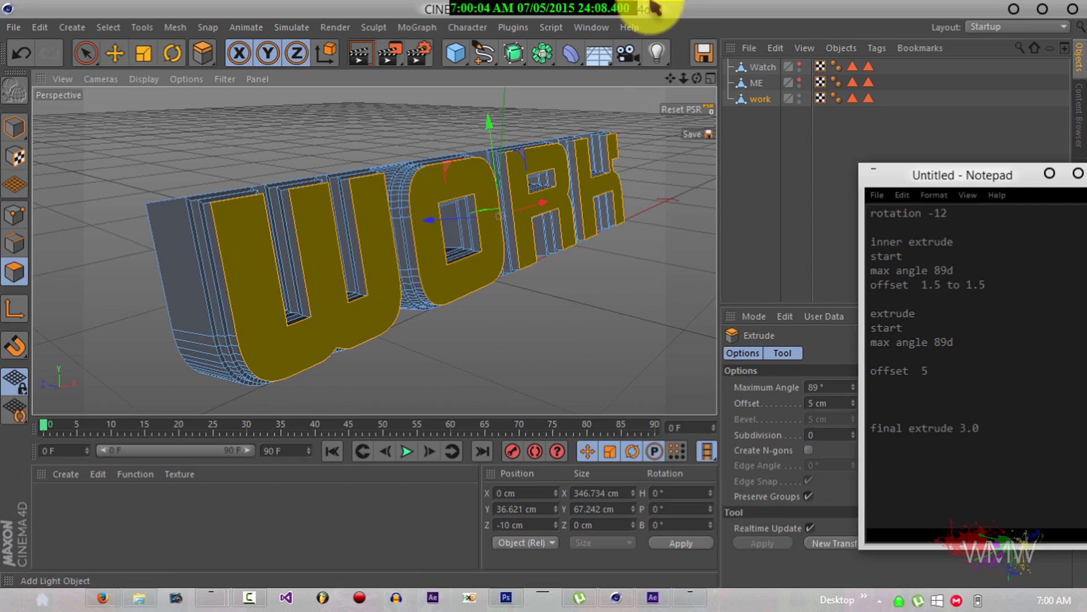
Undo the second inner extrude and extrude on the WORK front faces.
alt+drag(546, 293, 544, 294)
drag(683, 78, 543, 295)
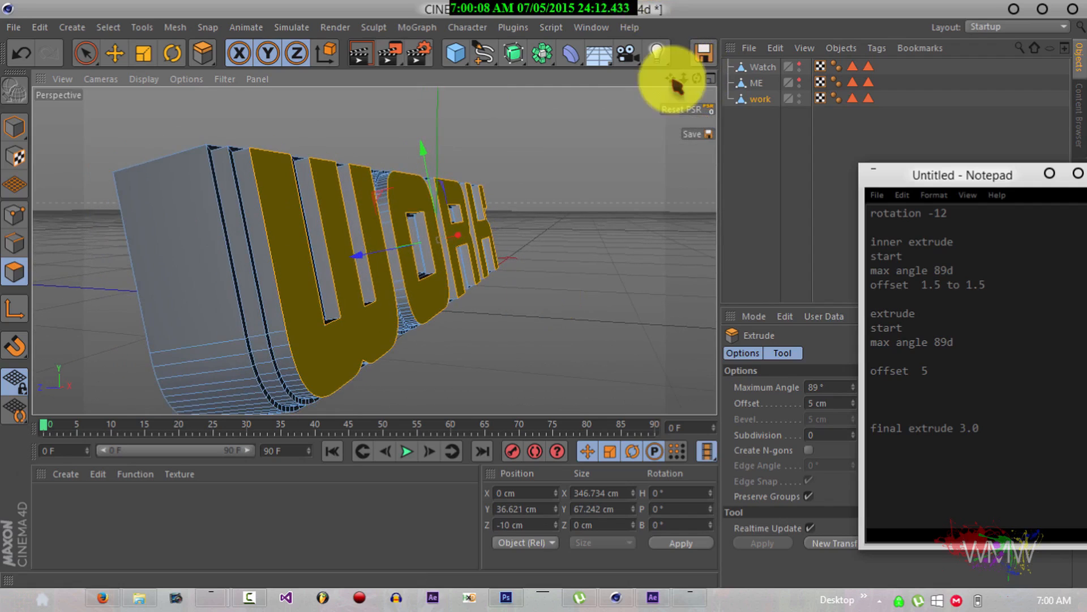
drag(671, 78, 546, 286)
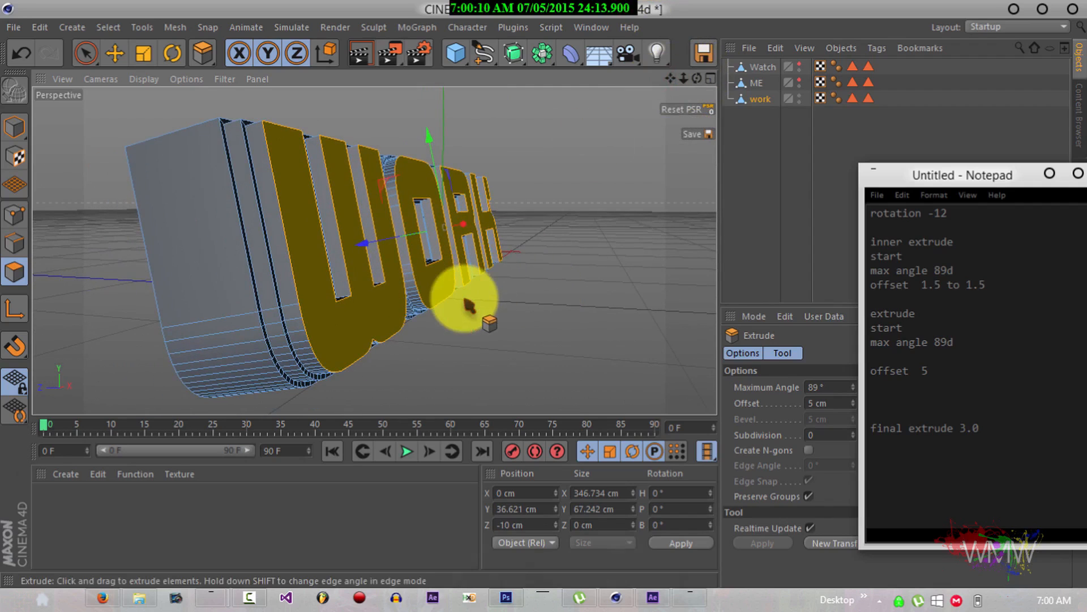
key(ctrl+z)
key(ctrl+z)
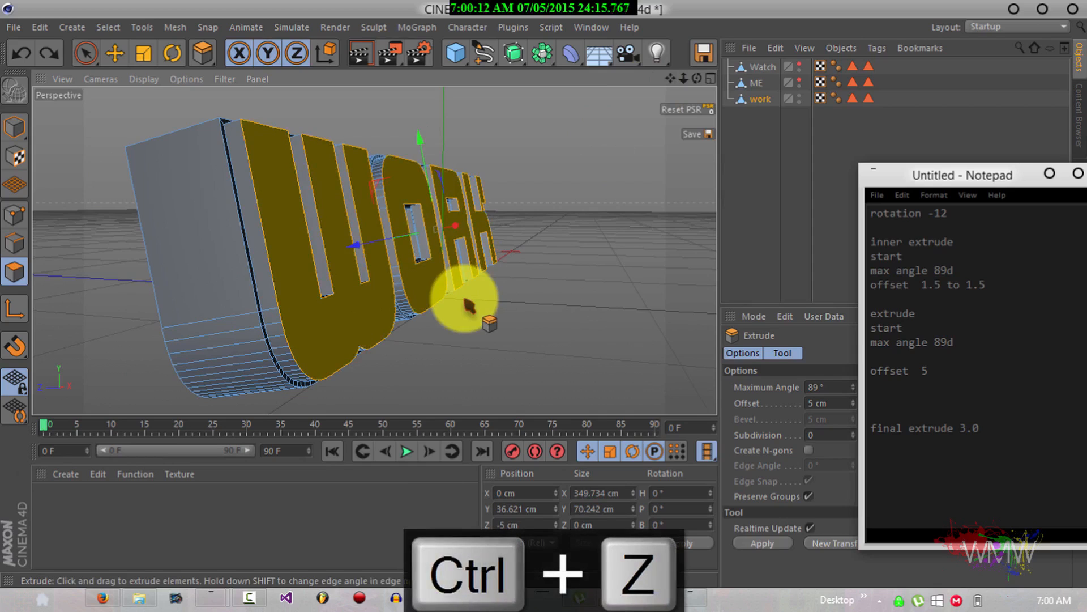
Tilt the selected WORK front faces by about 6.2° around their horizontal axis with Rotate.
key(r)
shift+click(259, 141)
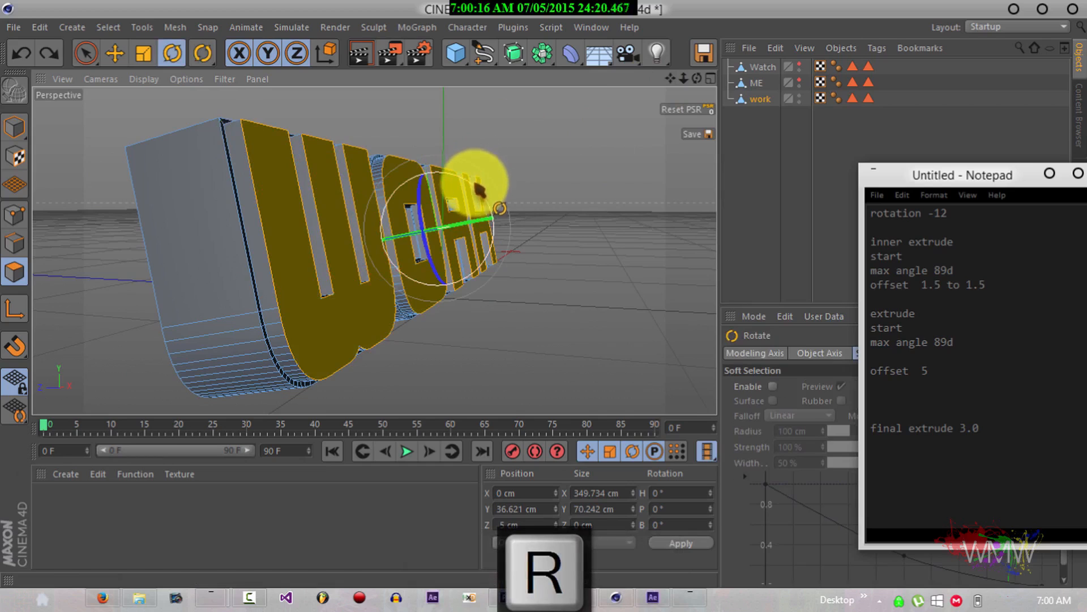
drag(476, 187, 483, 199)
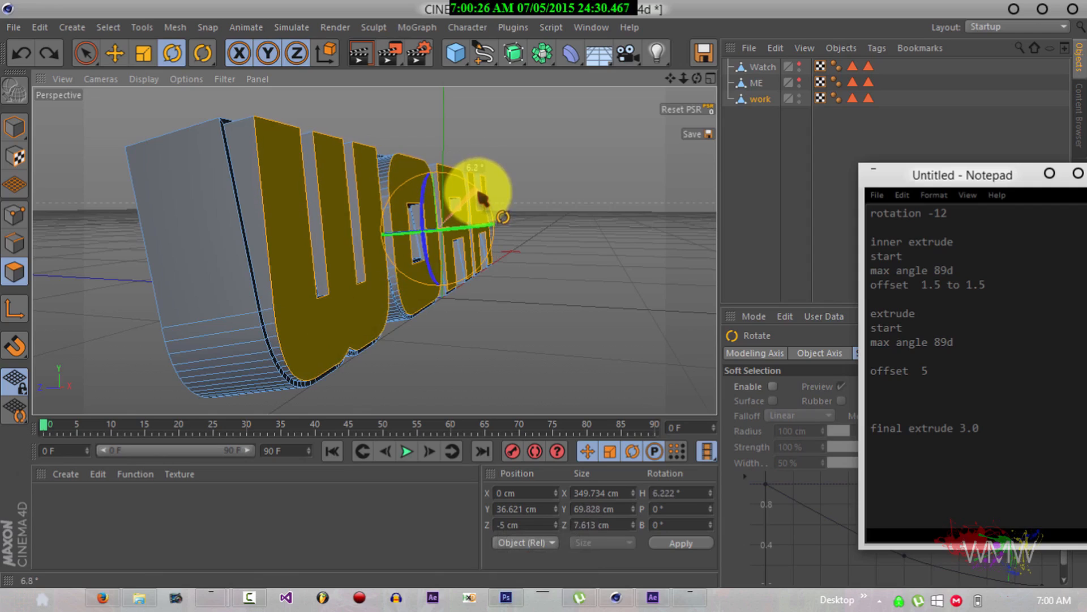
drag(482, 198, 482, 197)
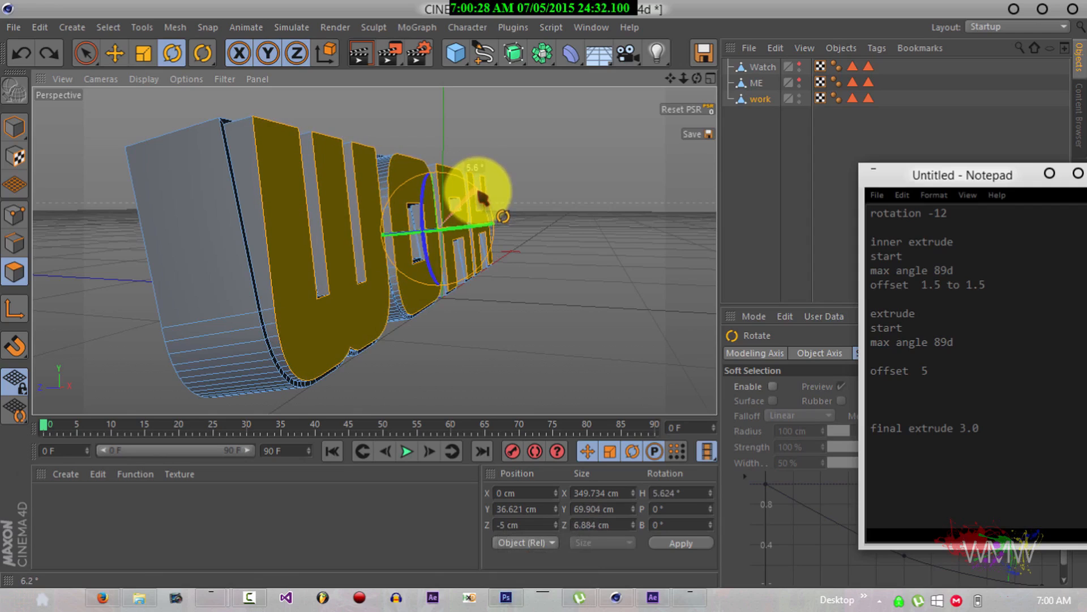
drag(481, 198, 476, 194)
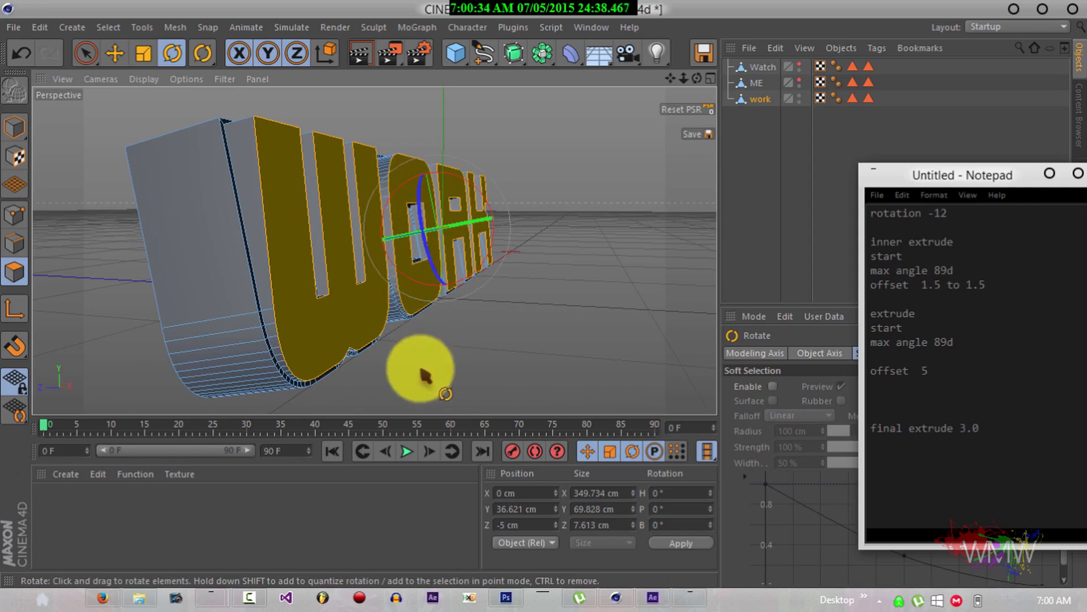
Inset the tilted WORK front faces by 1.5 cm with Extrude Inner, keeping the faces selected.
key(m)
key(w)
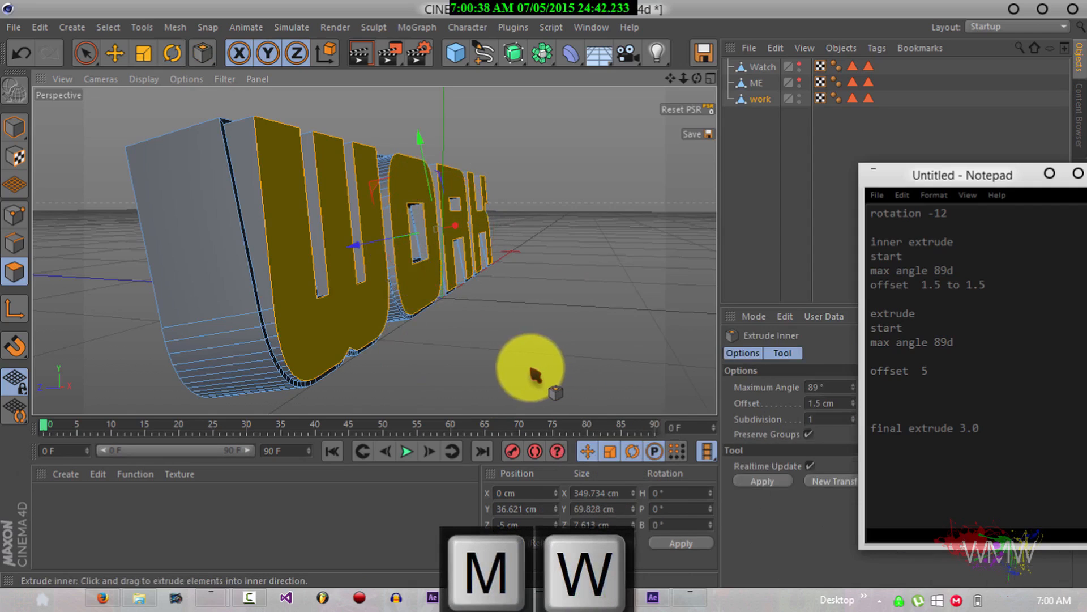
drag(531, 371, 545, 294)
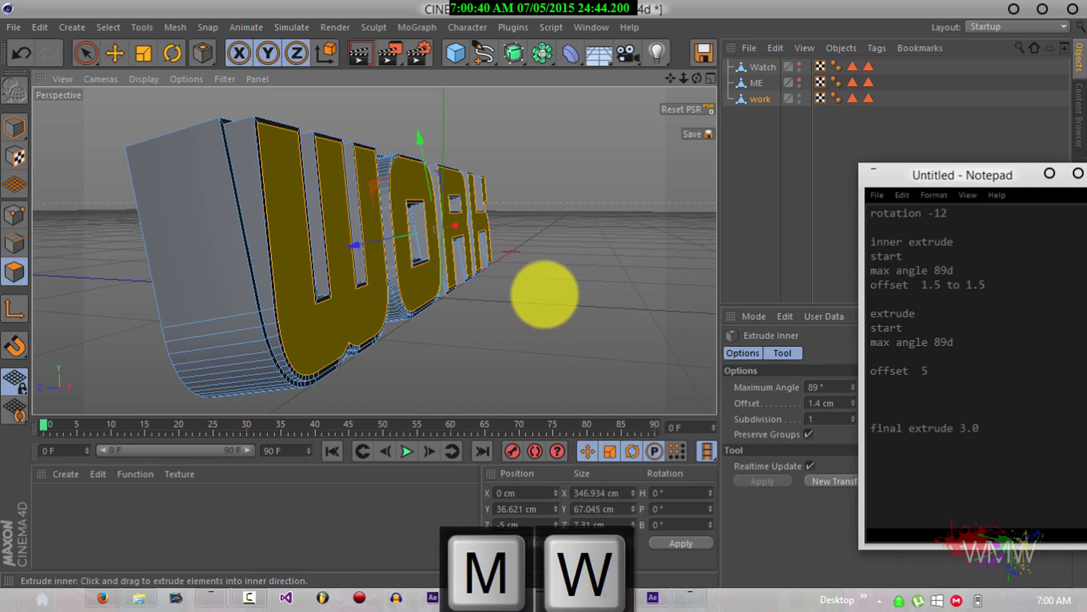
click(521, 369)
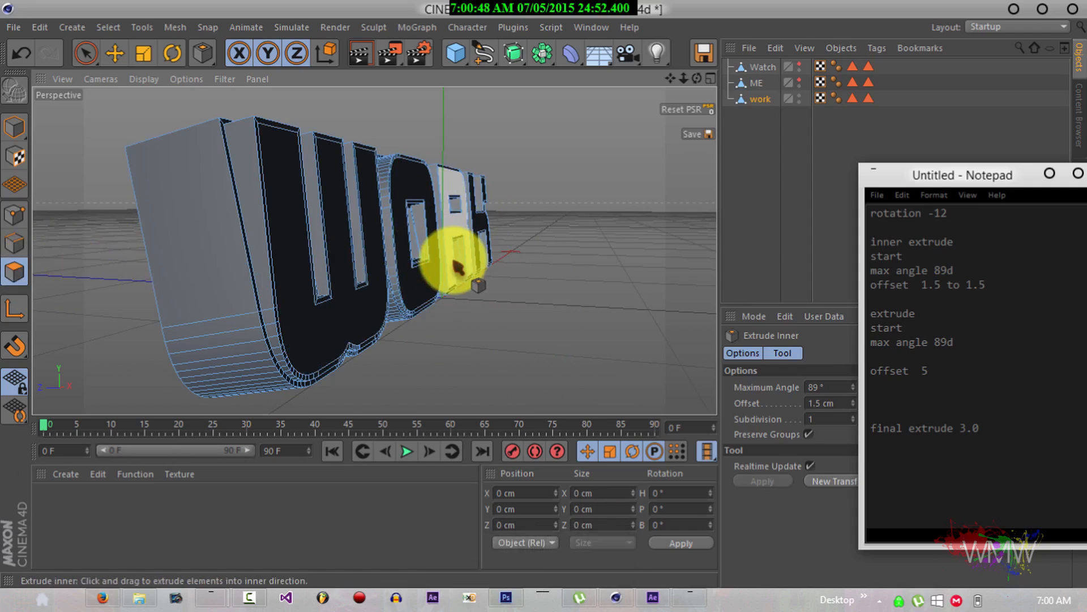
key(ctrl+z)
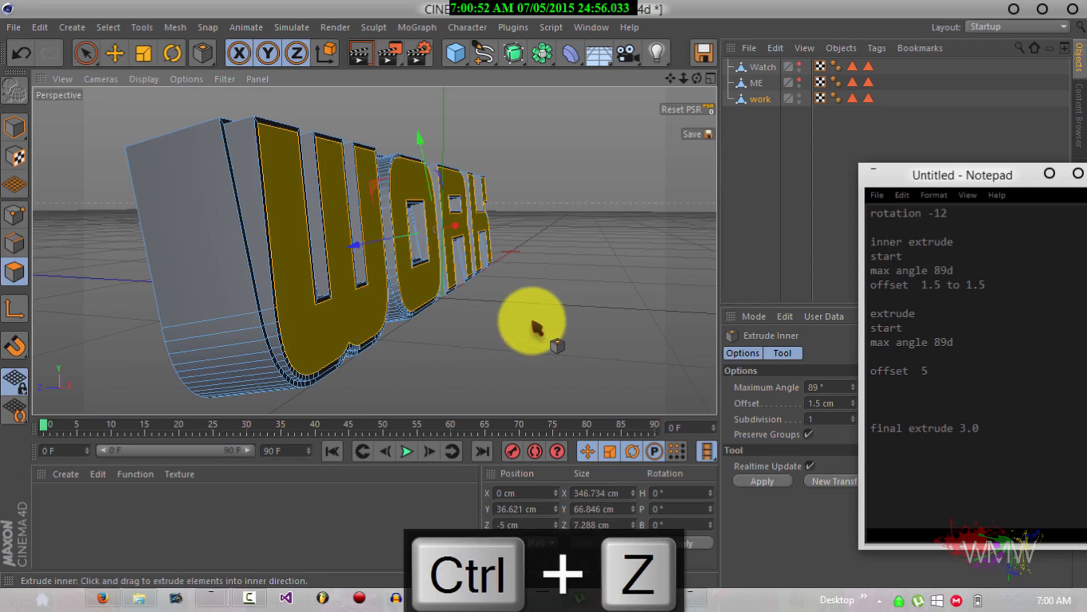
key(ctrl+z)
key(ctrl+z)
key(ctrl+z)
key(ctrl+z)
Extrude the inset WORK front faces by 5 cm.
key(d)
drag(544, 294, 545, 295)
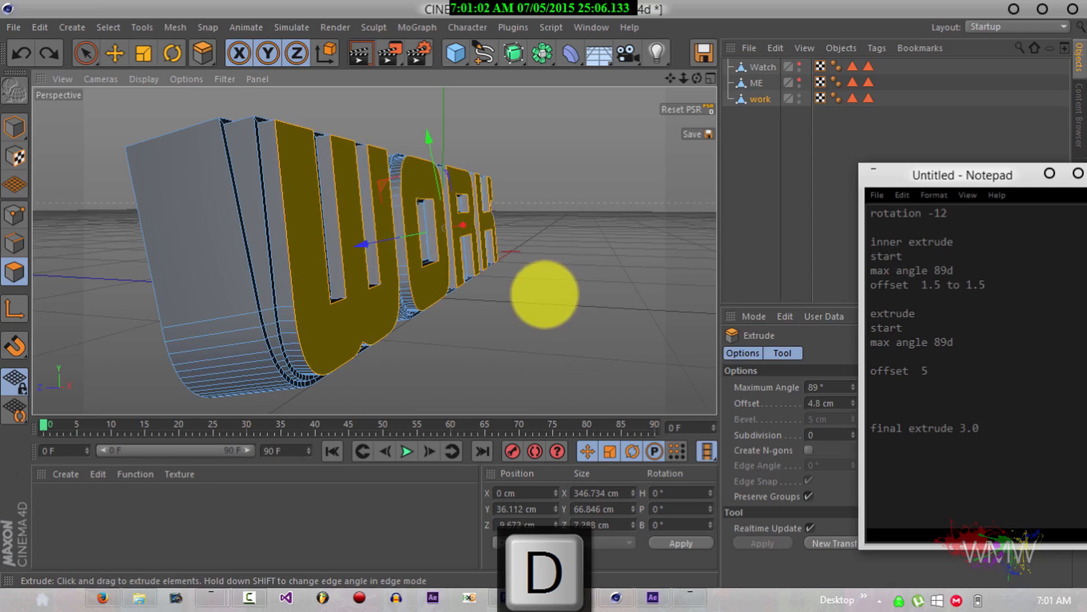
drag(545, 295, 544, 294)
Deselect the WORK faces, briefly show the ME object for comparison, and undo back to the selected WORK faces.
click(527, 319)
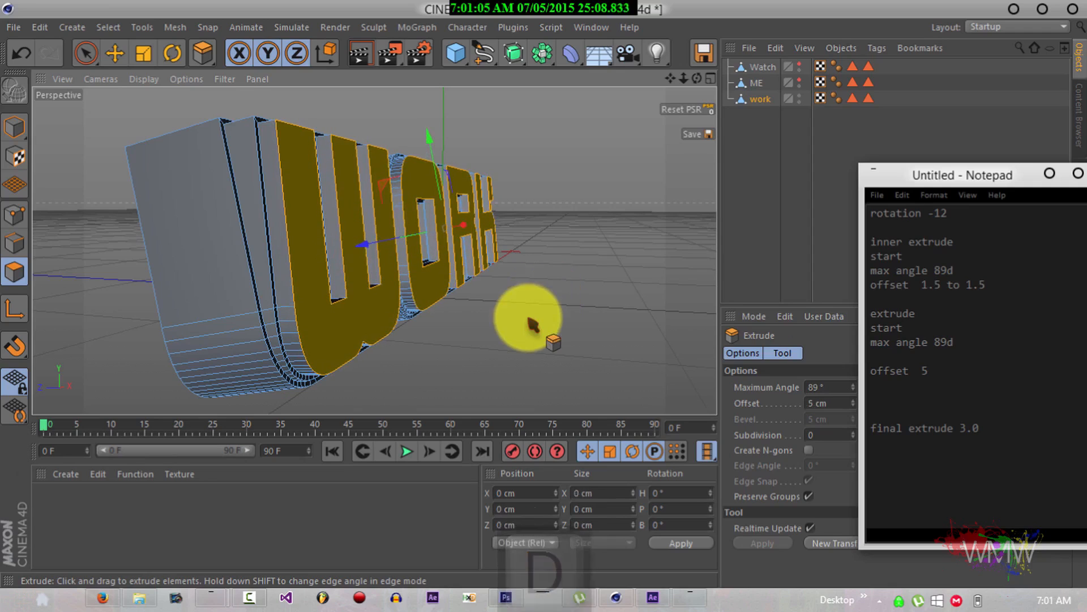
click(799, 81)
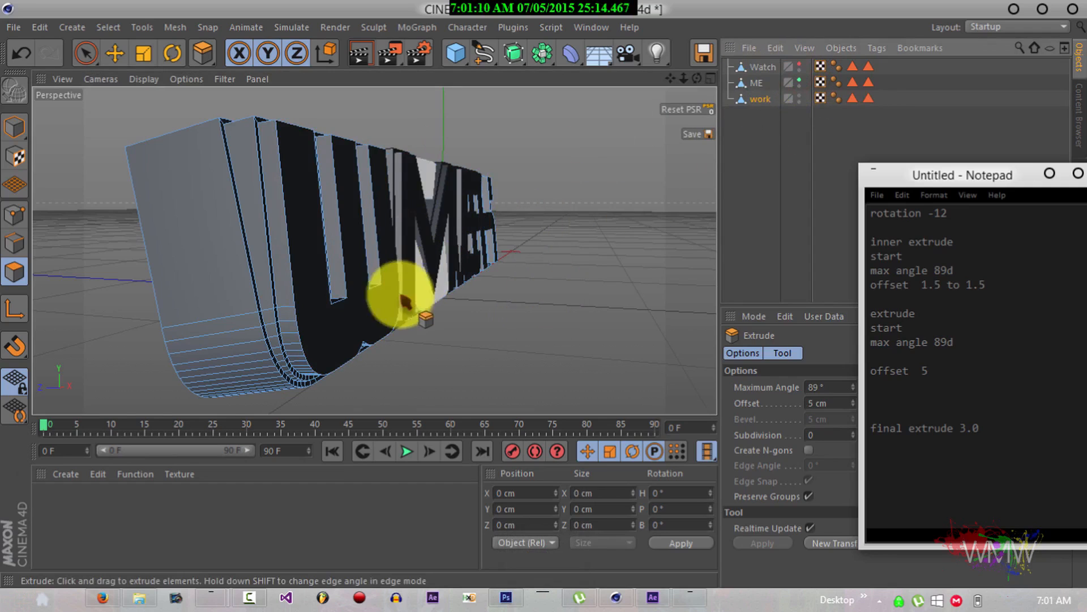
click(798, 80)
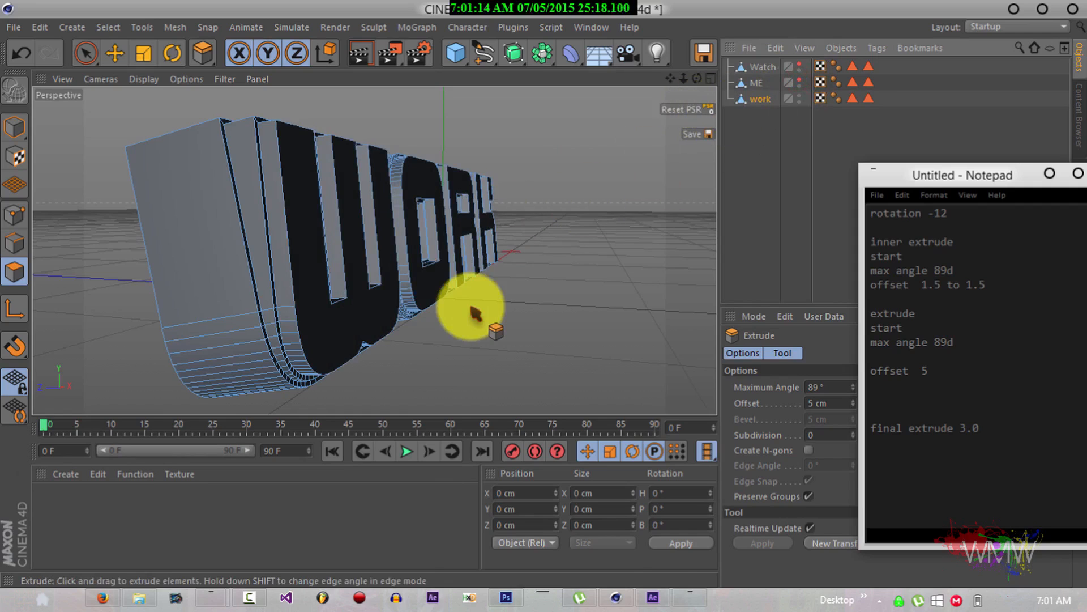
key(ctrl+z)
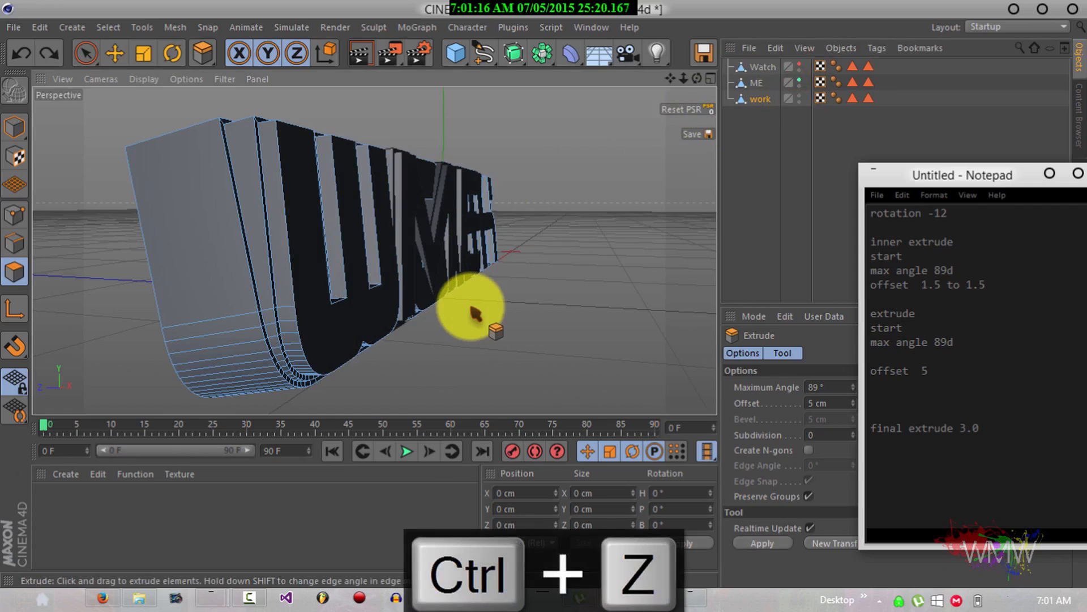
key(ctrl+z)
key(ctrl+z)
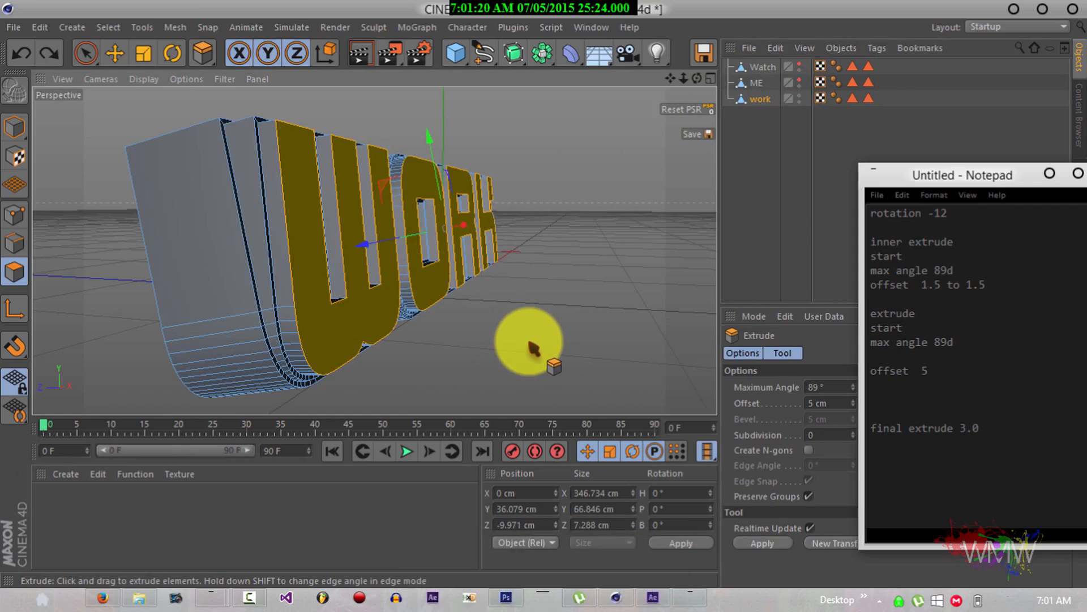
Tilt the newly extruded WORK front faces by about 6.6° around their horizontal axis.
key(r)
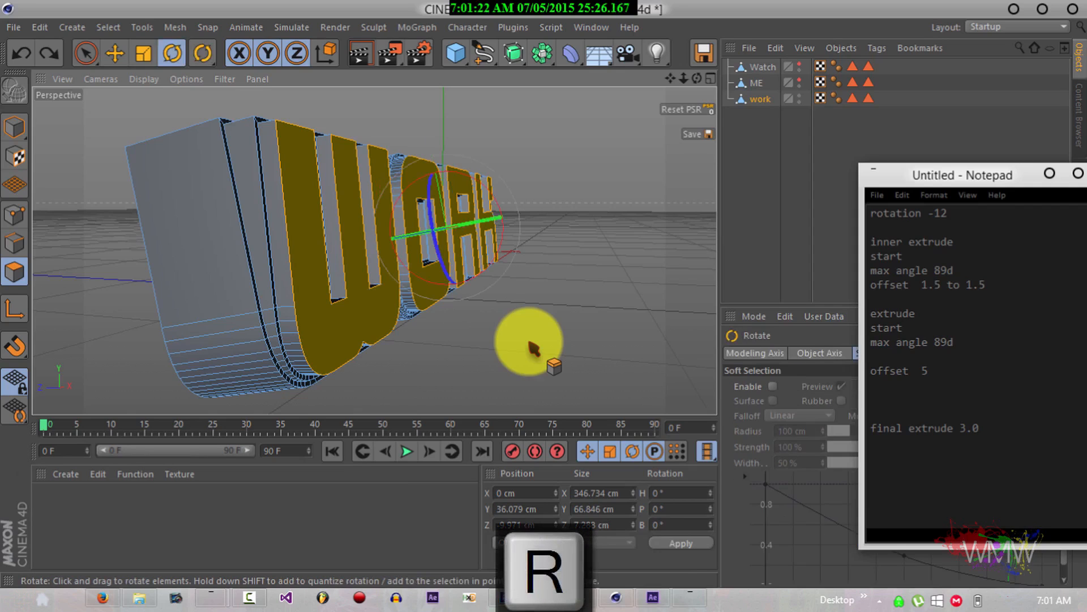
drag(501, 208, 504, 216)
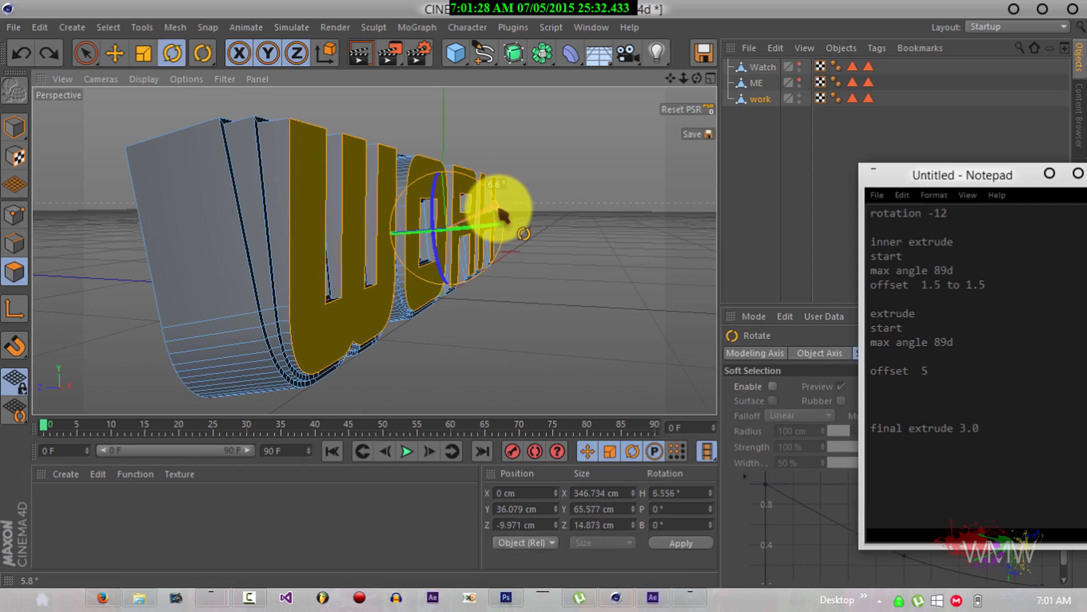
drag(500, 209, 500, 209)
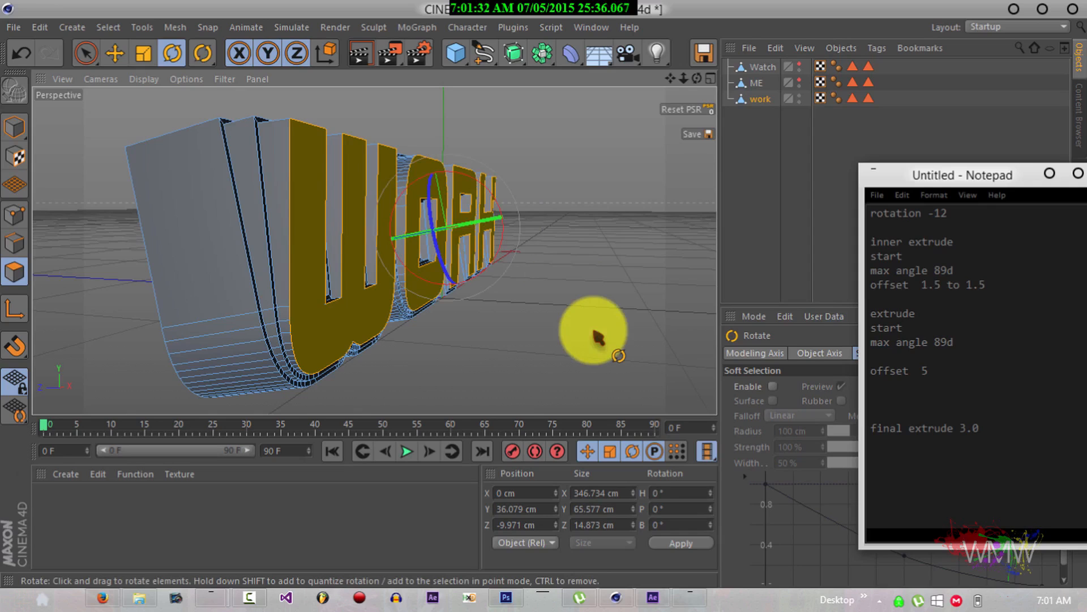
Inset the WORK front faces by 1.5 cm with Extrude Inner, extrude them by 3 cm, and deselect them.
key(m)
key(w)
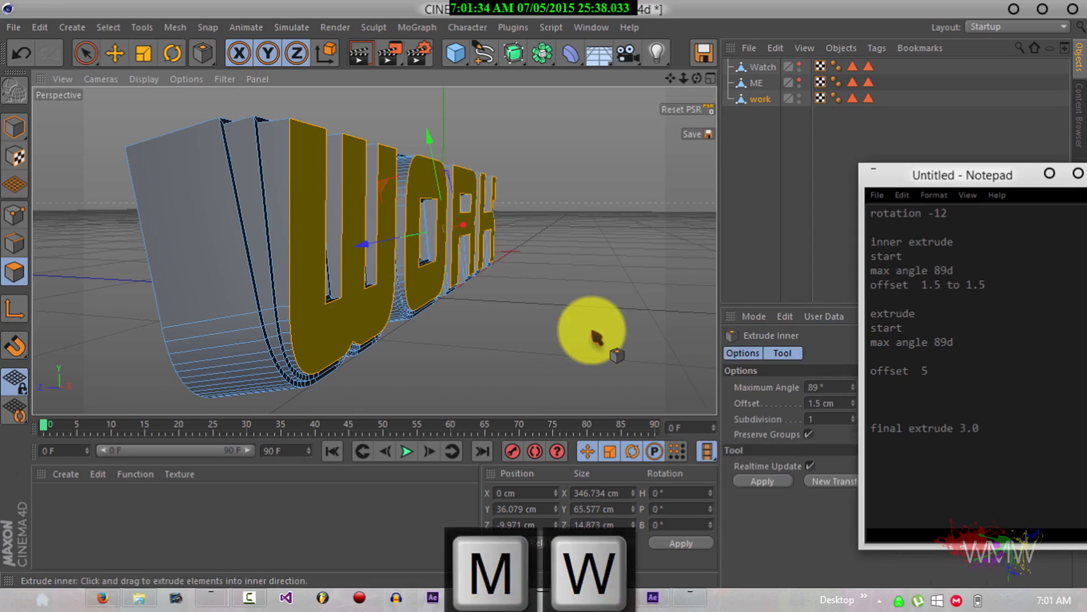
drag(591, 333, 545, 295)
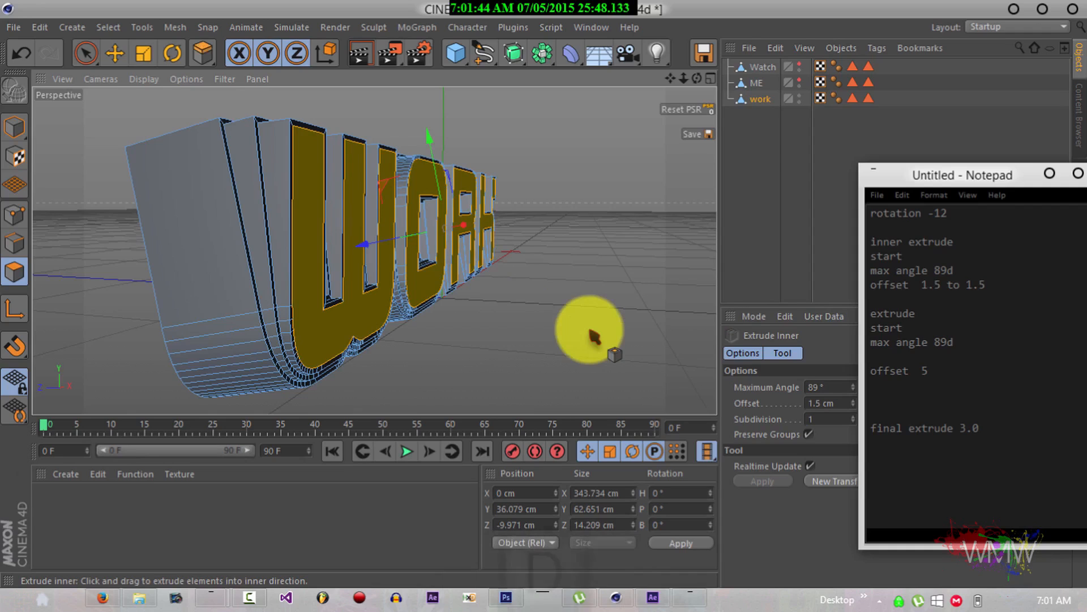
key(d)
drag(595, 335, 545, 294)
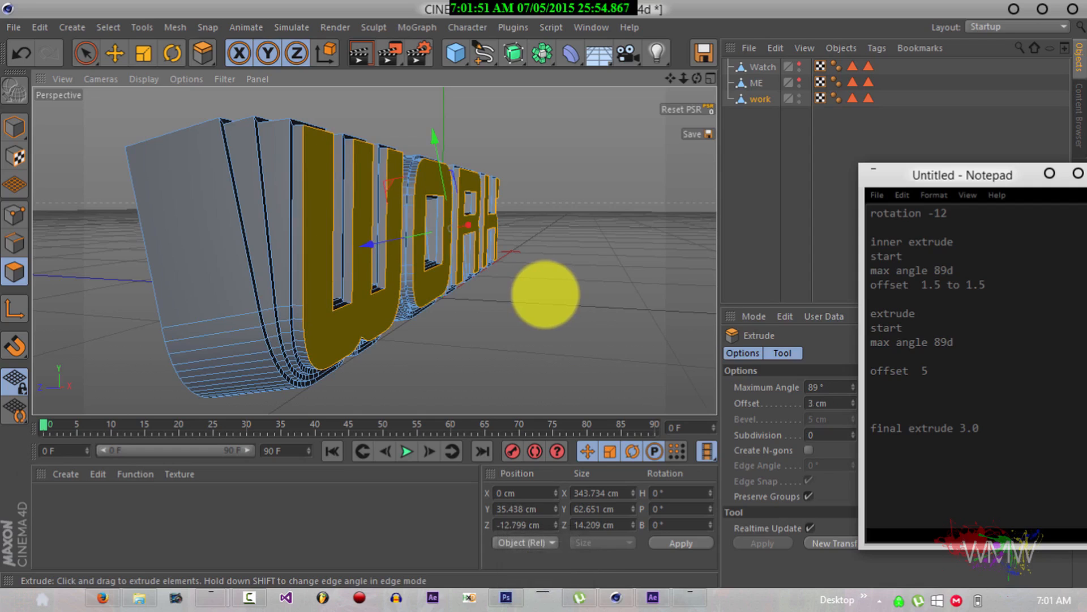
click(568, 325)
Hide the work object and preview the ME and Watch objects one at a time, hiding each again.
drag(692, 81, 545, 292)
drag(669, 78, 482, 266)
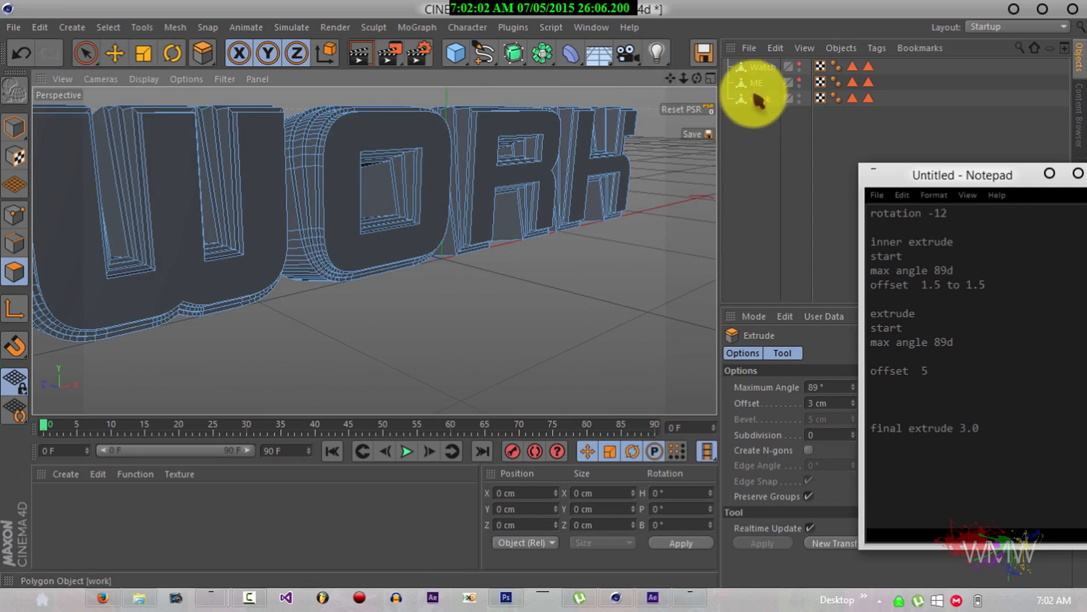
click(797, 98)
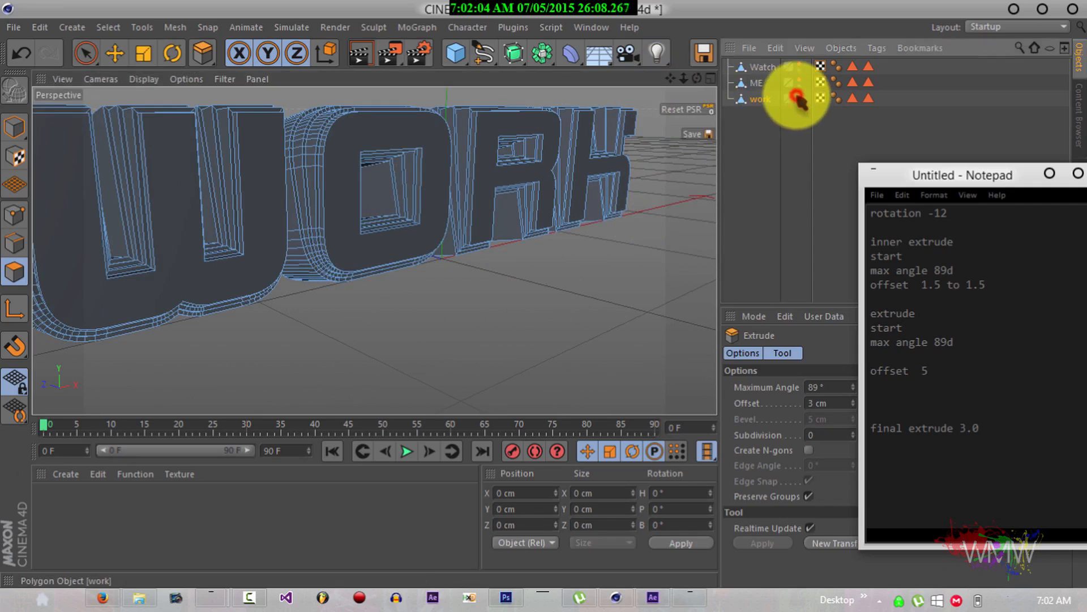
click(799, 96)
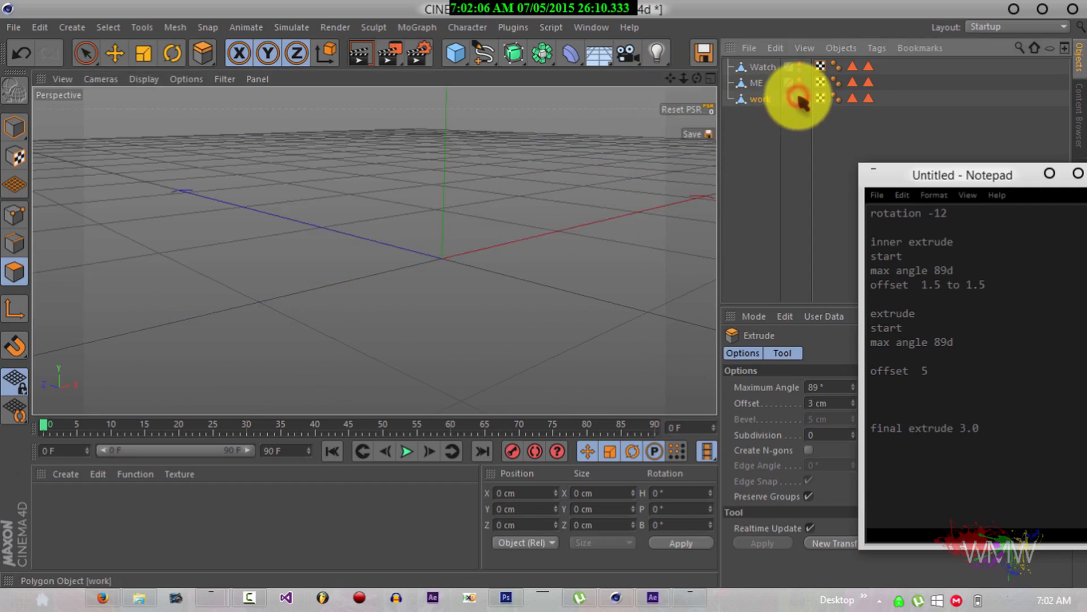
click(800, 82)
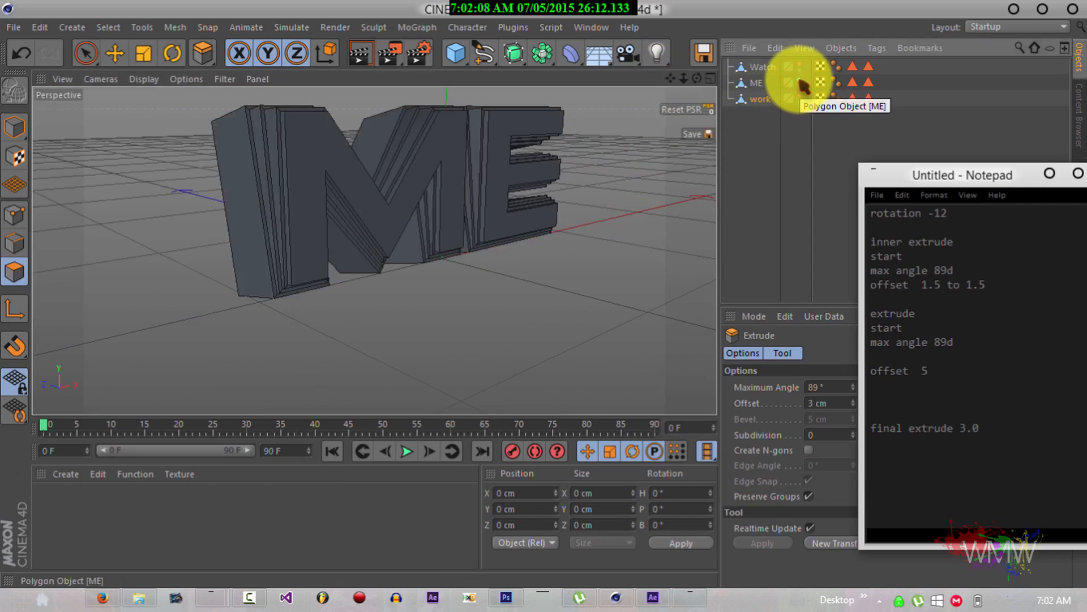
click(799, 82)
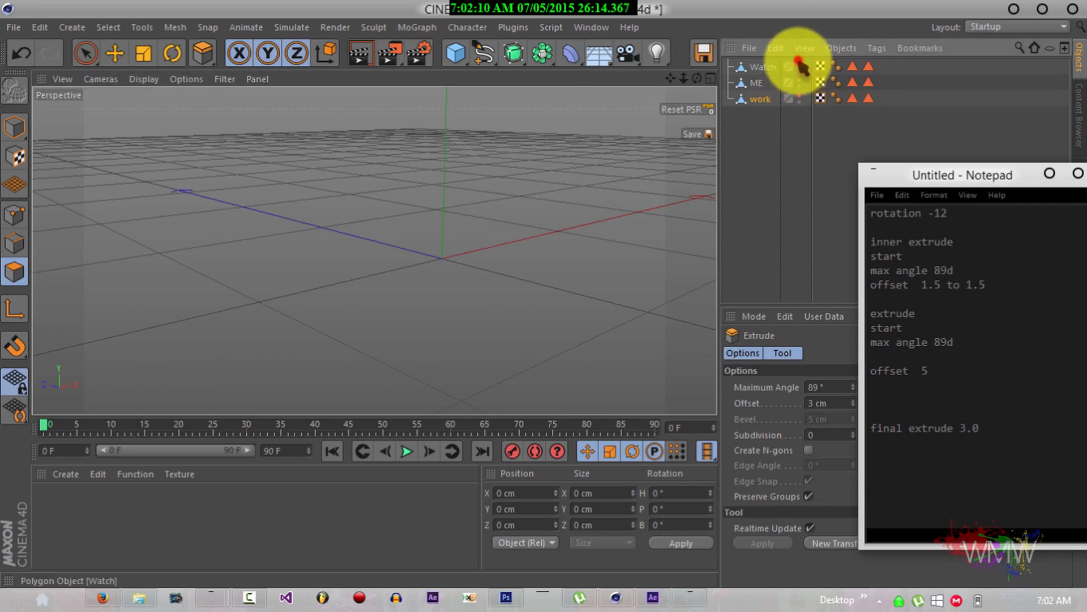
click(800, 66)
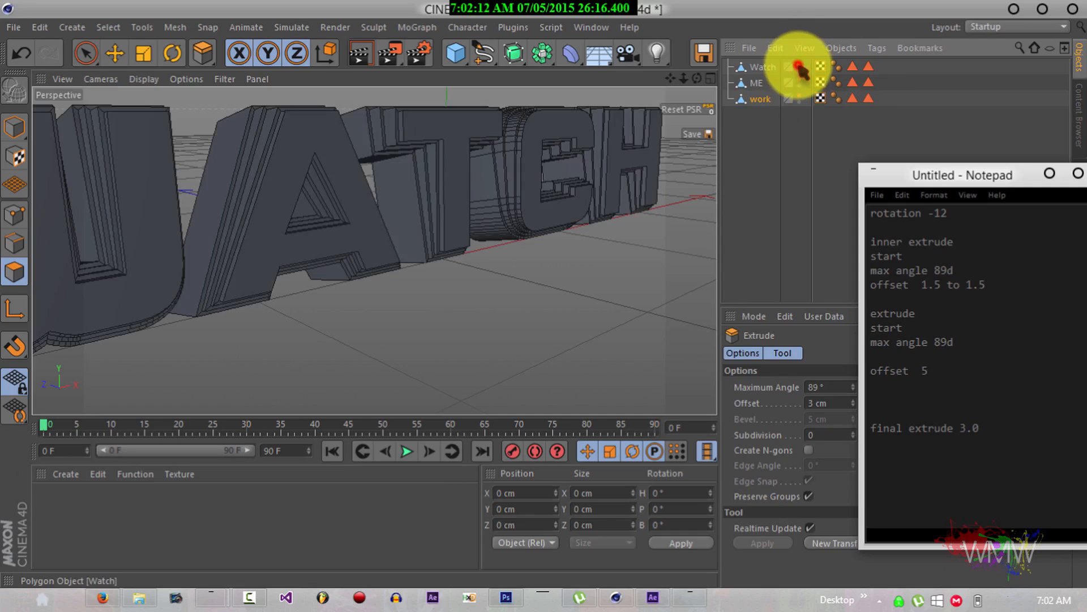
click(798, 66)
Make the Watch object visible in the viewport, seen from the front.
drag(697, 78, 545, 298)
drag(672, 80, 530, 287)
drag(682, 80, 545, 297)
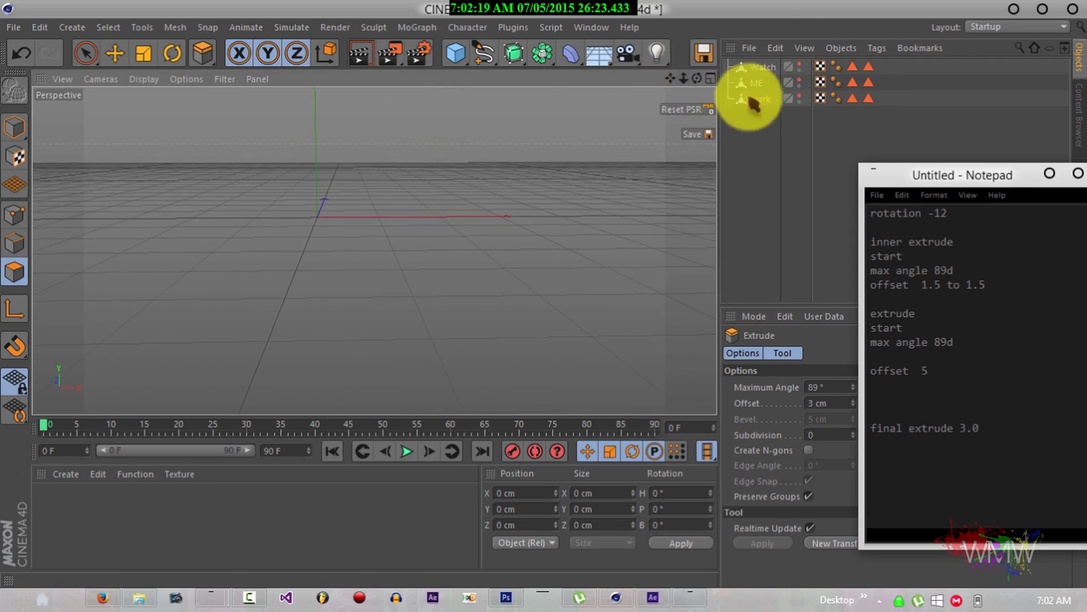
click(801, 67)
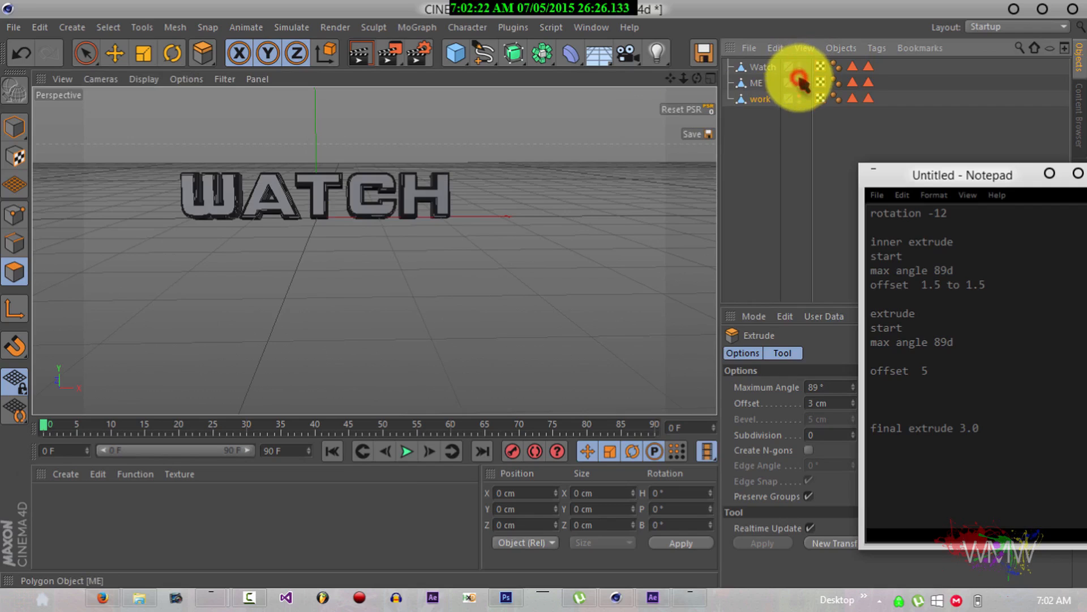
Make the ME and work objects visible in the viewport alongside Watch, and switch to Model mode.
click(801, 82)
click(799, 99)
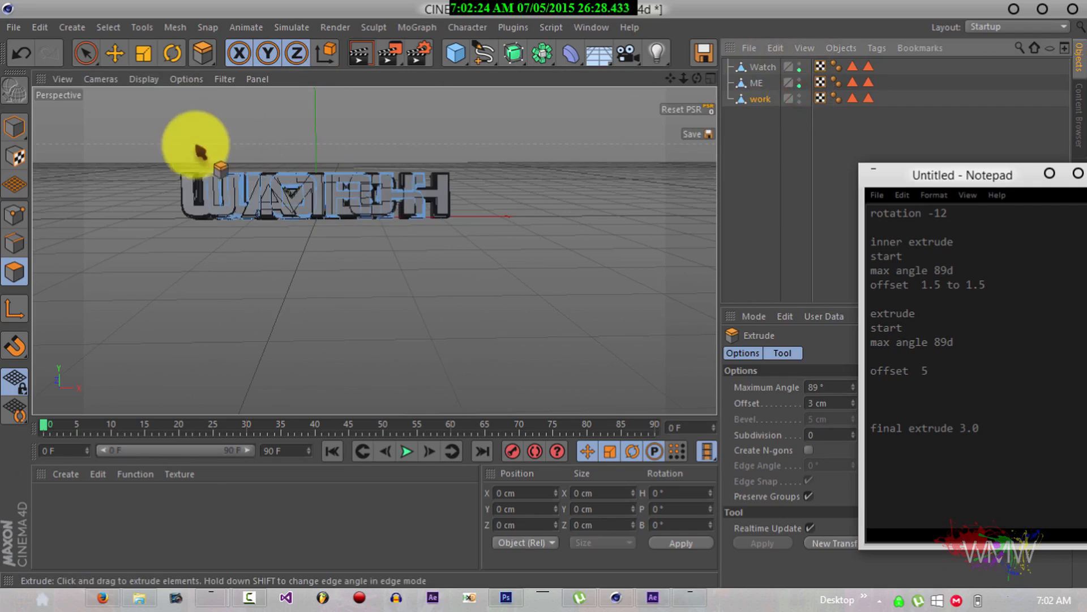
click(12, 130)
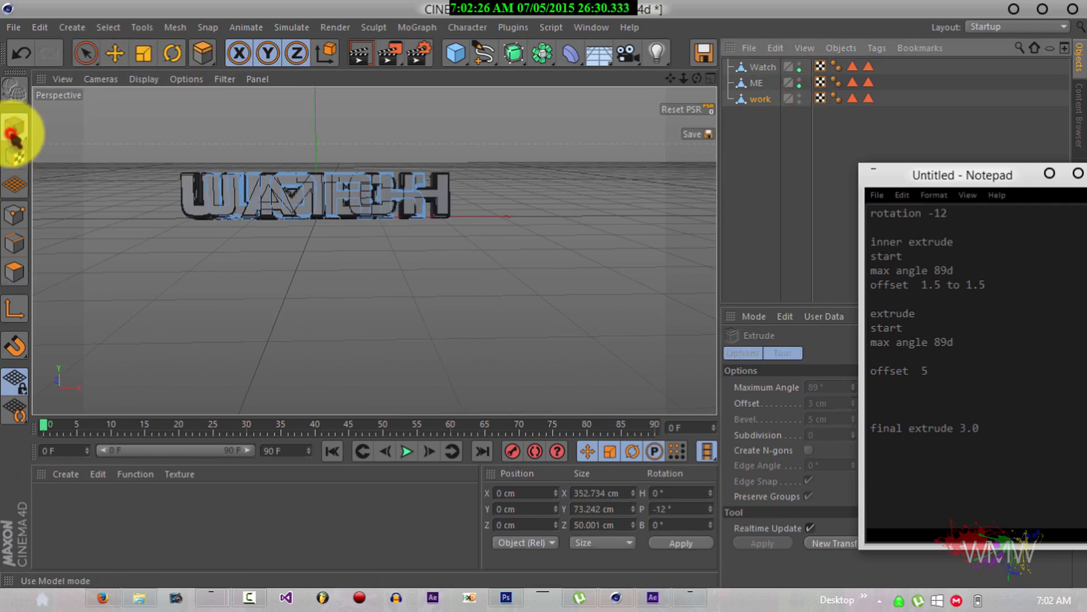
Move ME down below WATCH to about Y -79 cm, and WORK beneath it to about Y -161 cm.
click(759, 68)
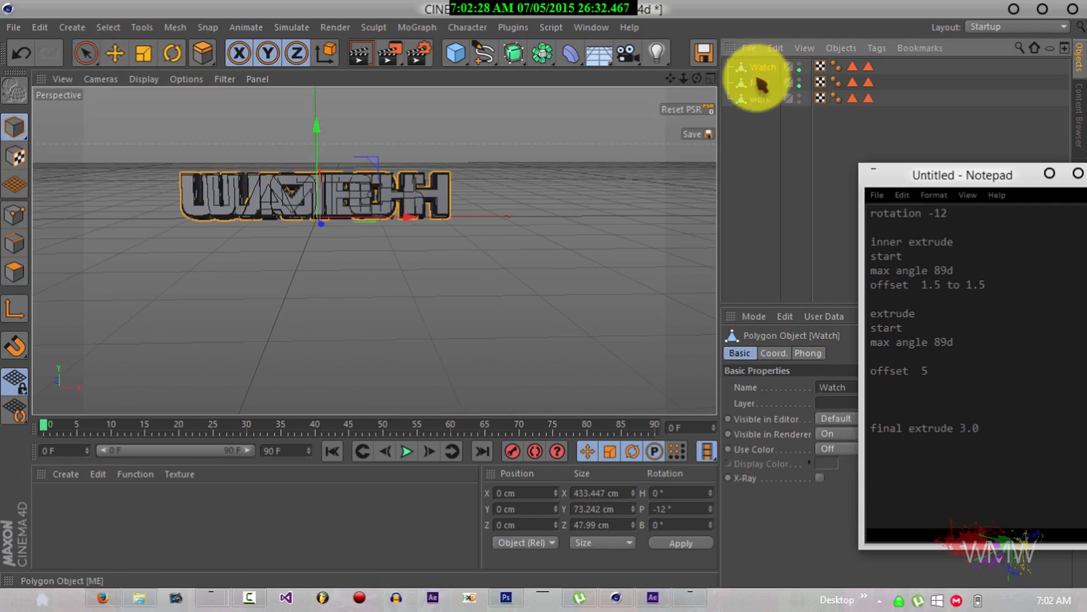
click(758, 84)
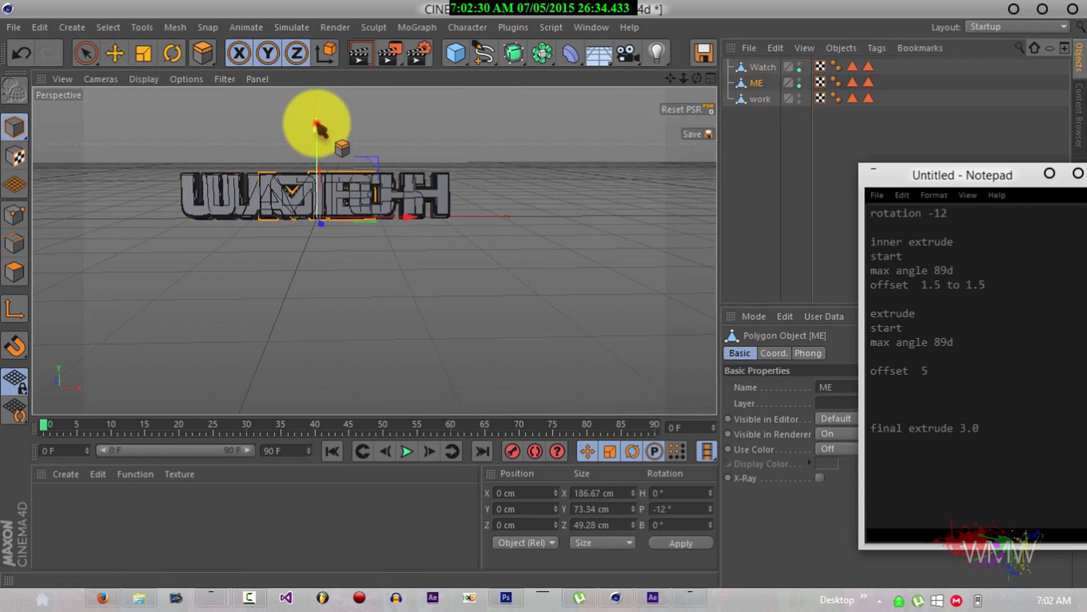
drag(317, 124, 316, 170)
click(762, 99)
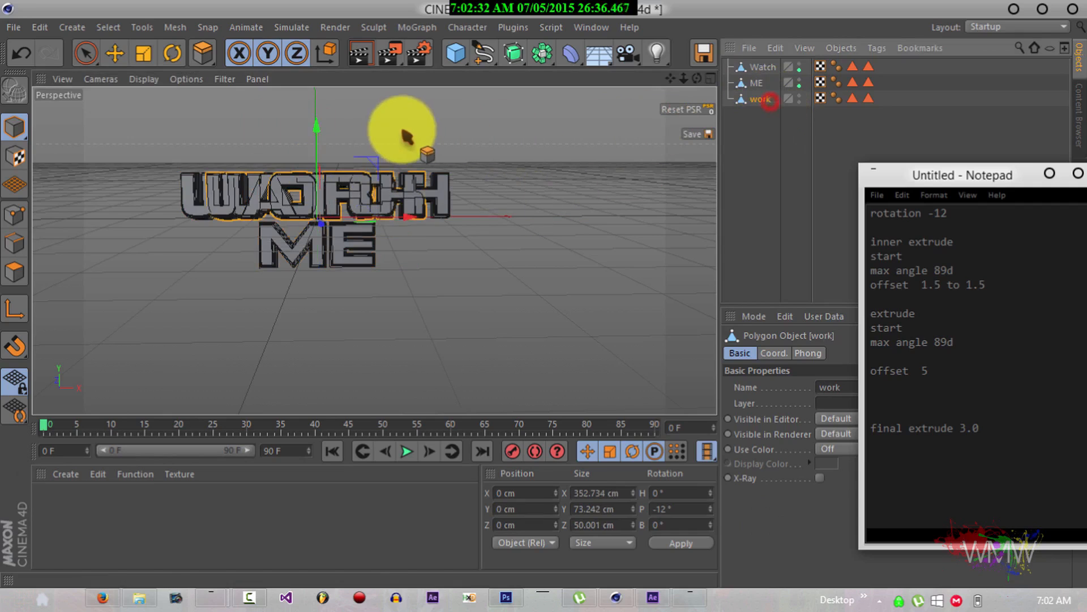
drag(315, 127, 320, 224)
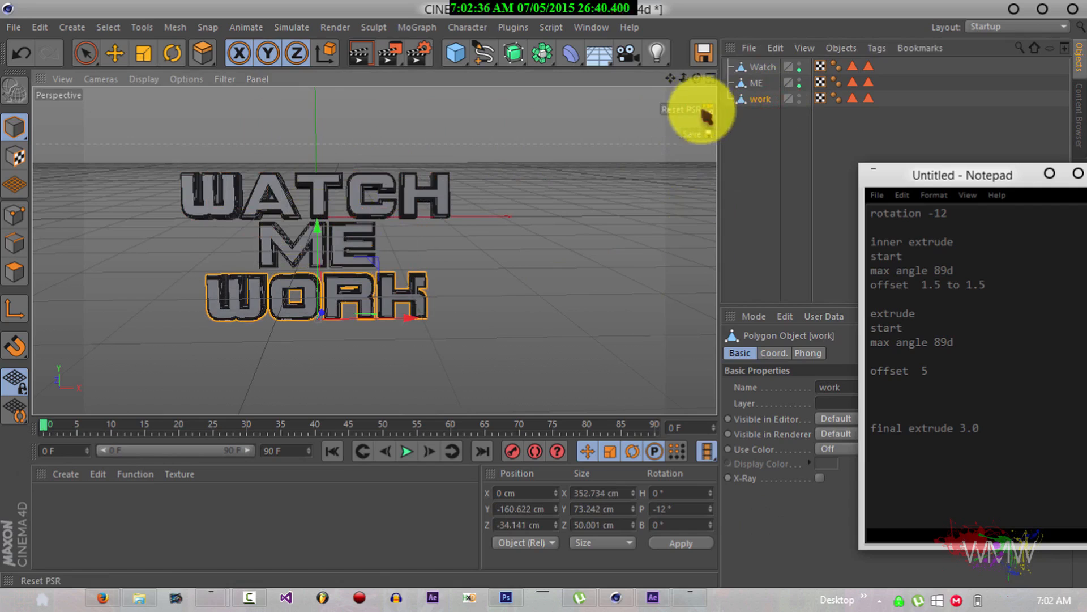
Reset the position, scale and rotation of the work and ME objects.
click(683, 110)
click(757, 83)
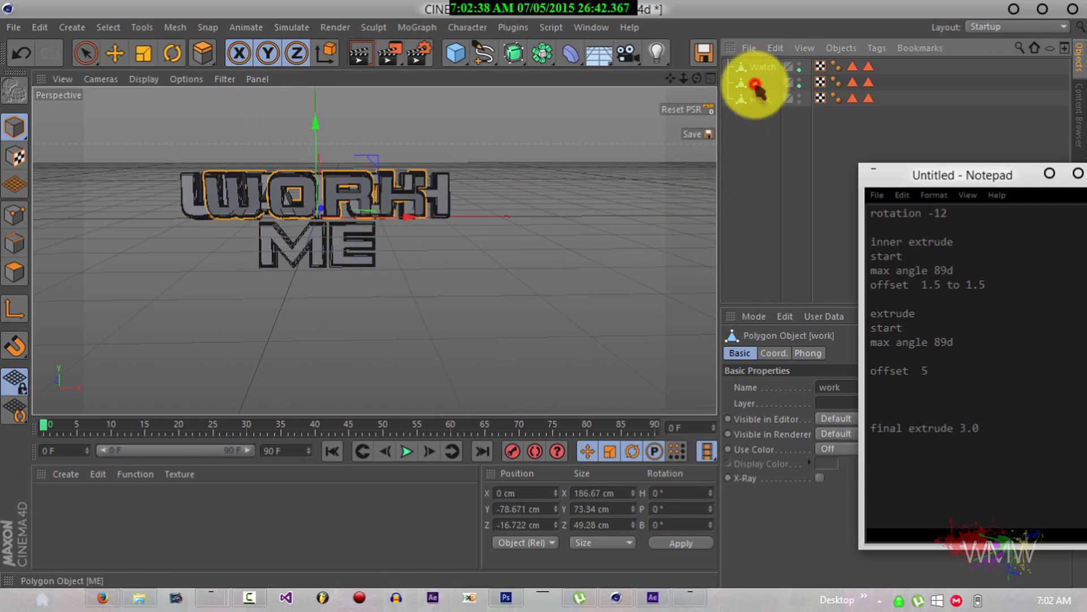
click(685, 110)
drag(697, 79, 545, 294)
drag(685, 79, 545, 294)
drag(674, 79, 543, 296)
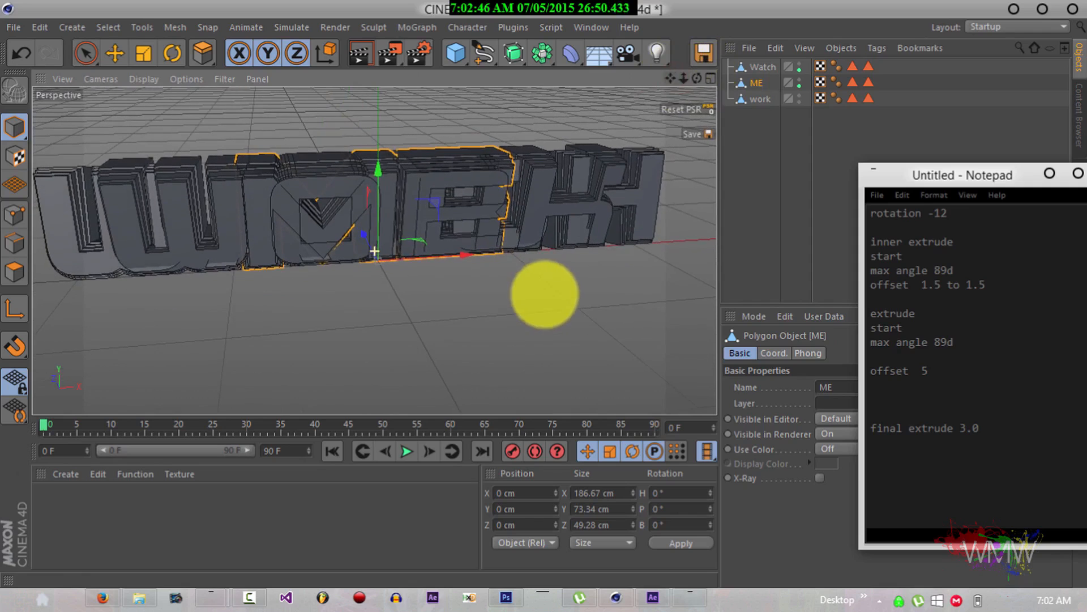
Move the ME text straight down to about Y -89 cm, below WATCH.
click(768, 67)
drag(697, 83, 544, 294)
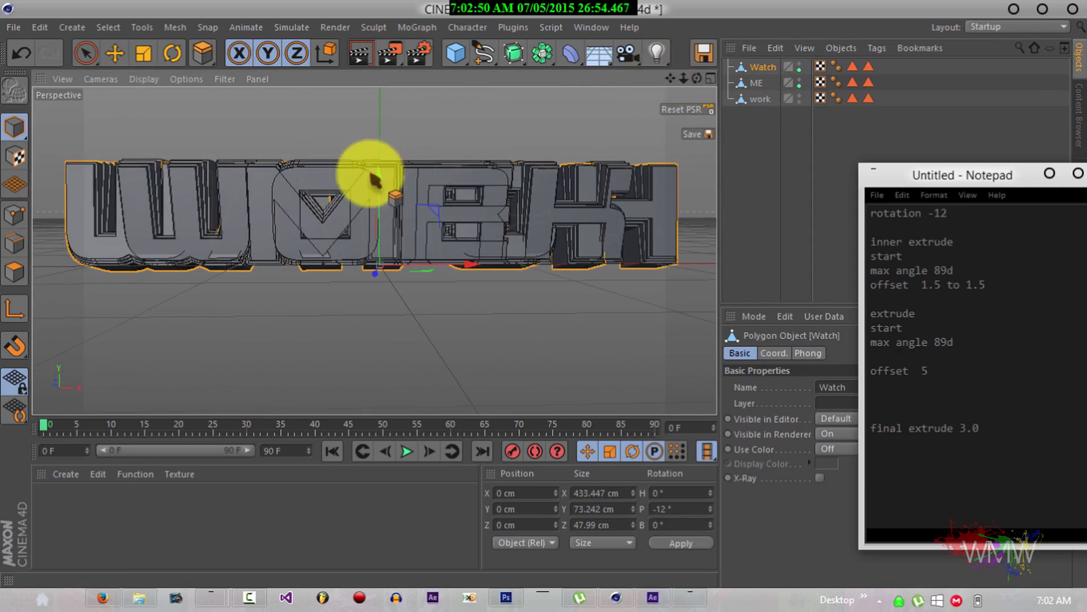
click(758, 83)
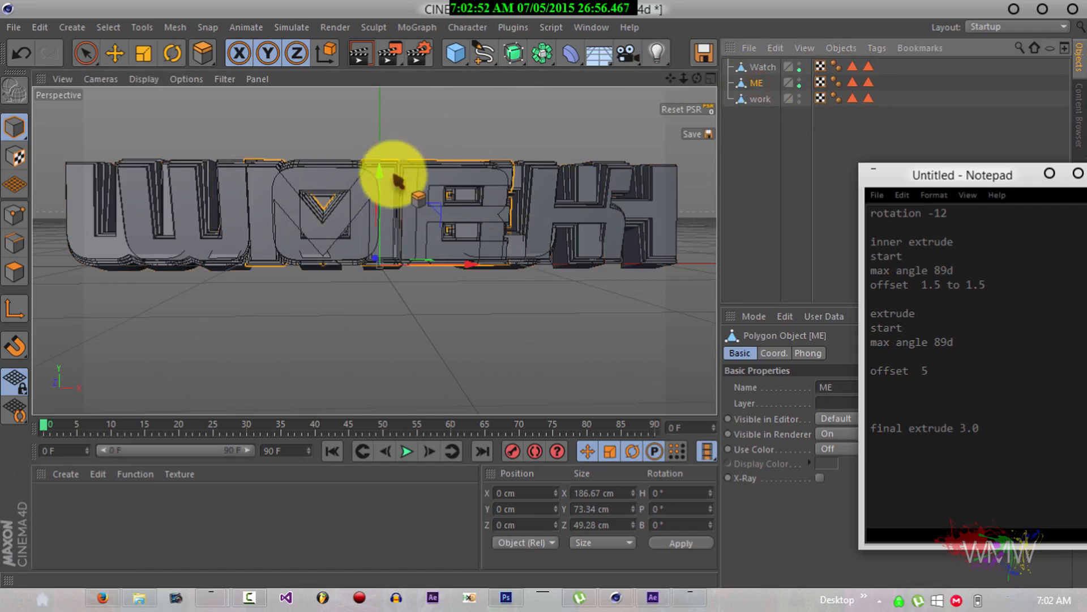
drag(381, 175, 366, 299)
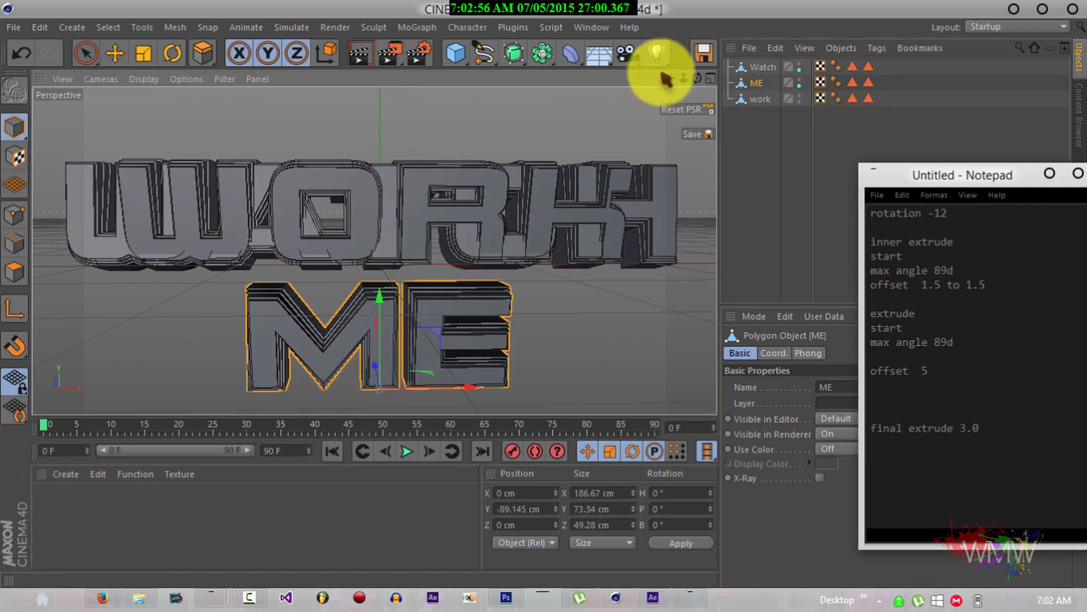
Move the WORK text straight down to about Y -184 cm, below ME.
drag(674, 82, 544, 294)
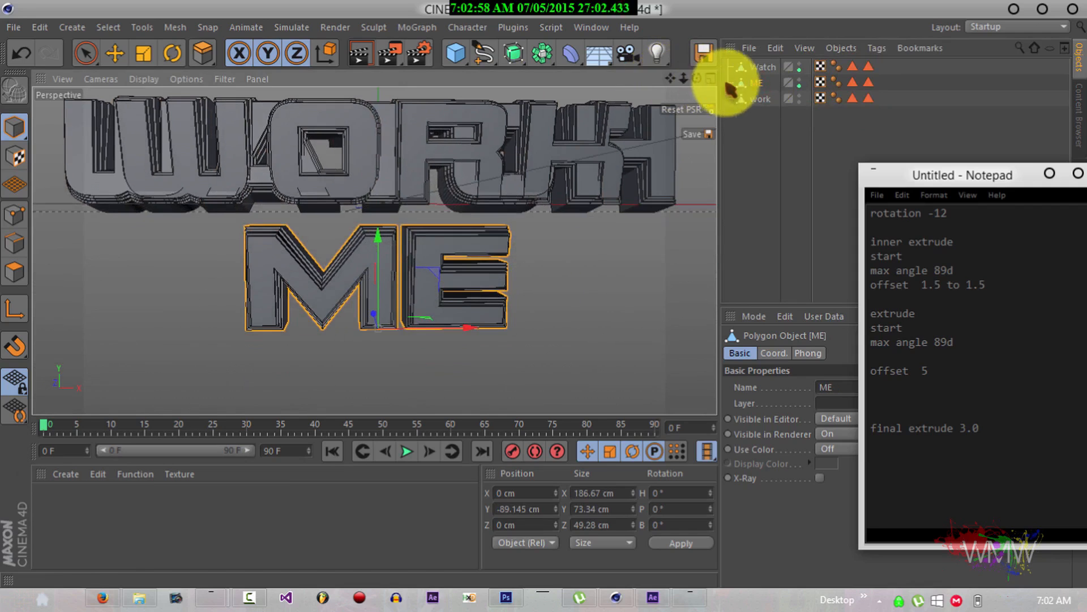
click(759, 100)
drag(379, 113, 388, 359)
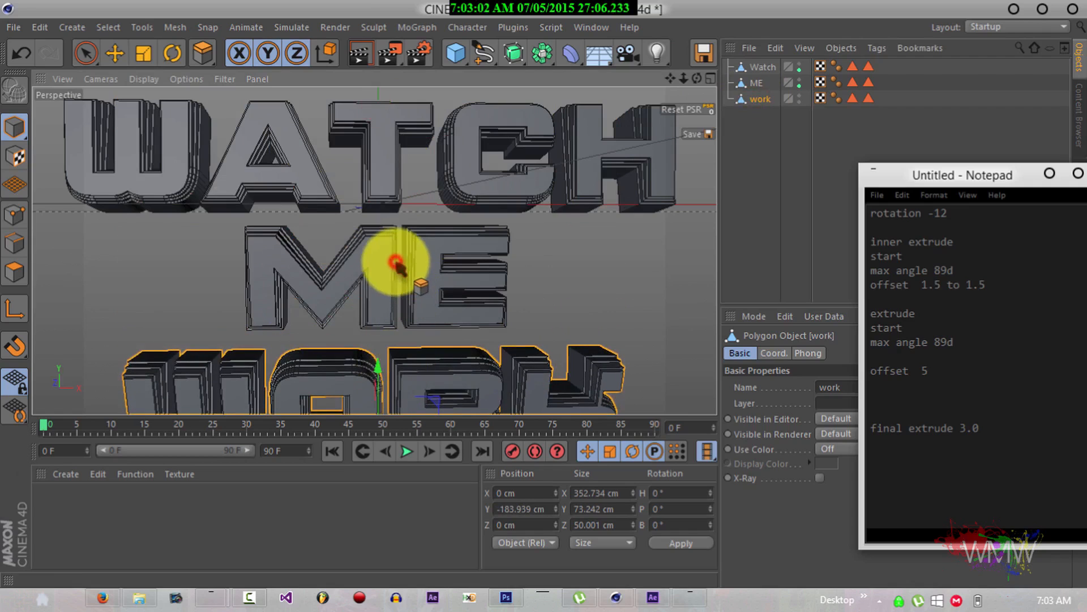
Try stretching ME separately along X and Y to about 271 by 104 cm, and undo the scaling.
click(770, 85)
key(t)
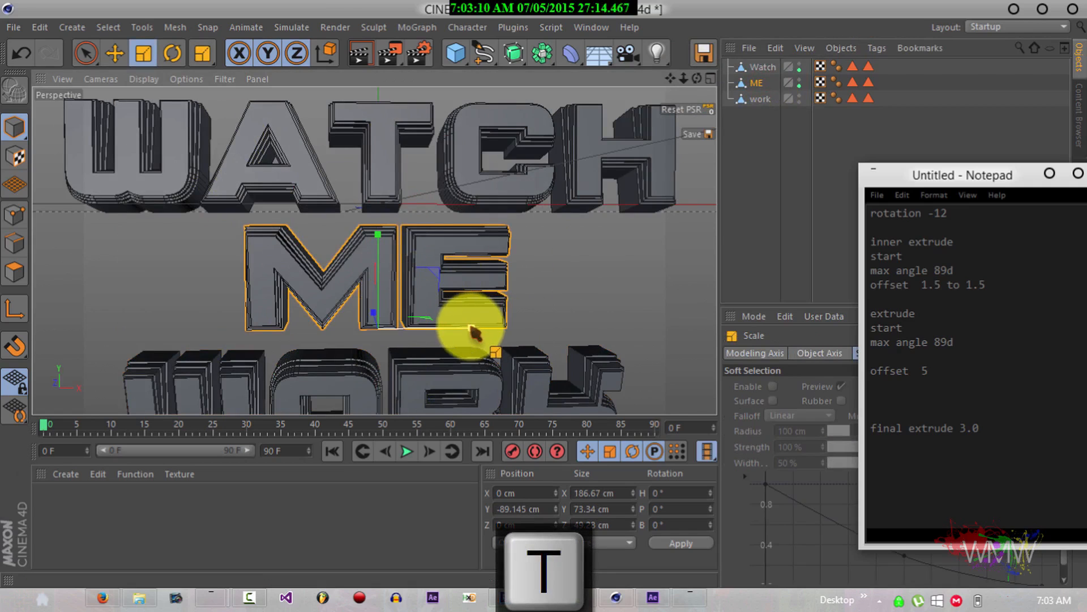
drag(472, 330, 502, 323)
drag(384, 237, 396, 194)
key(ctrl+z)
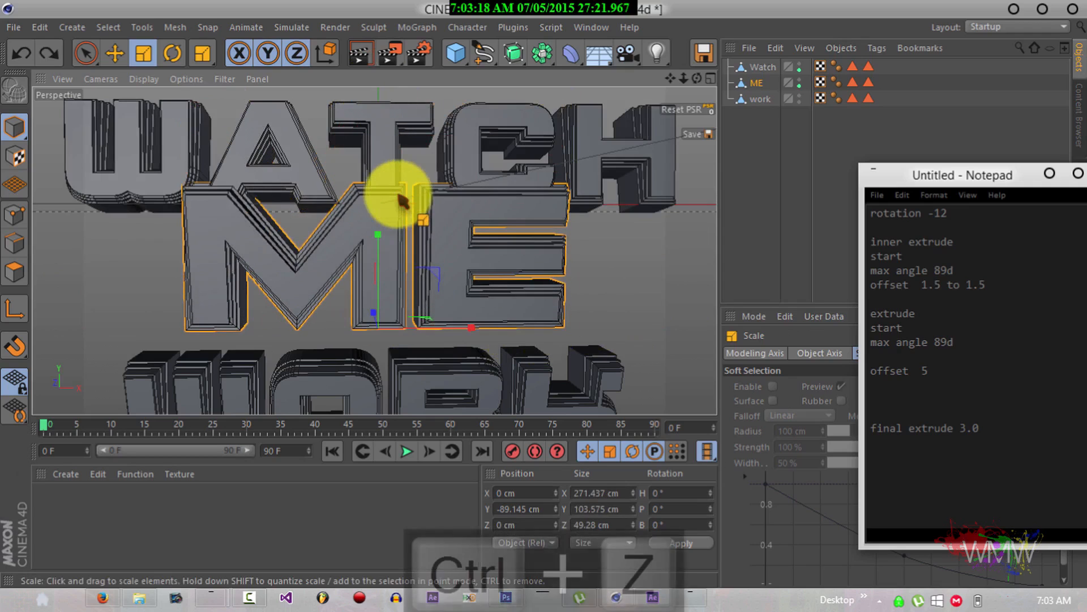
key(ctrl+z)
key(ctrl+z)
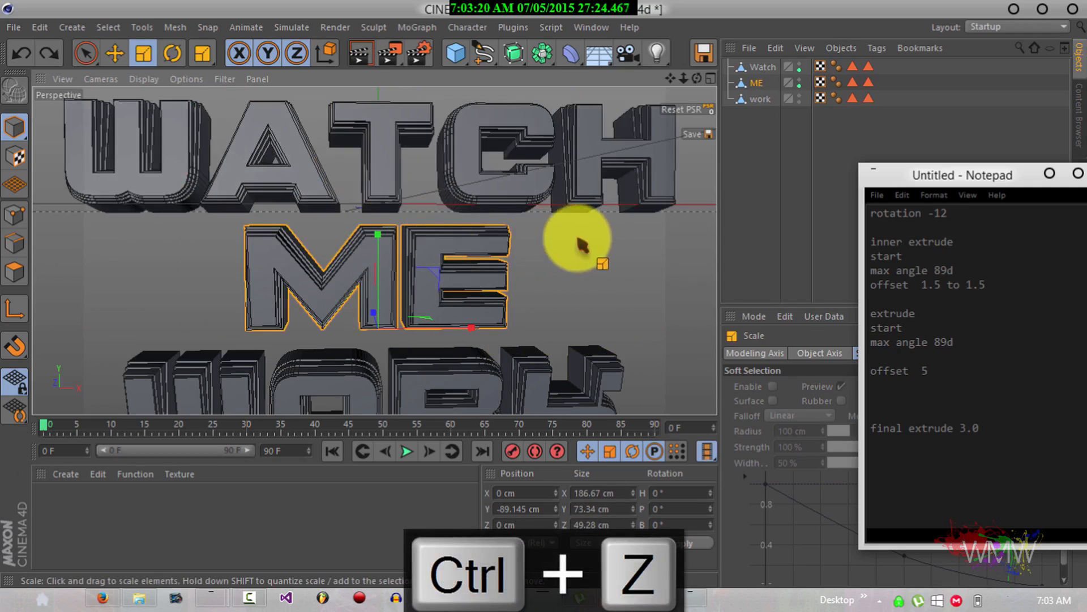
Scale ME uniformly to about 350 cm wide and lower it to about Y -149 cm.
drag(640, 278, 545, 295)
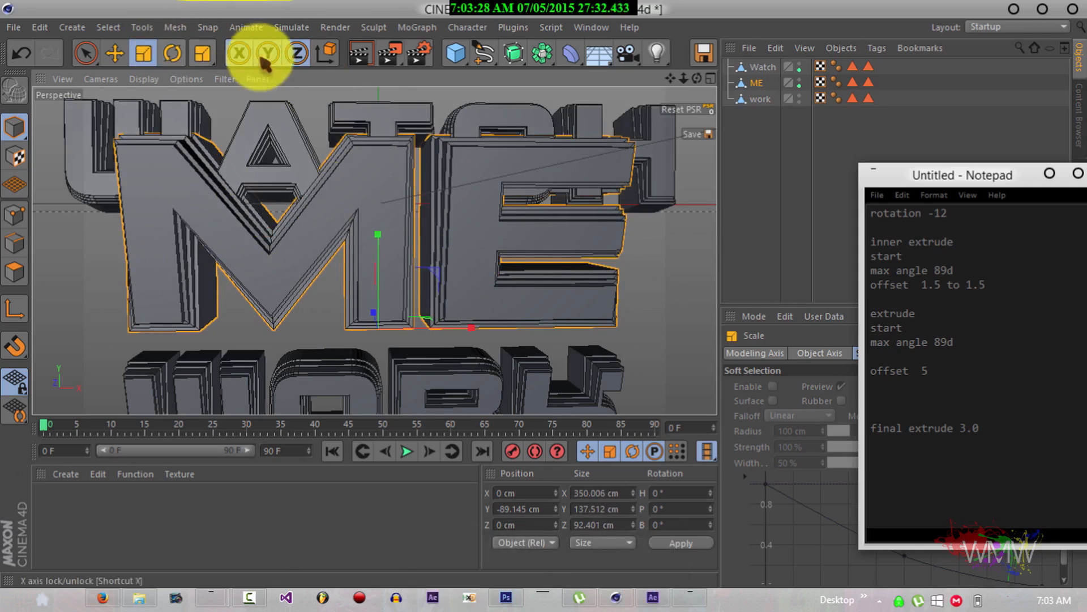
click(116, 52)
drag(378, 237, 379, 320)
mouse_move(670, 79)
mouse_down()
mouse_move(545, 291)
mouse_move(655, 80)
mouse_up()
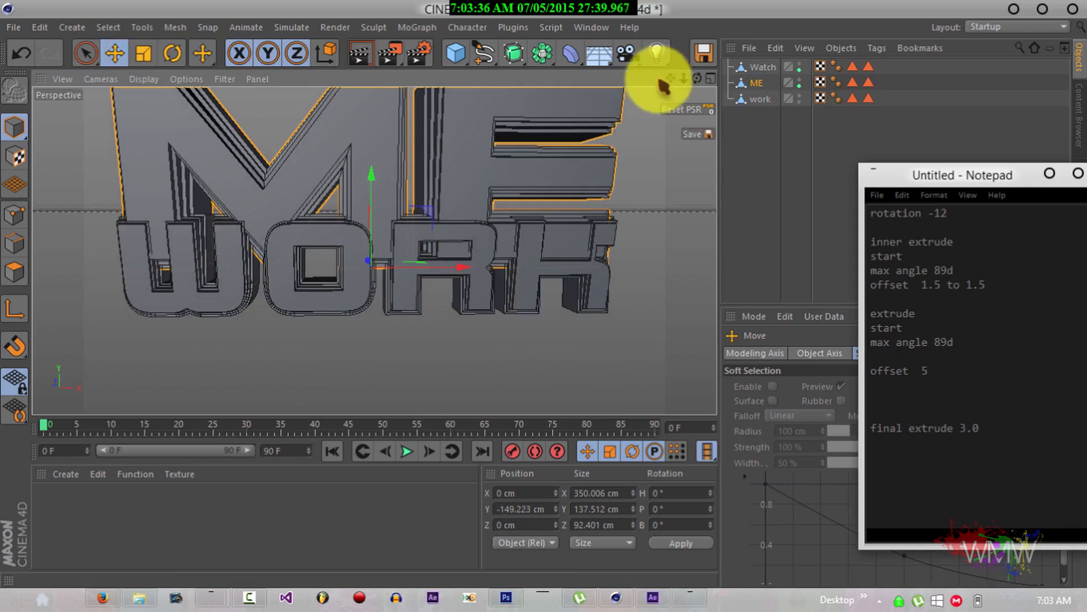
Move the WORK text down to about Y -244 cm so it clears the enlarged ME.
click(761, 98)
drag(374, 228, 372, 309)
drag(686, 83, 544, 294)
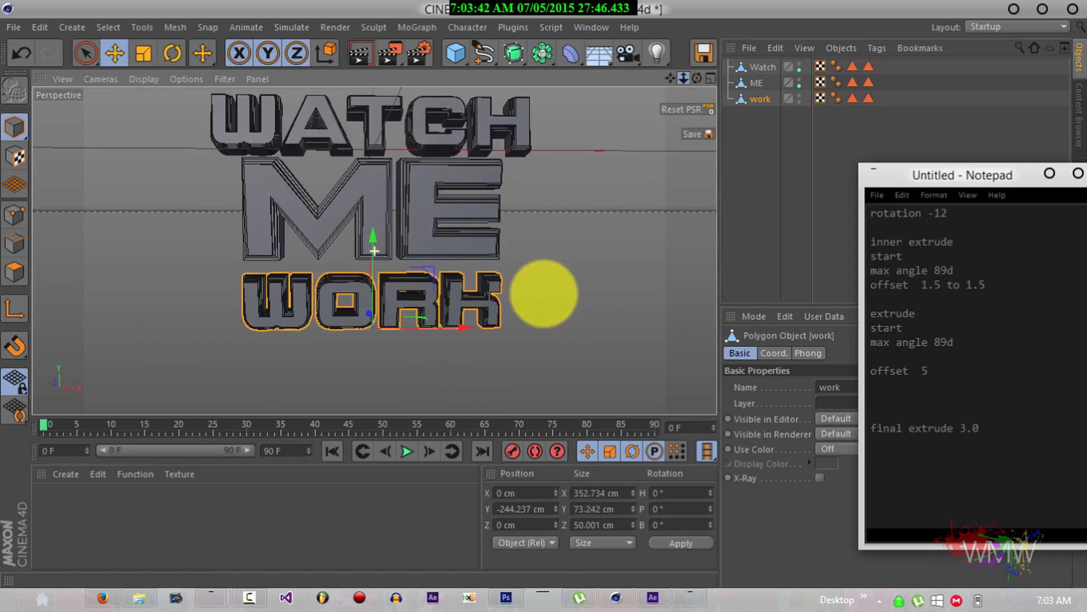
Scale WATCH down uniformly to about 347 cm wide to match the width of the other words.
click(379, 134)
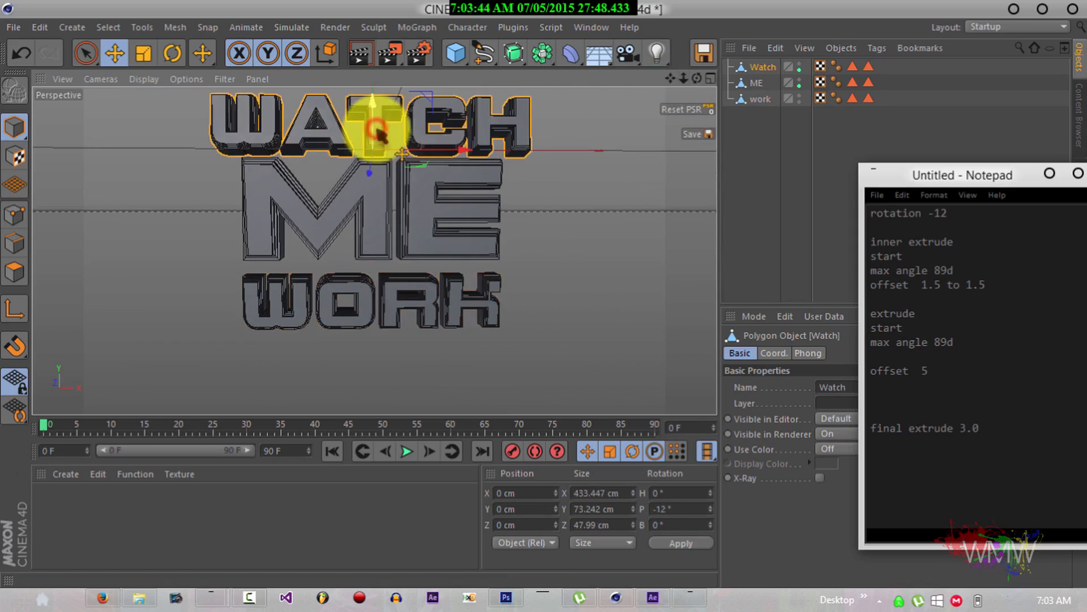
click(148, 52)
drag(617, 235, 465, 254)
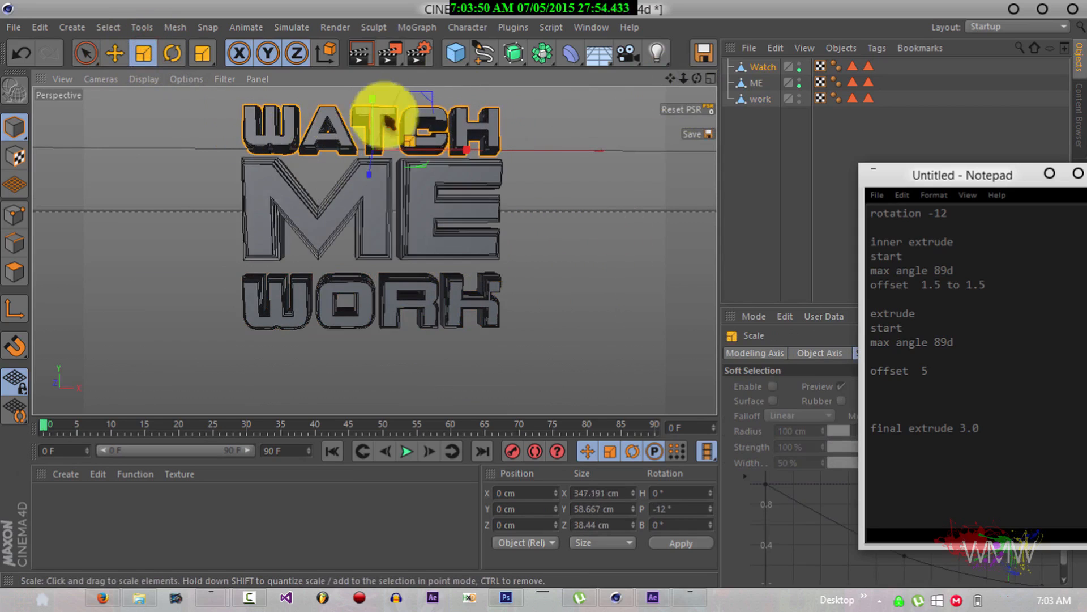
drag(684, 78, 413, 224)
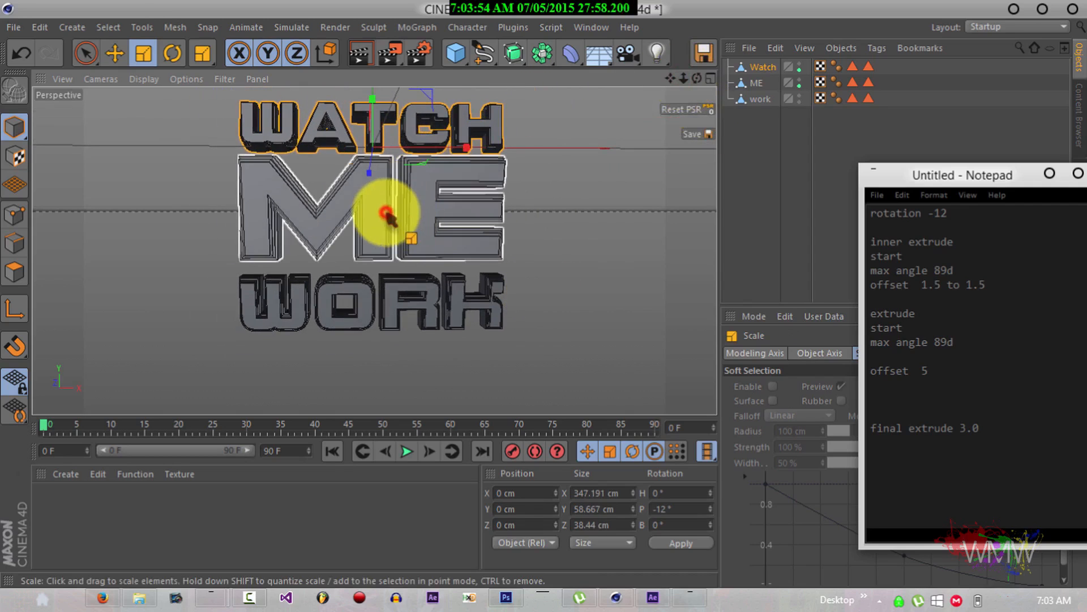
Nudge ME down to about Y -156 cm to center it between WATCH and WORK.
click(388, 217)
click(114, 53)
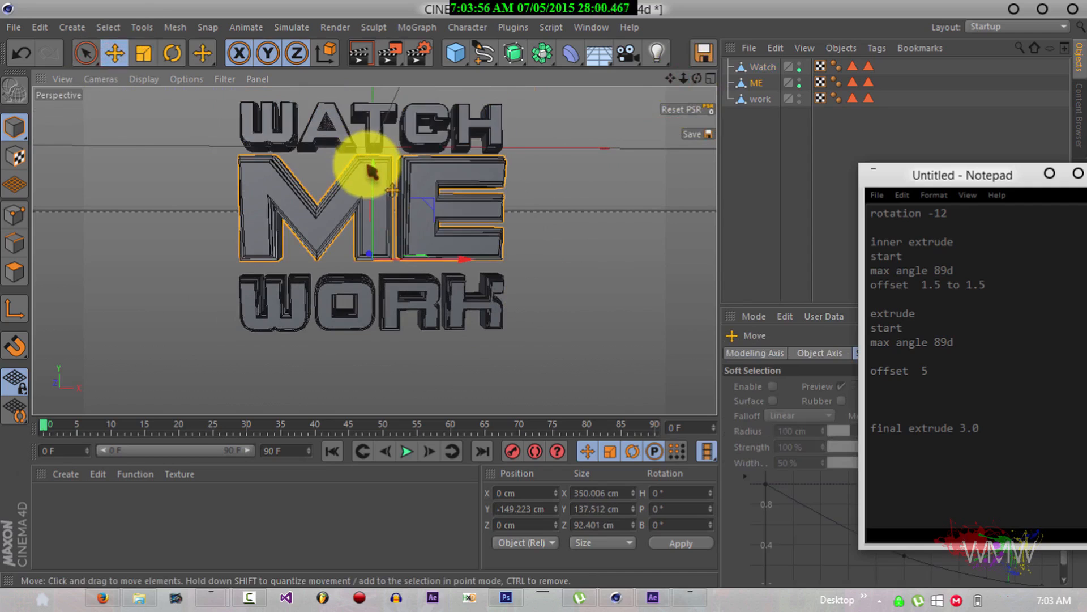
drag(372, 167, 372, 168)
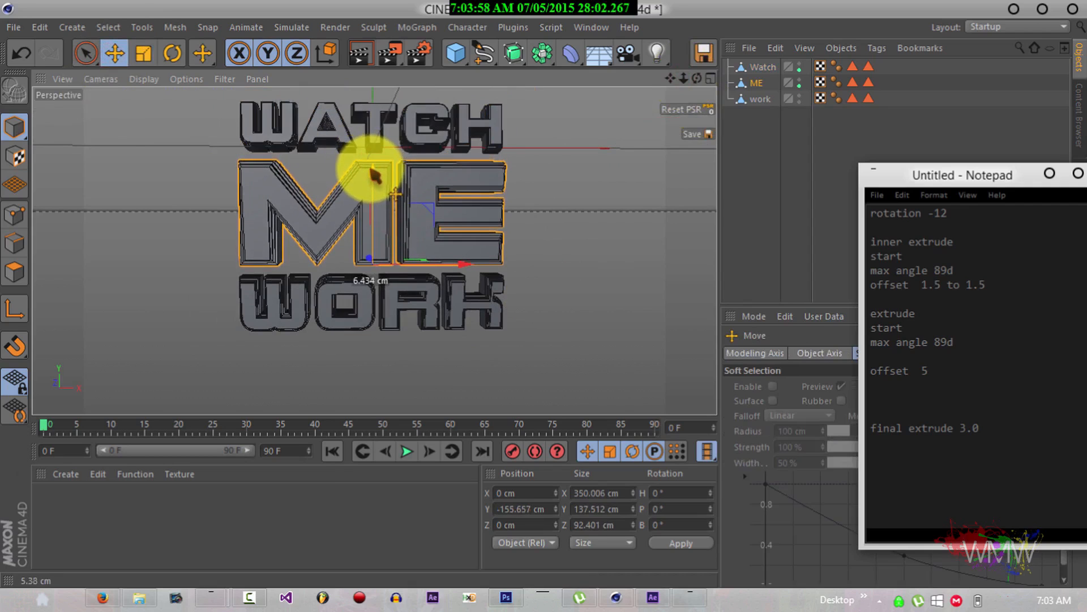
Try rotating WATCH around its own tilted axis to a heading of about 3°, and undo the rotation.
drag(696, 79, 558, 284)
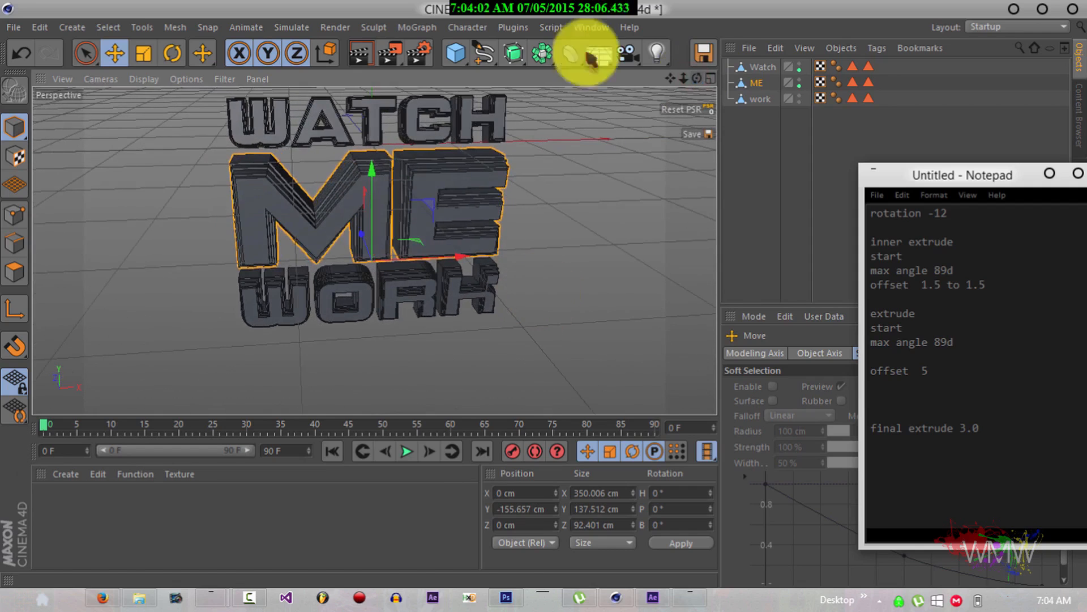
click(171, 53)
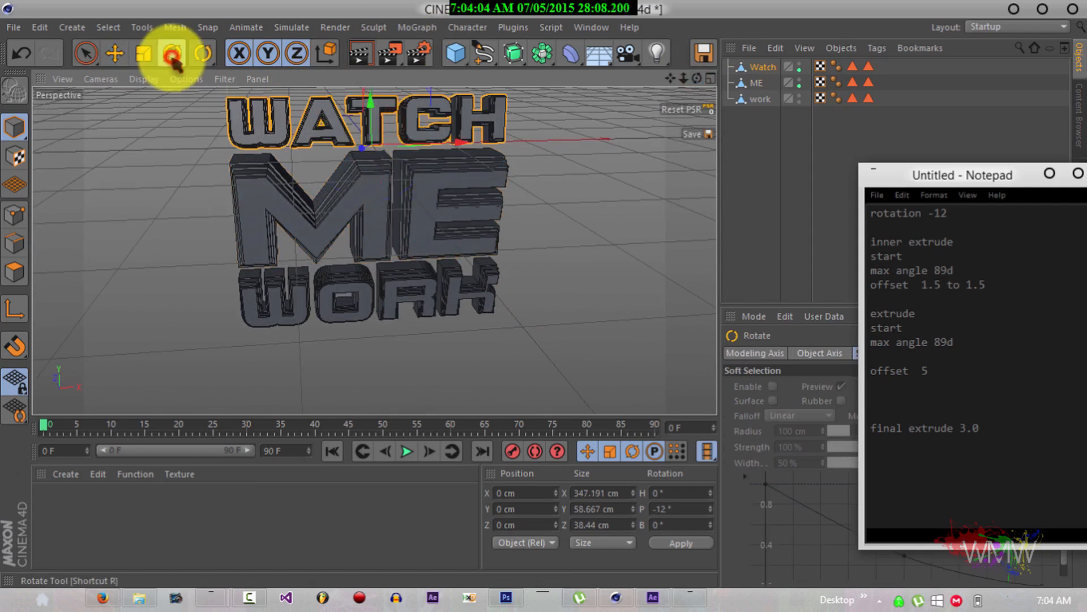
click(359, 126)
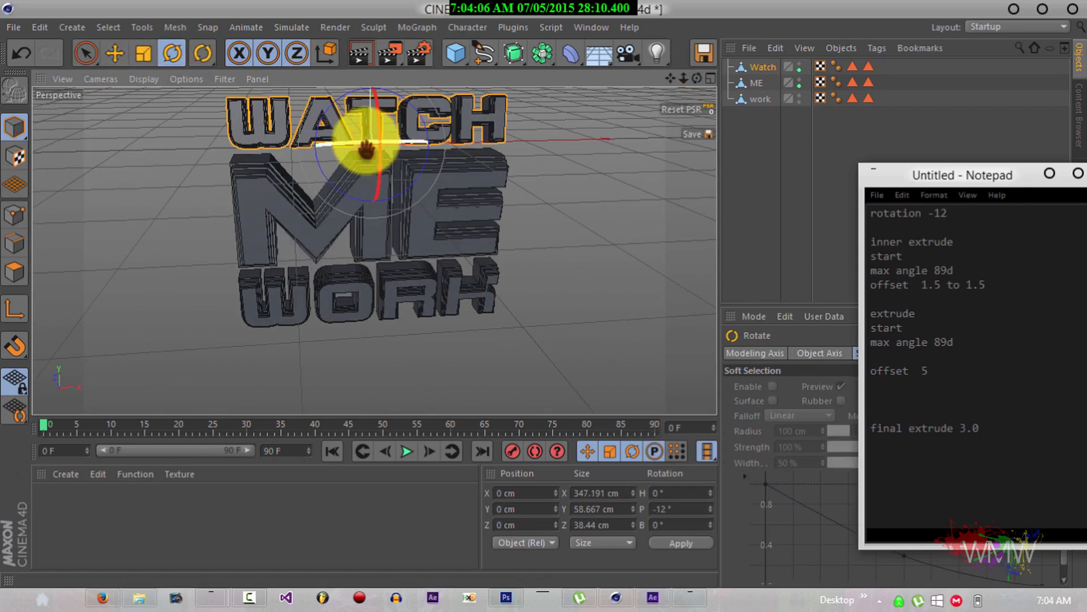
drag(695, 80, 549, 286)
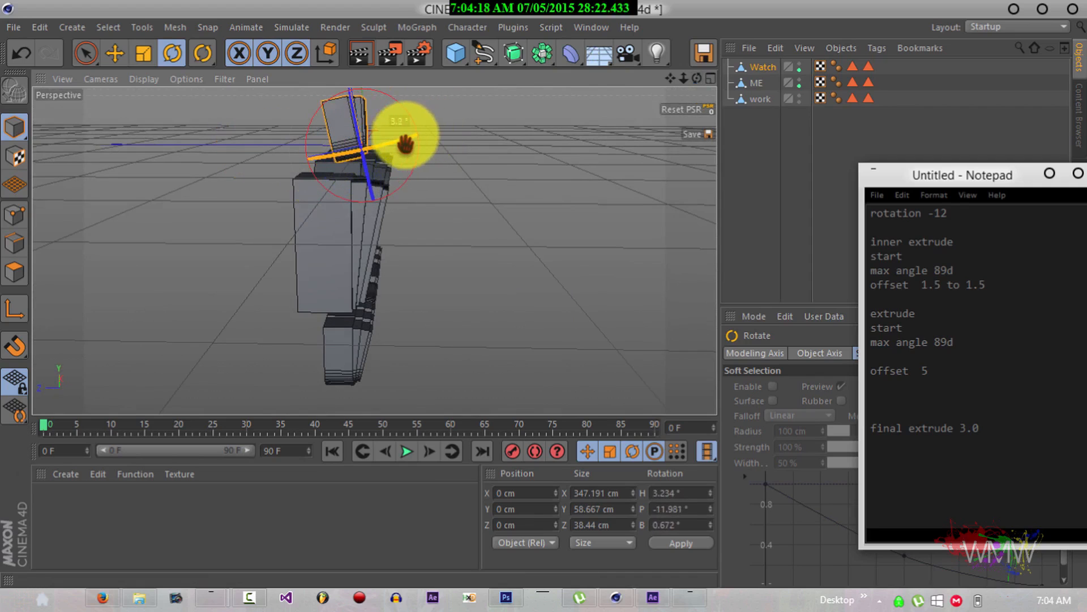
key(ctrl+z)
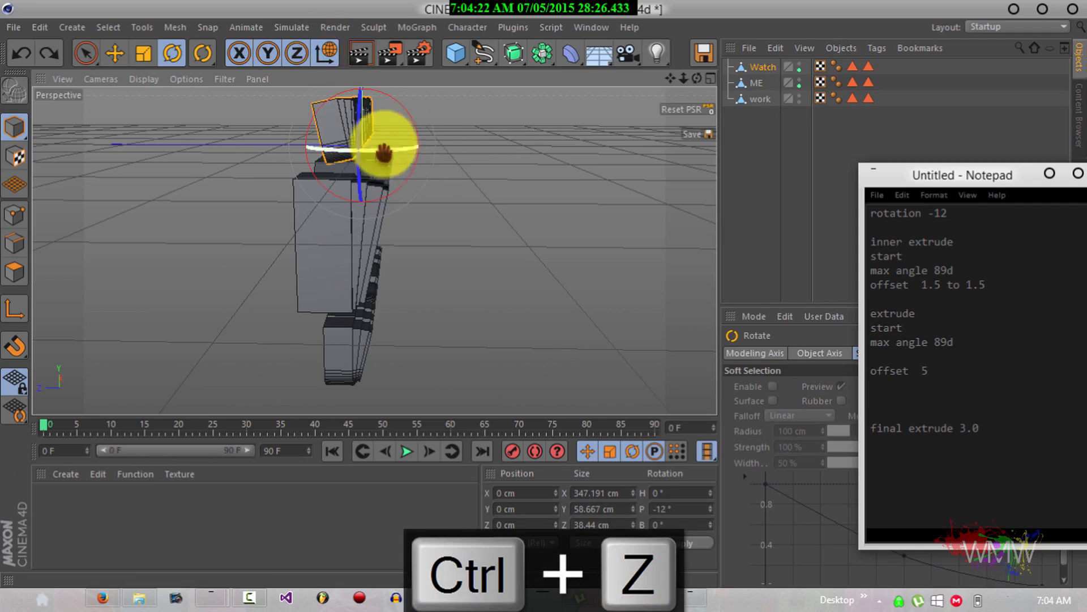
Using the world coordinate system, rotate WATCH to a heading of about -30°.
click(327, 53)
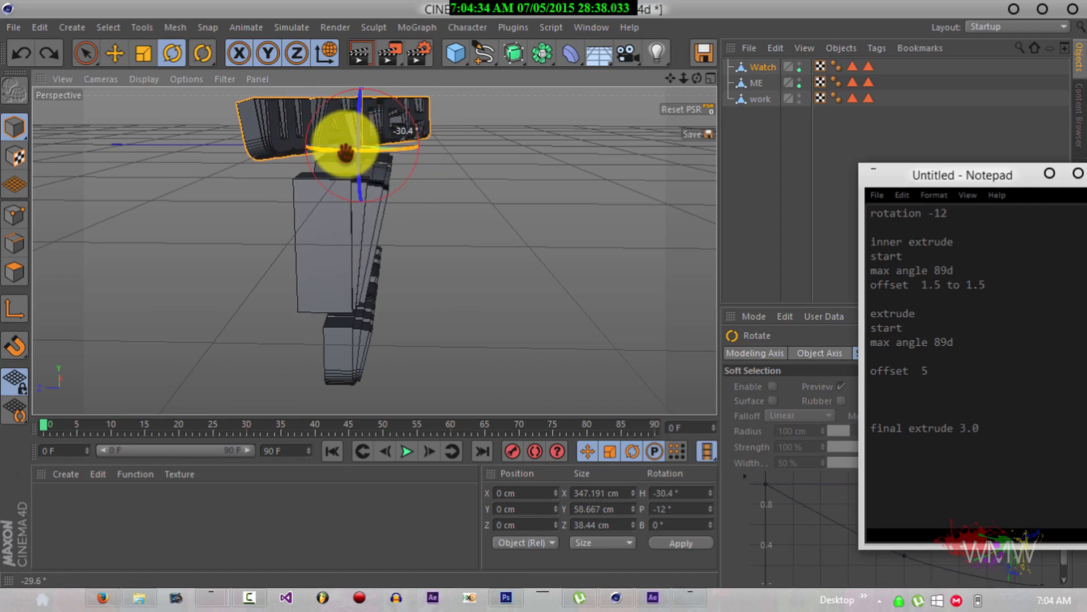
drag(684, 80, 544, 291)
drag(697, 80, 547, 292)
drag(671, 79, 544, 294)
Rotate ME to a heading of about 0.4° and tilt it to a pitch of about -12.5°.
click(341, 249)
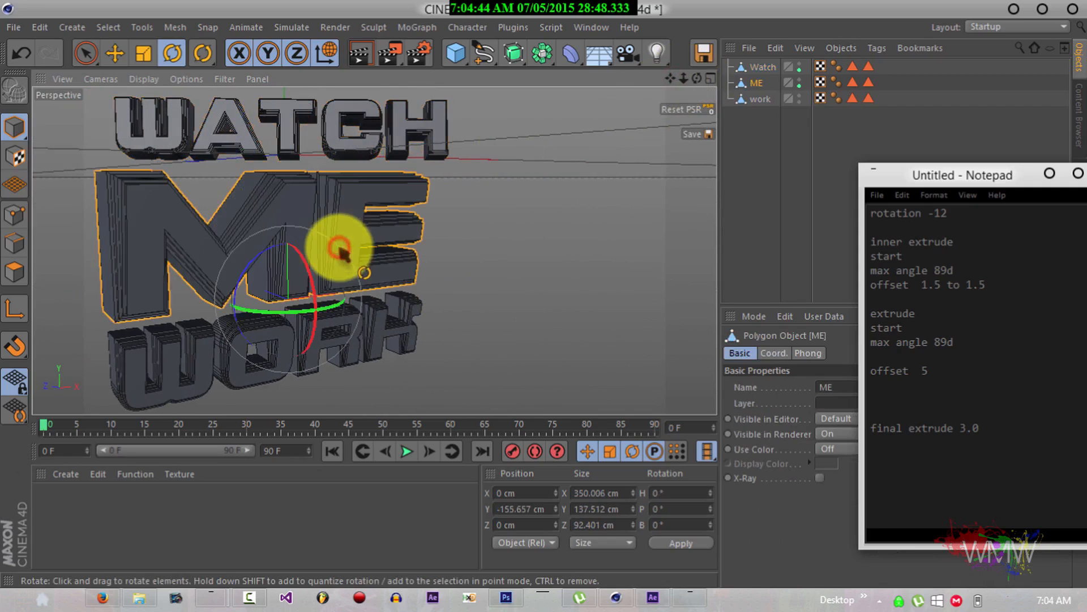
drag(278, 314, 539, 299)
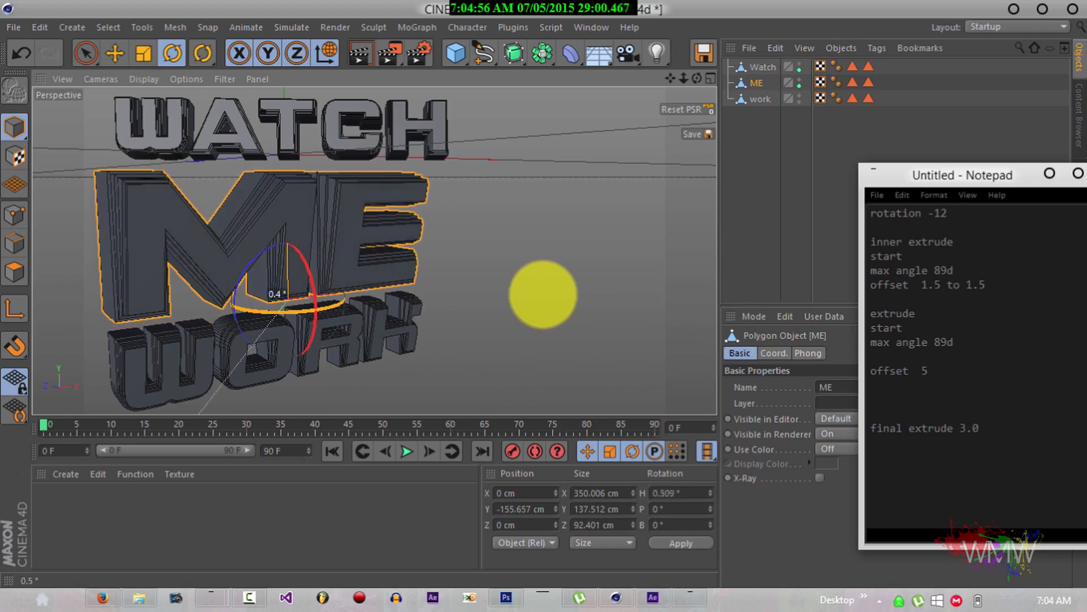
drag(545, 295, 545, 295)
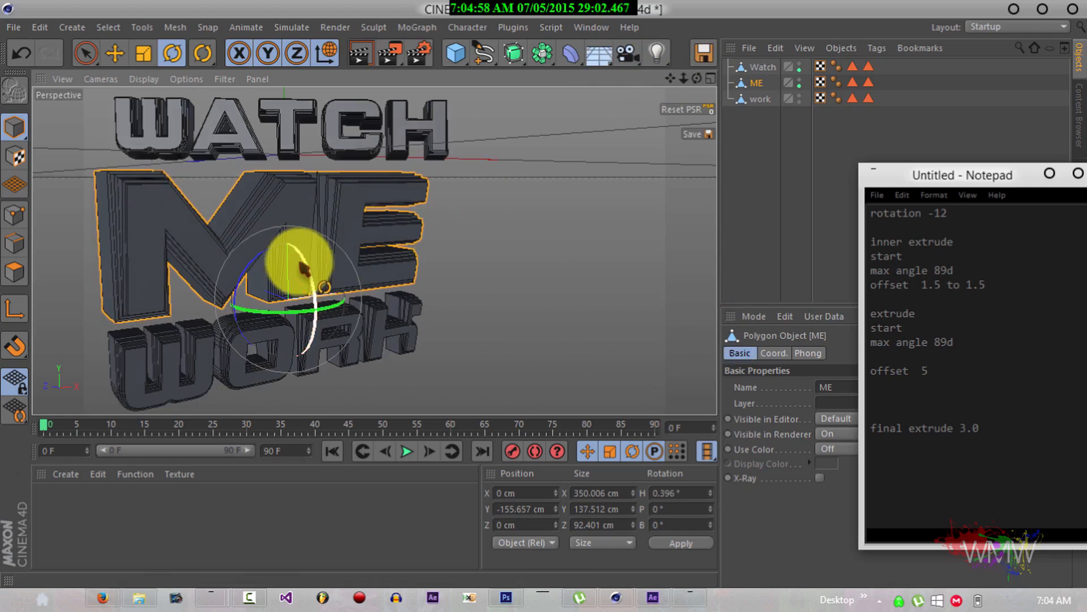
drag(308, 272, 308, 253)
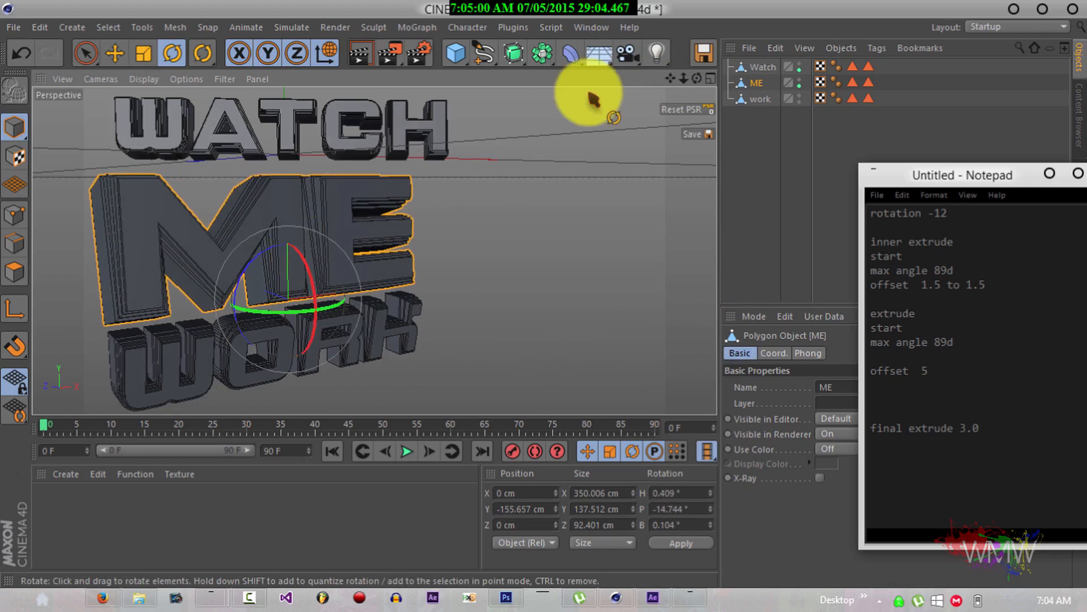
drag(697, 78, 538, 287)
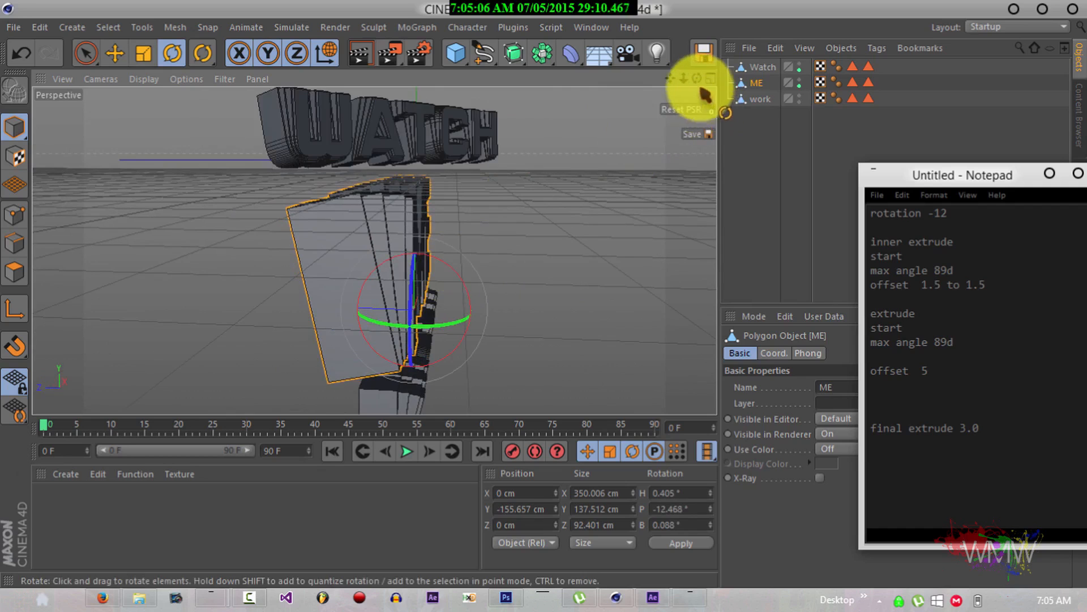
Rotate WATCH about the world vertical axis to a heading of about 28.8°.
drag(687, 84, 543, 289)
click(432, 206)
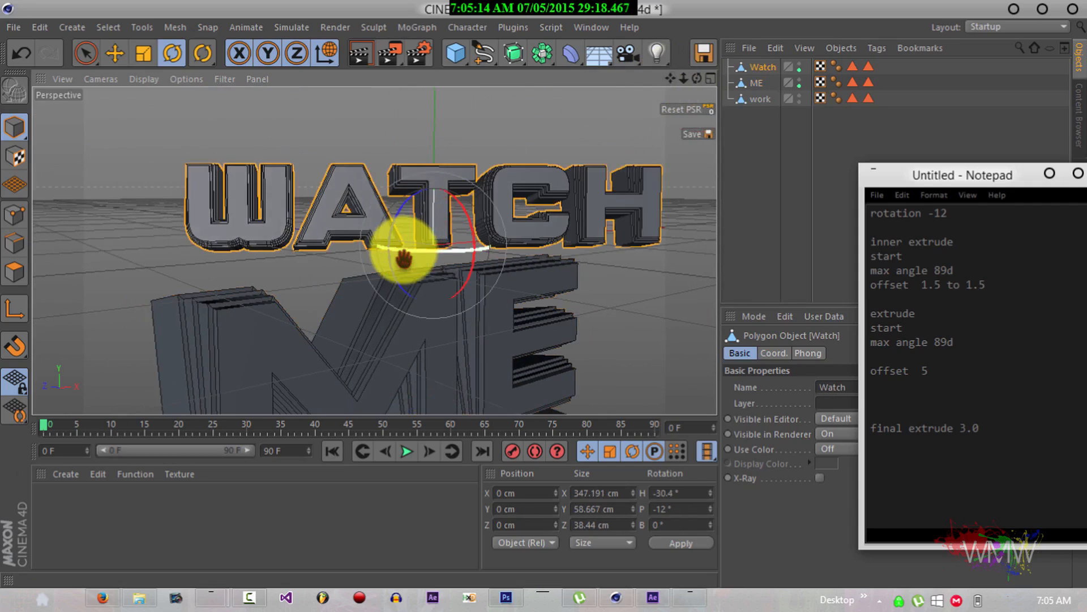
drag(406, 253, 519, 255)
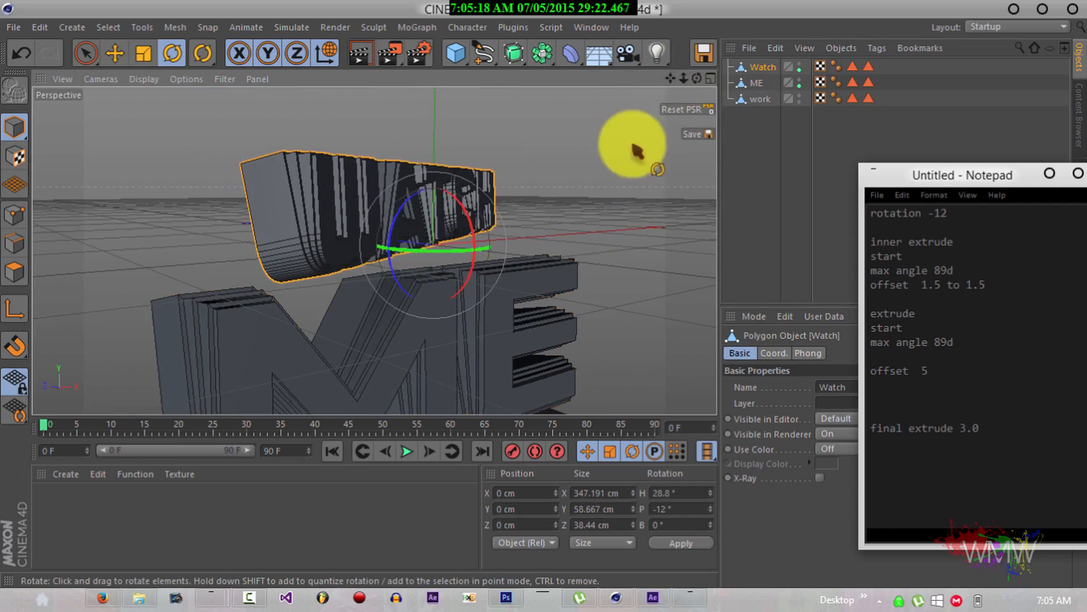
Rotate WORK about the vertical axis to a heading of about 26°.
drag(672, 78, 544, 294)
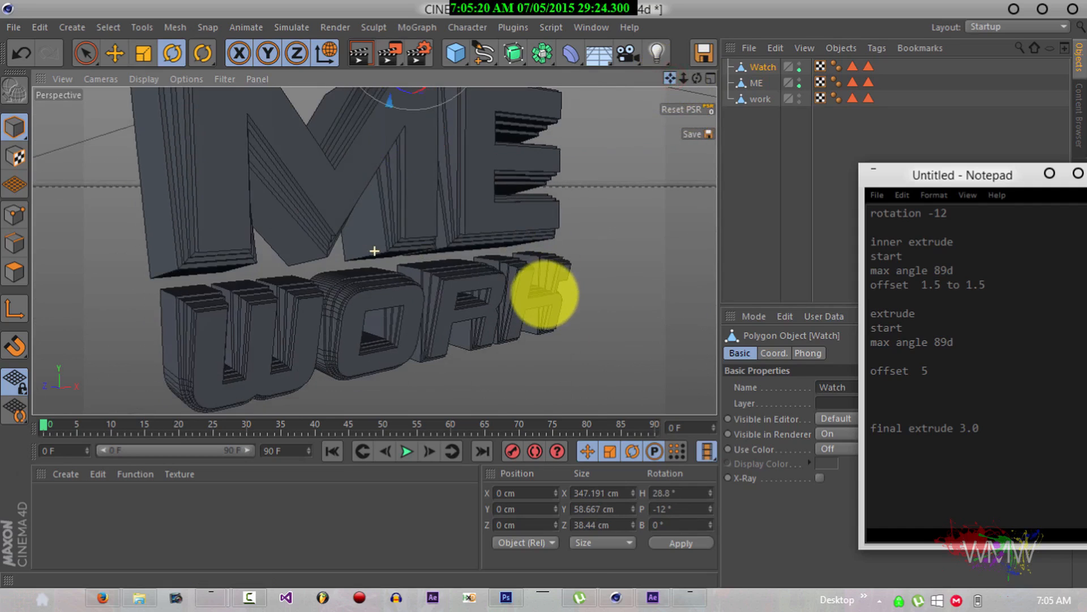
click(418, 293)
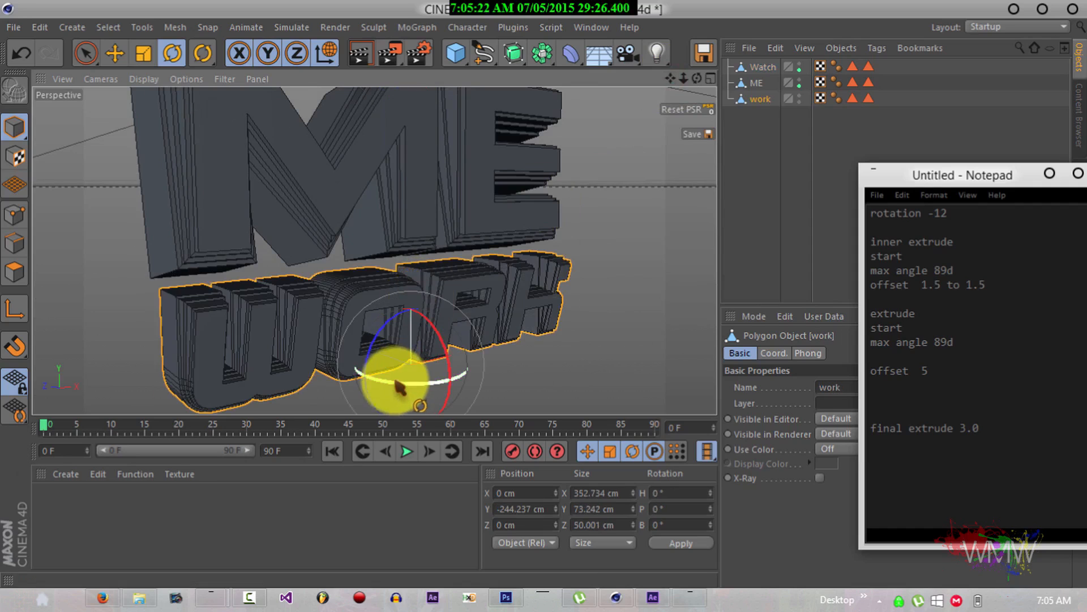
mouse_move(416, 388)
mouse_down()
mouse_move(436, 371)
mouse_move(416, 392)
mouse_move(417, 375)
mouse_up()
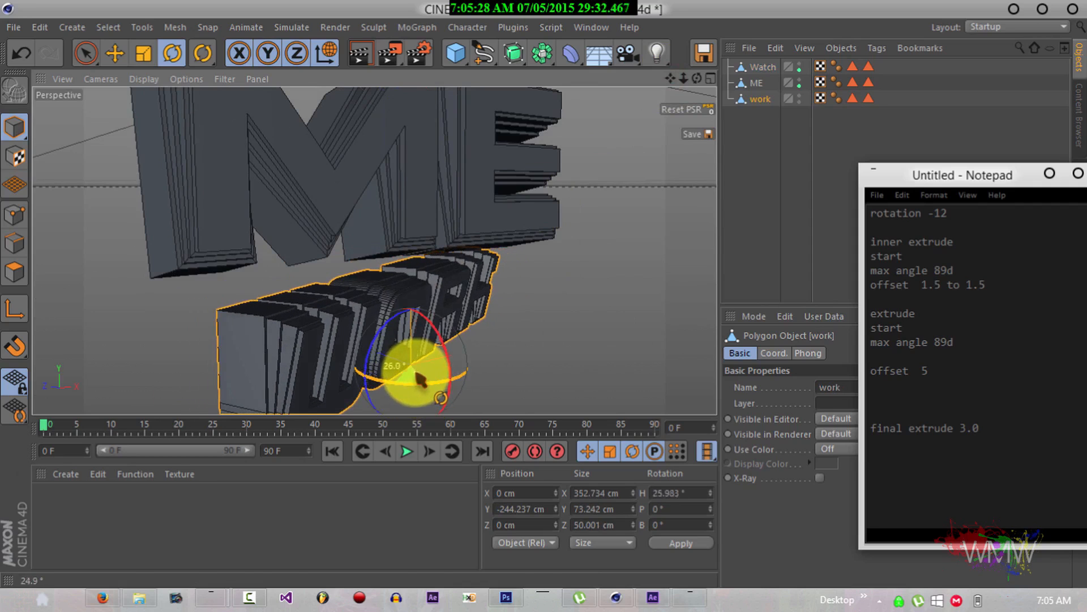
Undo the world-axis tilt of WORK and tilt it around its own object axis to a pitch of about -15.3°.
mouse_move(445, 354)
mouse_down()
mouse_move(444, 336)
mouse_move(446, 355)
mouse_up()
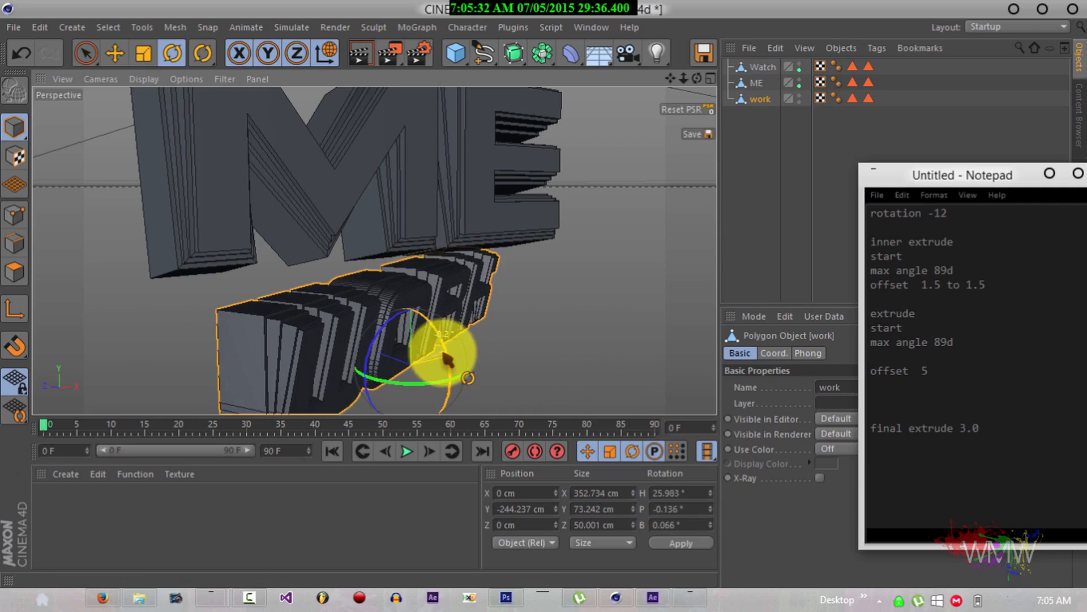
key(ctrl+z)
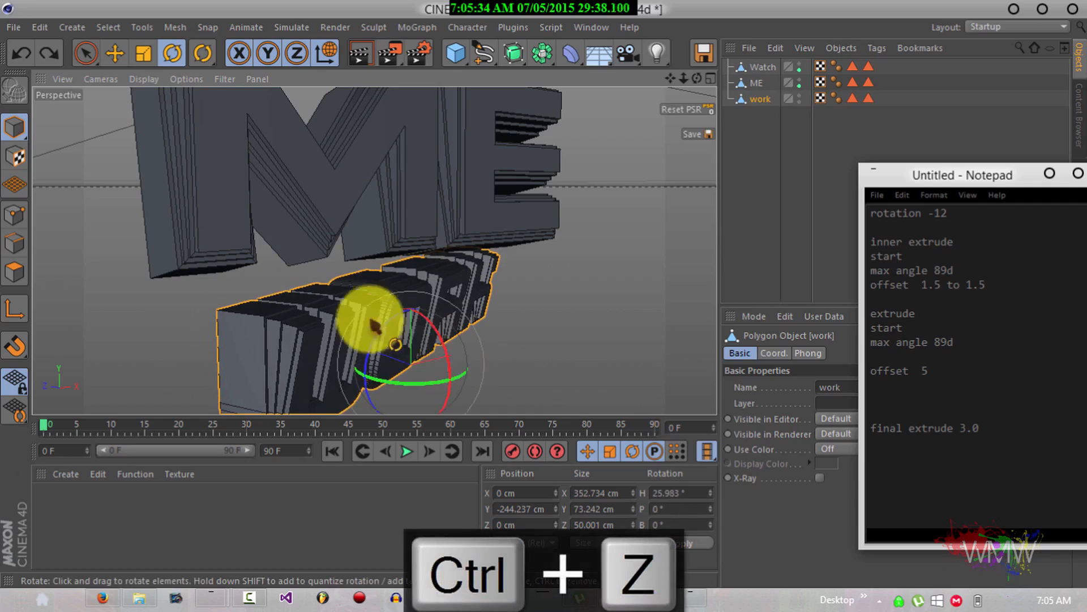
click(327, 52)
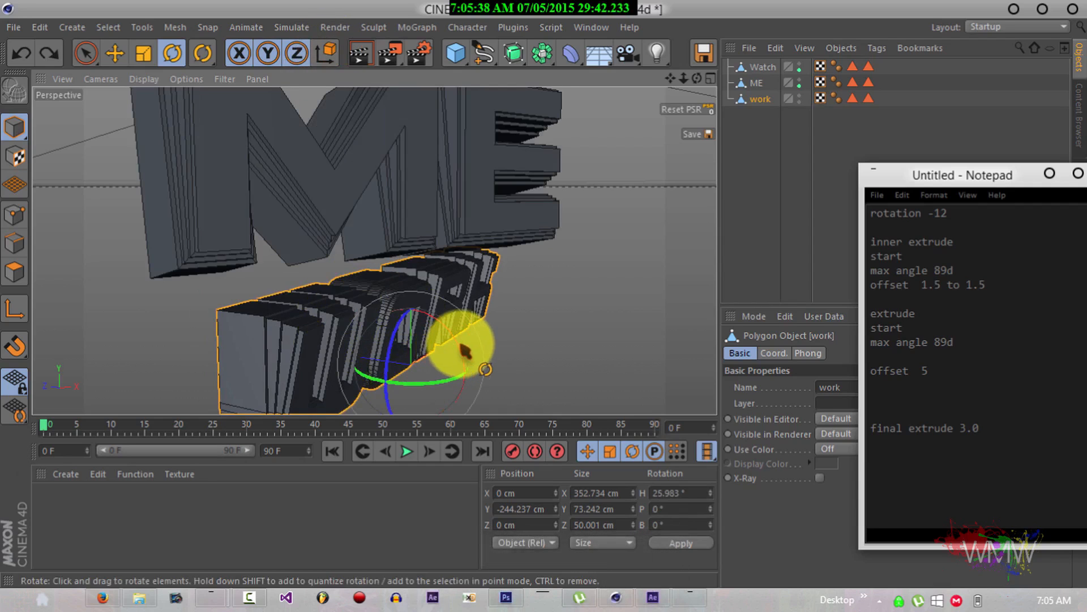
mouse_move(461, 348)
mouse_down()
mouse_move(445, 328)
mouse_move(452, 336)
mouse_up()
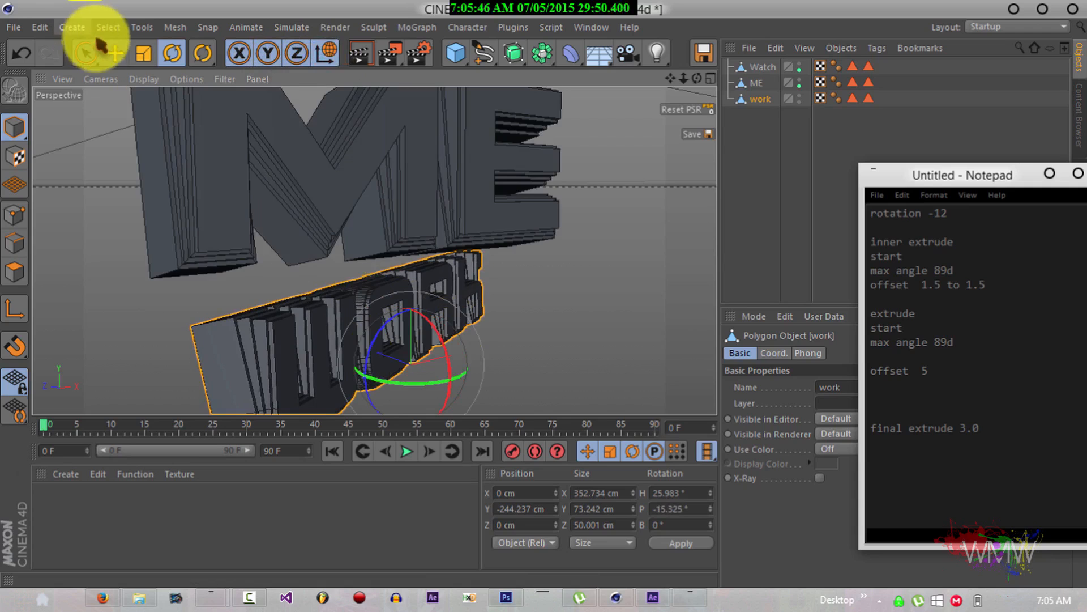
Using the world coordinate system, move WORK down to about Y -250 cm, slightly farther below ME.
click(115, 54)
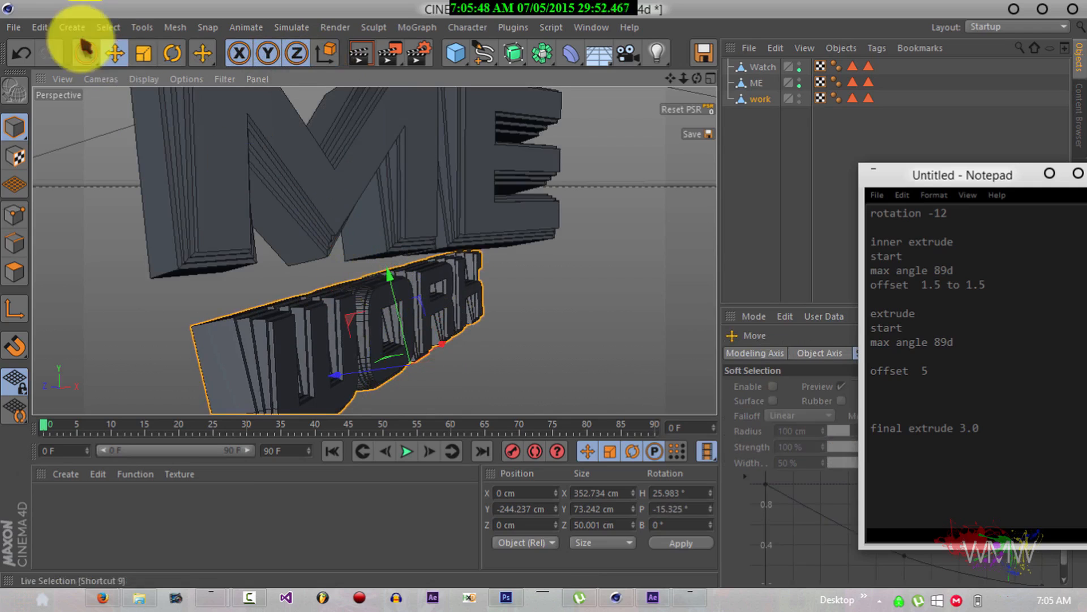
click(327, 53)
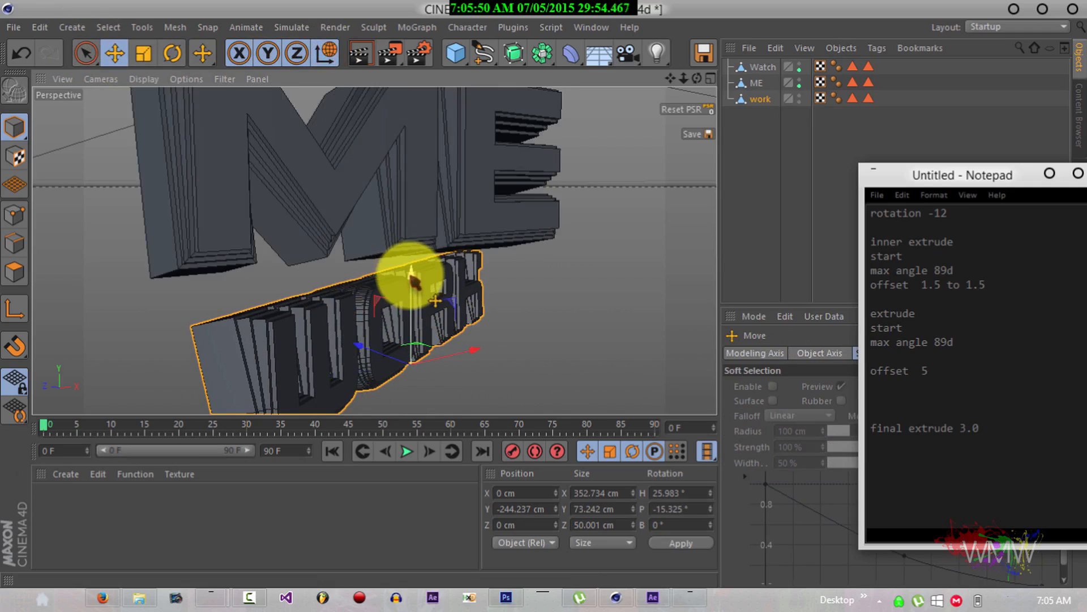
drag(413, 284, 409, 287)
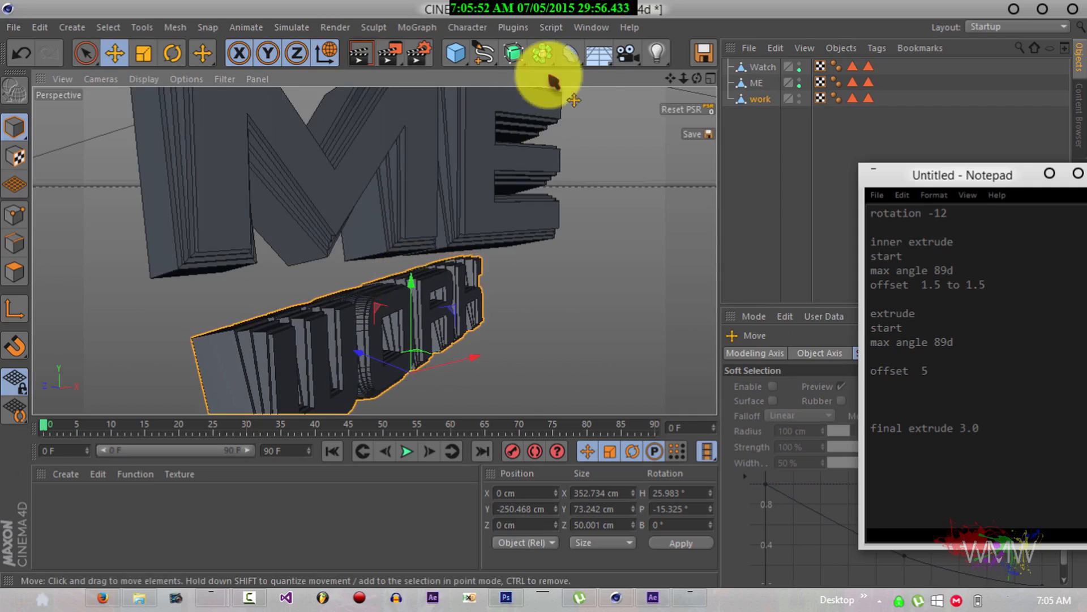
Clear the Notepad notes from in front of Cinema 4D and deselect all objects.
mouse_move(691, 82)
mouse_down()
mouse_move(524, 311)
mouse_move(544, 276)
mouse_move(549, 301)
mouse_move(697, 84)
mouse_up()
mouse_move(538, 295)
alt+mouse_down()
mouse_move(555, 292)
mouse_move(436, 308)
mouse_move(569, 268)
mouse_move(529, 296)
mouse_move(607, 291)
mouse_move(544, 295)
alt+mouse_up()
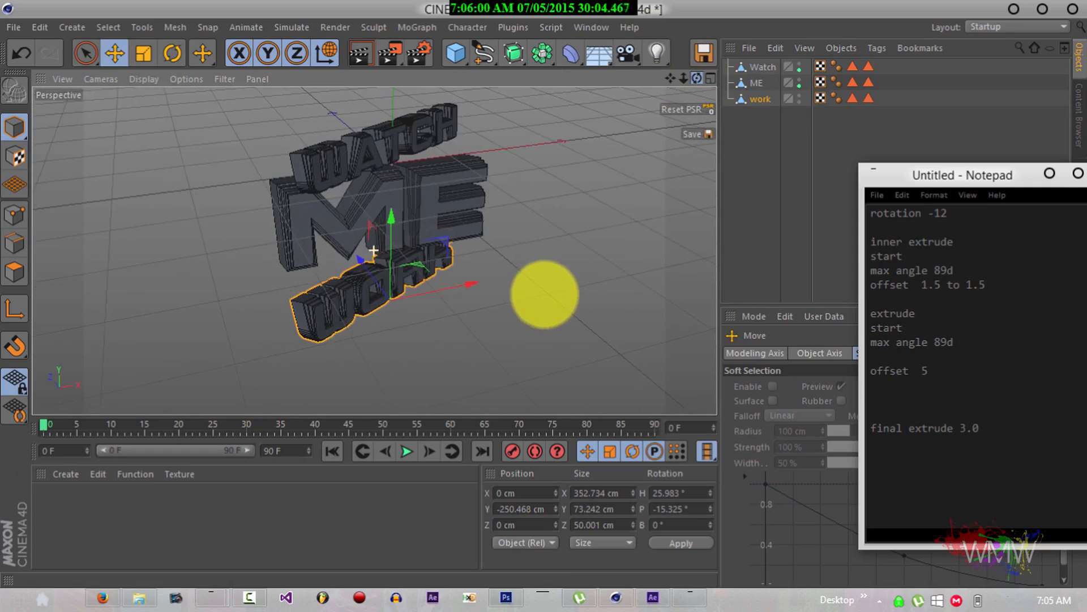
drag(685, 78, 543, 294)
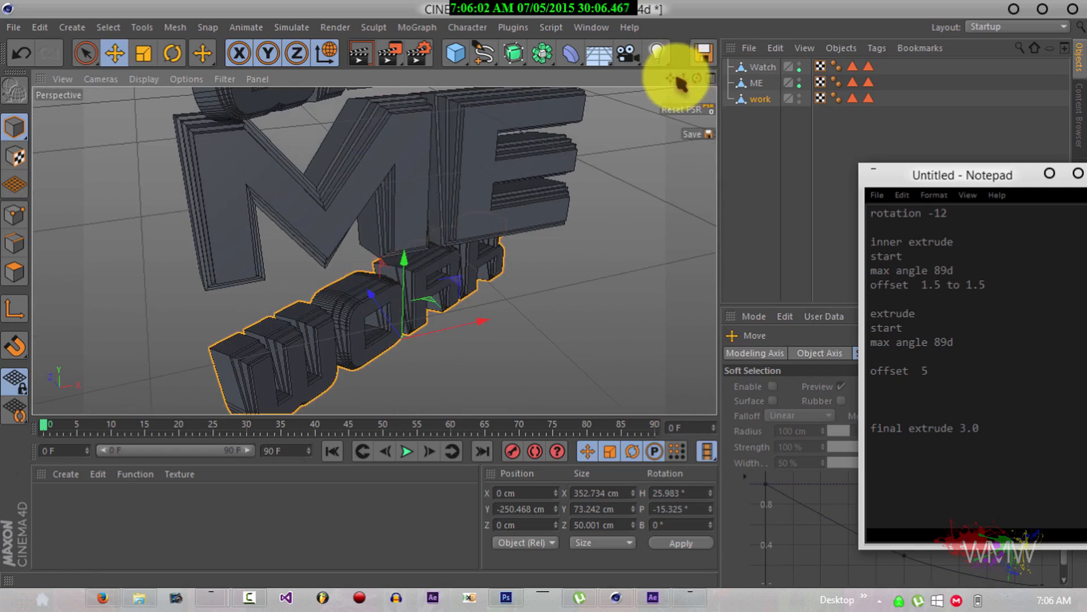
mouse_move(702, 82)
mouse_down()
mouse_move(539, 291)
mouse_move(687, 84)
mouse_up()
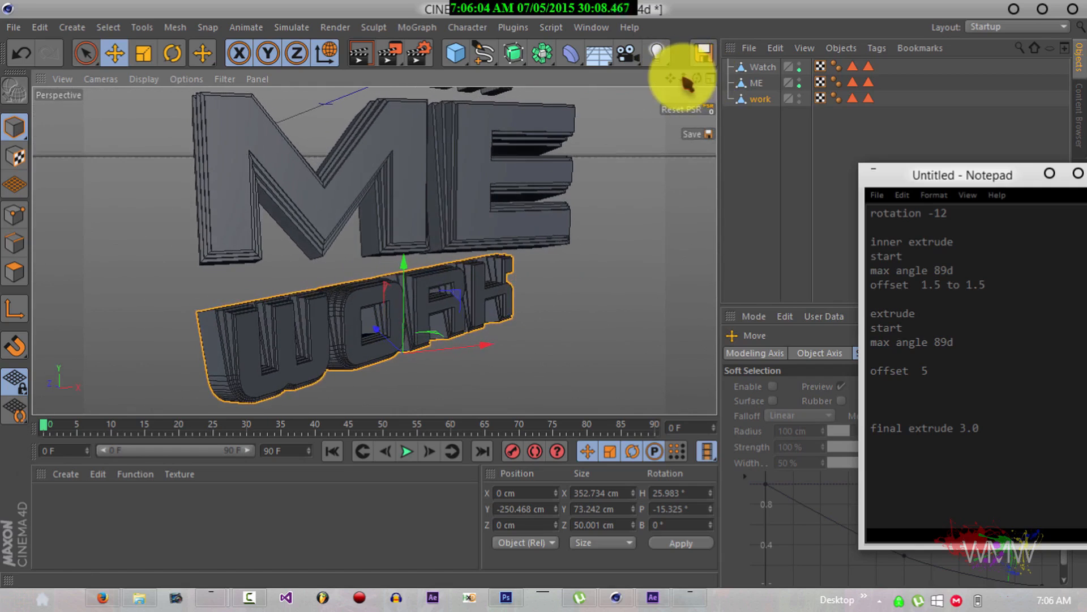
drag(544, 294, 541, 296)
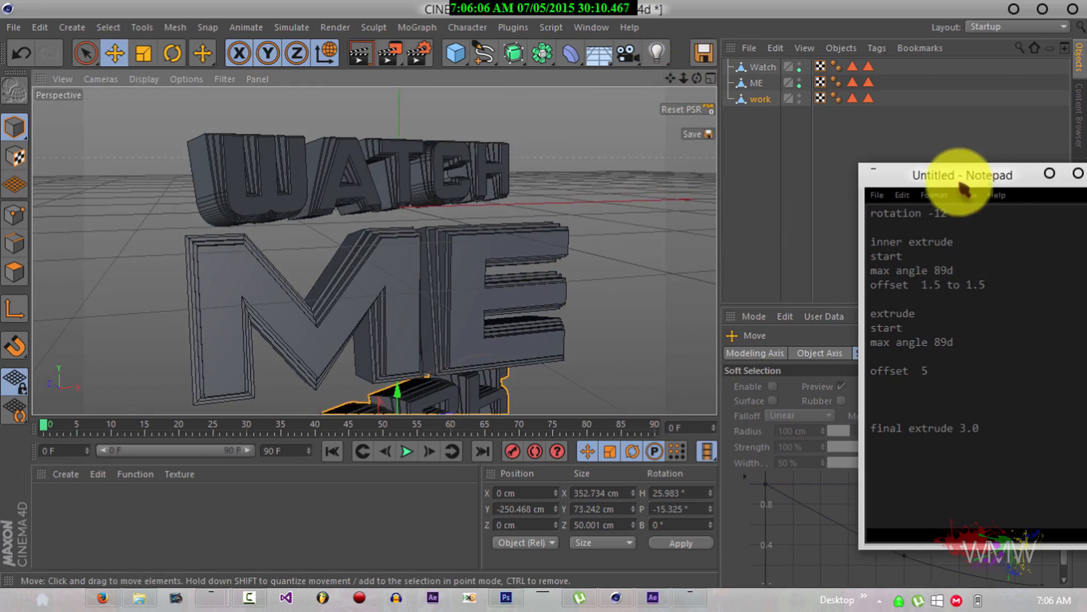
drag(899, 171, 748, 163)
click(879, 290)
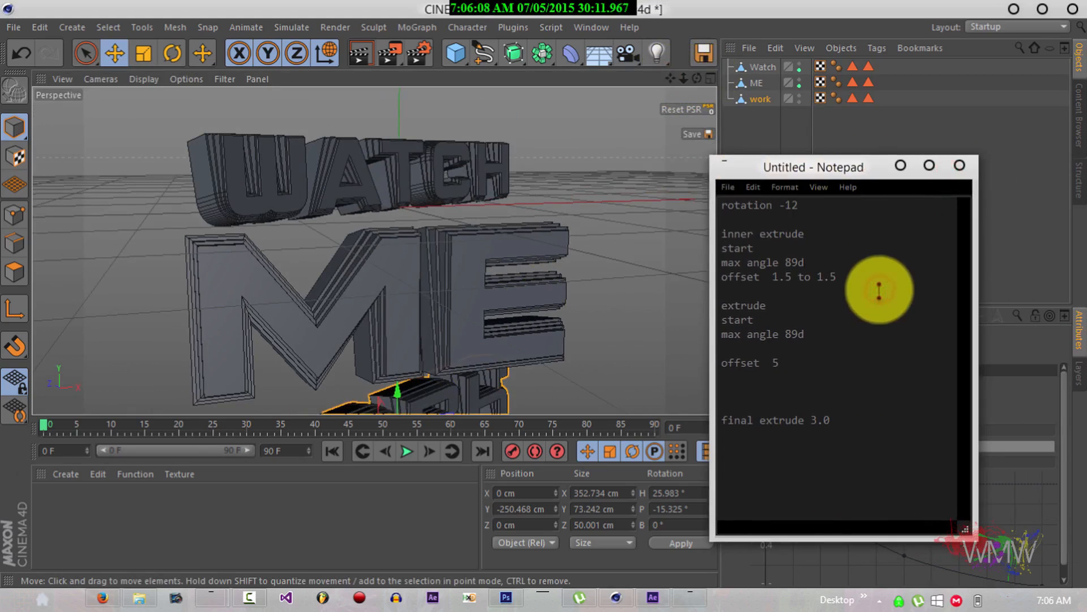
key(ctrl+space)
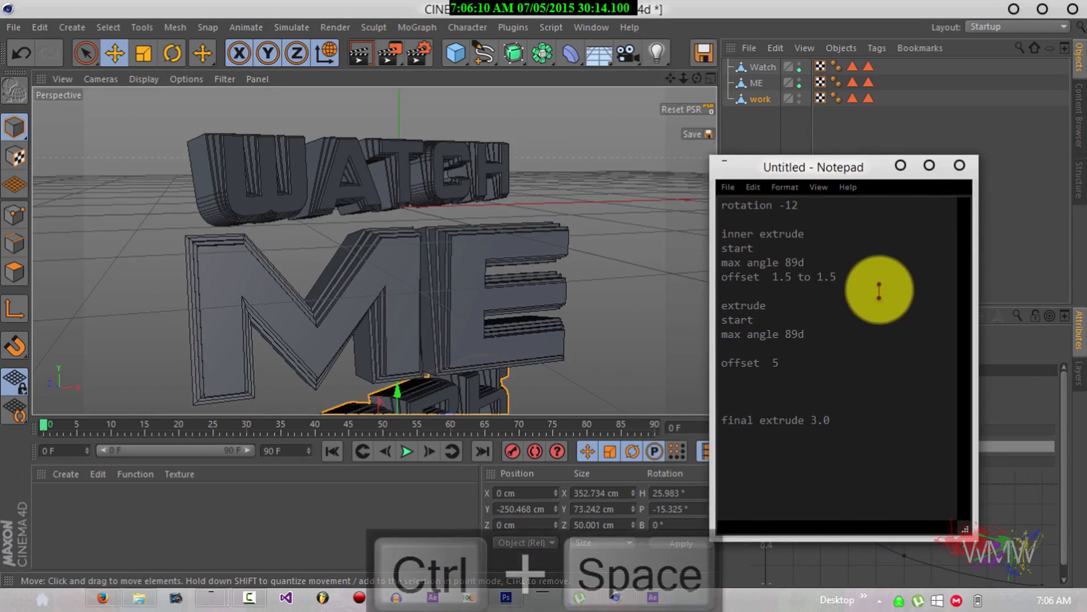
click(1039, 217)
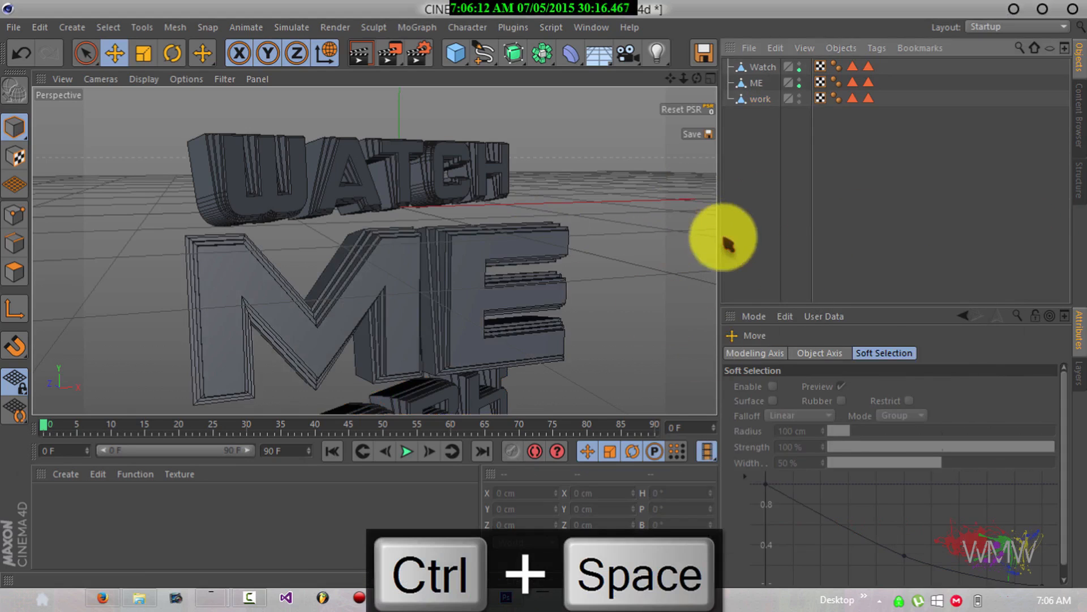
Add a target camera that frames WATCH close up at an angle from its W end.
drag(684, 78, 560, 278)
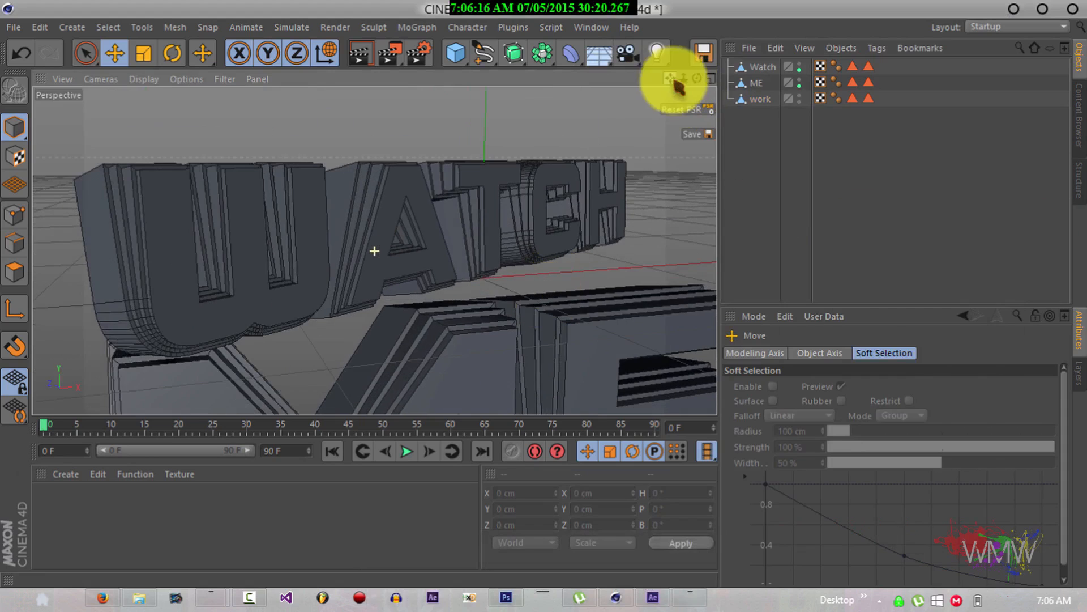
drag(684, 79, 545, 293)
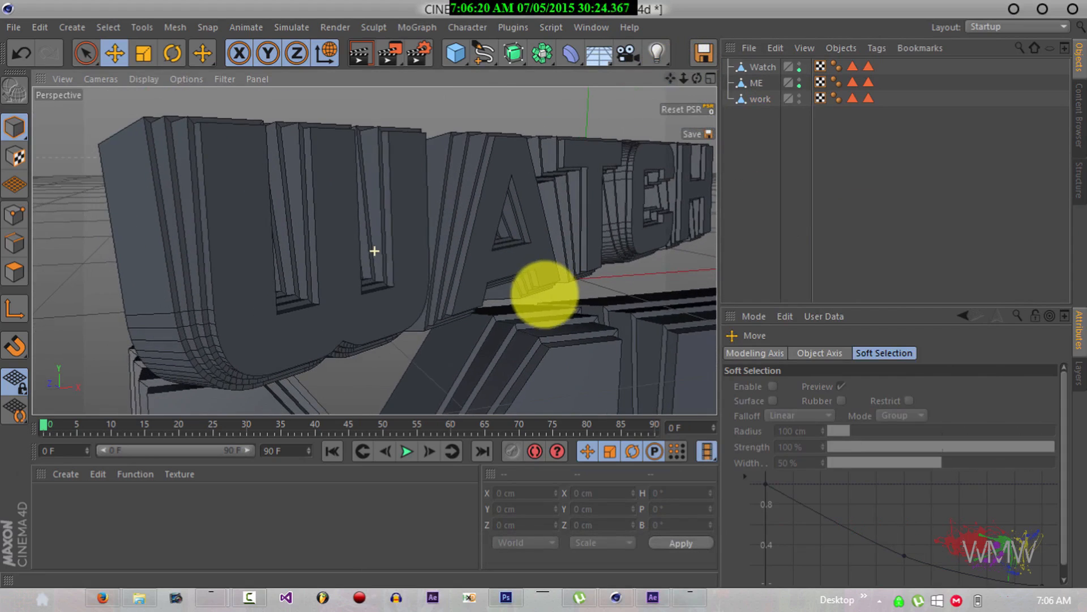
drag(701, 85, 544, 294)
drag(700, 83, 548, 293)
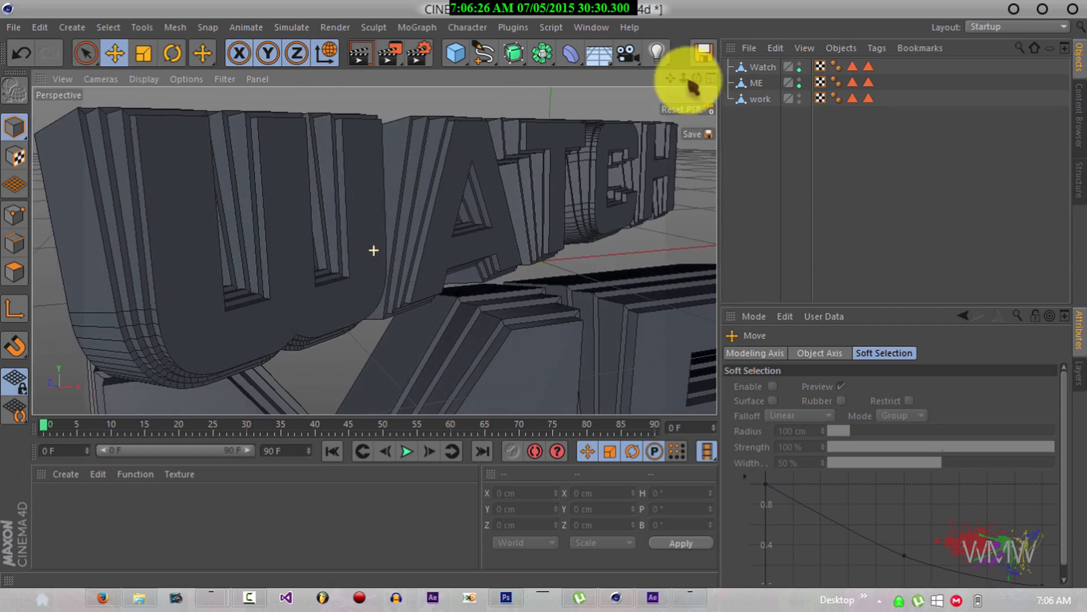
drag(672, 84, 544, 293)
drag(687, 79, 544, 294)
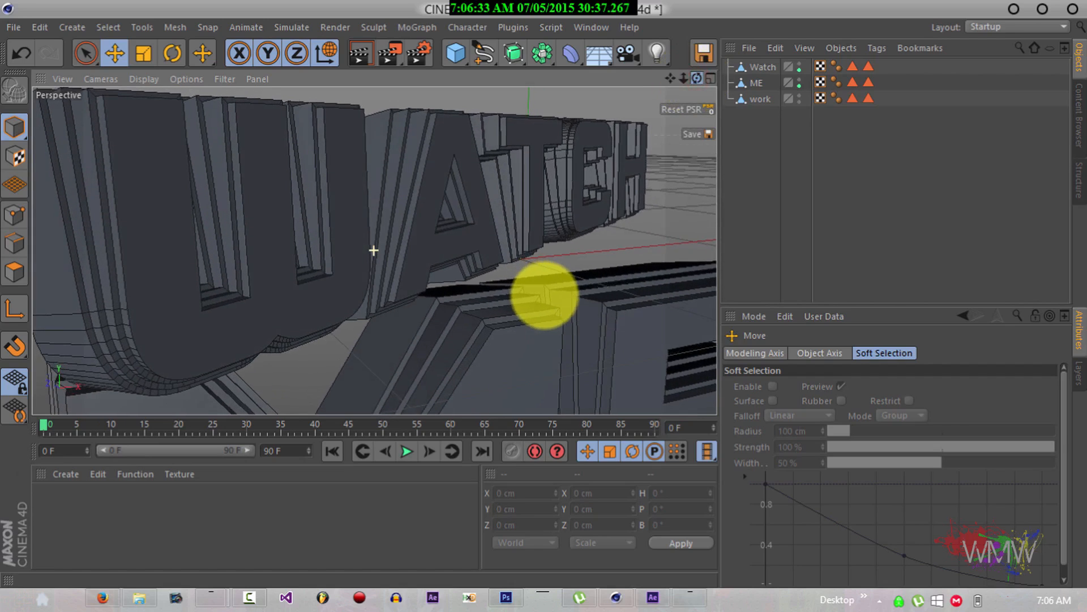
click(626, 54)
click(705, 106)
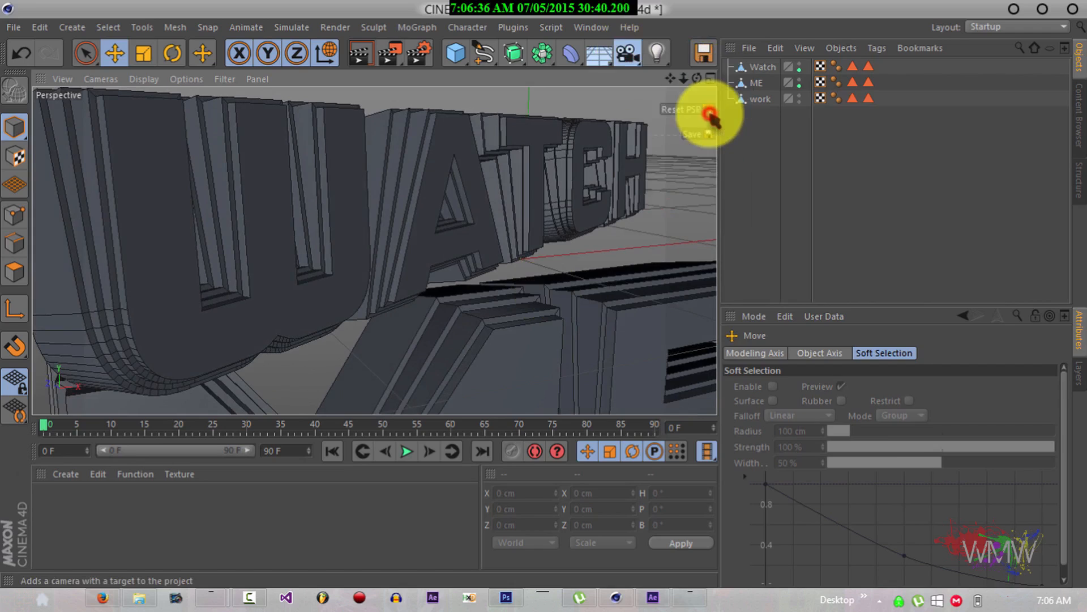
Set Watch as the camera's target object and, looking through the camera, pull it back to about X -182, Y 62, Z -238 cm.
double_click(768, 68)
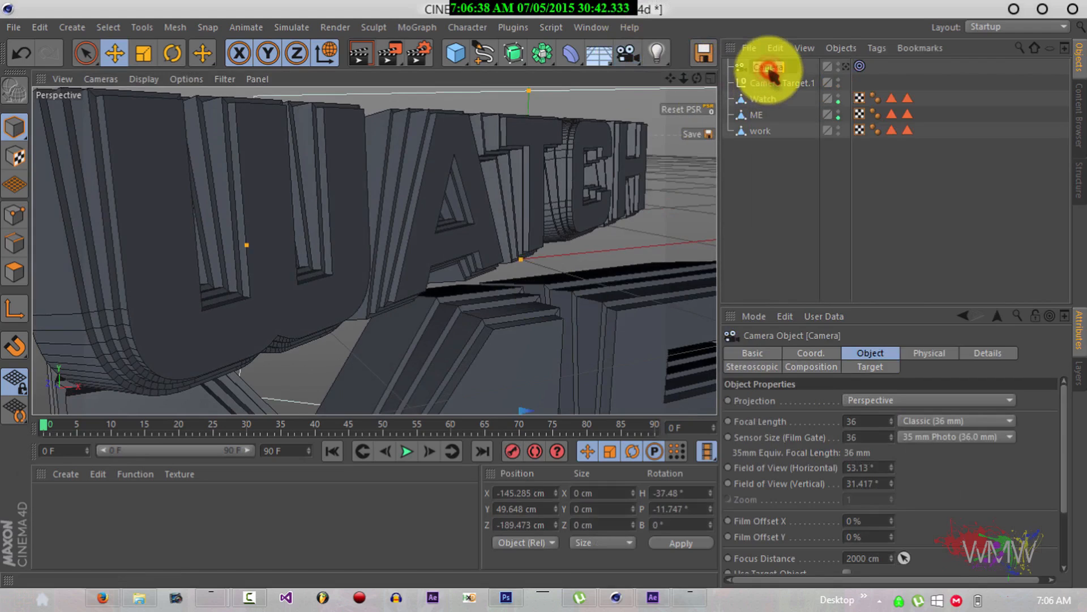
click(741, 67)
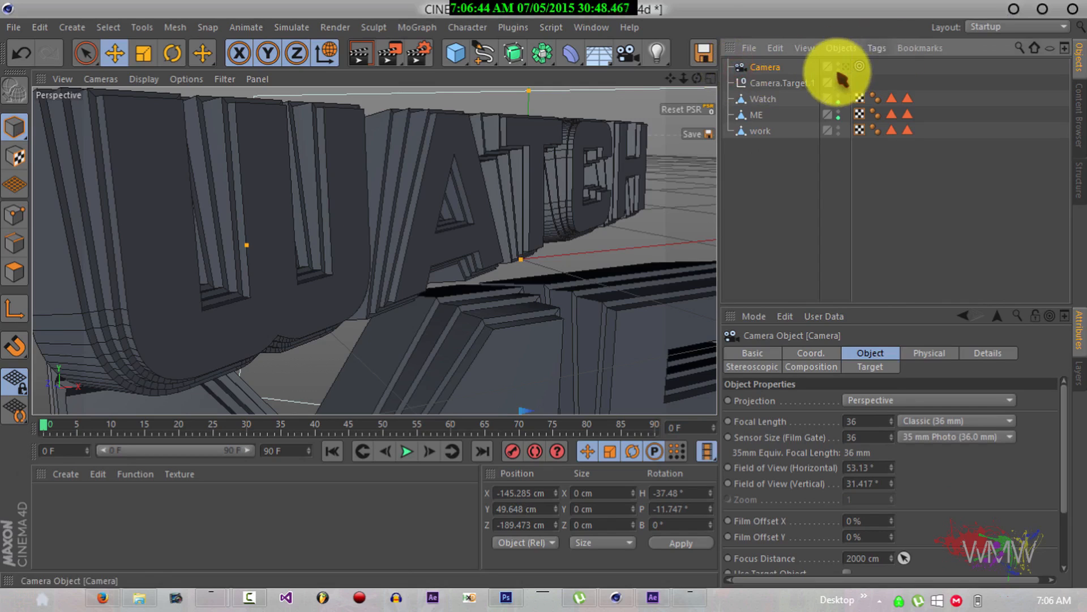
click(860, 68)
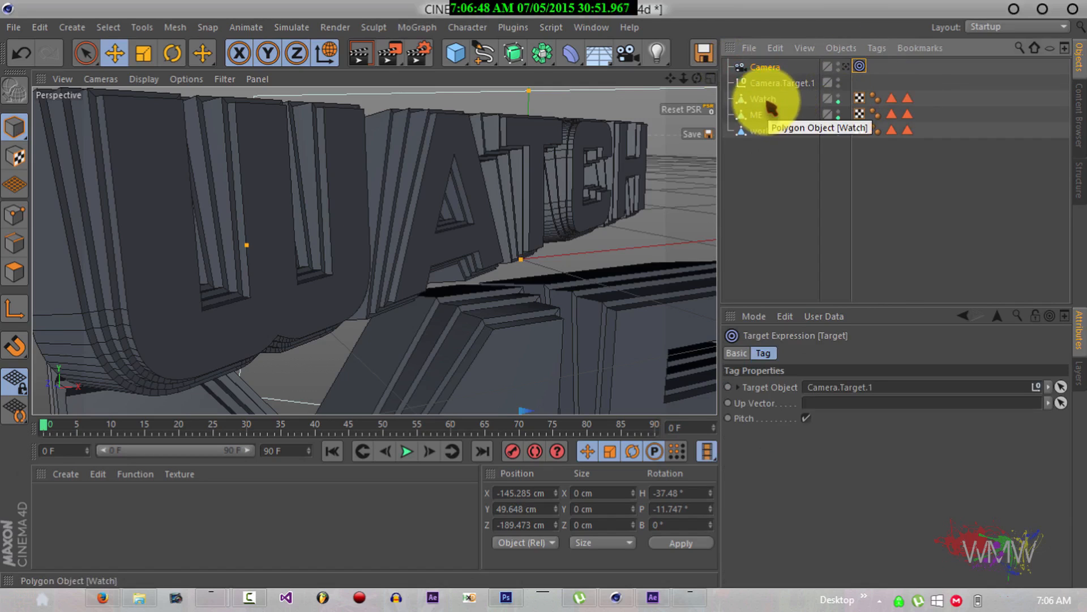
drag(763, 100, 815, 338)
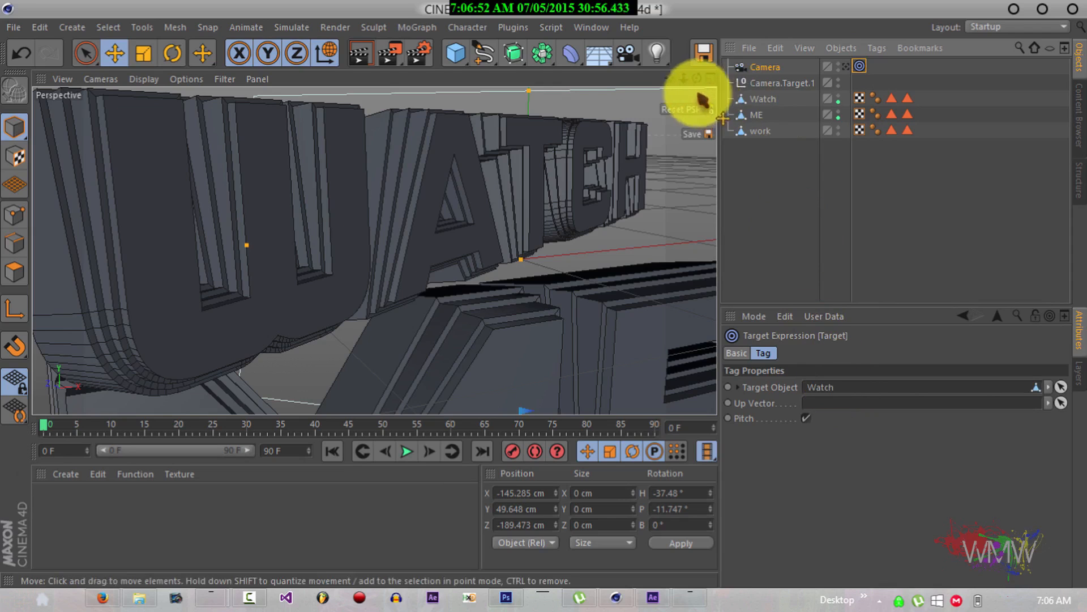
click(844, 67)
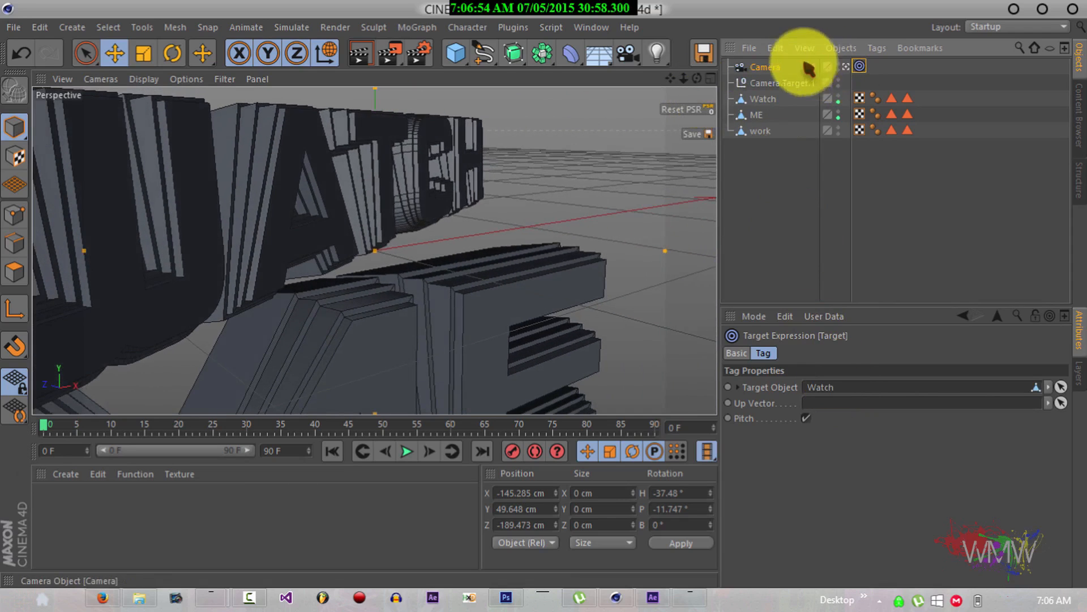
drag(545, 294, 545, 295)
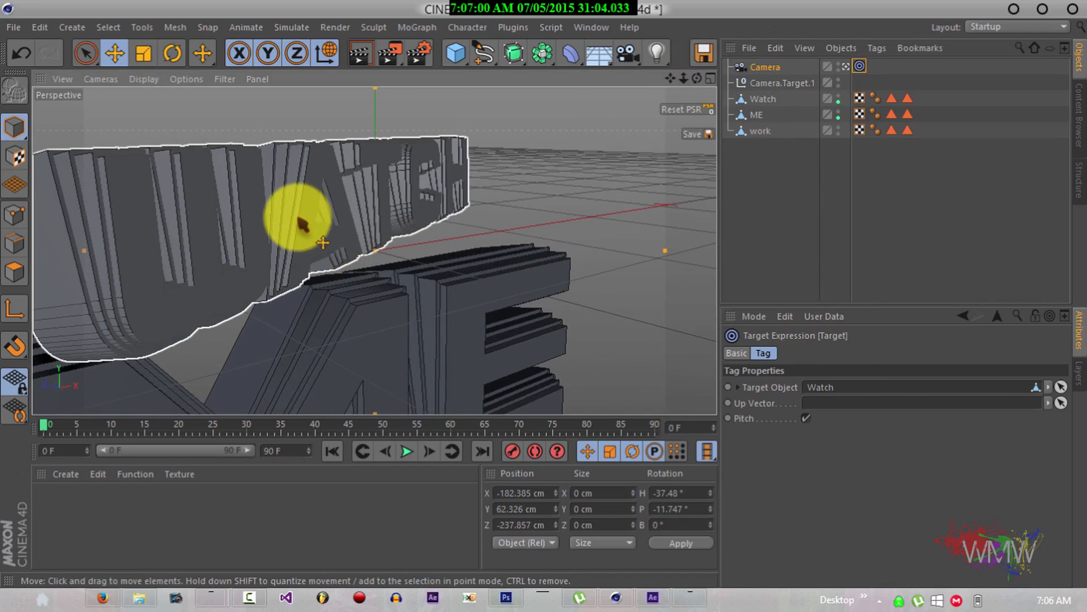
Enable axis editing on the Watch object and move its axis point to about Y 21.6 and Z 21.4 cm.
click(769, 98)
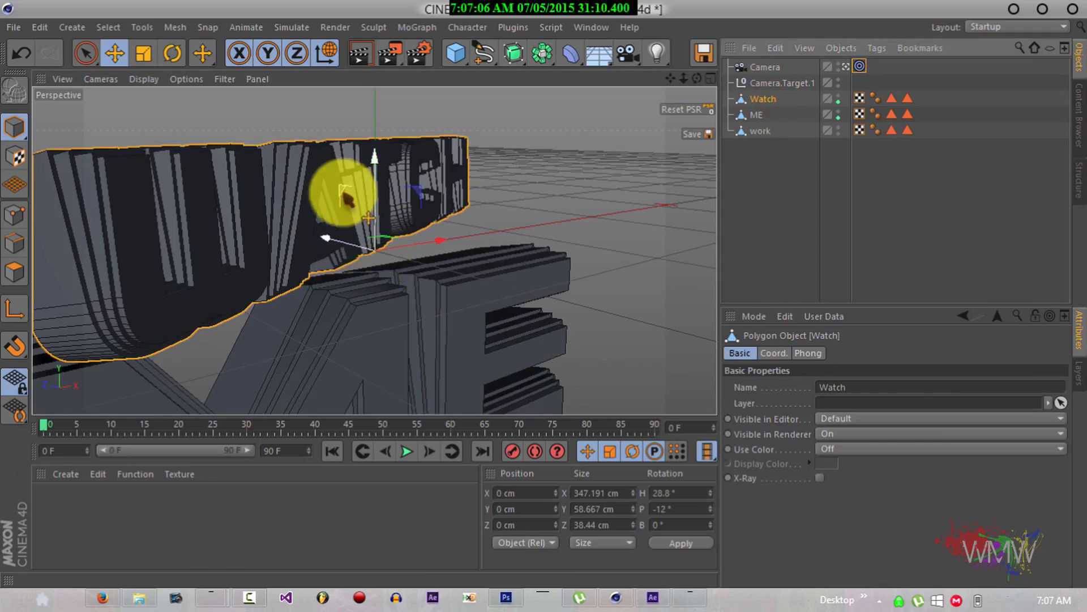
click(13, 313)
drag(374, 157, 375, 125)
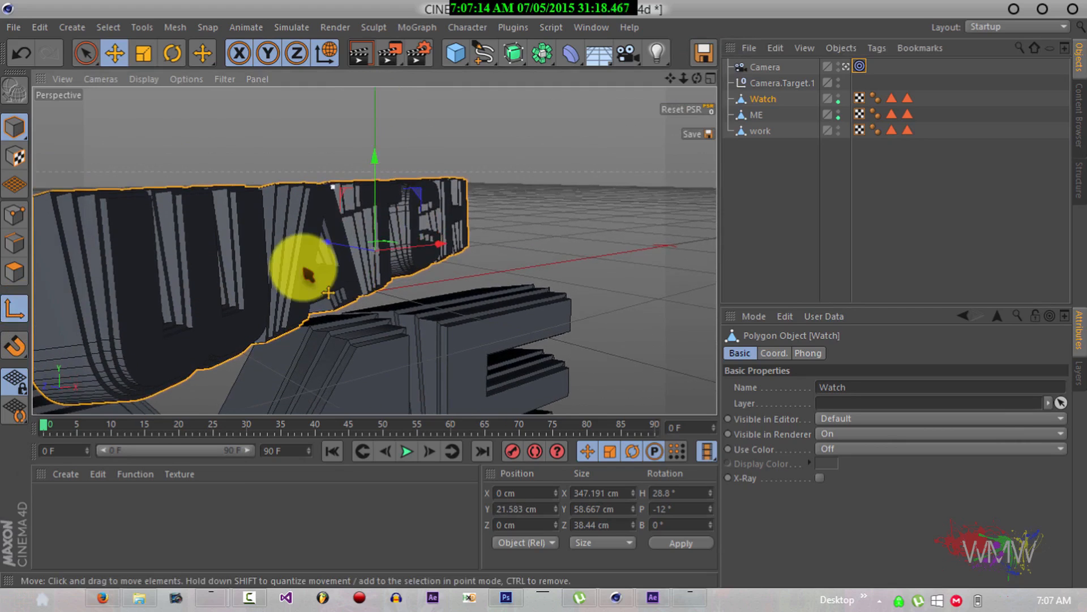
drag(328, 244, 304, 238)
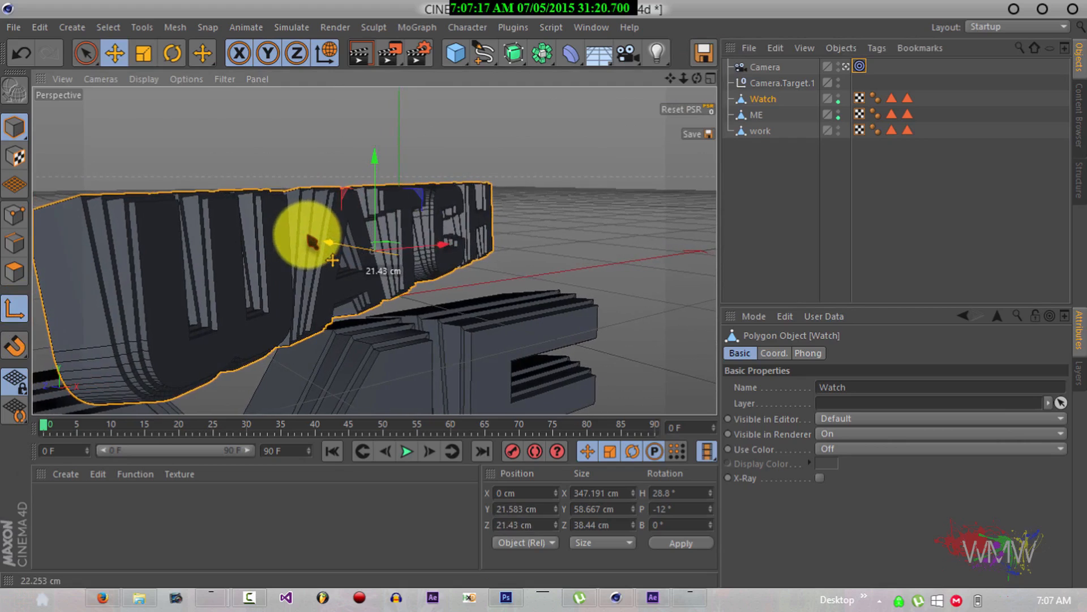
Raise the Watch object's axis point to about Y 30.5 cm, check its centring in the orthographic views, and leave the camera's view.
click(711, 80)
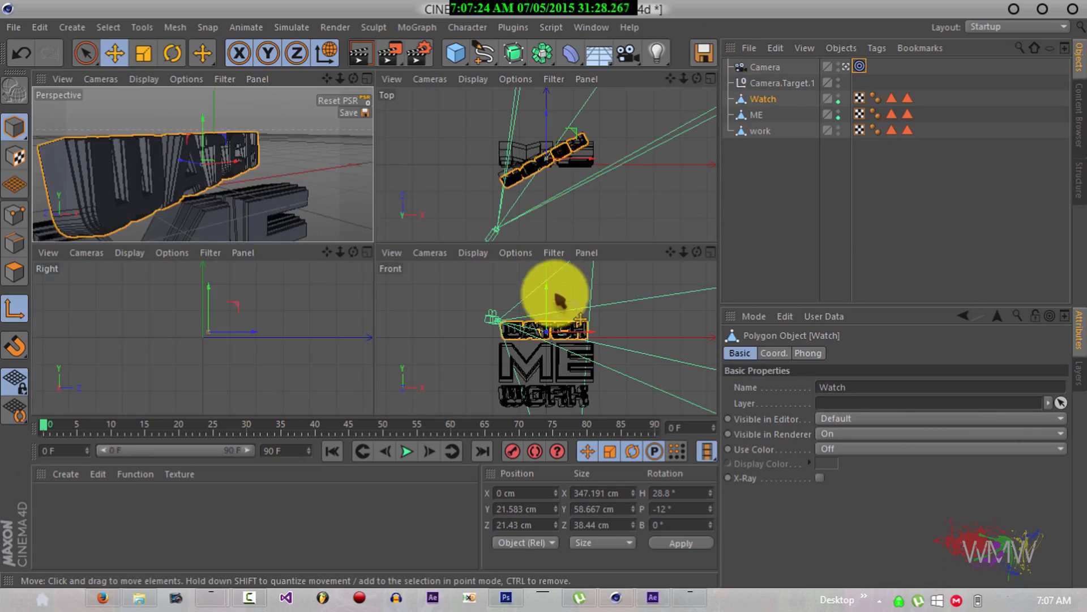
drag(548, 293, 550, 291)
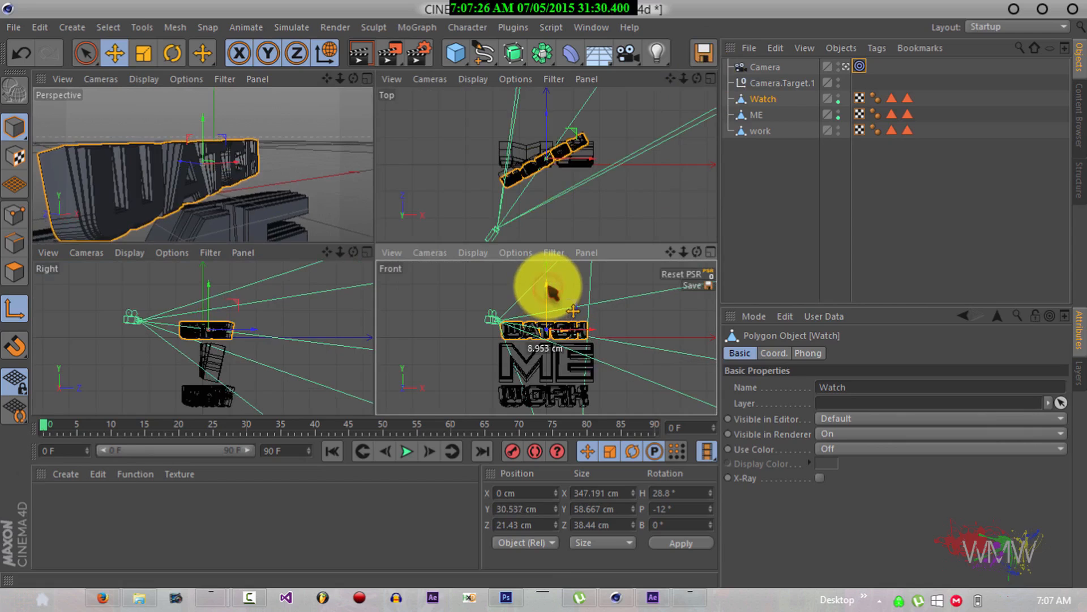
drag(683, 78, 546, 243)
drag(340, 252, 371, 291)
drag(326, 252, 373, 295)
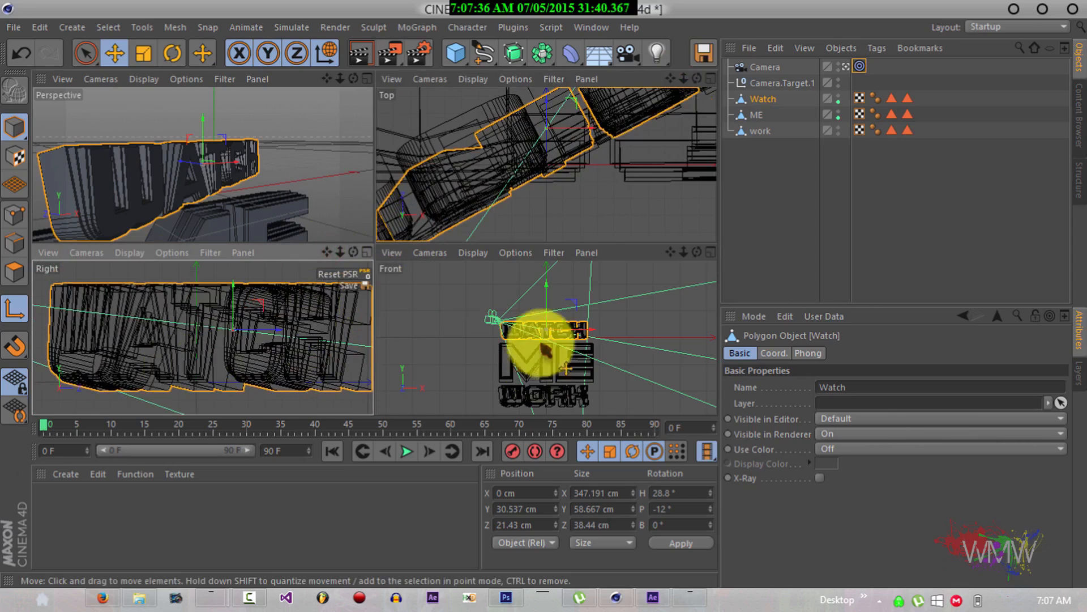
drag(683, 252, 544, 291)
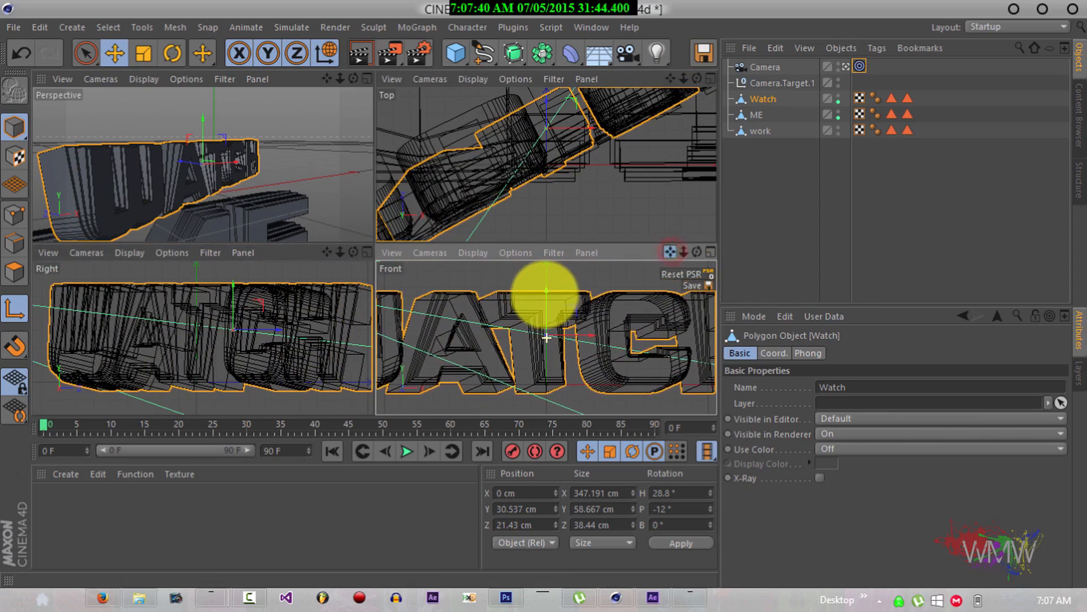
click(366, 80)
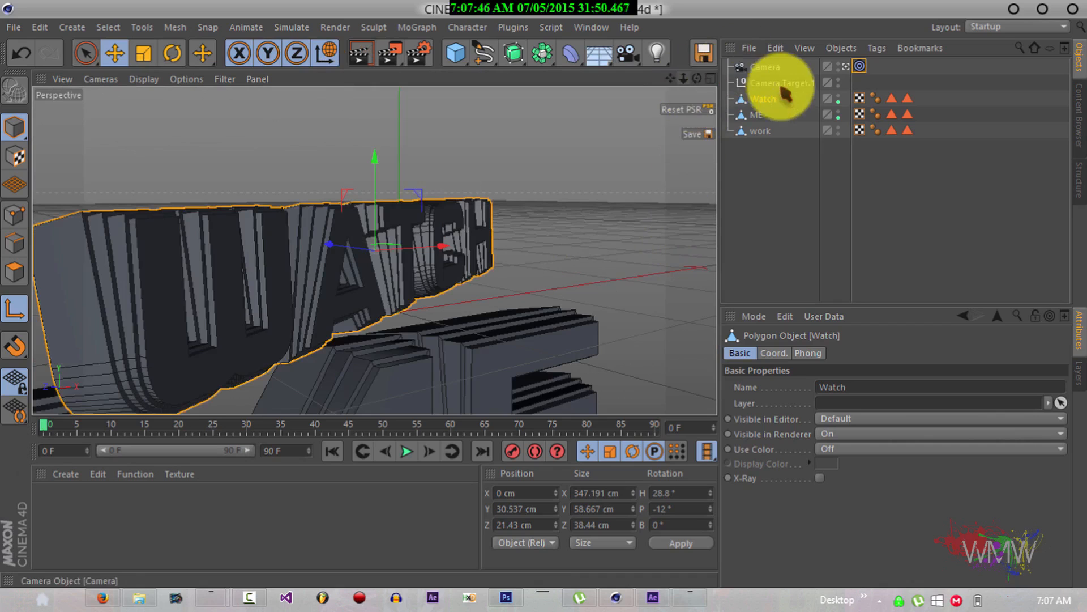
click(845, 66)
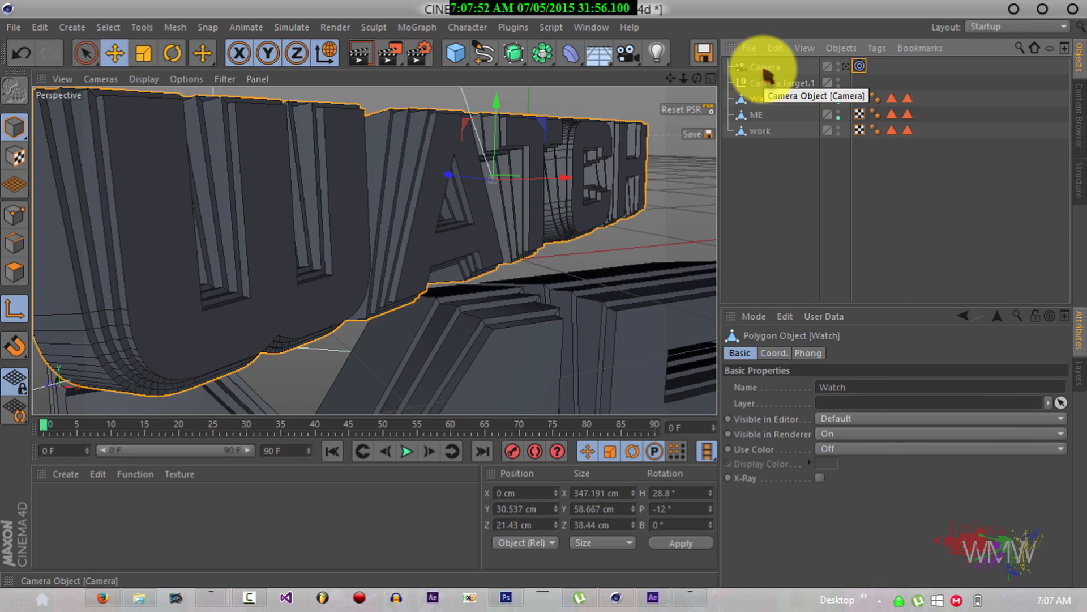
drag(483, 52, 520, 137)
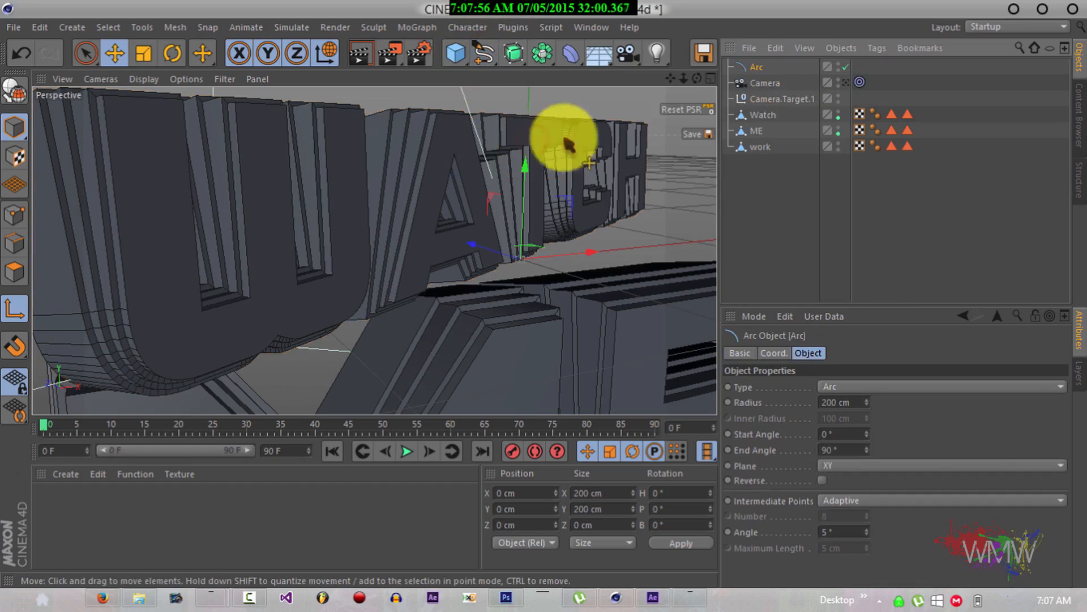
click(711, 78)
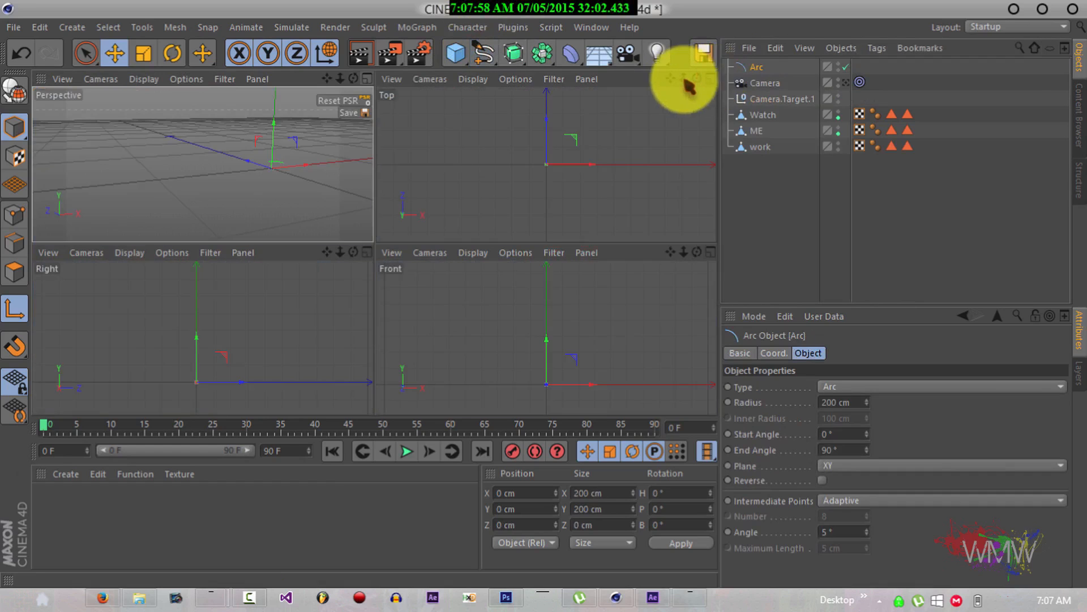
click(712, 78)
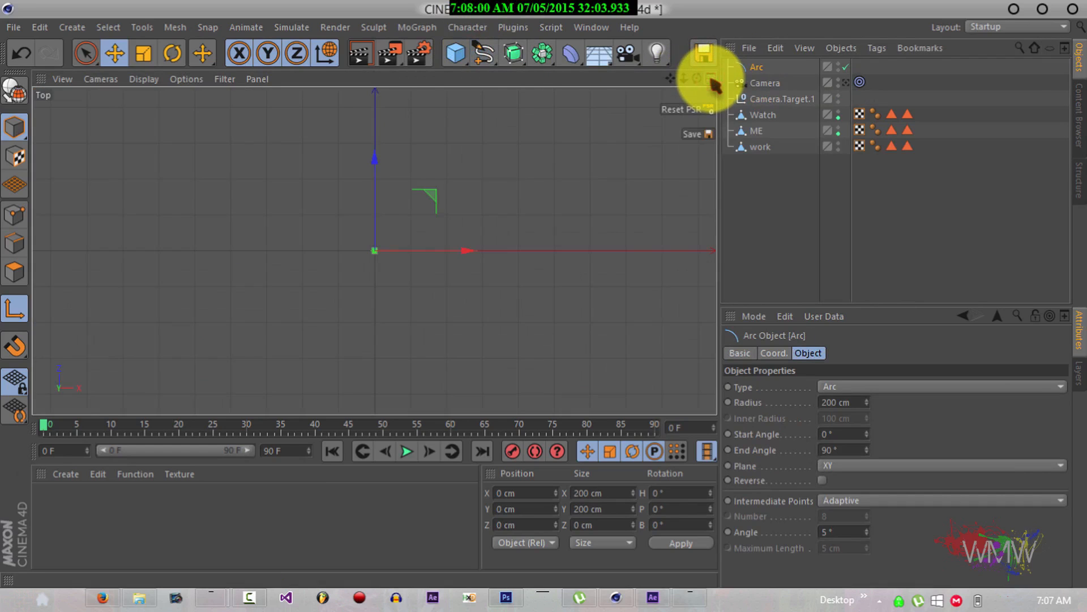
drag(683, 79, 544, 296)
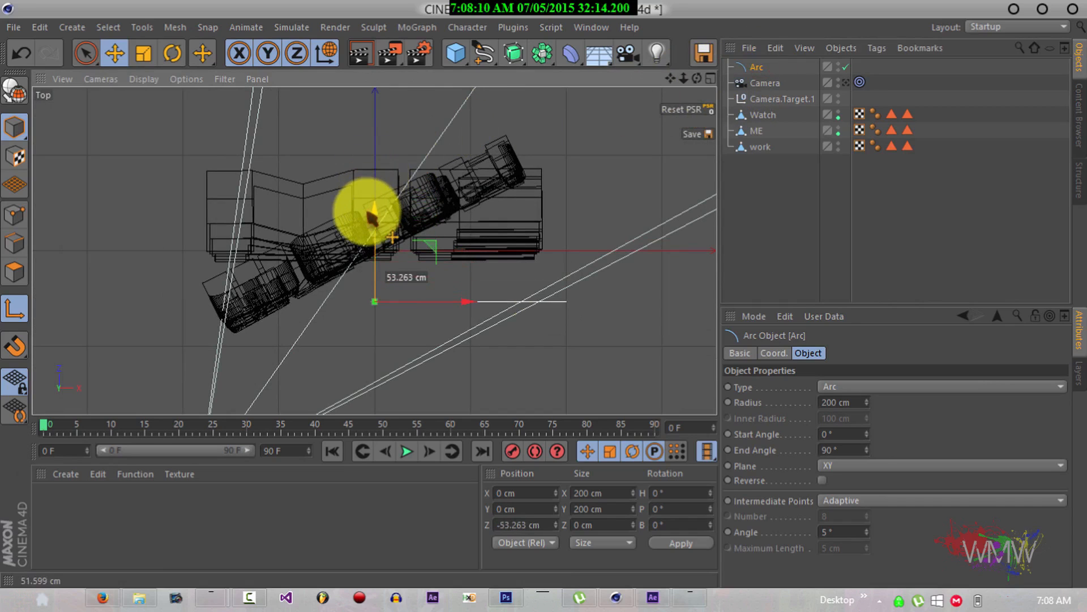
click(711, 80)
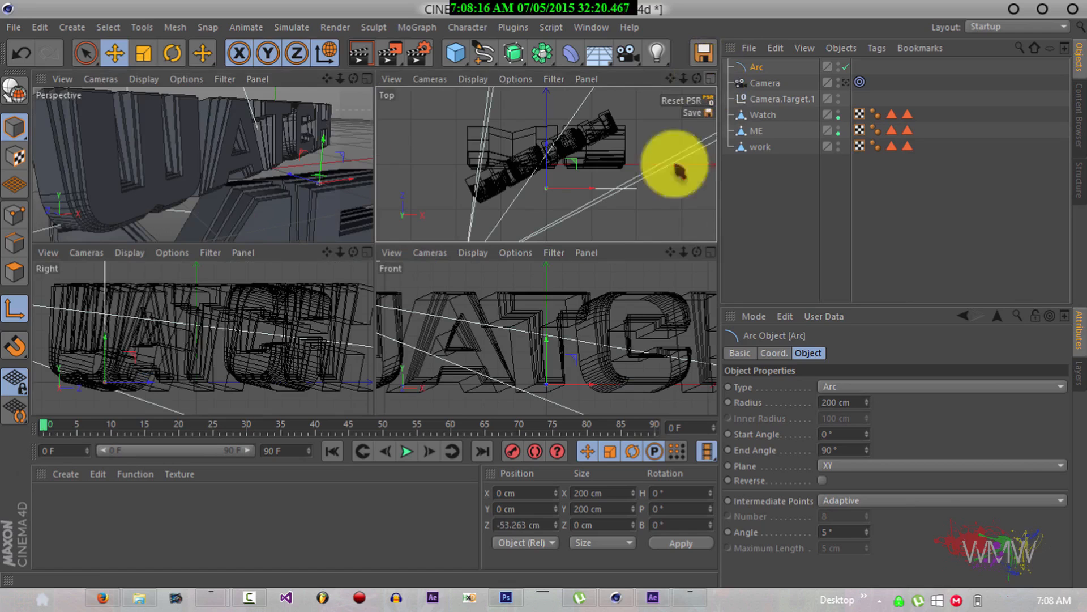
mouse_move(684, 252)
mouse_down()
mouse_move(538, 328)
mouse_move(545, 295)
mouse_up()
drag(340, 252, 368, 297)
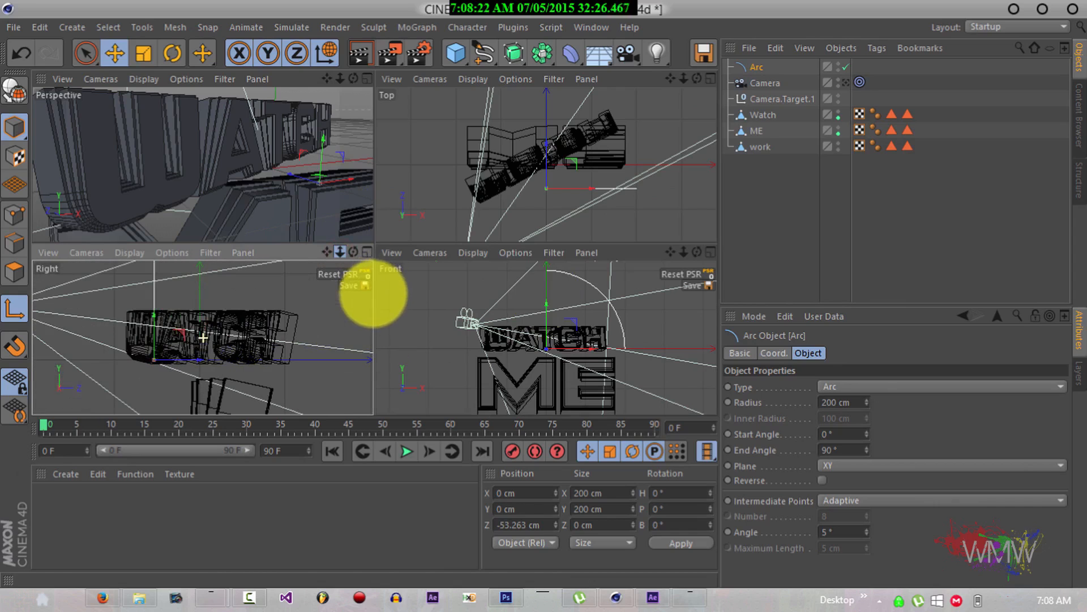
click(605, 320)
click(593, 289)
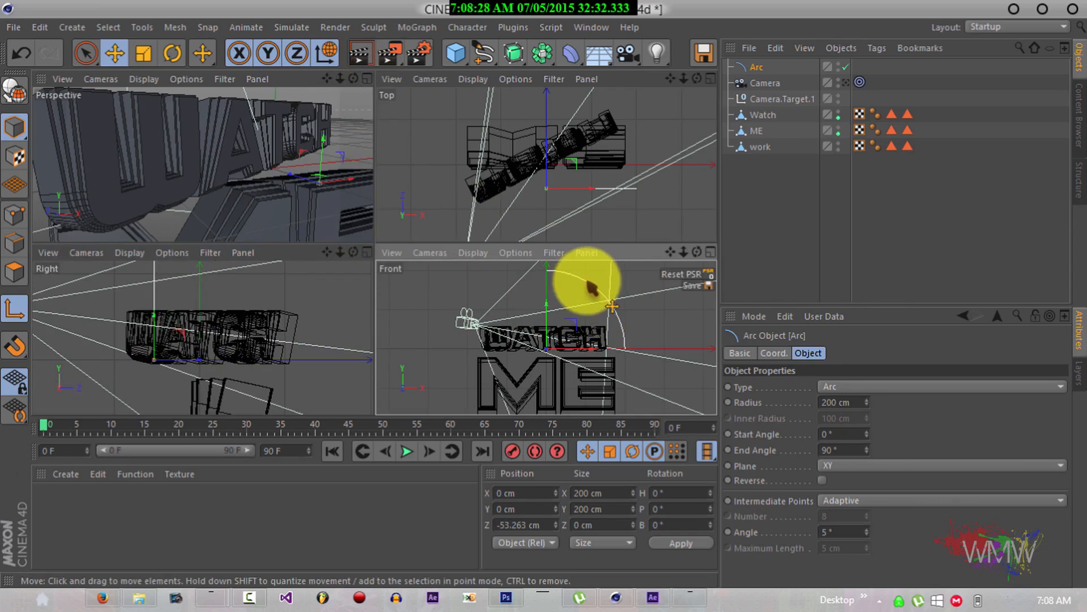
click(767, 67)
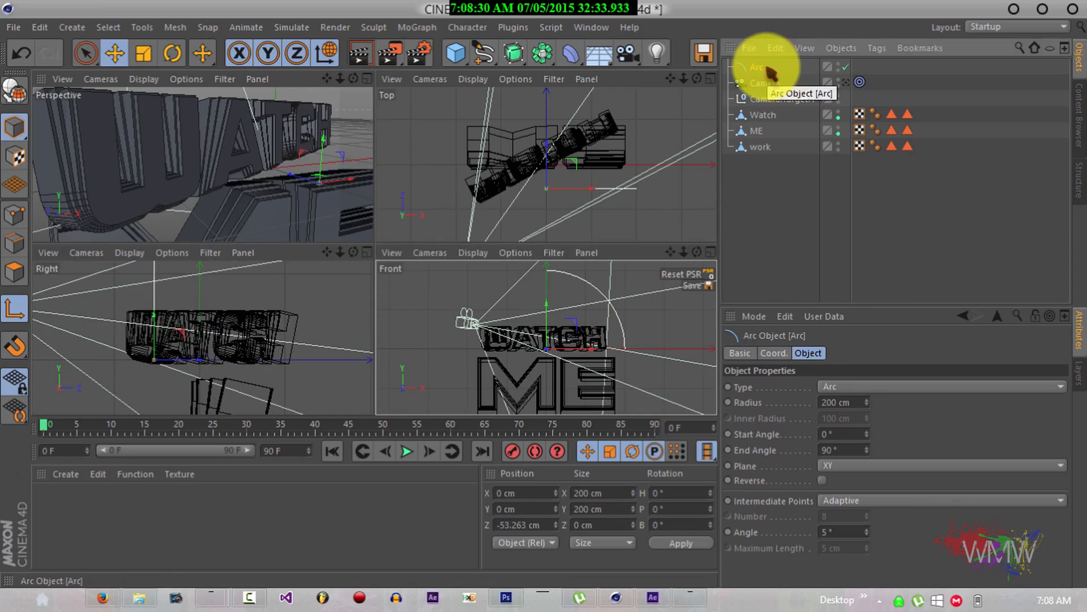
key(Delete)
Working from above, add an Arc spline in the XZ plane and move it to about X 185, Z -278 cm.
click(710, 79)
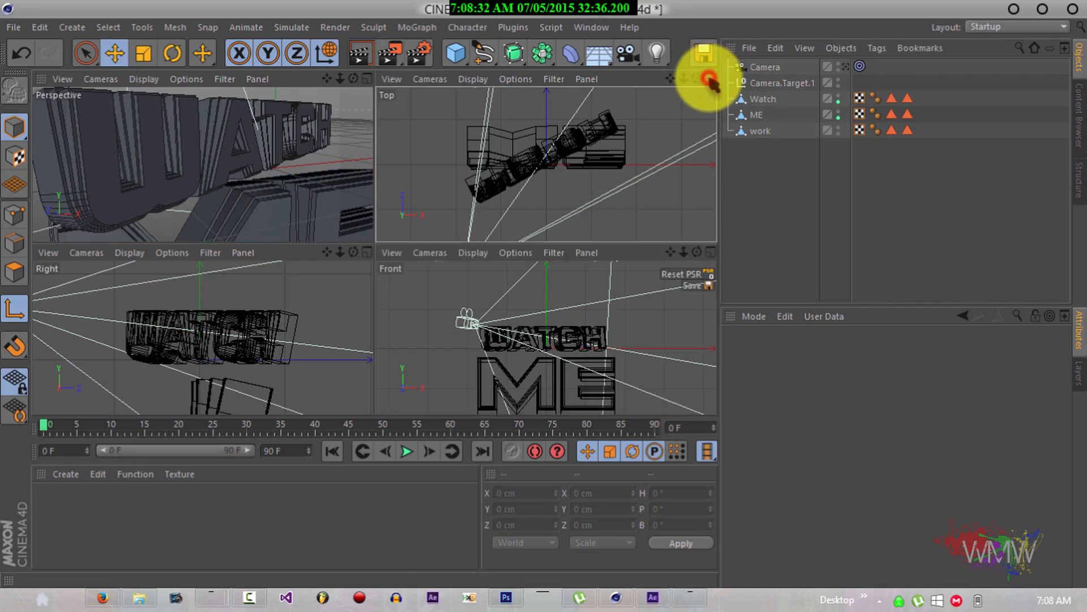
drag(483, 56, 517, 126)
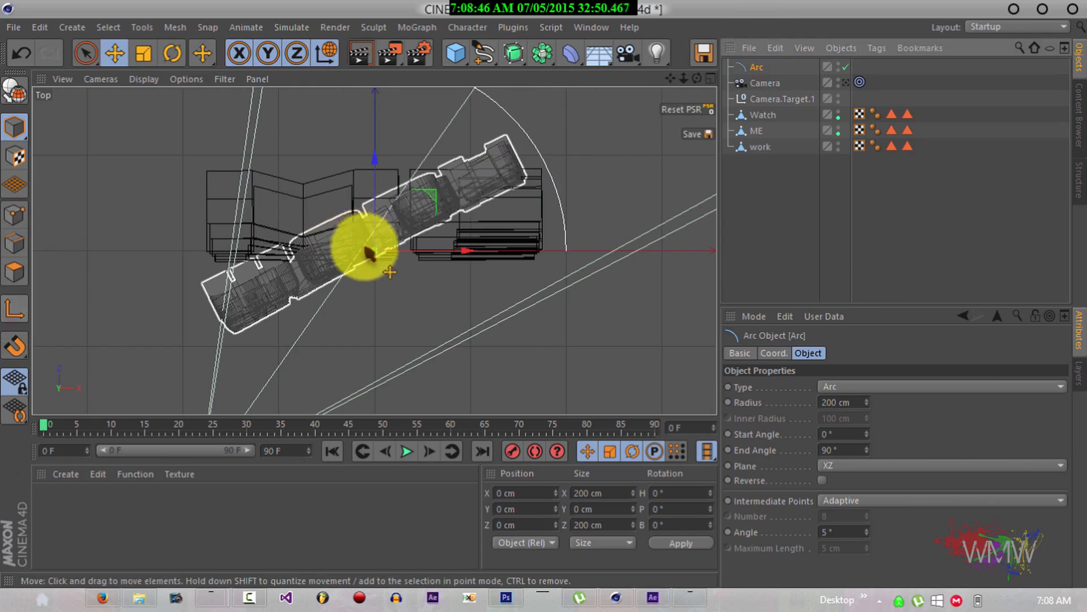
drag(382, 161, 376, 342)
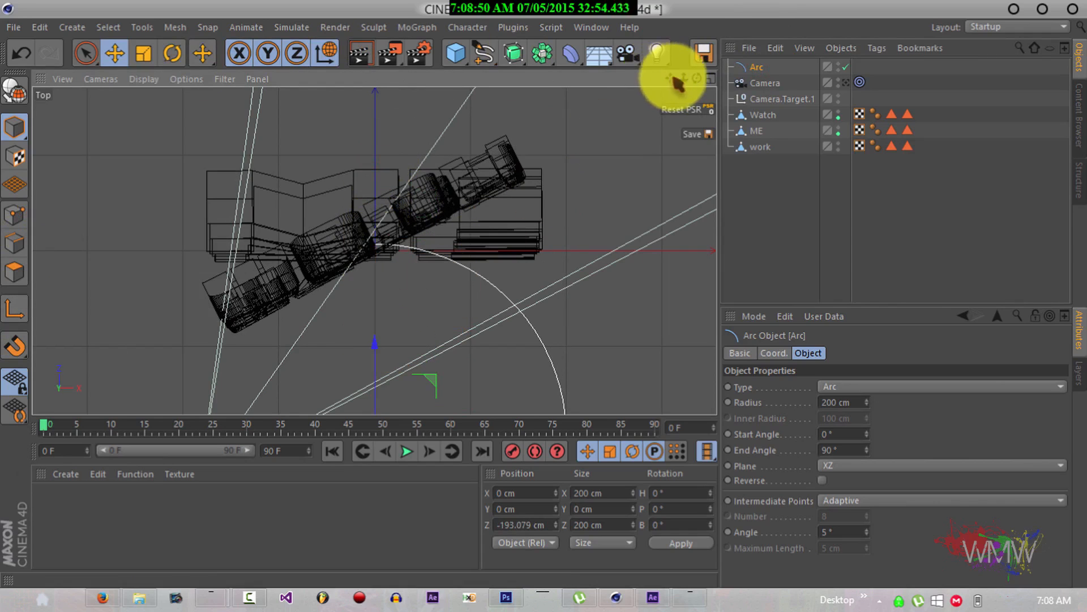
scroll(544, 294, down, 4)
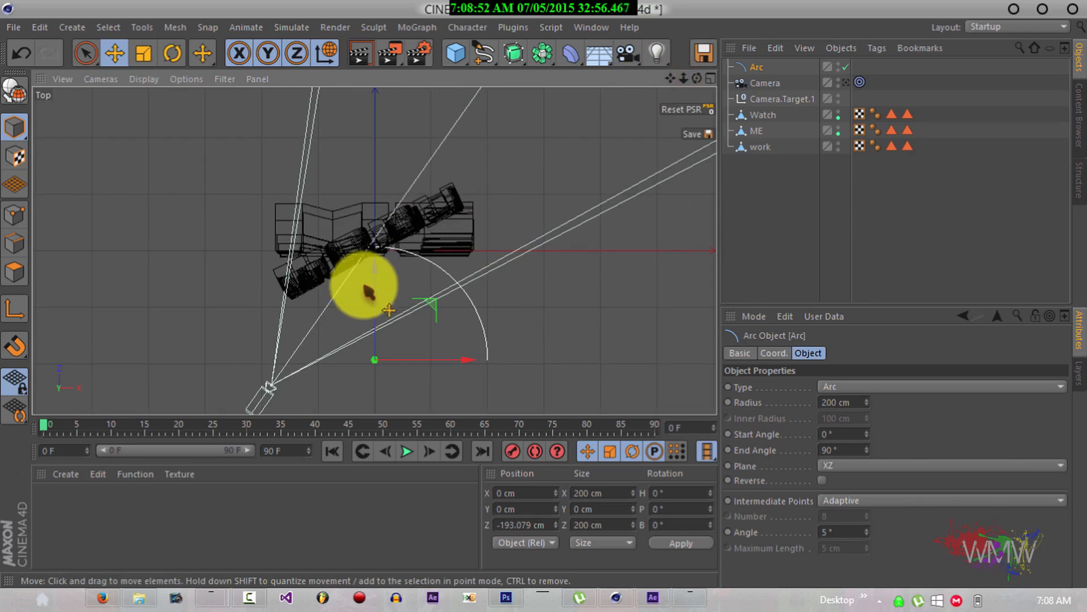
drag(369, 272, 532, 394)
Rotate the arc to a heading of about 77° and move it to about X 97, Z -179 cm.
click(172, 53)
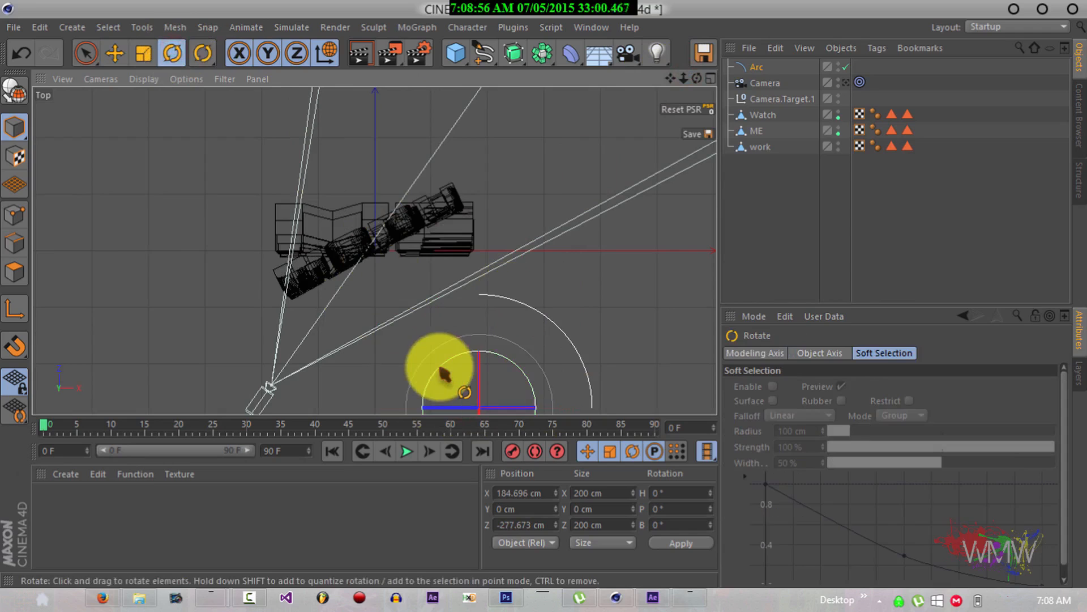
drag(439, 368, 538, 300)
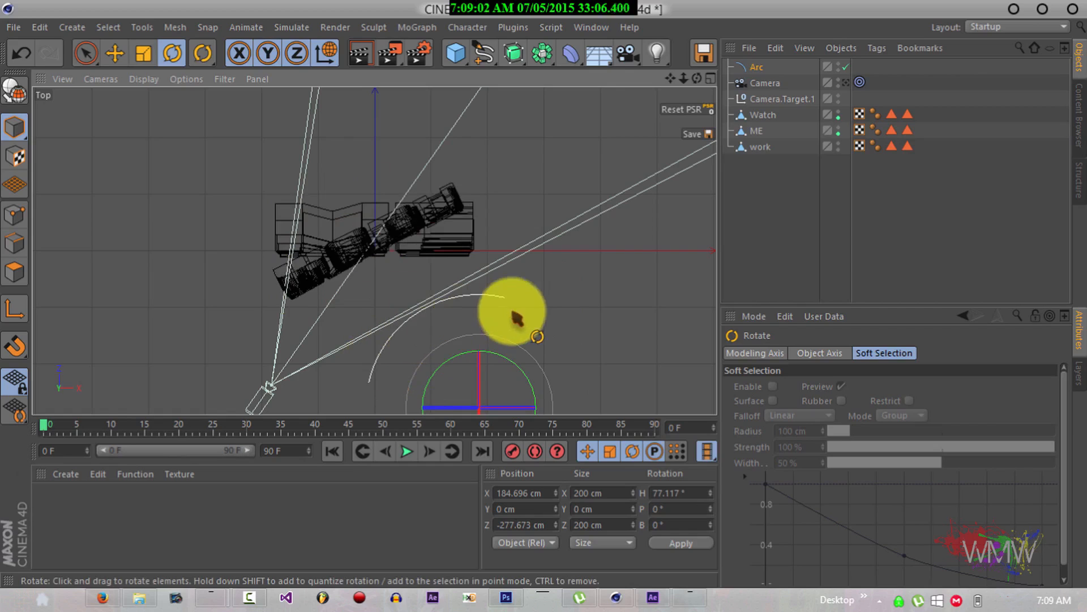
click(116, 53)
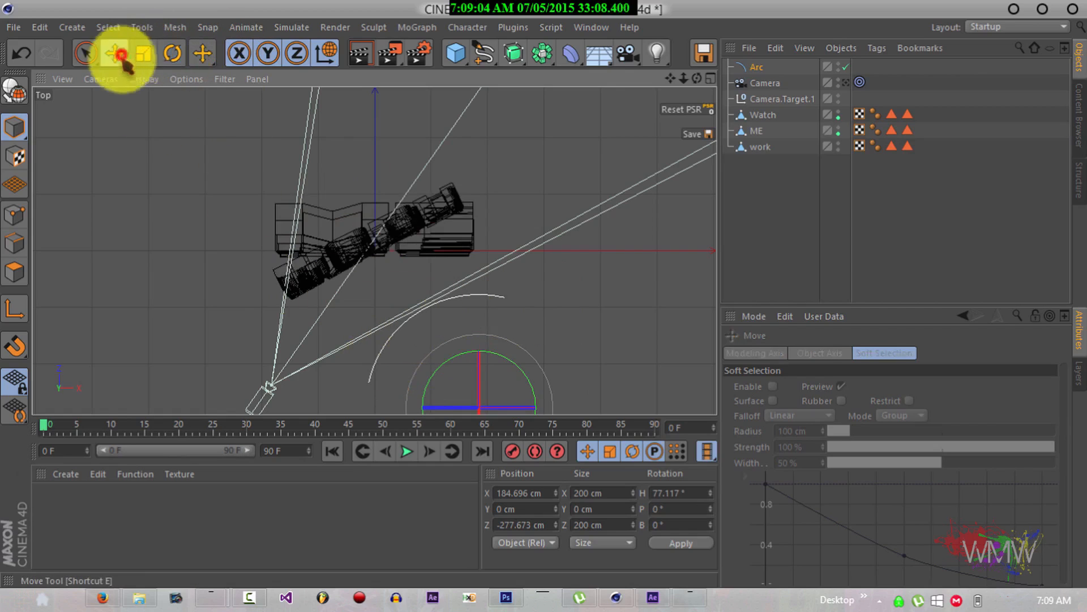
drag(480, 311, 483, 254)
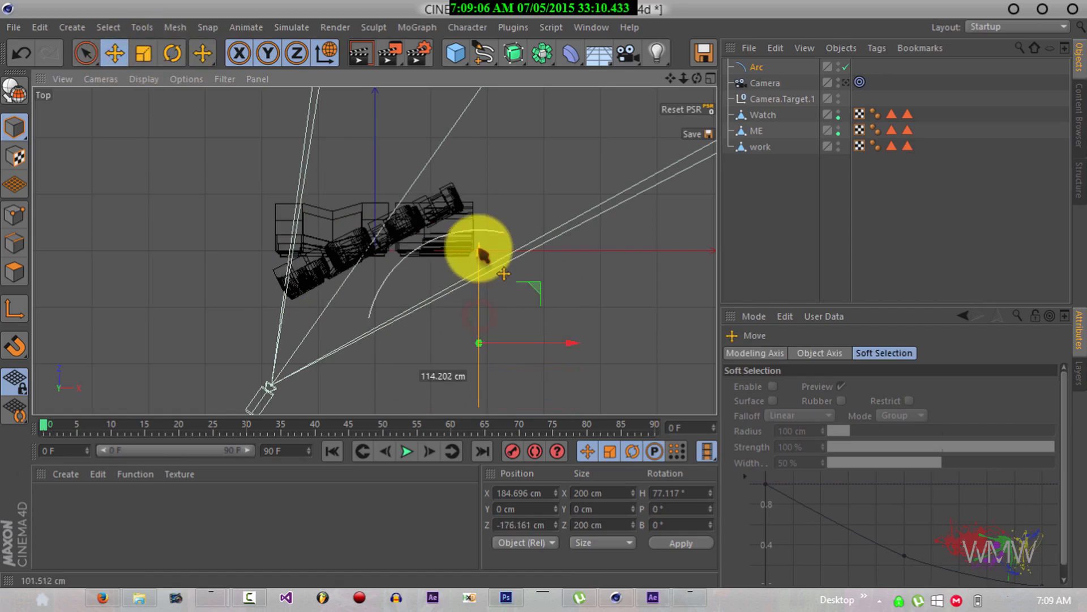
drag(566, 341, 540, 348)
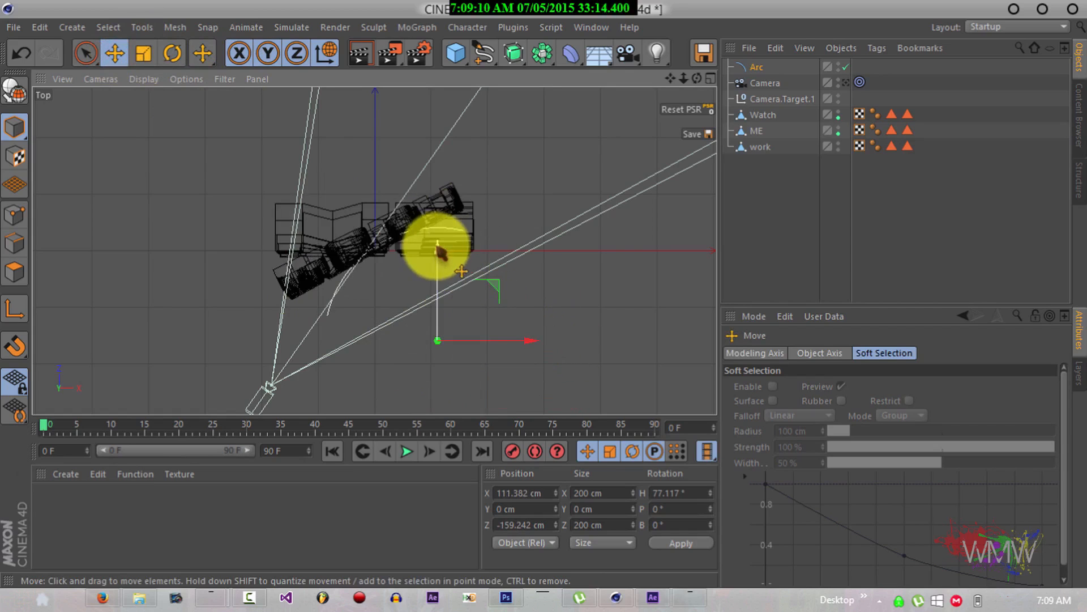
drag(439, 263, 439, 259)
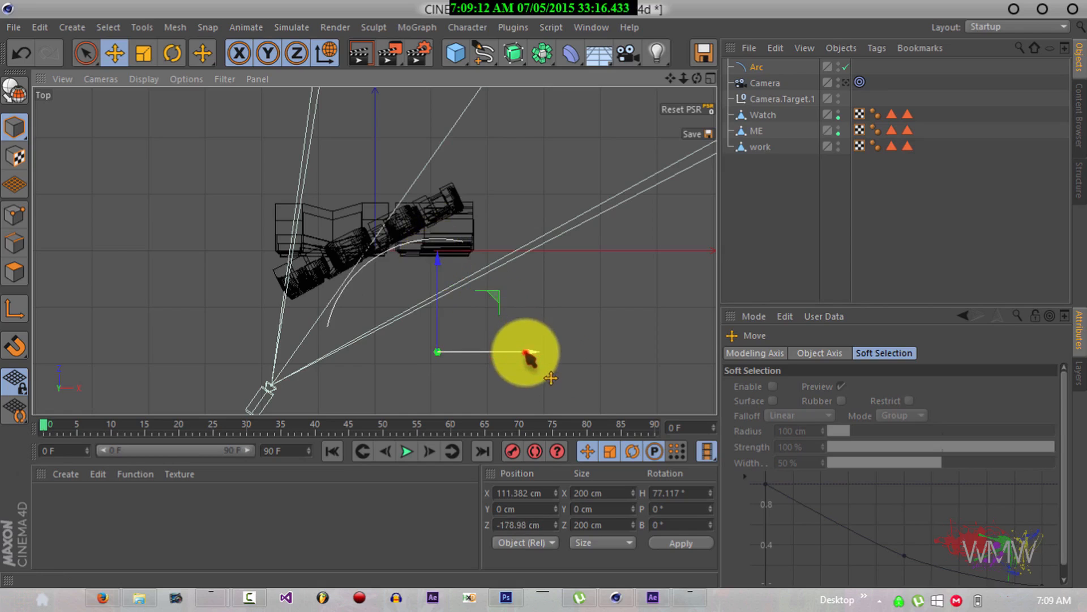
drag(521, 356, 520, 357)
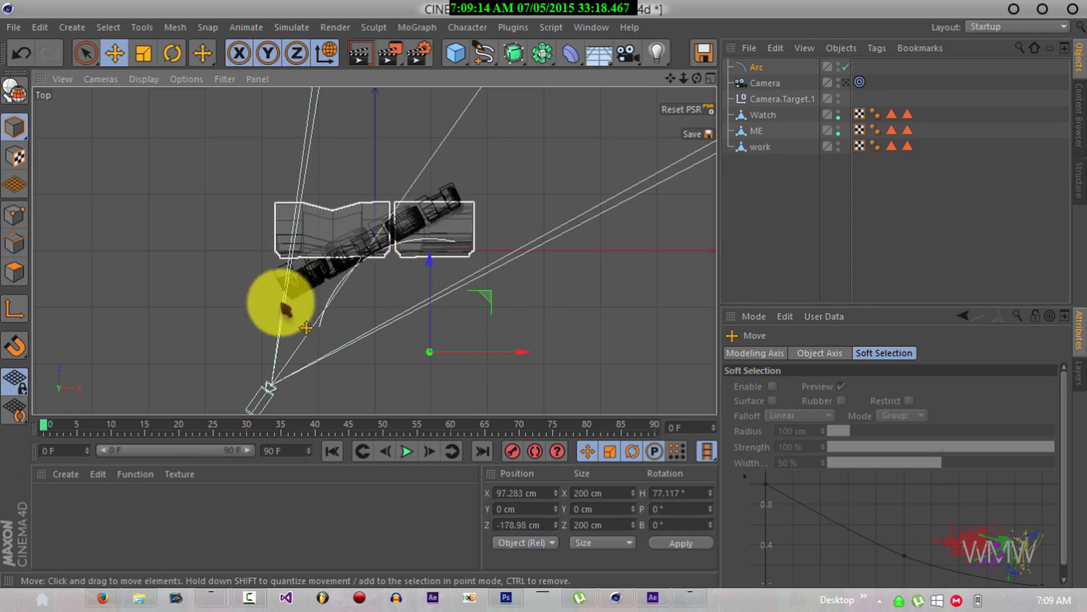
Rotate the arc back to a heading of about 73° and move it to about X 140, Z -248 cm.
click(170, 54)
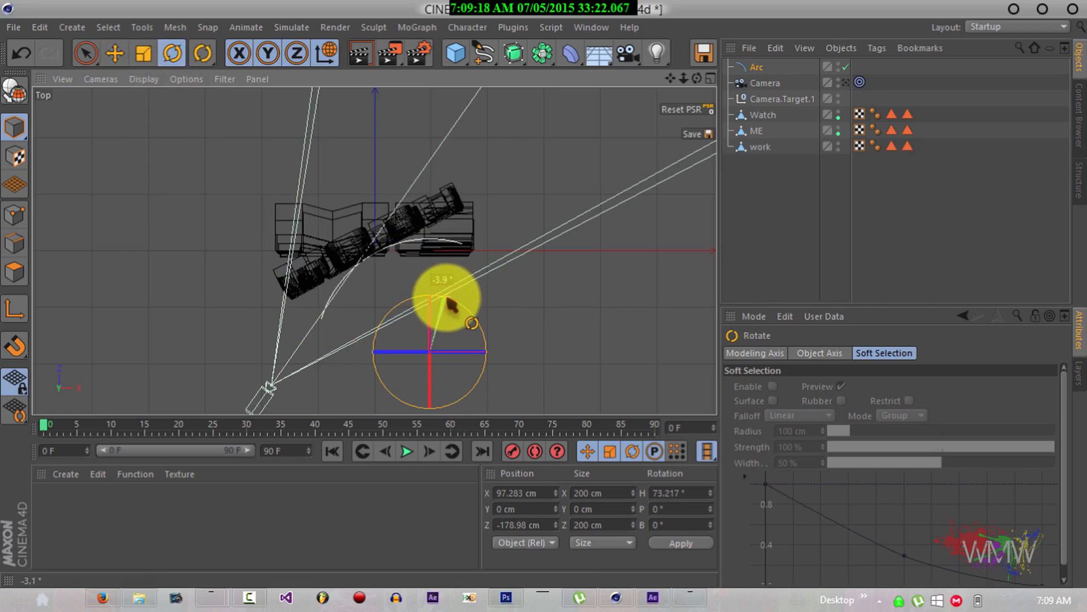
click(114, 53)
drag(430, 267, 433, 327)
drag(518, 402, 545, 401)
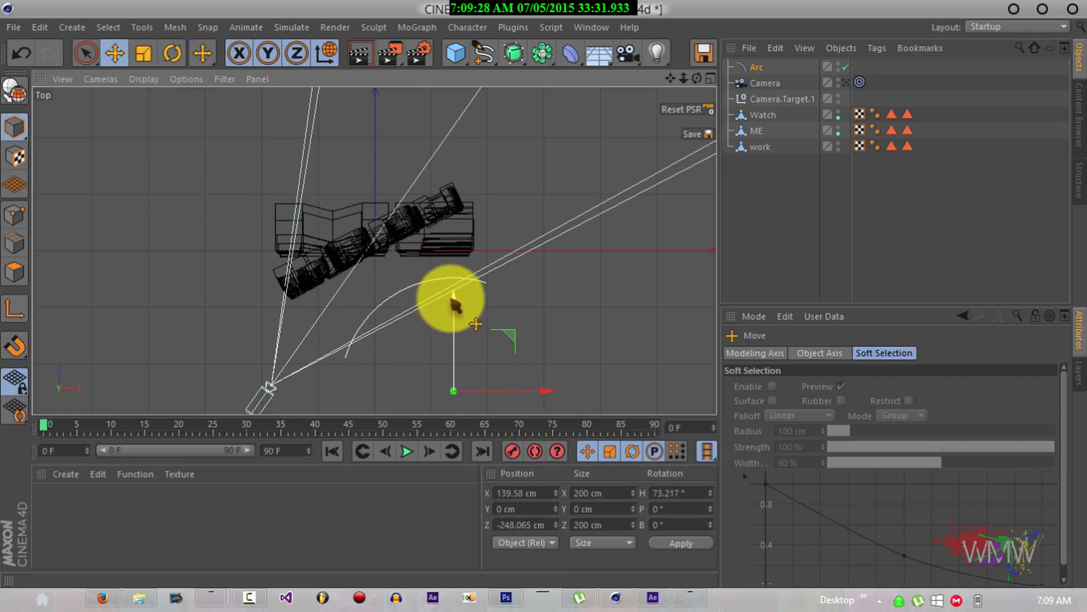
Scale the arc spline up uniformly to a size of about 322 cm.
click(143, 53)
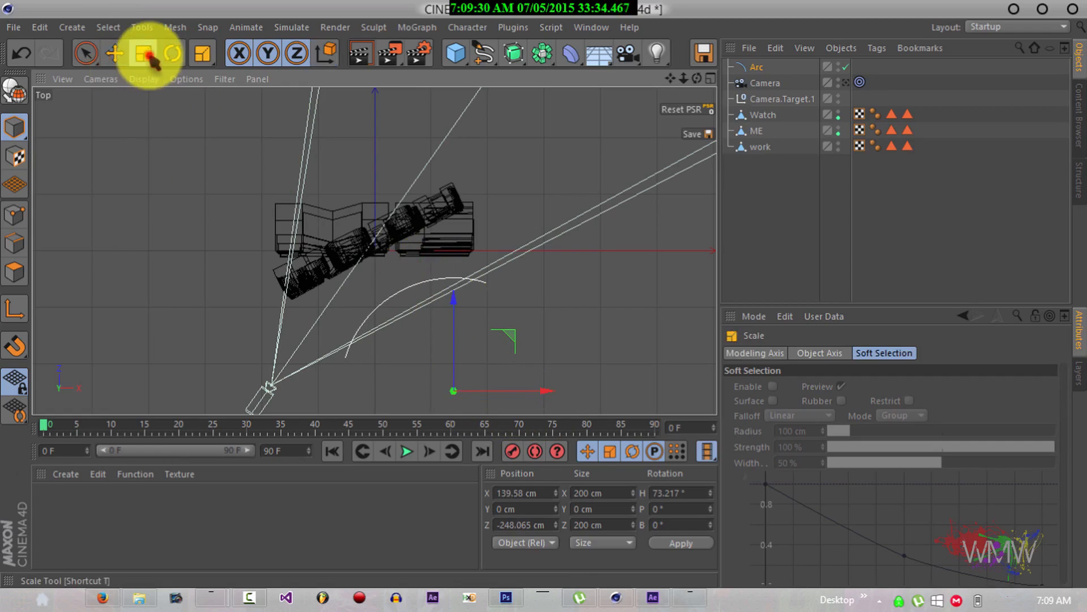
drag(538, 364, 602, 369)
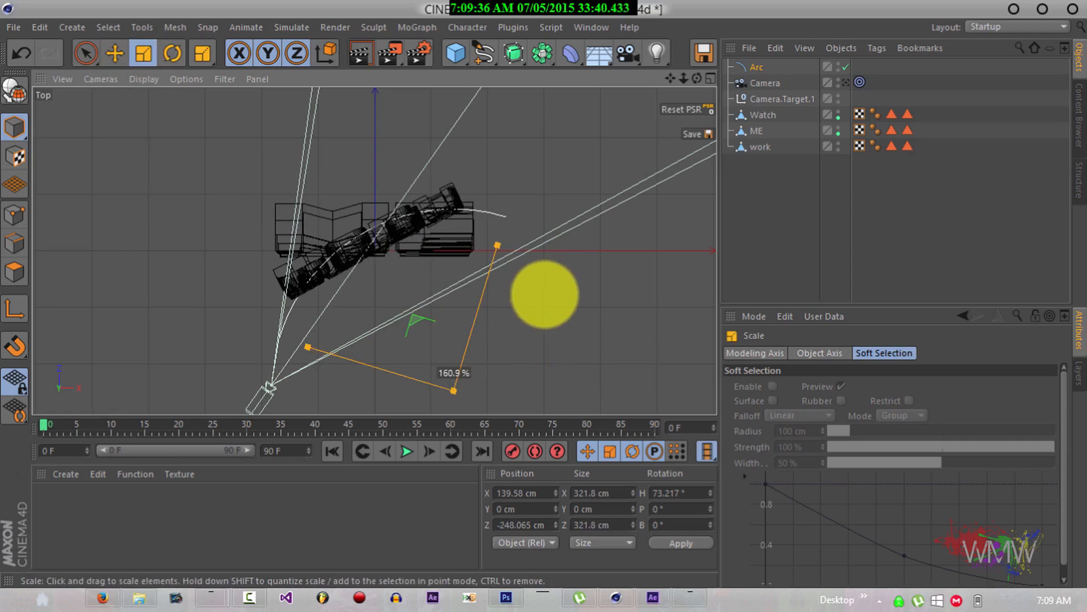
drag(544, 295, 545, 294)
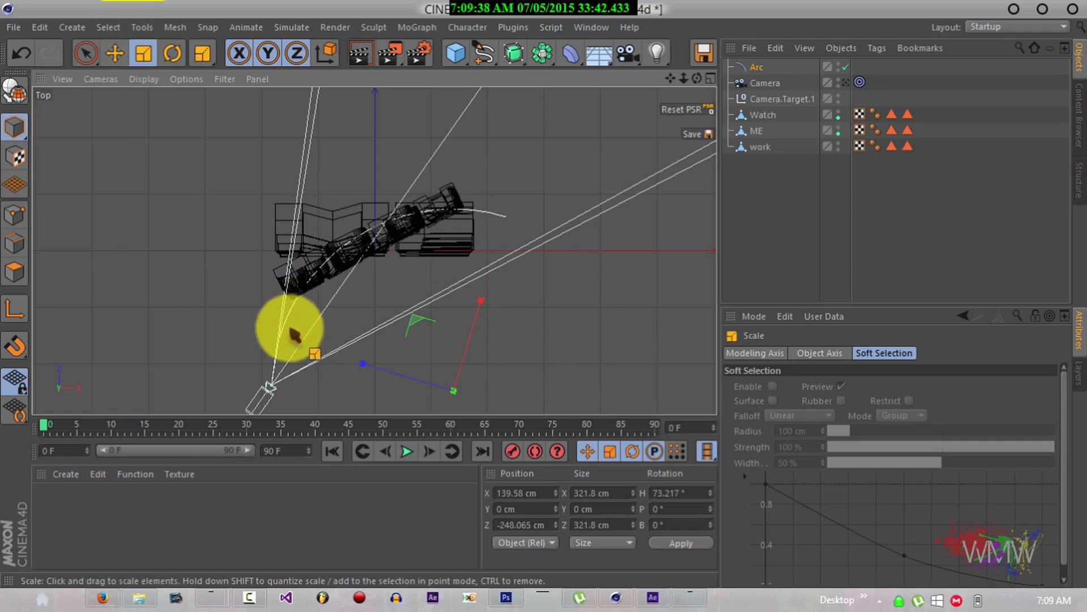
Move the enlarged arc in the top view to about X 192, Z -347 cm, in front of the text.
click(115, 53)
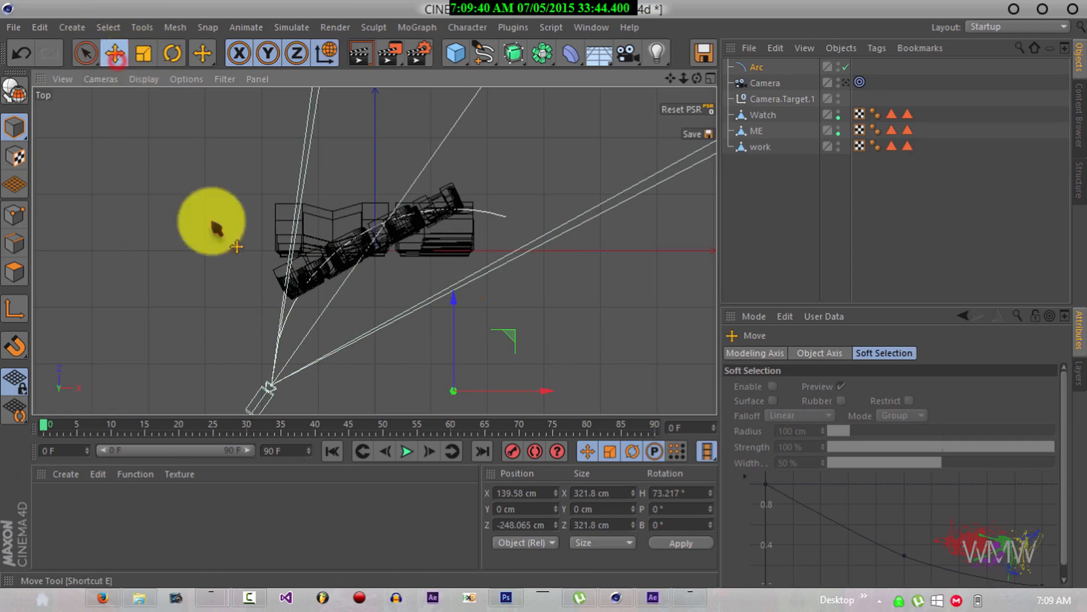
drag(453, 298, 453, 345)
drag(685, 78, 544, 297)
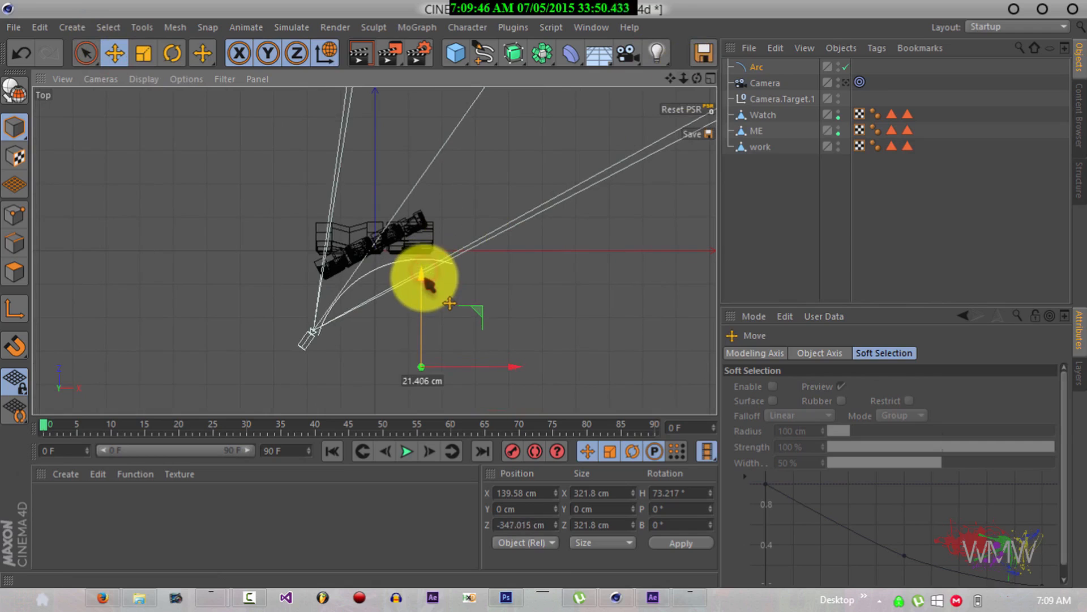
drag(515, 369, 532, 372)
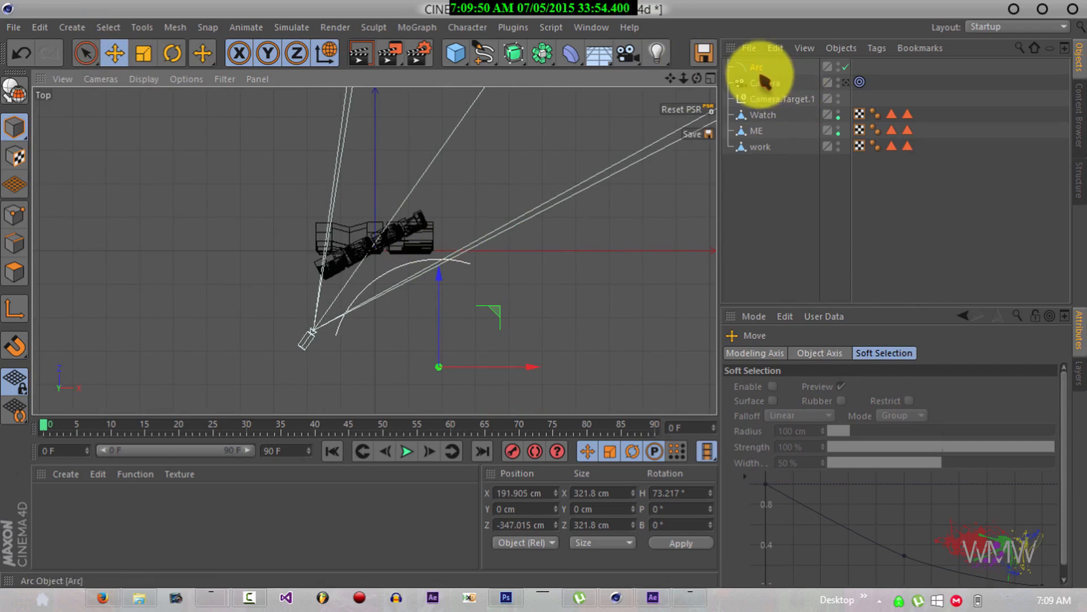
Give the camera an Align to Spline tag with the Arc as its spline path and the position at 100%.
click(766, 83)
right_click(767, 90)
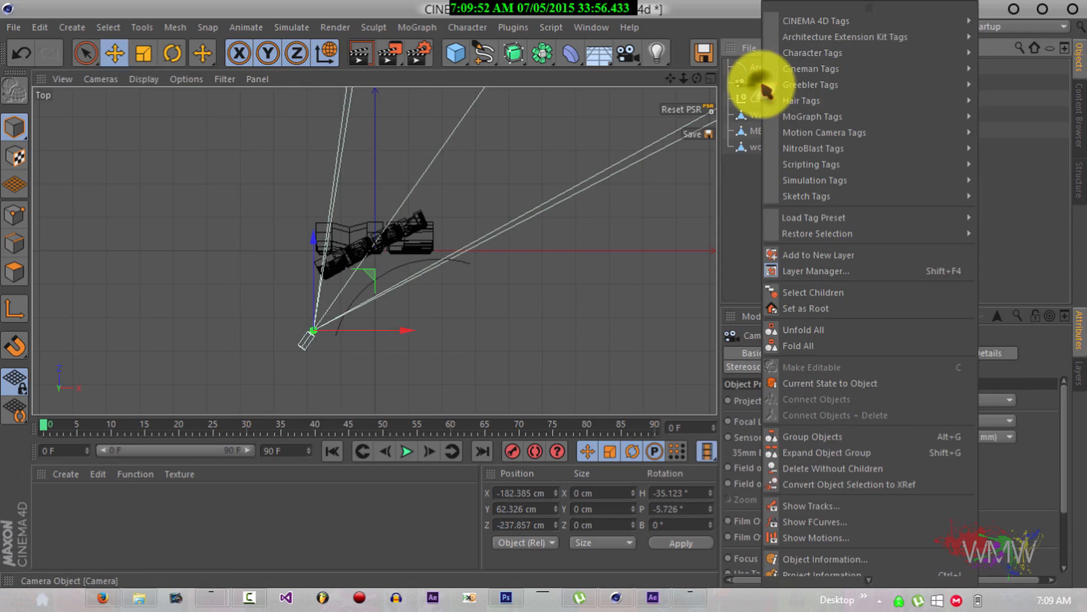
mouse_move(824, 23)
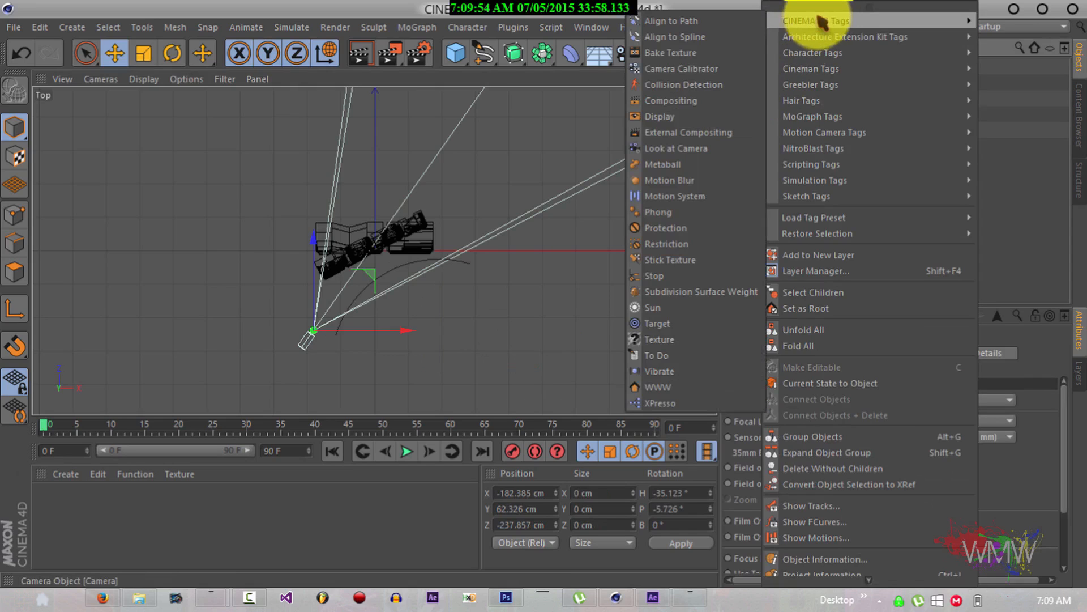
click(711, 37)
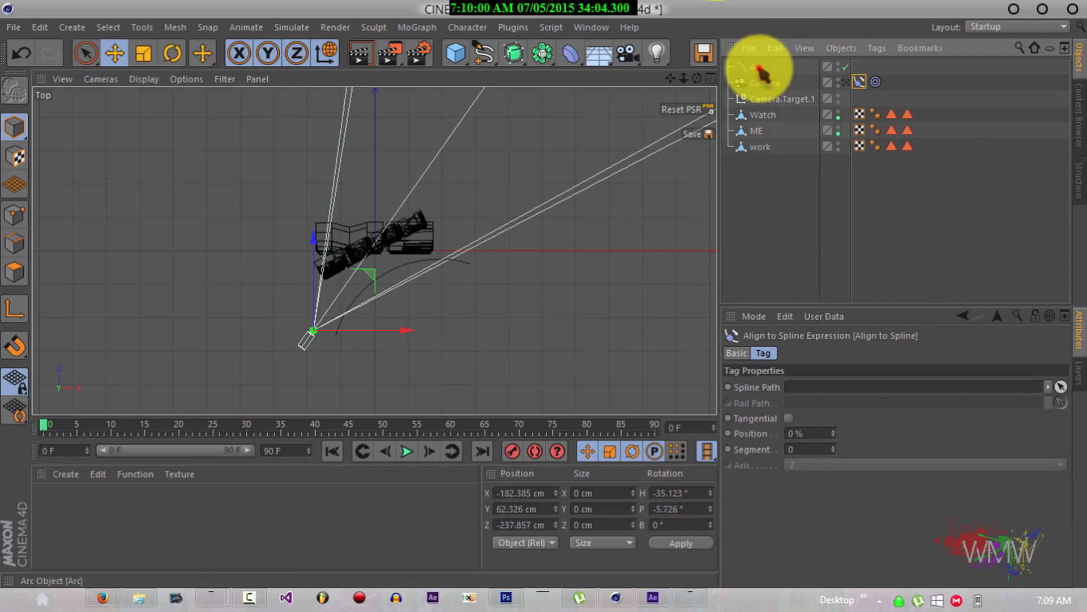
drag(760, 76, 814, 390)
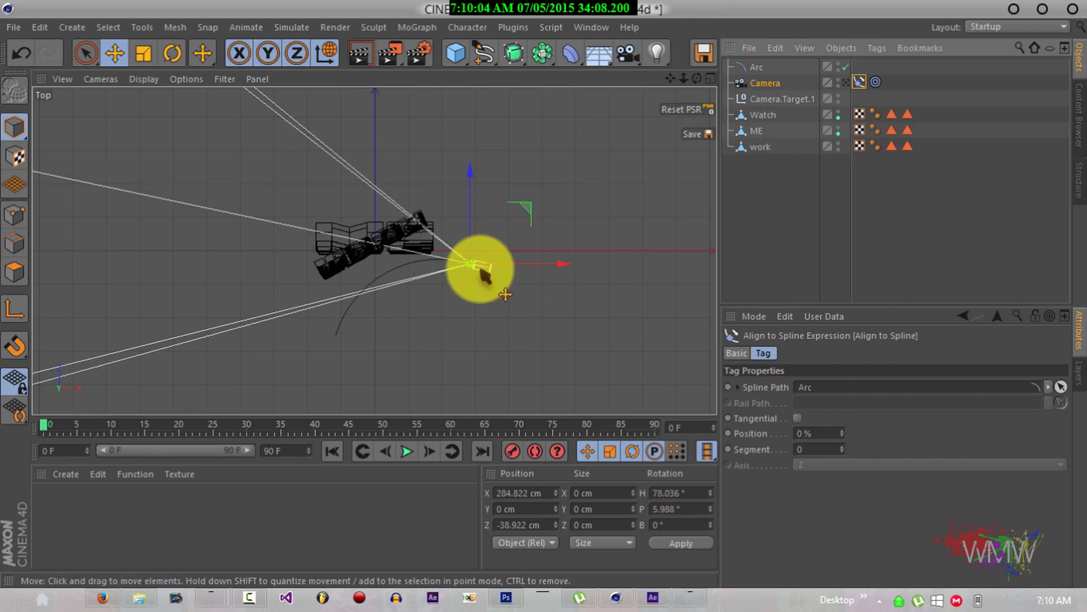
mouse_move(844, 433)
mouse_down()
mouse_move(833, 413)
mouse_move(841, 447)
mouse_move(833, 444)
mouse_move(868, 352)
mouse_move(845, 429)
mouse_up()
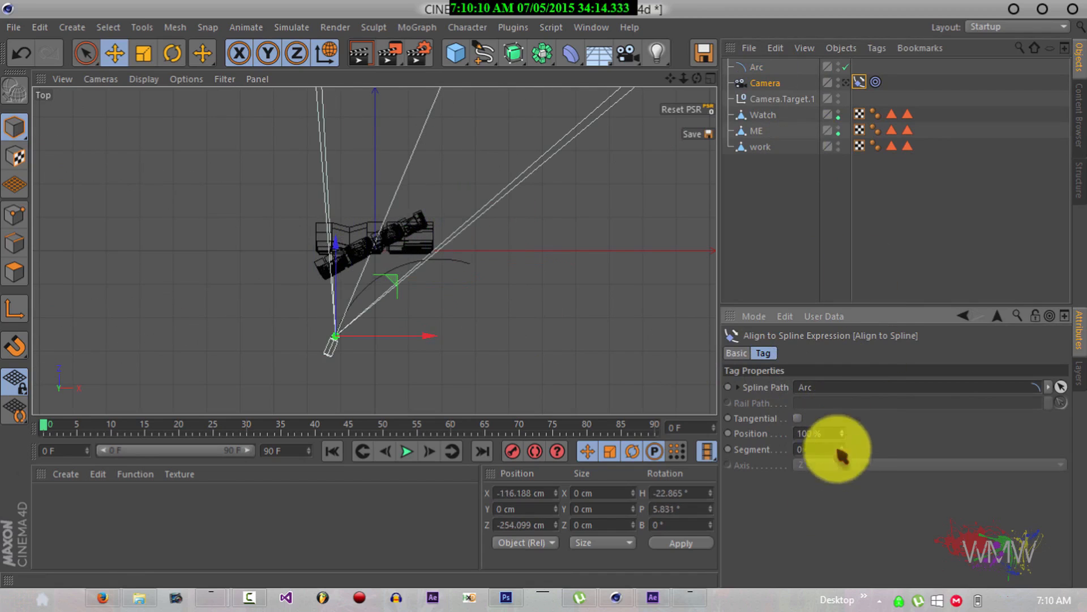
Rename the arc spline as Watch_Cam.
click(758, 68)
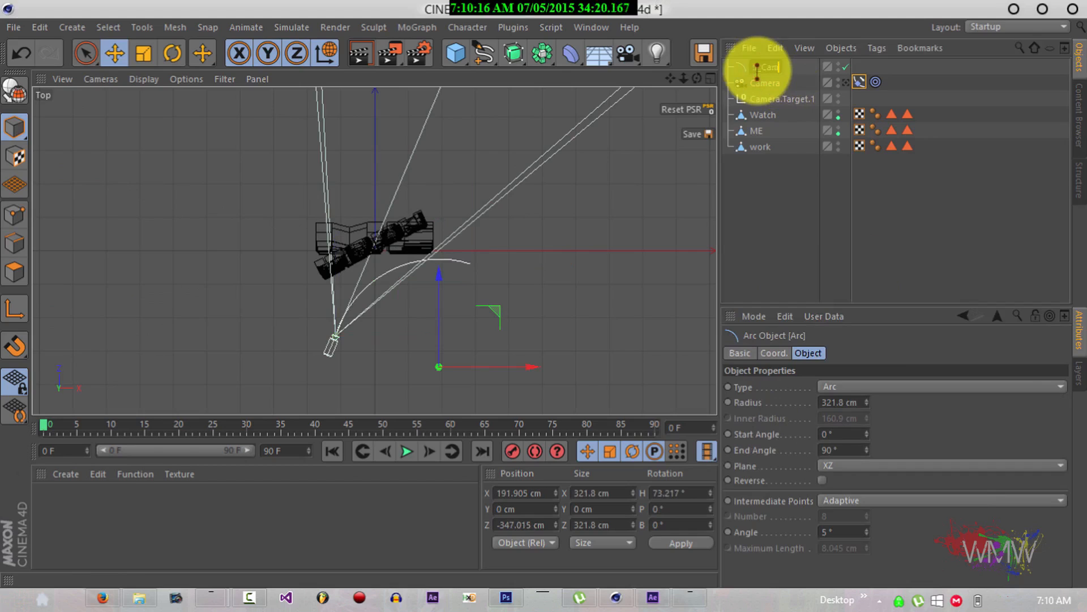
text(Watch_Cam)
key(Return)
Rename the camera as Watch_Cam and the arc spline as Watch_Arc.
click(760, 84)
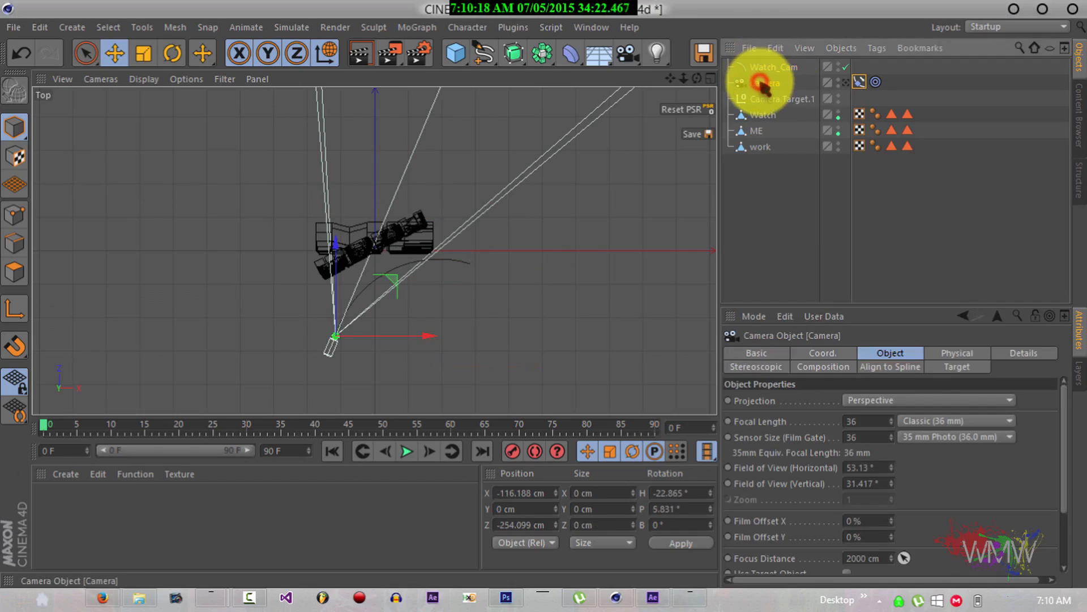
double_click(762, 85)
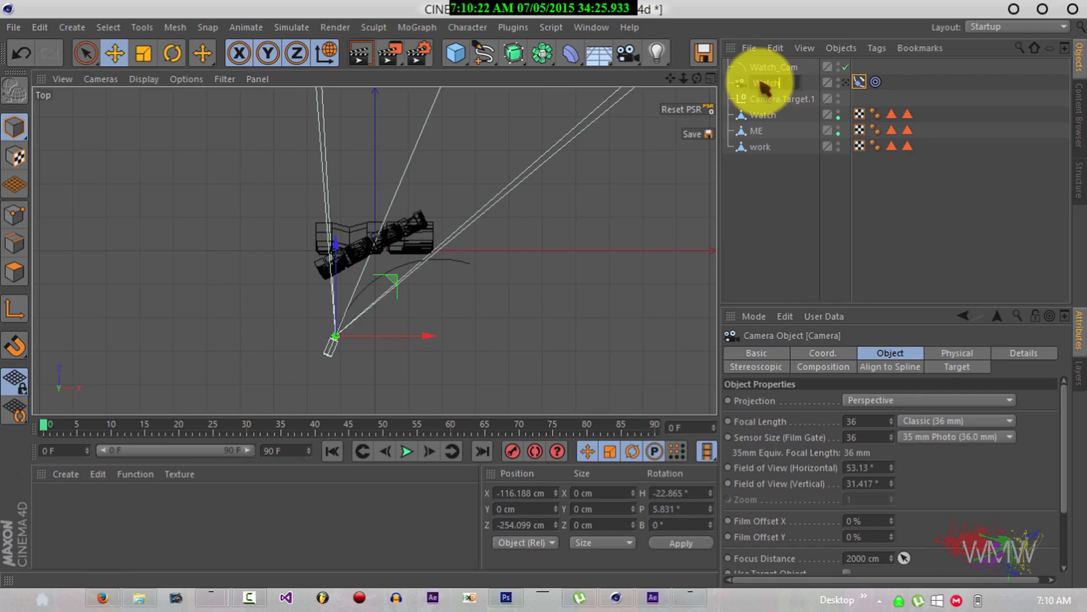
key(Escape)
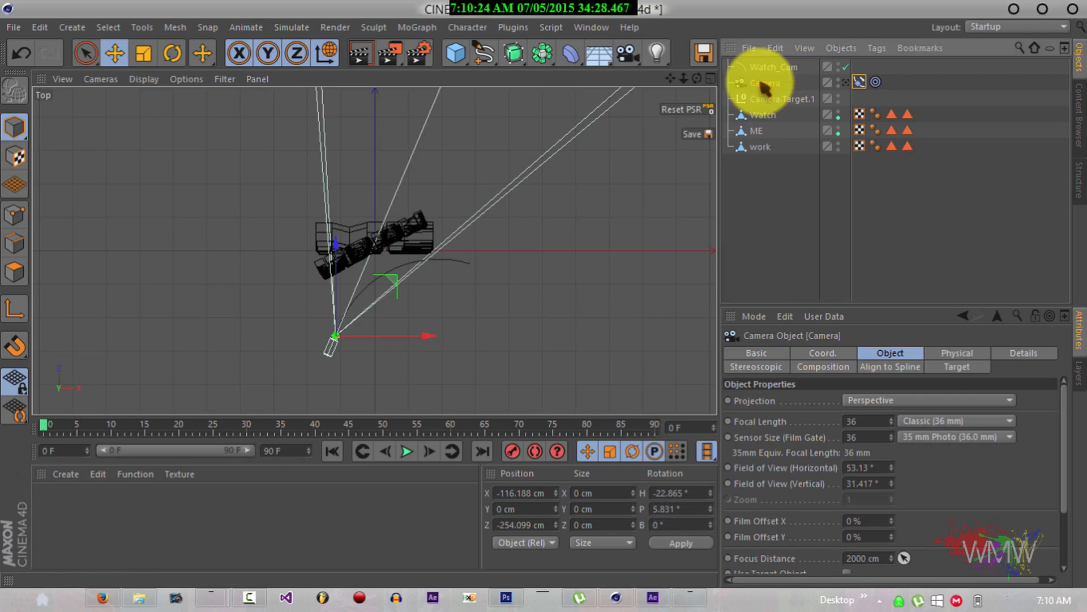
double_click(780, 68)
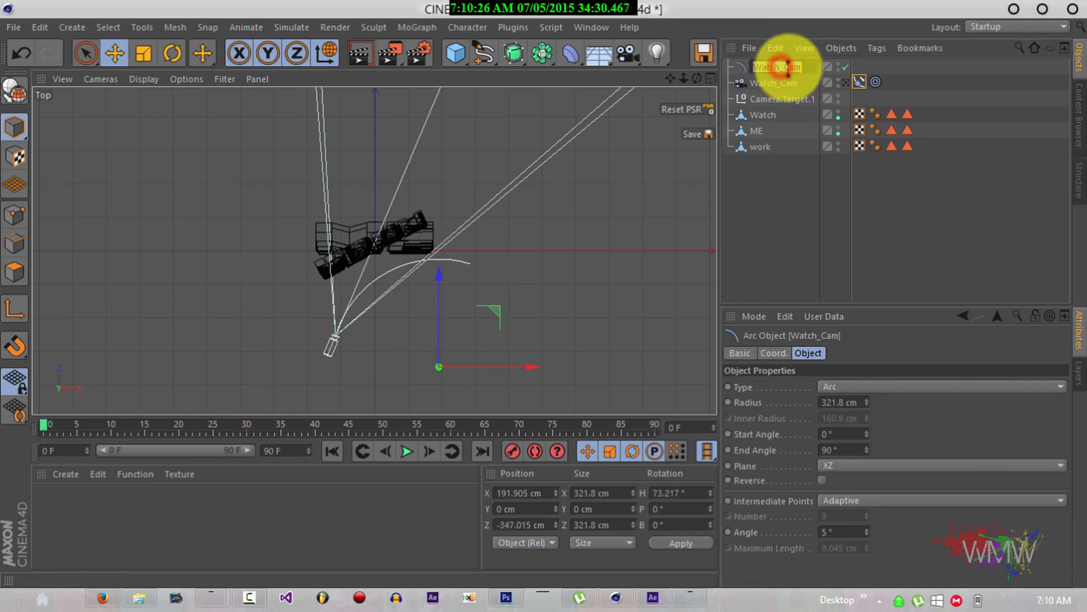
text(Watch_Ar)
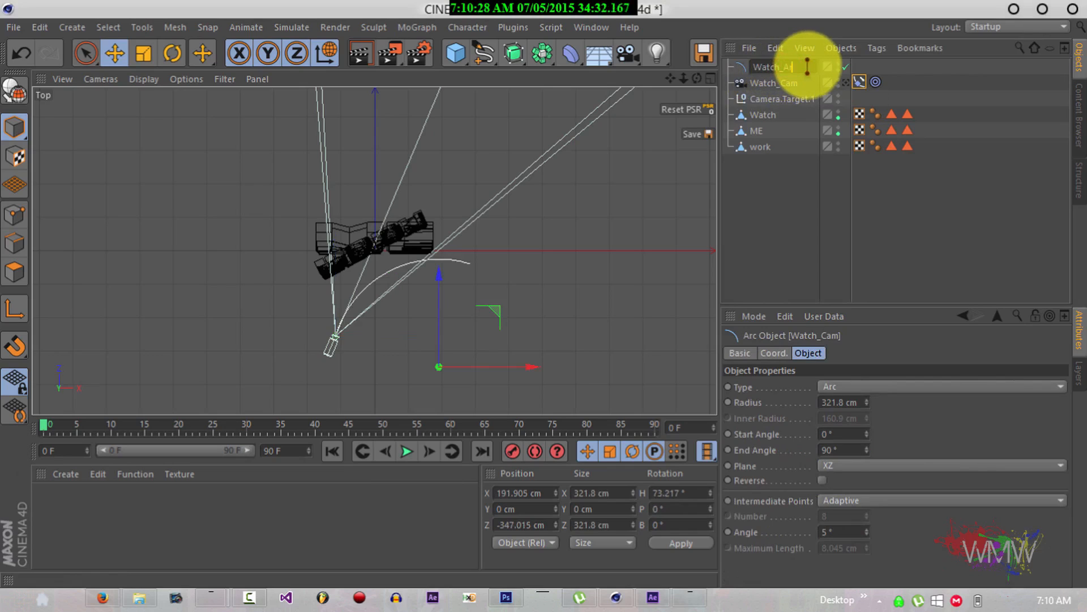
text(c)
key(Return)
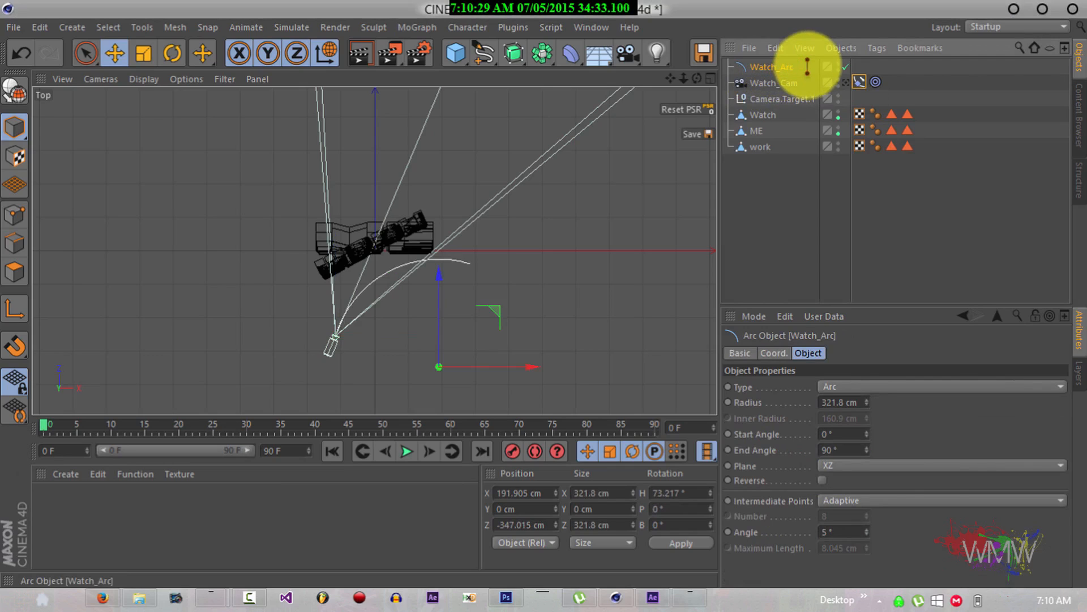
Rename the camera's target null as Watch_Camera.Target.1.
click(764, 105)
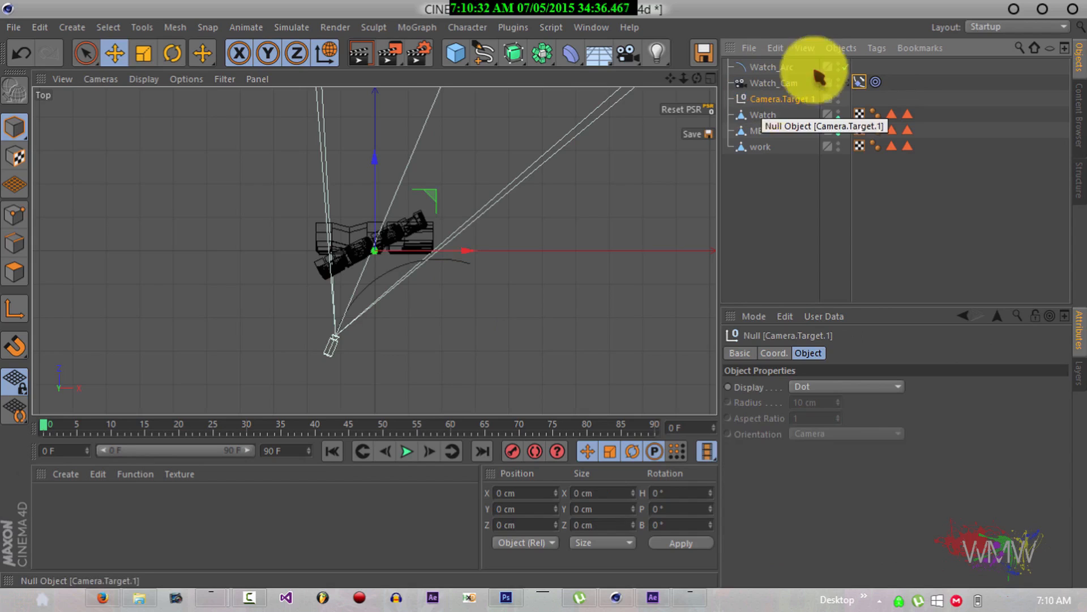
click(770, 84)
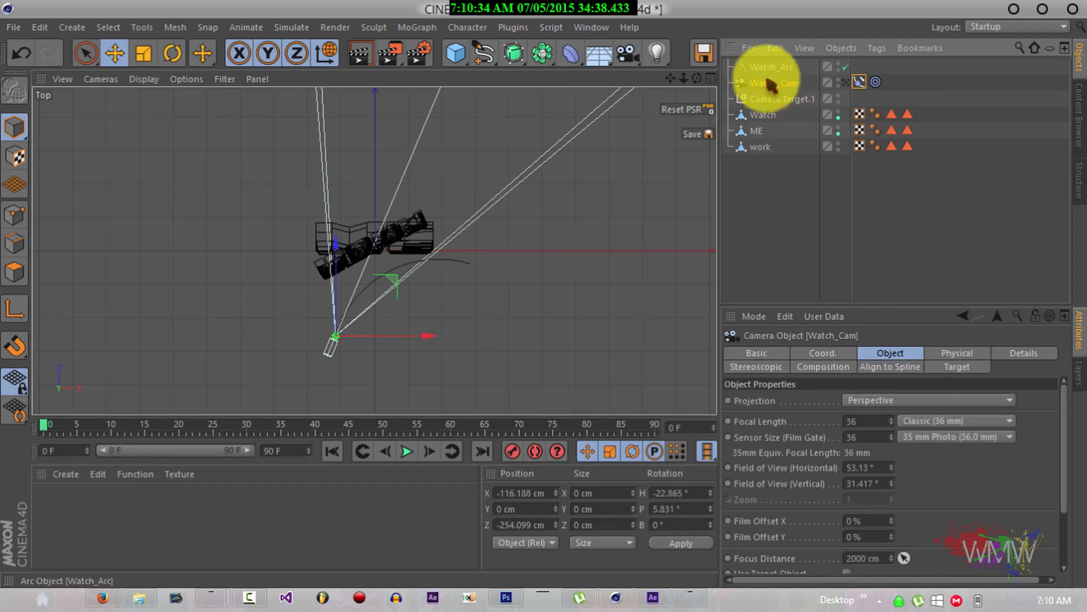
double_click(766, 101)
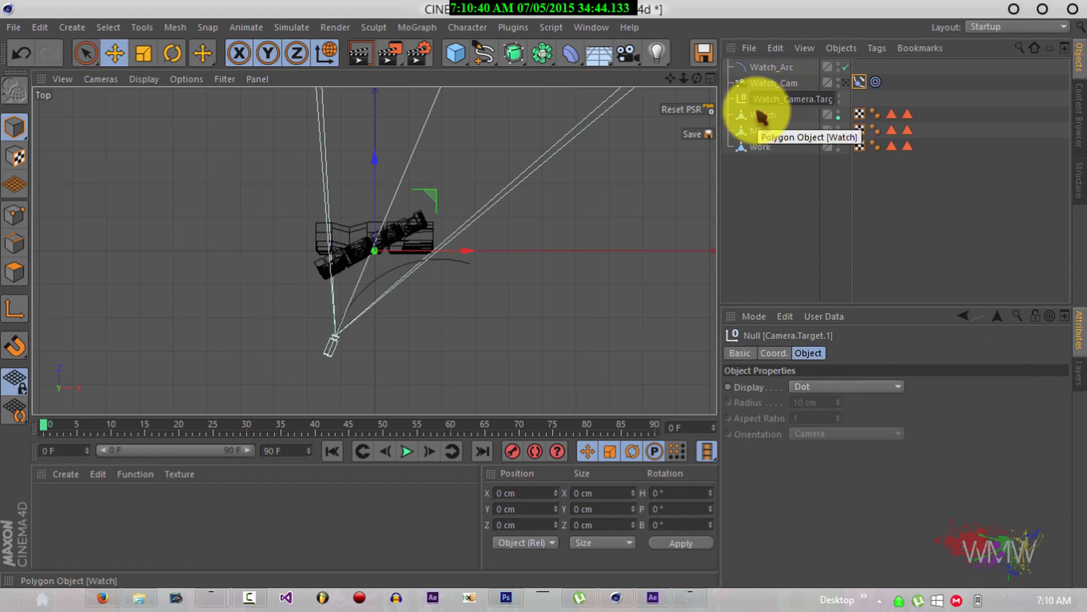
key(Return)
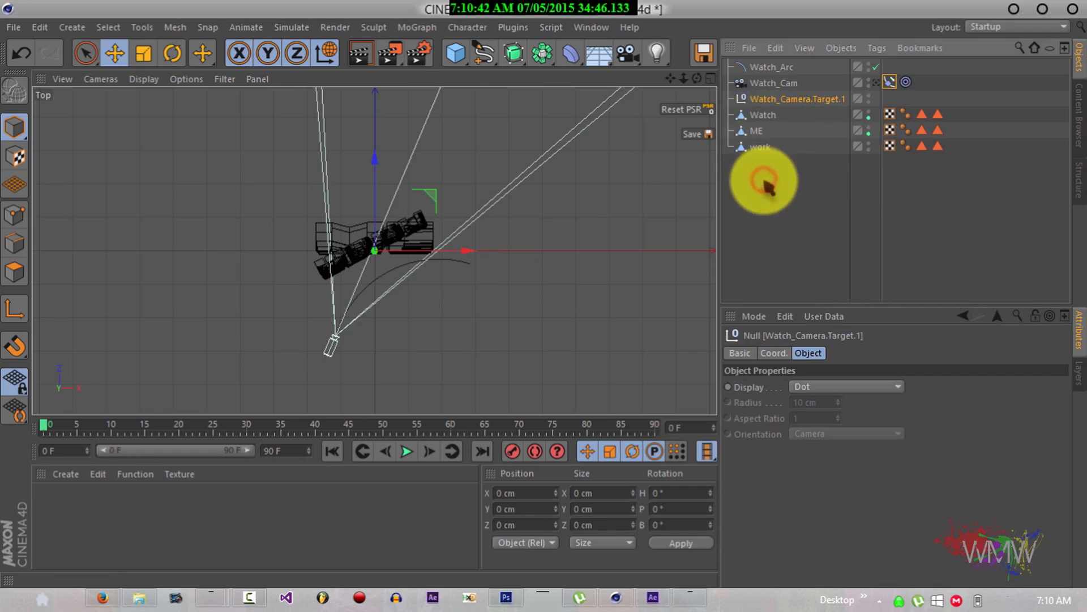
Switch to the full perspective view, test the camera's Align to Spline position, and look through Watch_Cam.
click(710, 79)
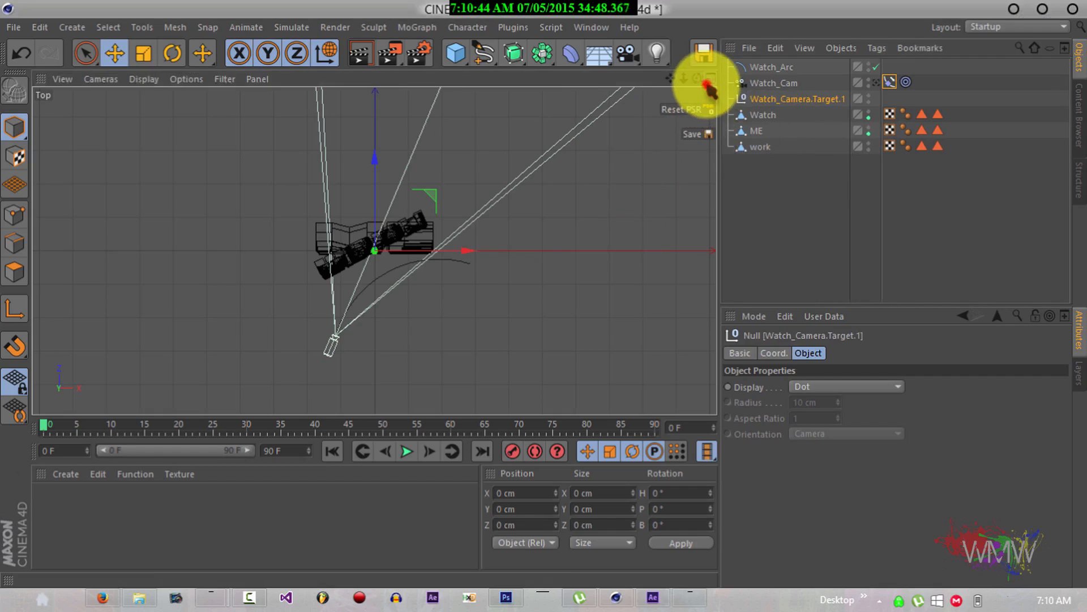
click(369, 81)
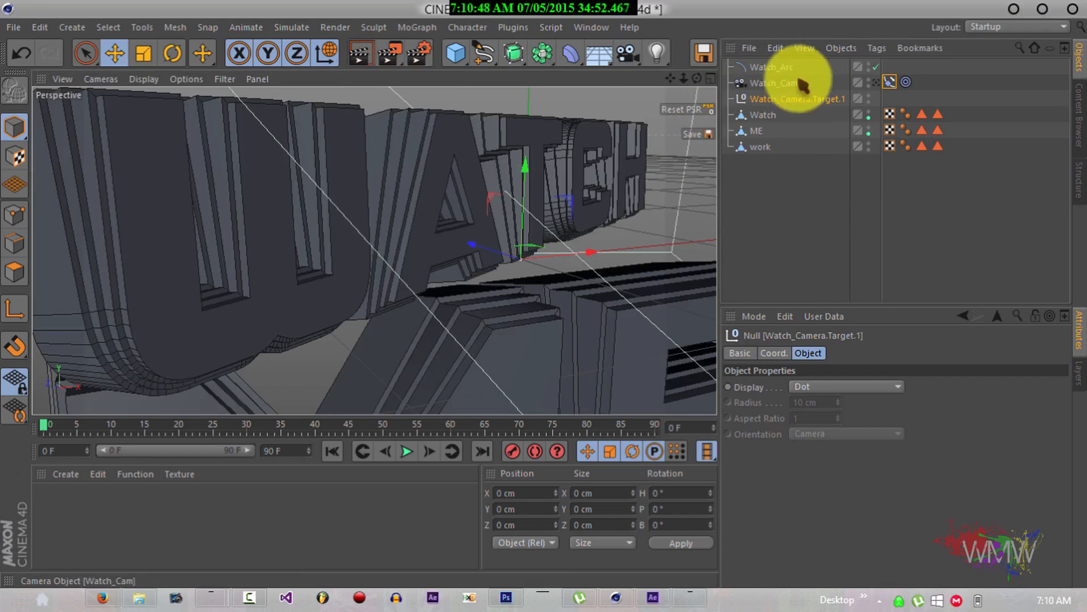
click(890, 82)
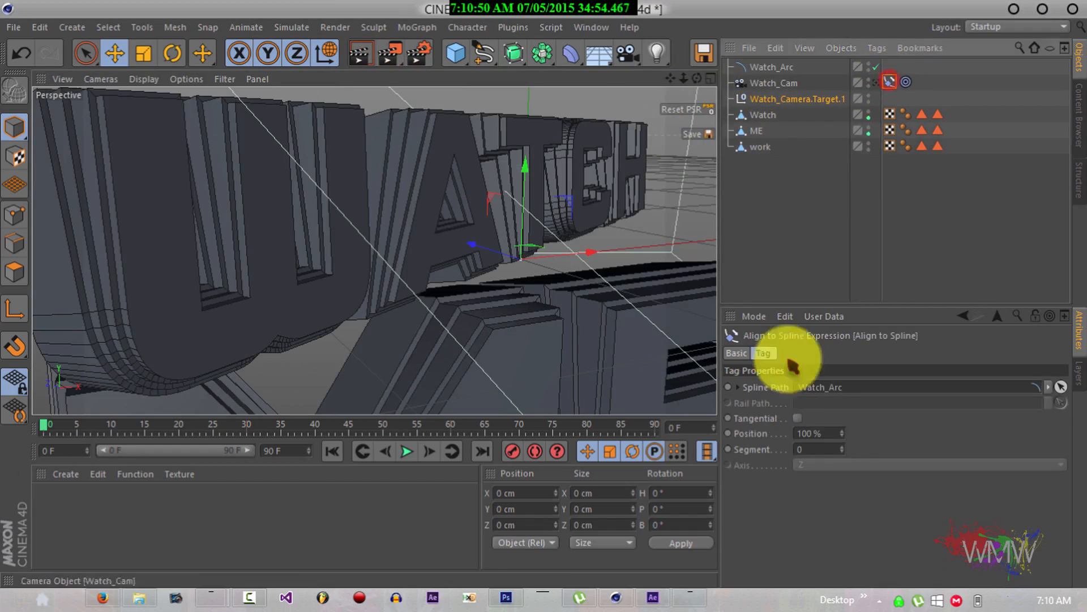
click(843, 434)
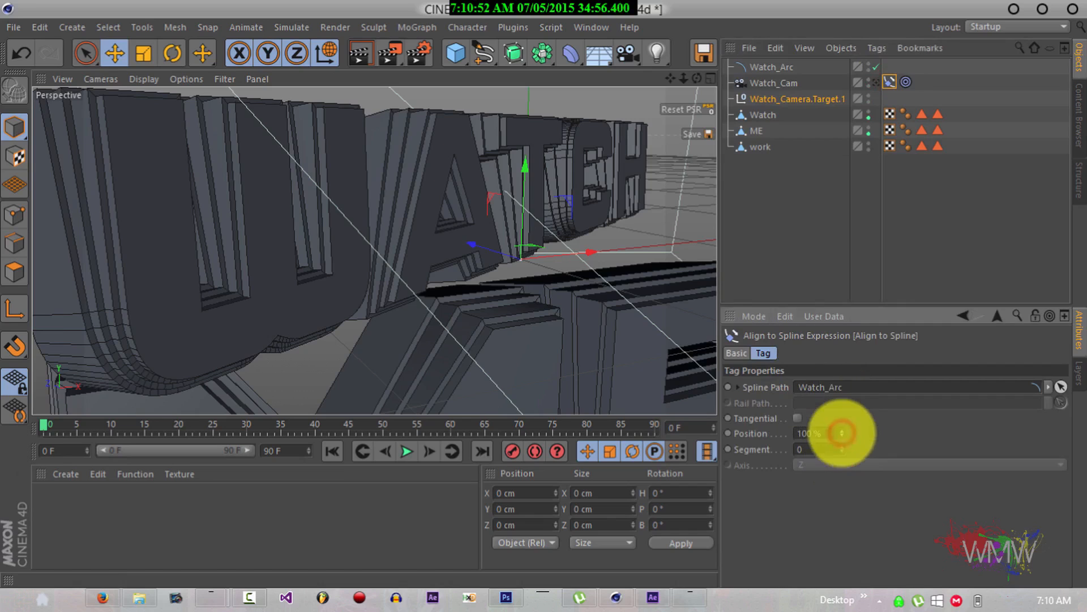
drag(842, 434, 841, 420)
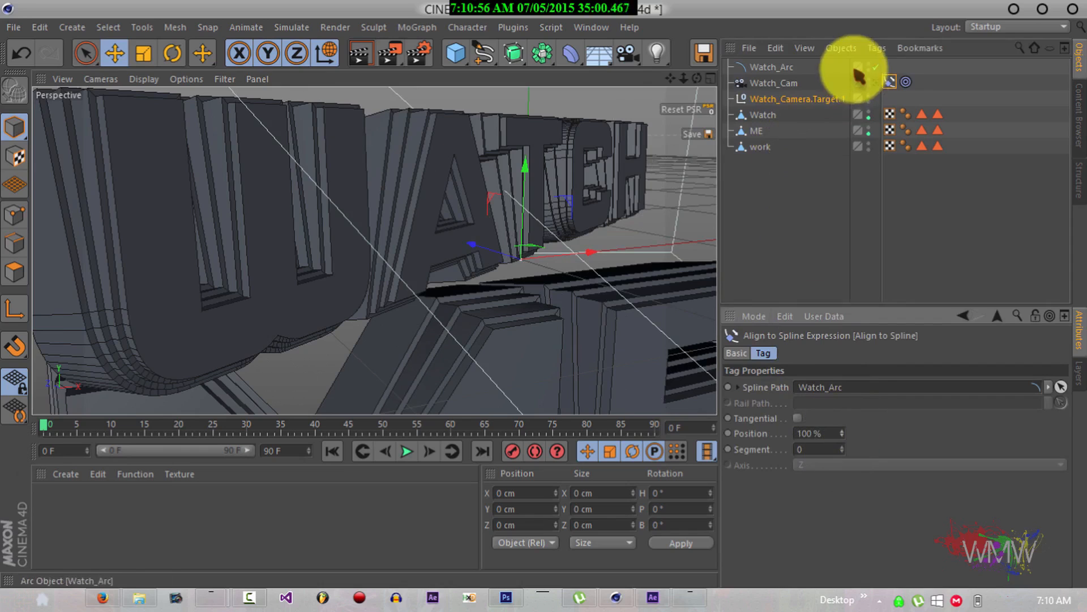
click(876, 83)
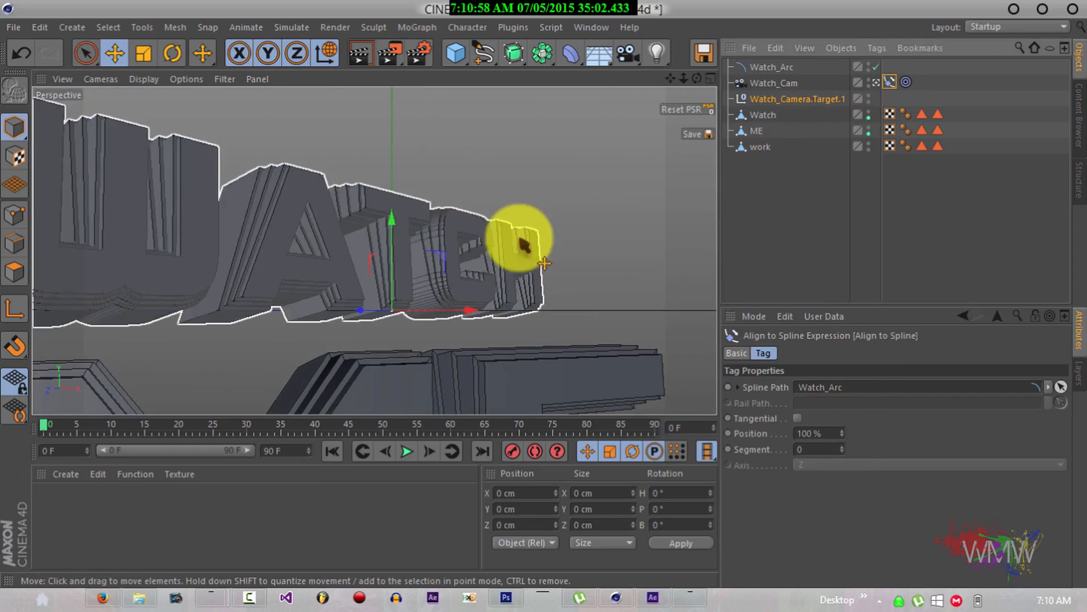
Raise Watch_Arc to about Y 53 cm in the right view so the camera looks from higher up.
click(787, 69)
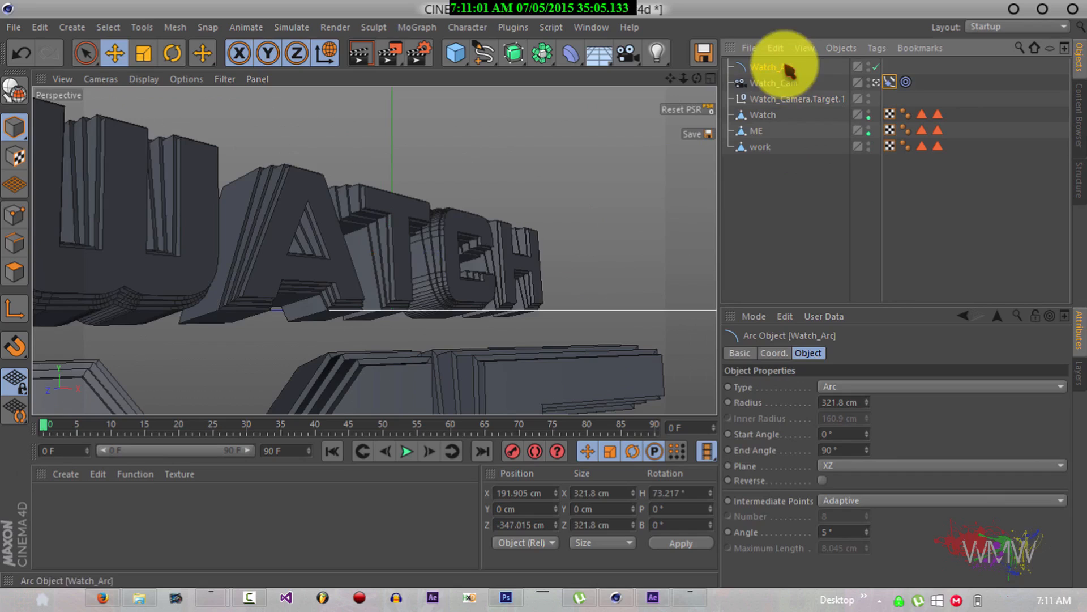
click(711, 79)
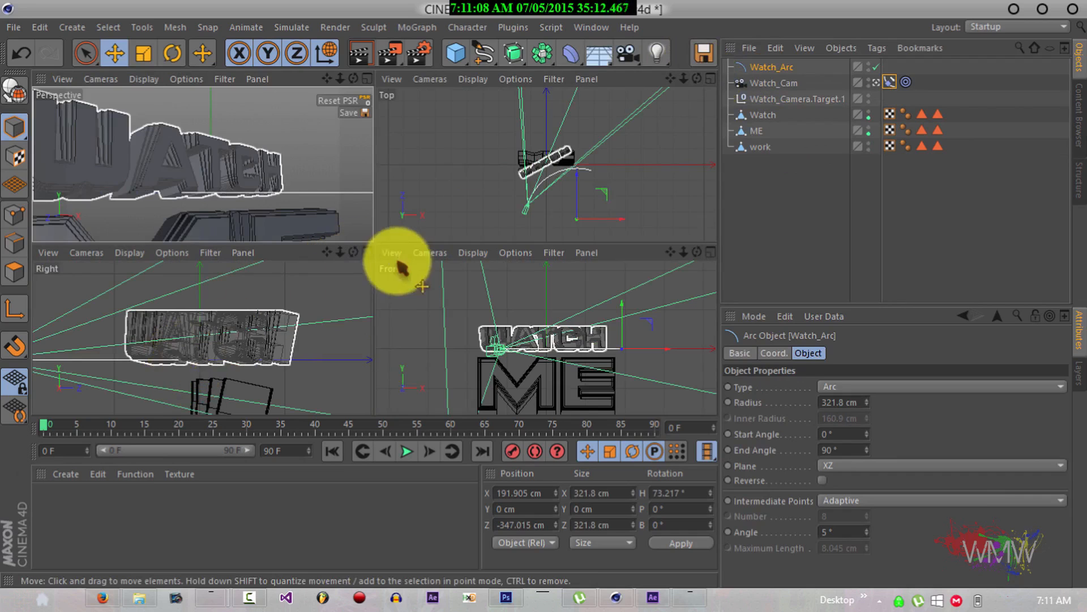
scroll(364, 296, down, 3)
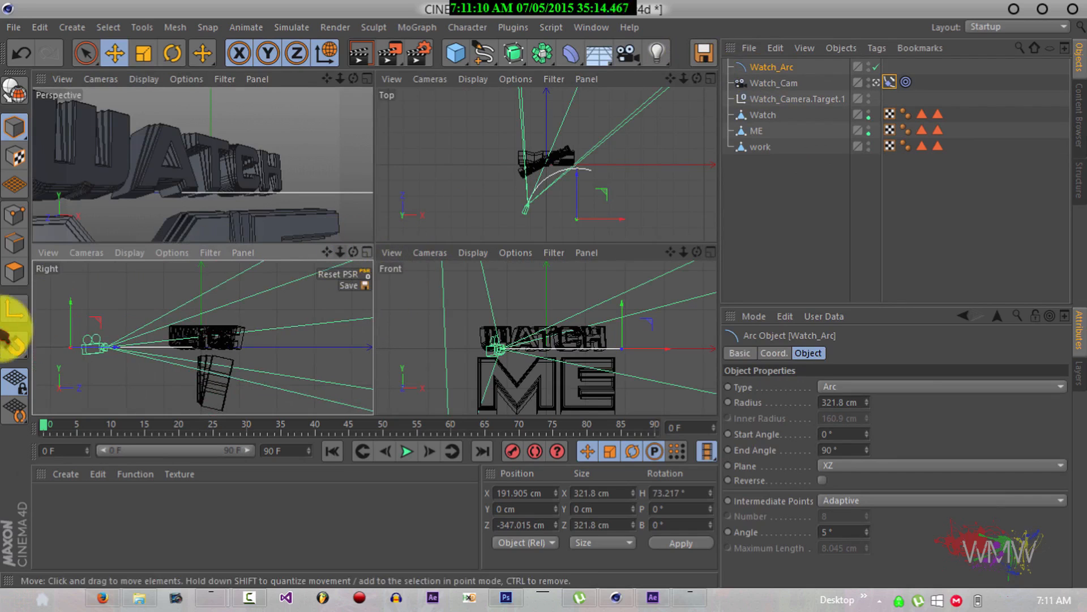
drag(71, 303, 72, 289)
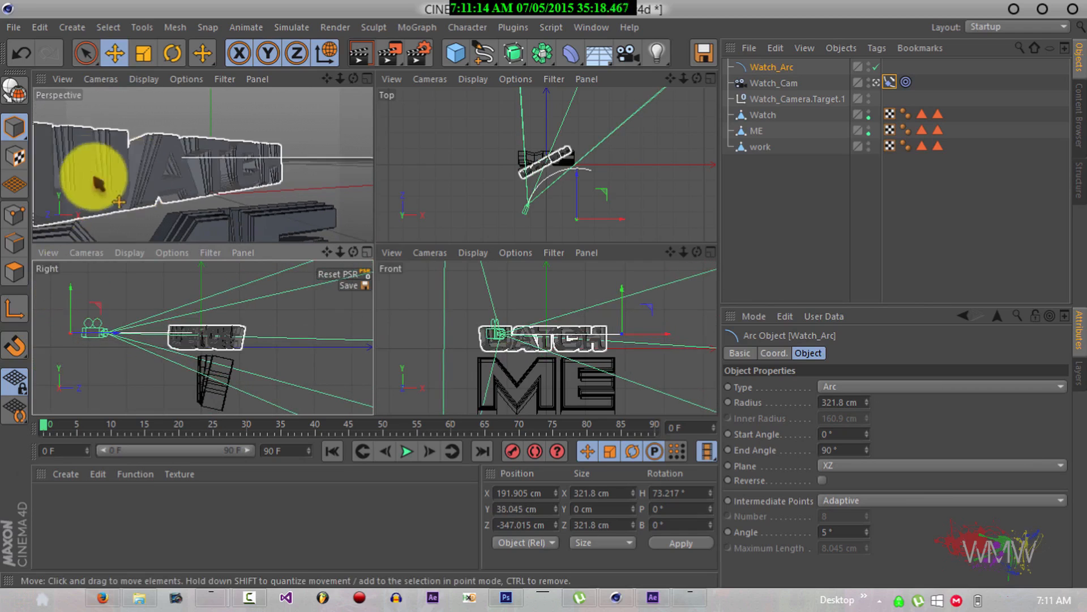
mouse_move(71, 294)
mouse_down()
mouse_move(83, 257)
mouse_move(83, 283)
mouse_up()
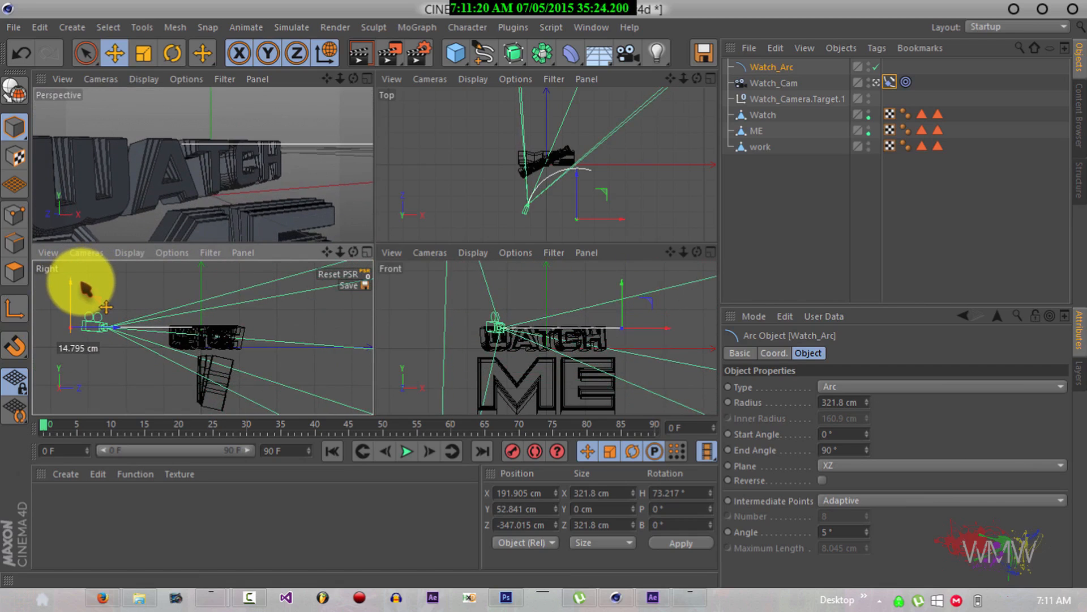
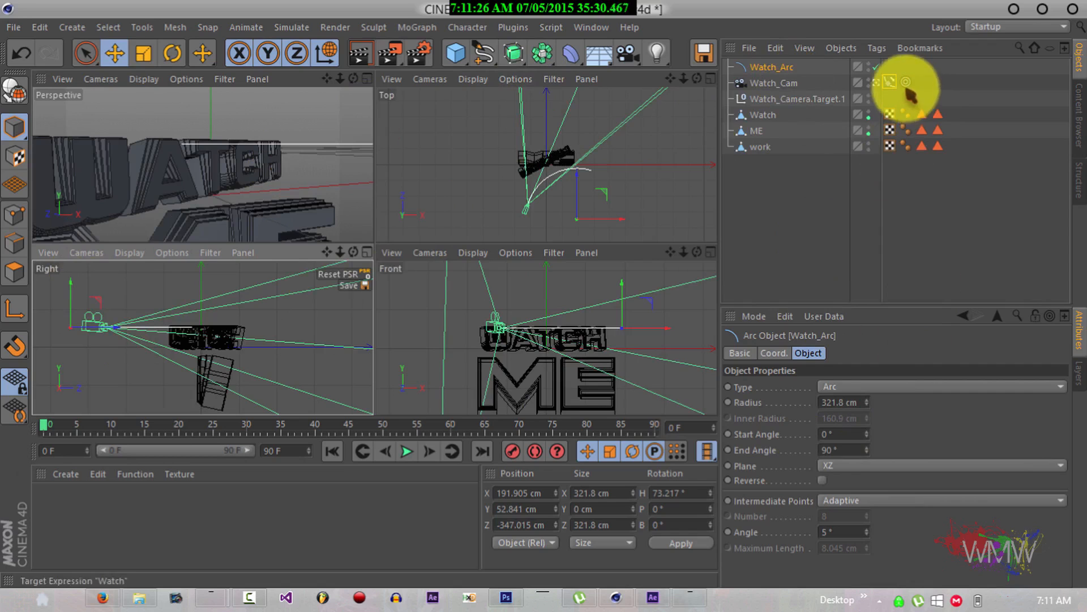
Test Watch_Cam's travel along Watch_Arc with the Align to Spline position, leaving it at 100%.
click(889, 82)
mouse_move(846, 436)
mouse_down()
mouse_move(833, 444)
mouse_move(842, 440)
mouse_move(832, 432)
mouse_move(838, 444)
mouse_move(845, 364)
mouse_move(837, 383)
mouse_move(841, 447)
mouse_move(862, 357)
mouse_move(844, 435)
mouse_up()
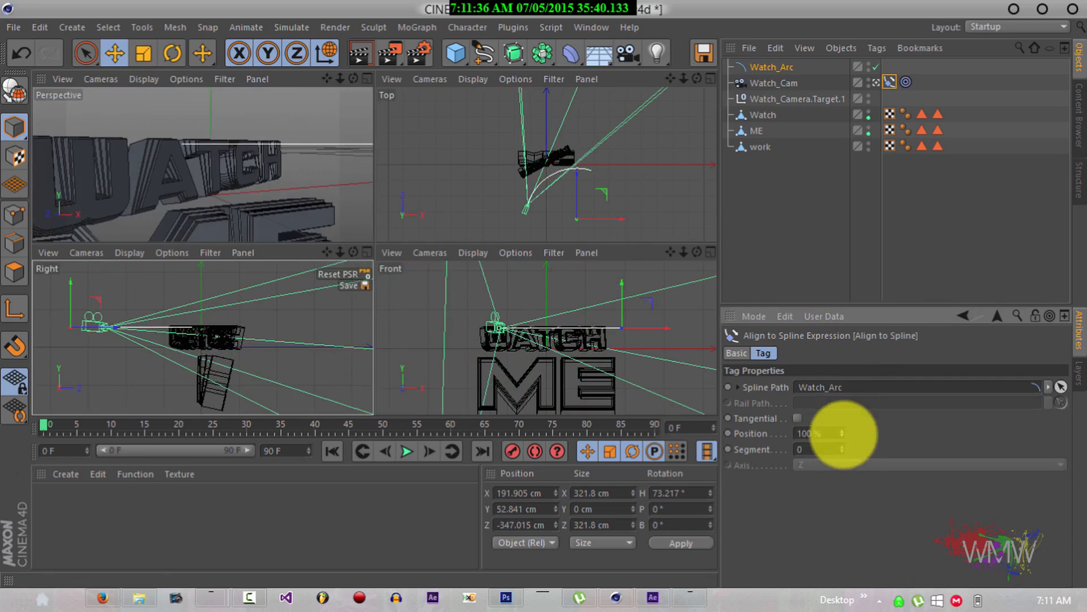
Reposition Watch_Arc to about X 187 cm, Z -367 cm in the top view, testing the Align to Spline position at 0% and 100%.
click(563, 195)
drag(562, 195, 626, 223)
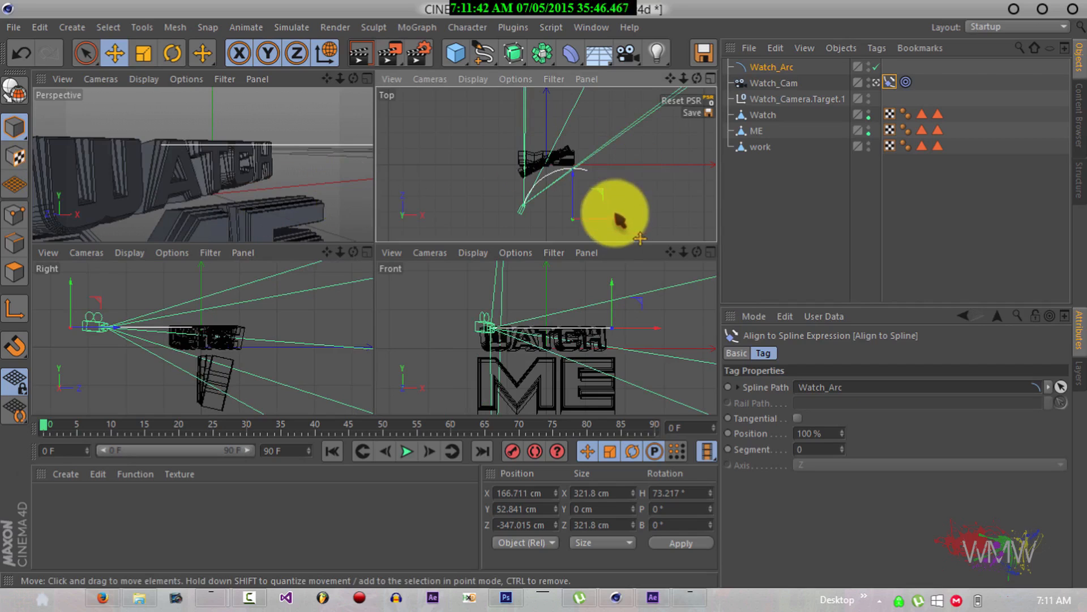
drag(620, 222, 621, 227)
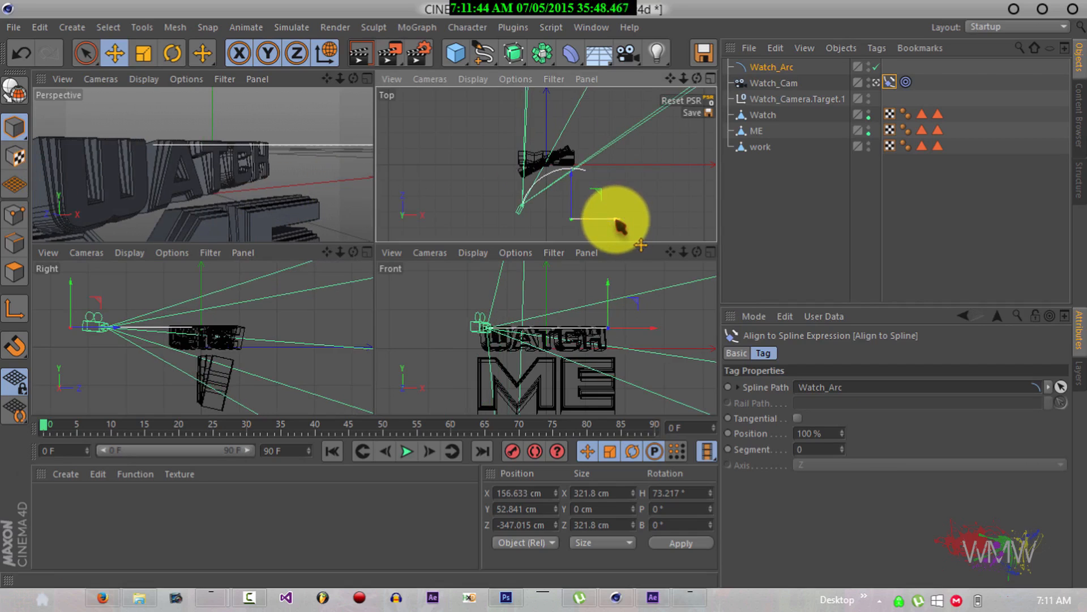
mouse_move(841, 434)
mouse_down()
mouse_move(836, 452)
mouse_move(840, 437)
mouse_up()
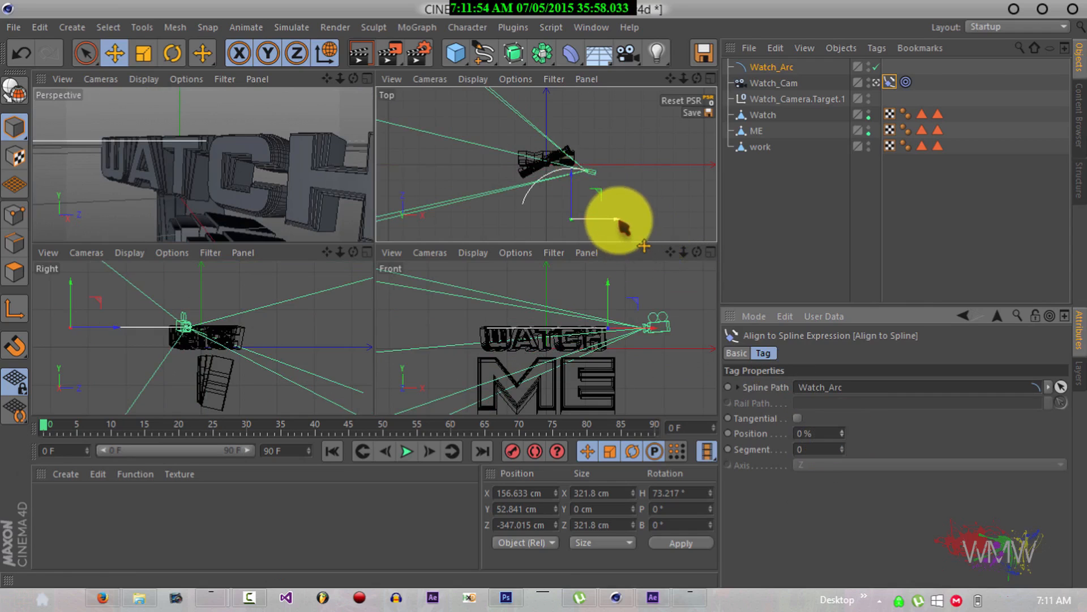
drag(568, 179, 620, 227)
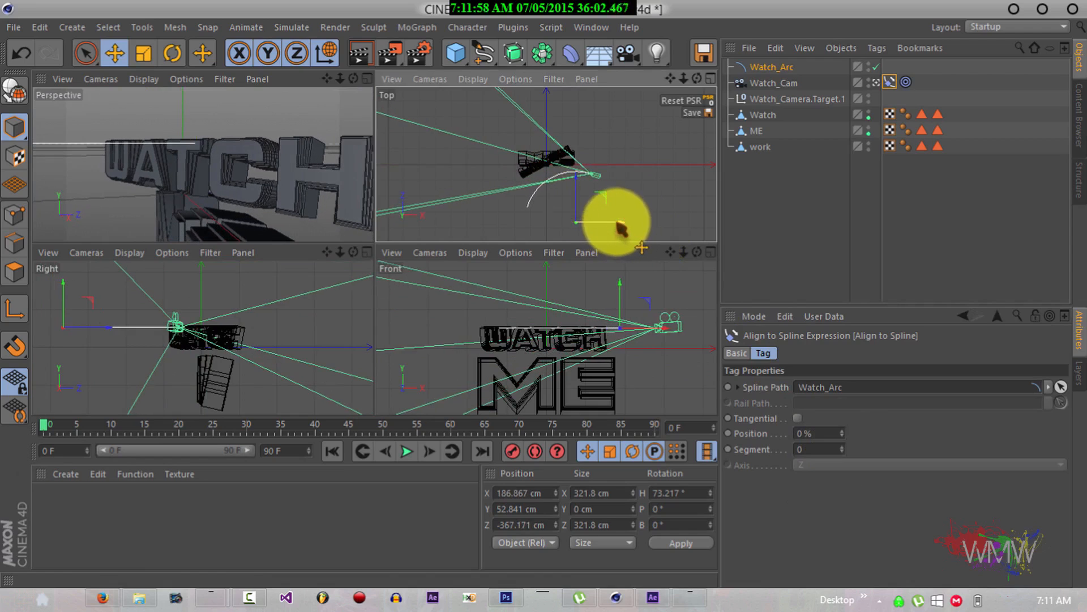
drag(842, 436, 825, 407)
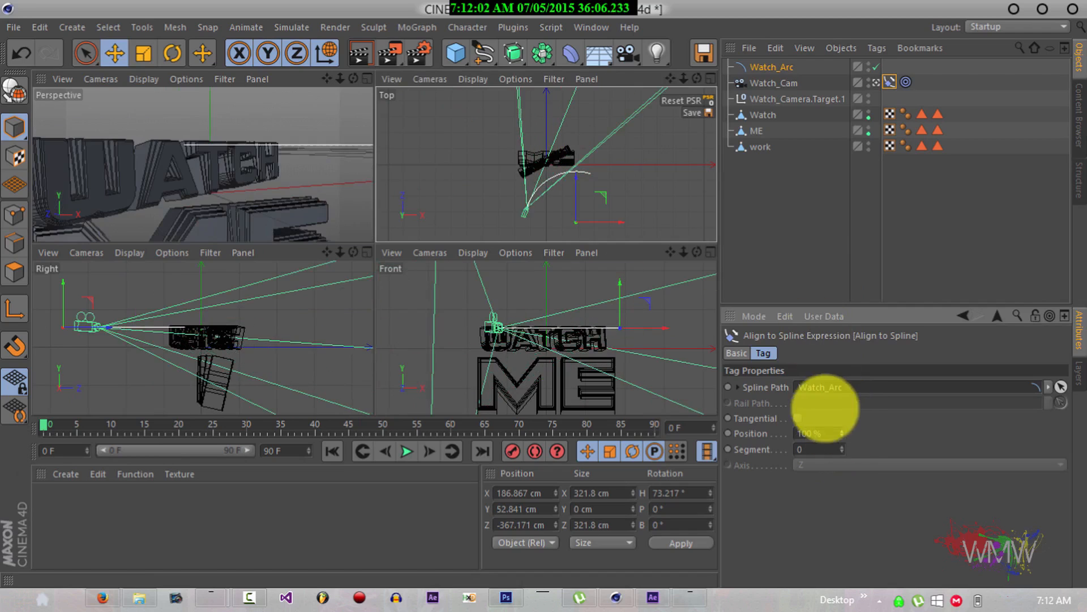
Group Watch_Arc, Watch_Cam, Watch_Camera.Target.1 and the Watch text under a null named Watch, and collapse the group.
click(759, 69)
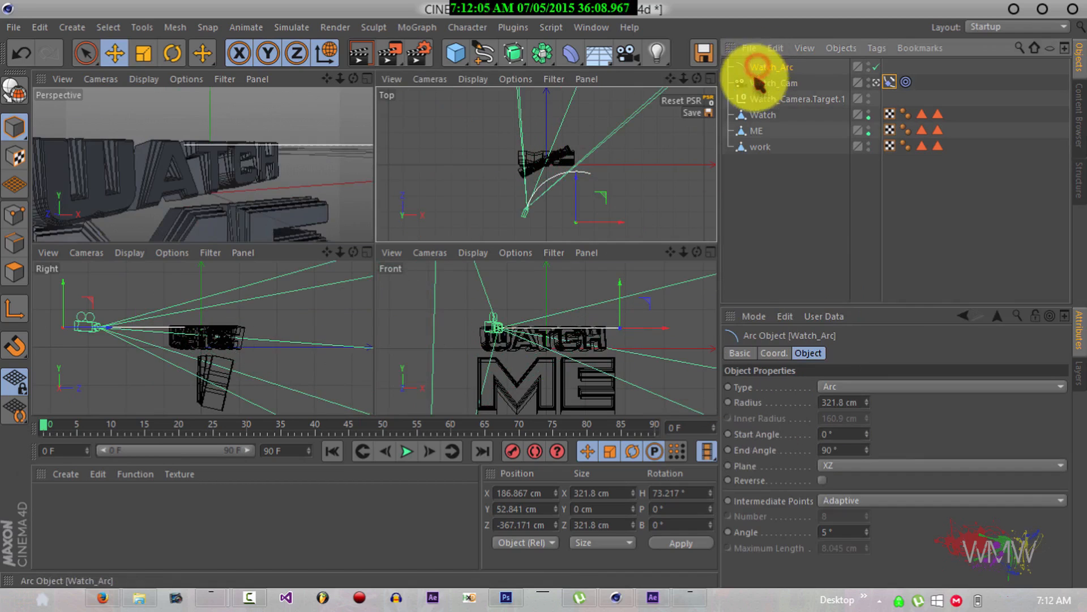
shift+click(761, 117)
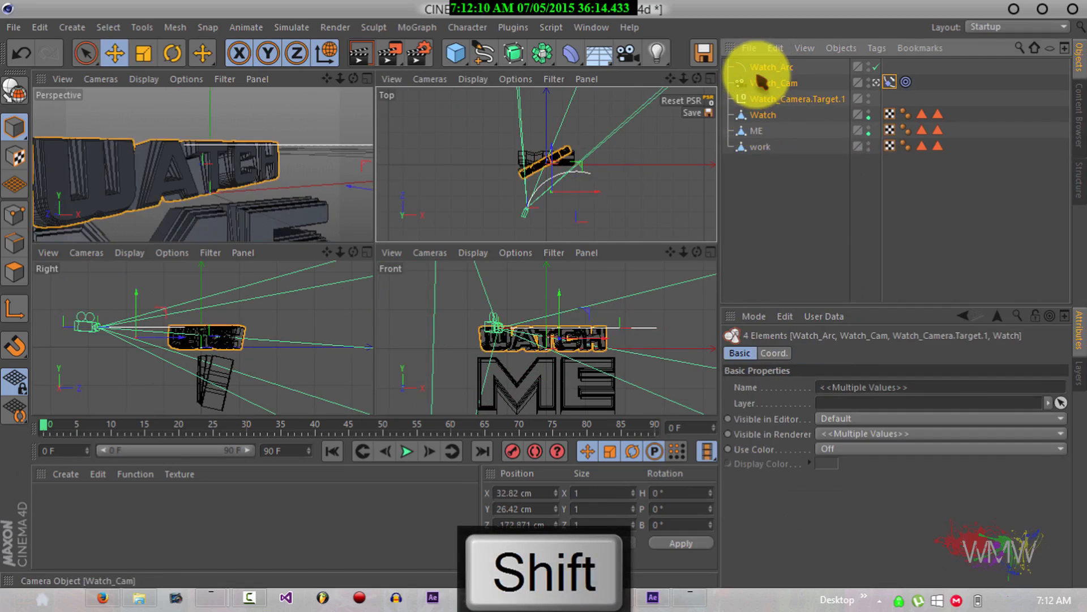
key(alt+shift+g)
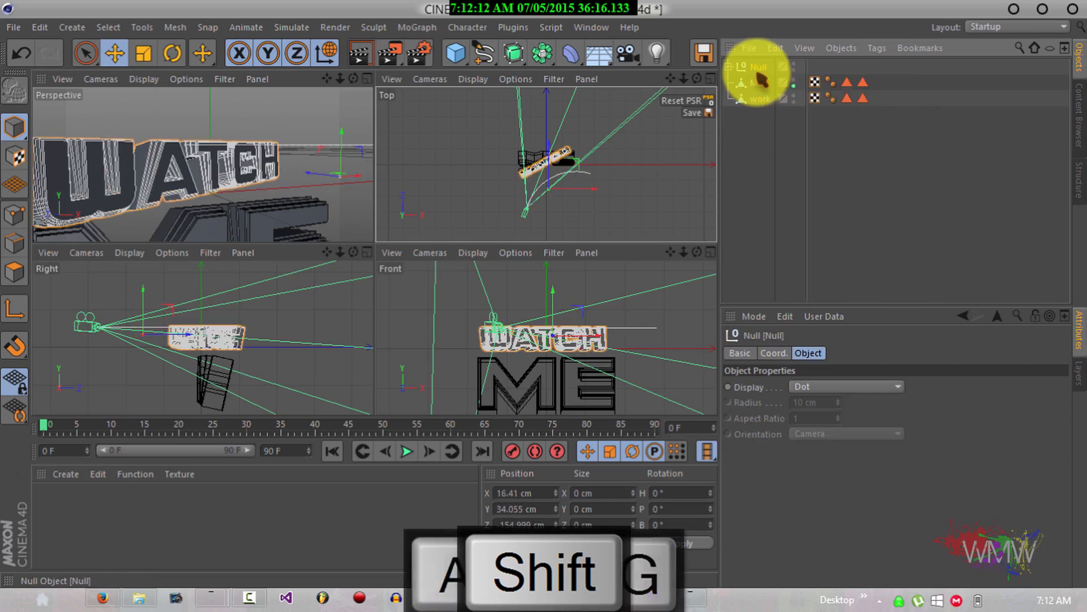
key(alt+g)
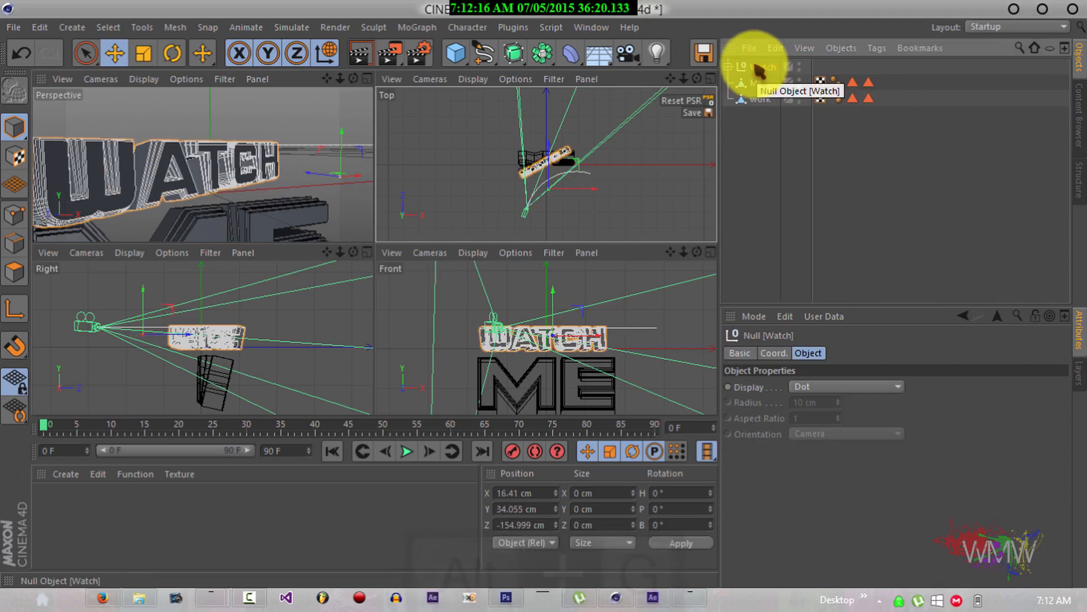
click(729, 66)
click(787, 85)
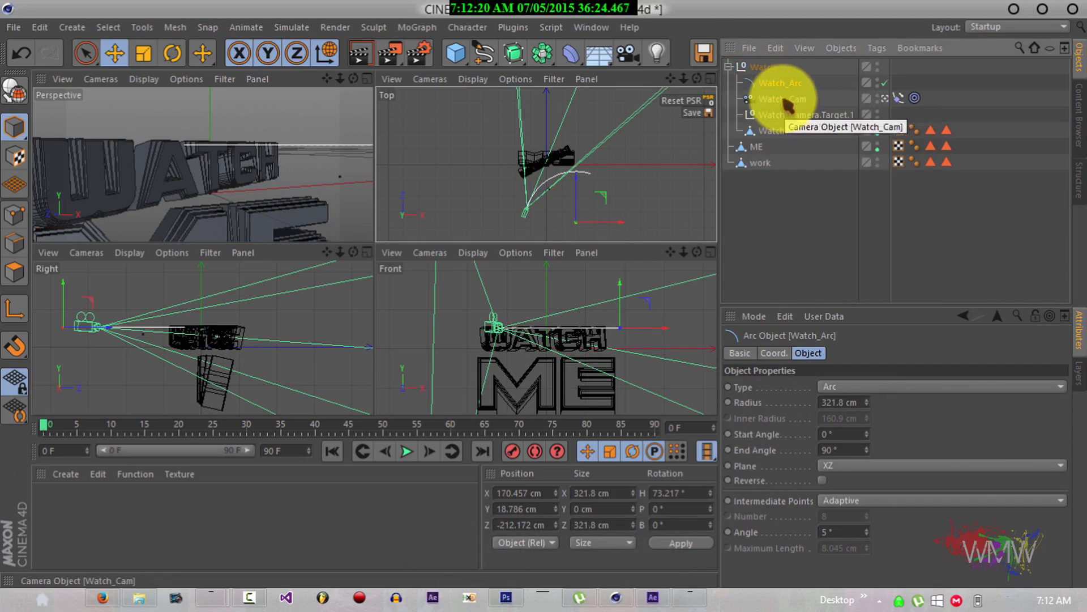
click(784, 99)
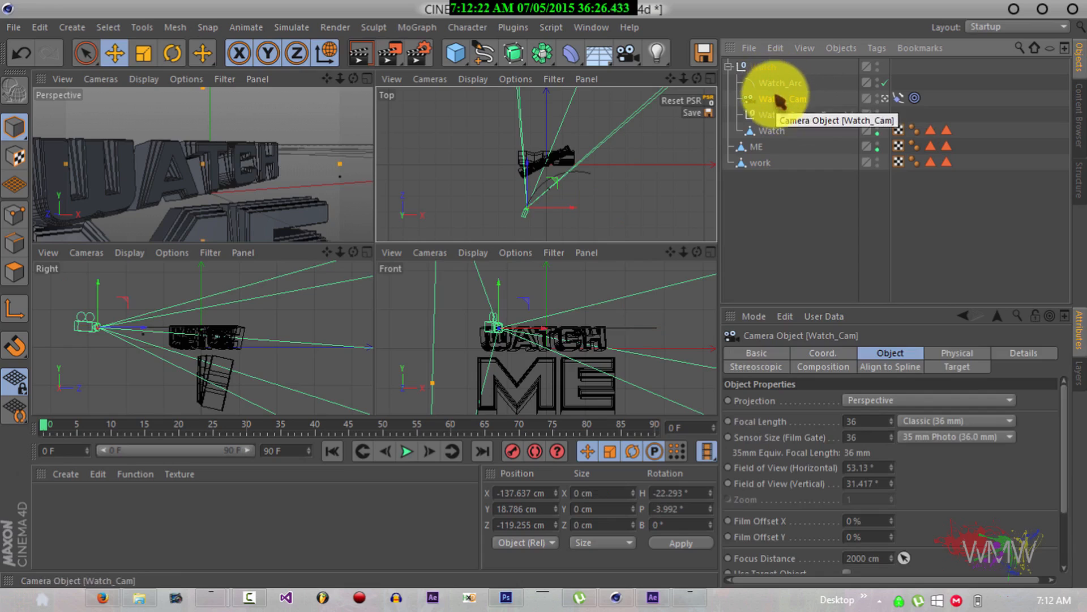
click(729, 66)
Add a target camera and assign ME as the Target Object of its Target tag.
click(629, 54)
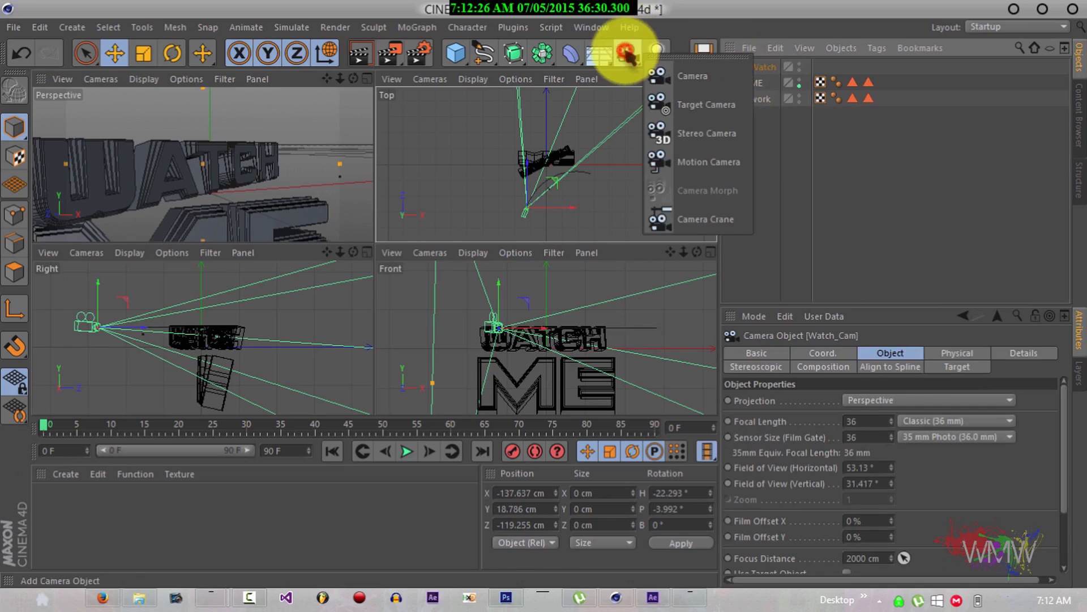
click(696, 103)
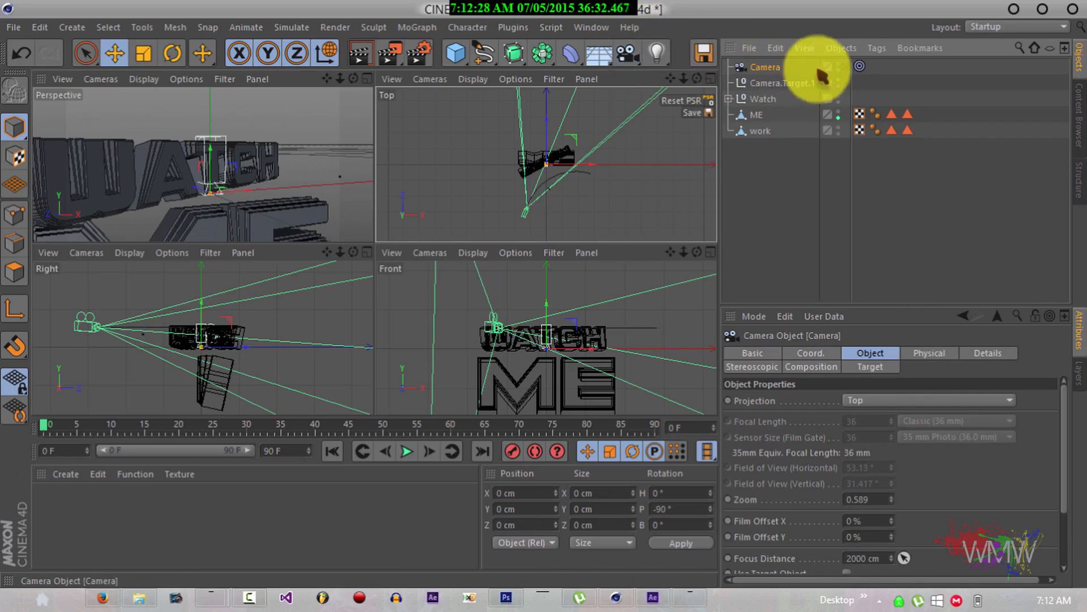
click(860, 66)
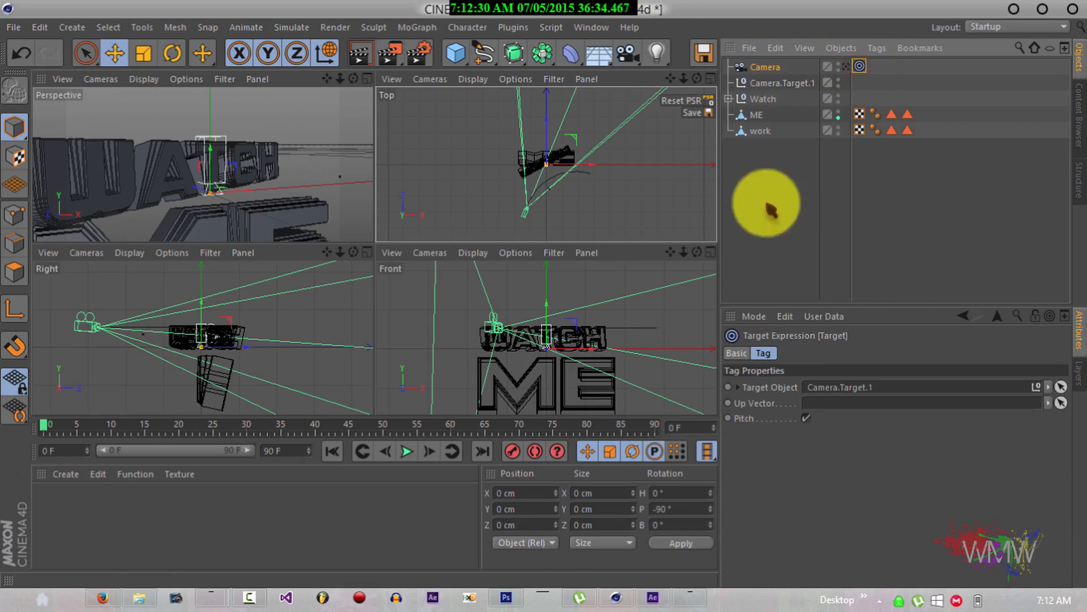
drag(757, 115, 850, 397)
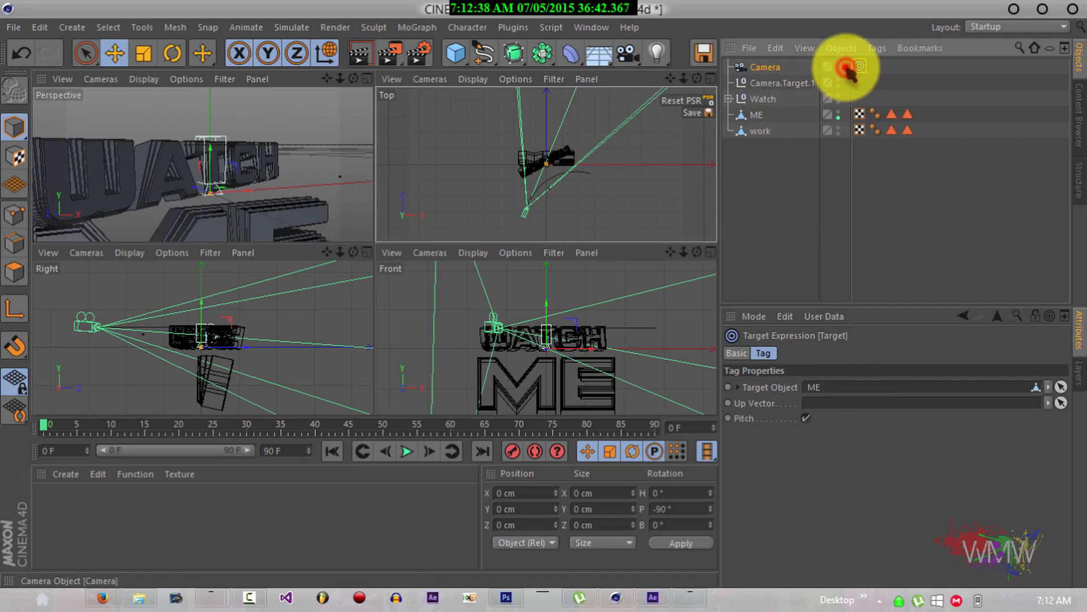
Look through the new camera and set its view to the Perspective projection.
click(291, 132)
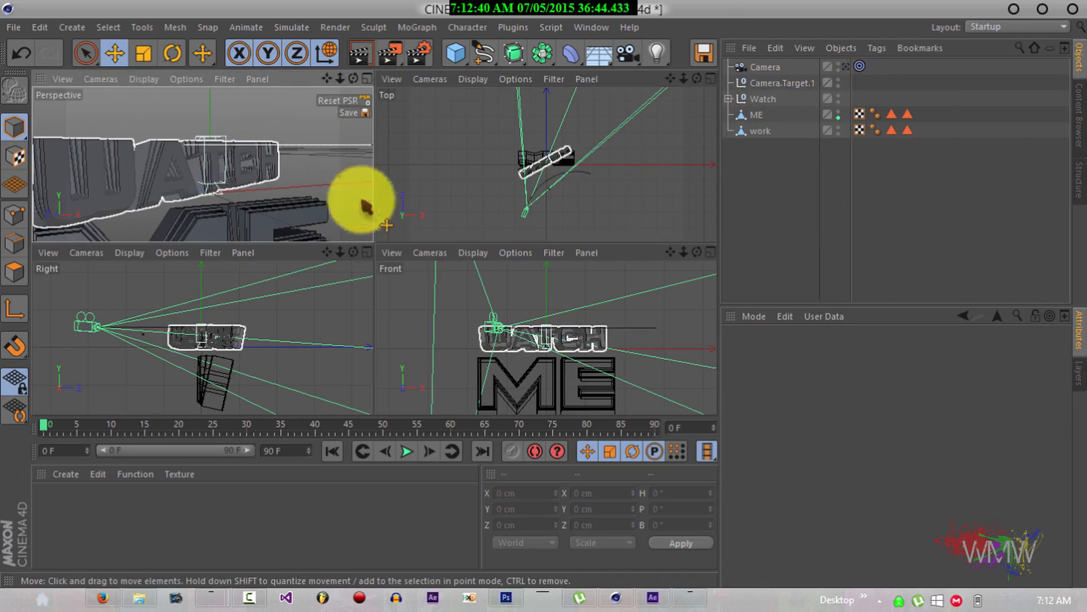
click(849, 67)
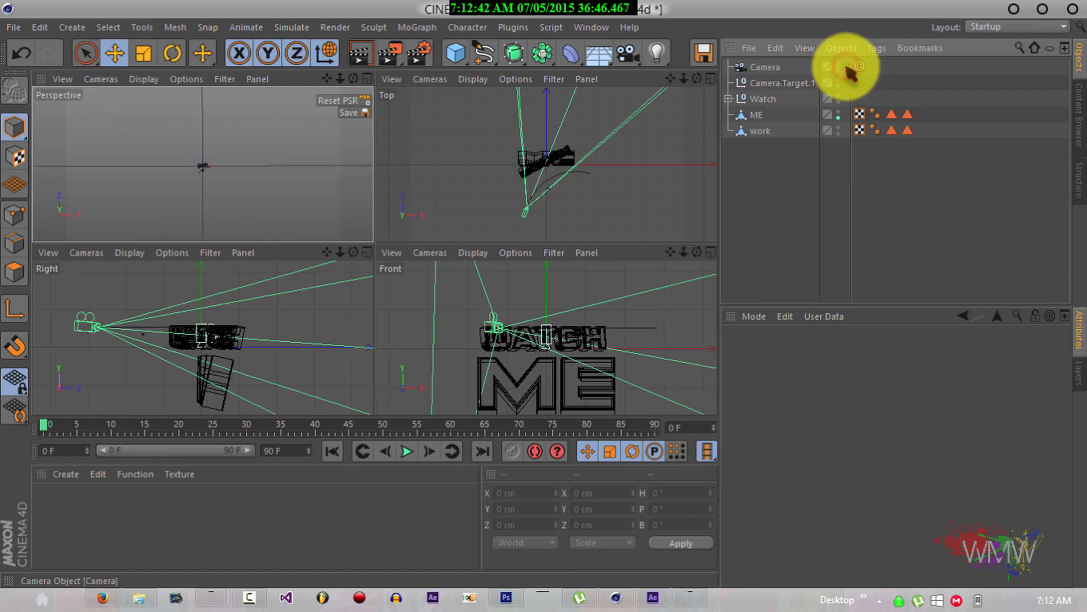
click(847, 67)
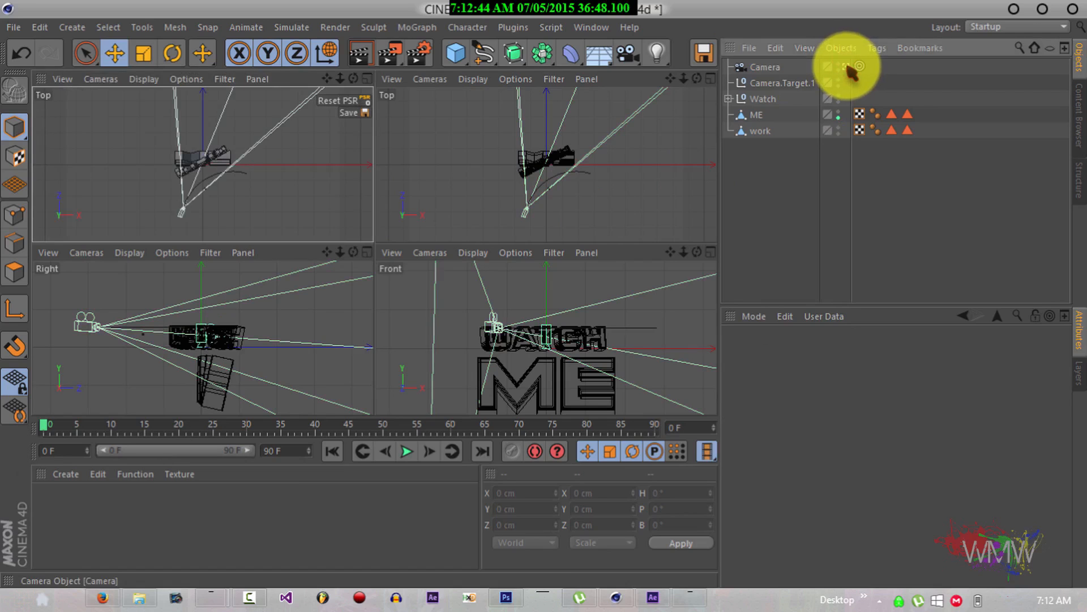
drag(683, 254, 544, 287)
click(759, 68)
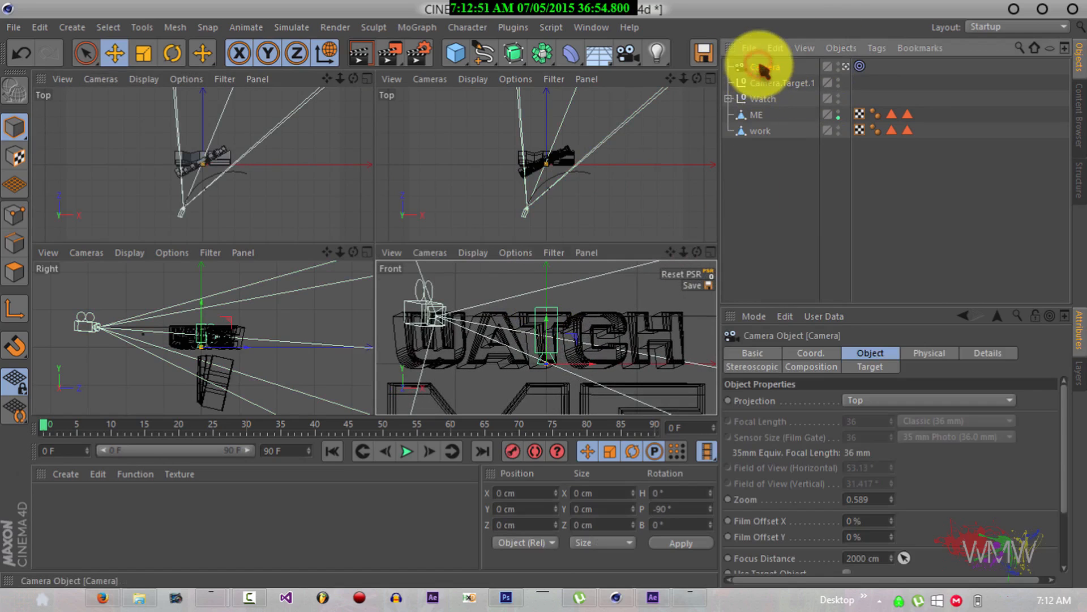
click(45, 98)
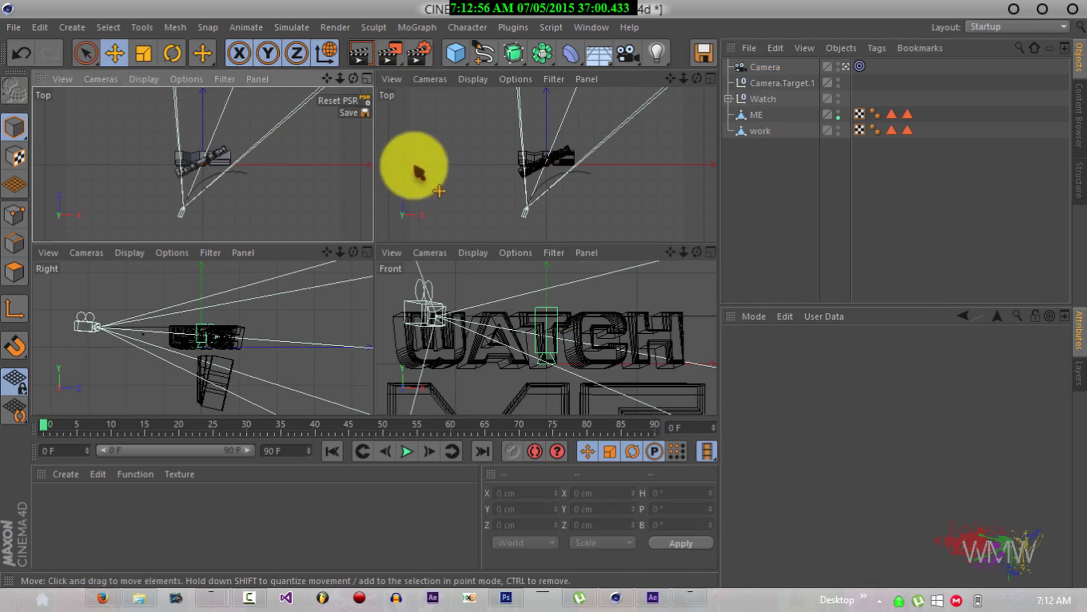
click(101, 79)
click(112, 156)
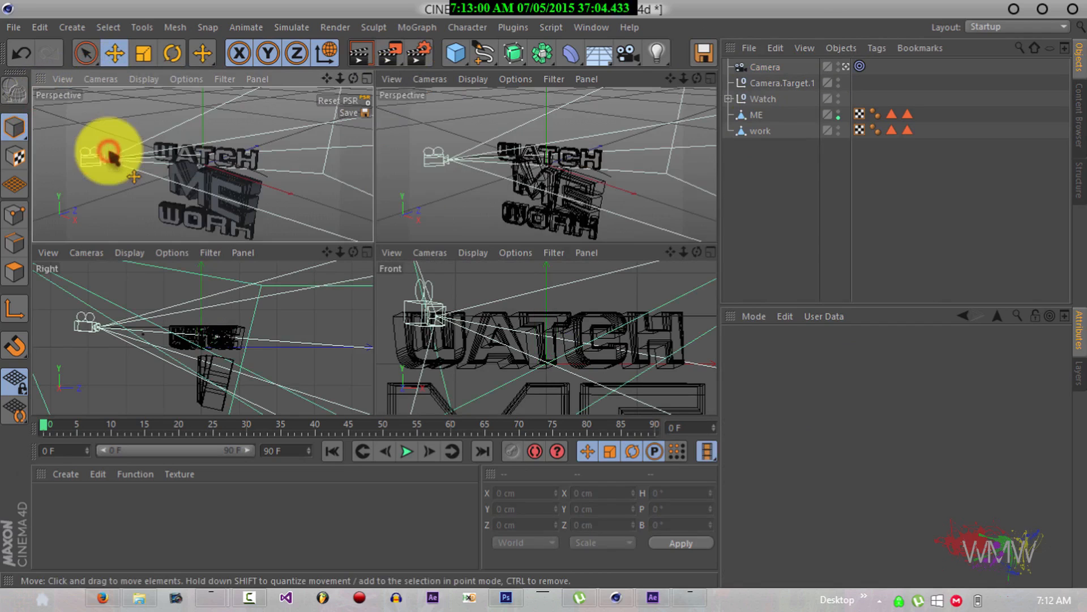
Maximize the wireframe view and switch it to the Top projection.
middle_click(371, 84)
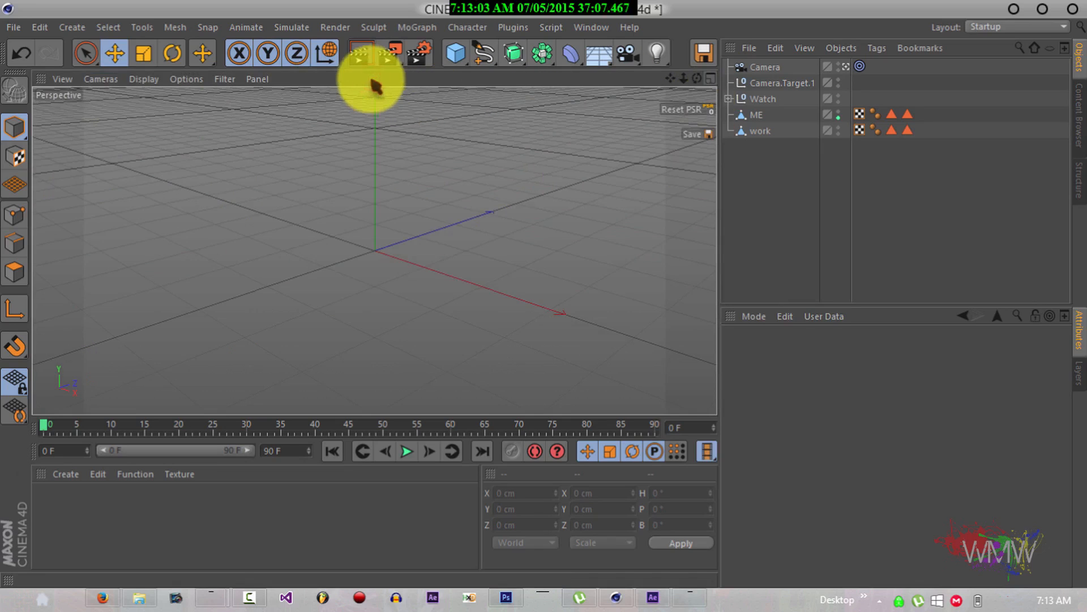
click(786, 68)
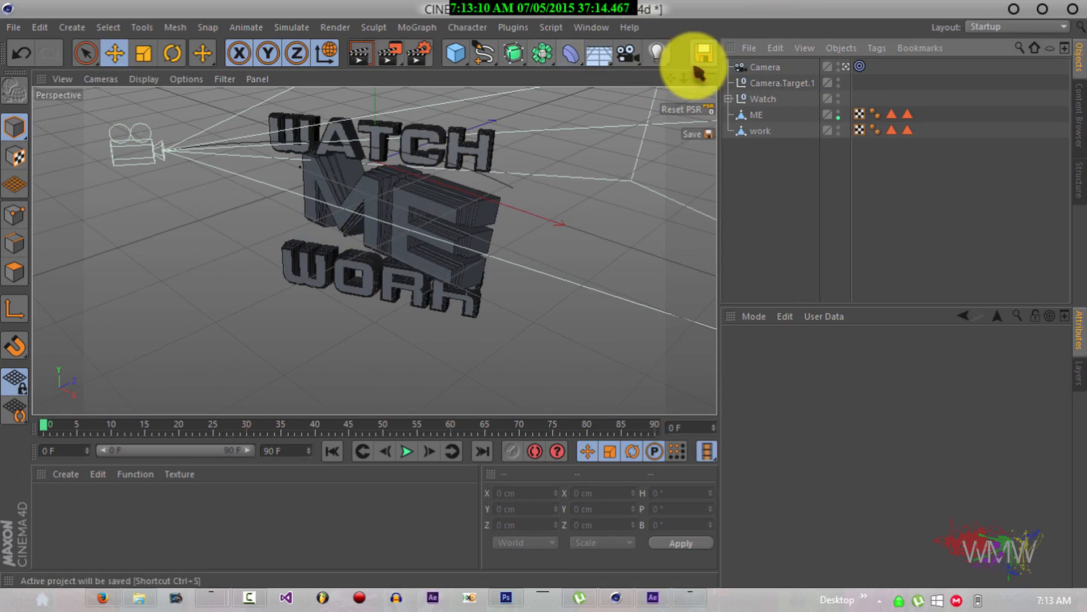
click(711, 78)
click(714, 78)
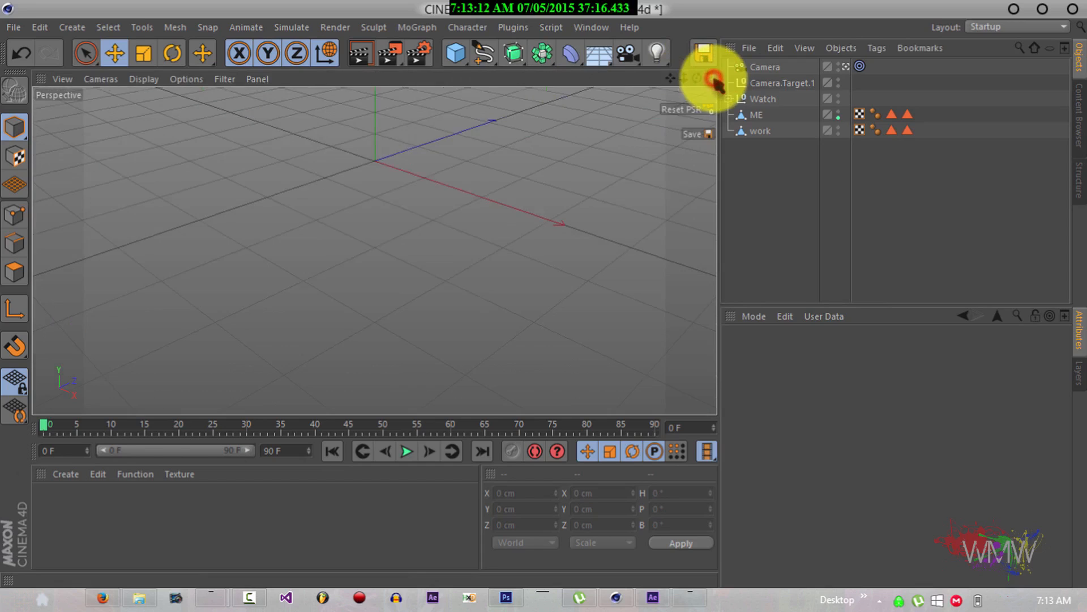
click(713, 79)
click(712, 79)
click(102, 79)
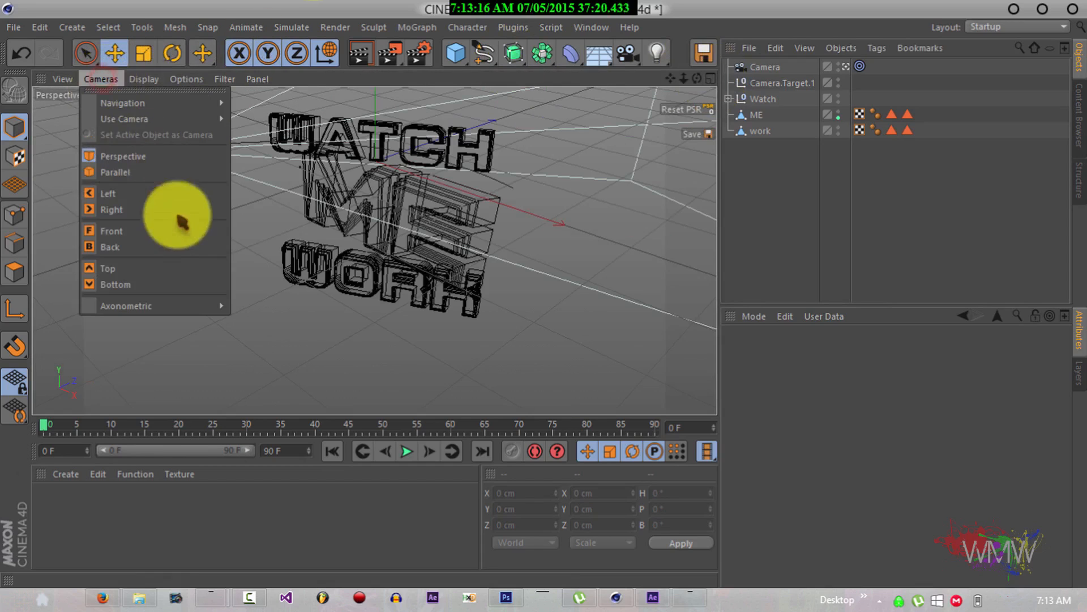
click(156, 269)
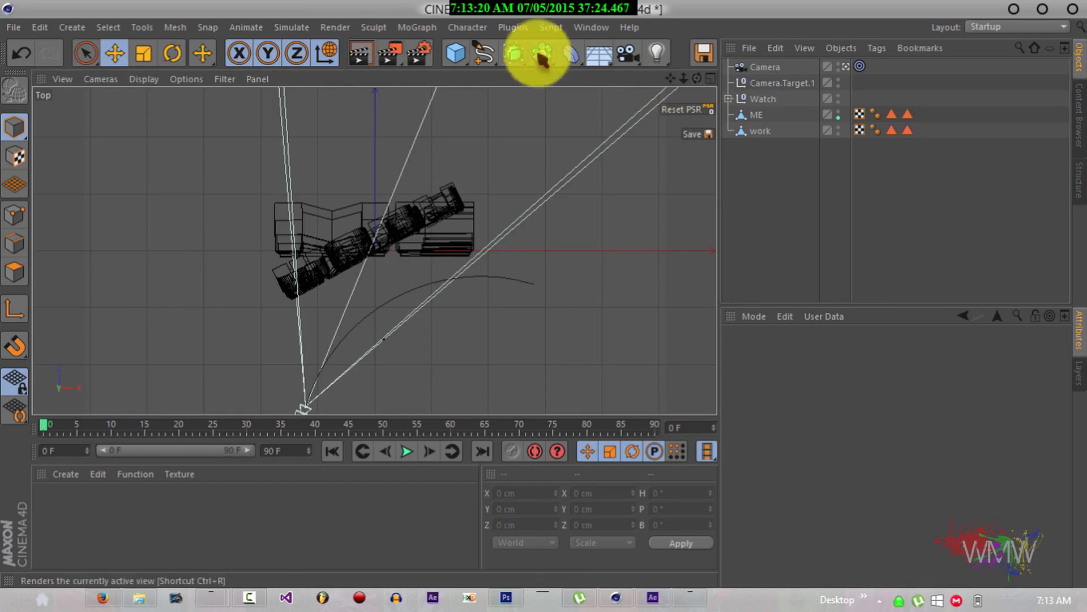
Add an Arc spline and move it in front of the text, to about Z -292 cm in the top view.
click(481, 54)
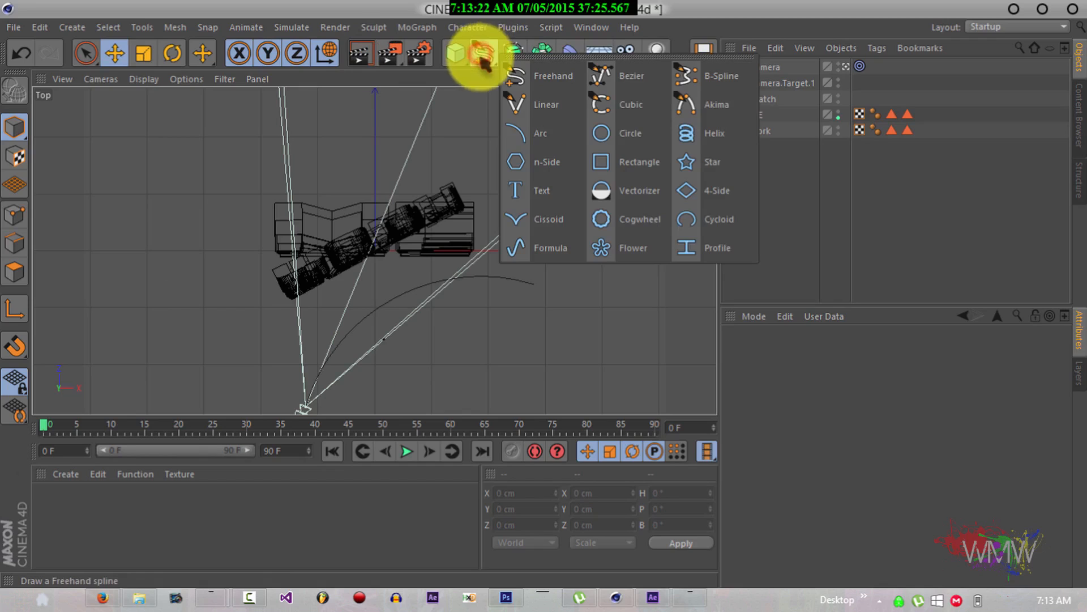
click(529, 134)
drag(374, 157, 375, 329)
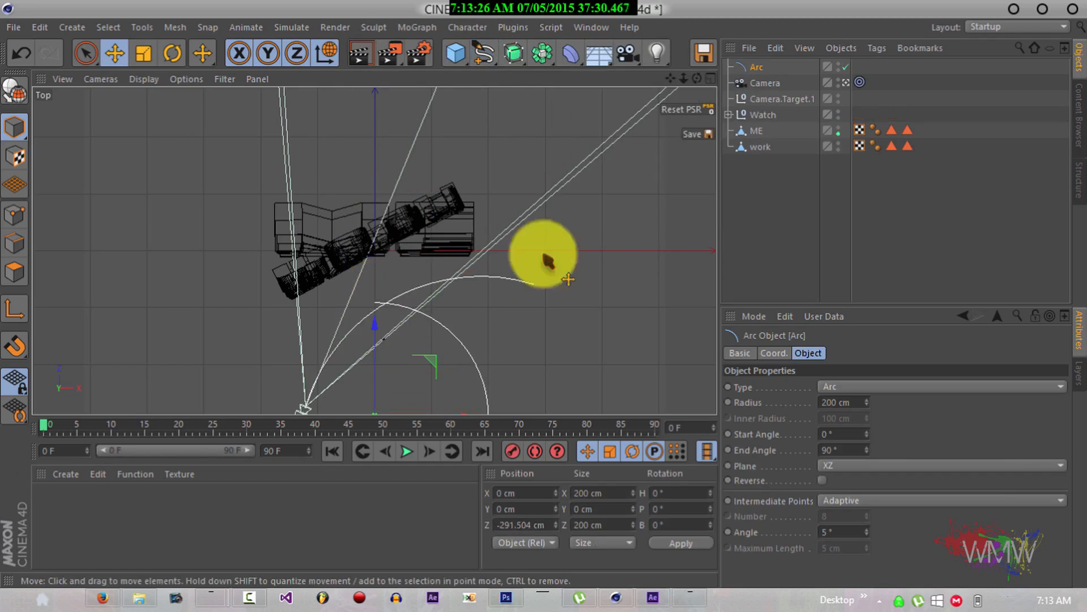
Rotate the new arc to a heading of about 45° and scale it up to a radius of about 273 cm.
drag(682, 82, 681, 77)
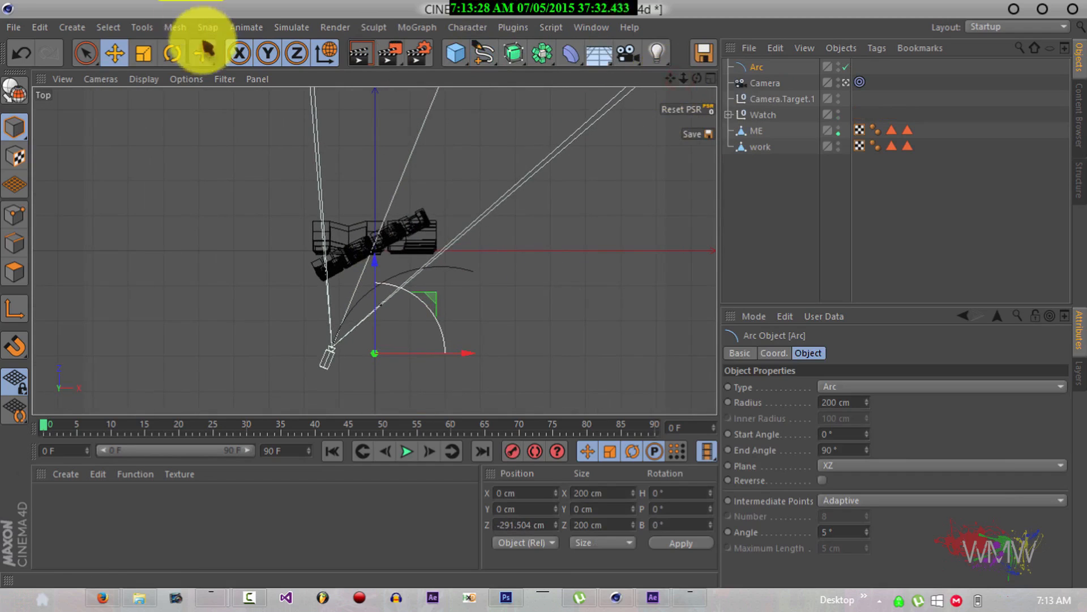
click(171, 53)
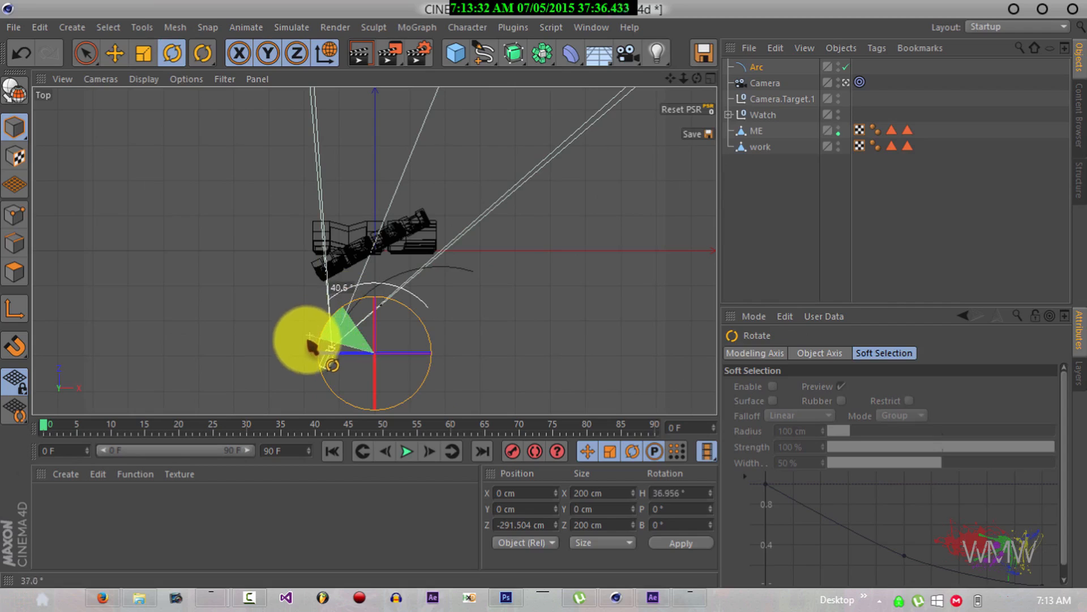
click(144, 51)
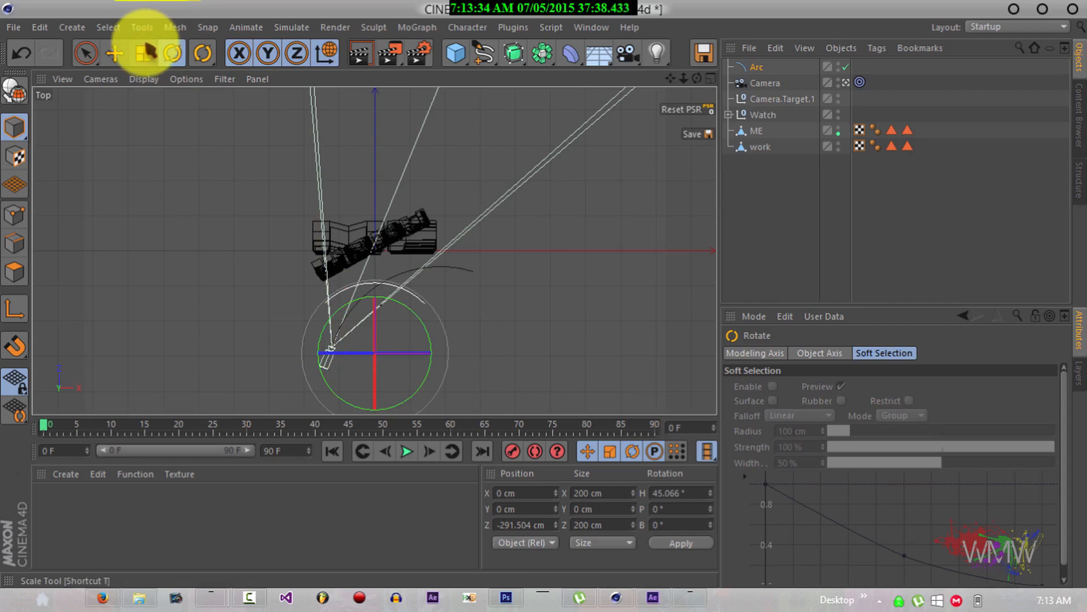
drag(570, 220, 545, 295)
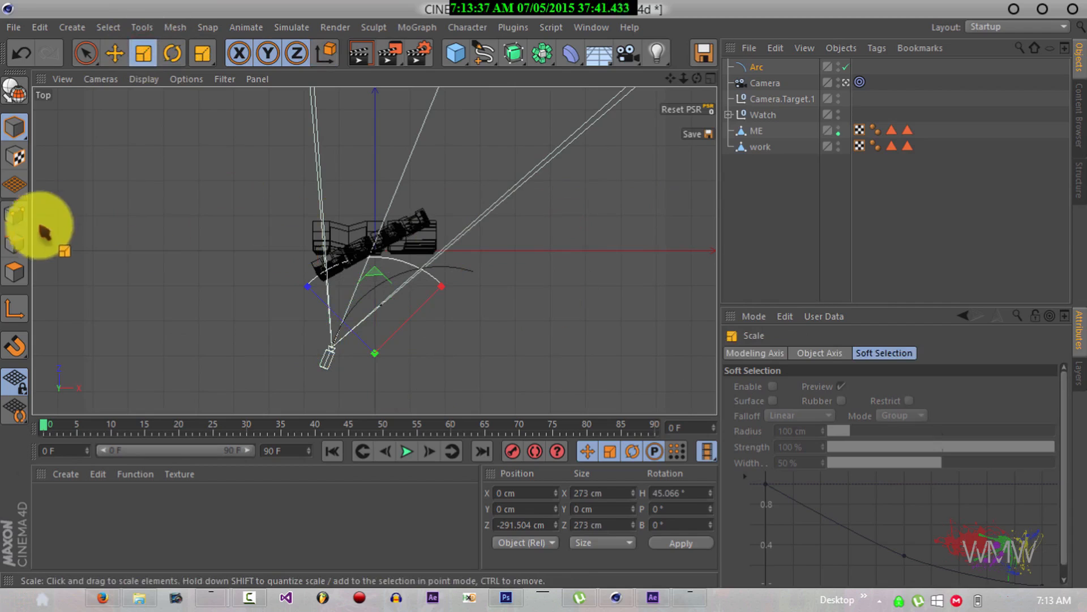
Move the new arc to about X 11 cm and Z -348 cm, and rotate it to a heading of about 47°.
click(115, 53)
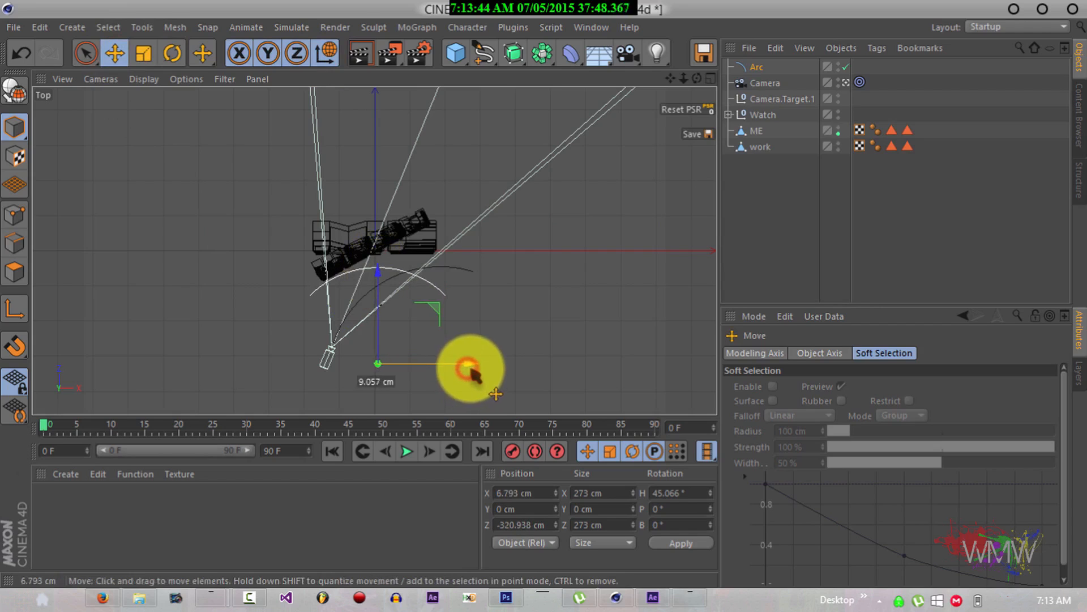
click(172, 52)
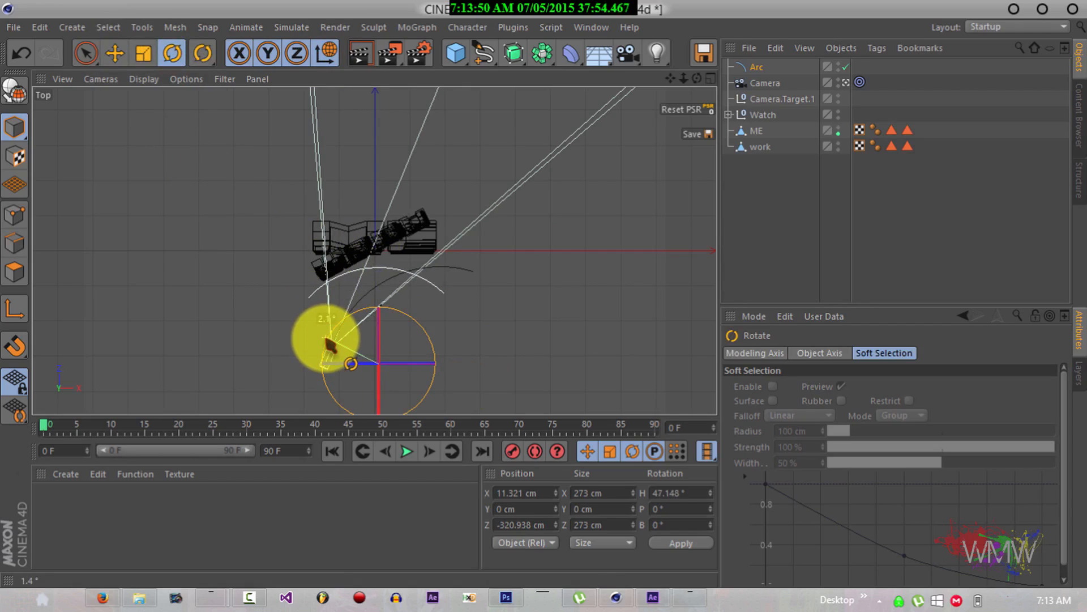
click(114, 54)
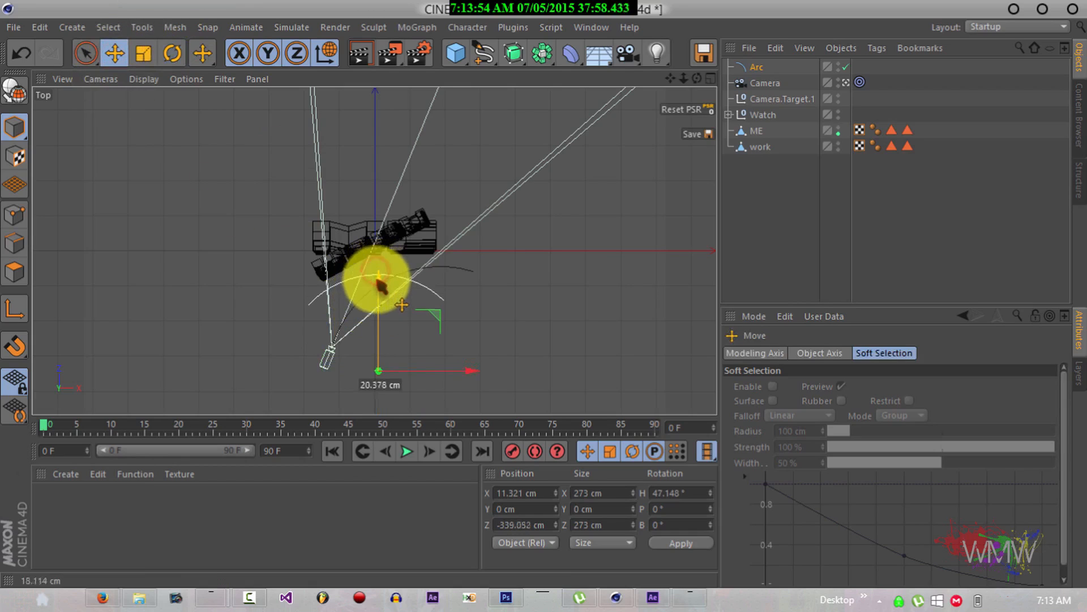
Scale the arc up to a radius of about 298 cm and shift it to about Z -371 cm.
click(143, 52)
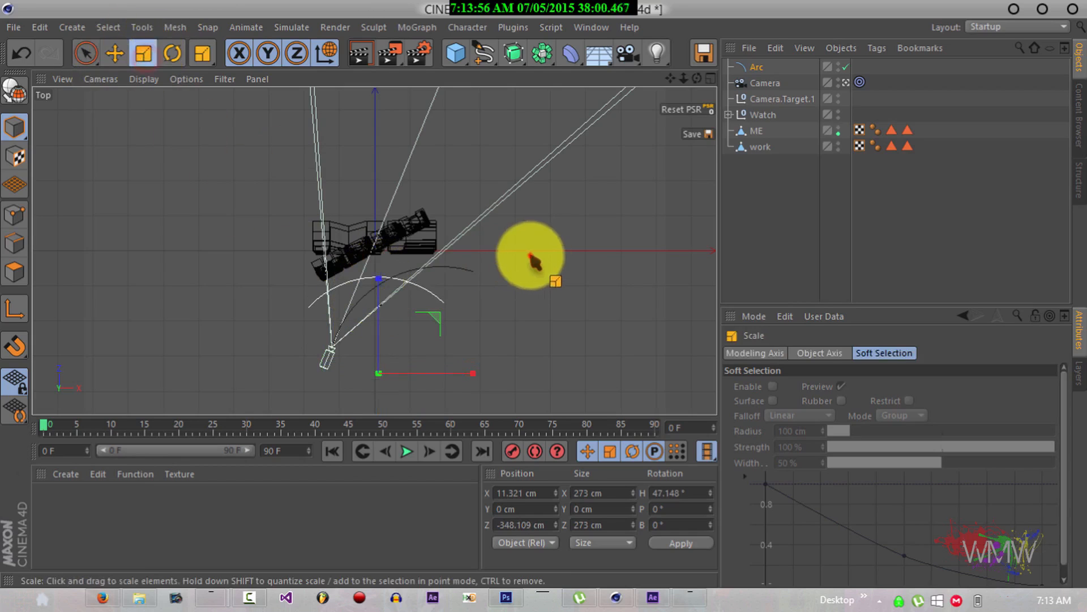
drag(530, 255, 610, 261)
click(114, 53)
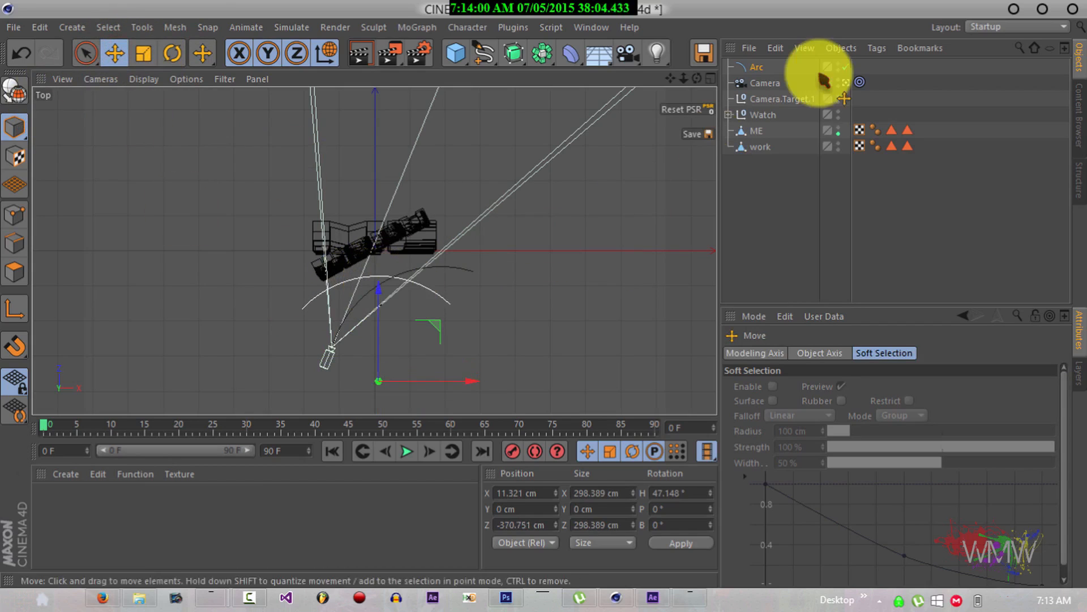
Add an Align to Spline tag to the new camera and assign the new Arc as its spline path.
click(757, 86)
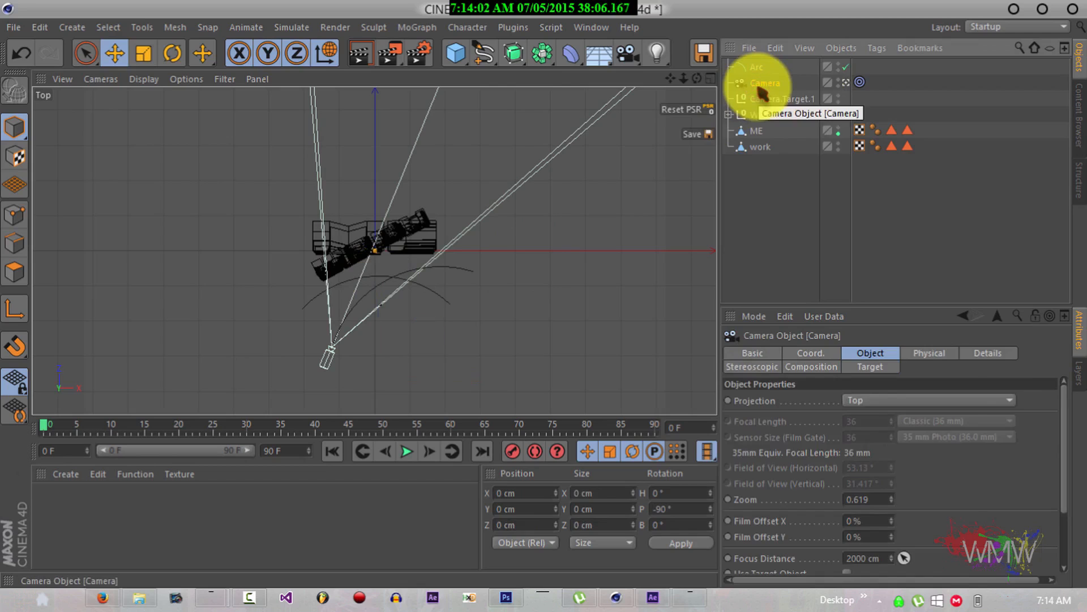
right_click(760, 86)
mouse_move(827, 23)
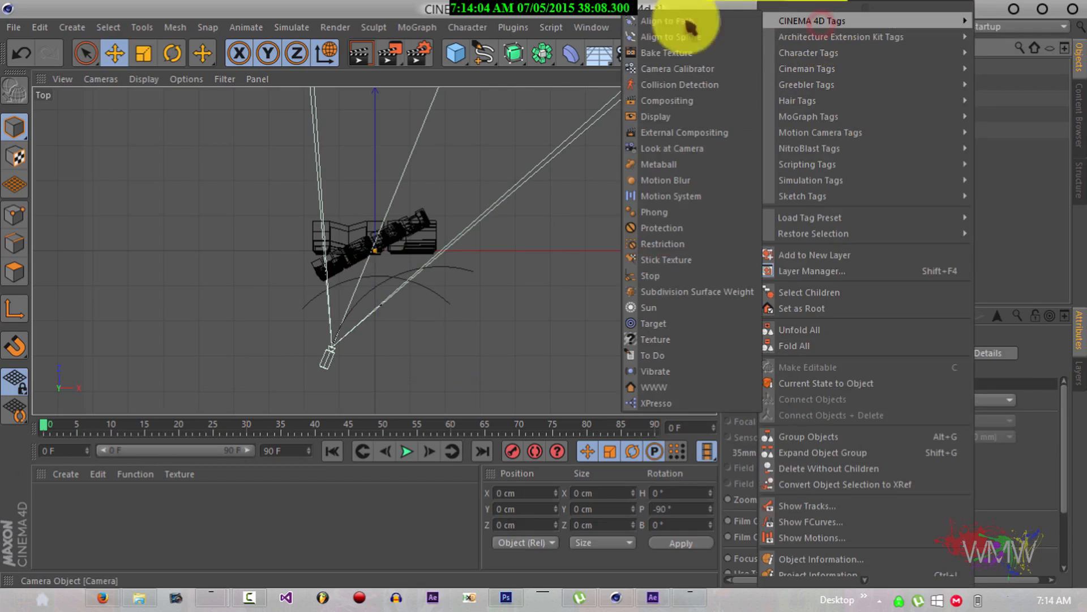
click(671, 37)
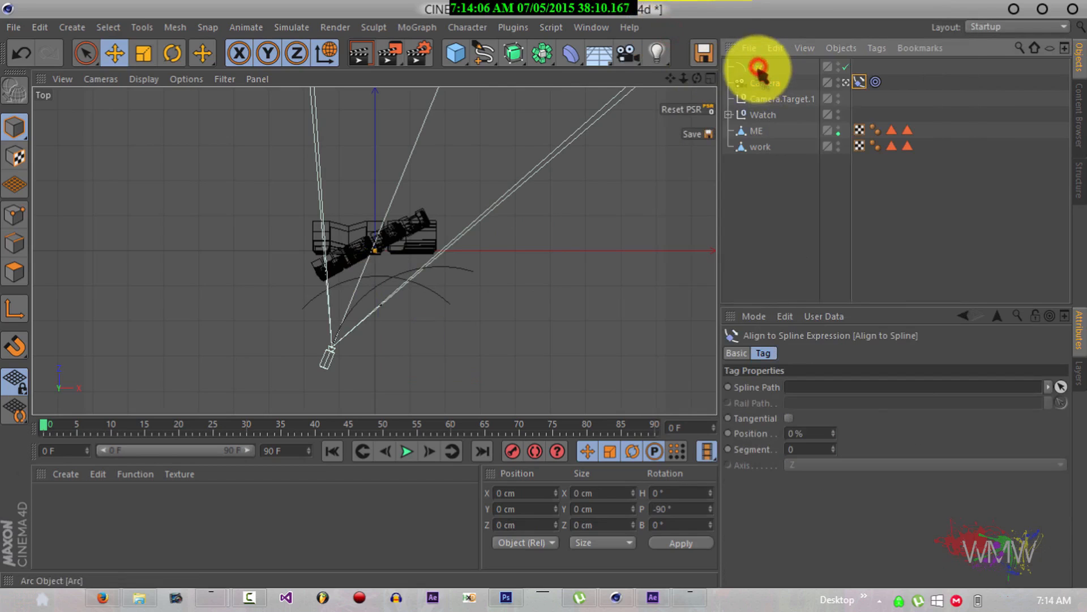
drag(758, 67, 823, 388)
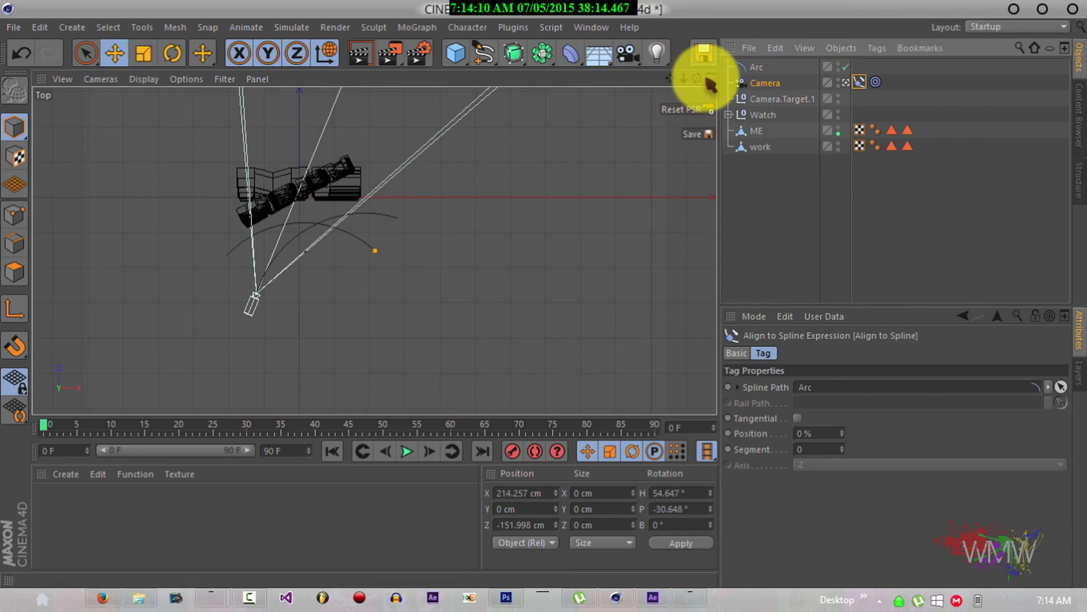
Maximize the shaded view, switch it to the Perspective projection and look through the new camera.
click(711, 79)
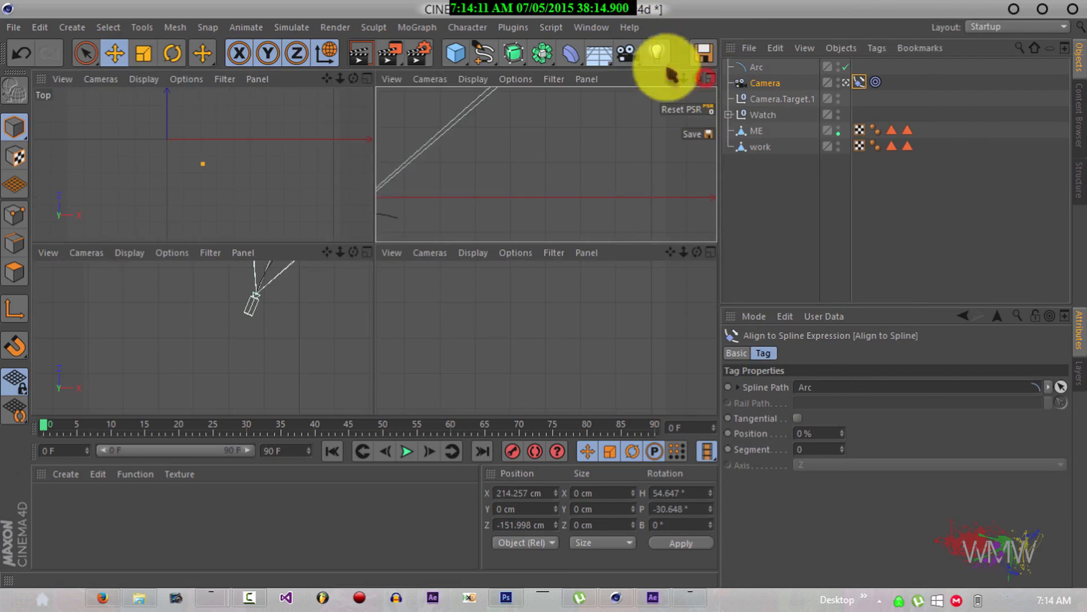
click(367, 78)
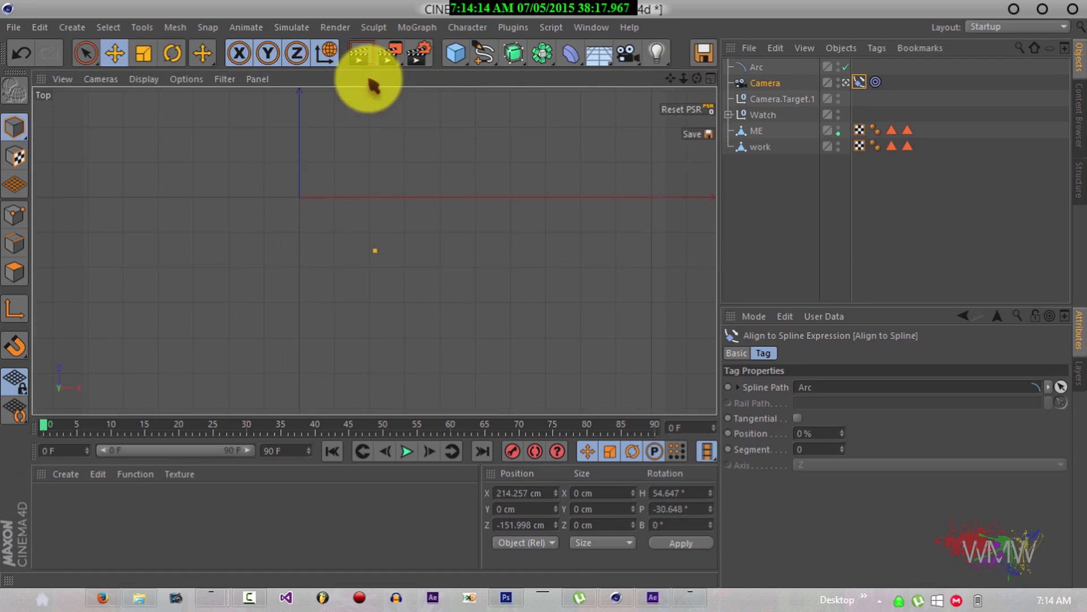
click(98, 80)
click(105, 161)
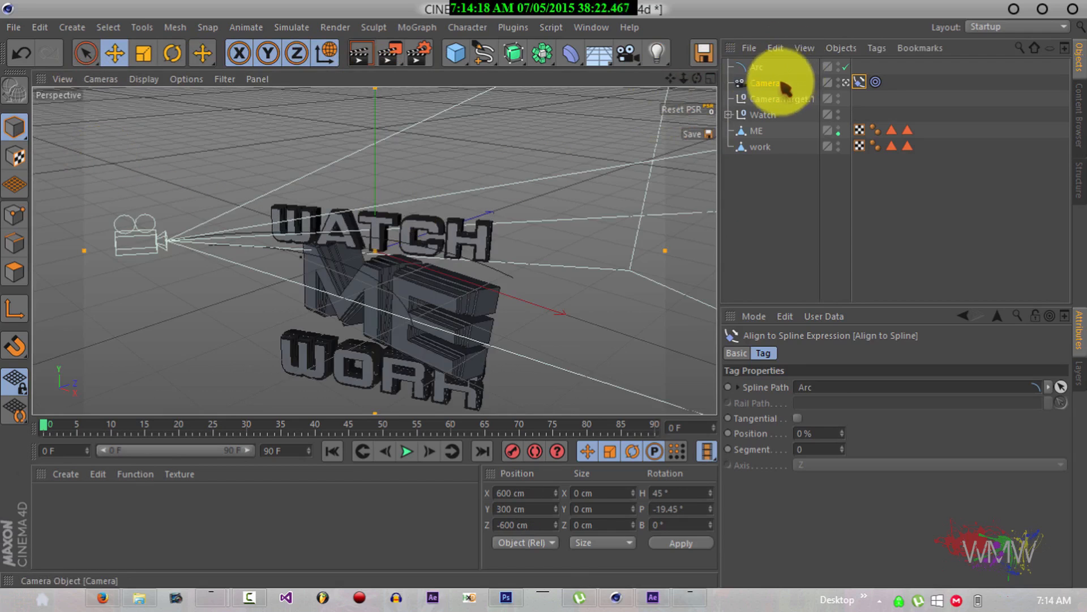
click(779, 84)
click(845, 83)
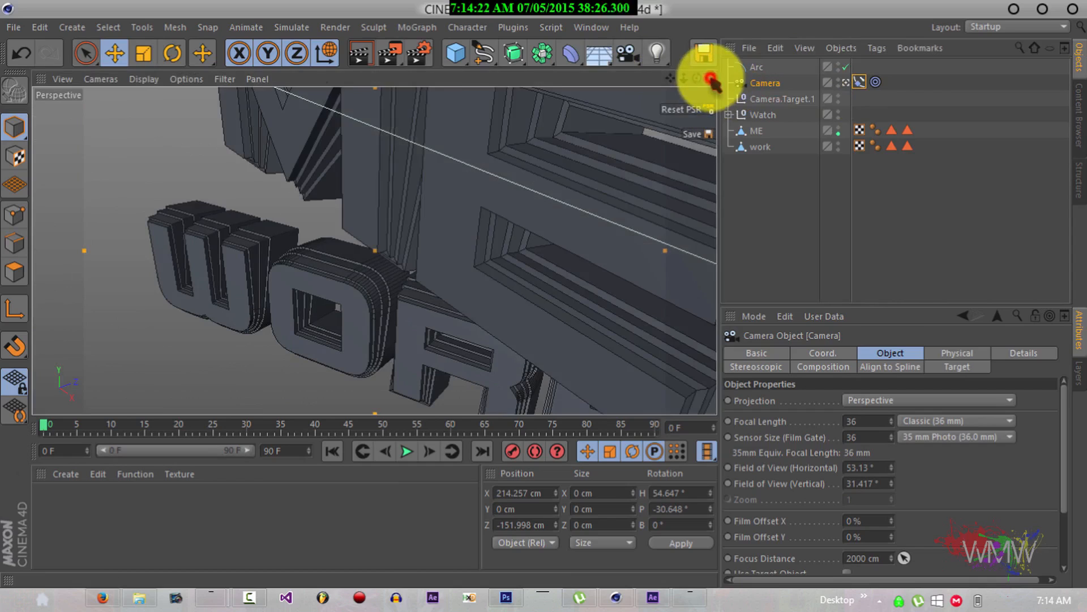
Restore the four-view layout and lower the arc to about Y -112 cm in the Right view.
click(712, 80)
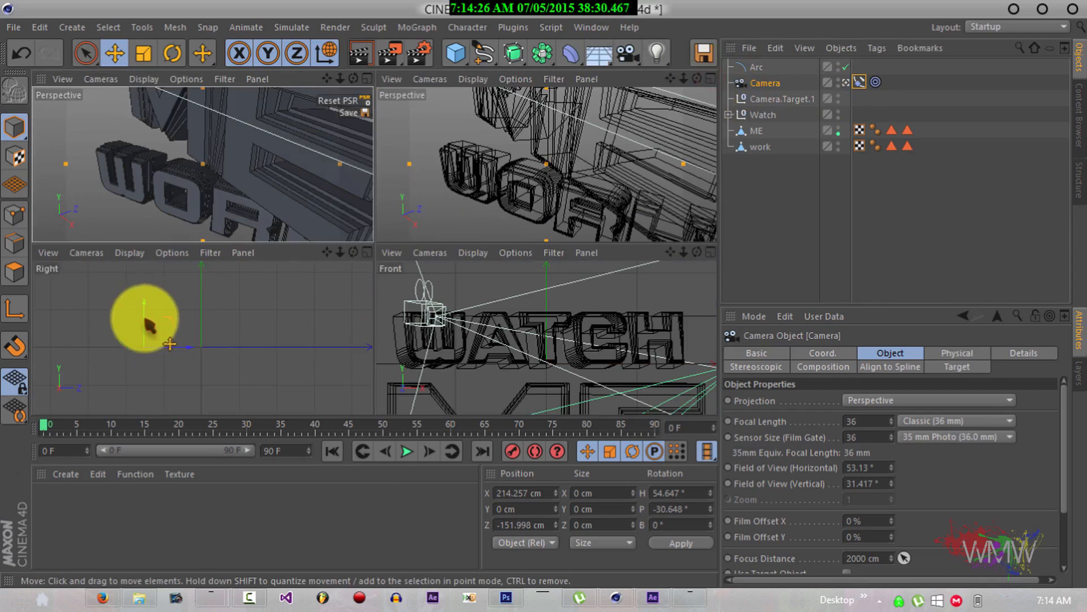
click(757, 68)
drag(63, 305, 68, 351)
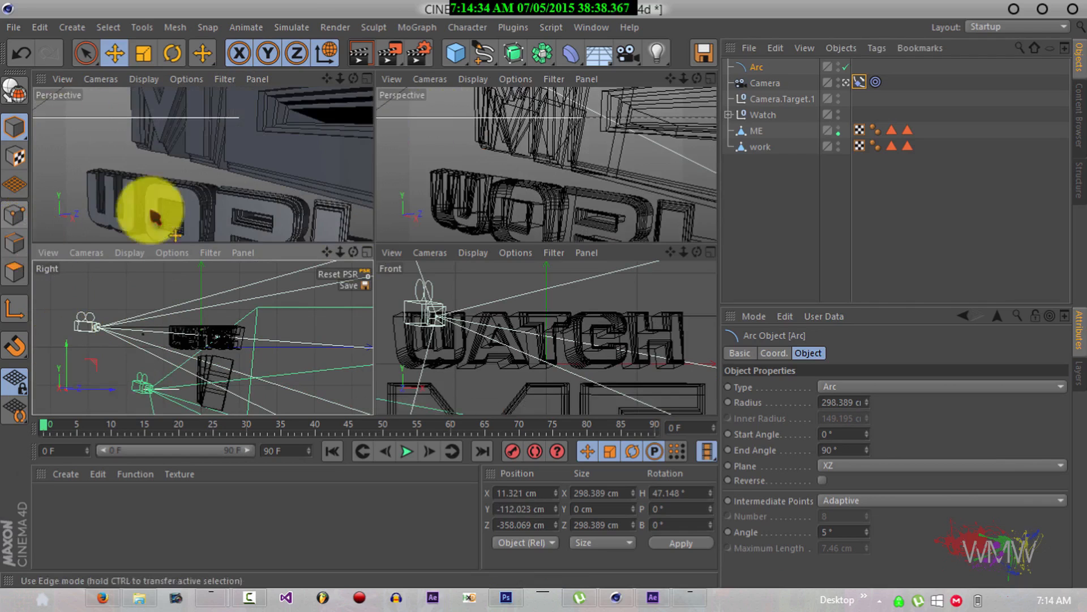
Move only the axis of the ME object to about X 36 cm, Y -95 cm and Z 34 cm, centring it on the word.
click(750, 130)
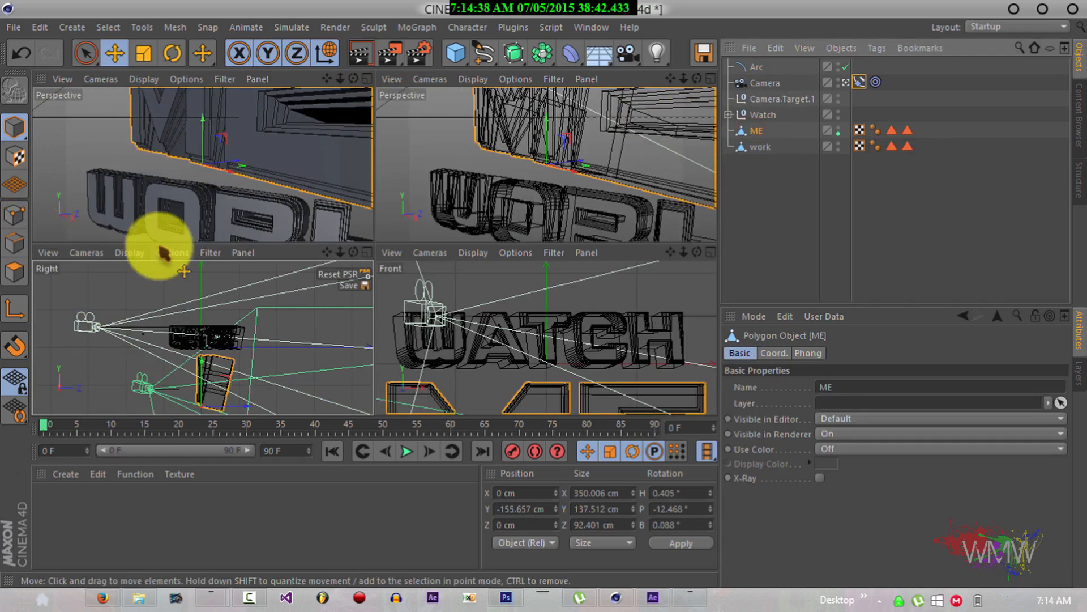
click(545, 294)
key(o)
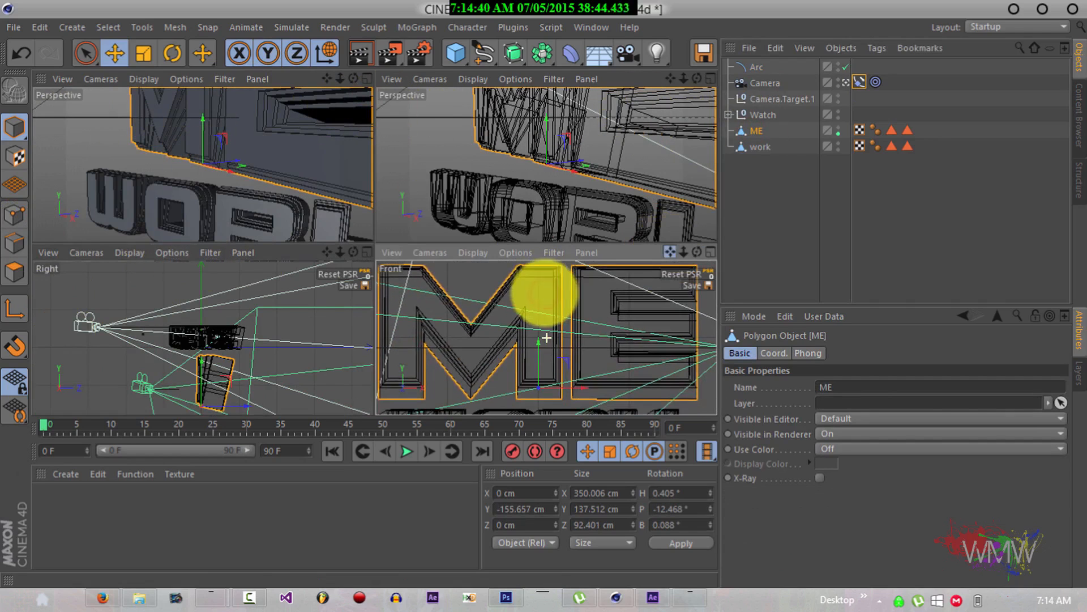
click(12, 308)
click(544, 316)
drag(538, 343, 546, 291)
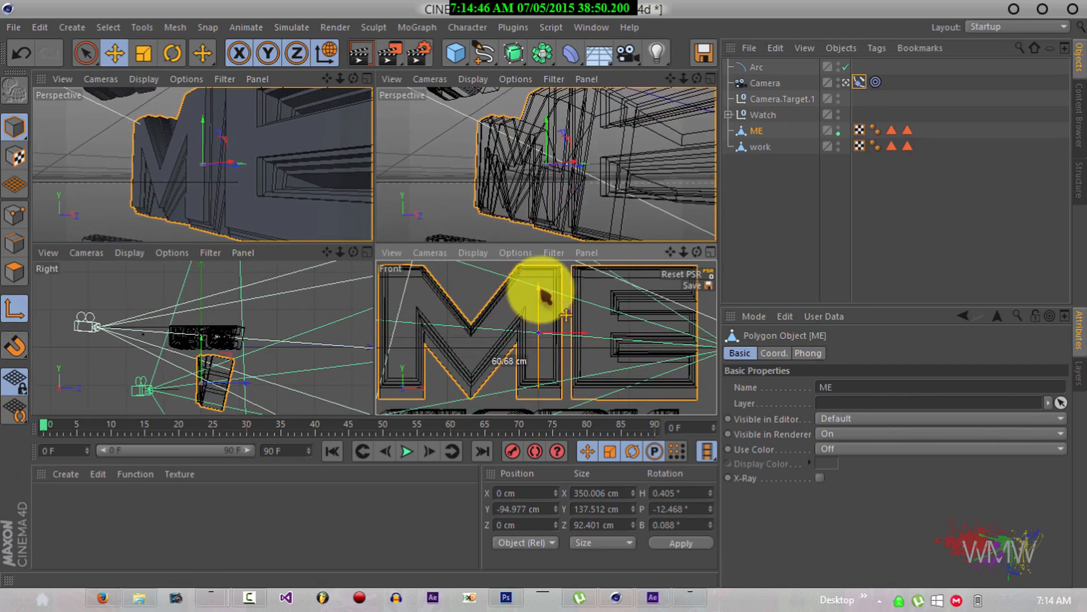
drag(581, 333, 619, 338)
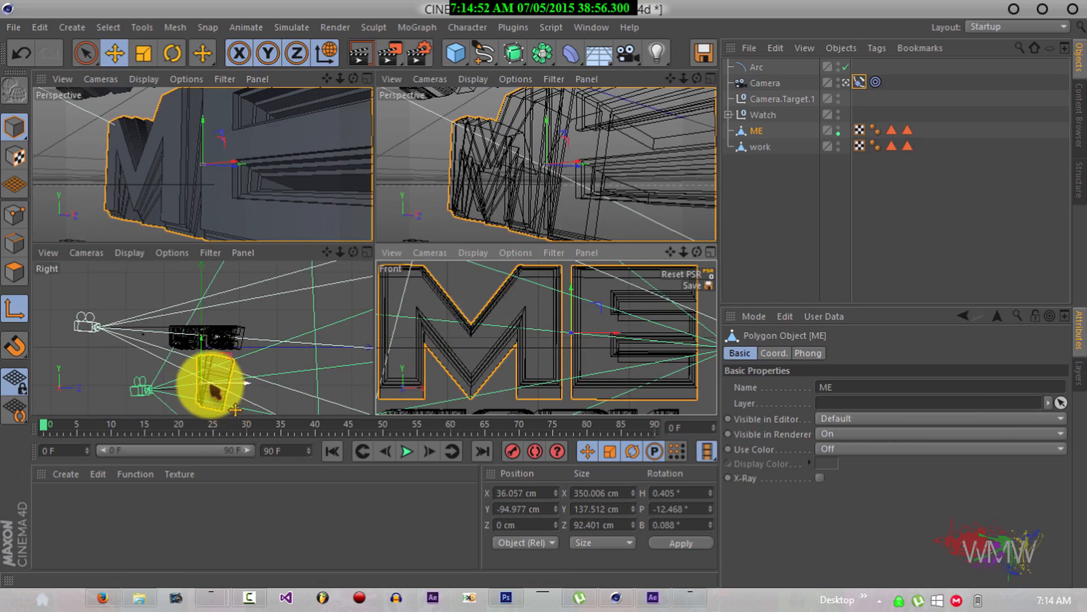
drag(249, 390, 262, 390)
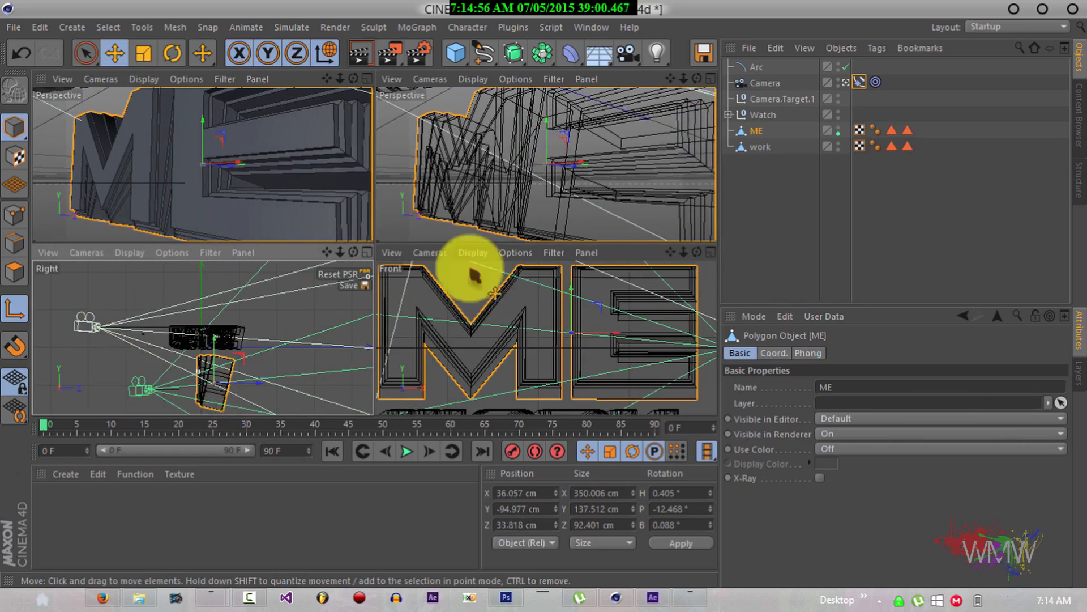
Rename the arc as ME_Arc and raise it to about Y -53 cm in the Right view.
click(755, 71)
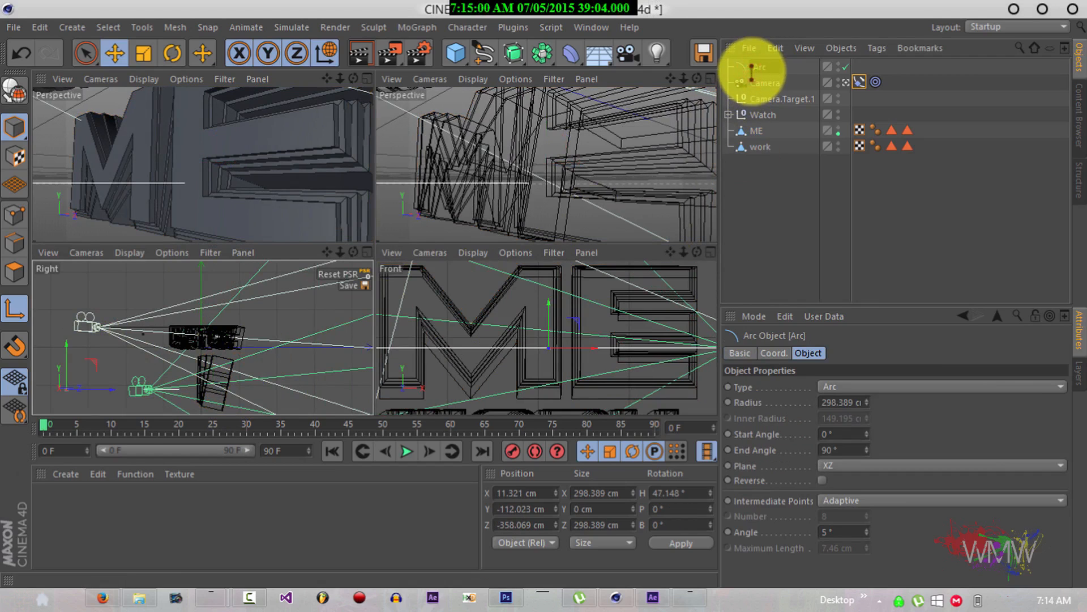
text(ME_Arc)
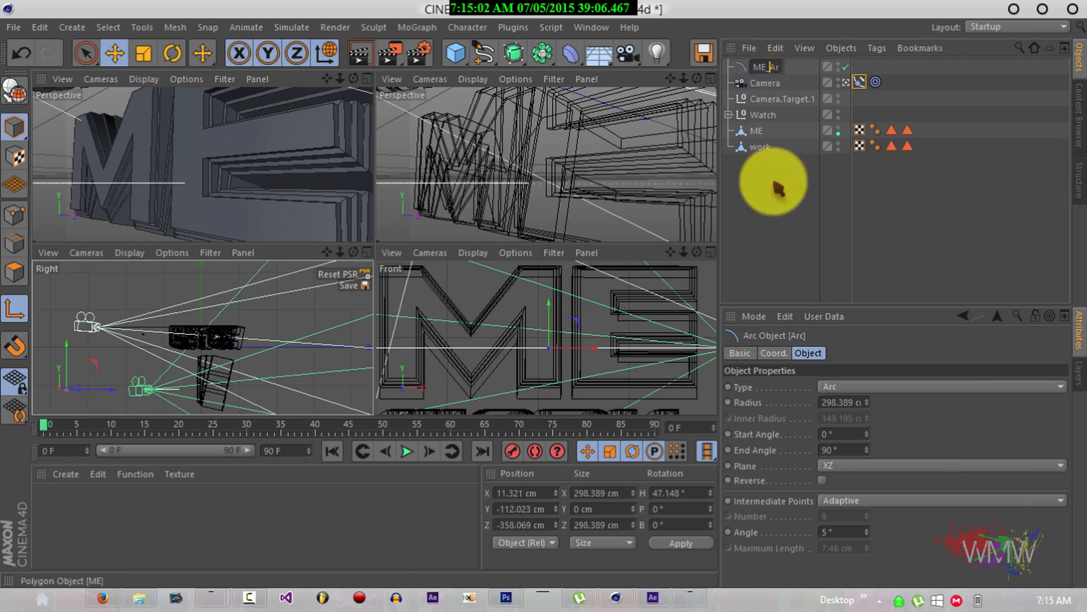
click(774, 181)
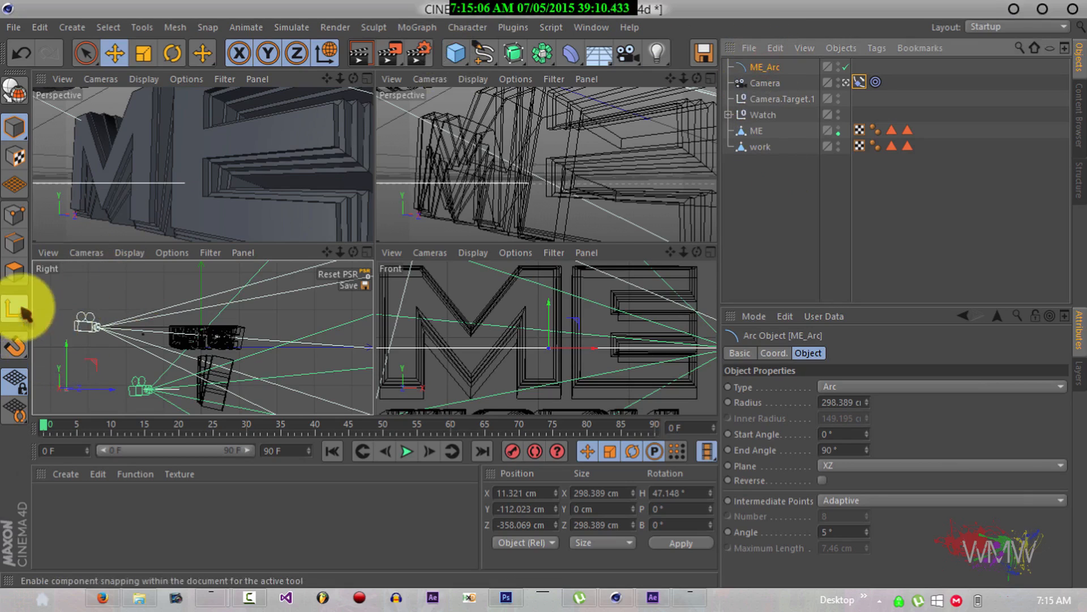
drag(69, 348, 79, 328)
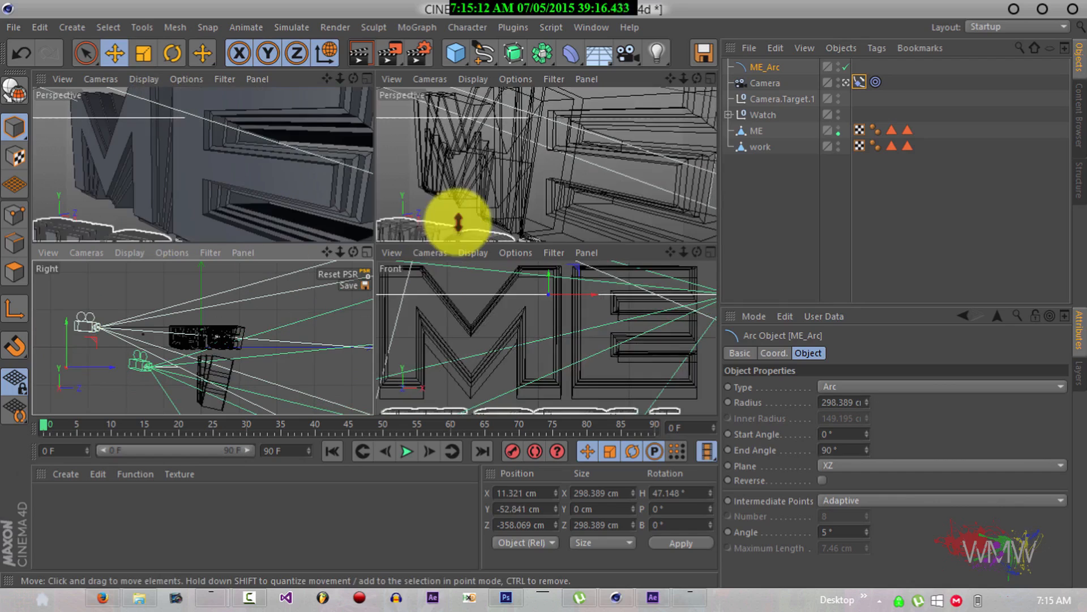
Switch the wireframe view to the Top projection and clear the object selection.
click(426, 80)
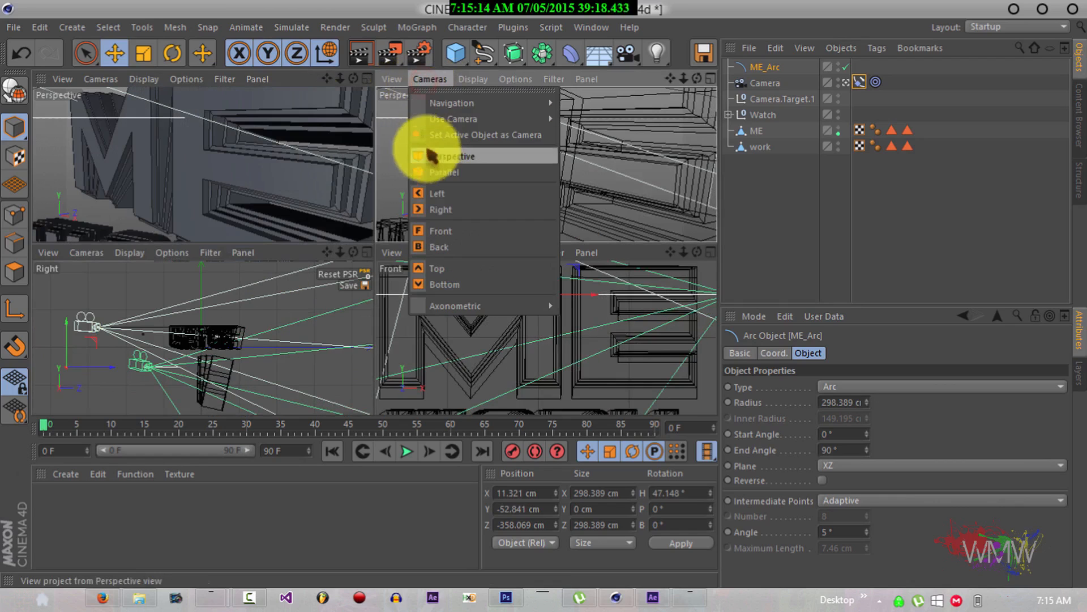
click(442, 269)
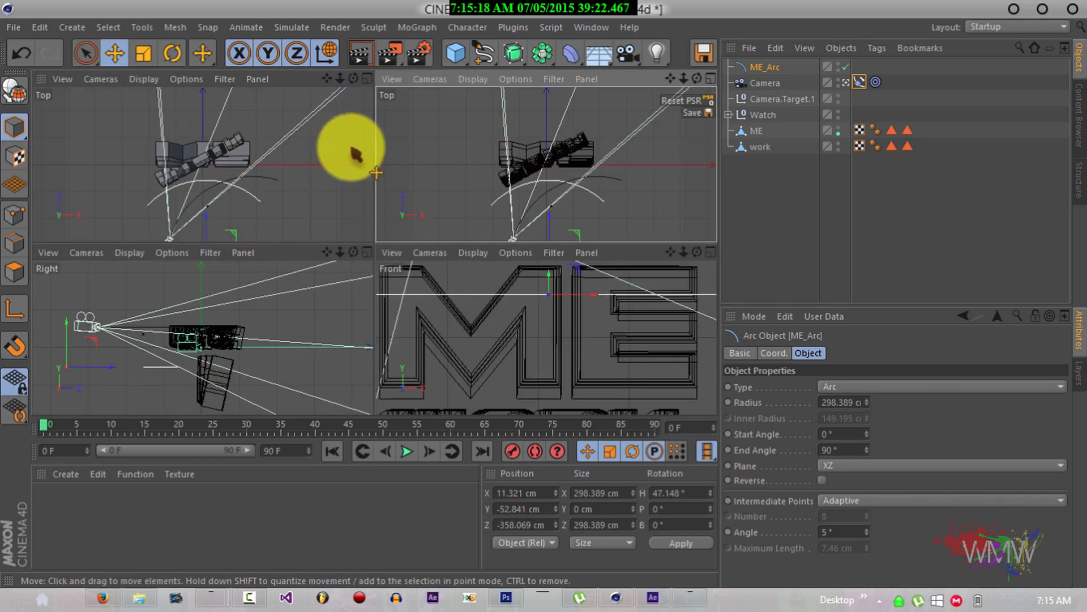
click(326, 146)
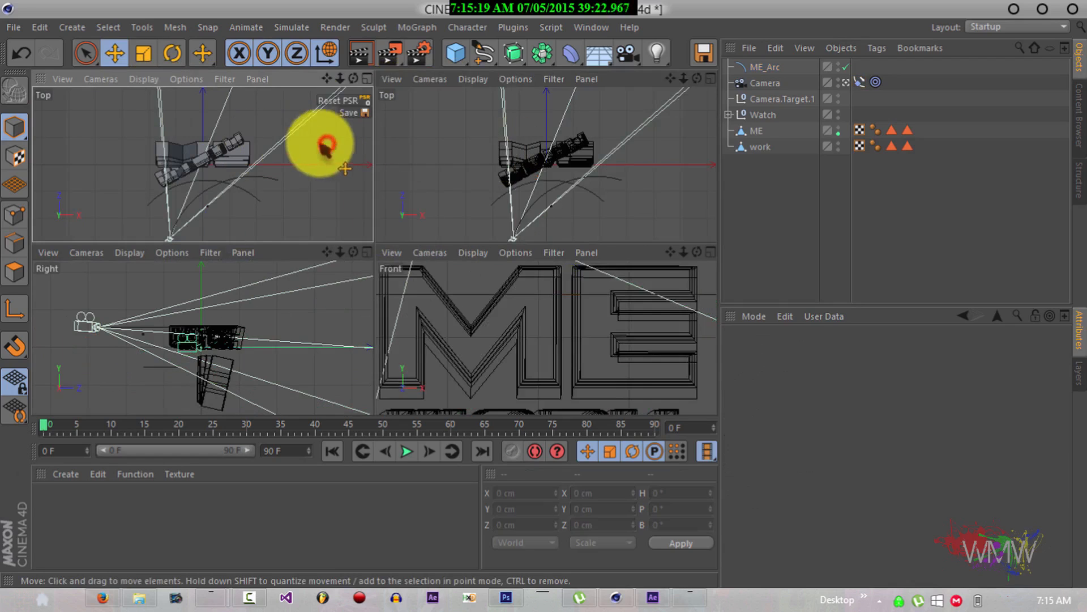
Maximize the shaded view, return it to the Perspective projection and look through the ME camera.
click(367, 79)
click(99, 79)
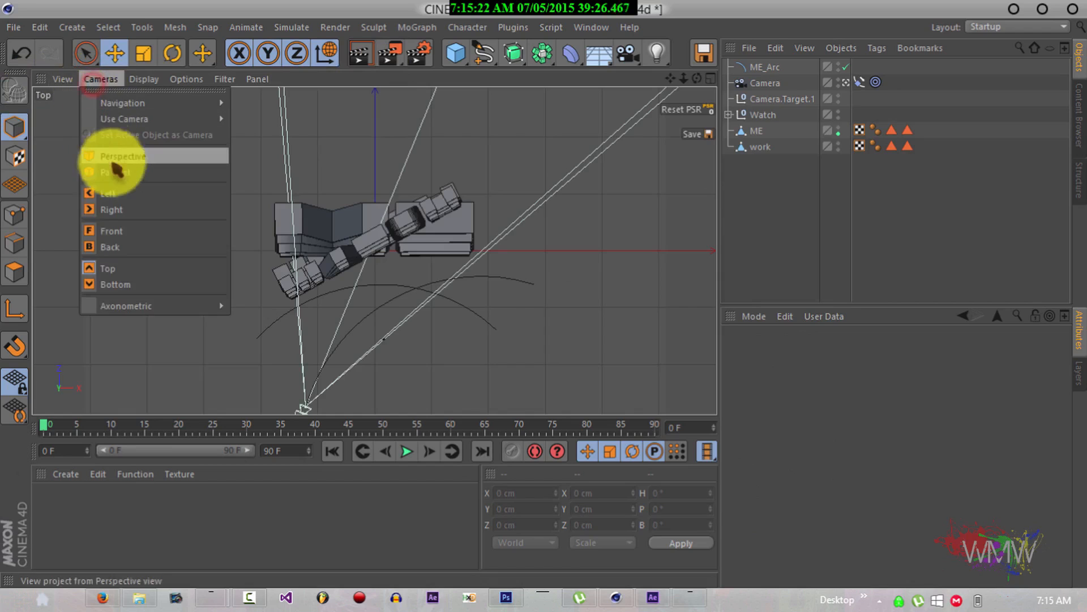
click(115, 157)
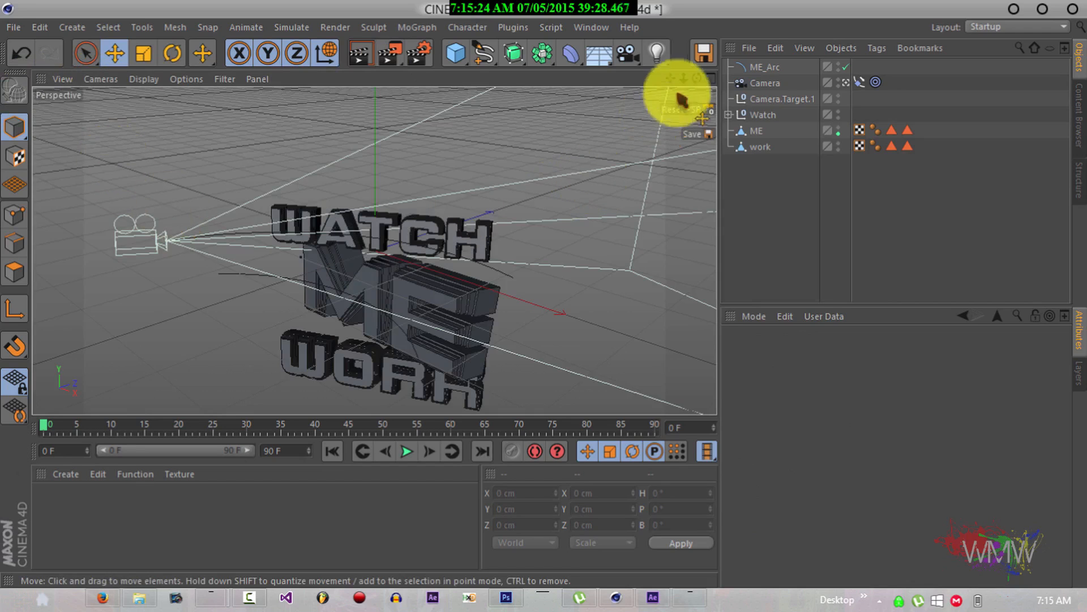
click(847, 84)
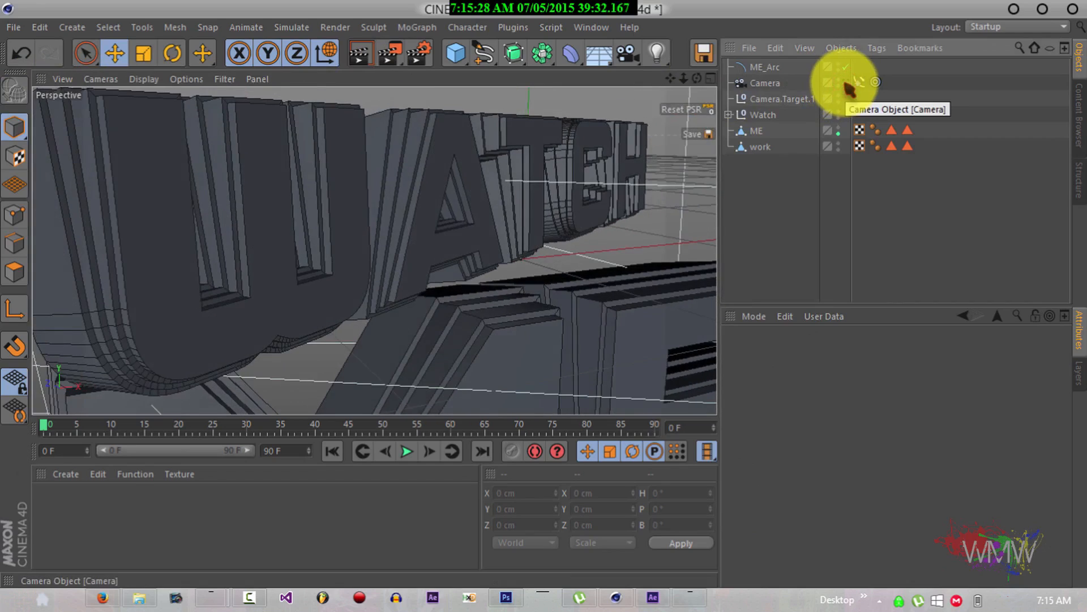
click(845, 84)
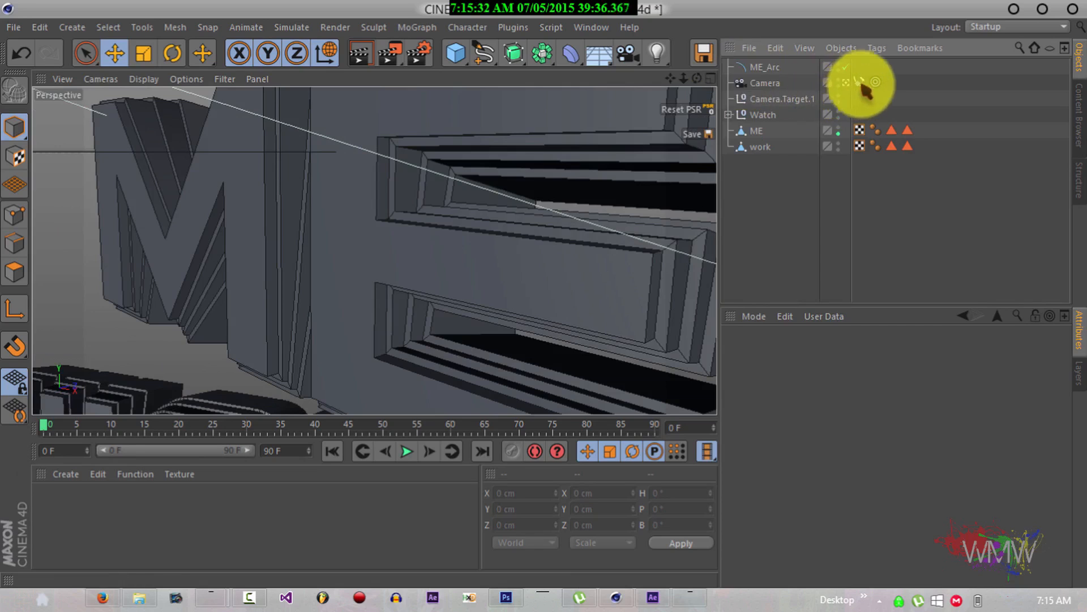
Set the ME camera's Align to Spline position to 100% along ME_Arc.
click(859, 82)
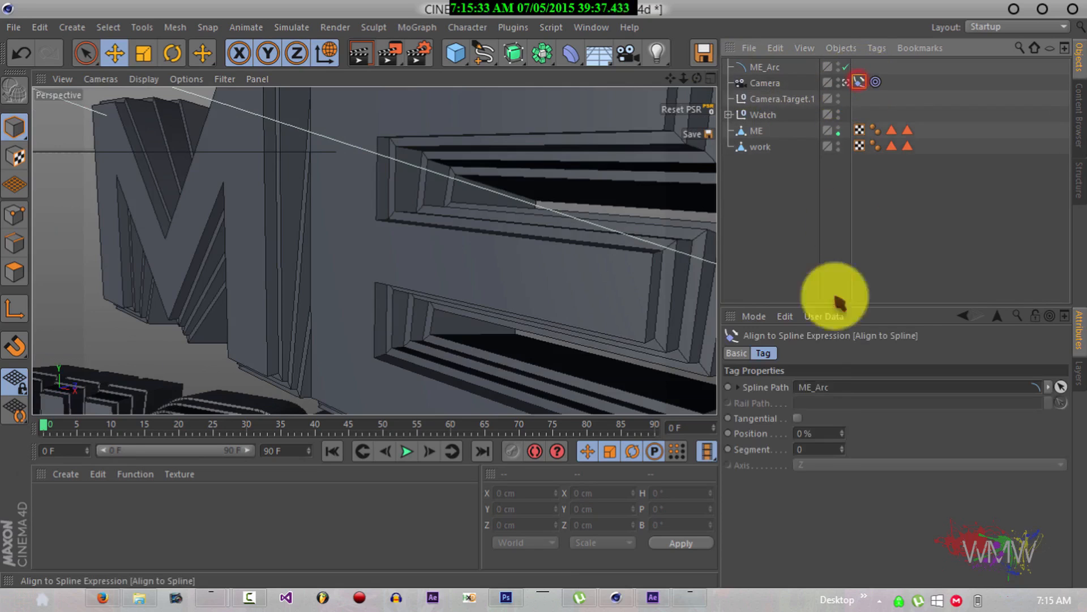
click(844, 434)
drag(842, 434, 836, 429)
click(842, 435)
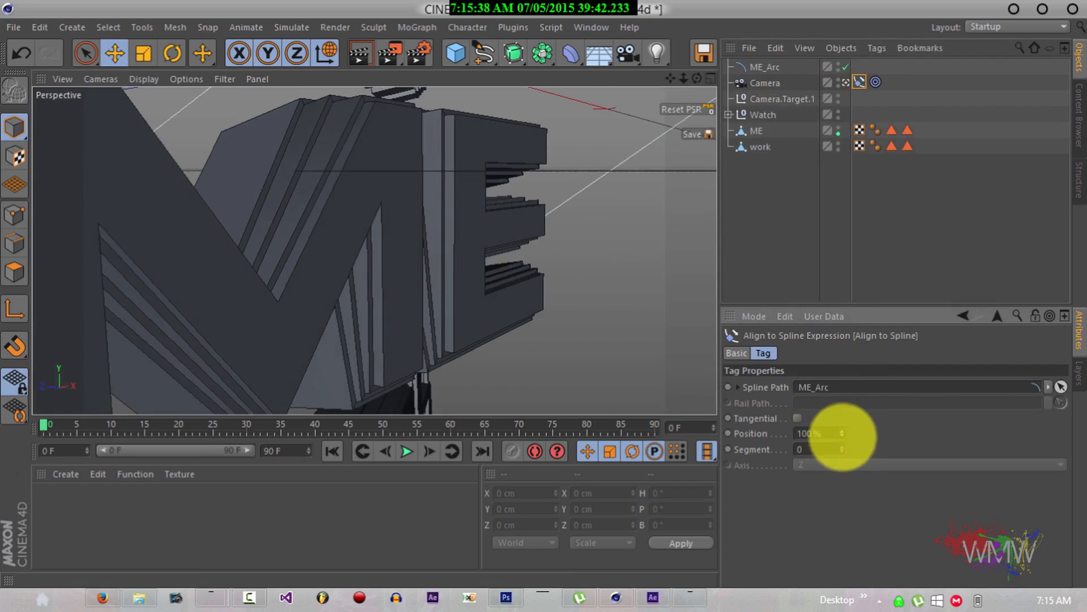
Restore the four-view layout and switch the wireframe view to the Top projection.
click(708, 84)
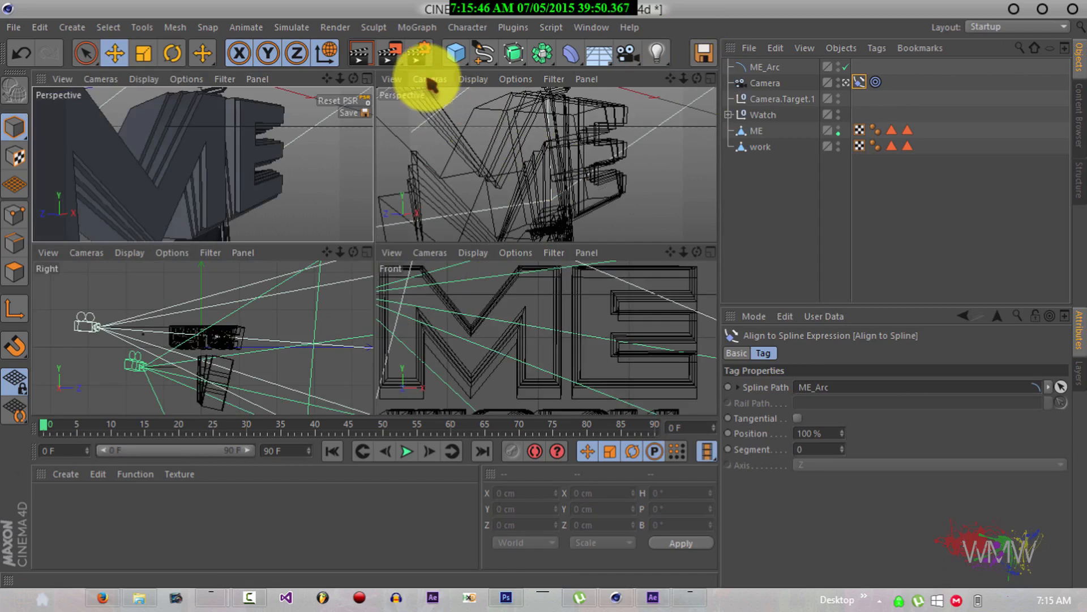
click(633, 150)
click(426, 79)
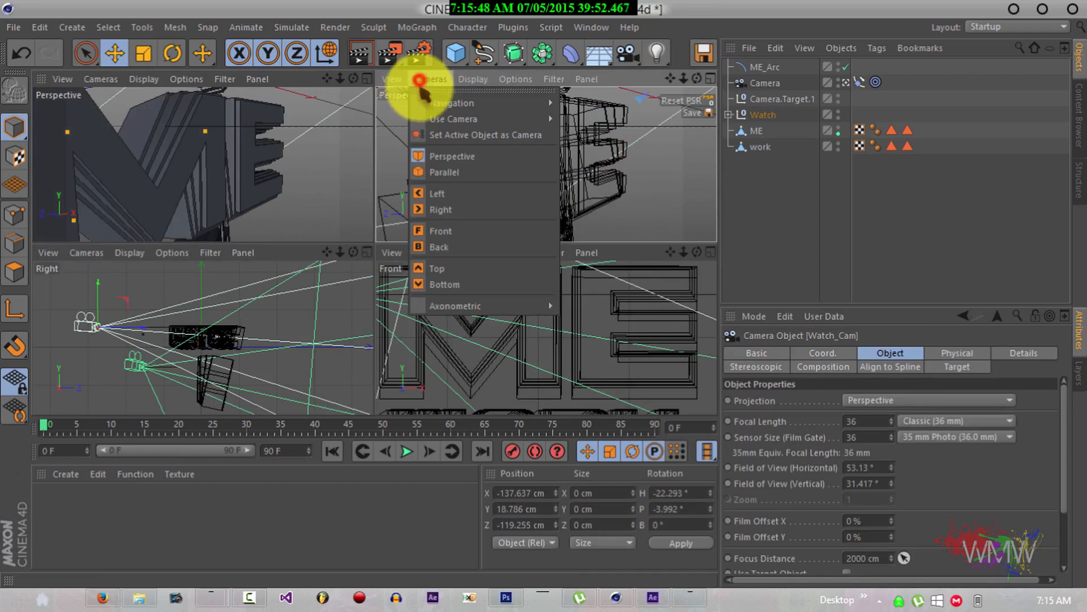
click(436, 282)
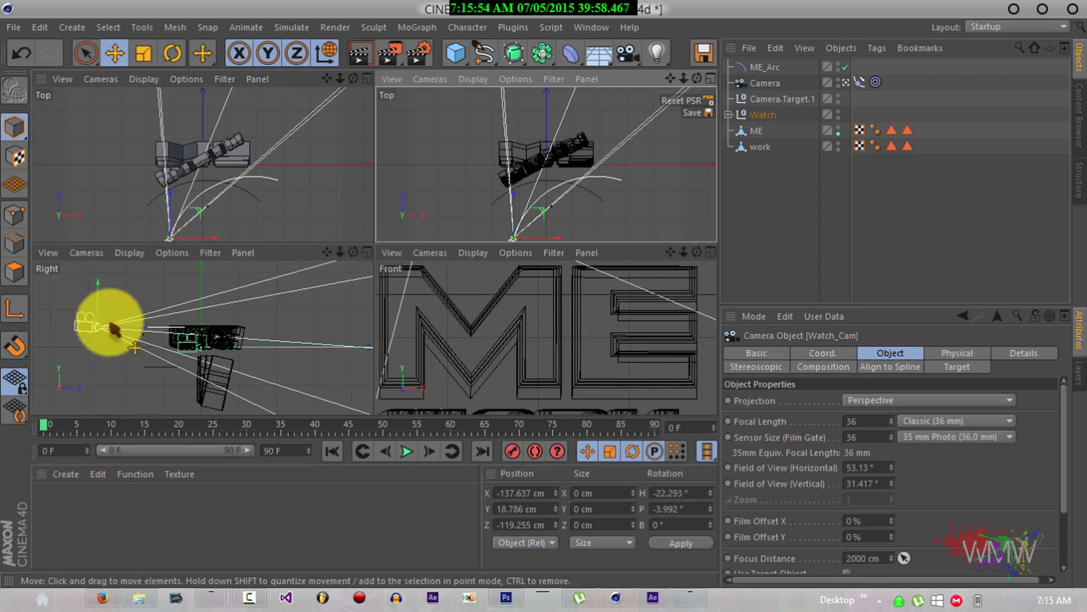
Return both upper views to the Perspective projection and look through the ME camera in them.
click(85, 80)
click(40, 149)
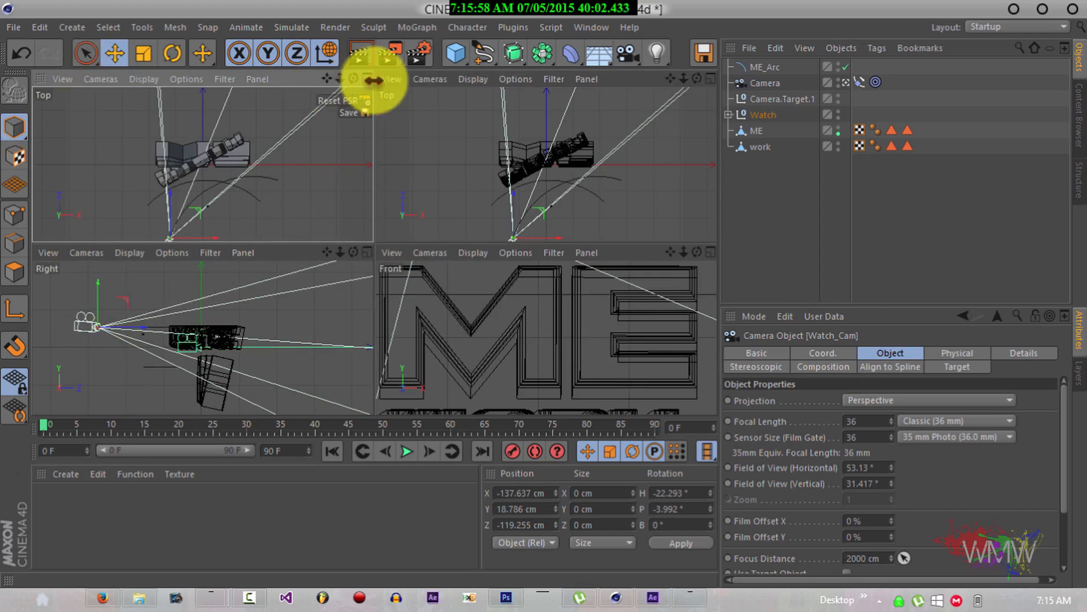
click(101, 79)
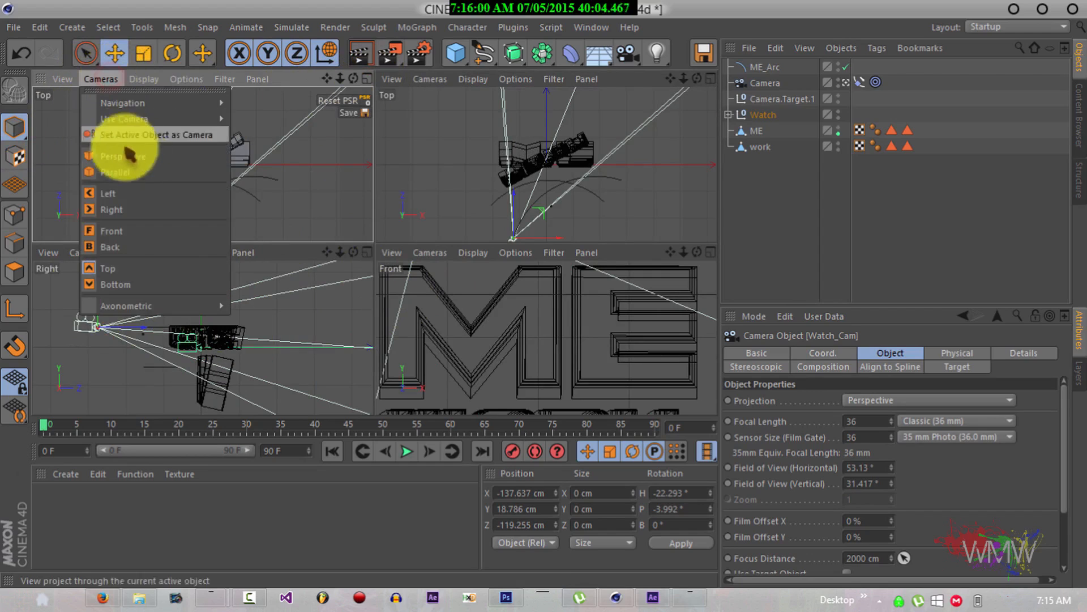
click(135, 172)
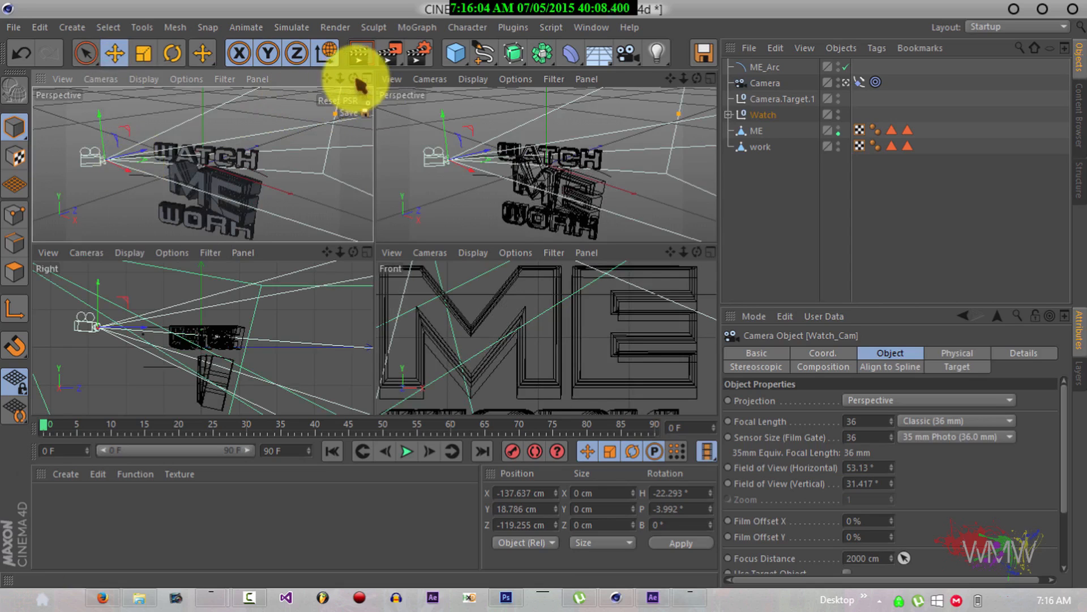
click(846, 83)
click(846, 83)
click(846, 84)
click(847, 83)
click(846, 84)
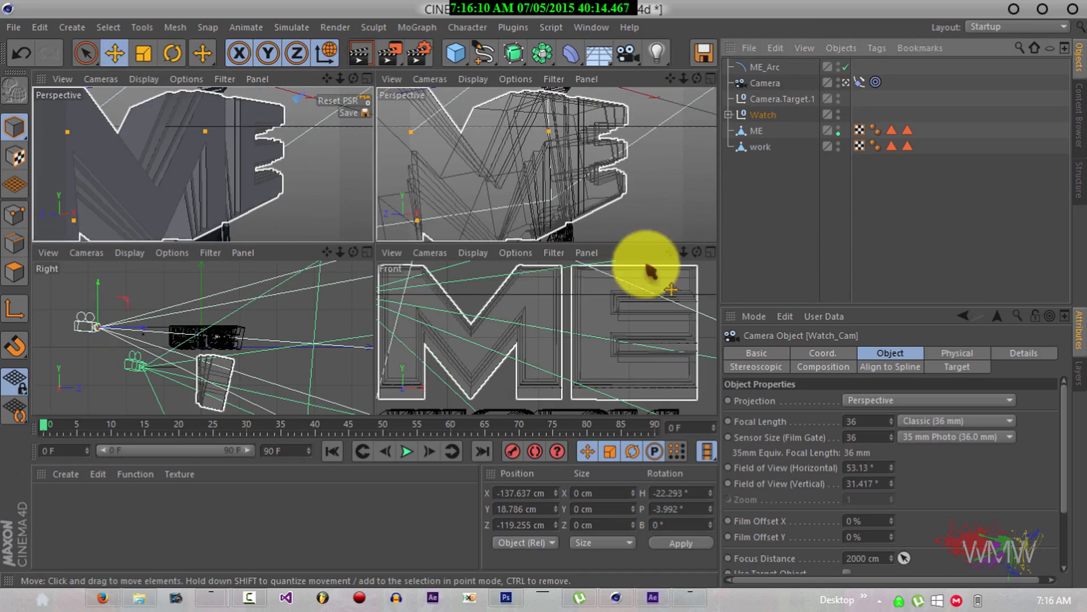
Move ME_Arc along the X axis to about X -86 cm in the Front view.
drag(684, 252, 547, 338)
scroll(545, 294, down, 4)
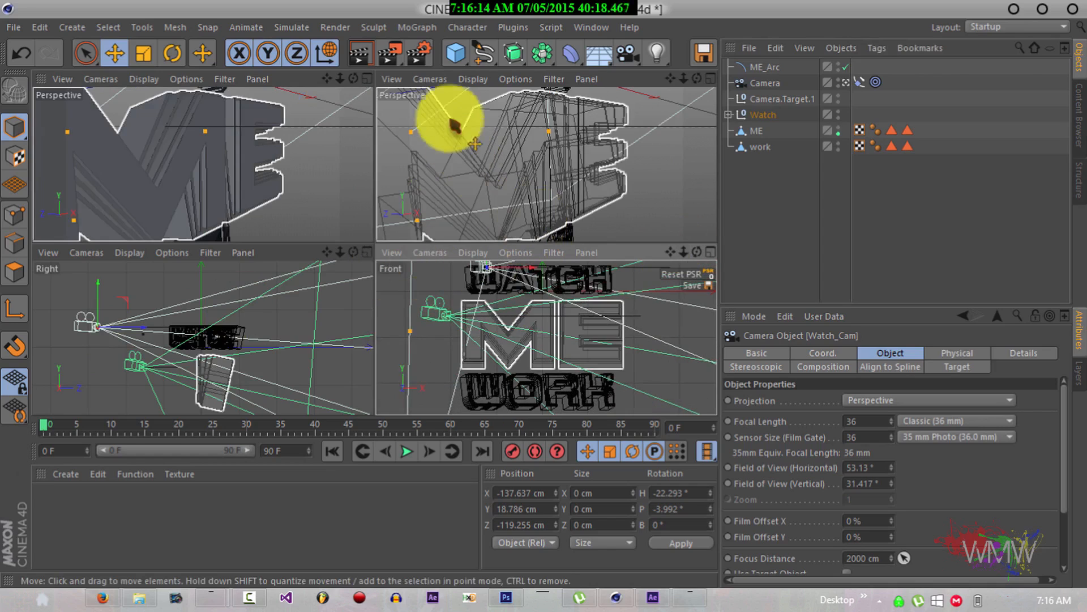
drag(150, 299, 134, 335)
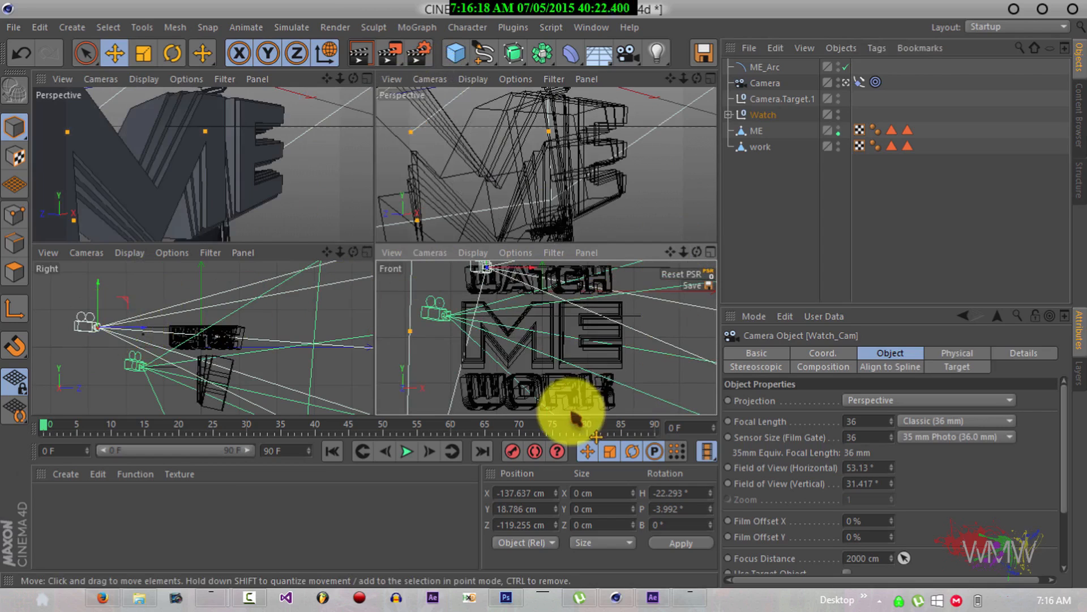
click(685, 253)
drag(686, 256, 544, 289)
click(758, 68)
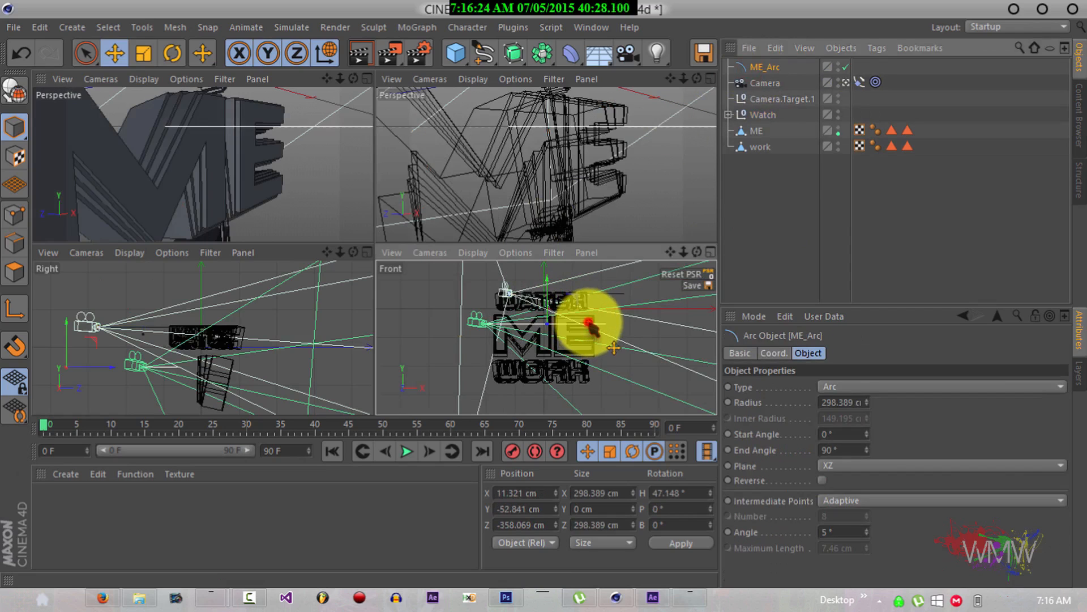
drag(592, 329, 565, 328)
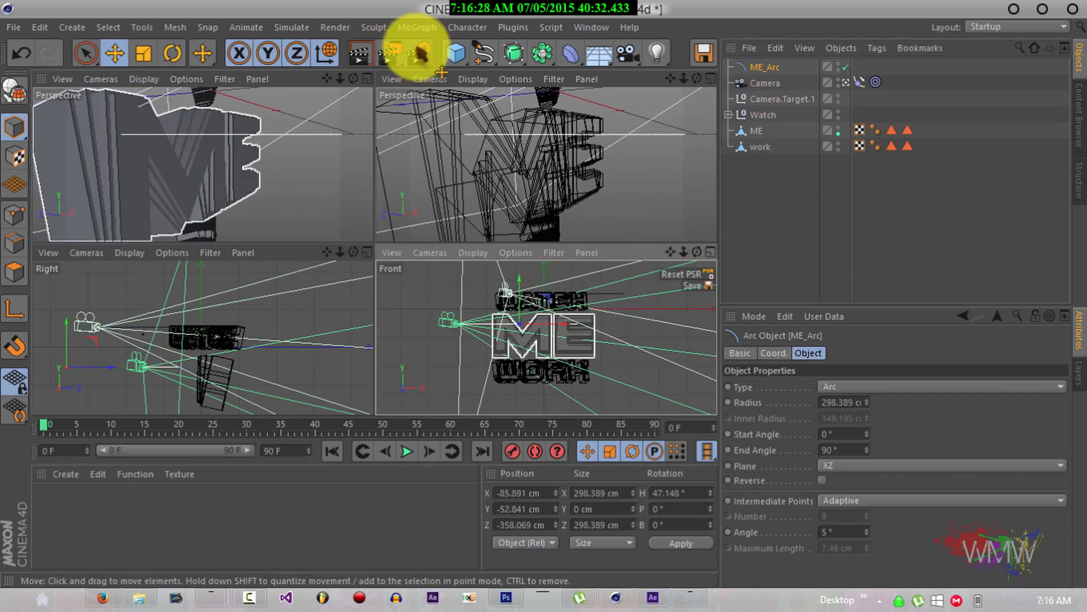
Maximize the shaded Perspective view and set the ME camera's Align to Spline position to 0%.
click(363, 77)
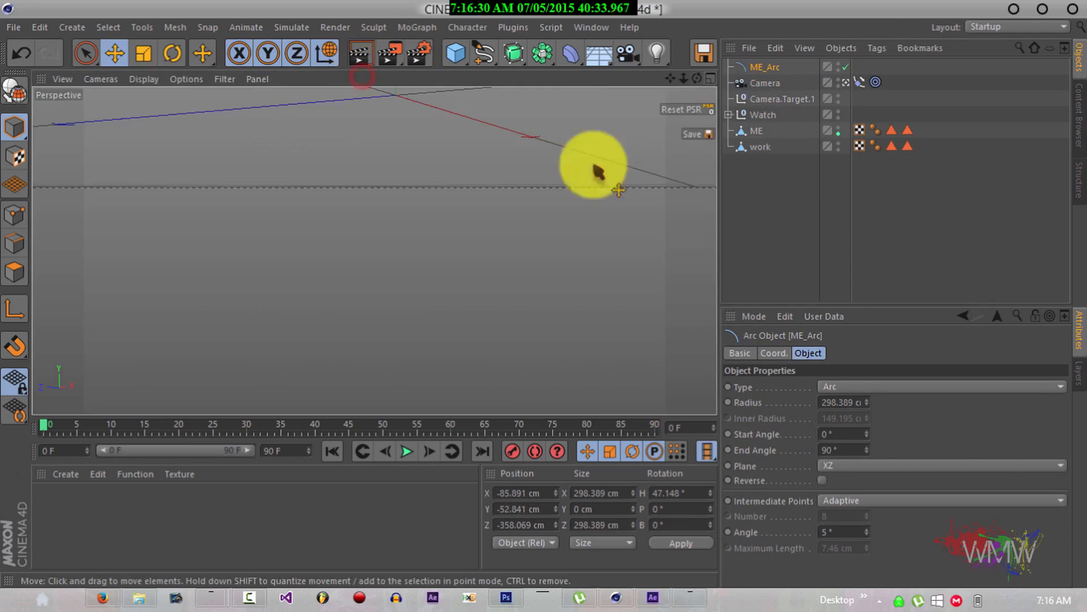
click(860, 82)
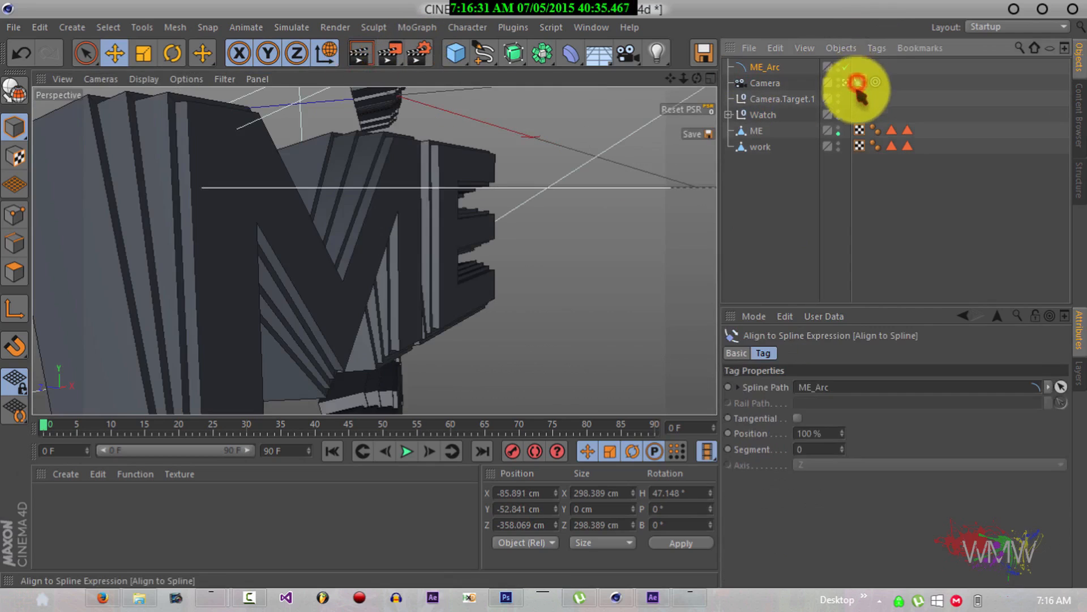
mouse_move(845, 438)
mouse_down()
mouse_move(833, 432)
mouse_move(827, 450)
mouse_move(842, 457)
mouse_up()
click(842, 432)
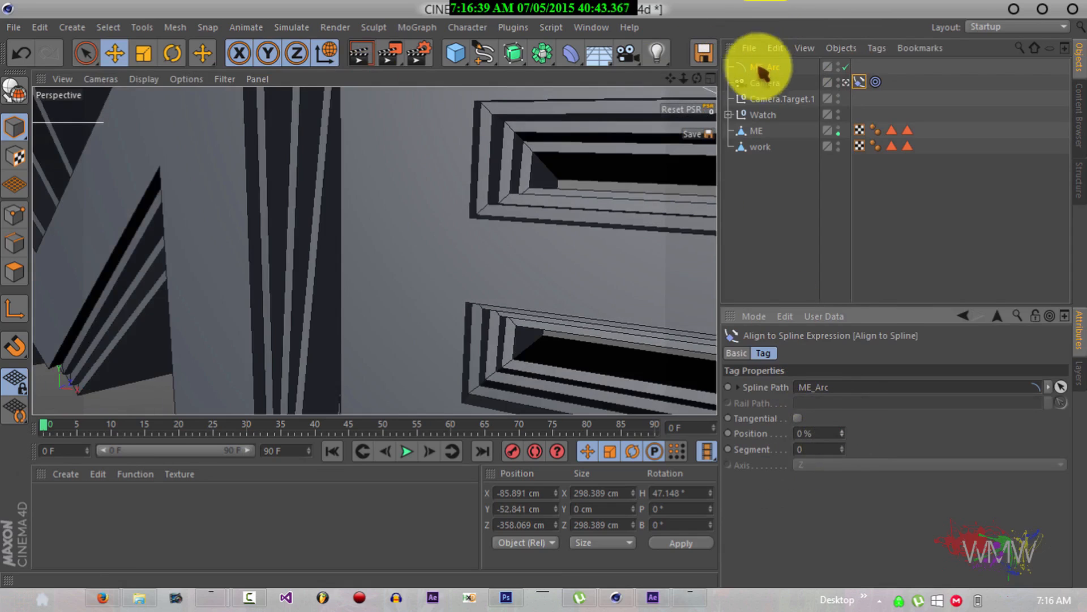
Scale ME_Arc up uniformly to a radius of about 460 cm.
click(762, 67)
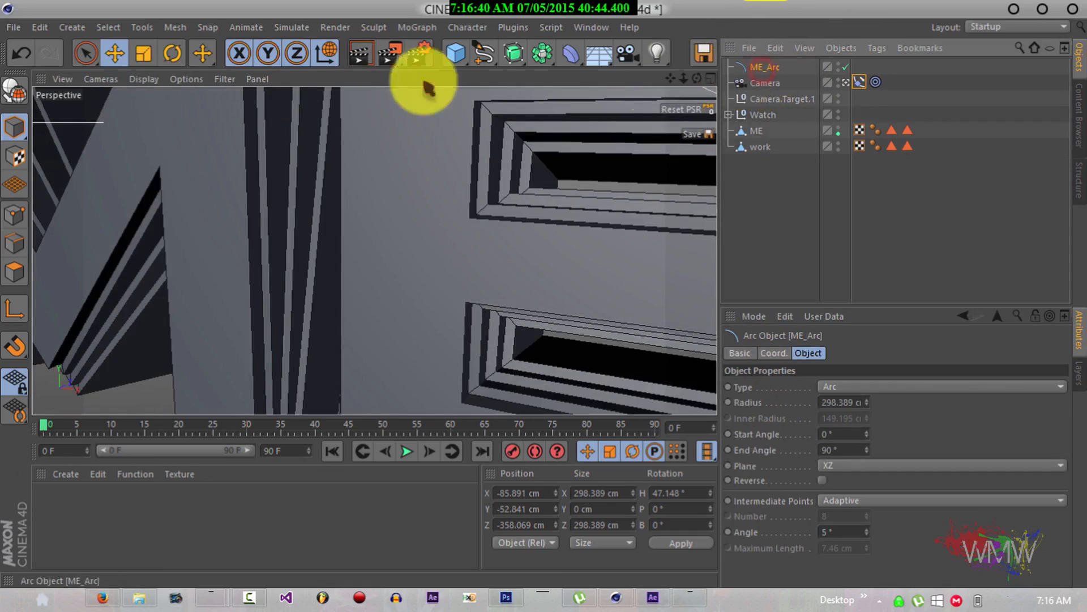
click(152, 56)
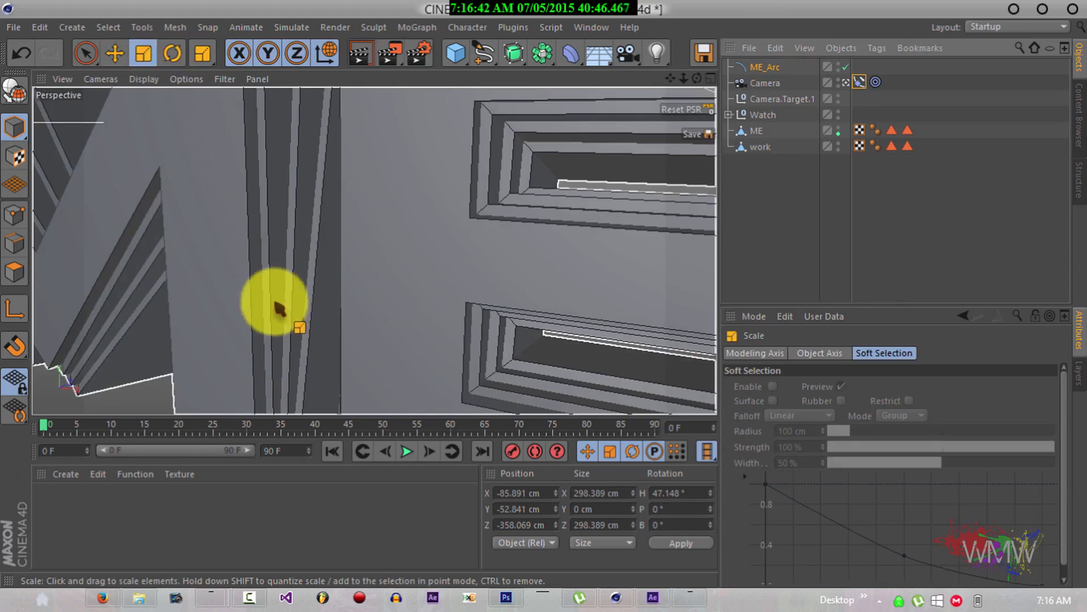
drag(328, 310, 545, 294)
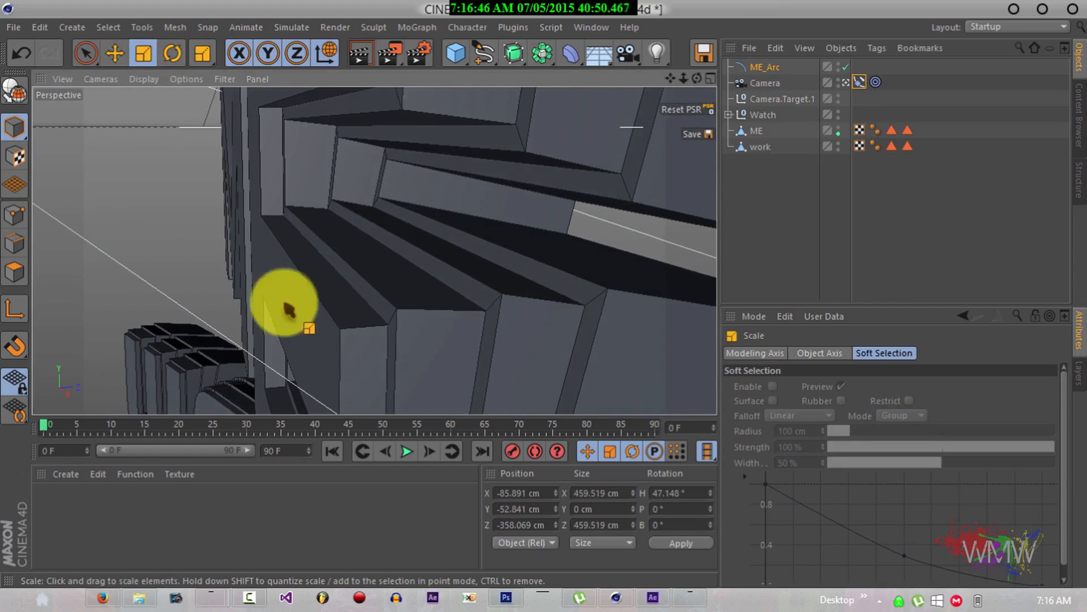
Set the maximized wireframe view to the Top projection and move ME_Arc to about X 15 cm, Z -544 cm.
click(707, 81)
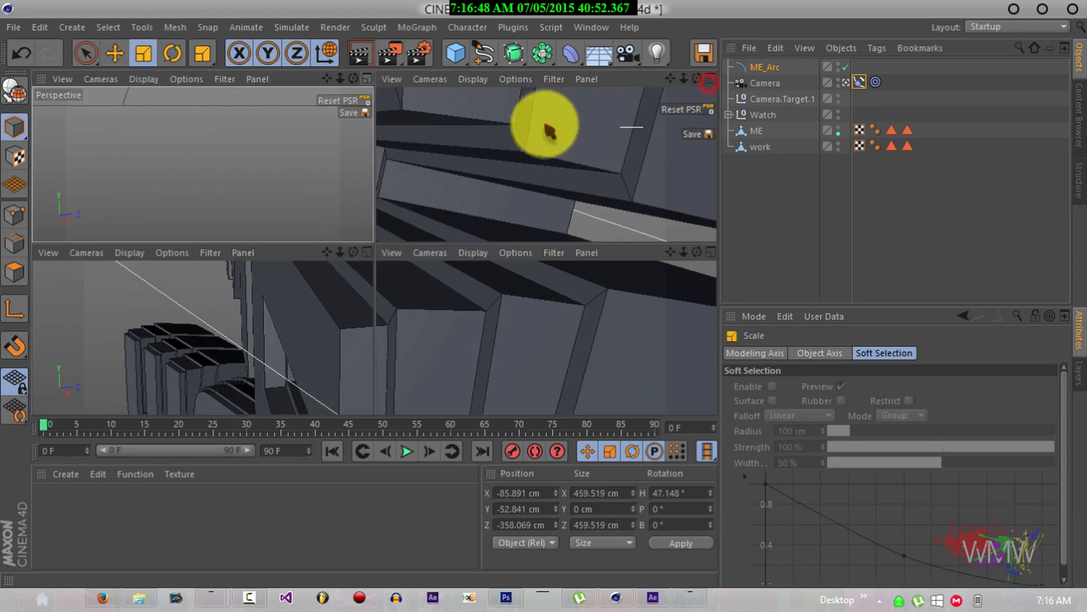
click(711, 79)
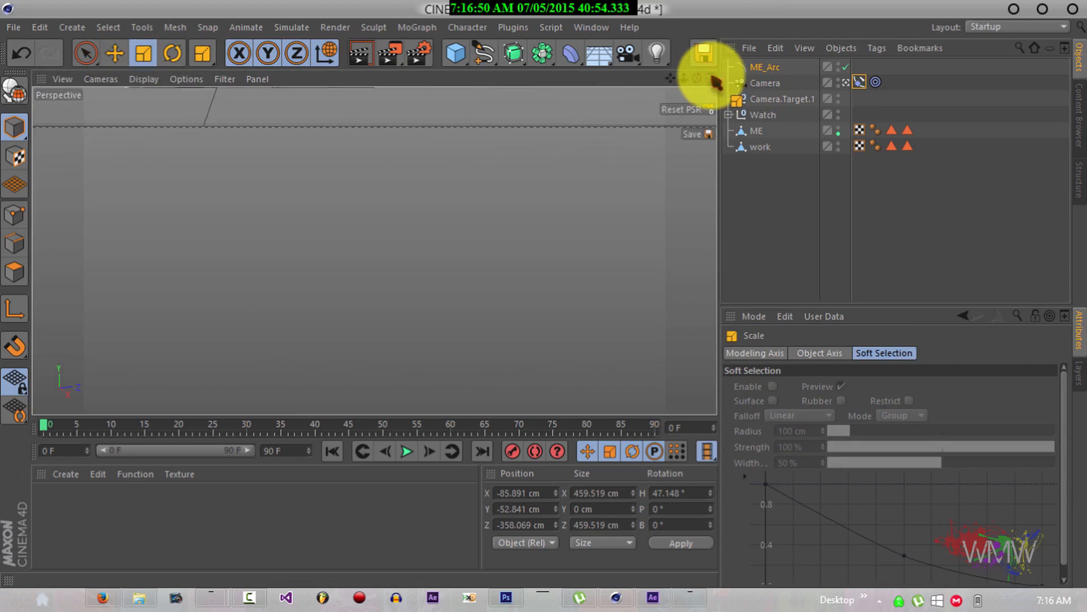
click(101, 79)
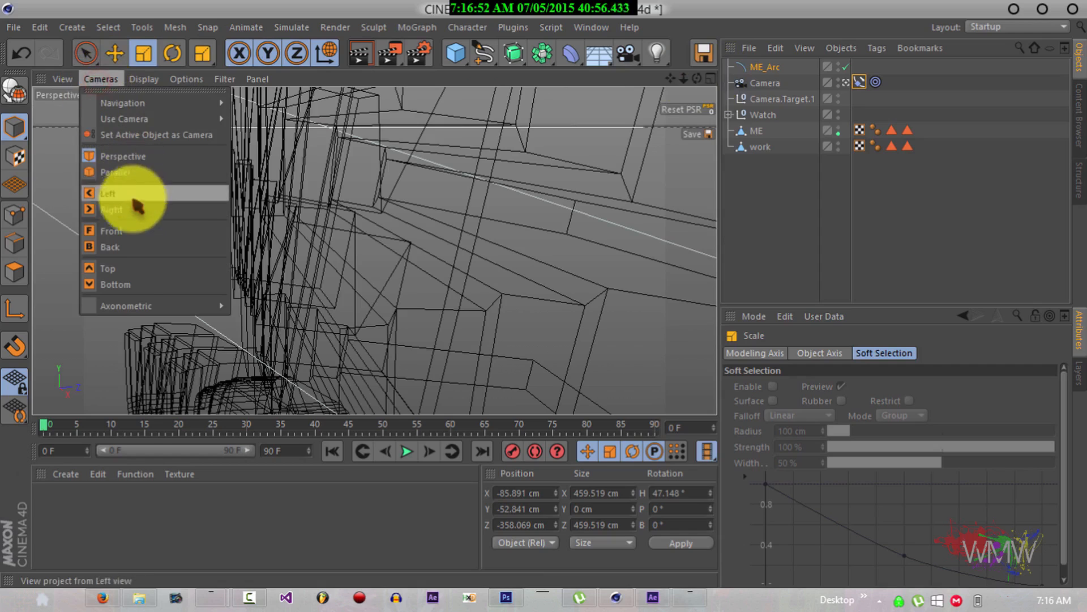
click(127, 272)
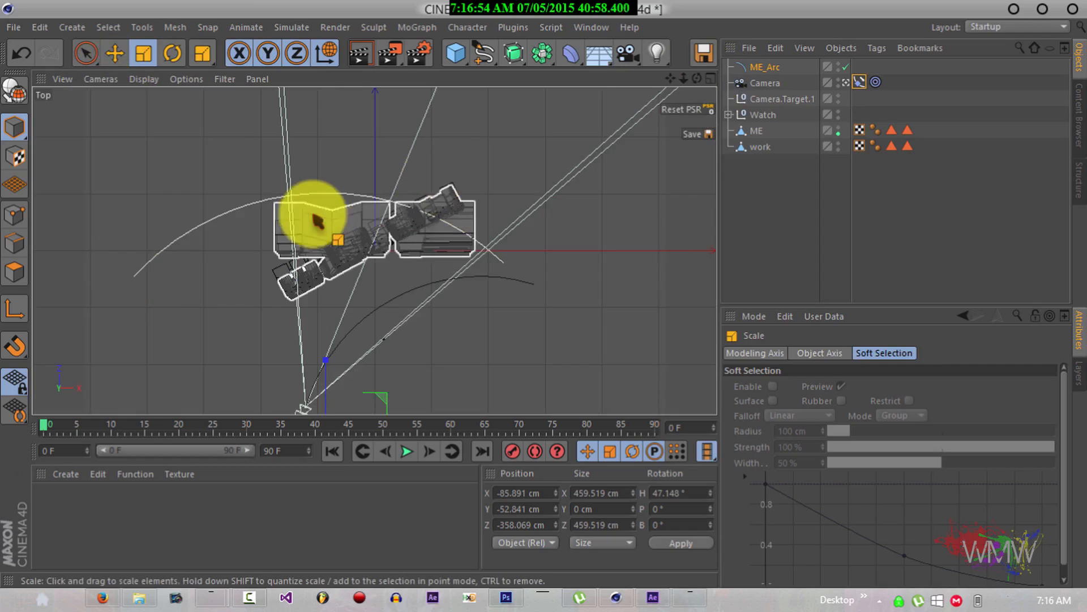
click(116, 54)
alt+middle_drag(415, 269, 286, 257)
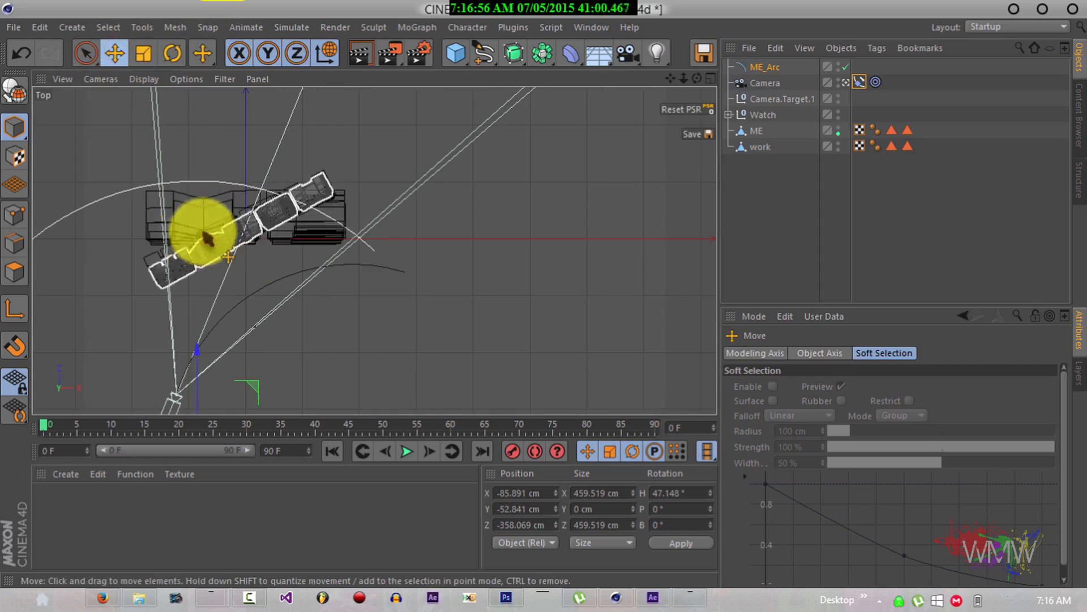
drag(194, 349, 545, 294)
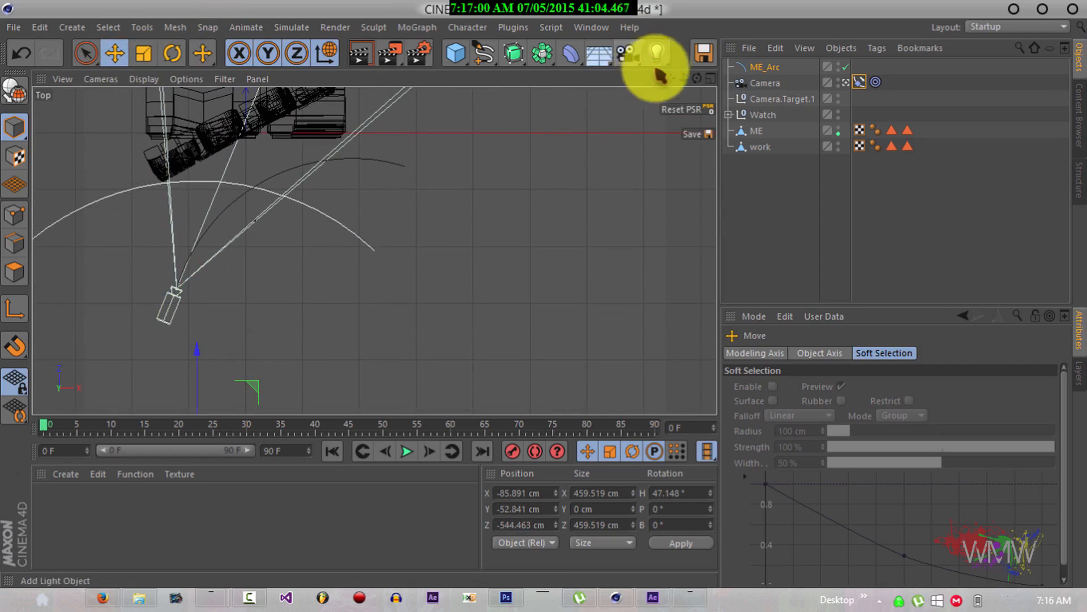
scroll(544, 300, down, 5)
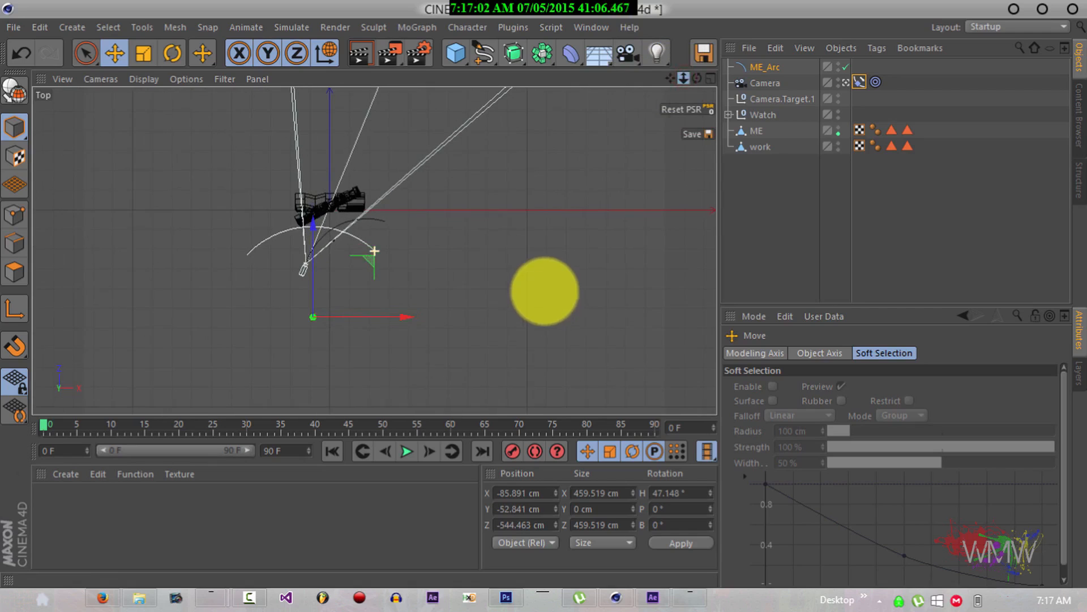
drag(405, 320, 432, 325)
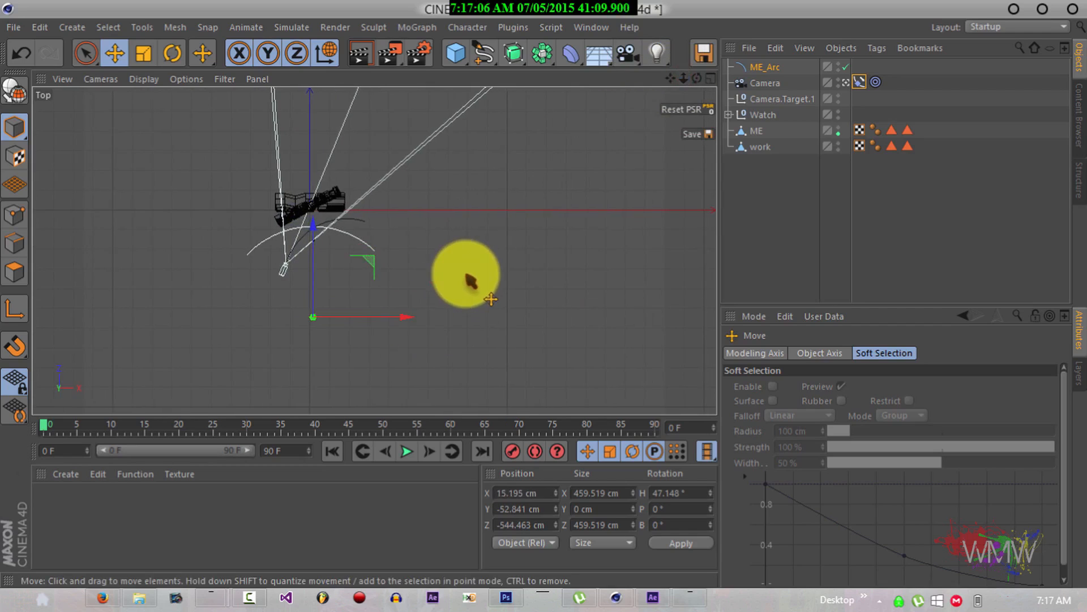
Maximize the shaded view, clear the object selection and return the view to the Perspective projection.
click(710, 79)
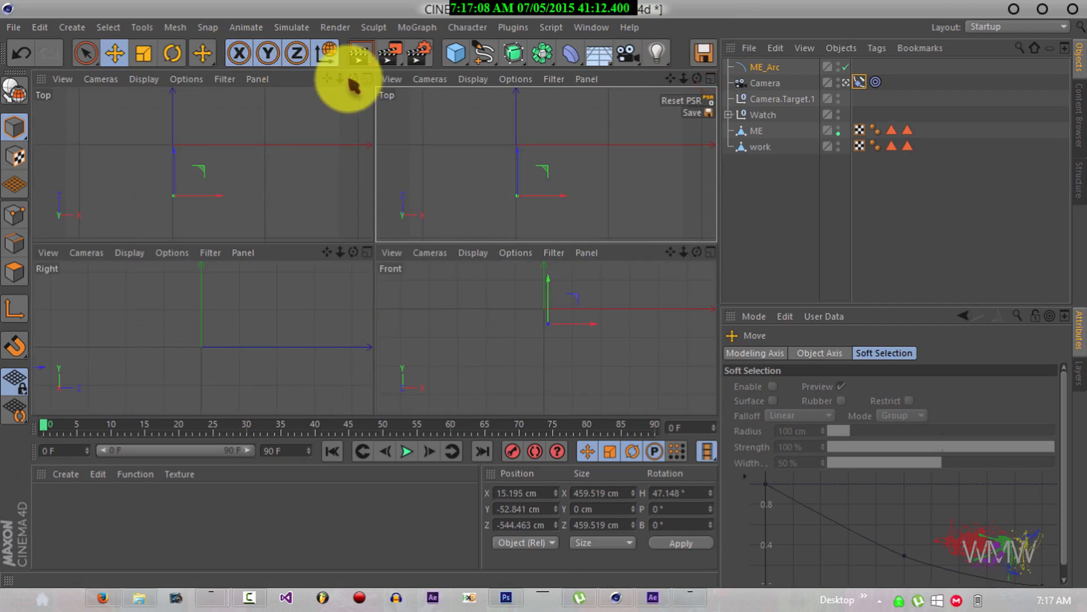
click(365, 77)
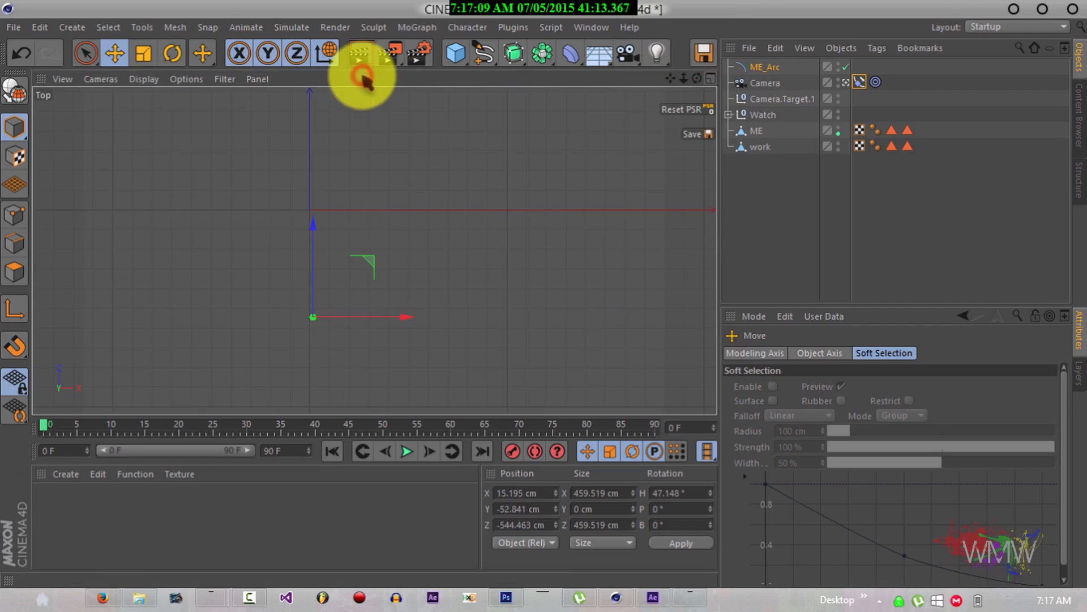
click(538, 200)
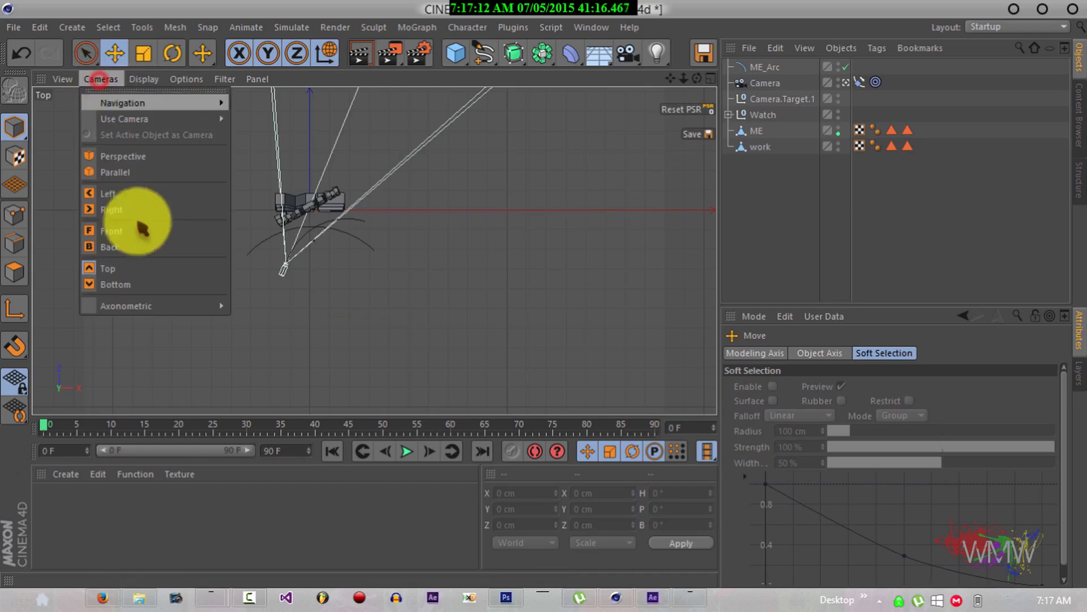
click(100, 79)
click(128, 157)
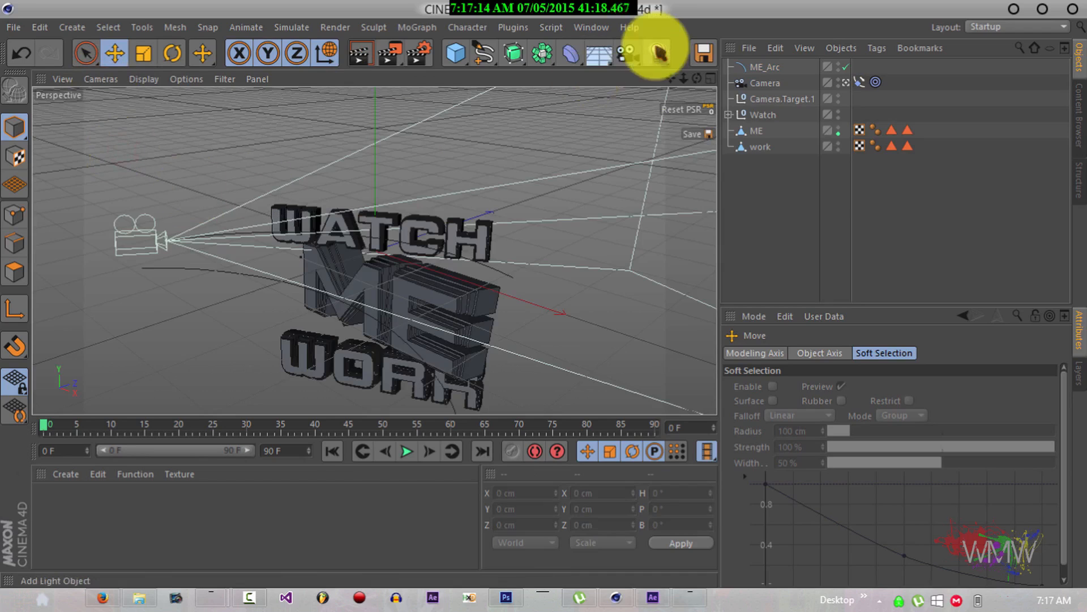
Look through the ME camera and preview its travel along ME_Arc using the Align to Spline position.
click(779, 85)
click(846, 83)
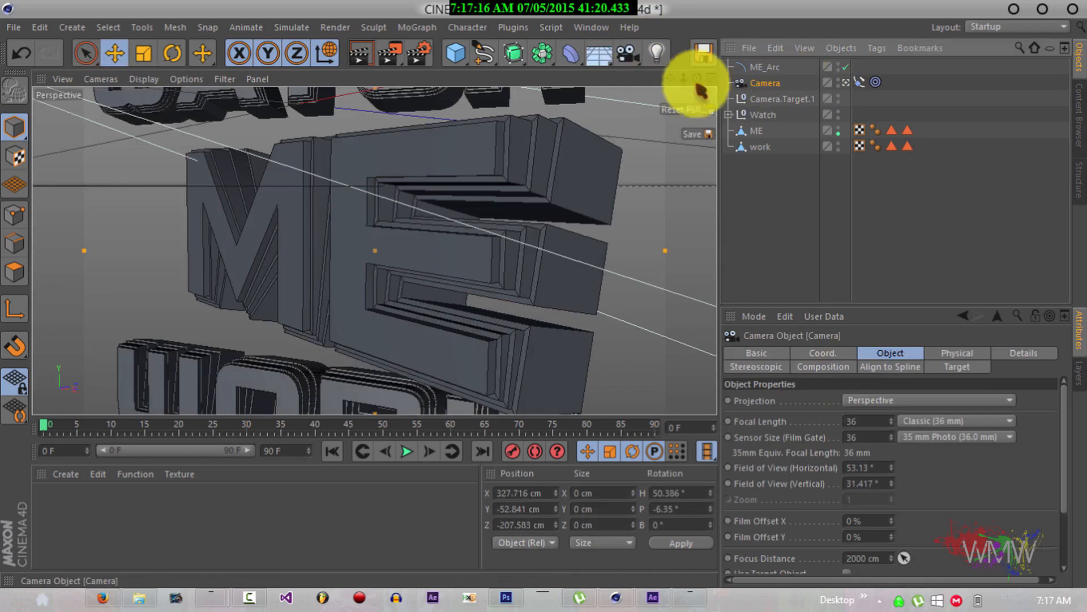
click(859, 82)
mouse_move(841, 434)
mouse_down()
mouse_move(840, 417)
mouse_move(834, 453)
mouse_move(840, 433)
mouse_up()
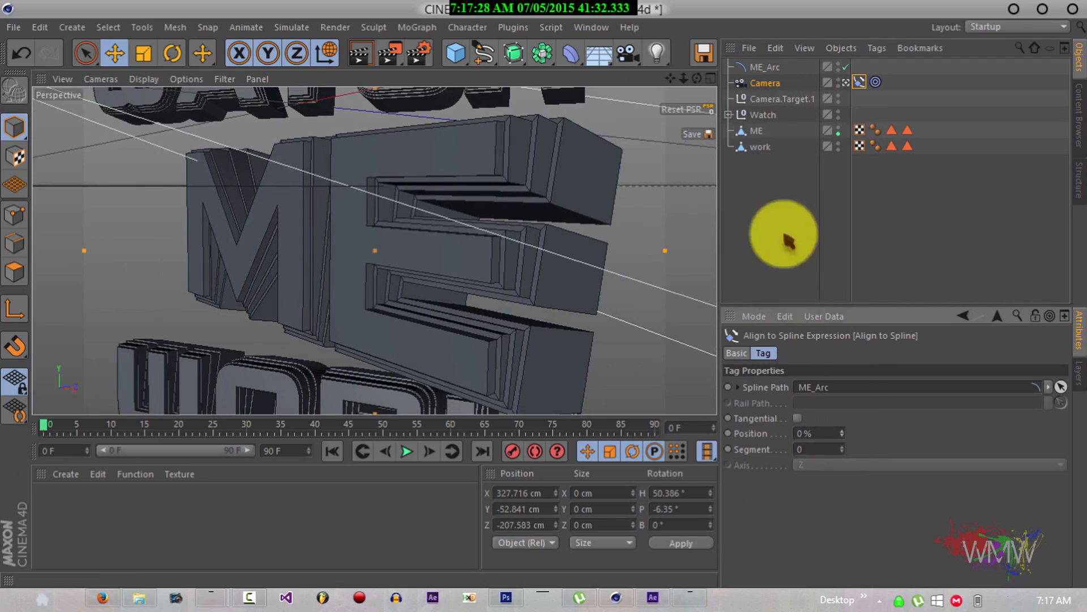
Move the ME object directly below Camera.Target.1 and group ME_Arc, Camera, Camera.Target.1 and ME under one null.
click(754, 132)
drag(756, 108, 758, 109)
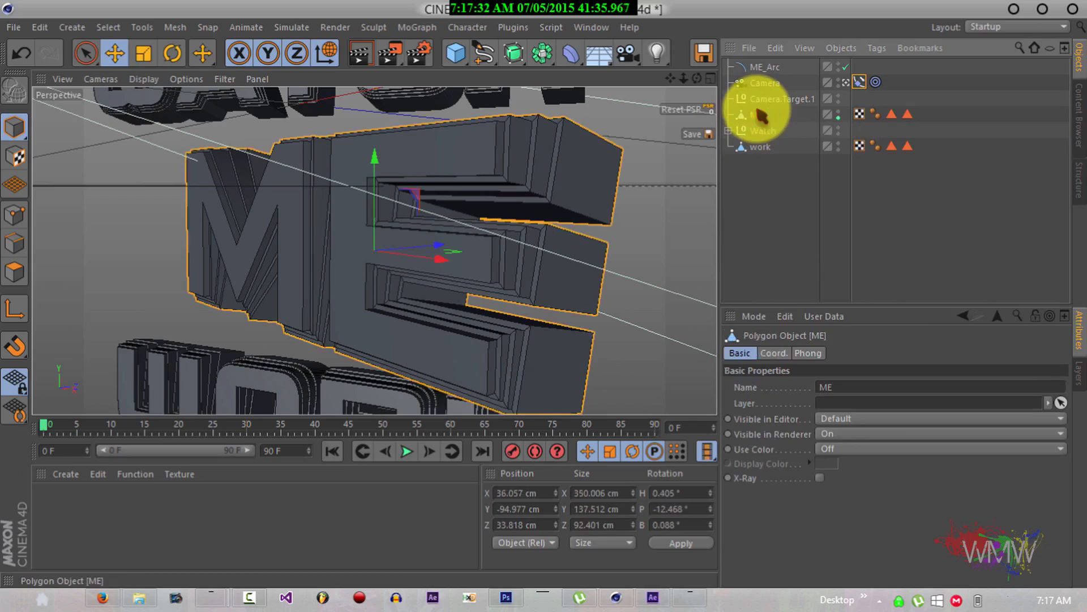
shift+click(757, 68)
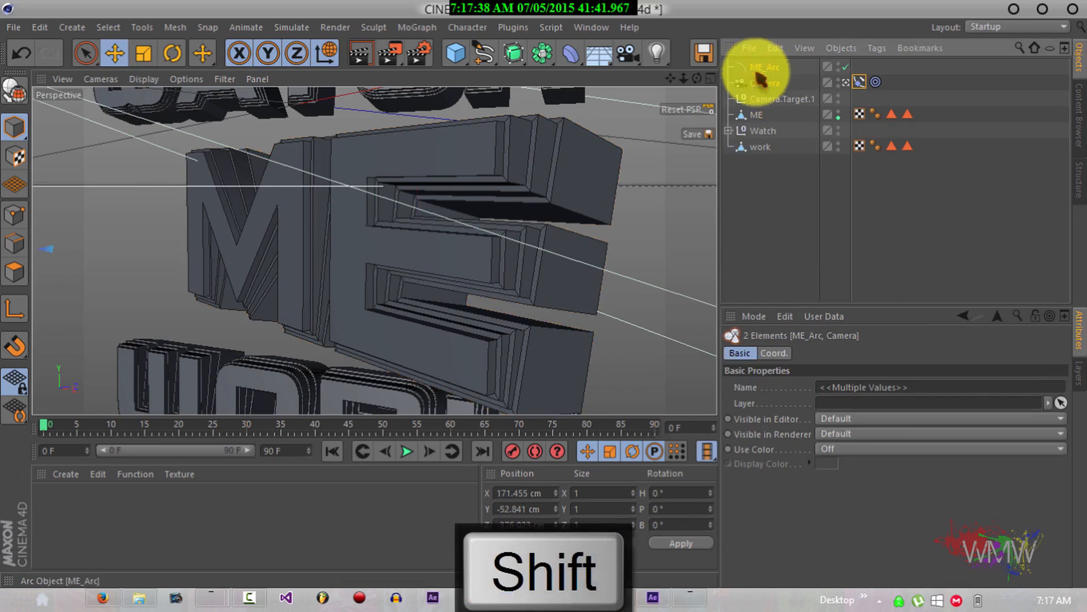
shift+click(759, 116)
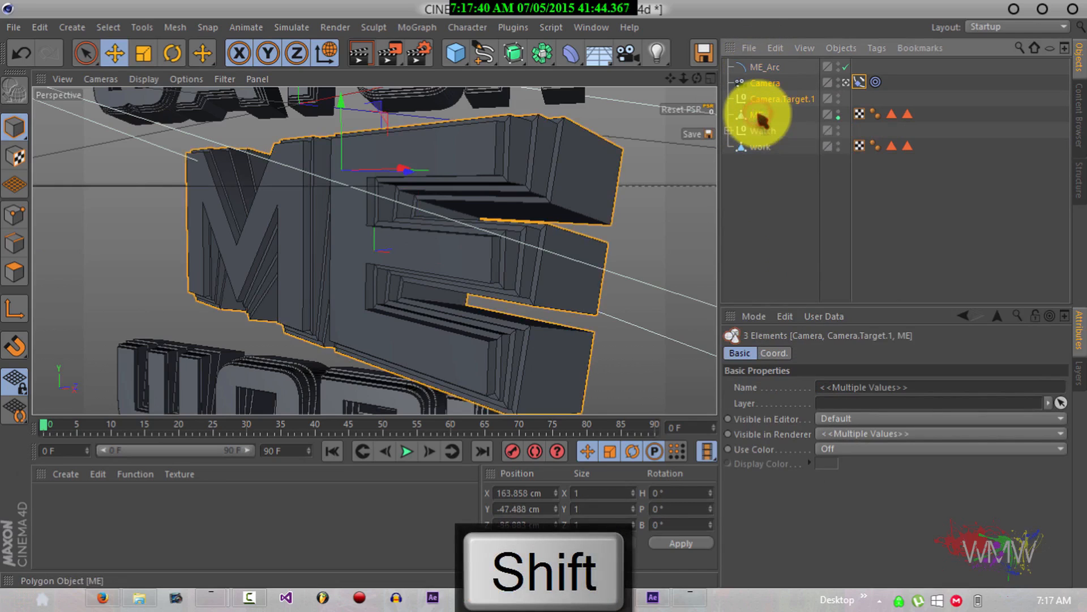
click(753, 71)
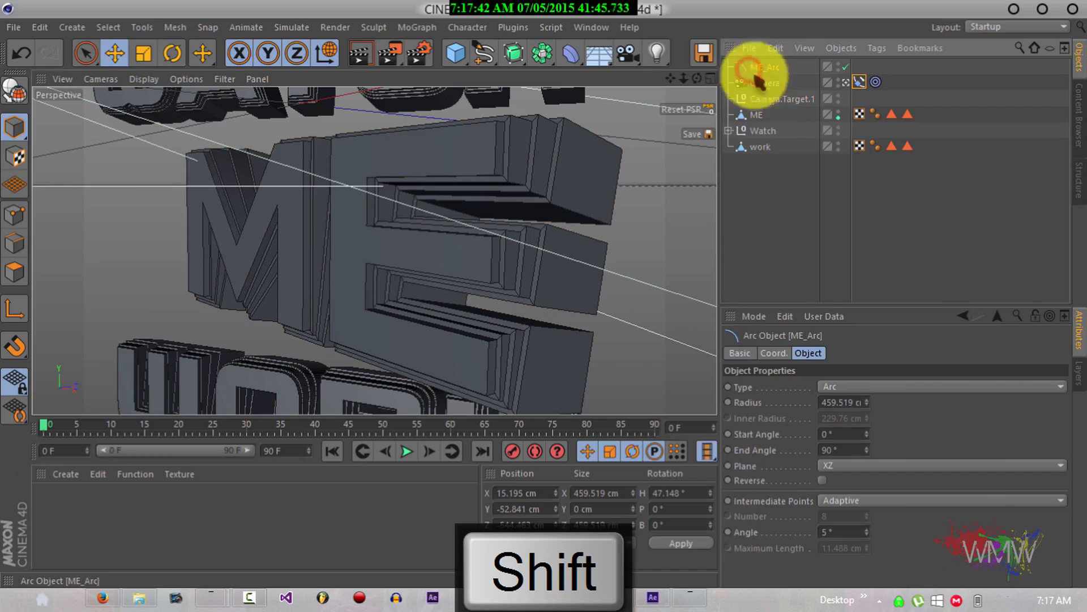
shift+click(759, 116)
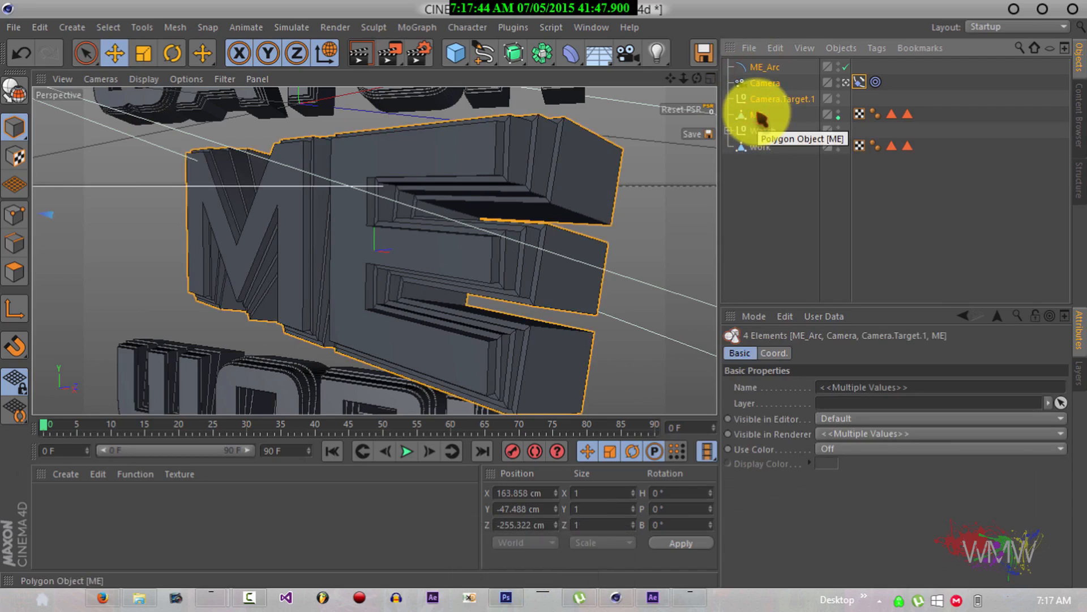
key(alt+g)
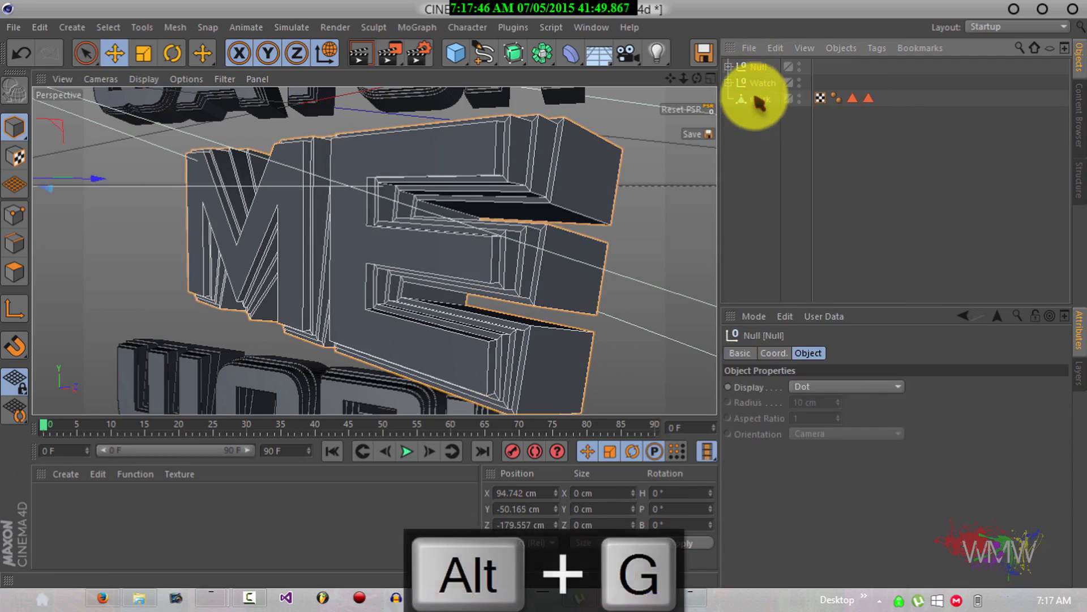
Rename the new null as ME and reorder the object list to work, Watch, ME.
double_click(755, 67)
text(M)
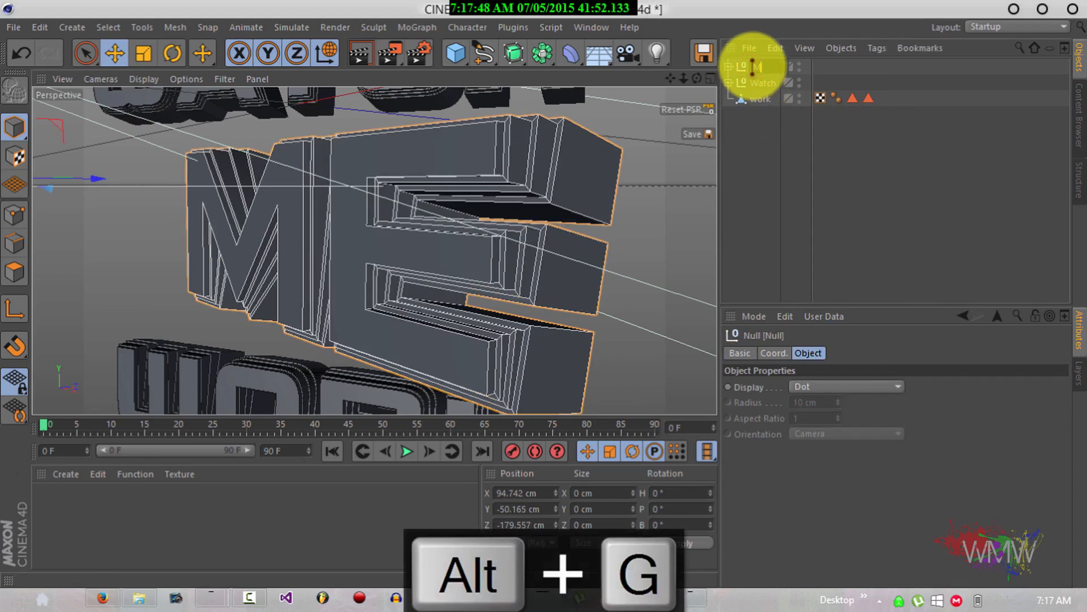
text(e)
key(Return)
drag(754, 66, 757, 84)
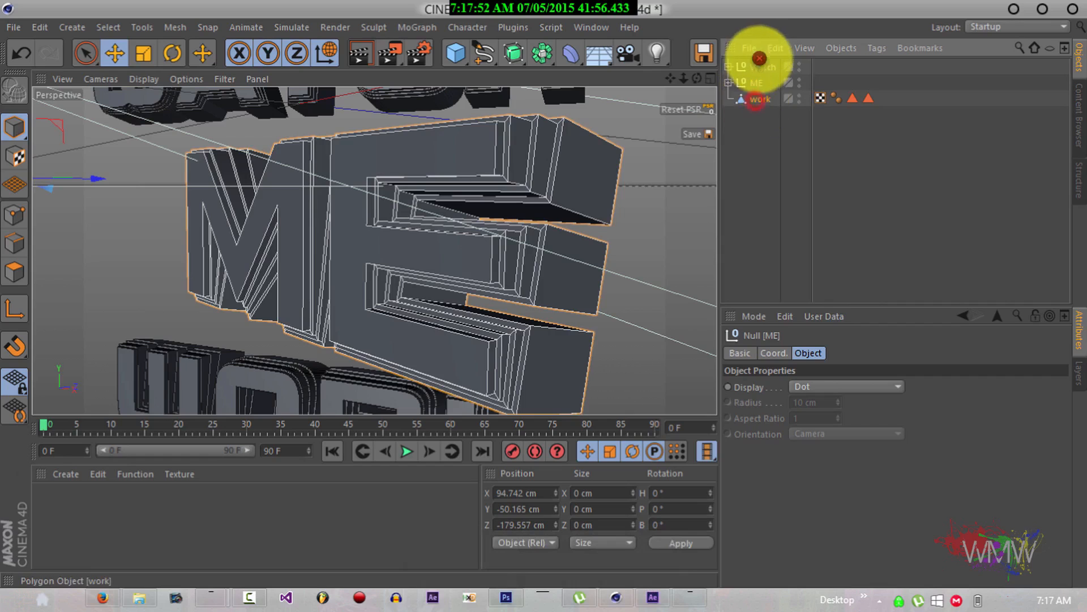
drag(768, 68, 765, 64)
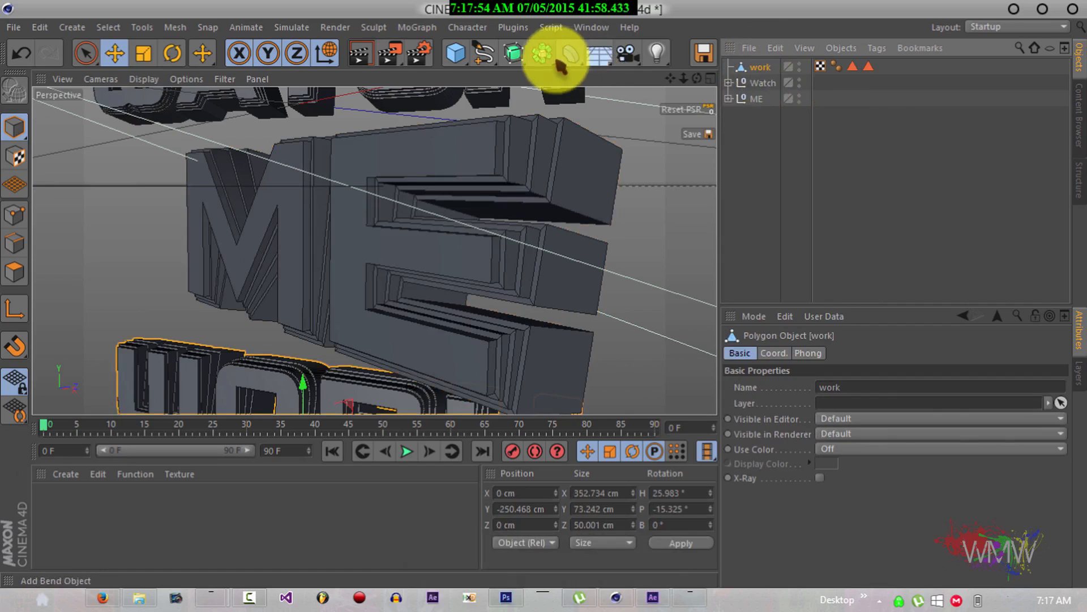
Stop looking through the ME group's camera and frame the WORK text in the shaded perspective view.
click(630, 55)
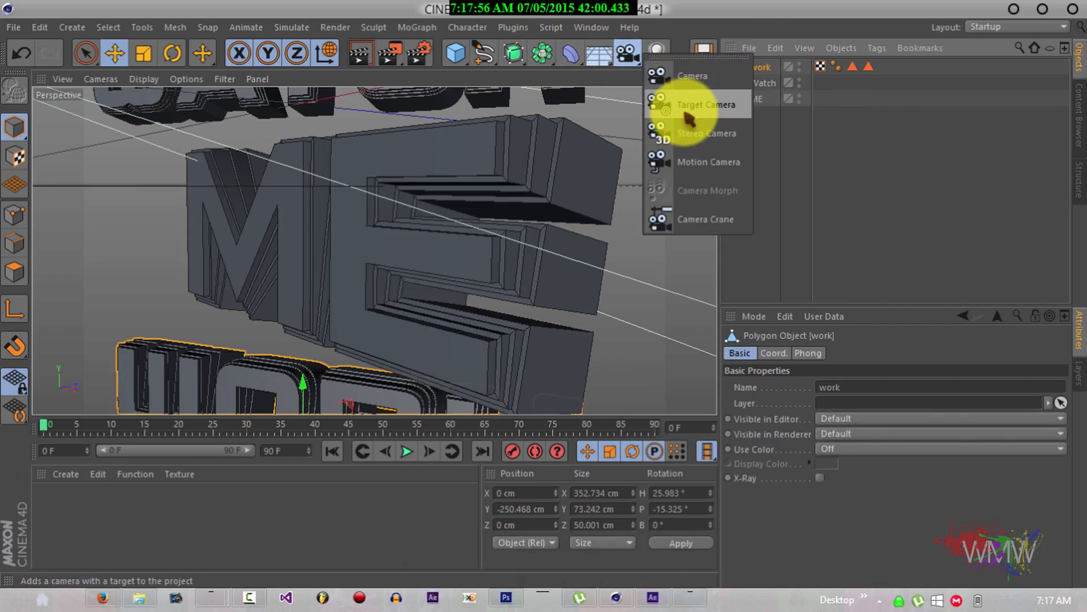
click(827, 191)
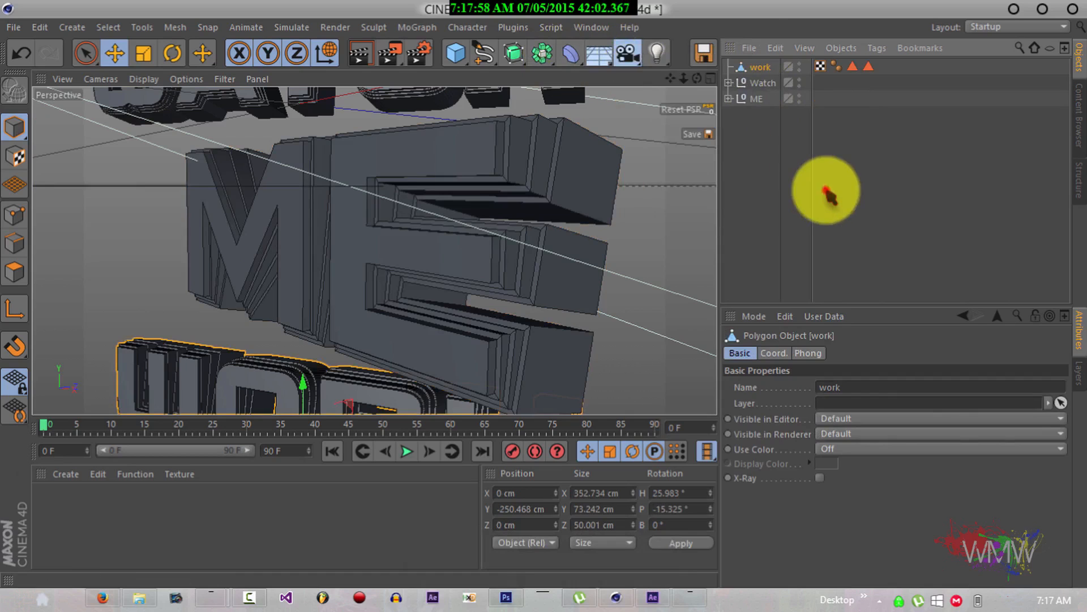
click(672, 78)
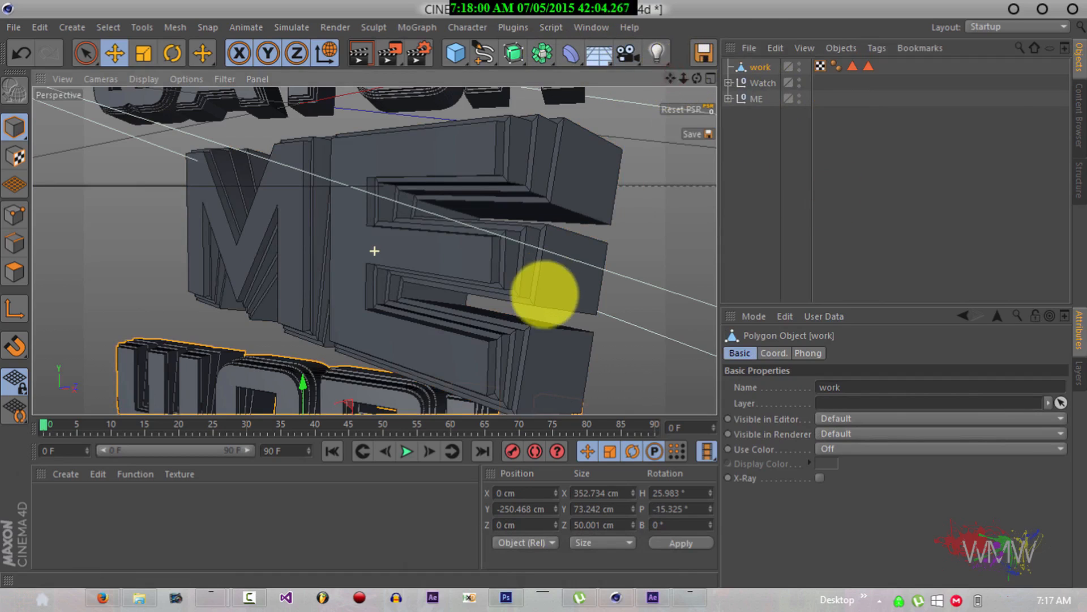
click(730, 98)
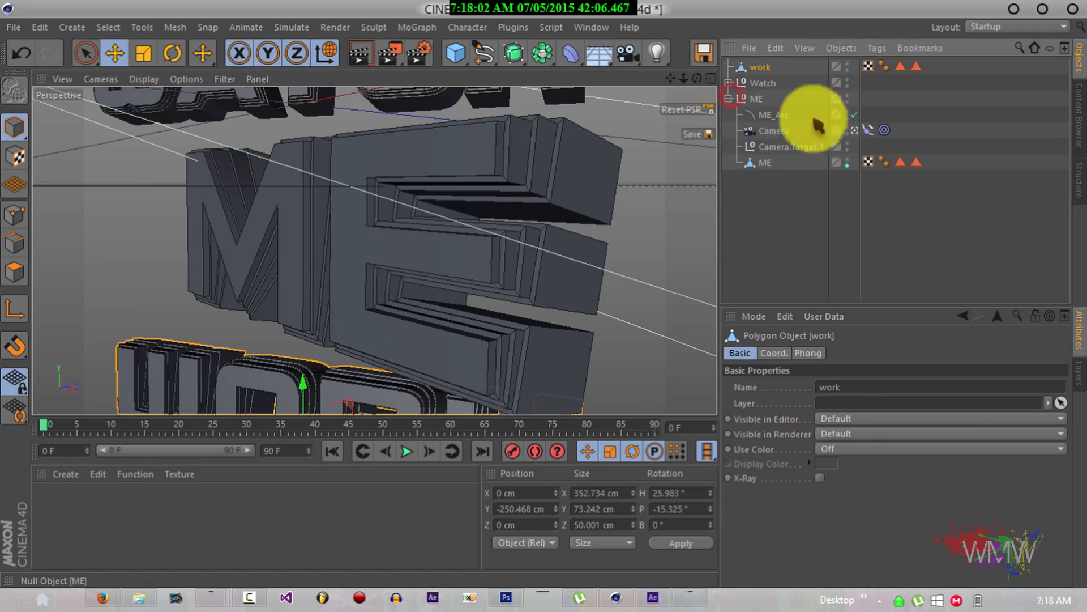
click(855, 130)
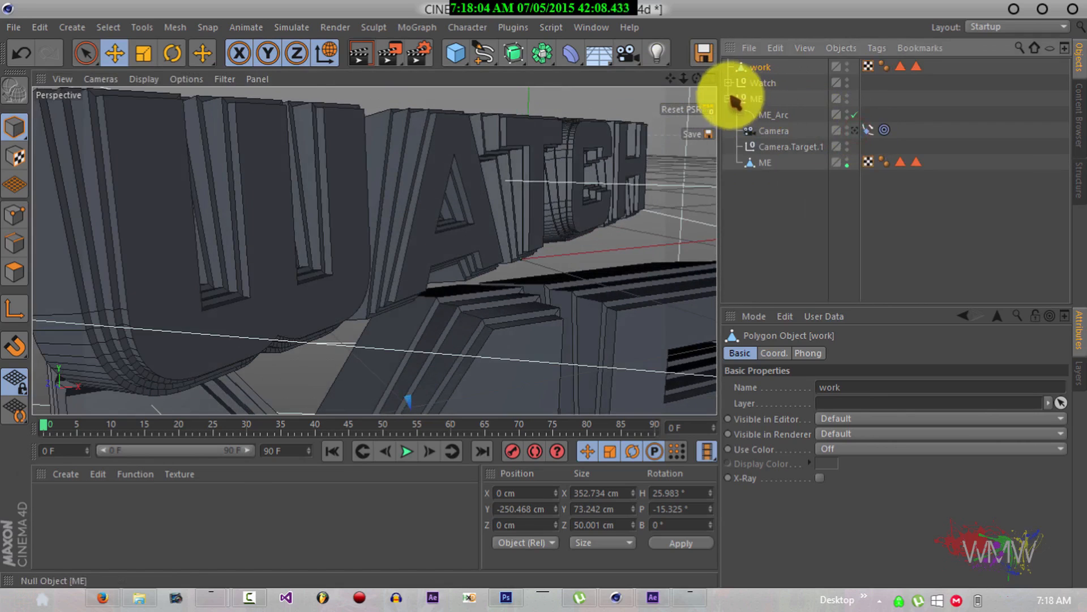
click(730, 98)
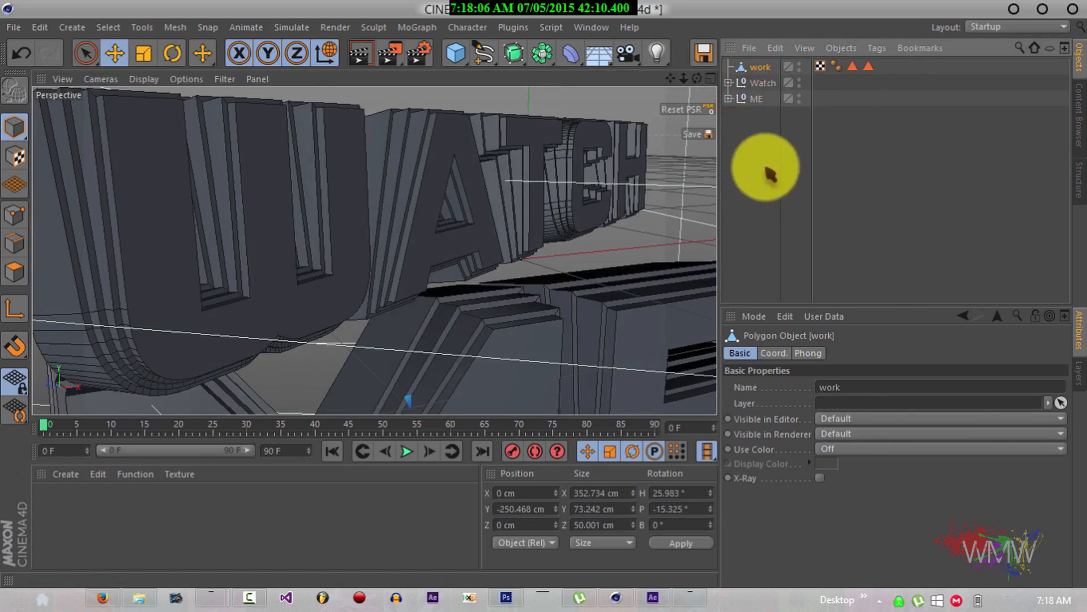
drag(669, 78, 545, 294)
drag(668, 79, 544, 297)
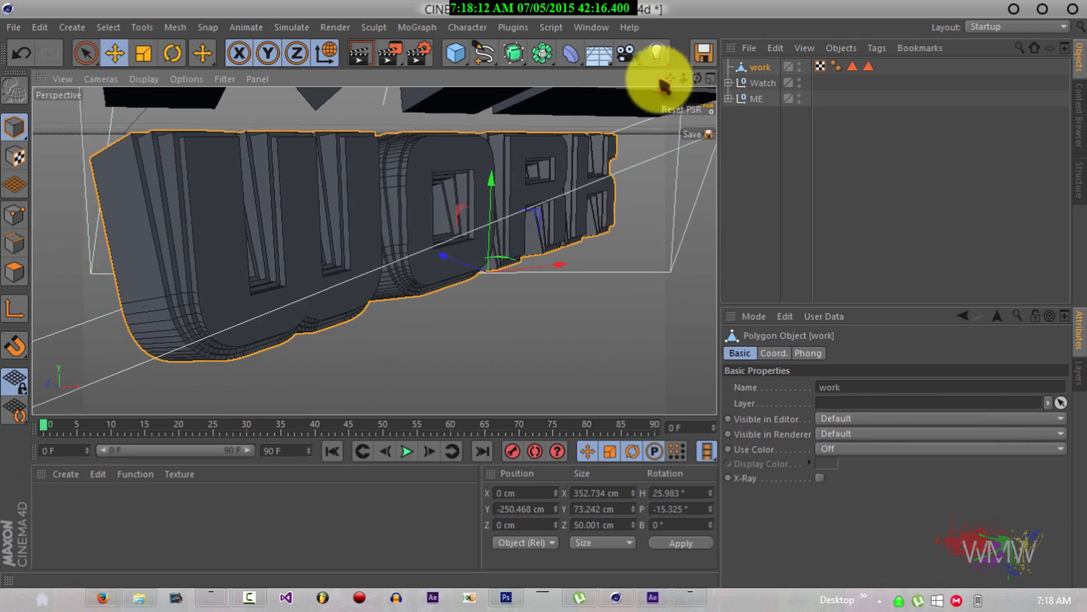
Add a target camera for the WORK text, look through it briefly, and return to the default view.
click(633, 57)
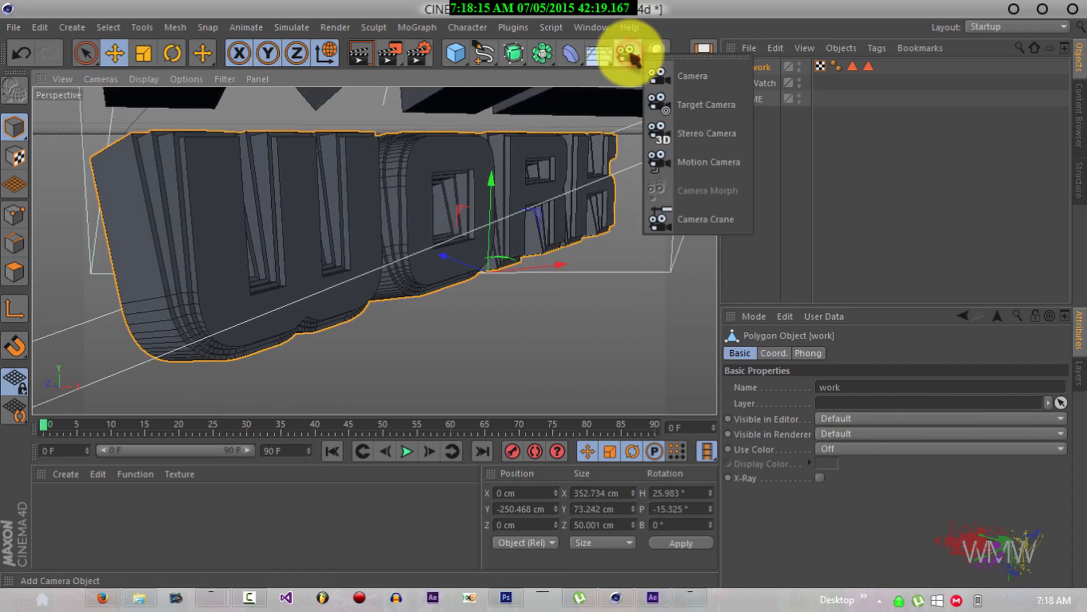
click(699, 105)
click(848, 67)
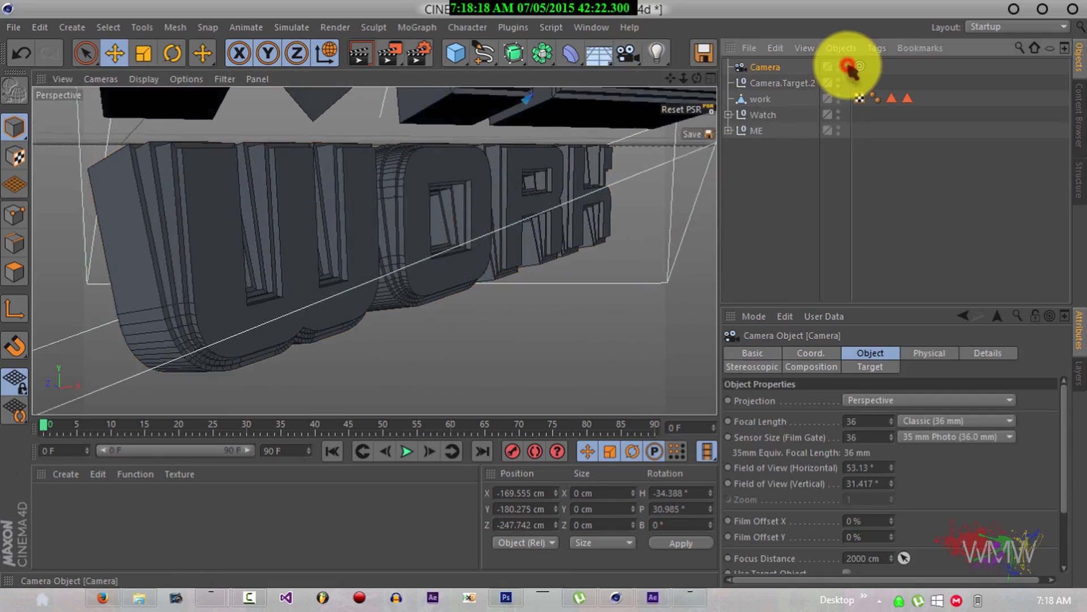
click(849, 67)
click(849, 66)
click(848, 66)
click(848, 67)
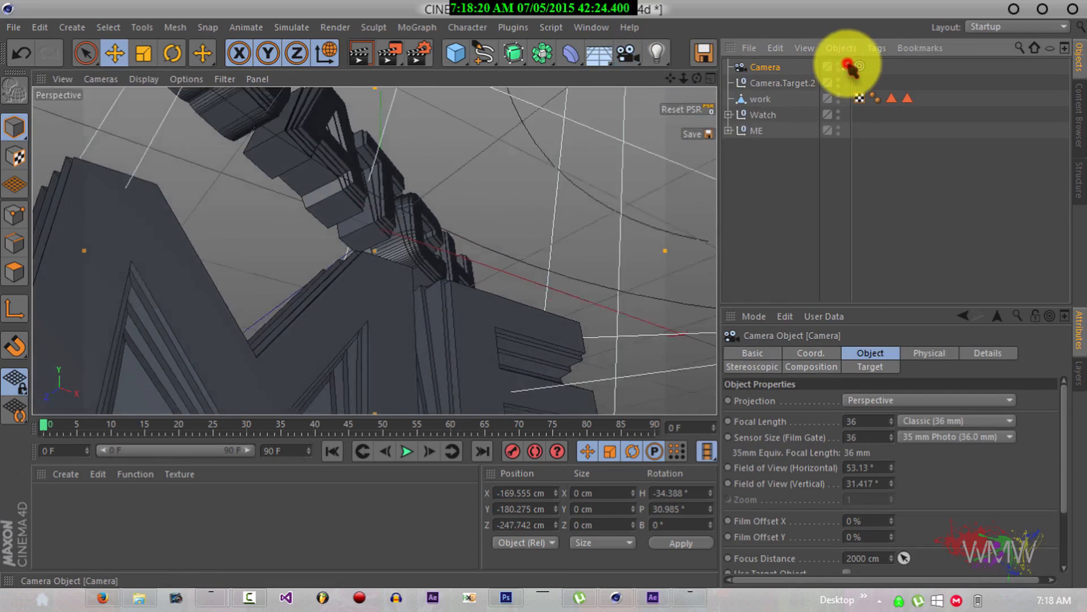
click(849, 67)
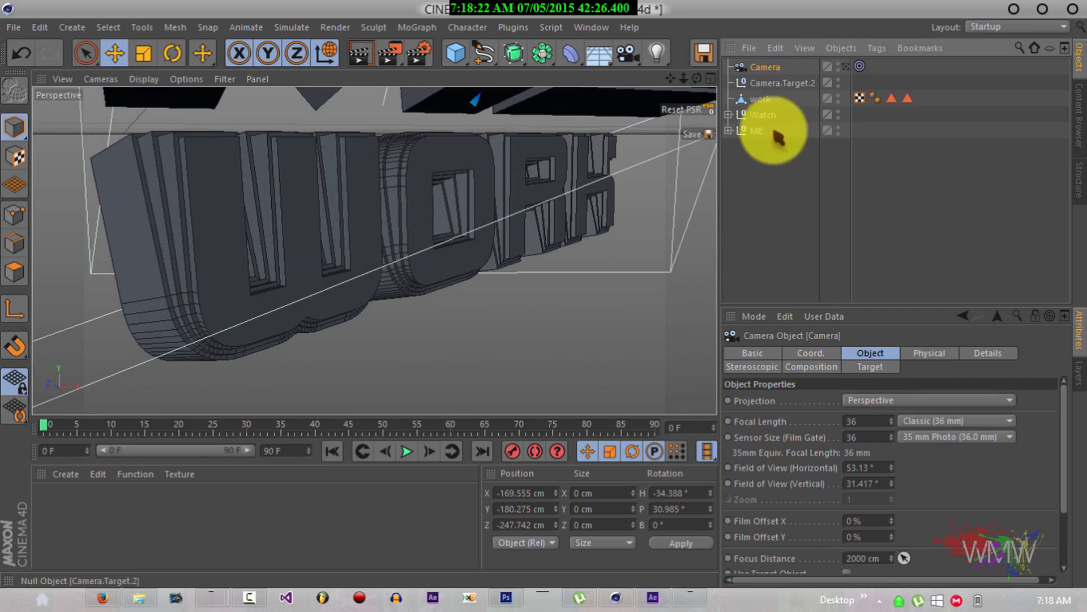
Set the work object as the Target Object of the new camera's Target tag.
click(860, 67)
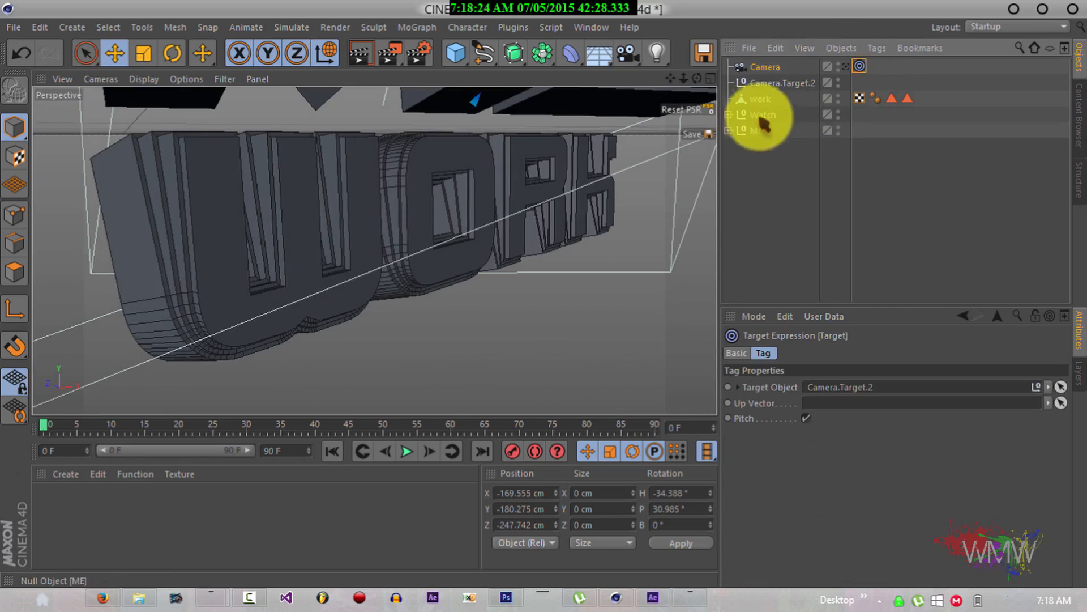
drag(758, 107, 846, 412)
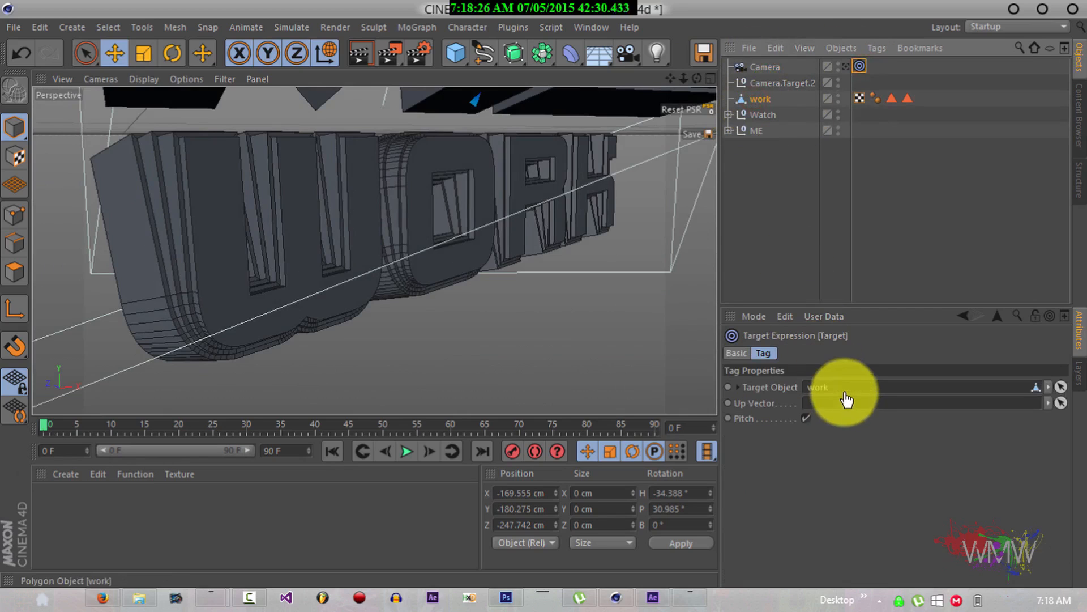
mouse_move(698, 79)
mouse_down()
mouse_move(546, 297)
mouse_move(532, 296)
mouse_move(538, 266)
mouse_move(539, 296)
mouse_move(697, 82)
mouse_up()
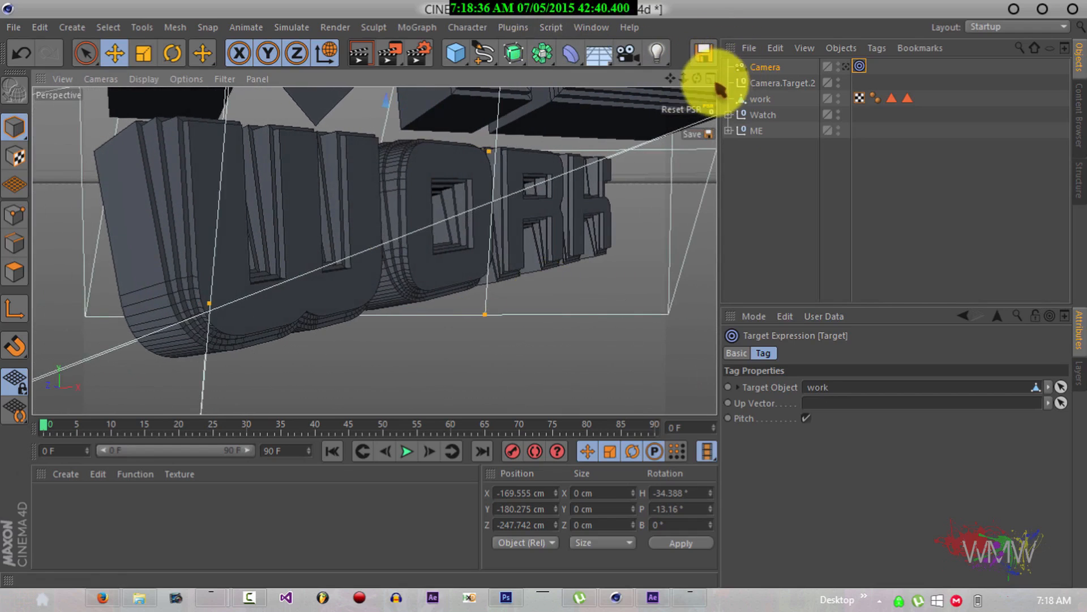
Maximize the wireframe perspective view and switch it to the Top projection.
click(711, 79)
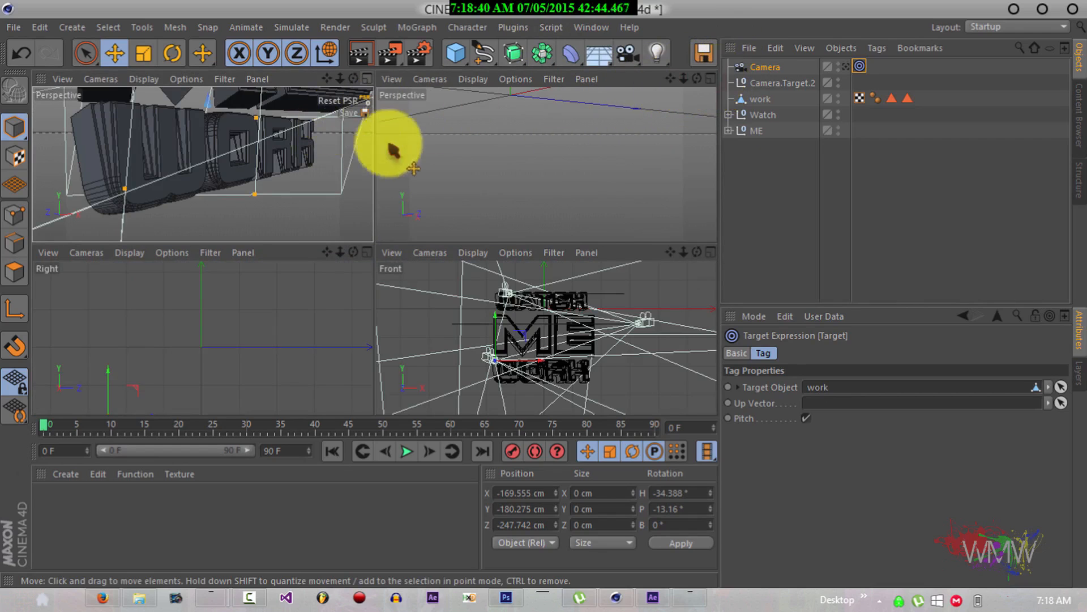
click(707, 81)
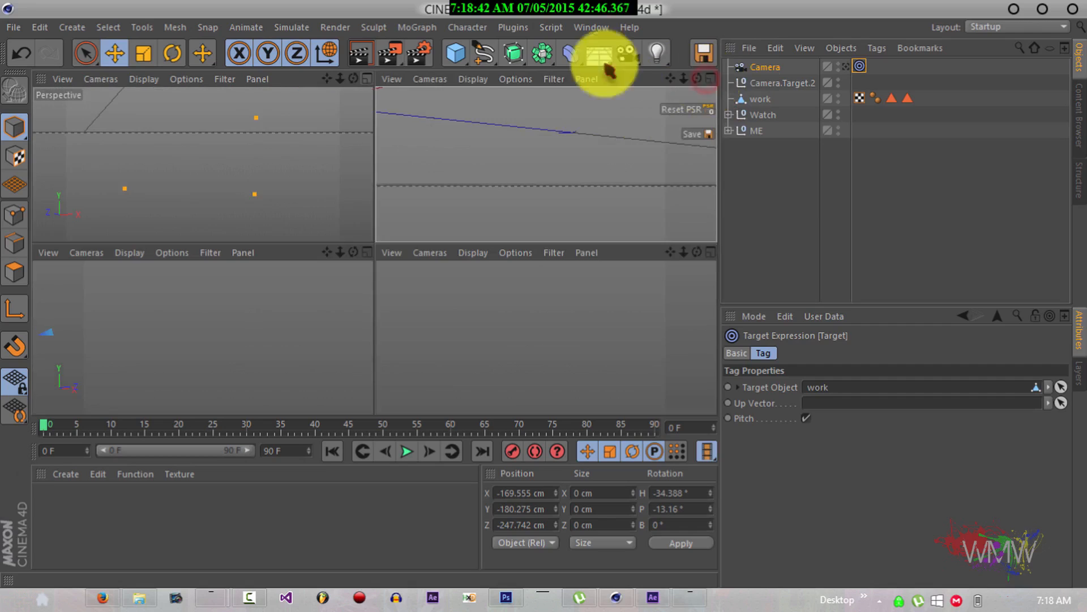
click(604, 138)
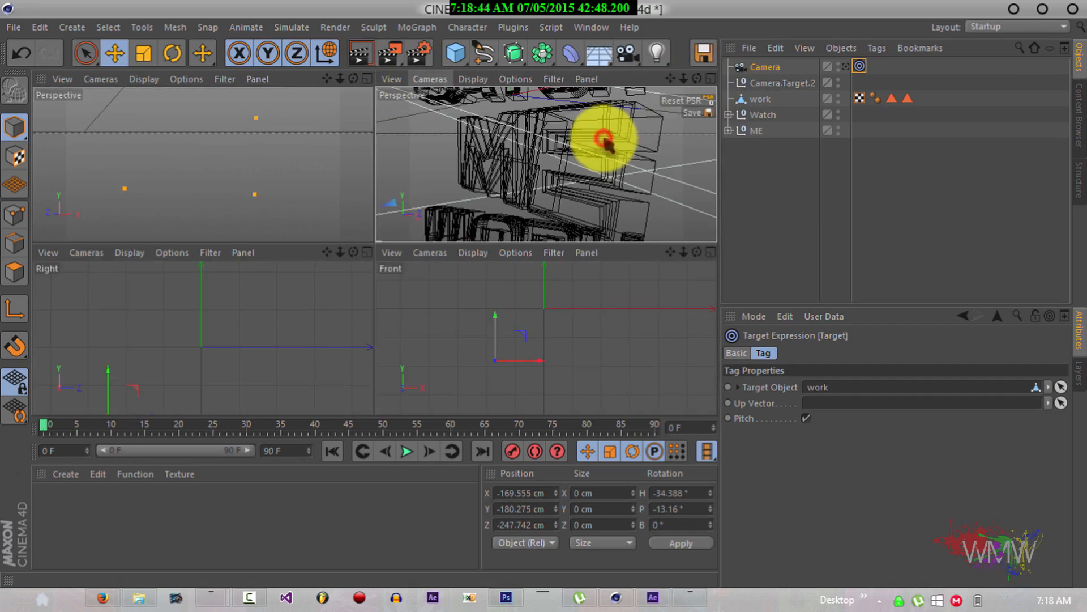
click(706, 83)
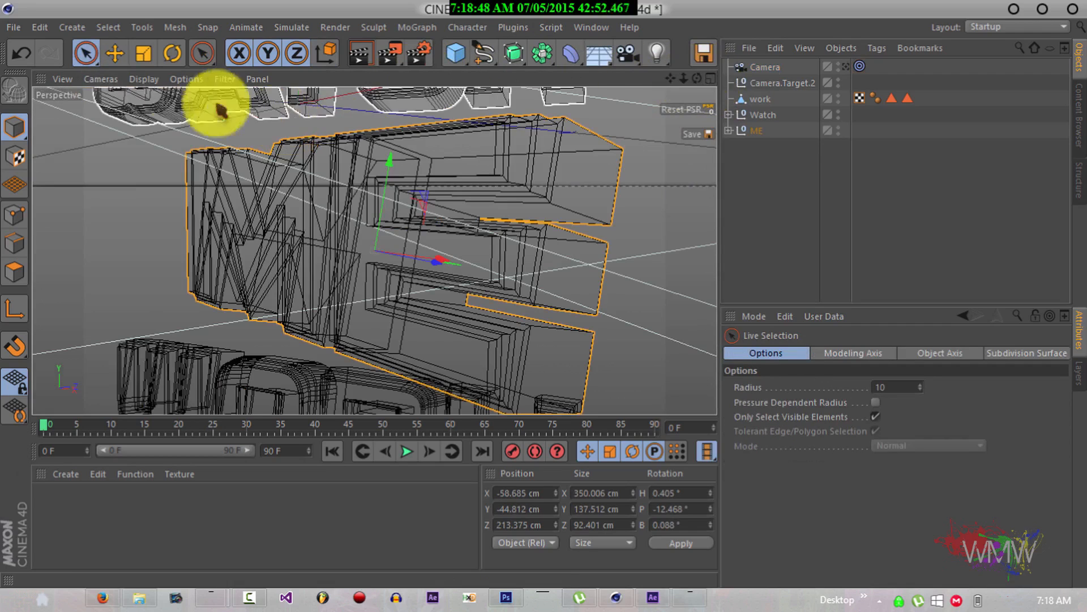
click(103, 80)
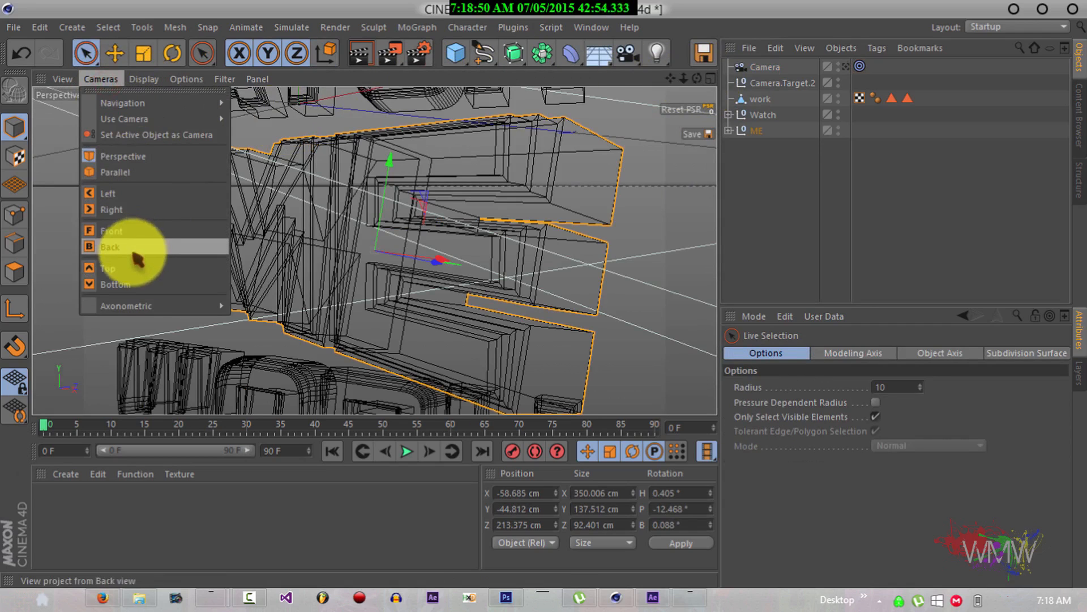
click(118, 273)
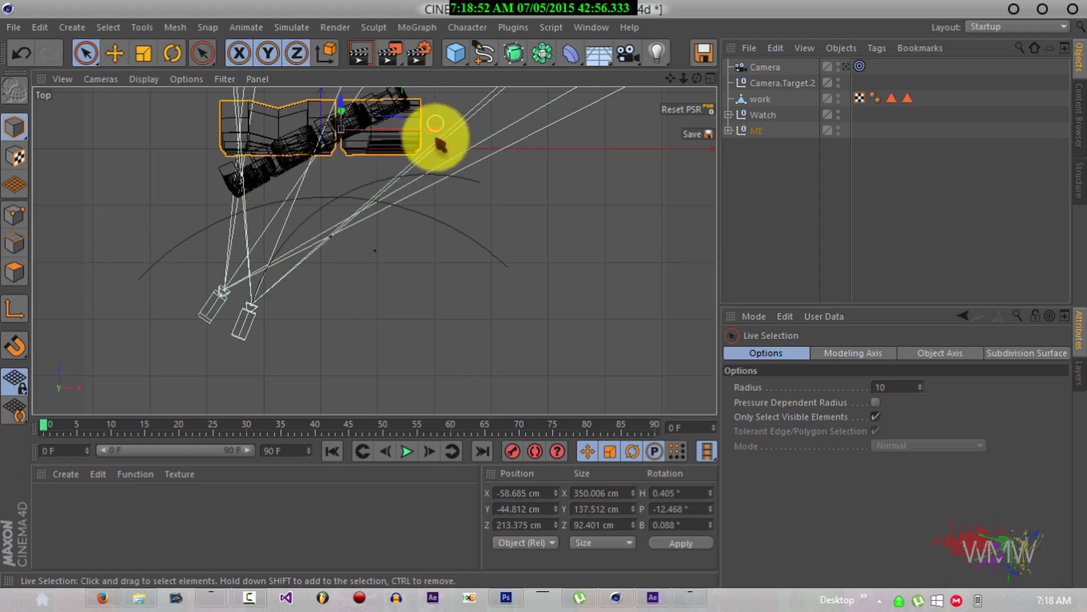
Add an Arc spline and move it along Z to about -283 cm, in front of the WORK text.
click(486, 54)
click(521, 126)
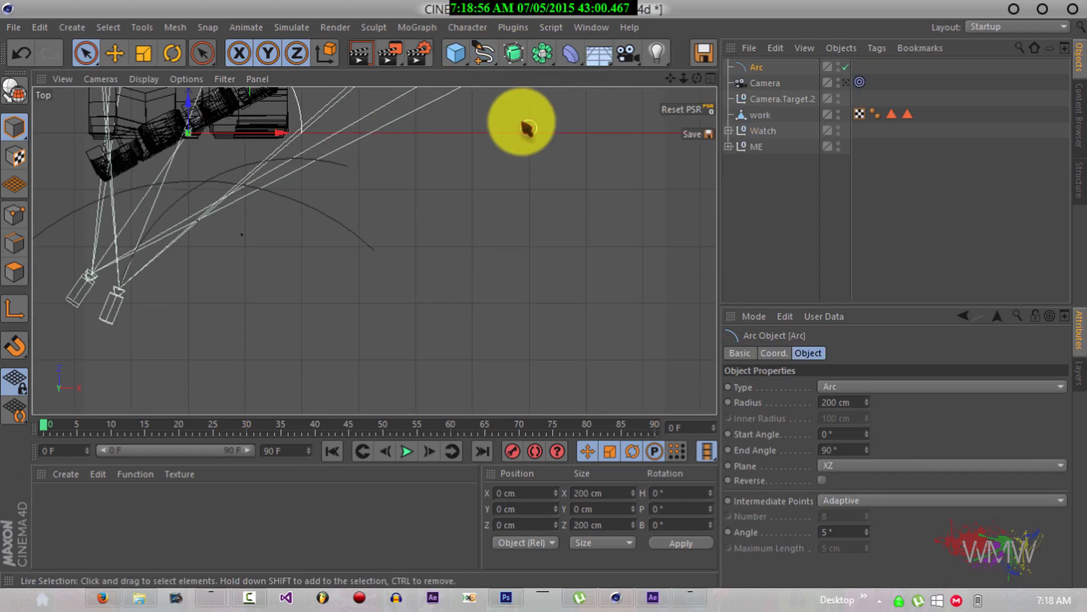
drag(685, 79, 544, 306)
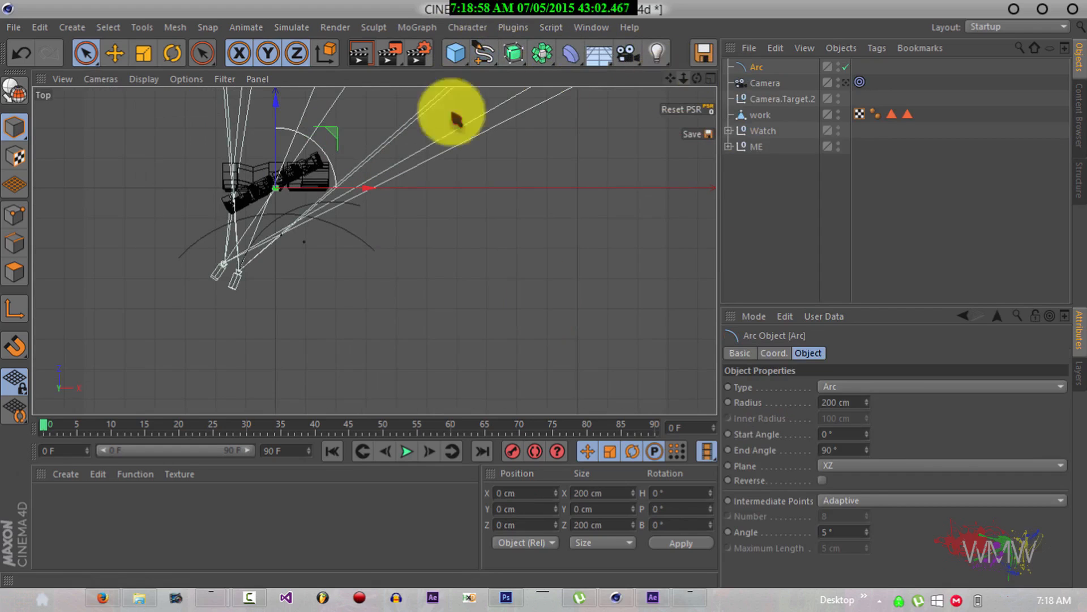
drag(275, 105, 273, 192)
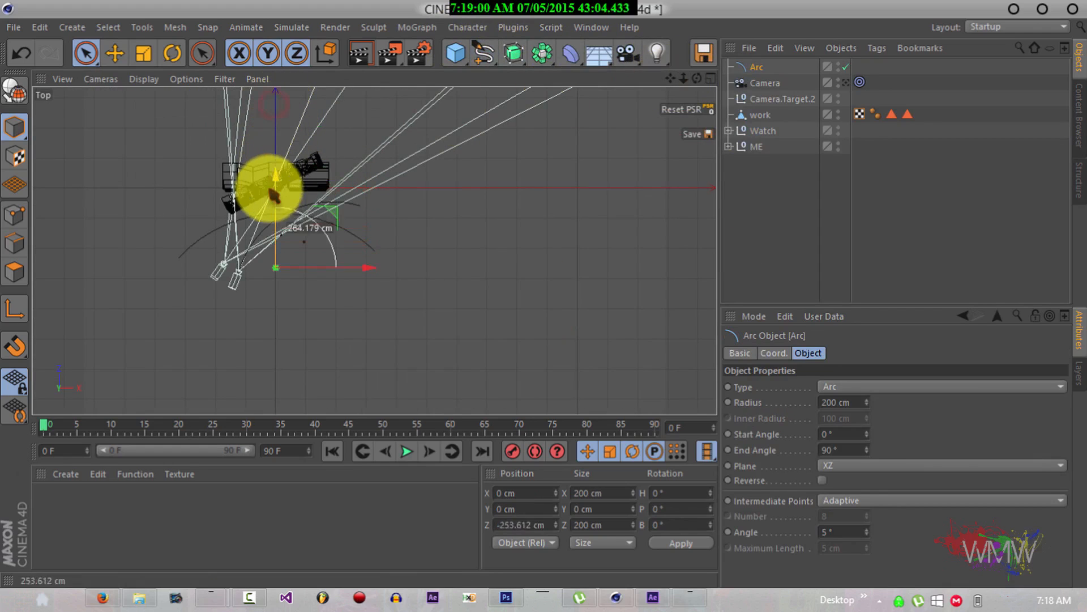
Hide the Watch and ME groups in the editor and rotate the new arc to a heading of about 75°.
click(840, 129)
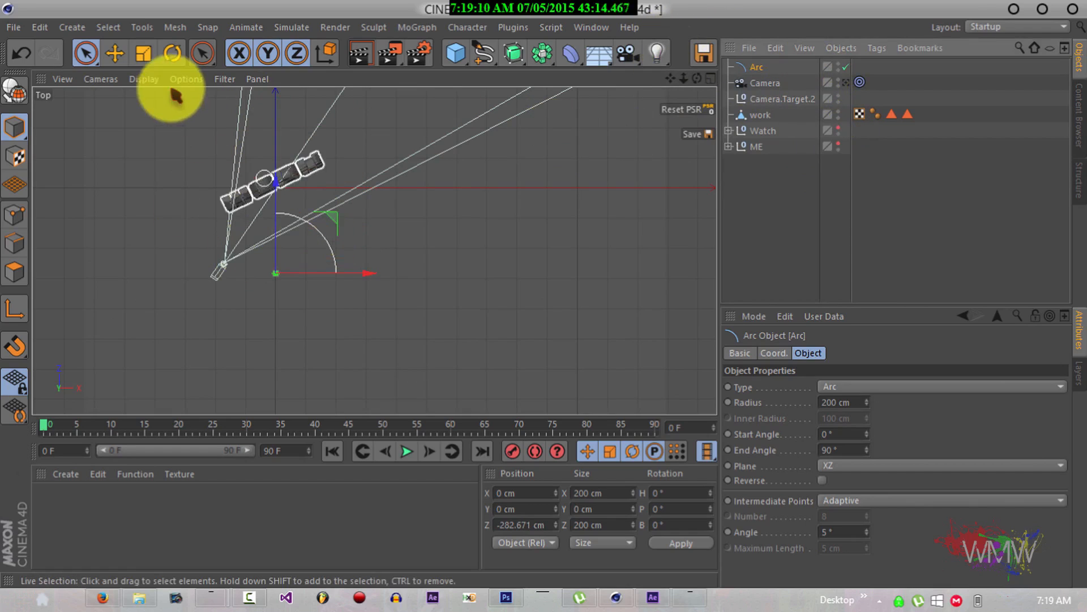
click(142, 53)
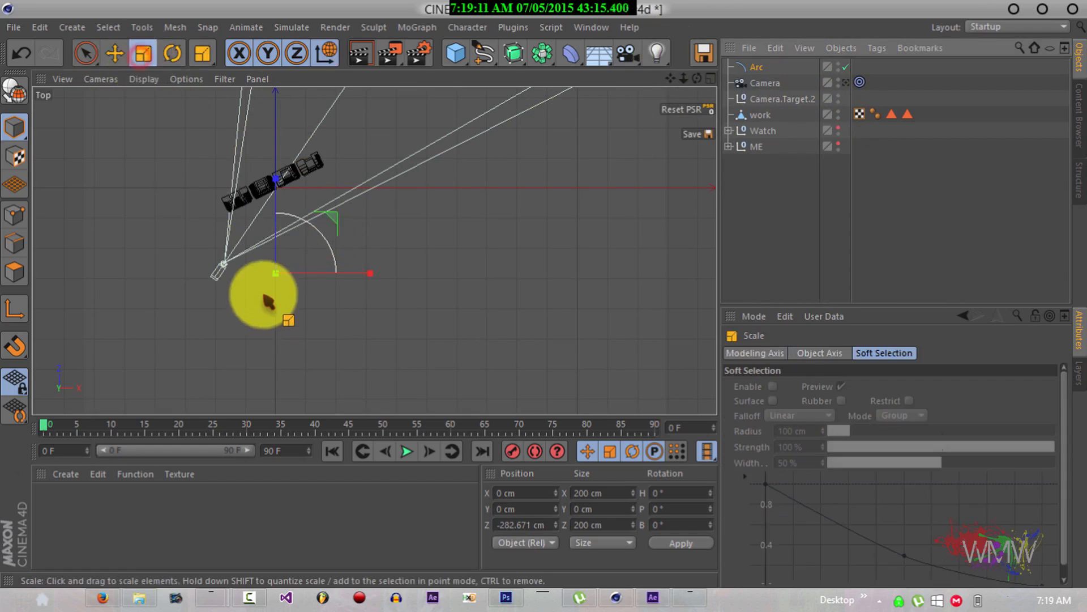
click(170, 57)
drag(233, 232, 212, 305)
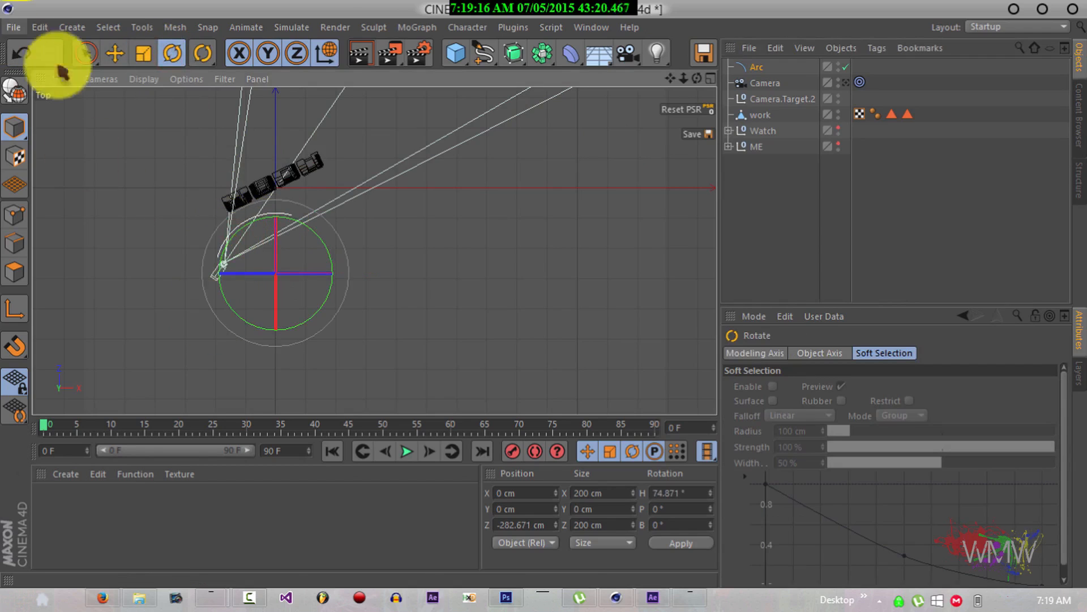
Open the Interface preferences, review the Show Shortcuts in Menu option with it left enabled, and close the preferences.
key(e)
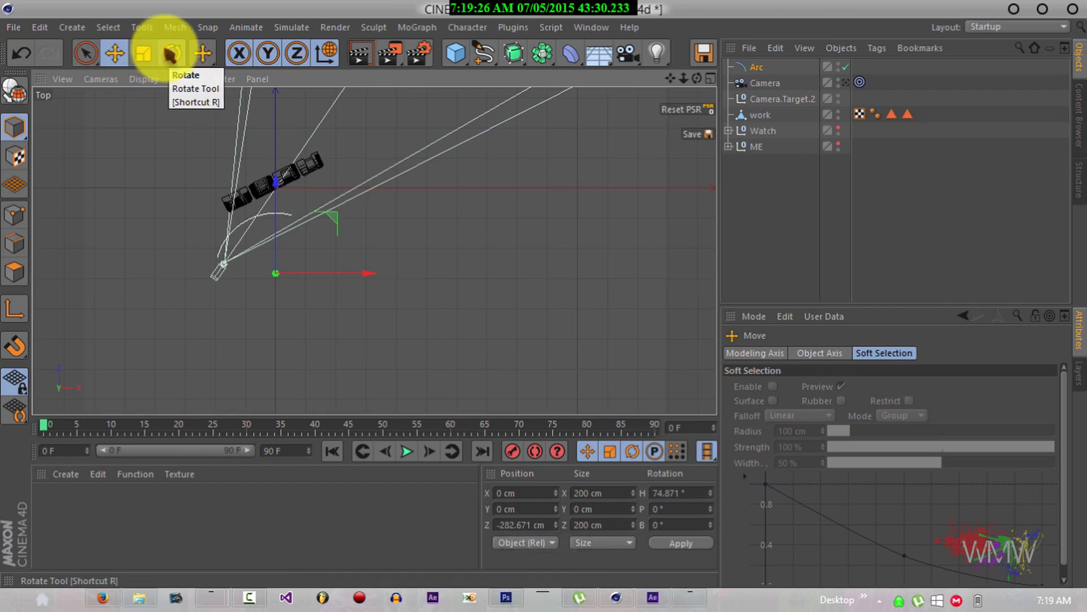
click(36, 27)
click(109, 283)
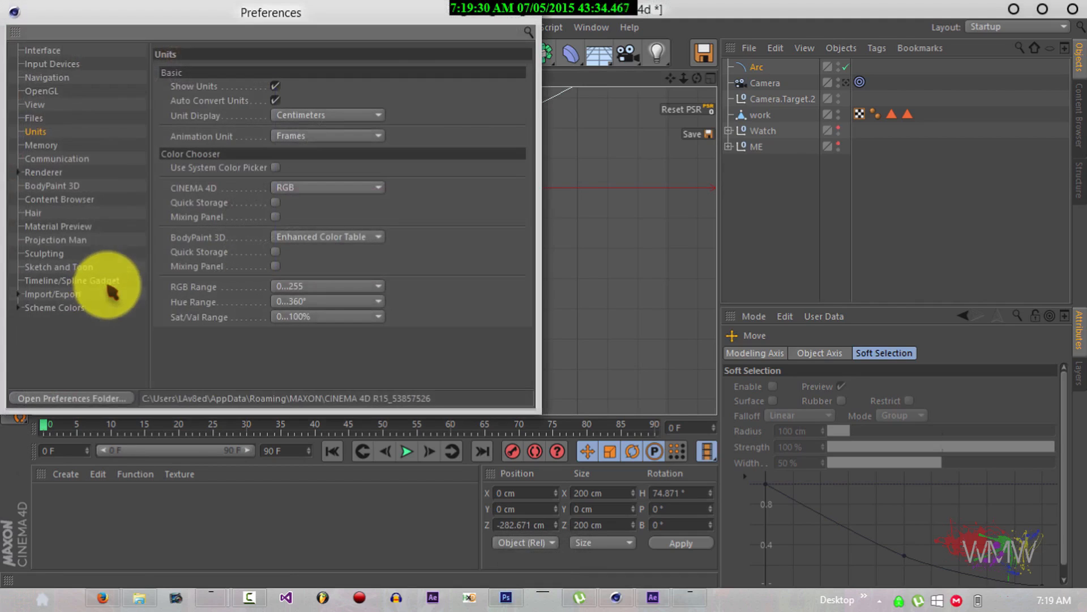
click(40, 51)
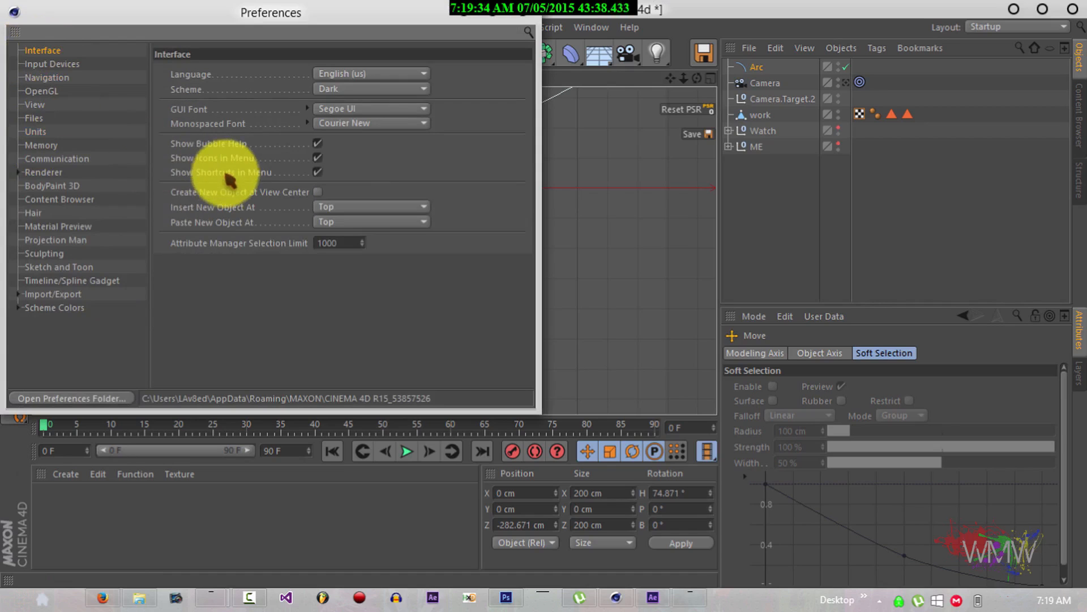
click(318, 172)
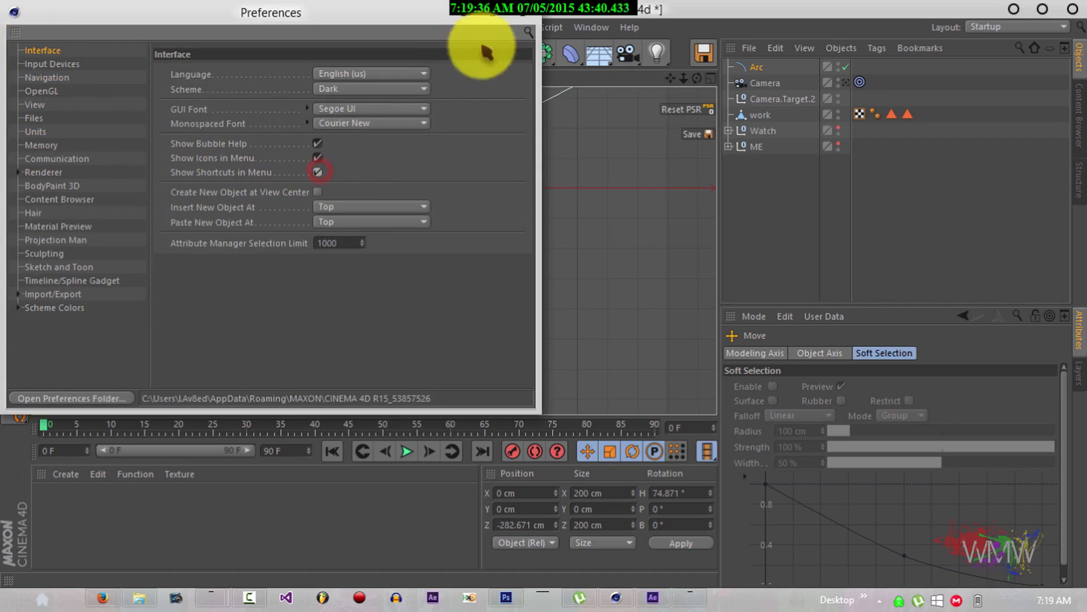
click(528, 13)
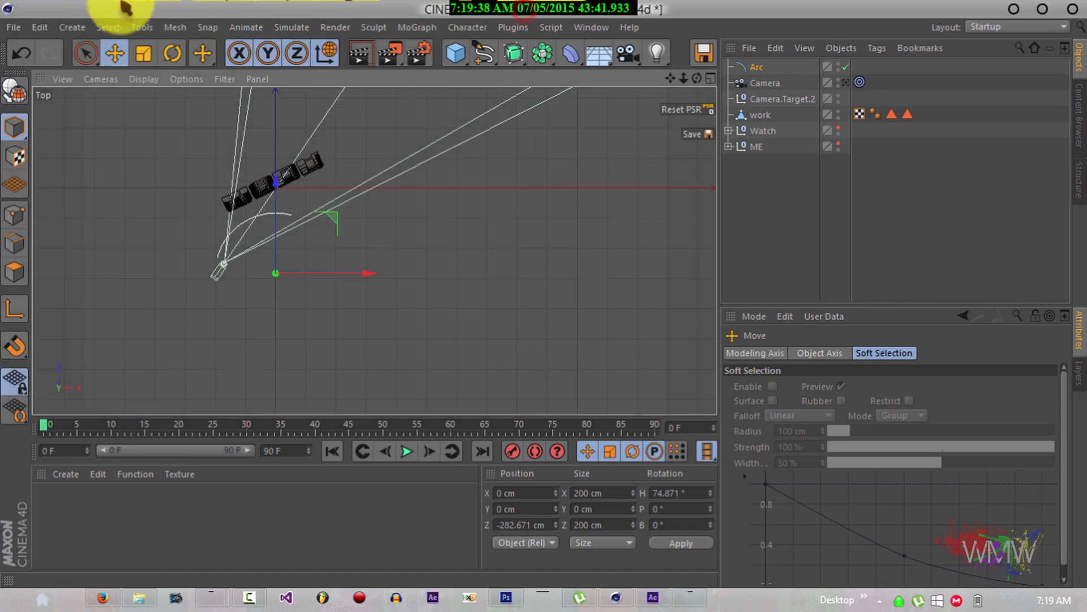
Examine the shortcuts assigned to the selection tools and to Move, Scale and Rotate.
click(69, 27)
mouse_move(107, 28)
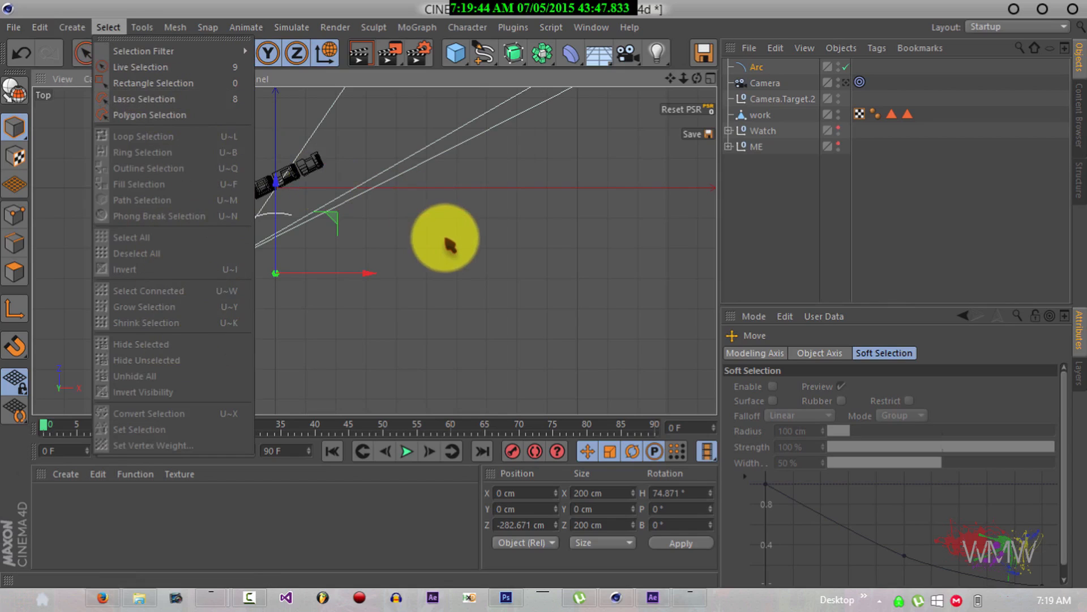
mouse_move(142, 27)
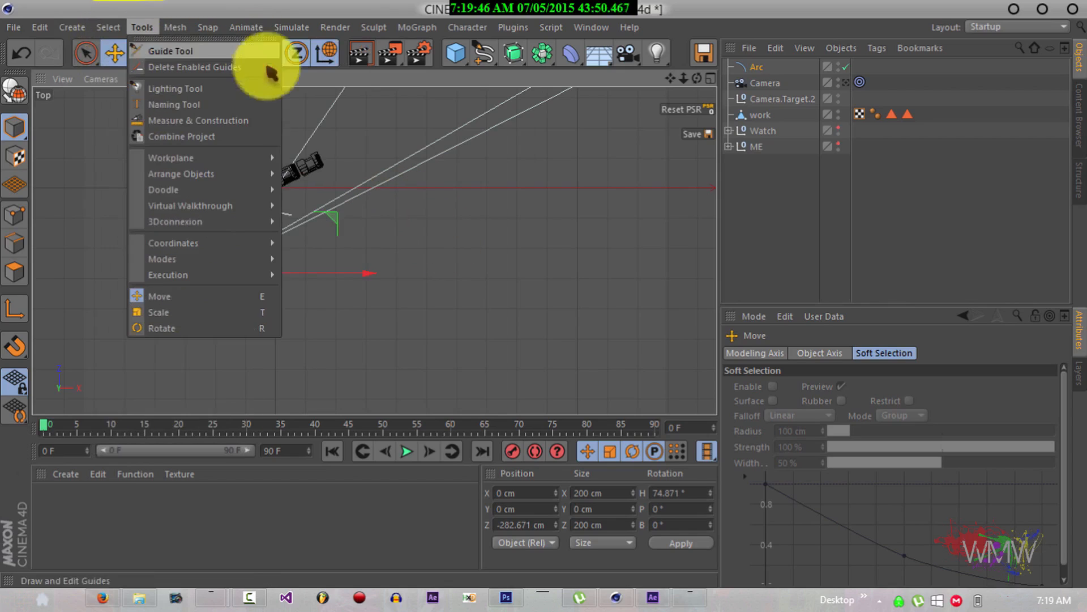
click(435, 329)
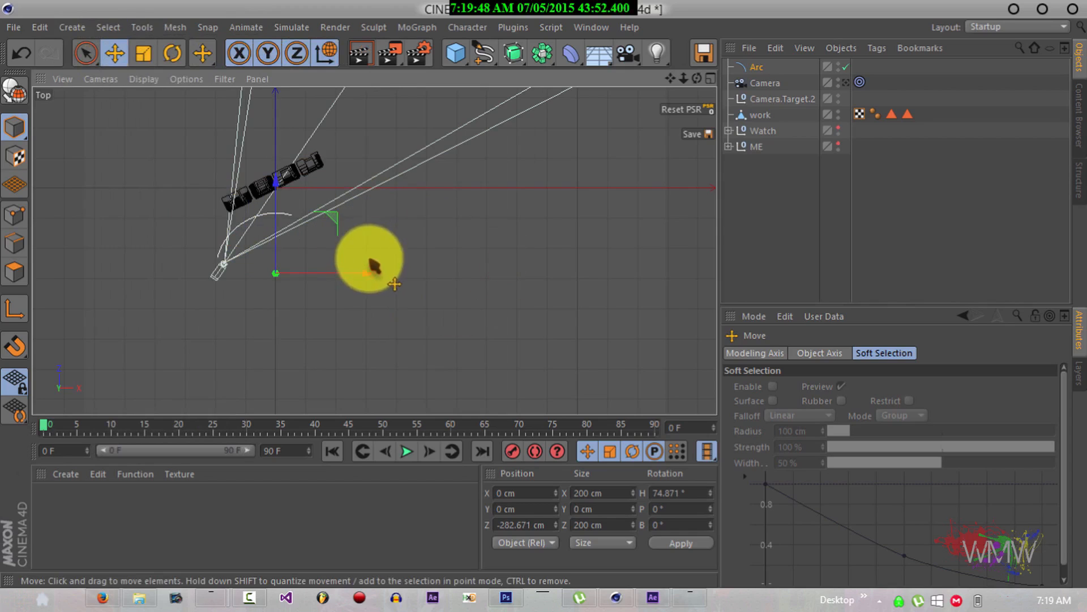
Move the new arc along X to about 161 cm and scale it to a radius of about 300 cm.
drag(368, 274, 399, 273)
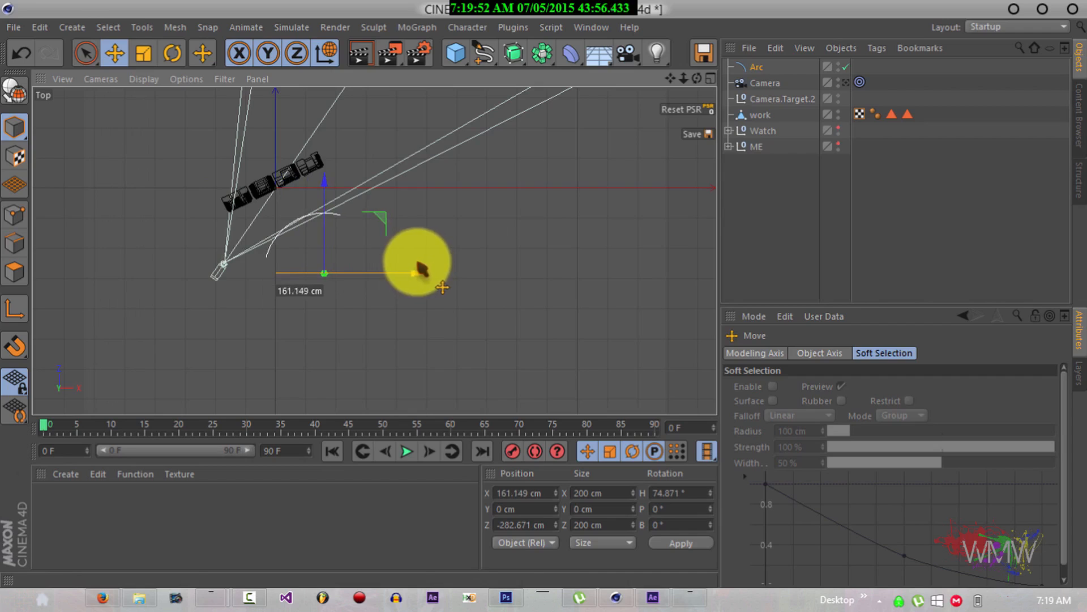
drag(420, 265, 420, 266)
click(146, 54)
drag(473, 213, 545, 295)
Rotate the arc to a heading of about 72° and move it to about X 170 cm, Z -314 cm in front of WORK.
click(113, 54)
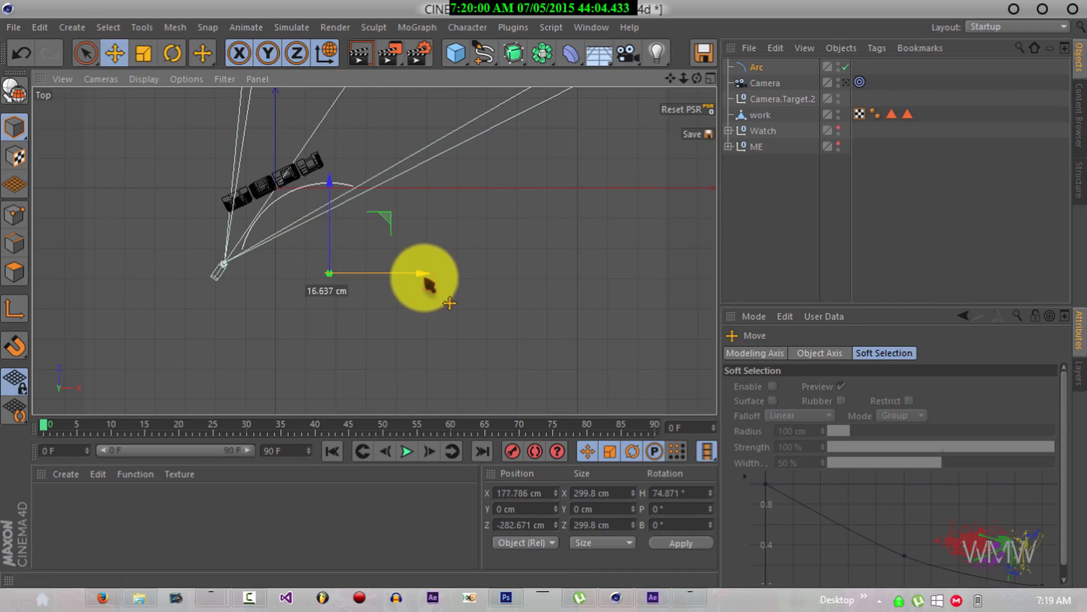
drag(429, 283, 429, 283)
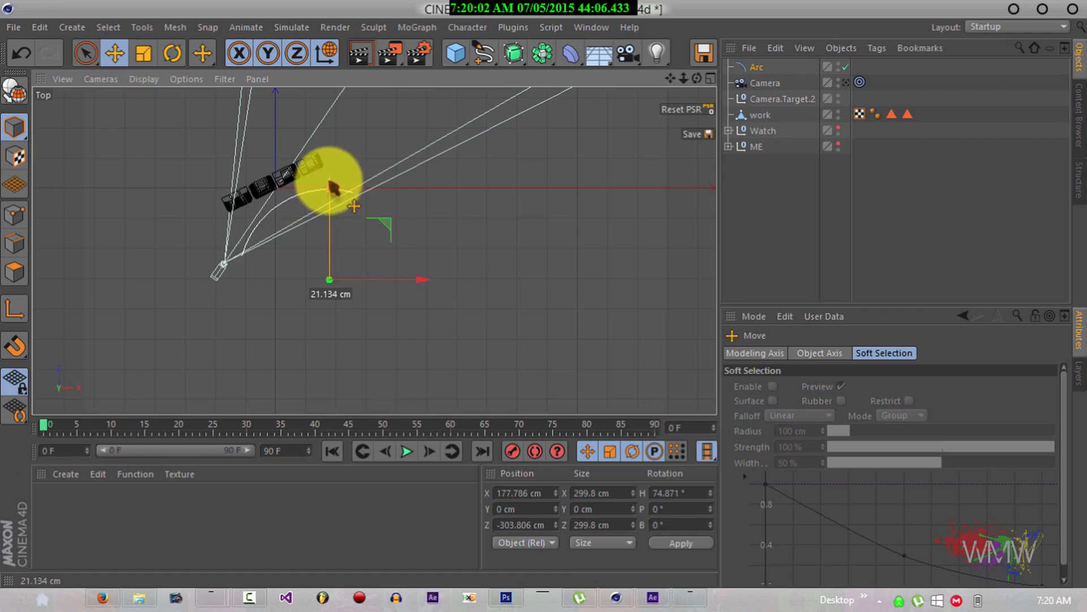
drag(331, 181, 330, 181)
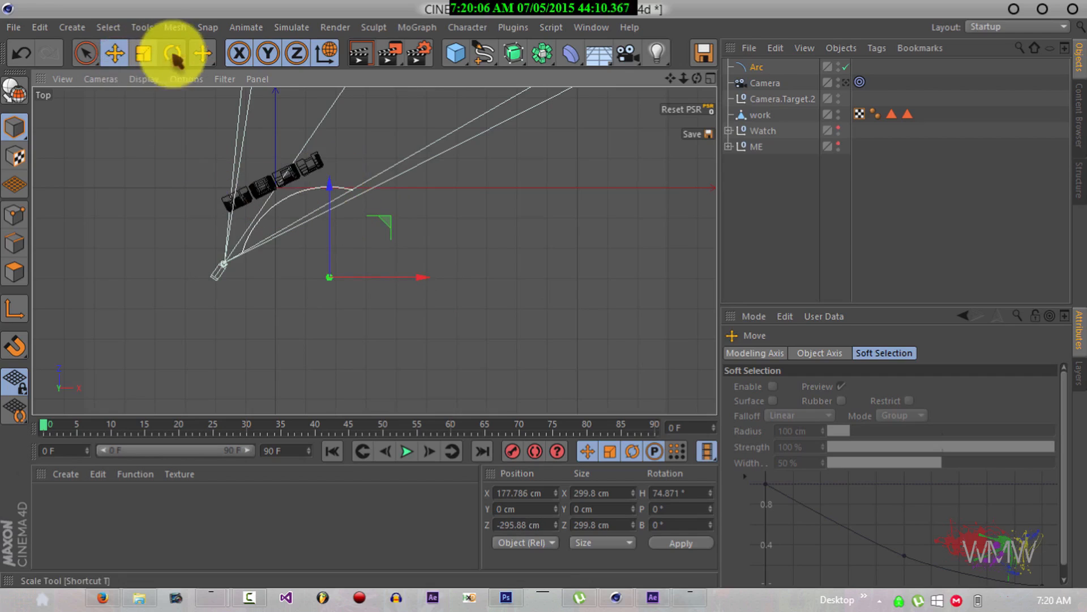
key(r)
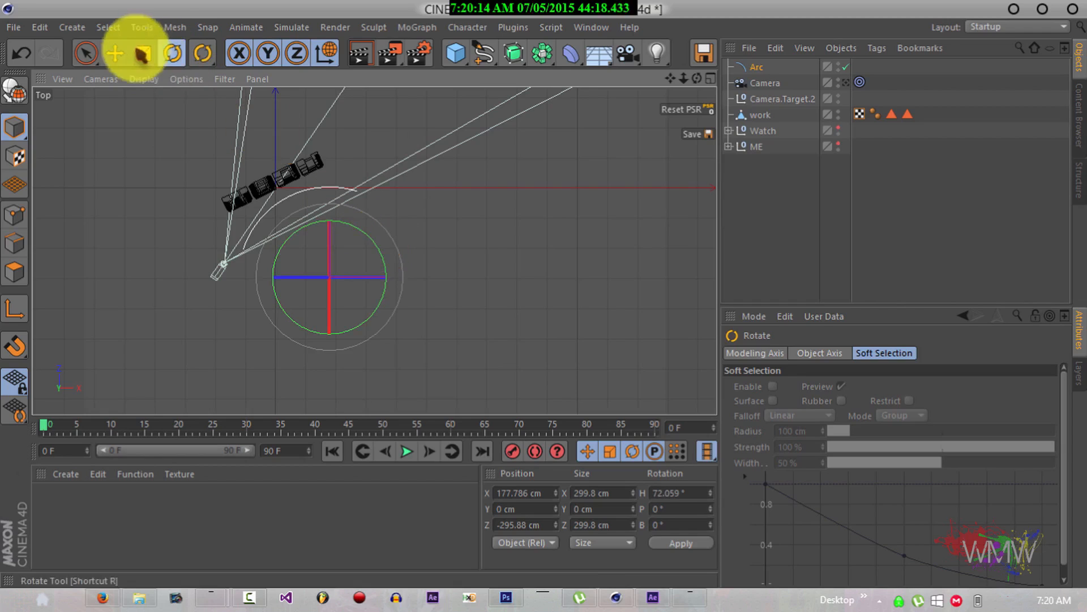
click(117, 53)
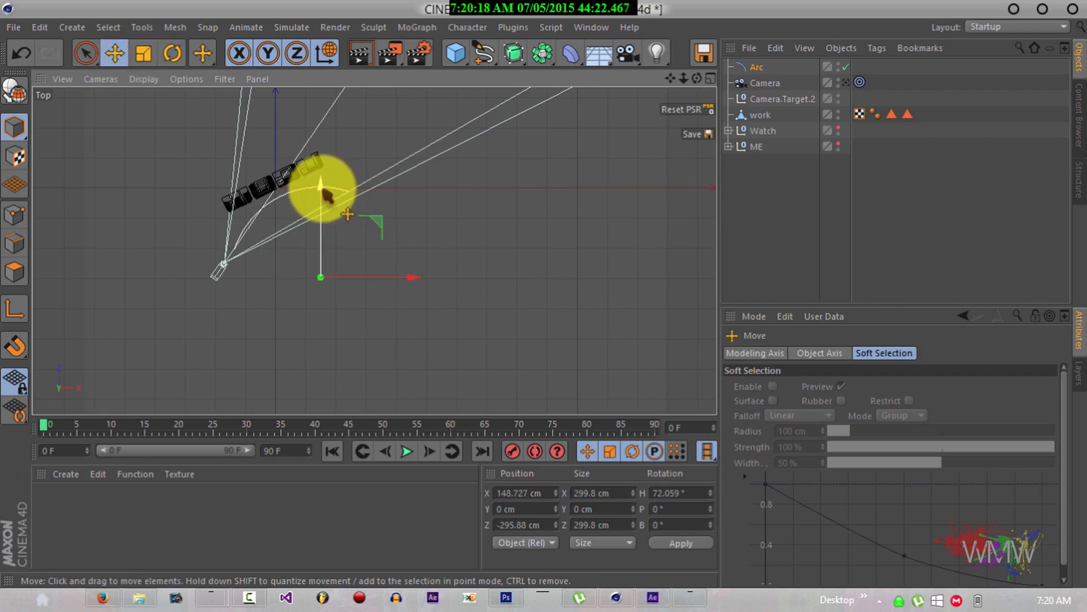
drag(328, 198, 328, 202)
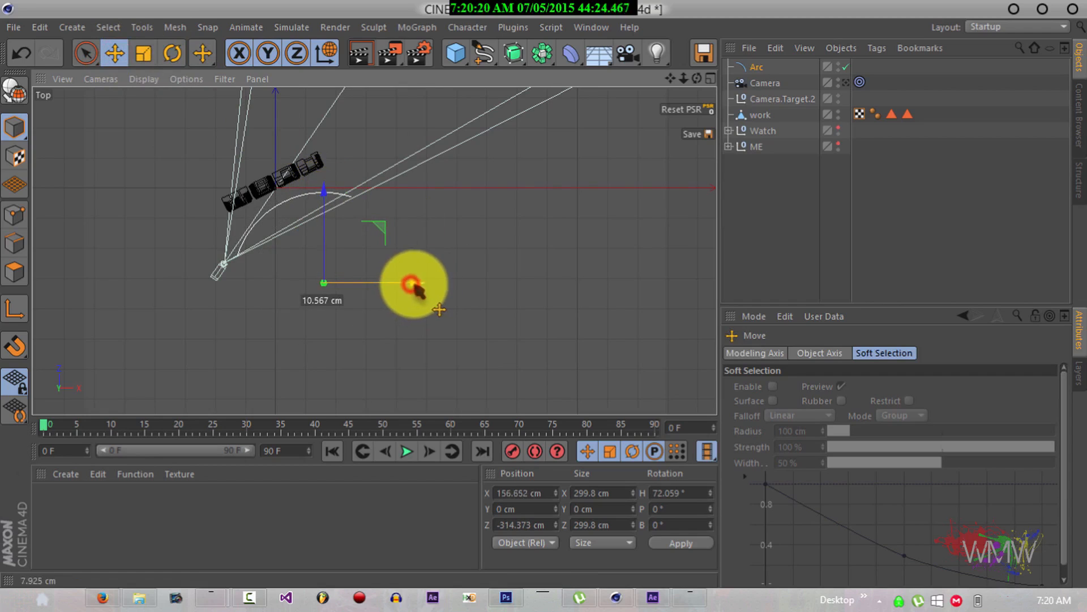
Rename the arc spline as Work_Arc.
click(759, 81)
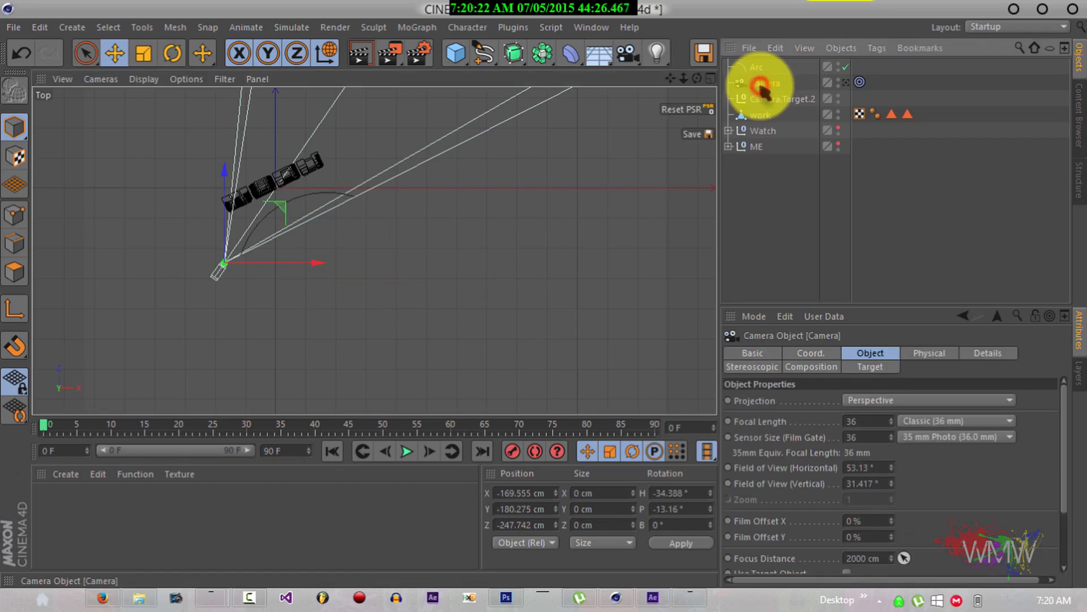
click(755, 68)
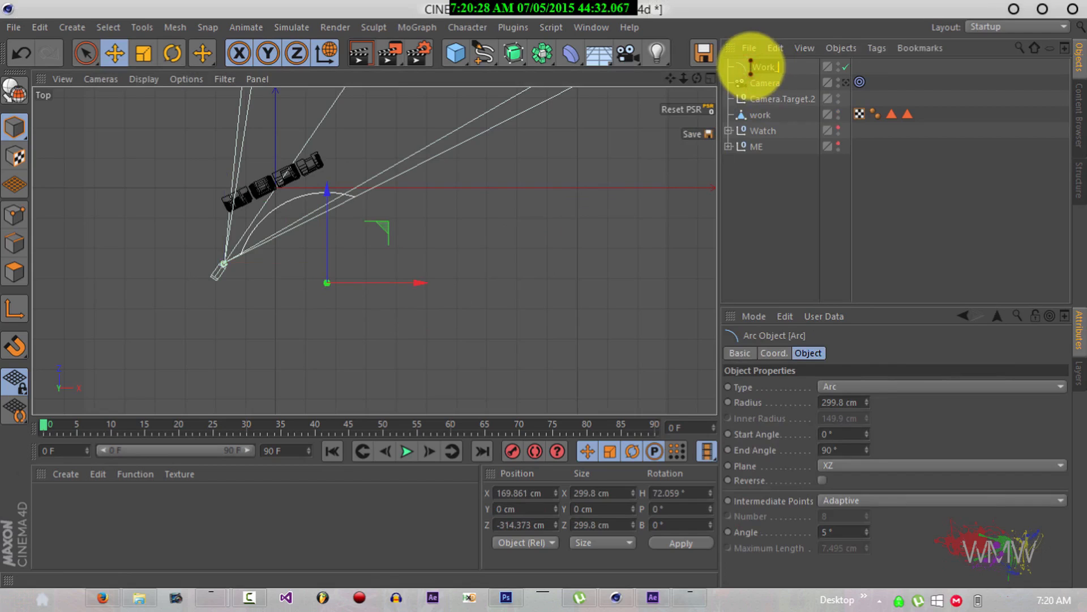
text(Arc)
click(799, 248)
Add an Align to Spline tag to the new camera and set Work_Arc as its Spline Path.
click(766, 90)
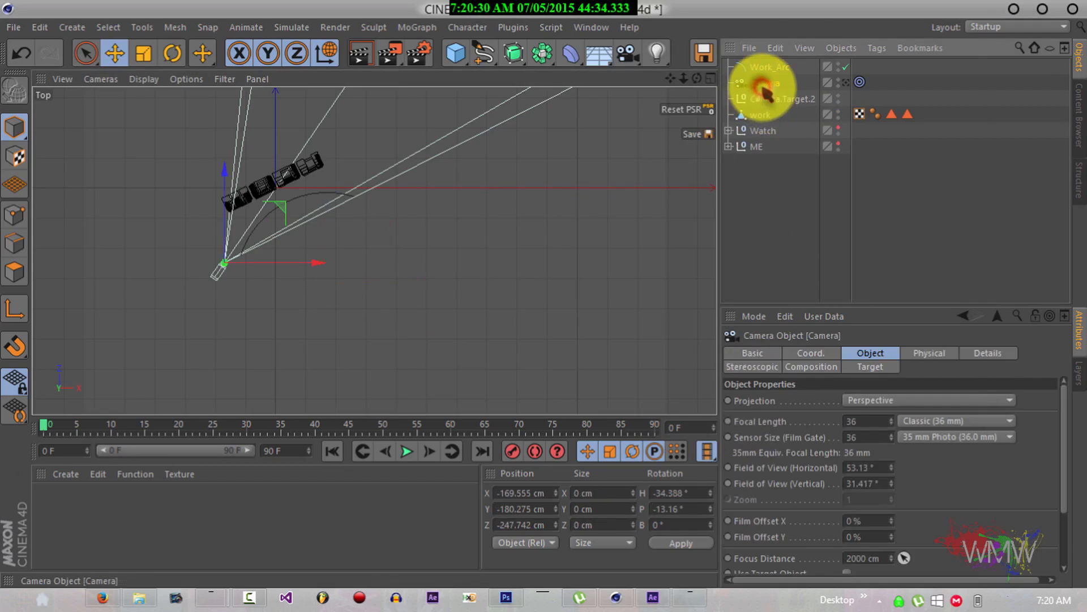
right_click(768, 90)
mouse_move(810, 23)
click(704, 36)
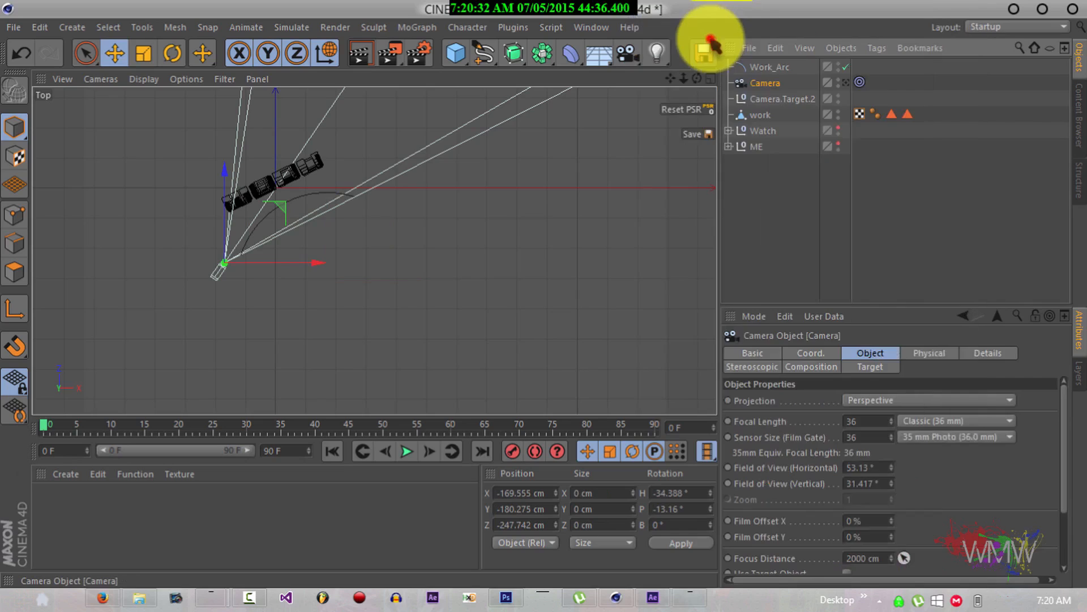
drag(766, 73, 856, 396)
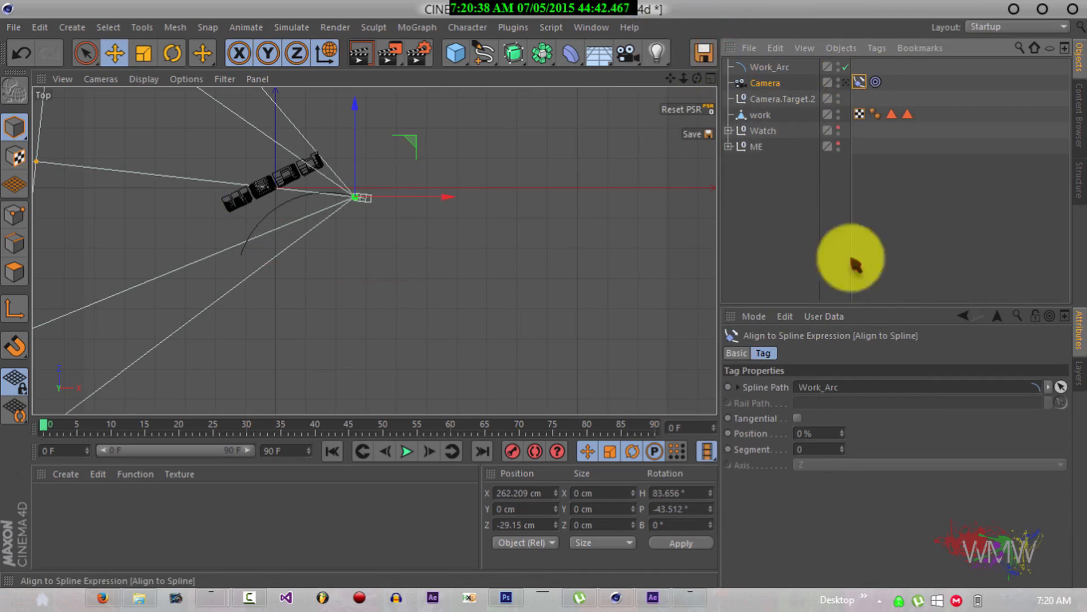
Set the Align to Spline tag's Position to 100% and maximize the perspective view.
drag(839, 433, 837, 389)
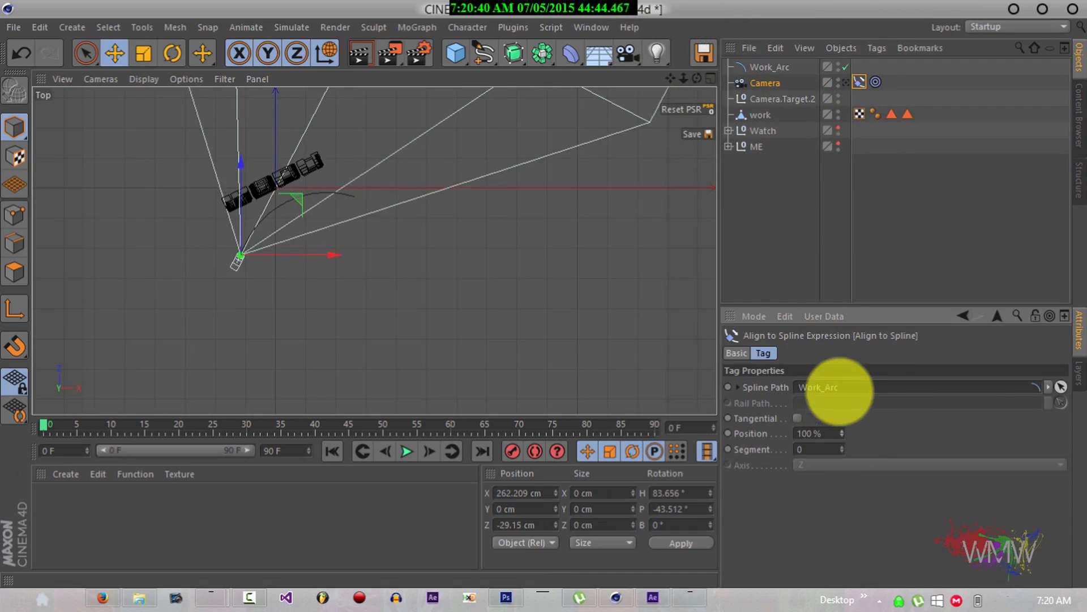
click(711, 78)
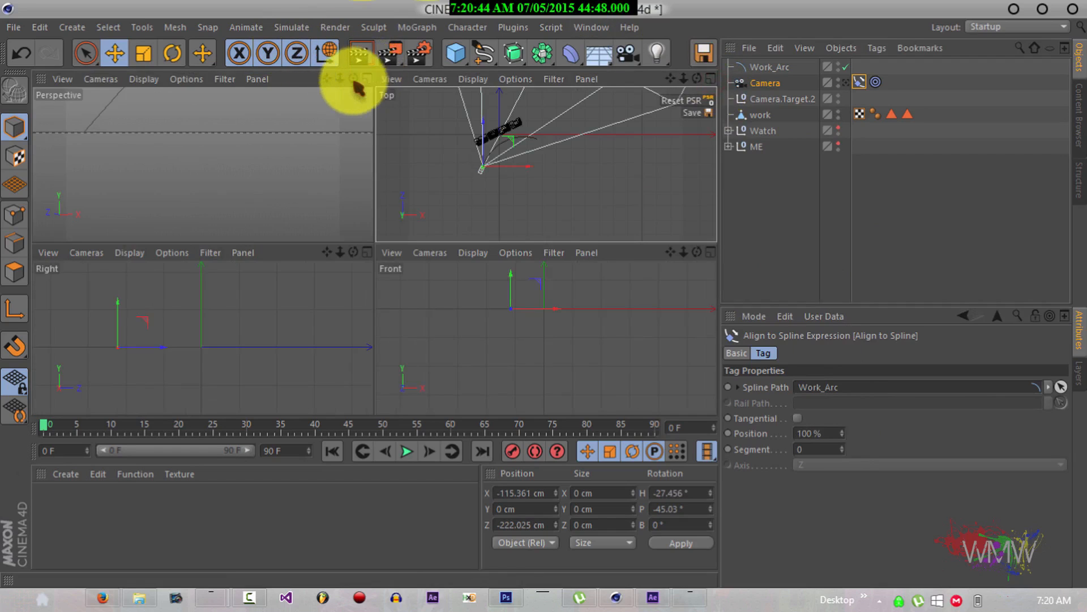
click(365, 77)
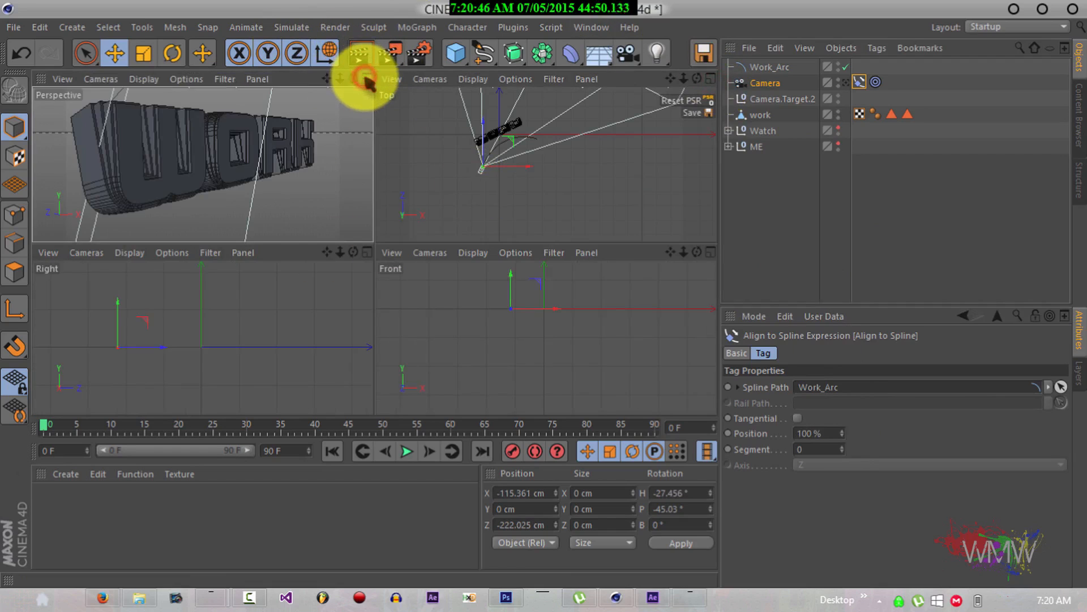
click(365, 77)
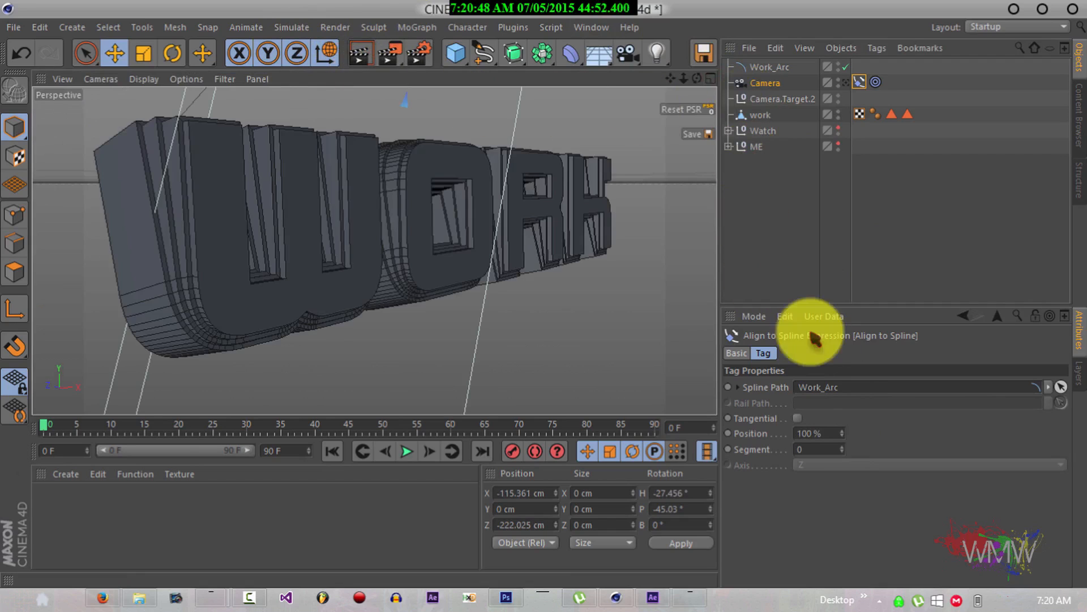
click(842, 433)
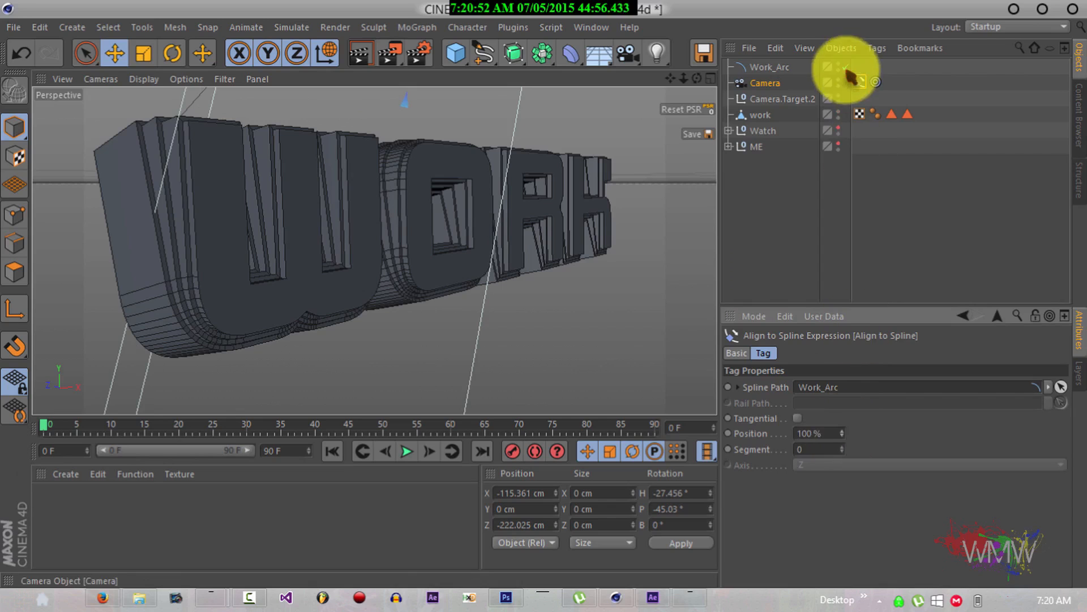
Switch the perspective view to look through the new camera.
click(846, 83)
click(846, 83)
click(845, 83)
Show all four views and lower Work_Arc along Y to about -128 cm in the Right view.
click(785, 67)
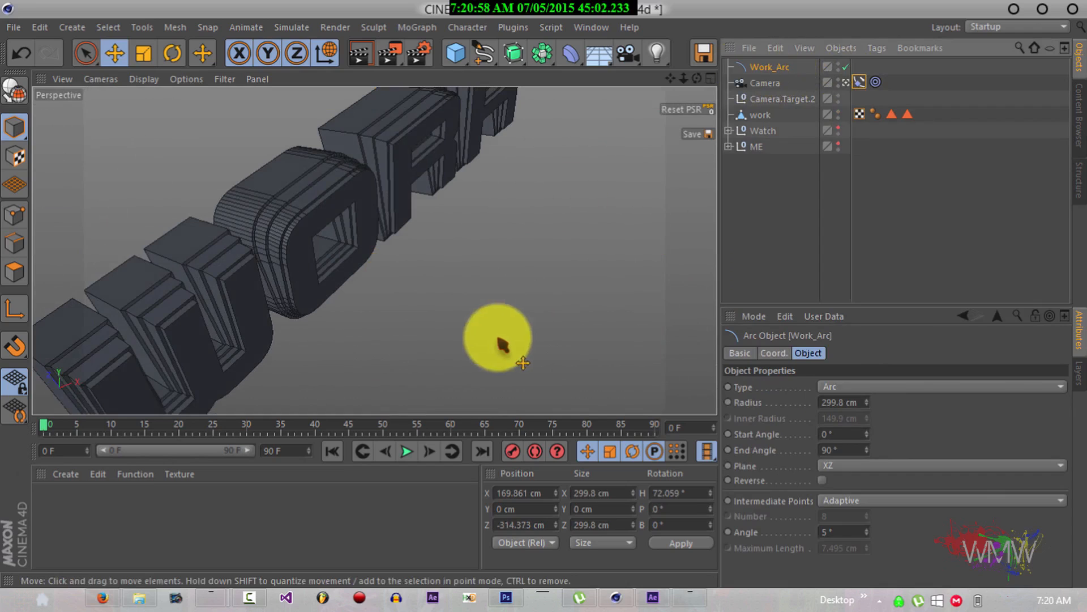
click(714, 77)
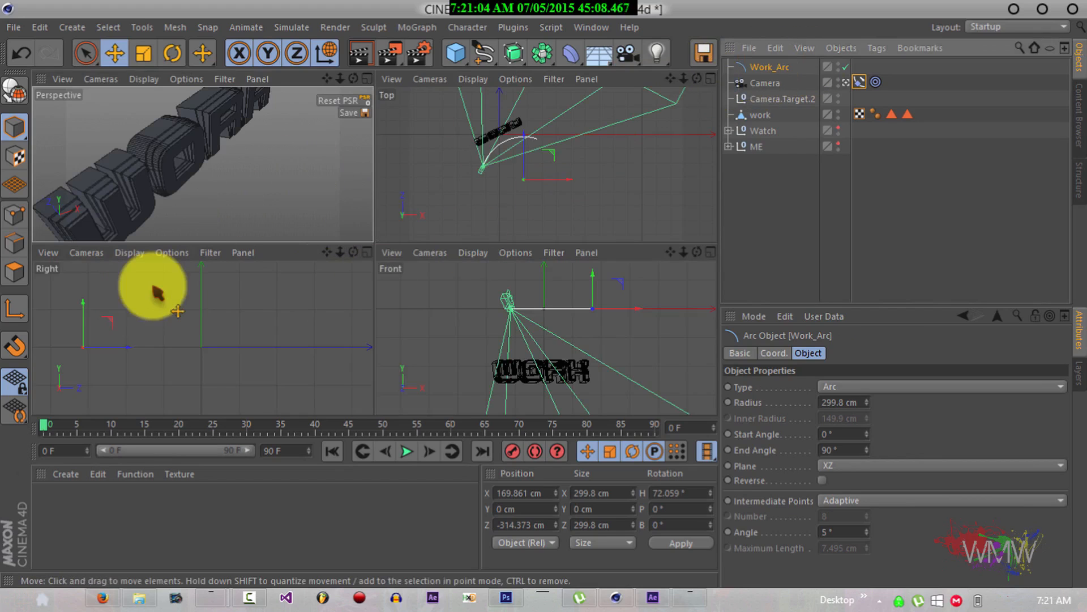
drag(86, 307, 85, 355)
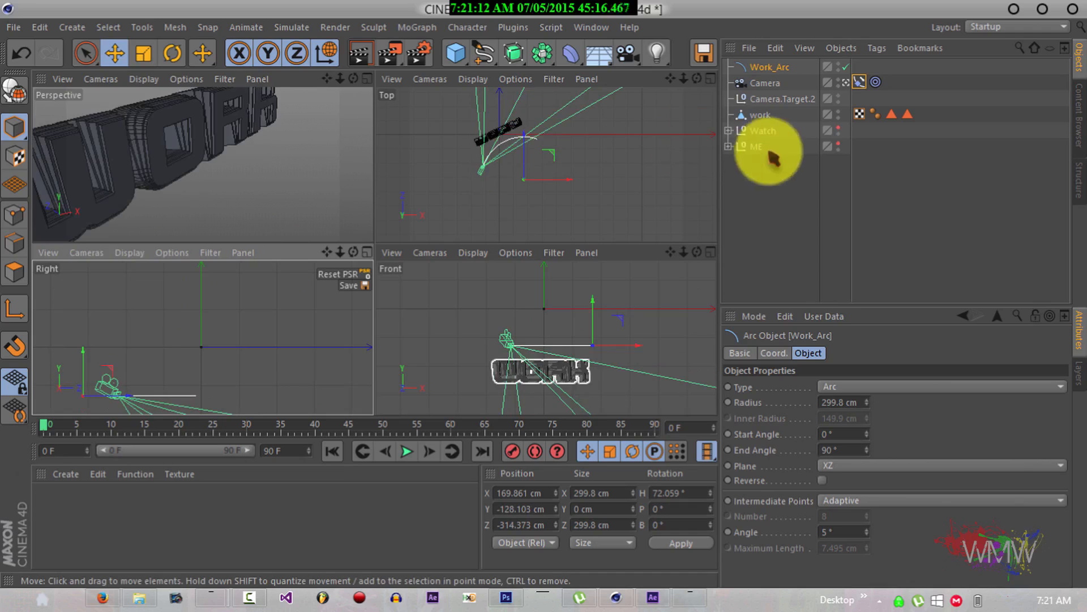
Enable axis editing for the work object, switch to object coordinates, and shift its axis to about X -4.4, Y -218.5, Z 9 cm.
click(758, 115)
click(14, 308)
drag(255, 133, 196, 82)
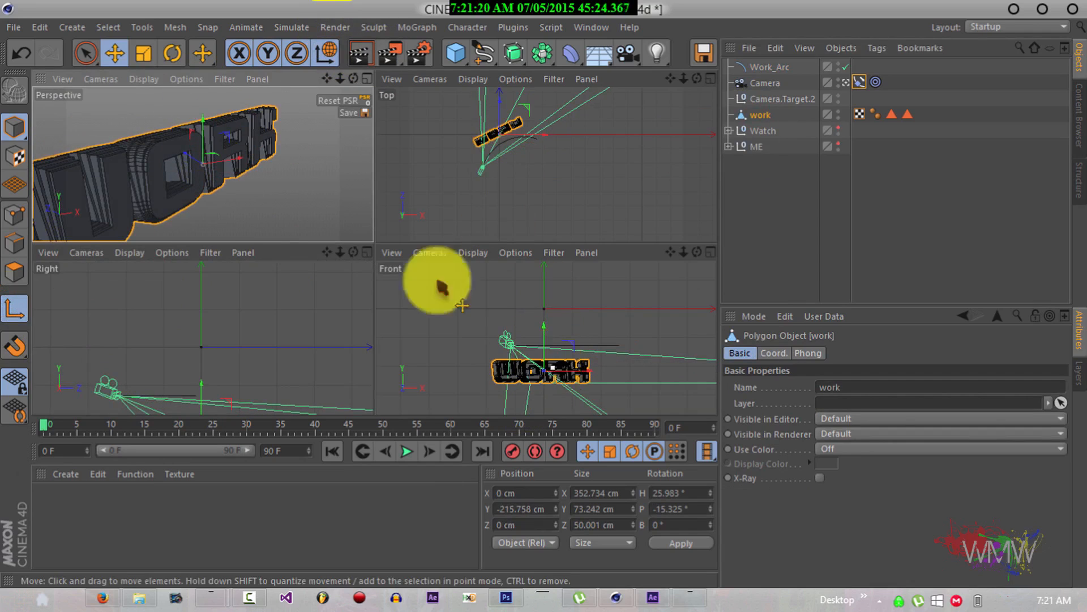
drag(327, 252, 373, 295)
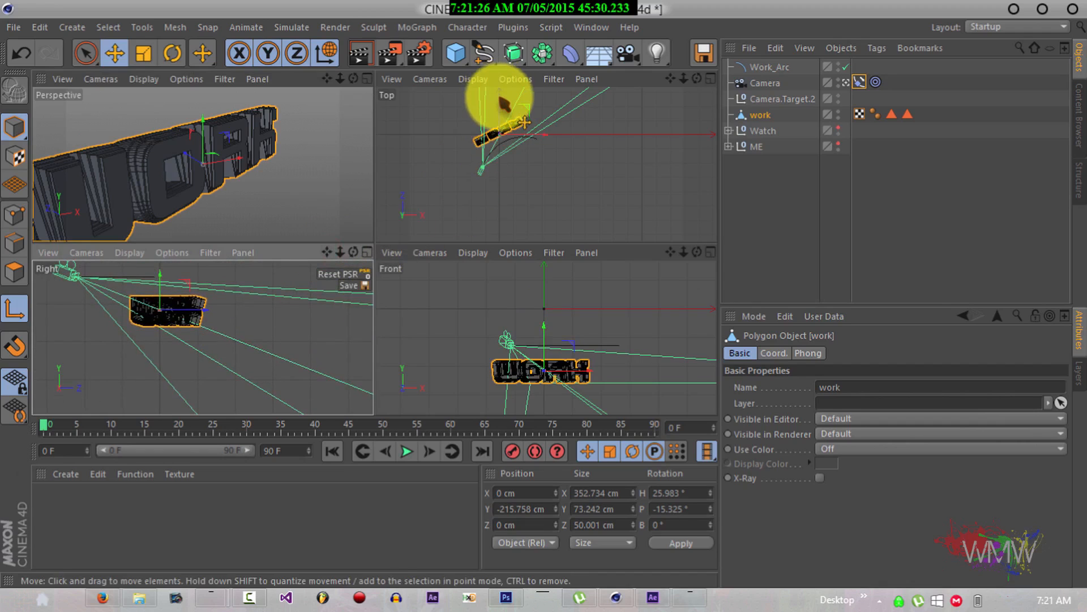
drag(503, 103, 499, 134)
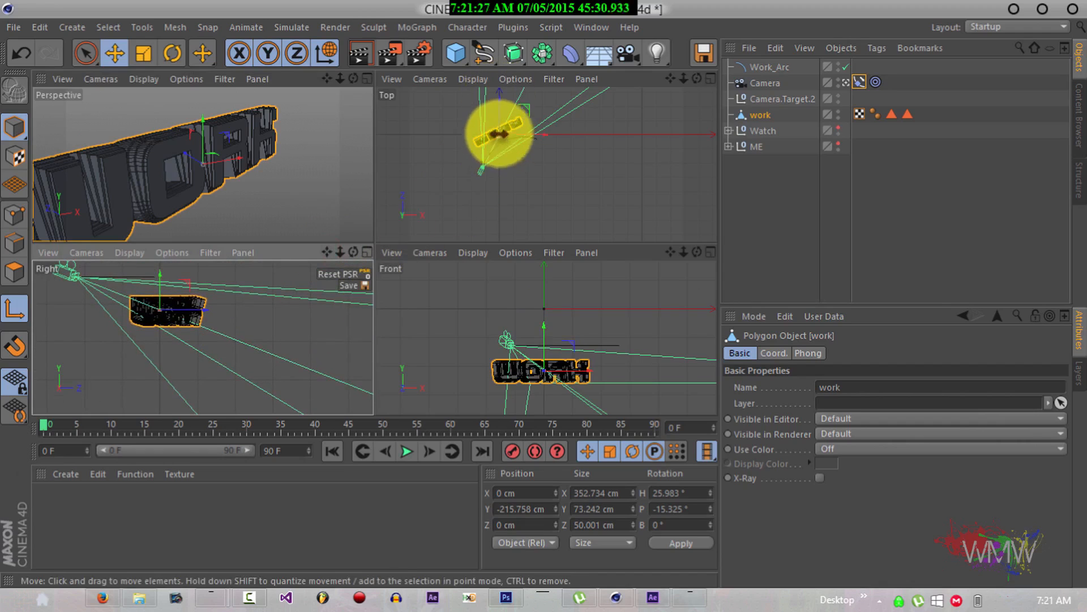
click(324, 53)
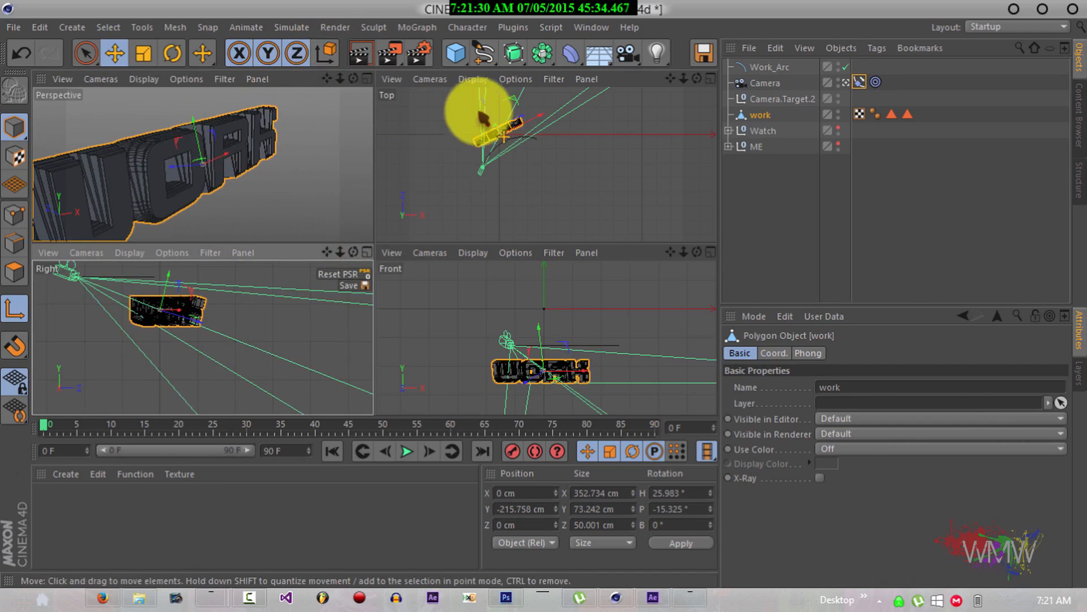
mouse_move(486, 110)
mouse_down()
mouse_move(478, 104)
mouse_move(489, 109)
mouse_up()
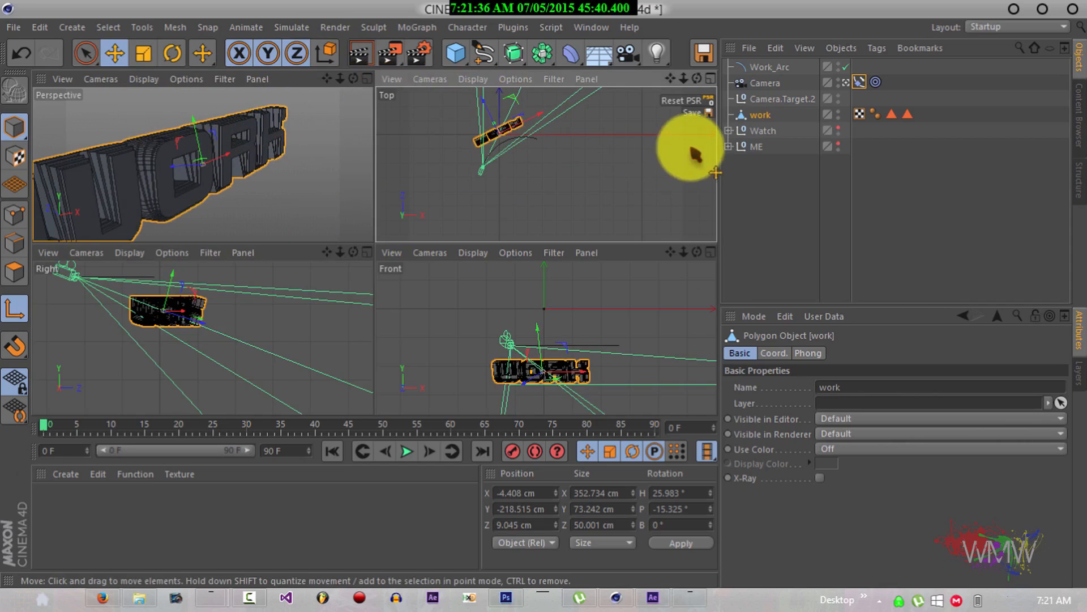
Lower Work_Arc along Y to about -191.5 cm in the Right view and set its camera's Align to Spline Position to 0%.
click(770, 68)
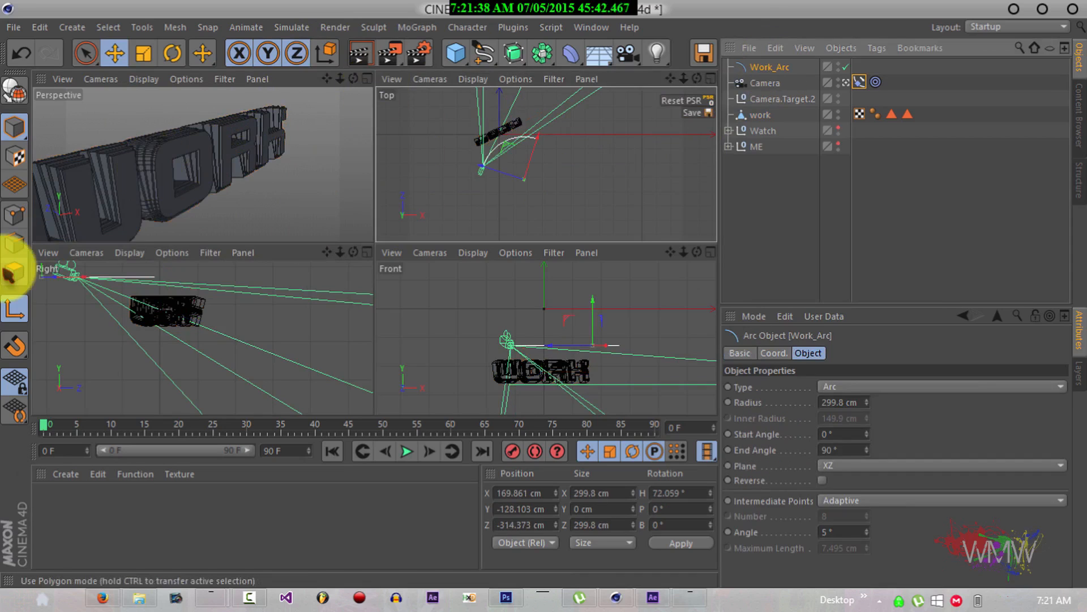
drag(326, 252, 369, 291)
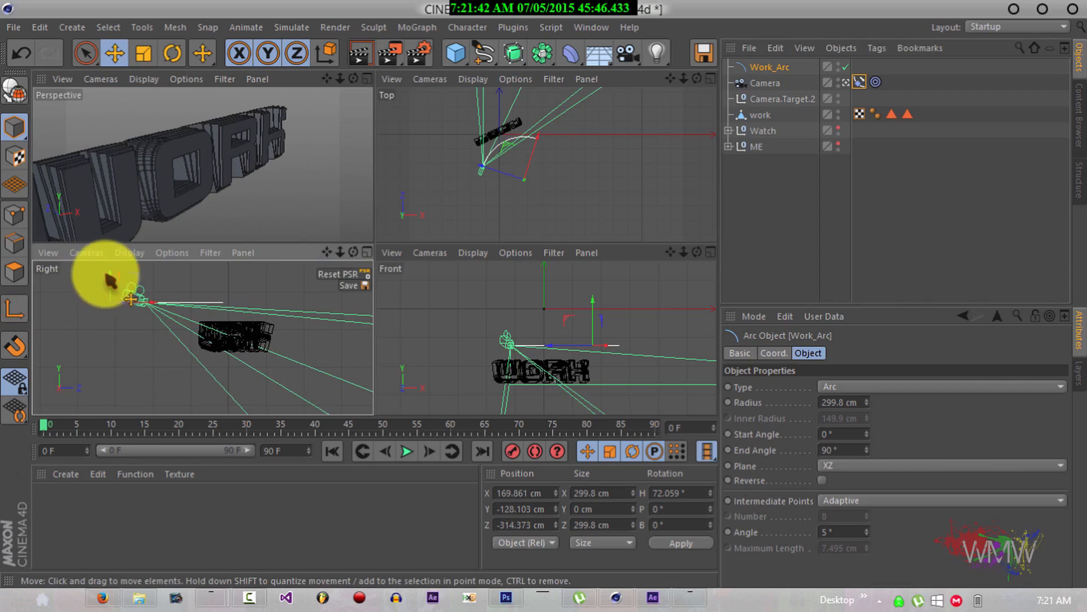
drag(109, 271, 112, 303)
click(859, 83)
click(844, 434)
mouse_move(844, 434)
mouse_down()
mouse_move(826, 444)
mouse_move(829, 469)
mouse_move(823, 432)
mouse_move(823, 461)
mouse_move(842, 434)
mouse_up()
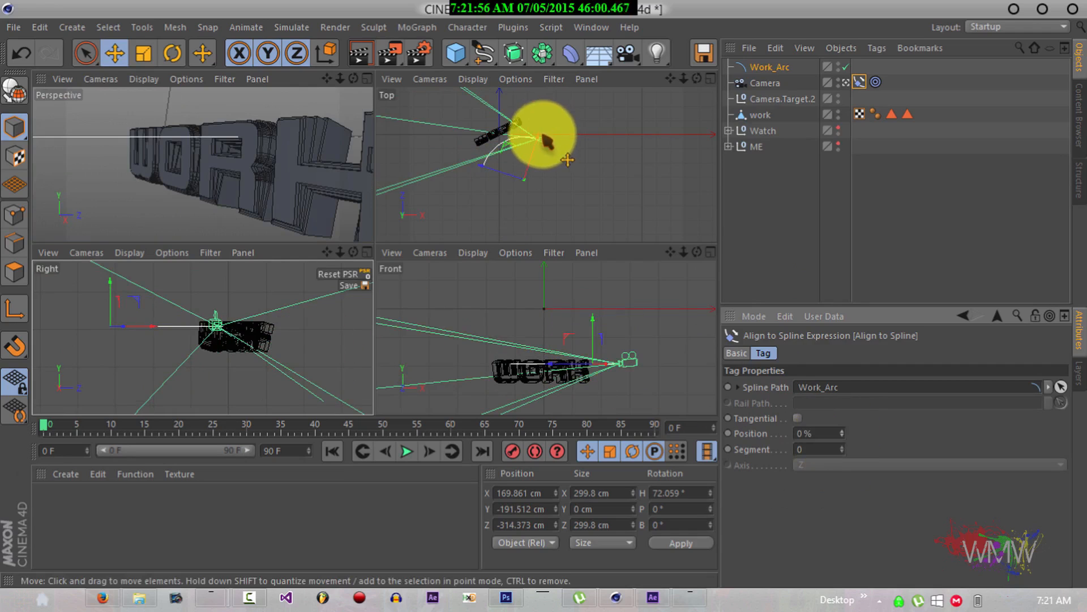
Scale Work_Arc to a radius of about 358 cm and, in world coordinates, move it to about X 214.6, Z -361.3 cm.
click(144, 53)
drag(574, 201, 547, 293)
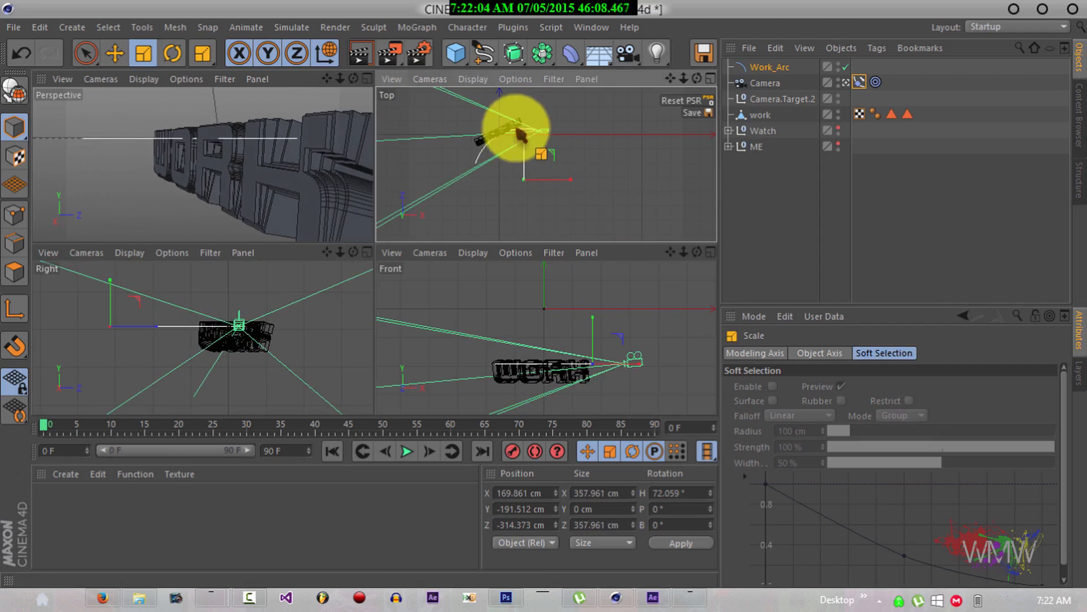
click(115, 53)
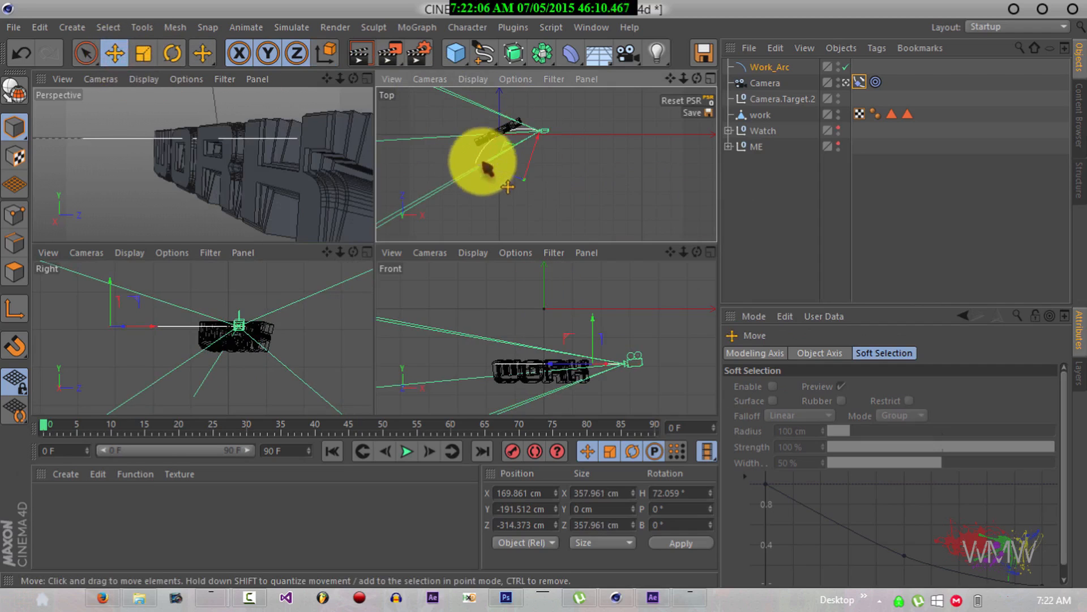
click(326, 53)
drag(519, 138, 581, 191)
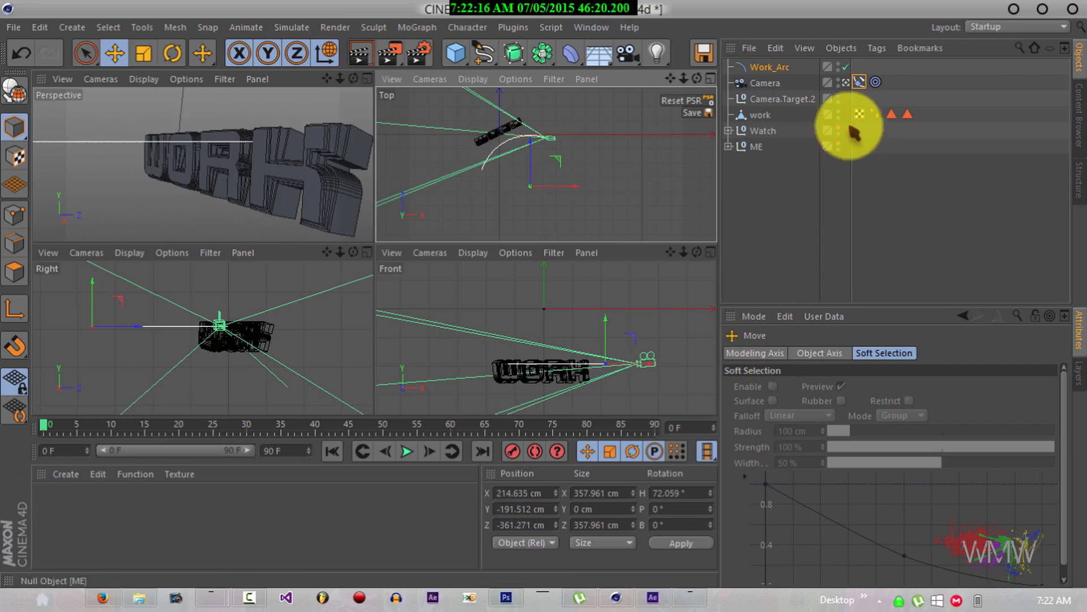
click(860, 82)
mouse_move(842, 430)
mouse_down()
mouse_move(843, 396)
mouse_move(827, 444)
mouse_move(843, 429)
mouse_up()
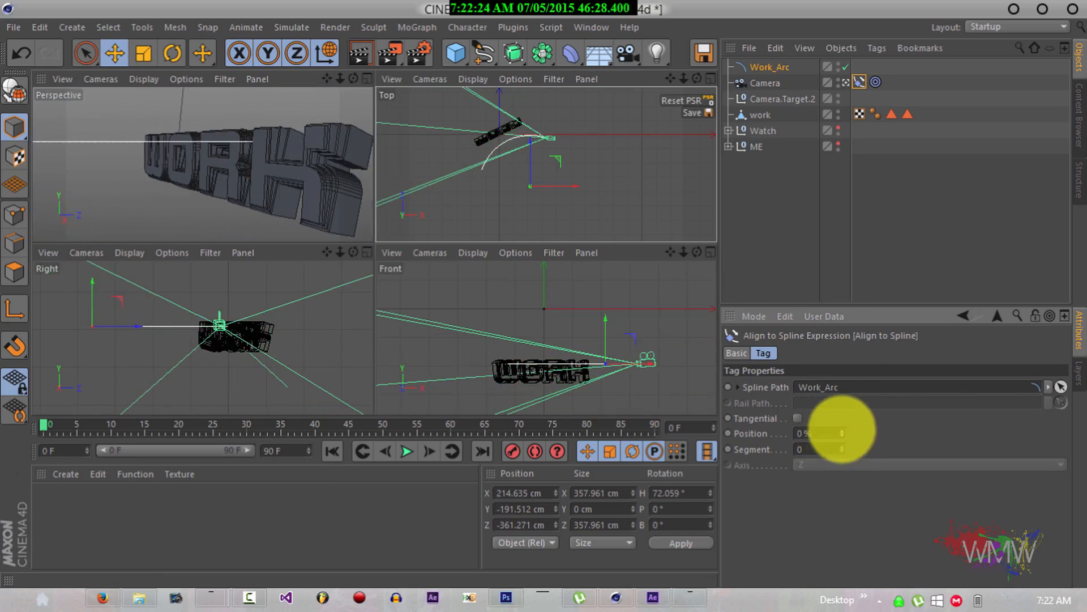
Group Work_Arc, its camera, Camera.Target.2 and the work object under a null named Work, and place it below ME.
click(769, 68)
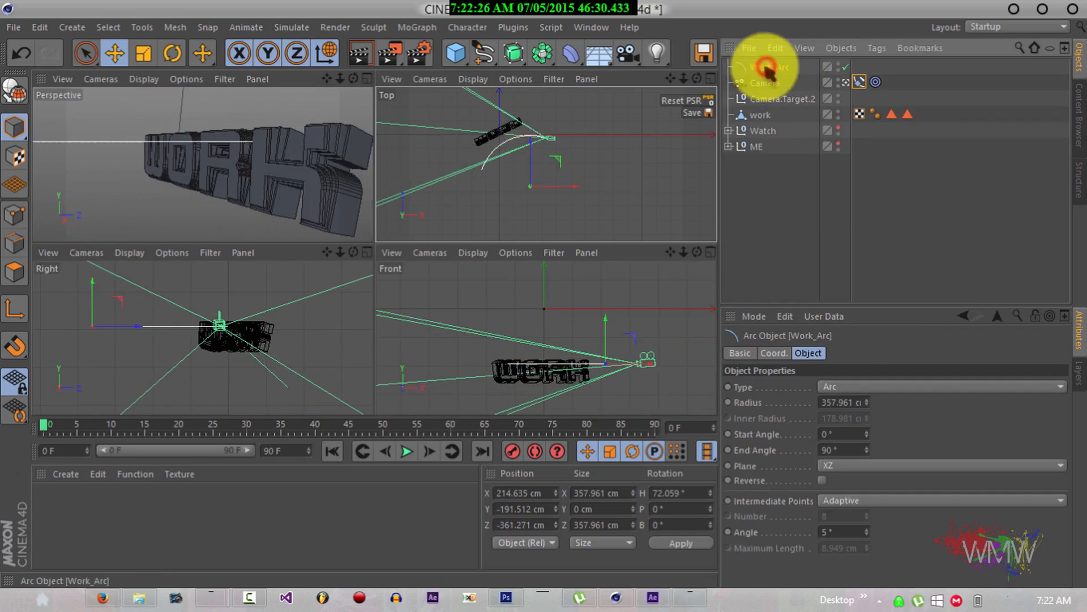
shift+click(756, 116)
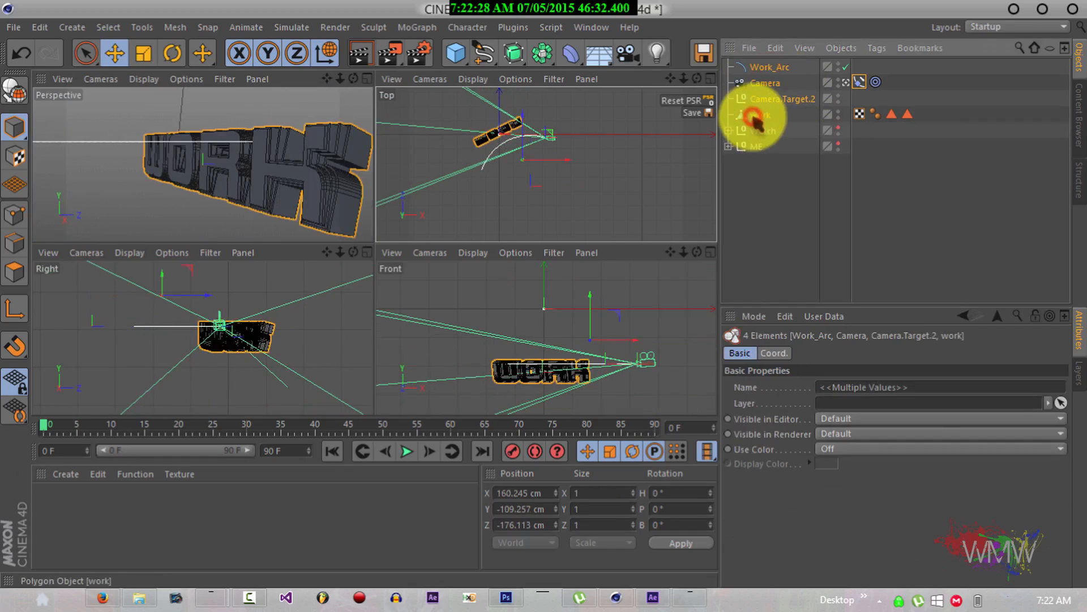
key(alt+g)
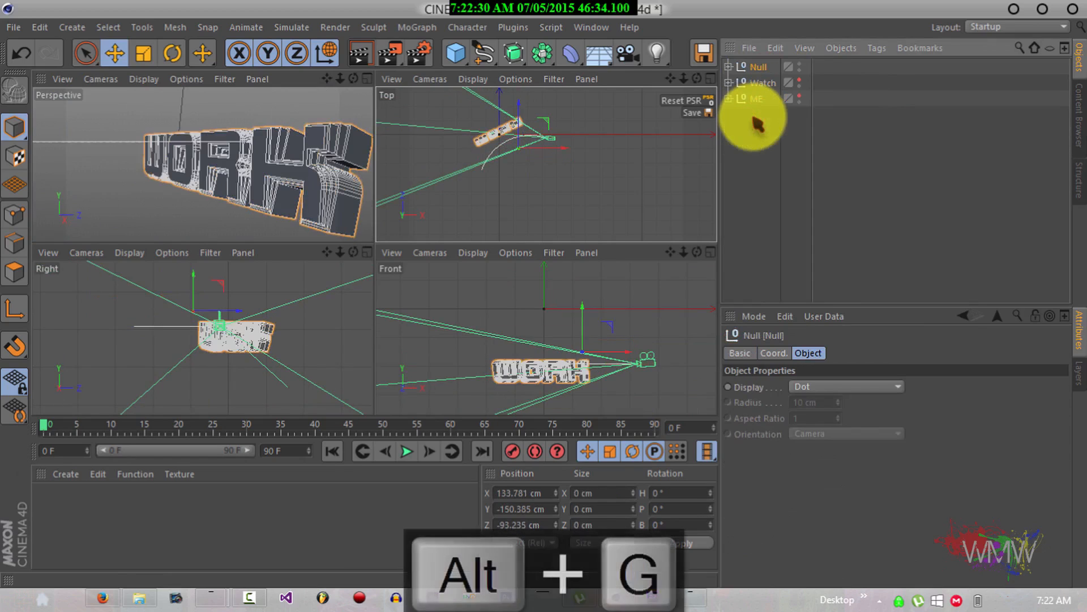
double_click(757, 66)
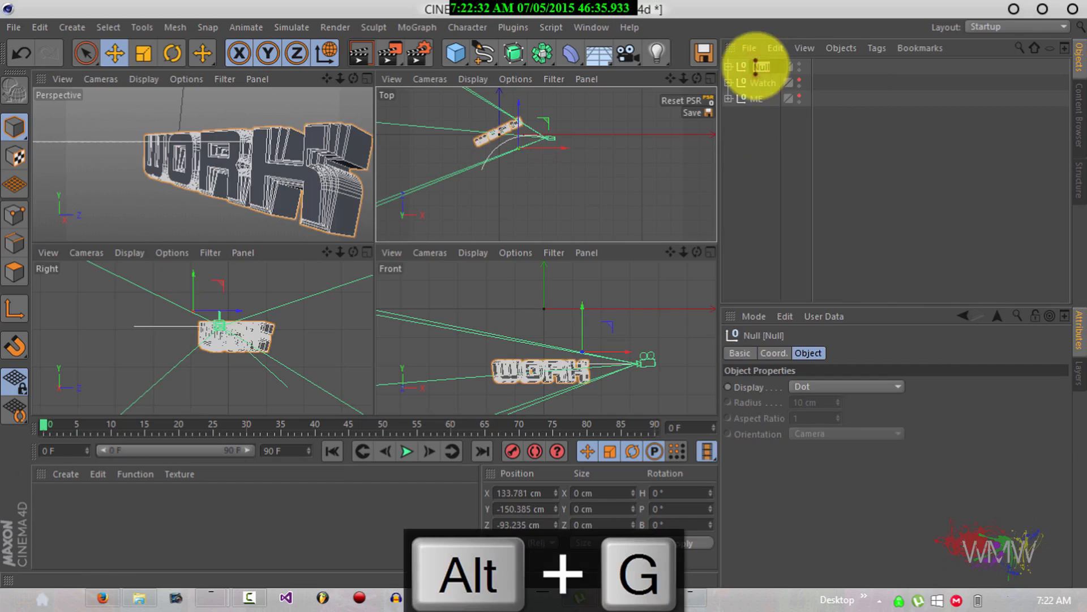
text(Work)
key(Return)
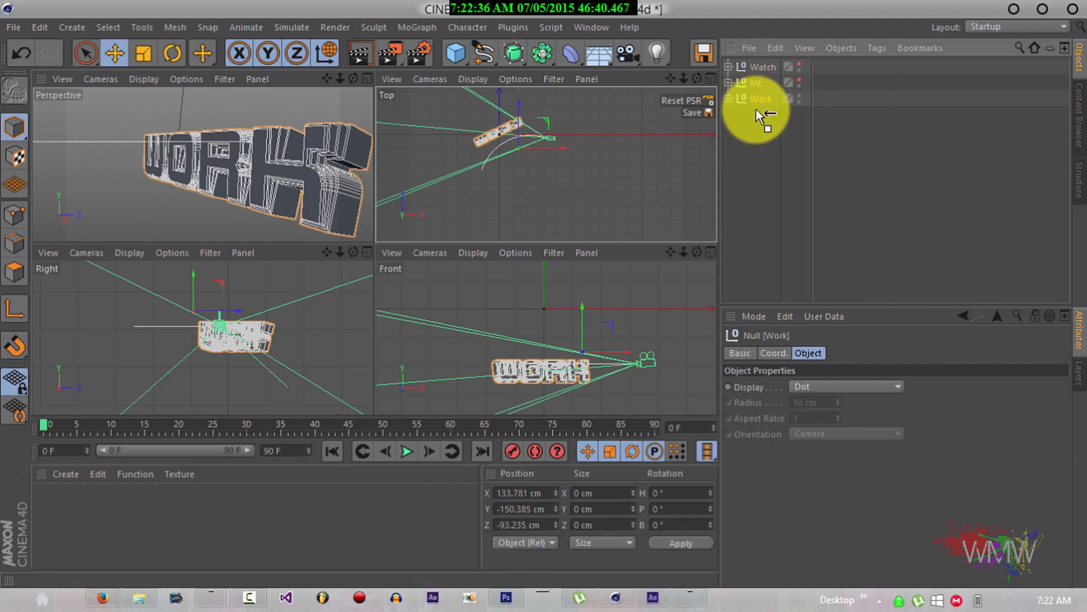
drag(756, 110, 756, 107)
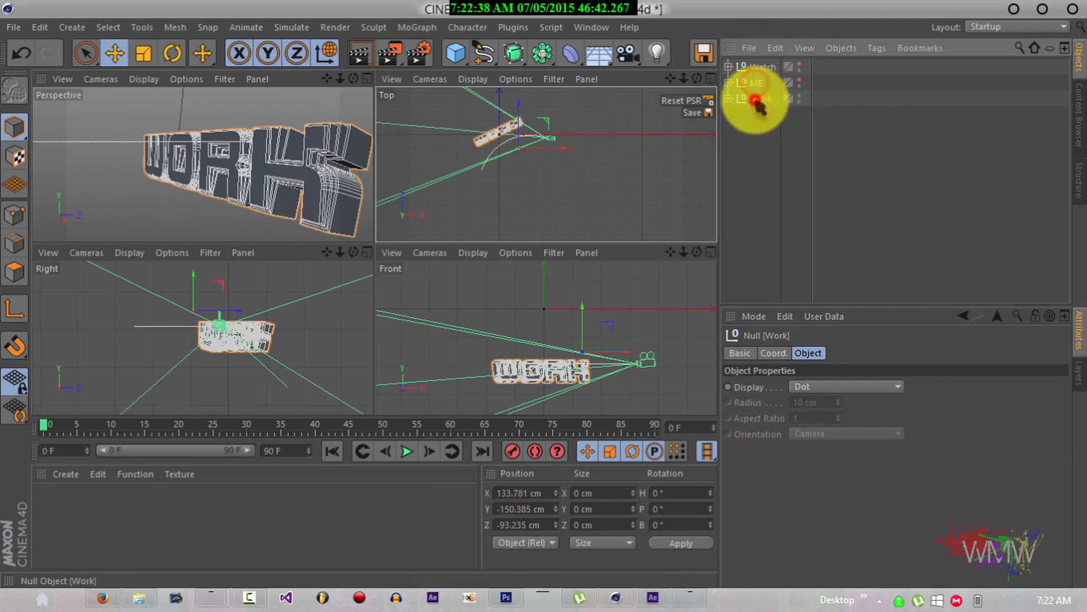
Expand the Watch, ME and Work groups and make Watch and ME visible in the editor again.
click(729, 67)
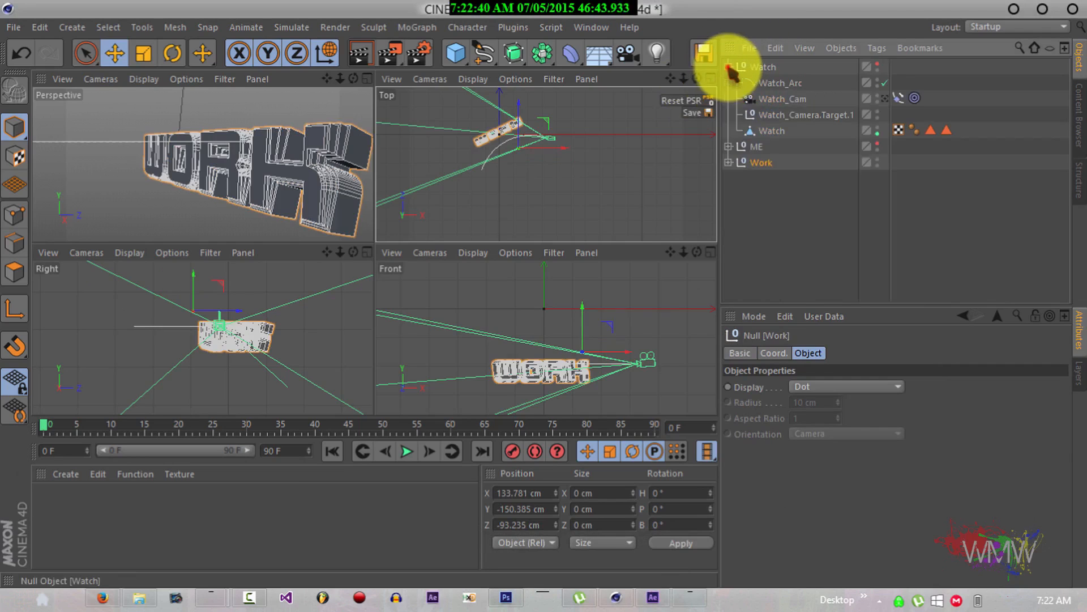
click(729, 146)
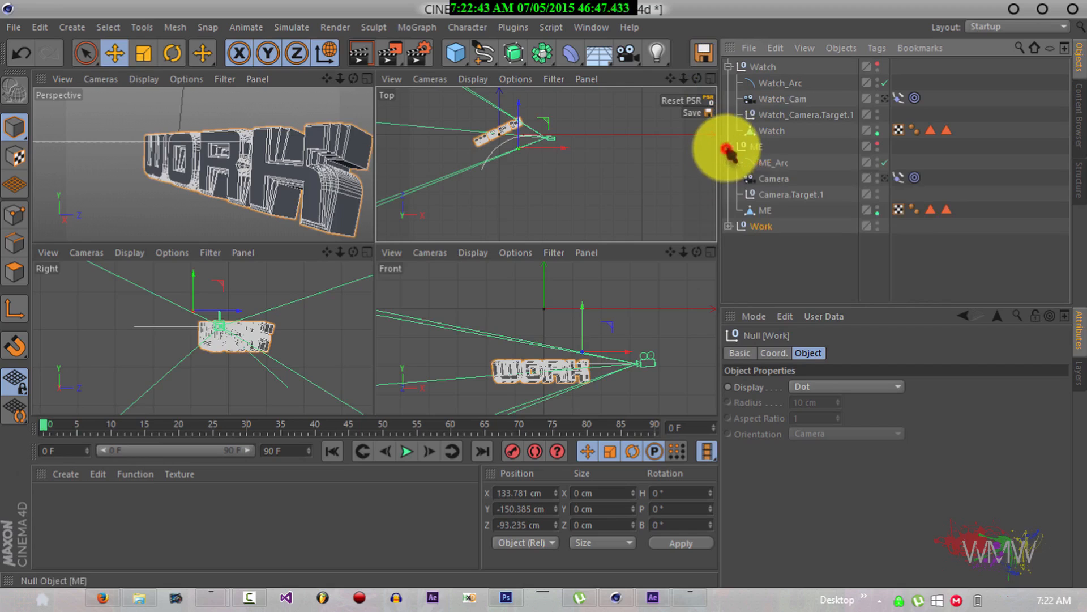
click(729, 226)
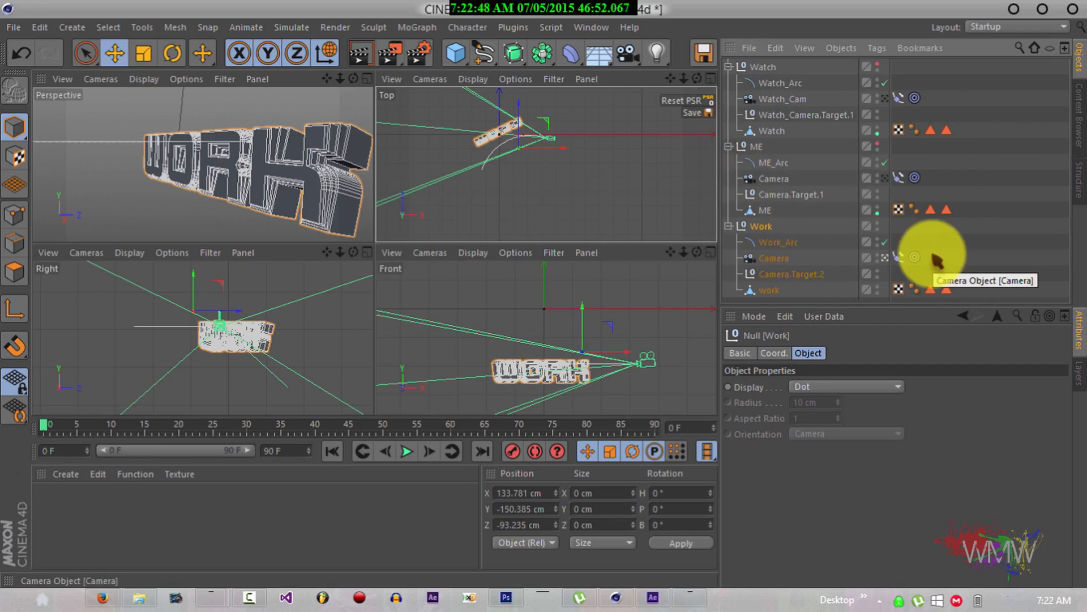
click(878, 145)
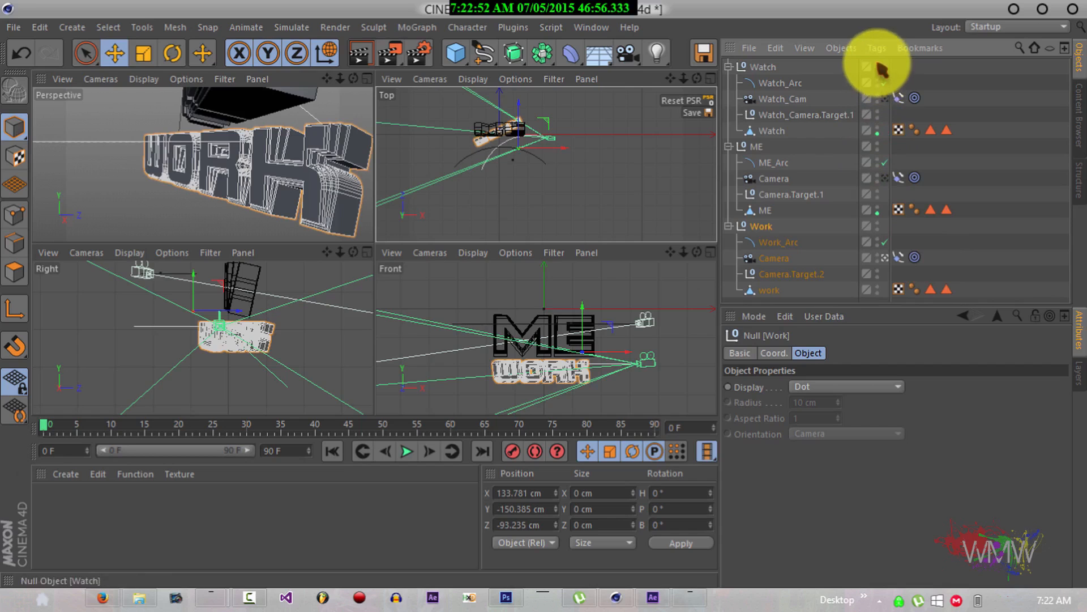
click(877, 66)
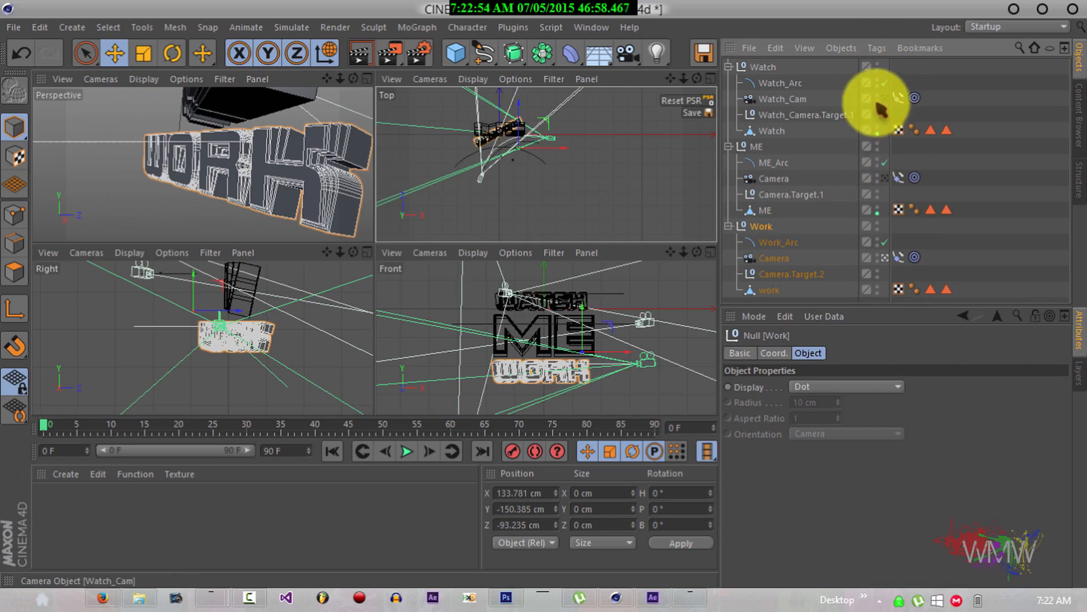
Maximize the shaded perspective view and switch it from the Work group's camera to Watch_Cam.
click(884, 98)
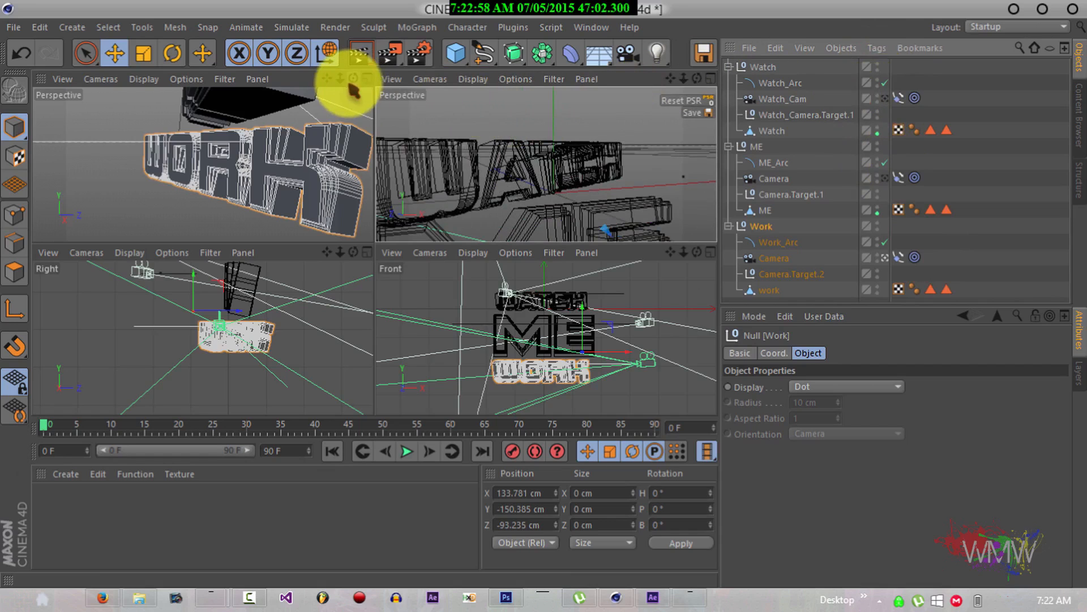
click(367, 80)
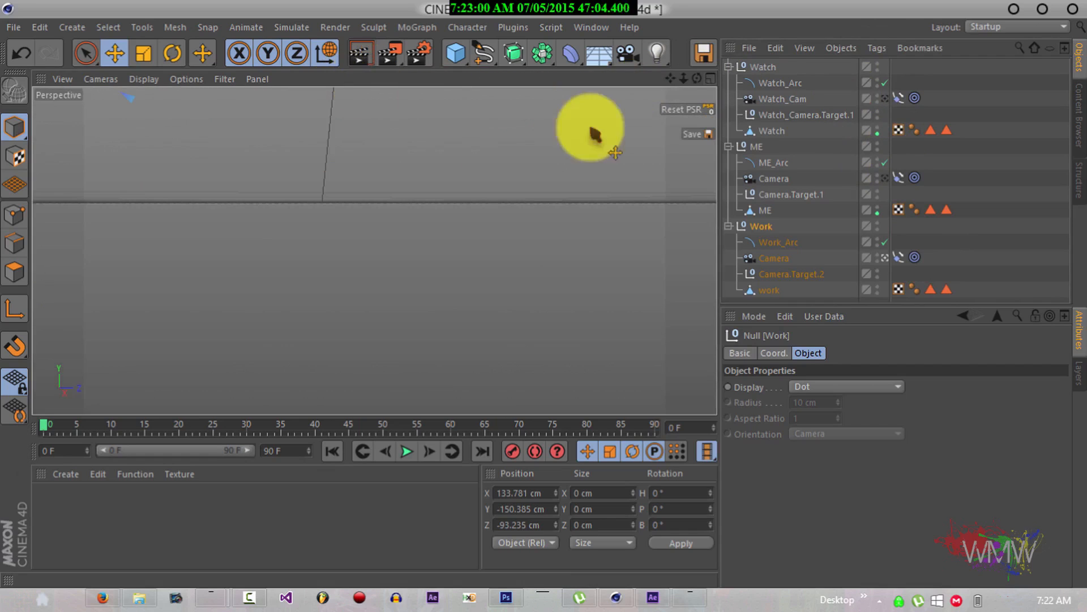
click(778, 258)
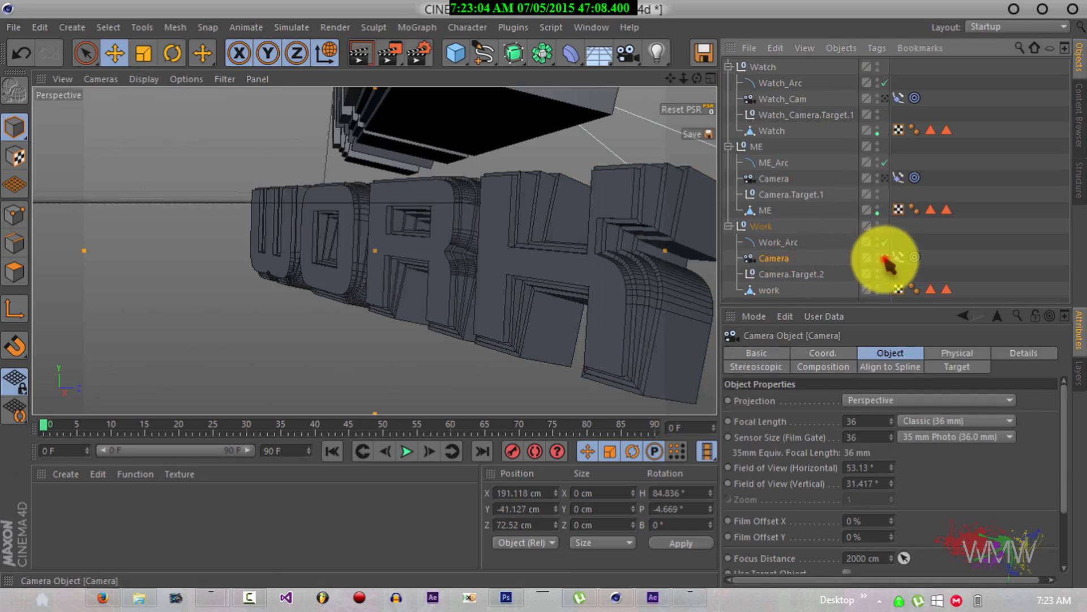
click(886, 261)
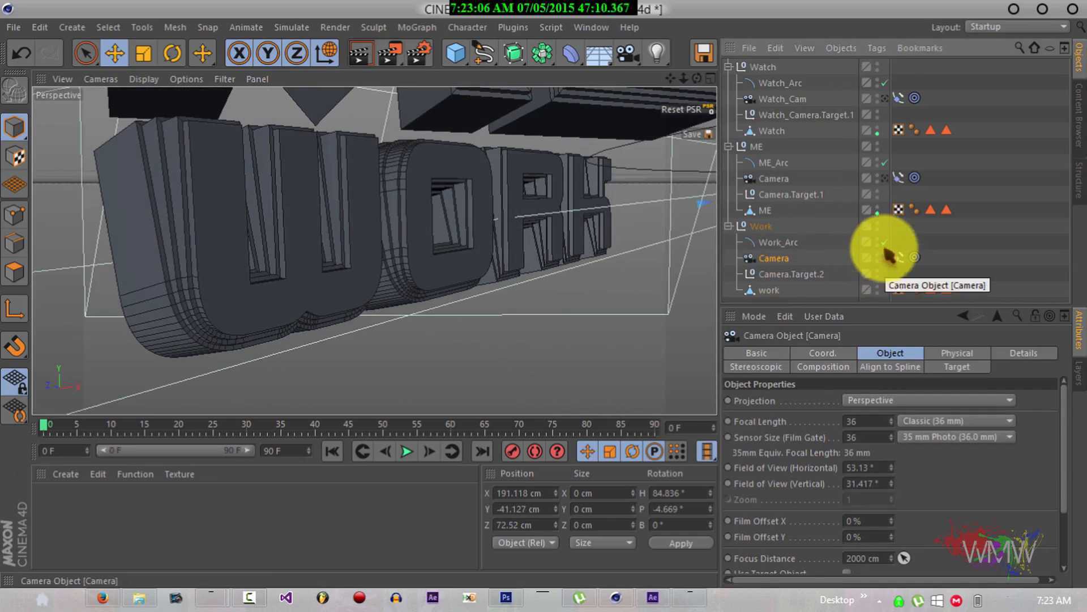
click(892, 103)
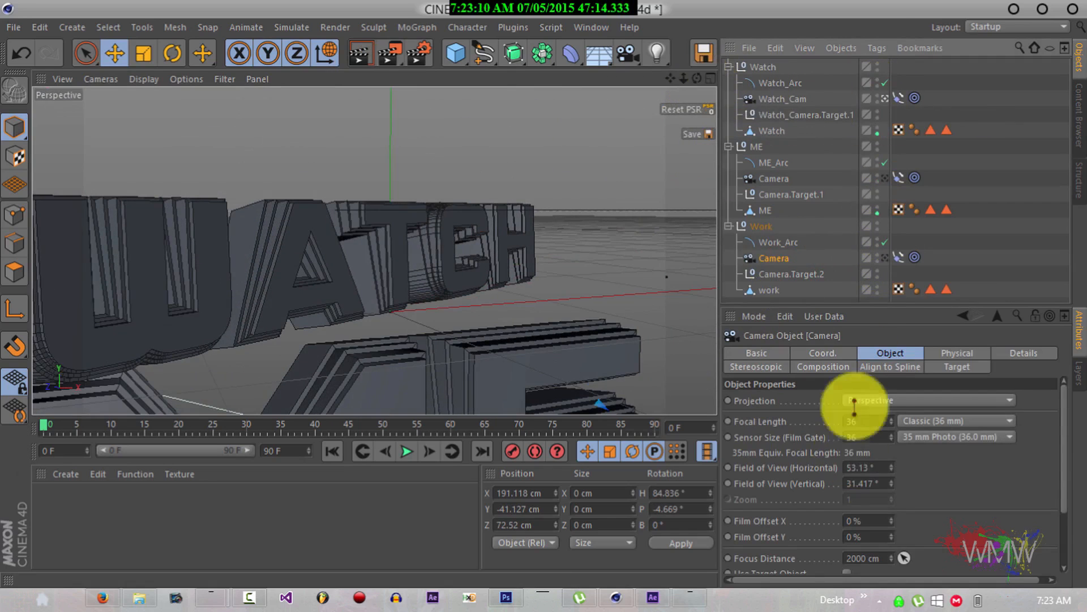
Check Watch_Cam's travel along its spline, restore all four views, and shift Watch_Arc along X to about 139.9 cm.
click(898, 97)
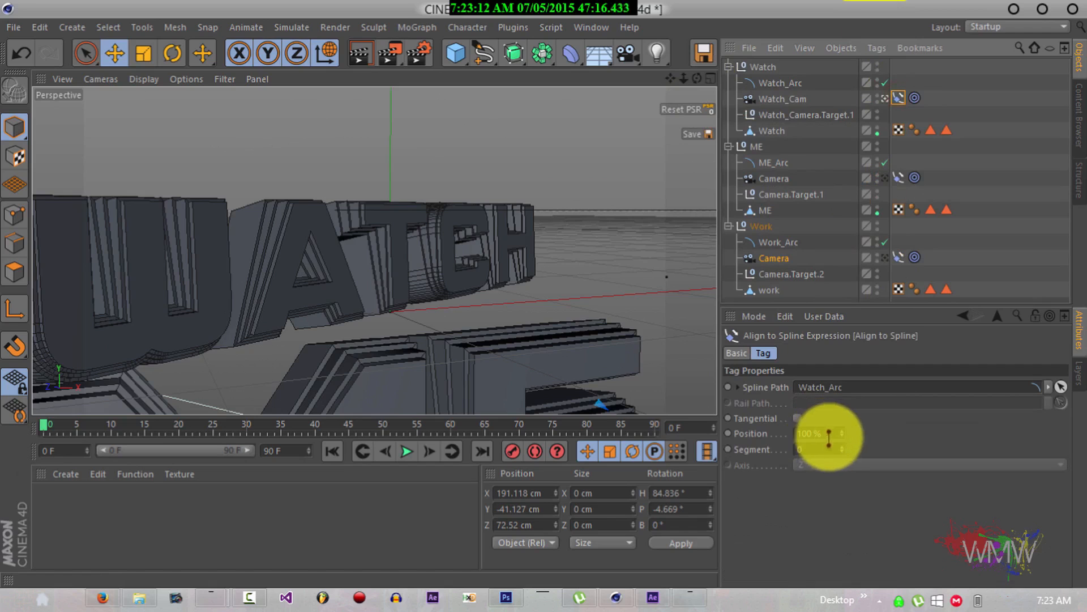
shift+drag(844, 432, 843, 430)
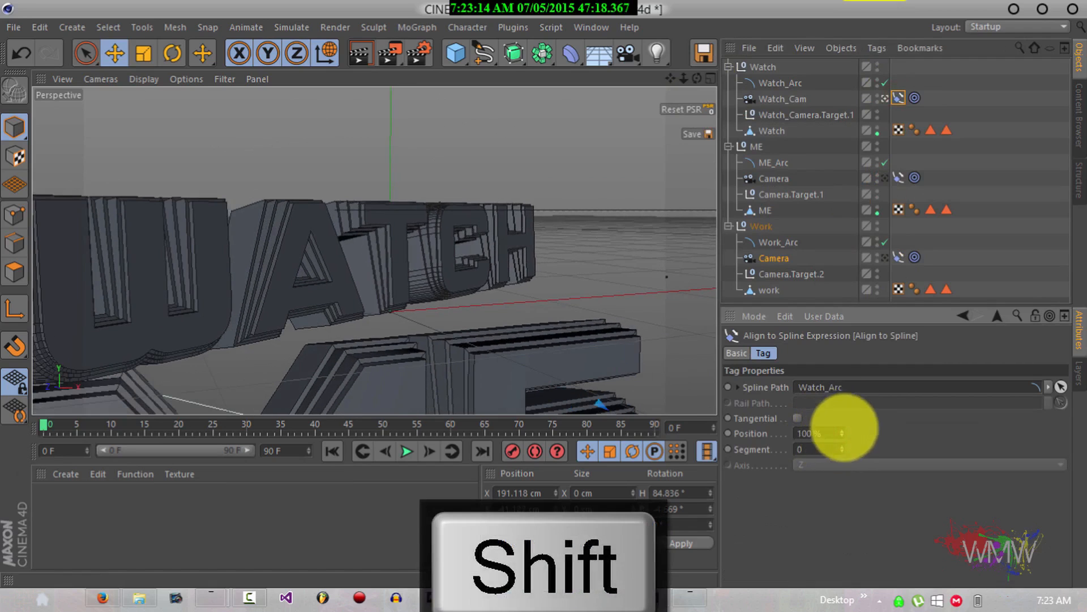
click(771, 83)
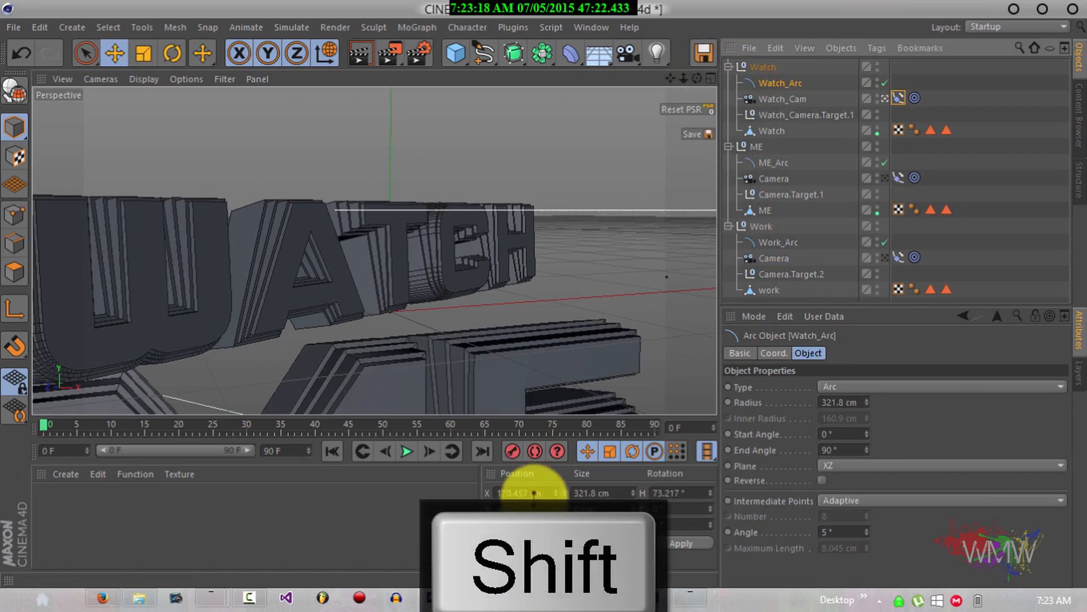
click(711, 79)
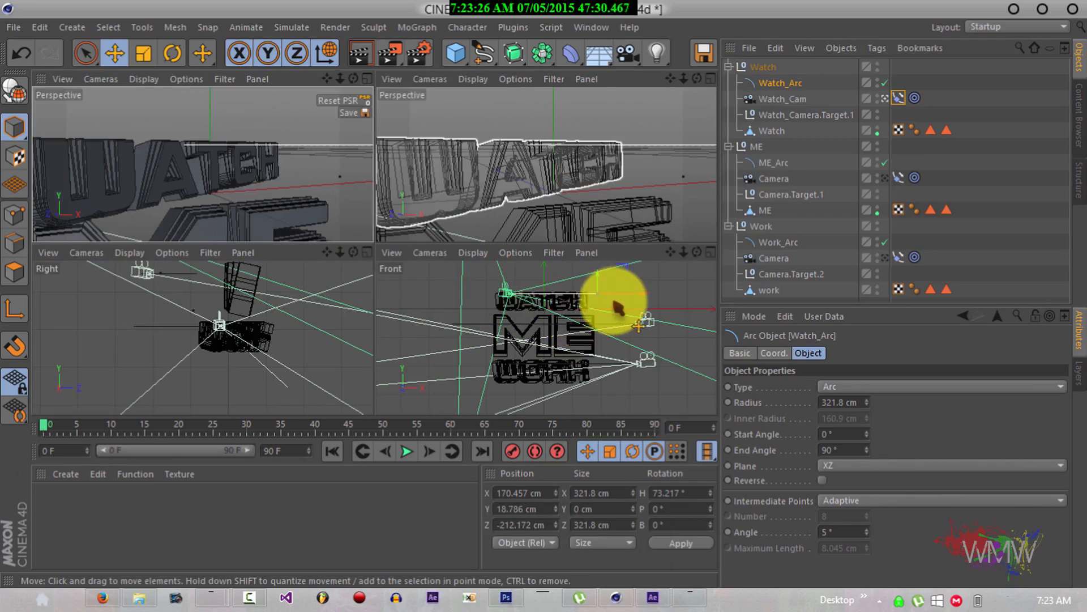
drag(642, 295, 636, 301)
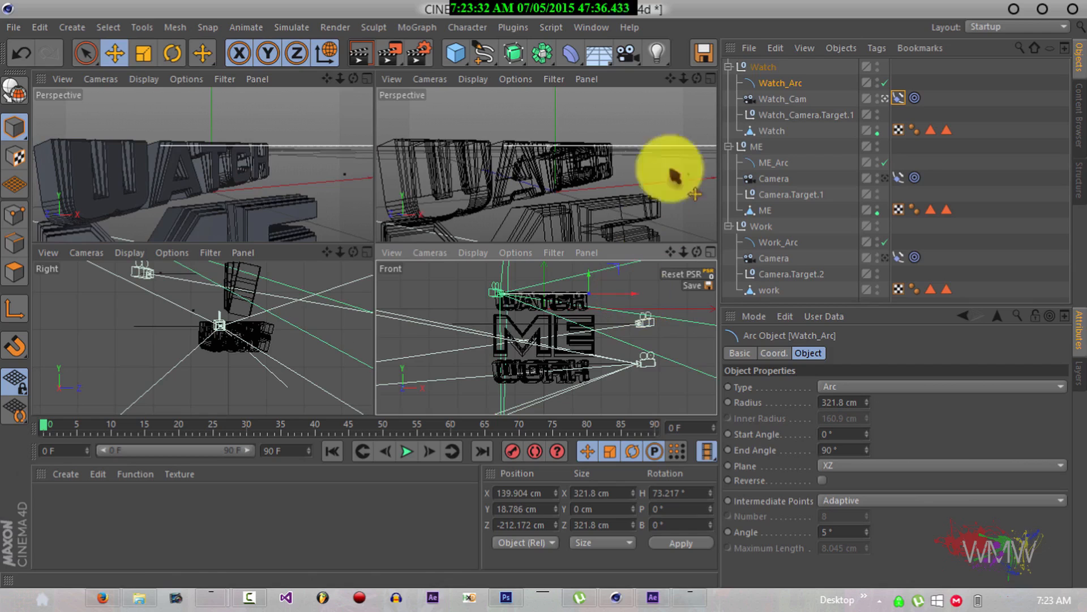
Scale Watch_Arc to a radius of about 401.3 cm and leave Watch_Cam's Align to Spline Position at 100%.
click(899, 99)
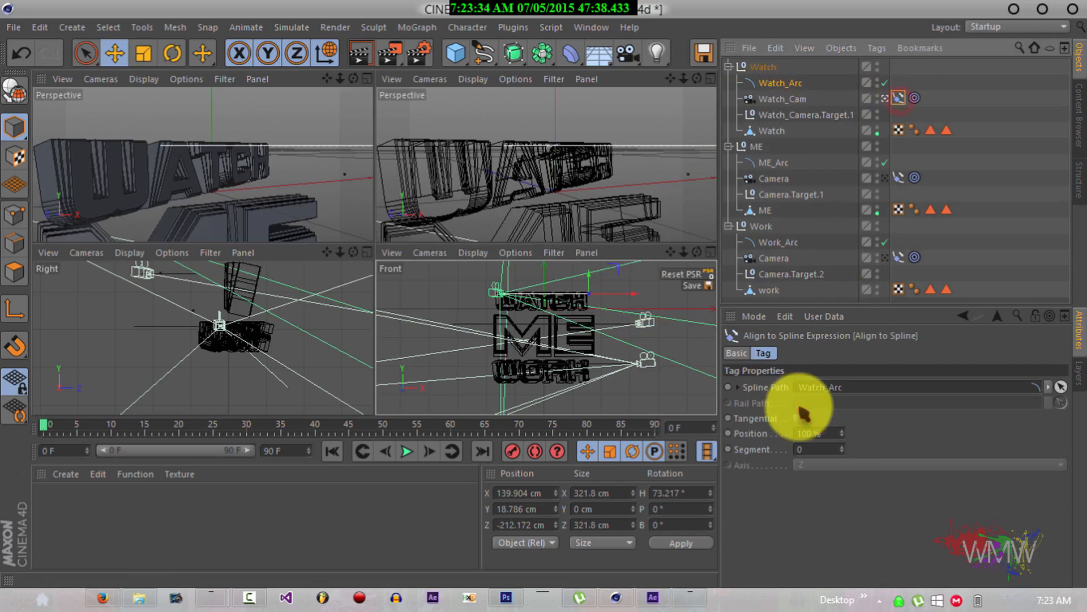
drag(848, 435, 846, 434)
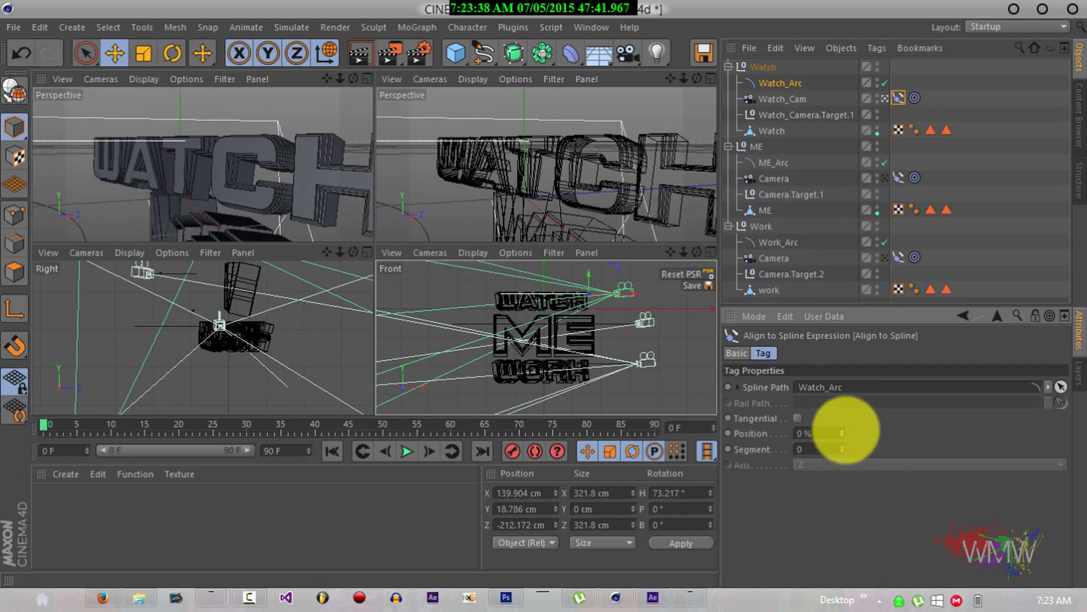
click(151, 54)
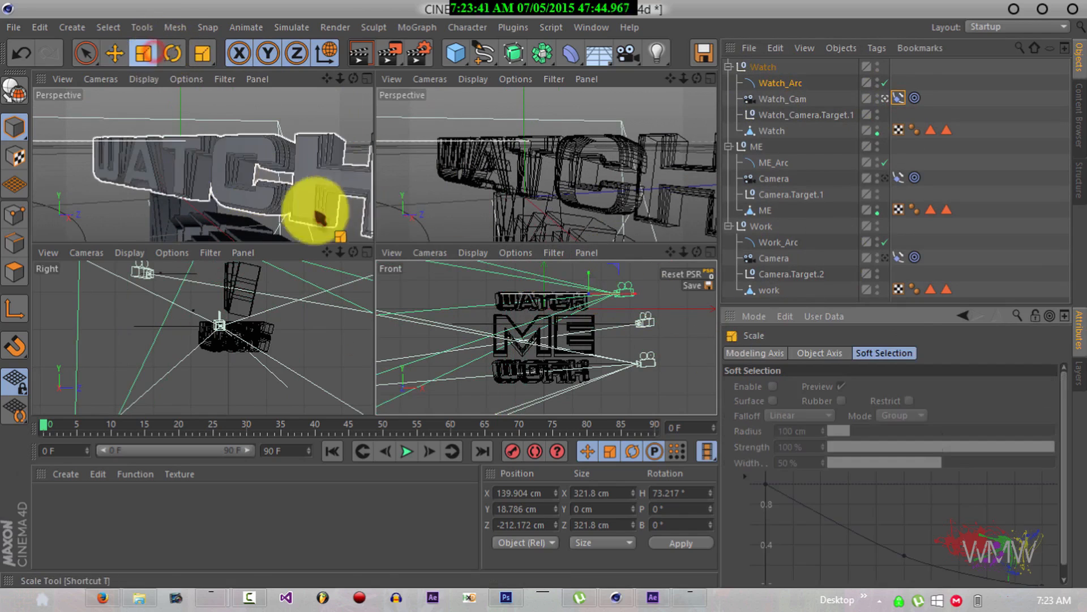
click(773, 83)
drag(505, 119, 694, 116)
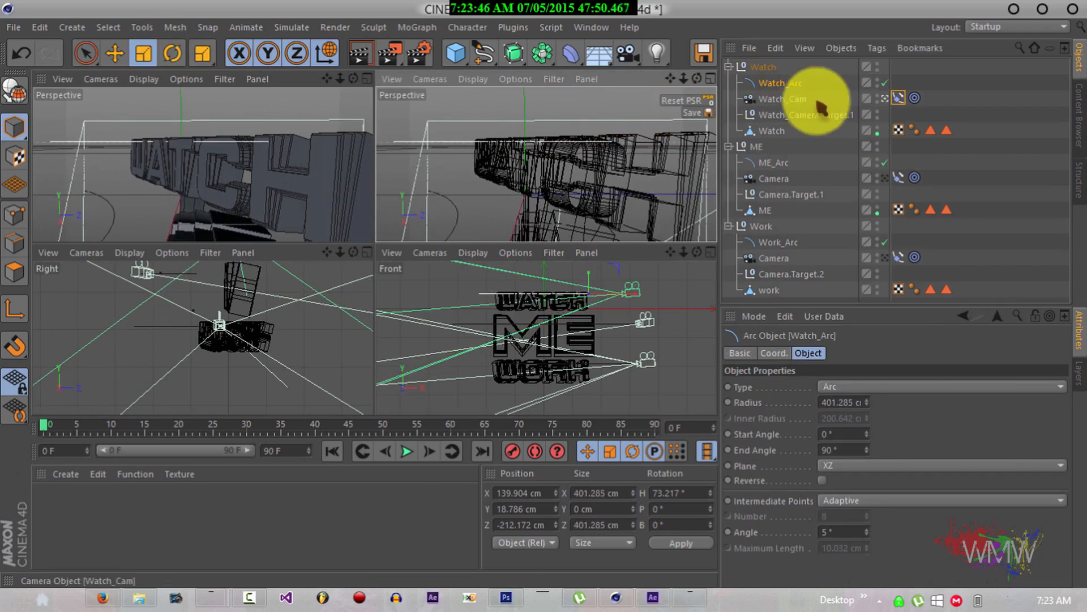
click(899, 97)
mouse_move(843, 433)
mouse_down()
mouse_move(837, 359)
mouse_move(833, 456)
mouse_move(843, 389)
mouse_move(838, 432)
mouse_up()
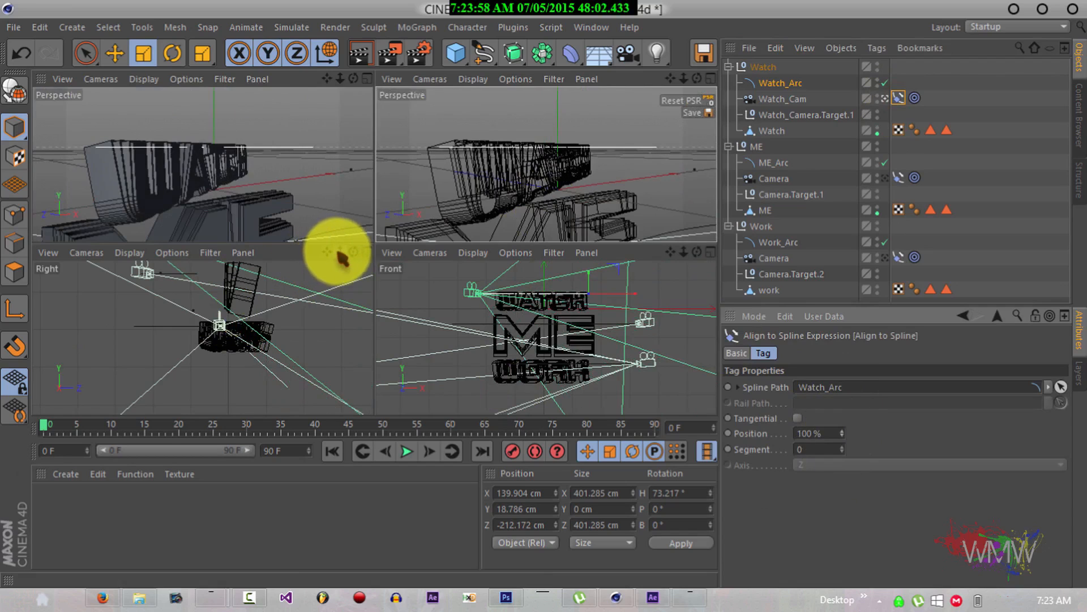
Switch the shaded and wireframe perspective views to the Top view and dismiss the low-battery warning.
click(423, 286)
click(428, 253)
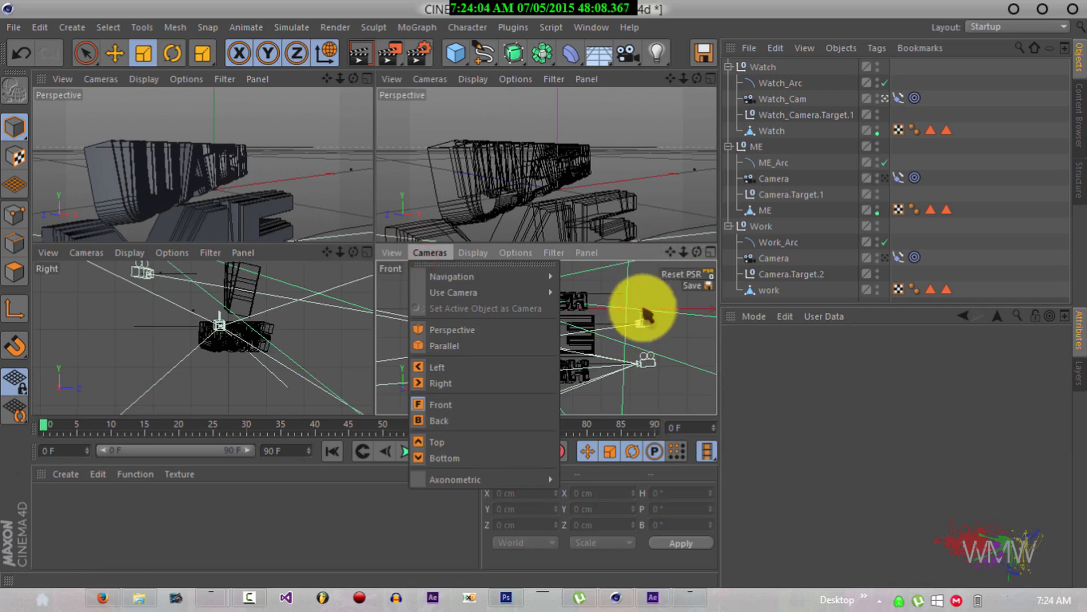
click(528, 134)
click(452, 115)
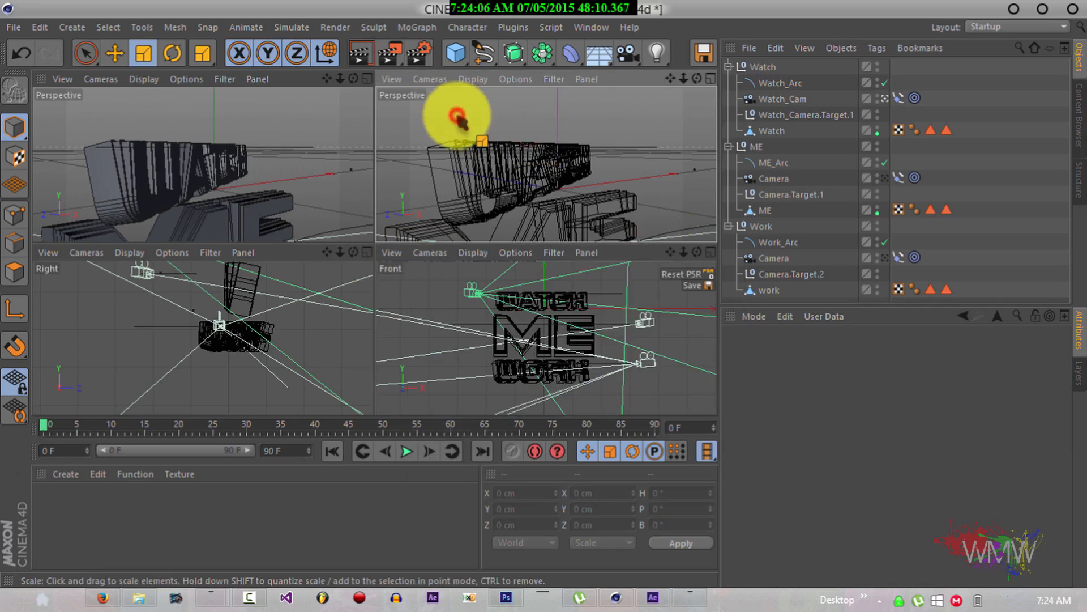
click(430, 79)
click(436, 268)
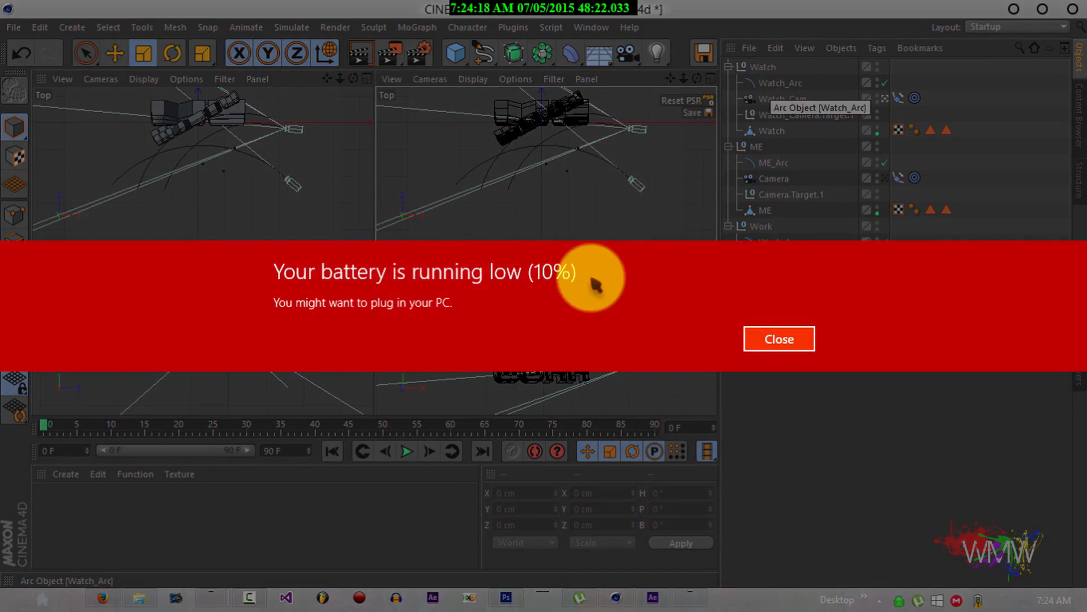
click(764, 342)
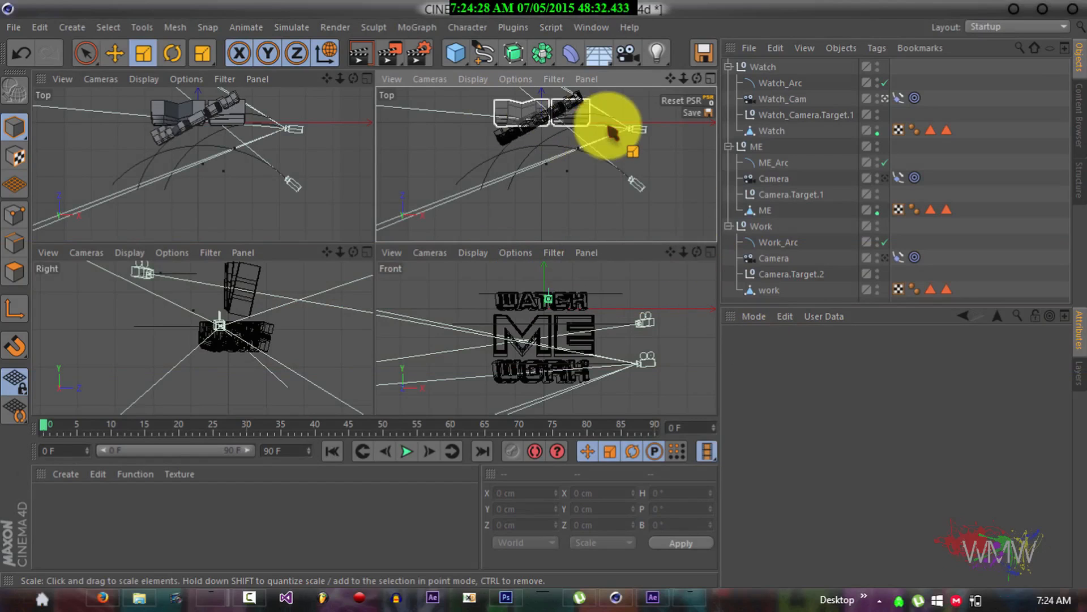
Move Watch_Arc in the Top view to about X 181.5 cm and Z -256.7 cm.
click(770, 85)
alt+middle_drag(530, 141, 596, 116)
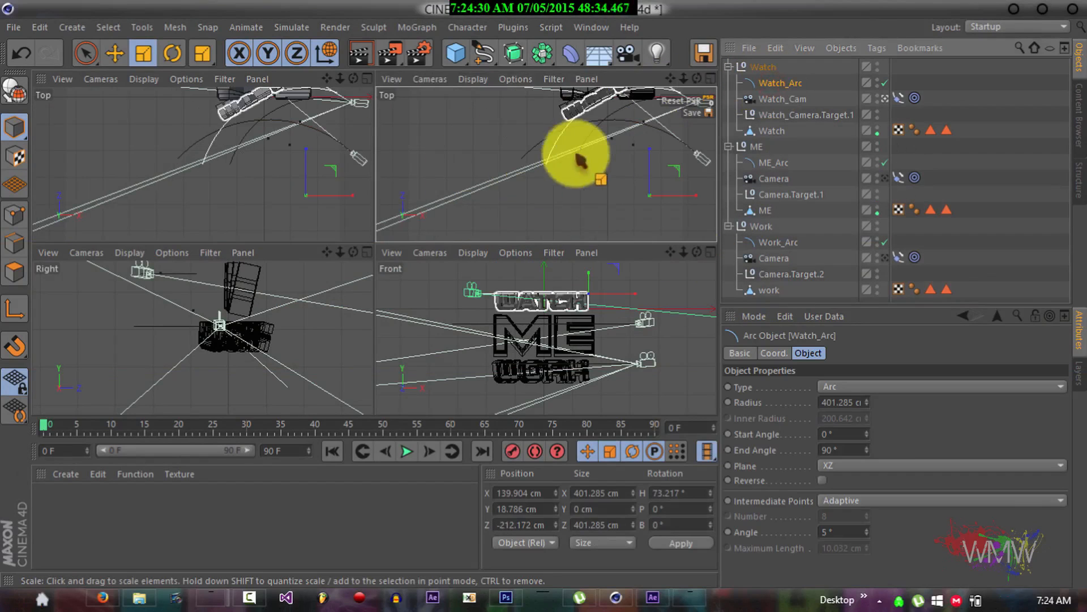
click(114, 53)
drag(650, 152, 656, 180)
drag(718, 218, 731, 218)
click(264, 149)
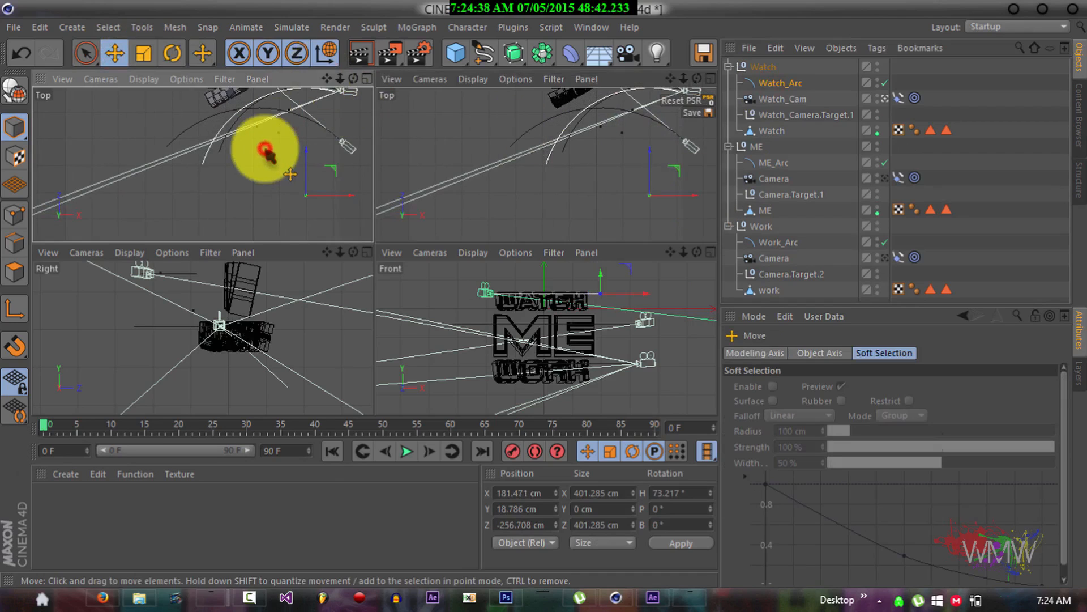
Maximize the shaded Top view and change it to a perspective projection.
click(367, 79)
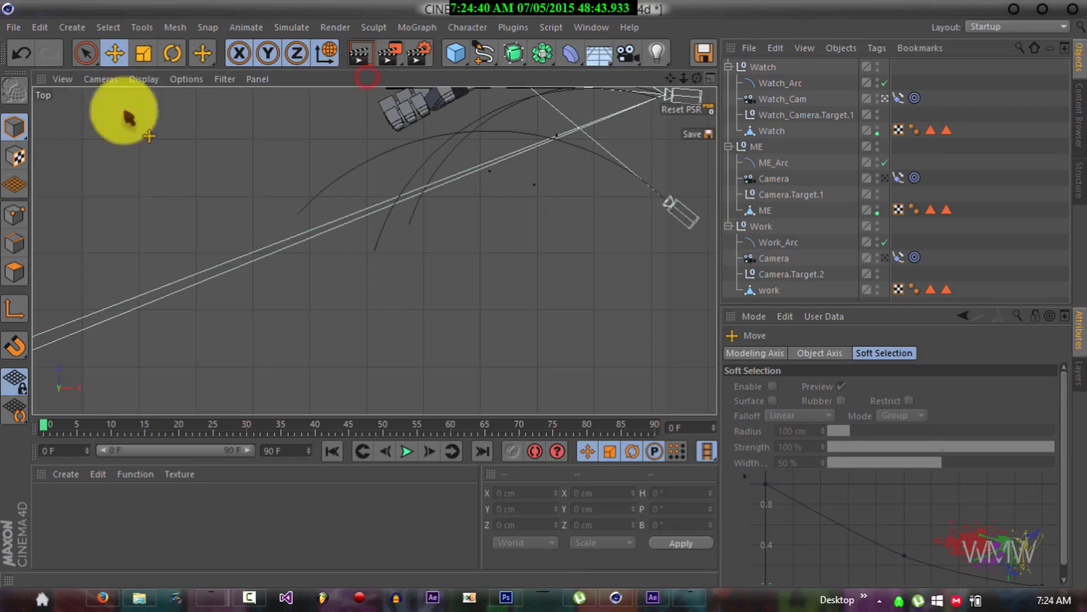
click(99, 79)
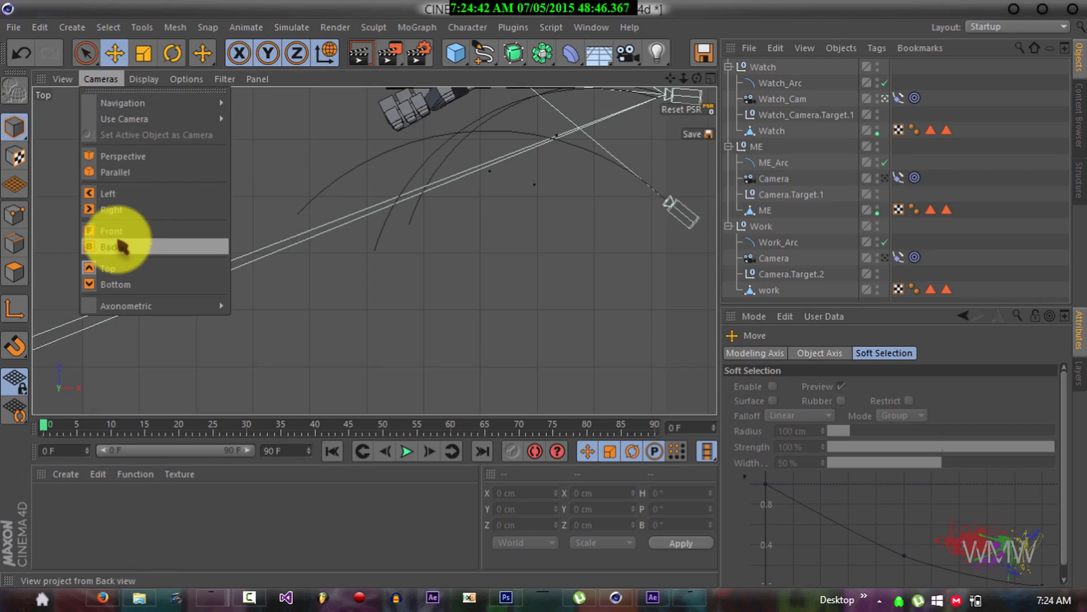
click(111, 158)
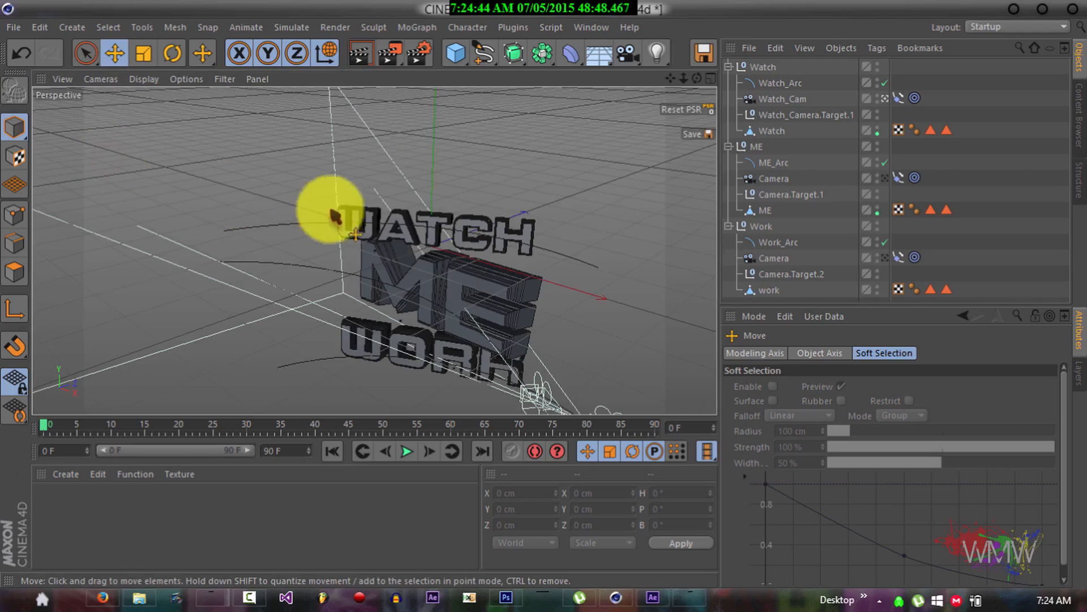
Look through Watch_Cam in the maximized view and set its Align to Spline Position to 0%.
click(885, 99)
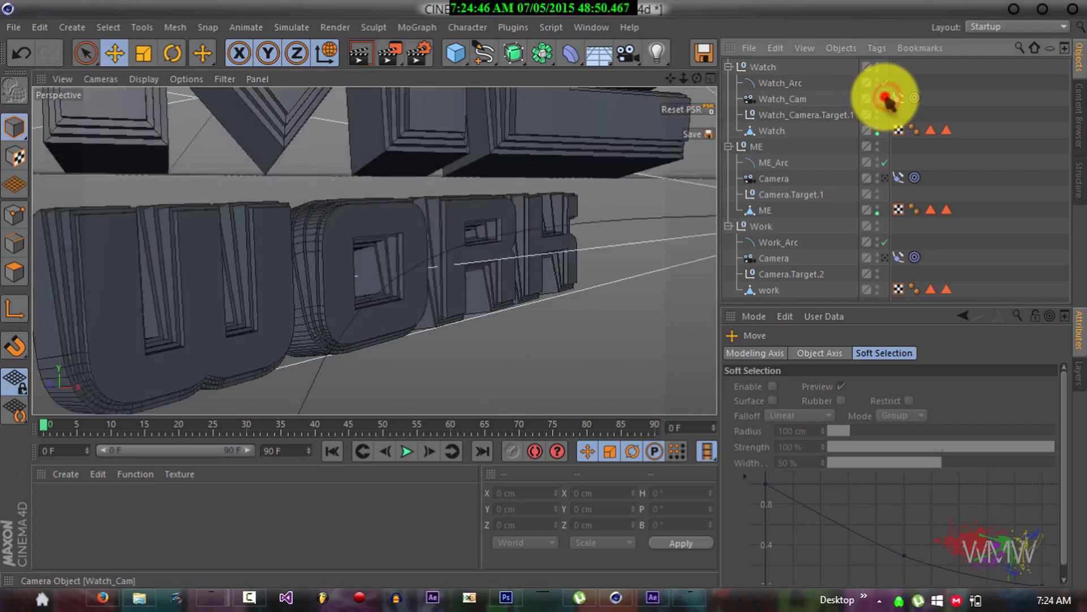
click(886, 99)
click(886, 99)
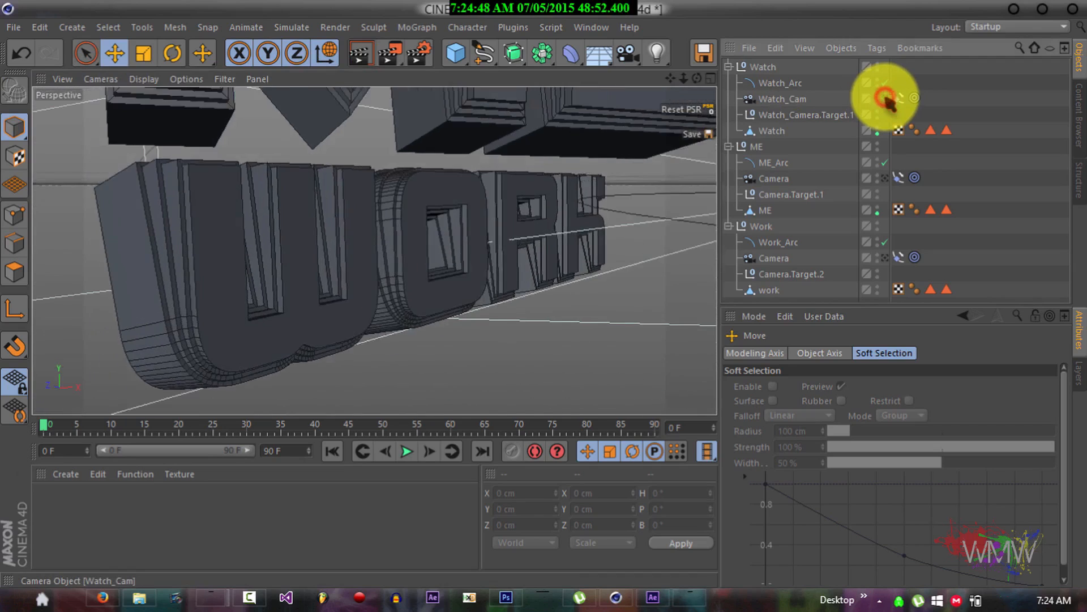
click(698, 135)
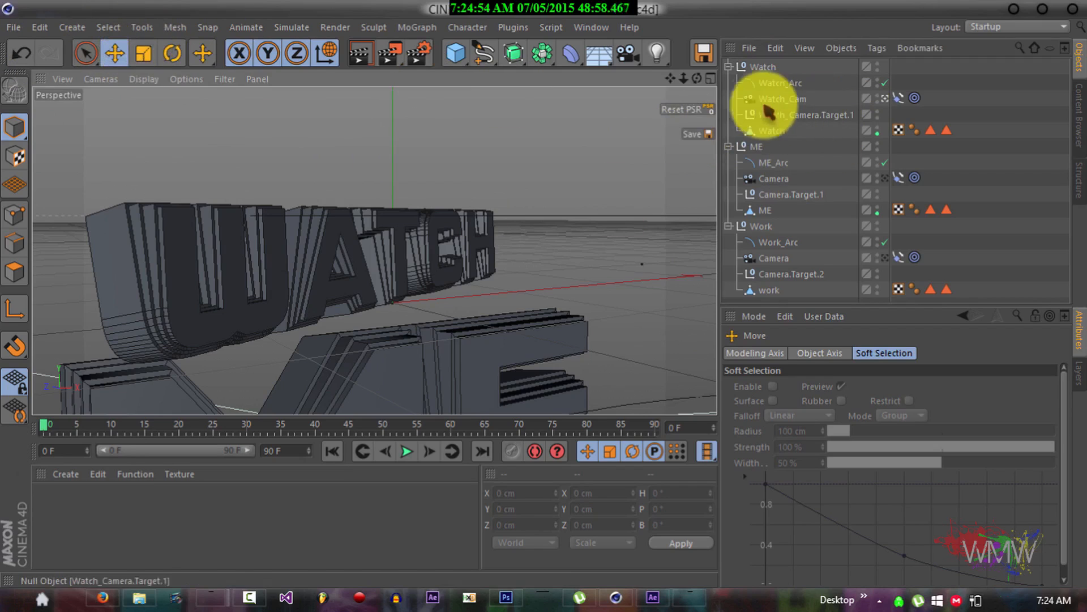
click(897, 98)
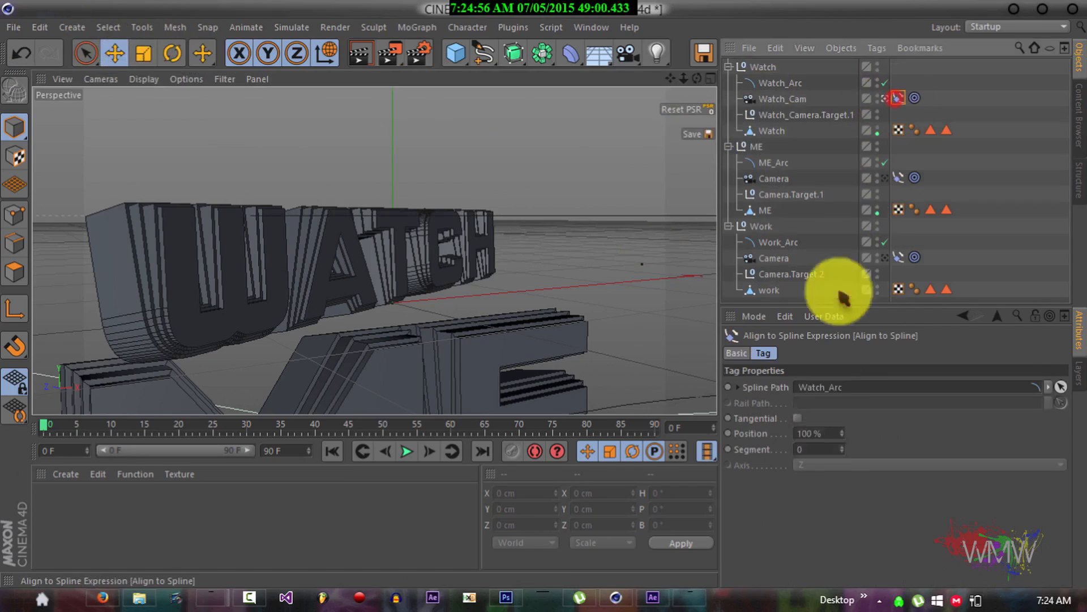
drag(845, 439, 837, 441)
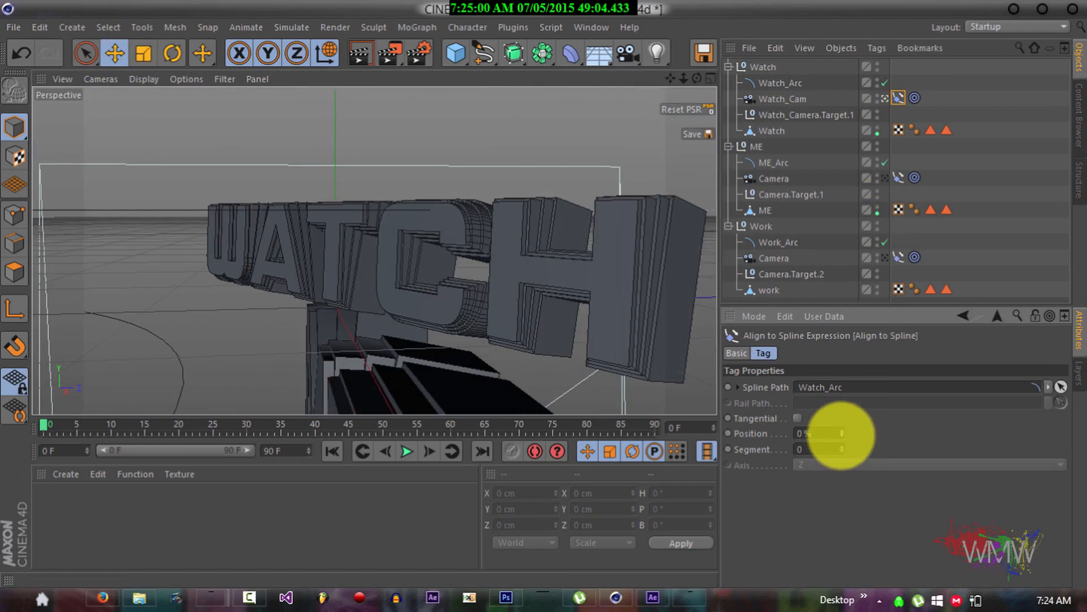
Switch the maximized view from Watch_Cam to the ME group's camera and change its projection to perspective.
click(885, 180)
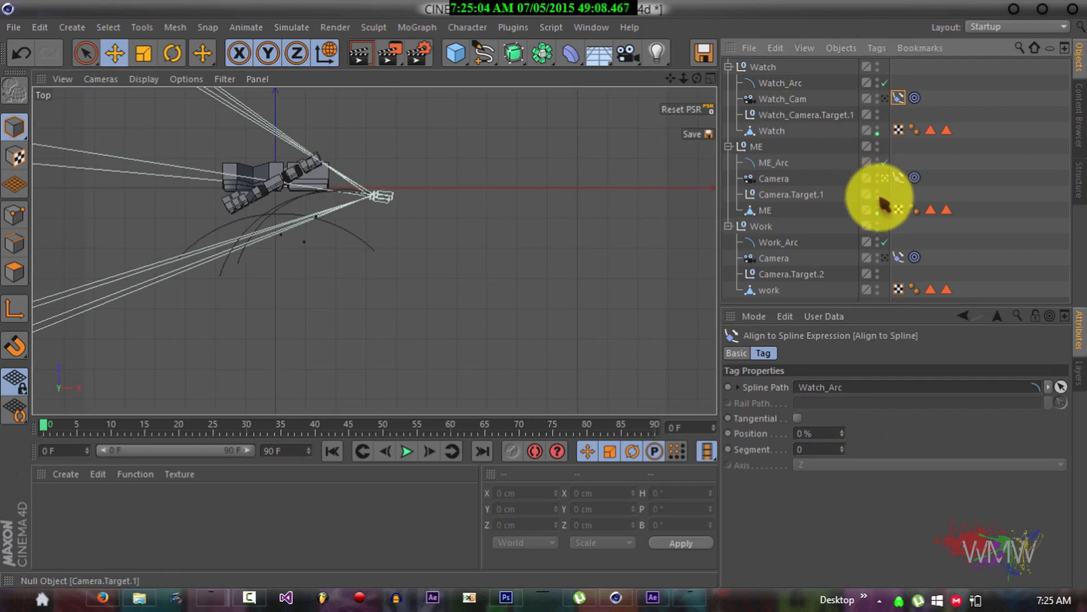
click(893, 177)
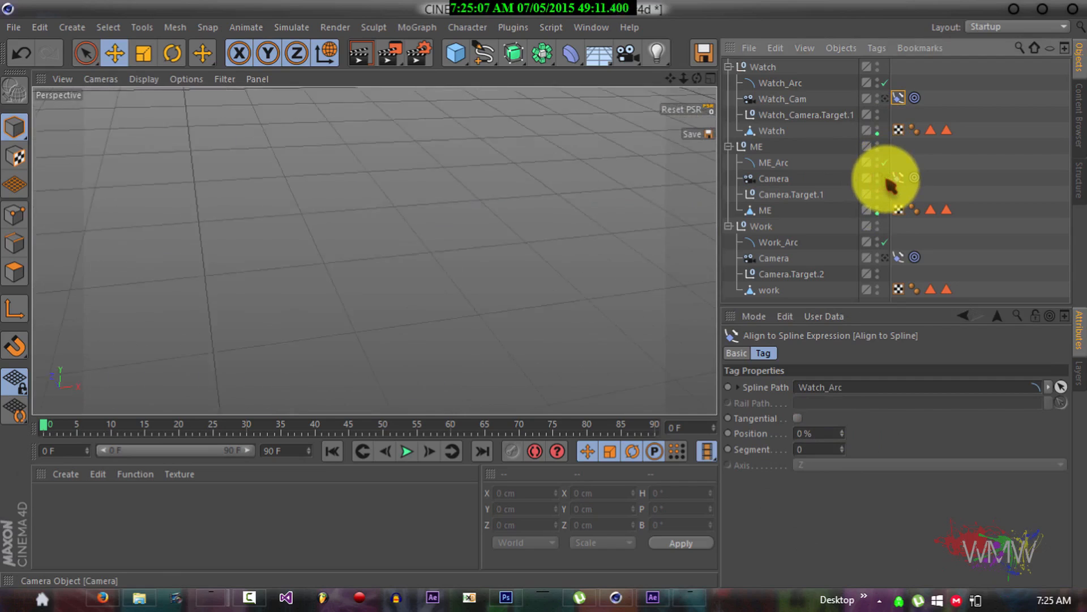
click(886, 179)
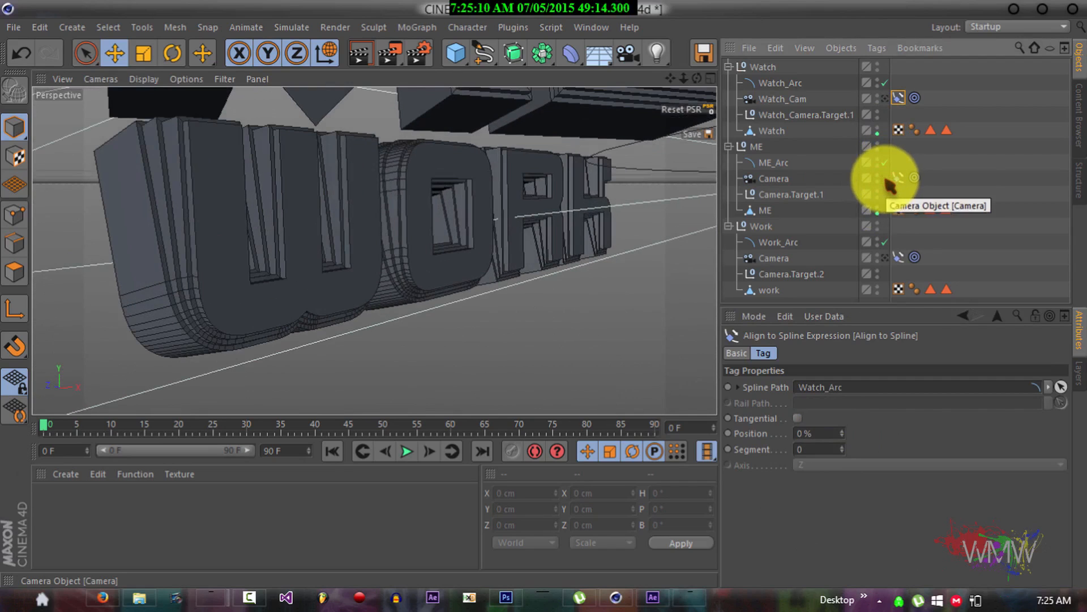
click(887, 179)
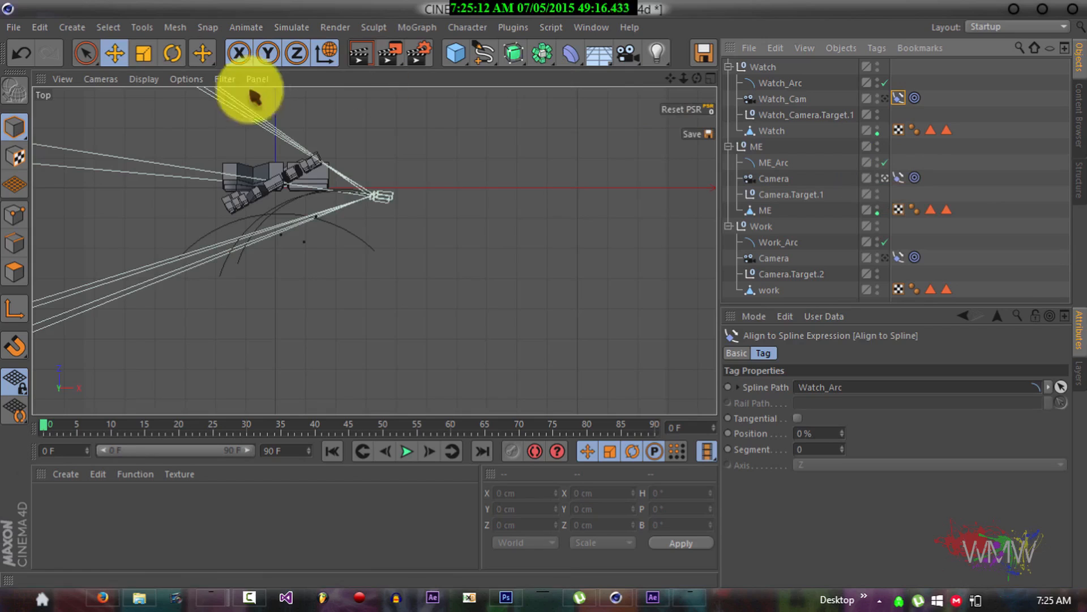
click(99, 79)
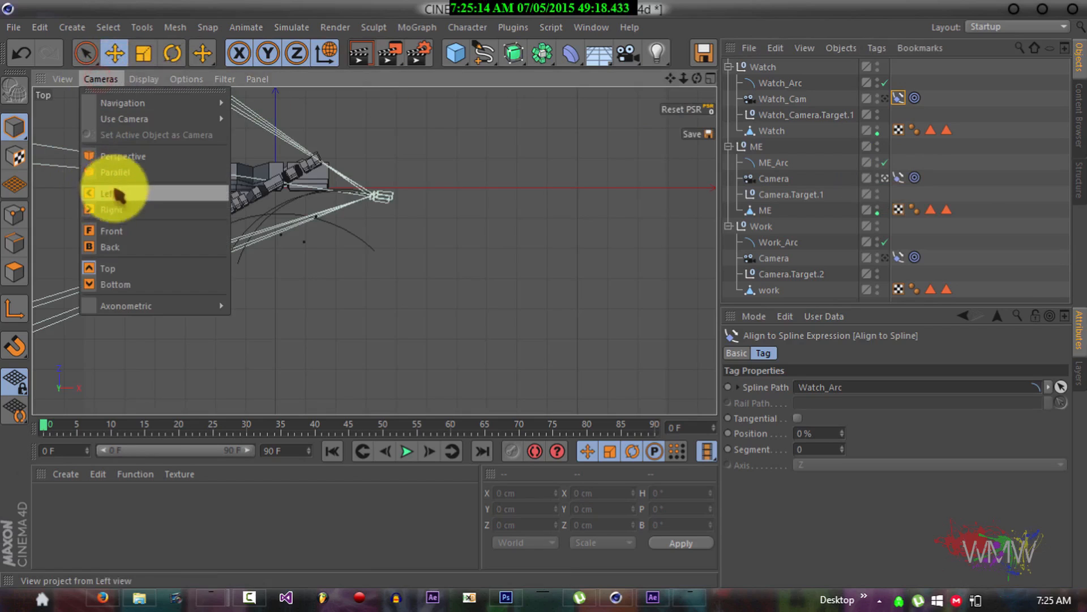
Switch to the Perspective view, look through the ME camera and preview its travel along ME_Arc with the Align to Spline position.
click(110, 157)
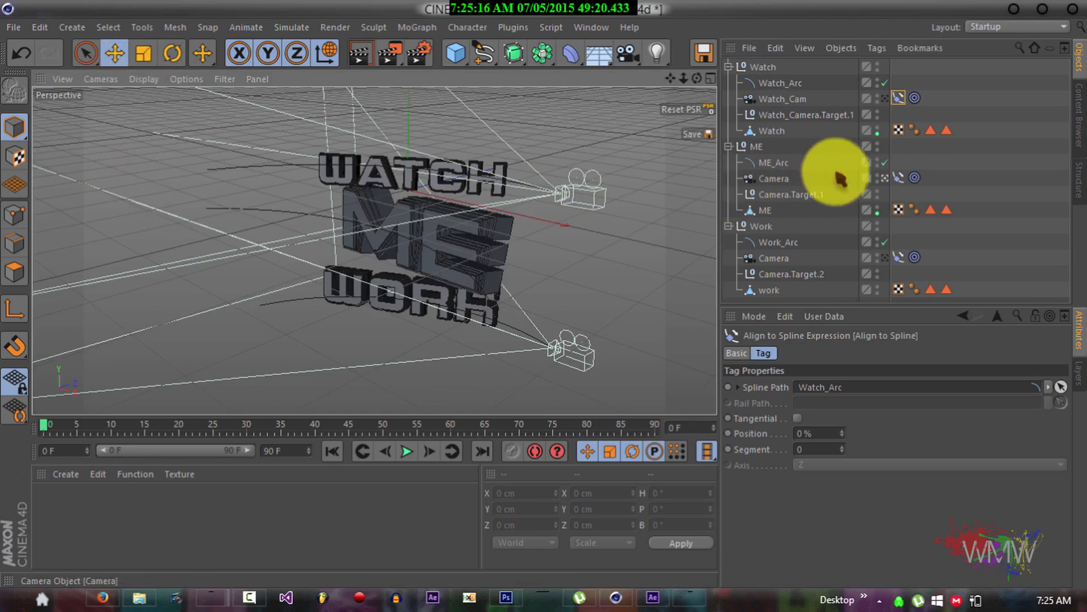
click(887, 178)
click(886, 178)
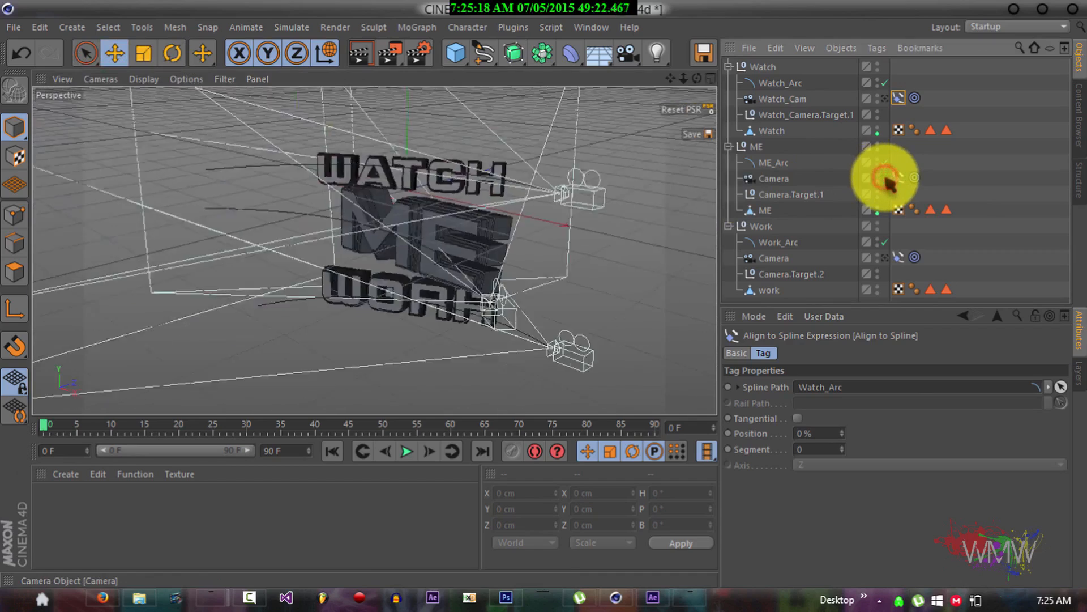
click(887, 178)
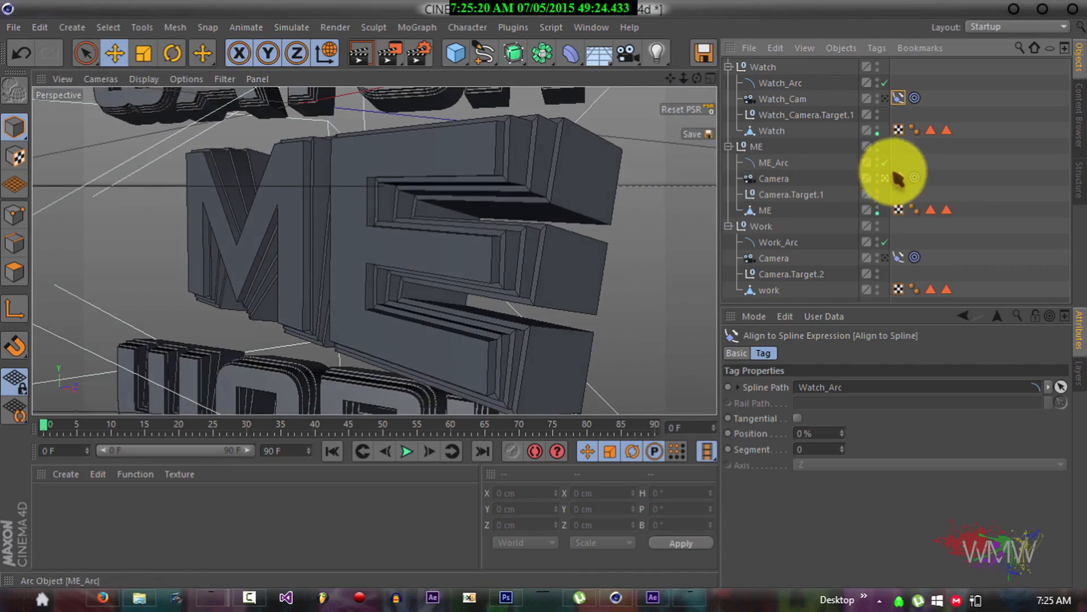
click(898, 179)
mouse_move(839, 436)
mouse_down()
mouse_move(837, 400)
mouse_move(844, 433)
mouse_up()
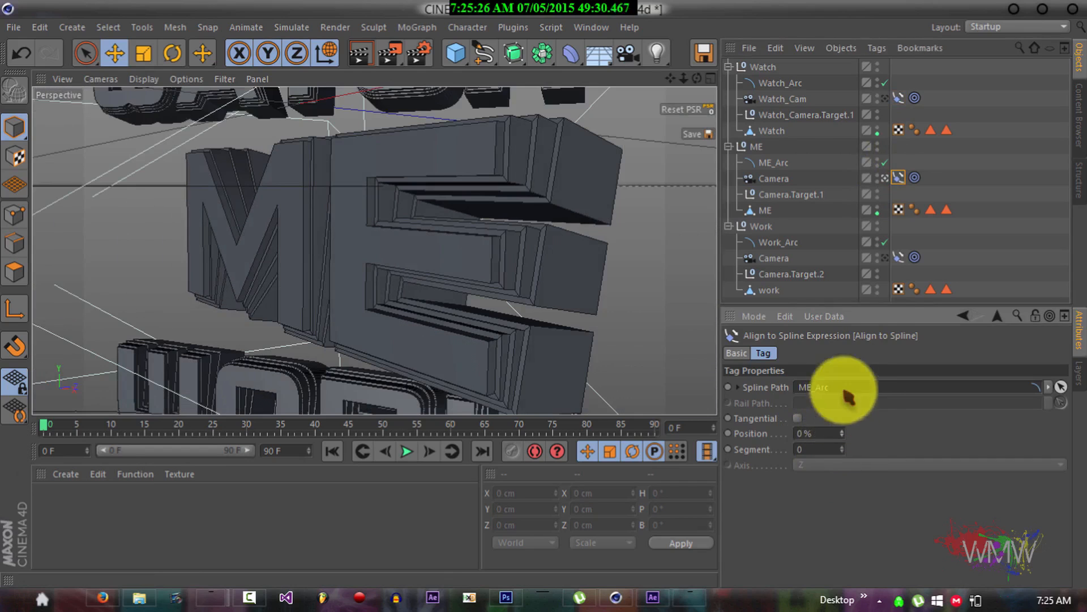
Look through the Work camera and scrub its Align to Spline position to 100% to preview its travel along Work_Arc.
click(889, 259)
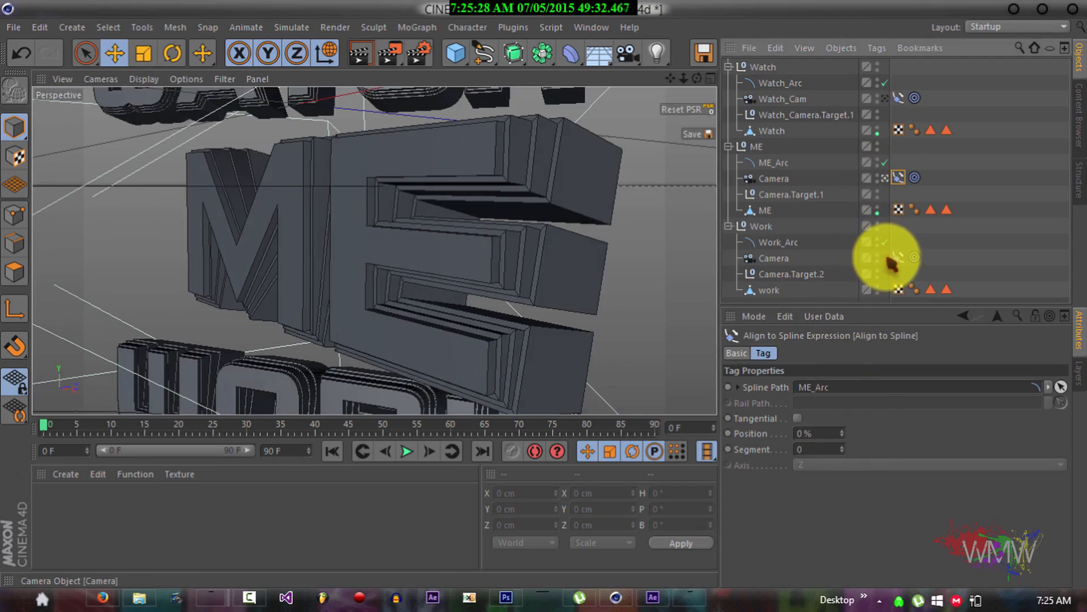
click(843, 433)
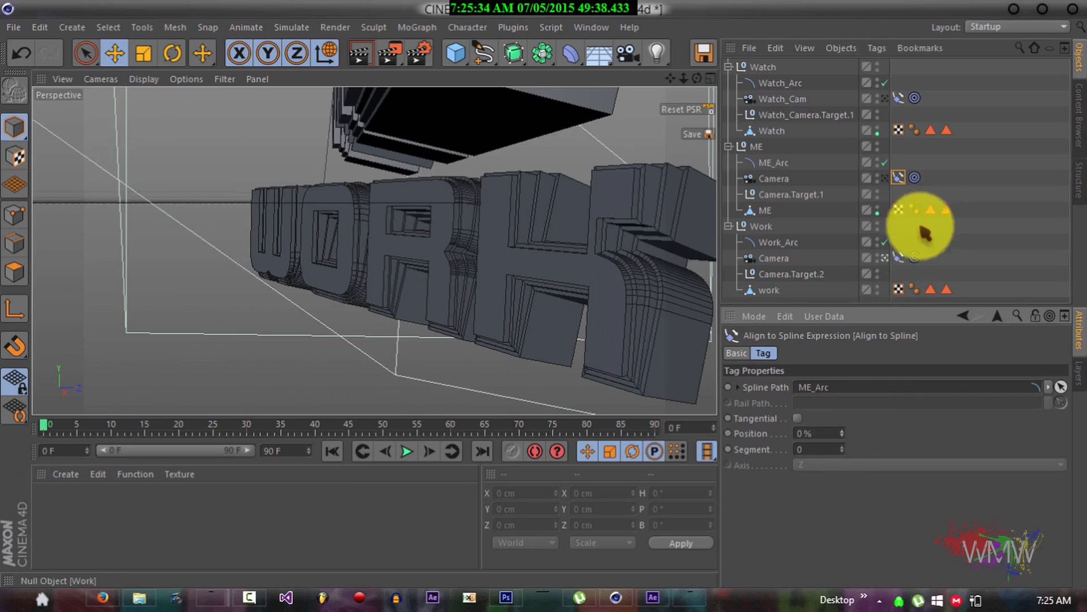
click(896, 256)
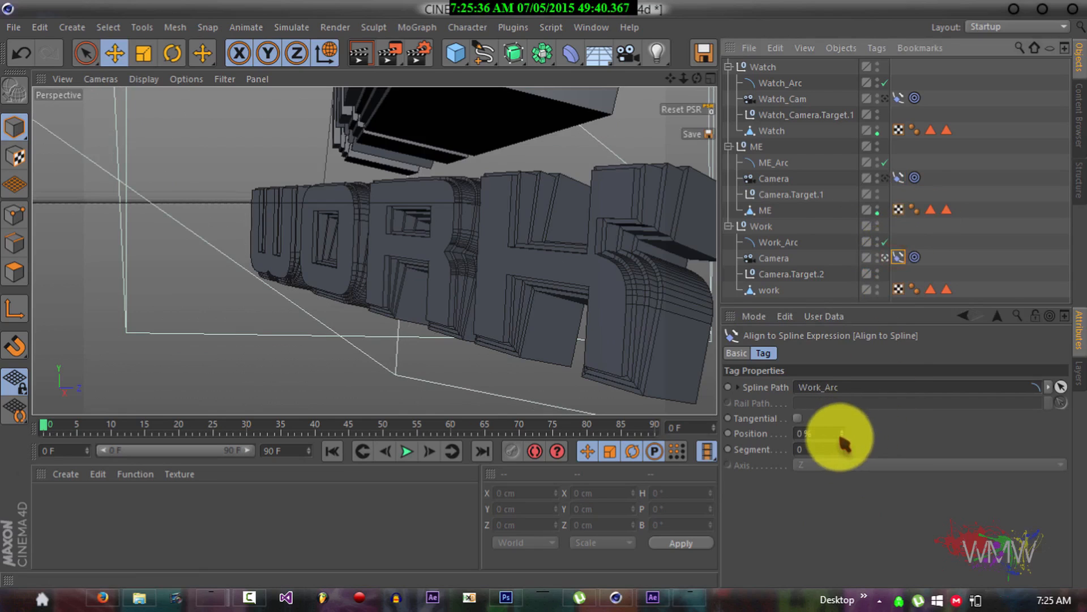
drag(839, 433, 837, 431)
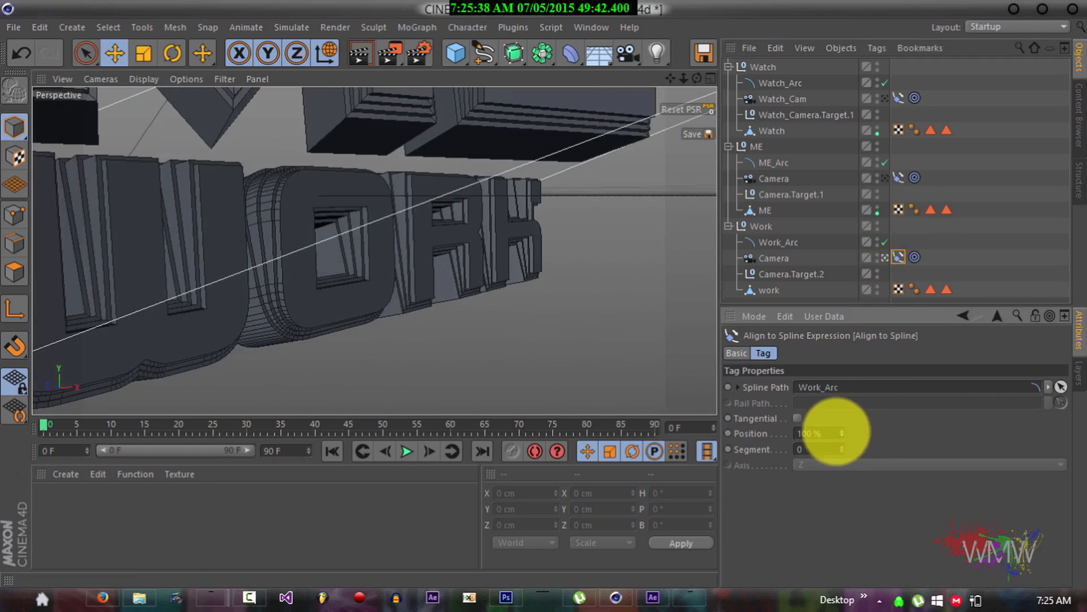
click(842, 435)
click(842, 431)
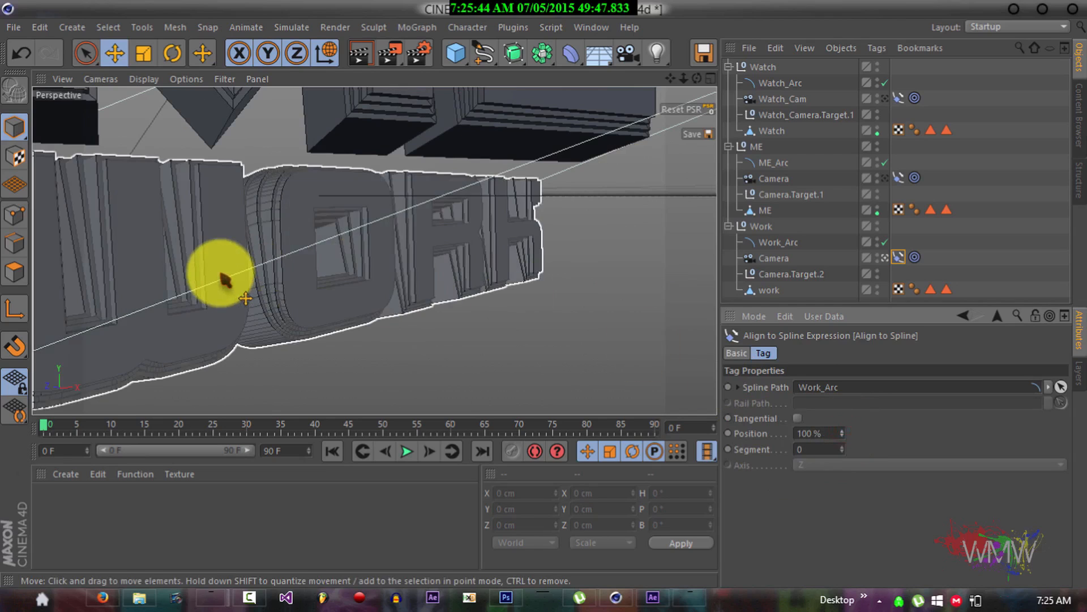
Move Work_Arc along X to about -4.1 cm.
click(772, 242)
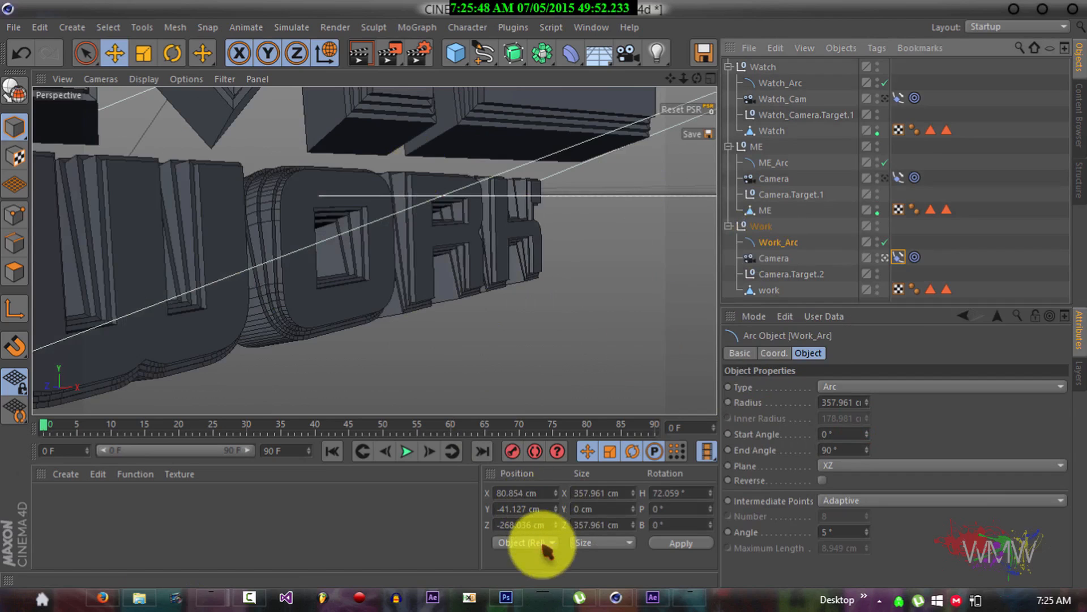
drag(555, 494, 553, 486)
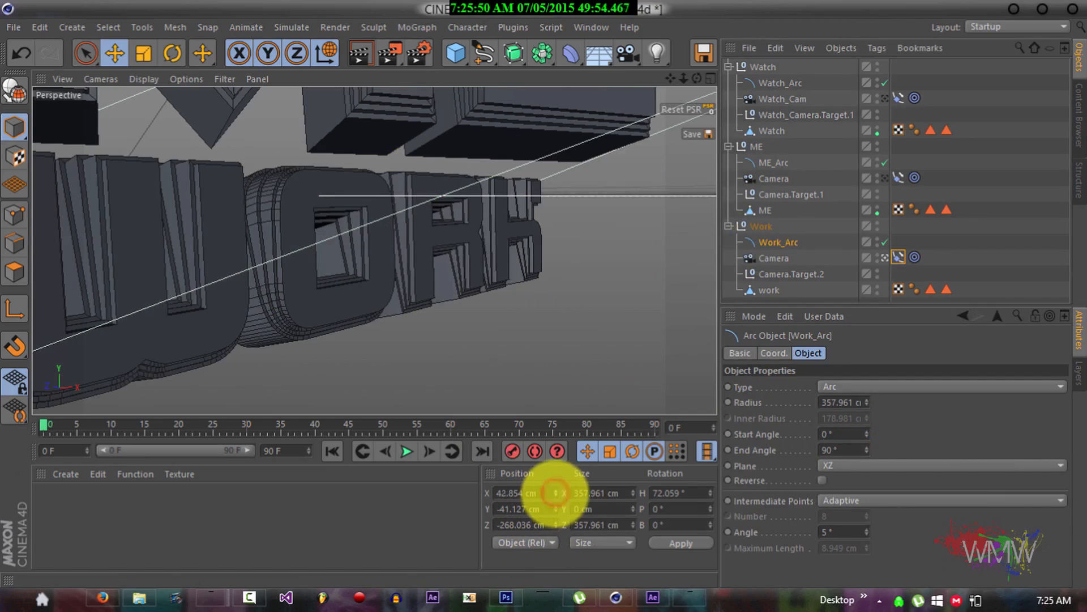
click(671, 544)
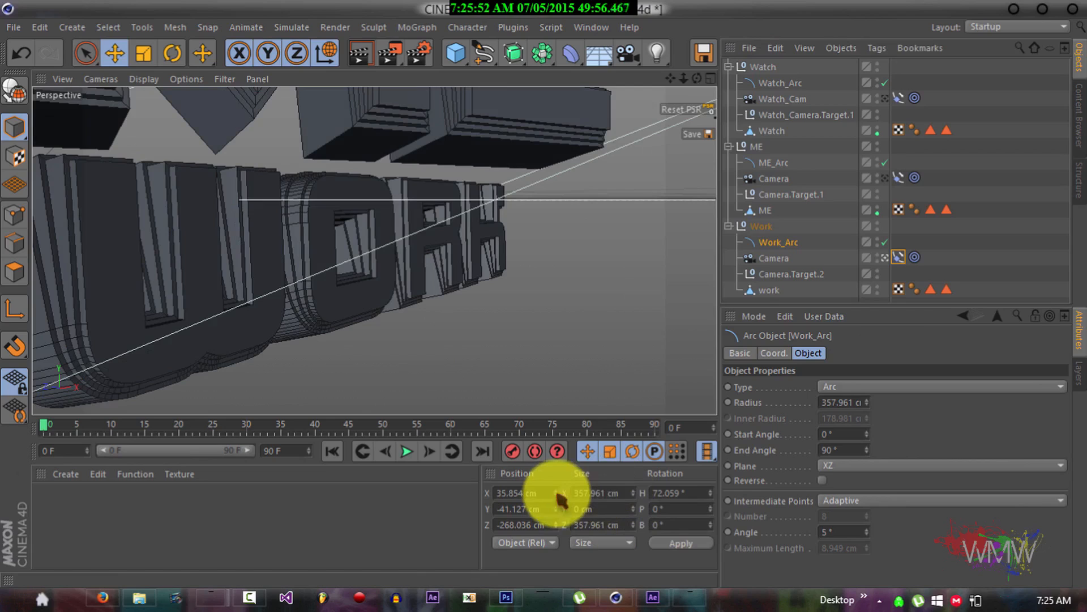
click(657, 541)
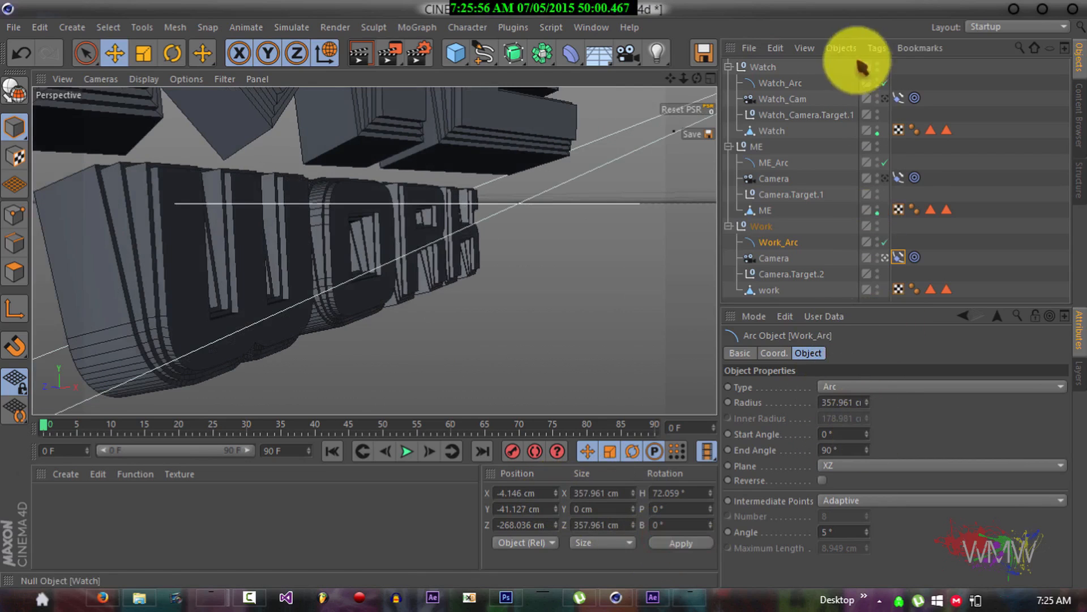
Preview the Work camera's travel along the moved arc by scrubbing its Align to Spline position.
click(899, 257)
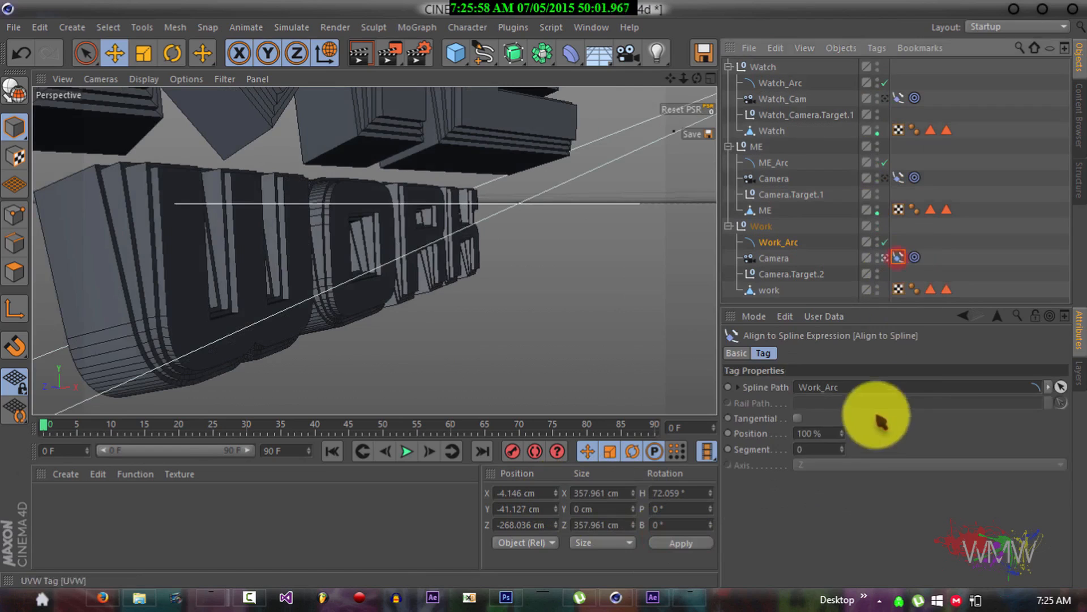
click(843, 433)
mouse_move(844, 439)
mouse_down()
mouse_move(838, 432)
mouse_move(838, 450)
mouse_move(825, 400)
mouse_move(838, 425)
mouse_up()
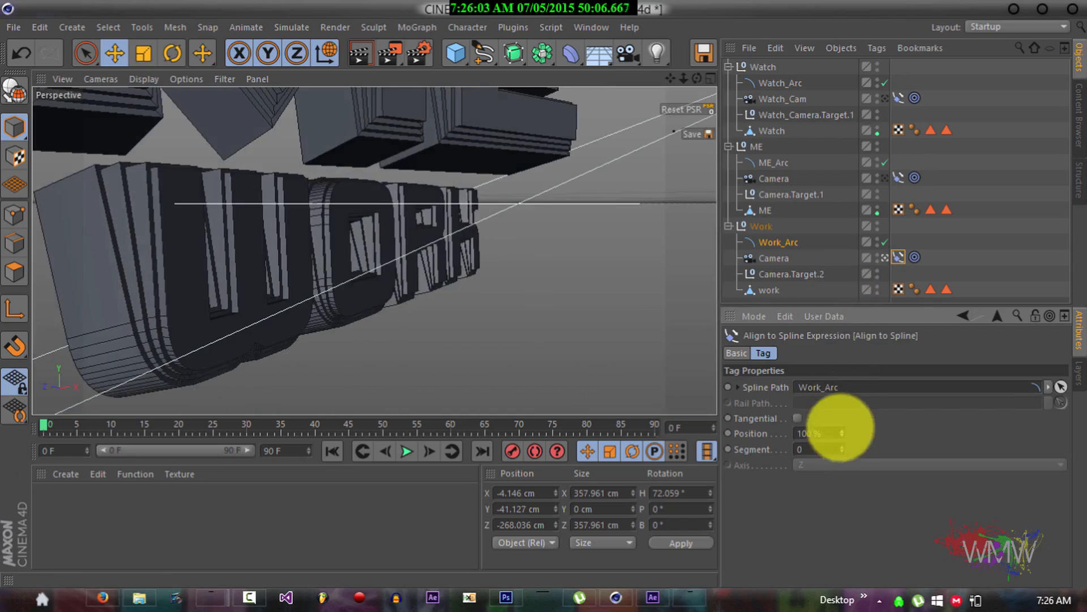
Scale Work_Arc up to a radius of about 442 cm and set the Work camera's spline position back to 0%.
click(777, 243)
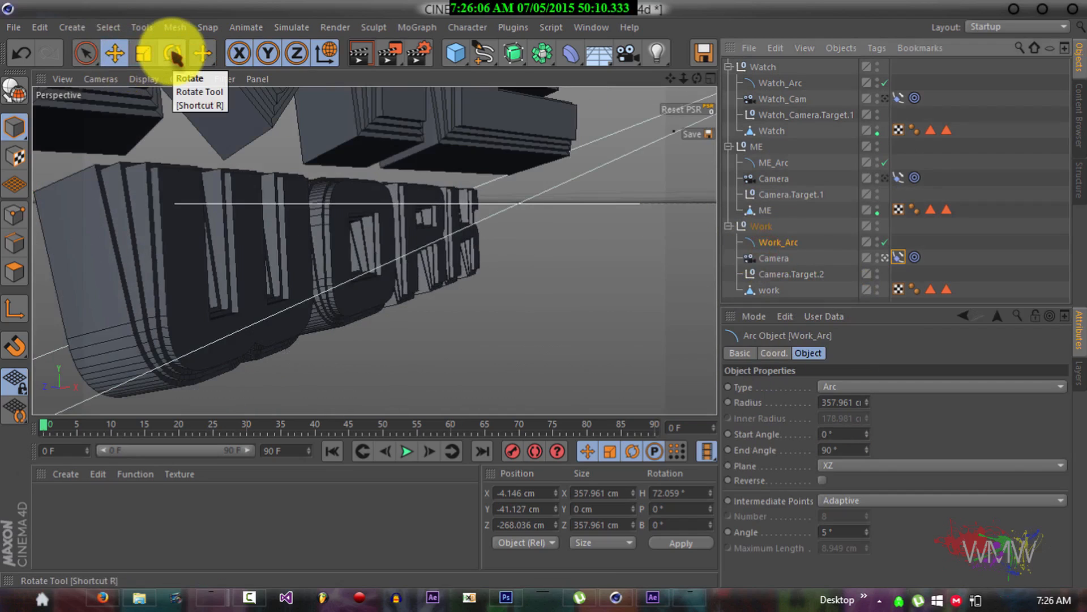
click(147, 51)
drag(499, 281, 668, 262)
click(669, 262)
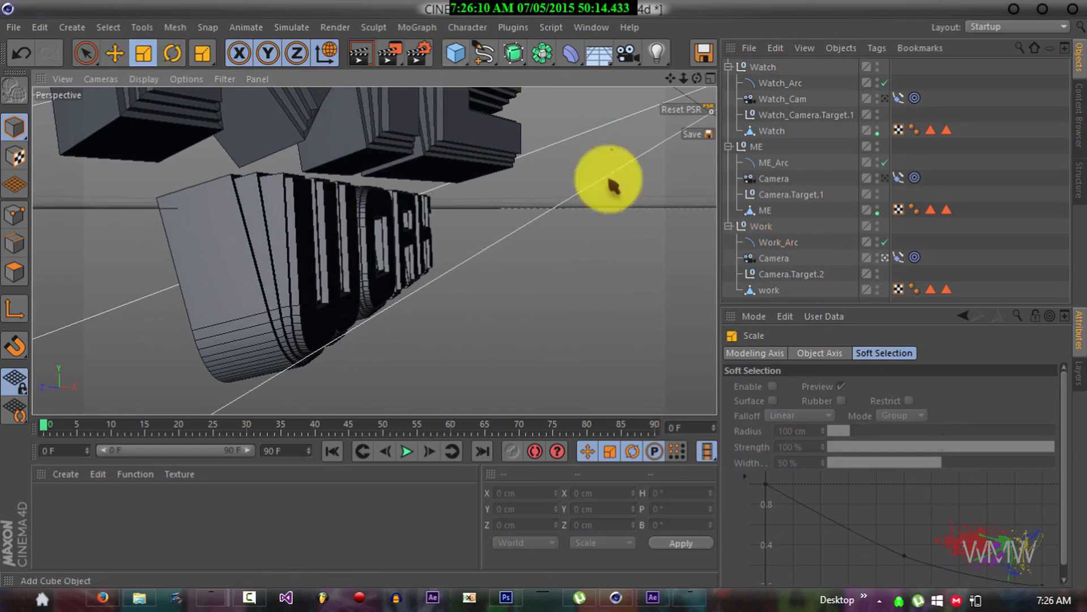
click(898, 256)
mouse_move(844, 434)
mouse_down()
mouse_move(842, 449)
mouse_move(835, 432)
mouse_move(845, 451)
mouse_move(844, 435)
mouse_up()
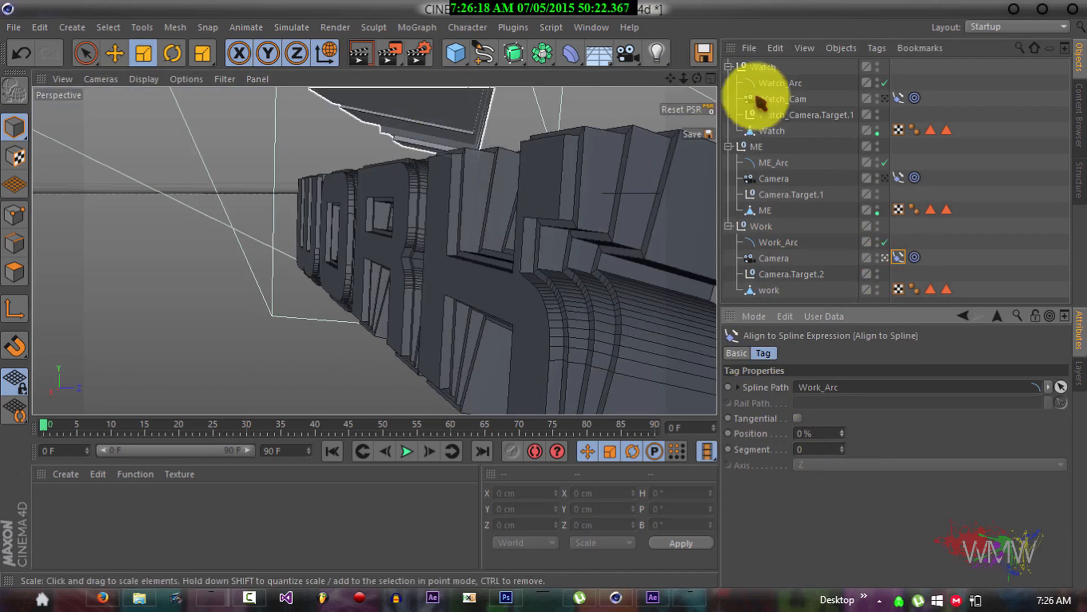
In a Top view, move Work_Arc along Z to about -369 cm, away from the text.
click(709, 78)
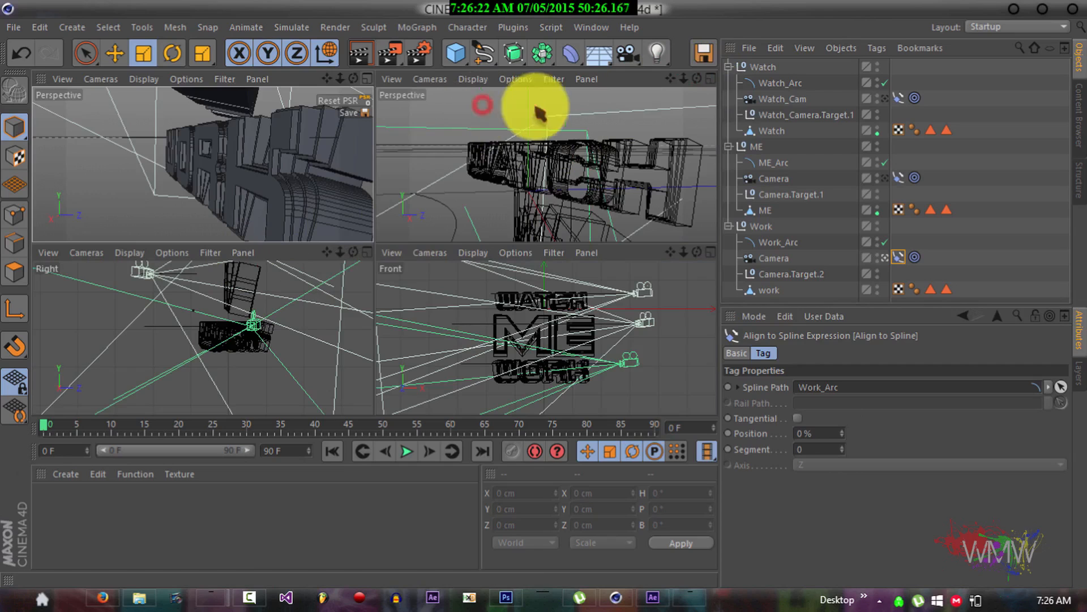
click(709, 79)
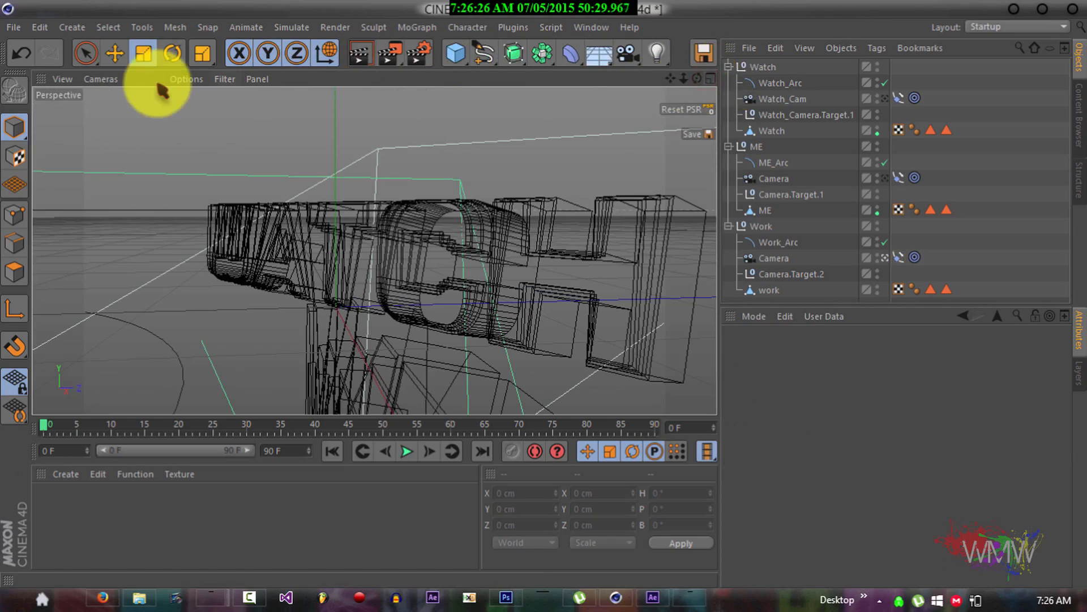
click(101, 78)
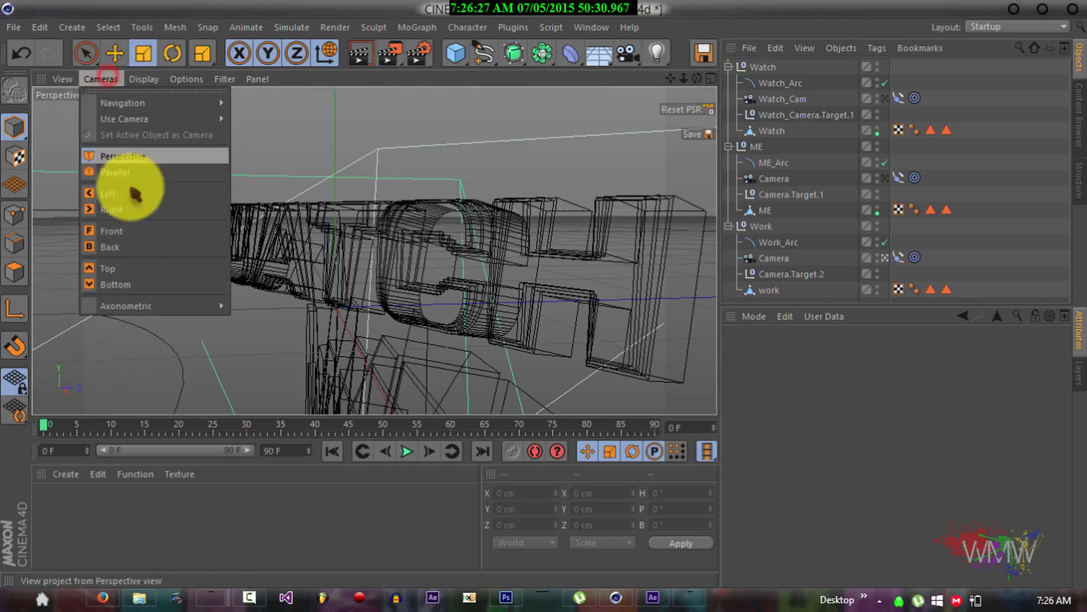
click(134, 269)
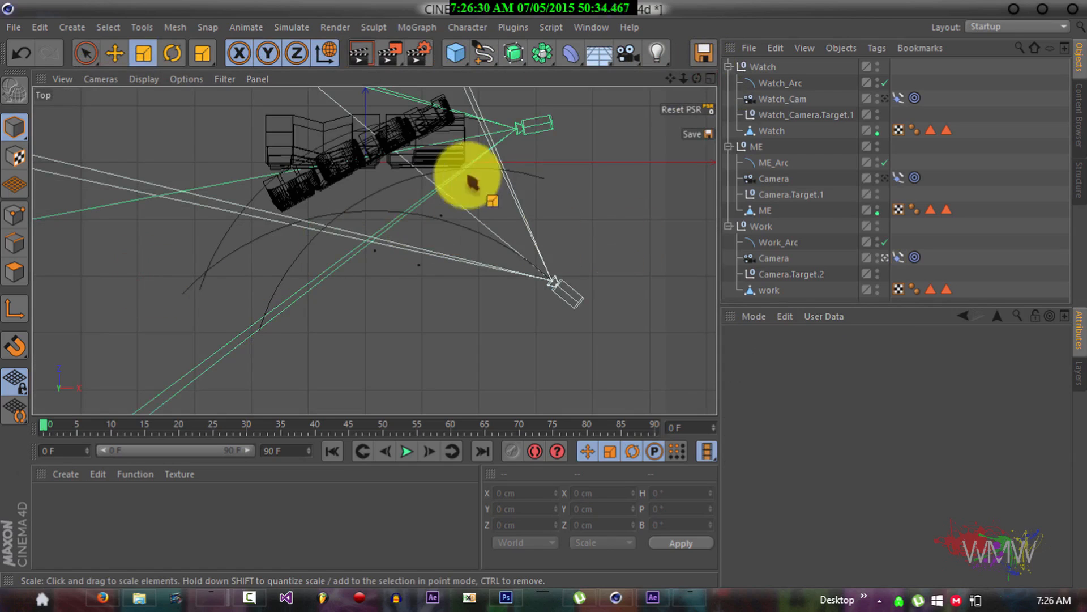
click(787, 242)
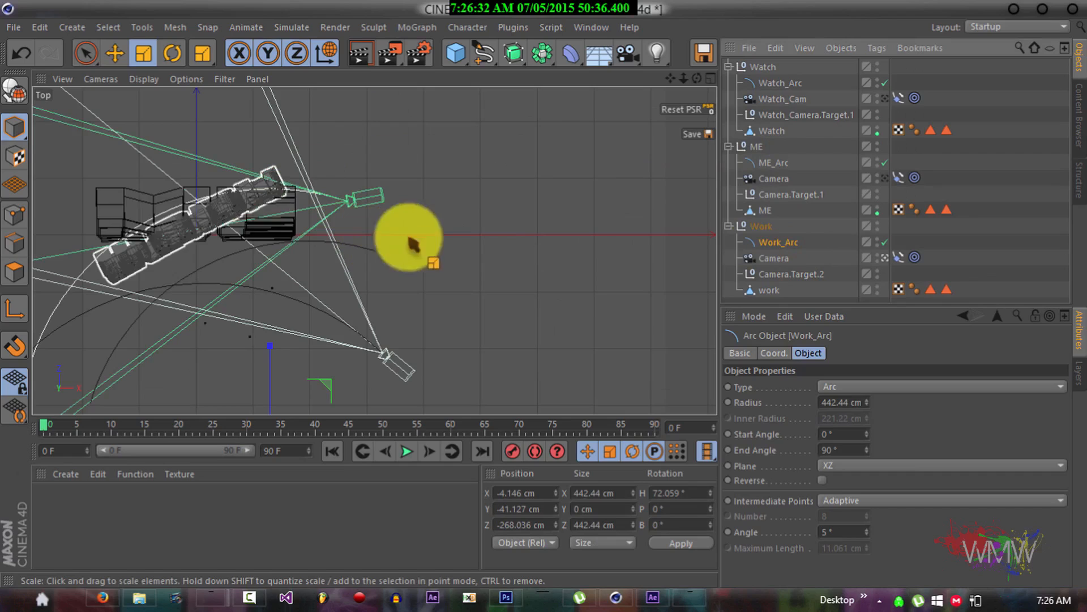
click(115, 54)
drag(270, 351, 273, 404)
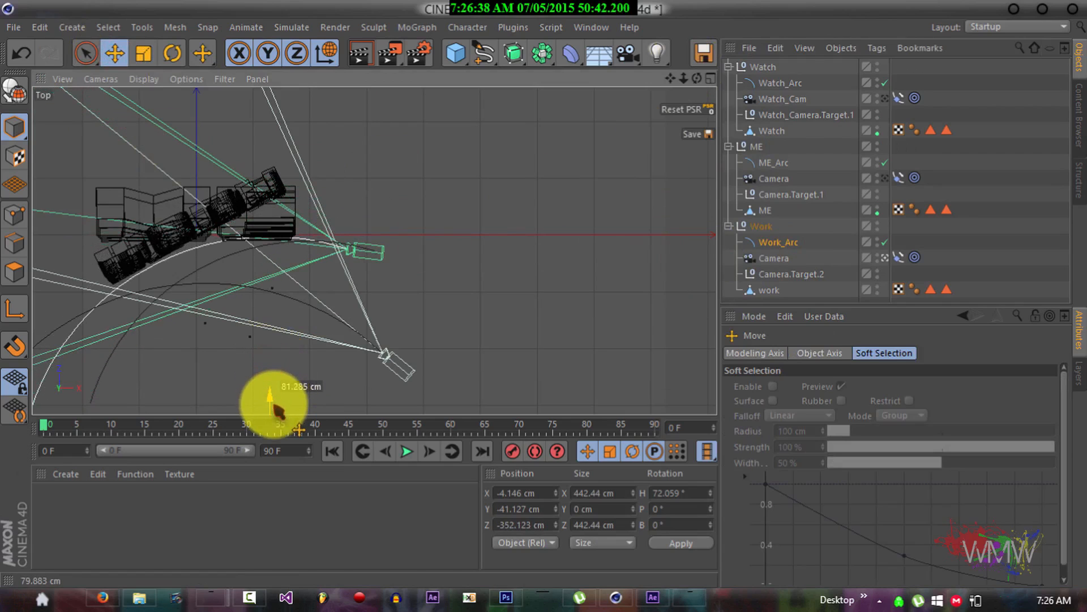
drag(684, 79, 496, 202)
drag(304, 315, 301, 323)
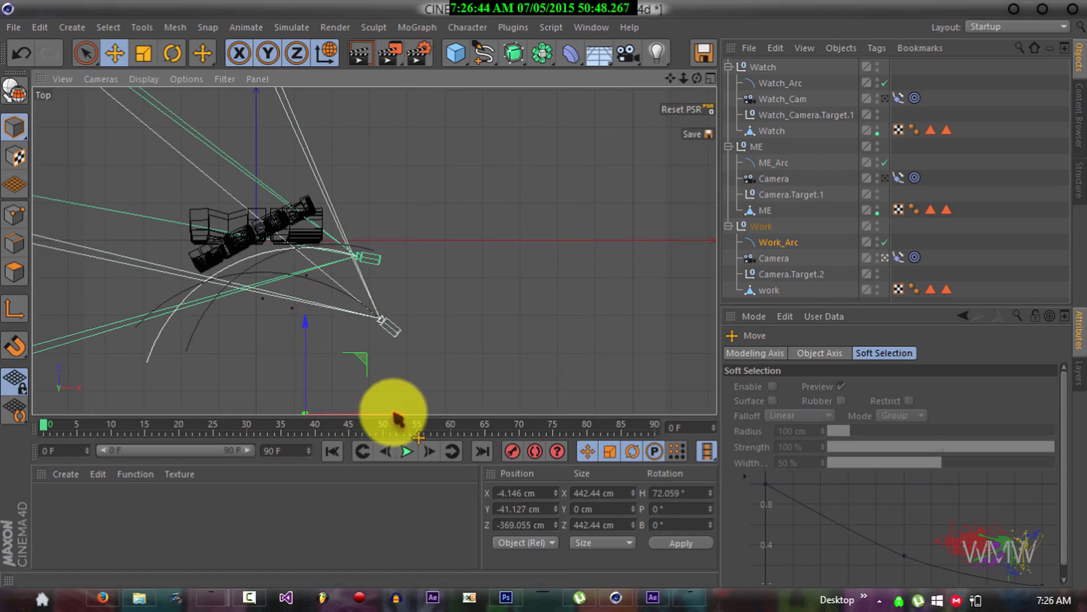
Rotate Work_Arc to a heading of about 67.6° and shift it along X to about 4.3 cm.
drag(394, 412, 421, 420)
drag(545, 294, 539, 291)
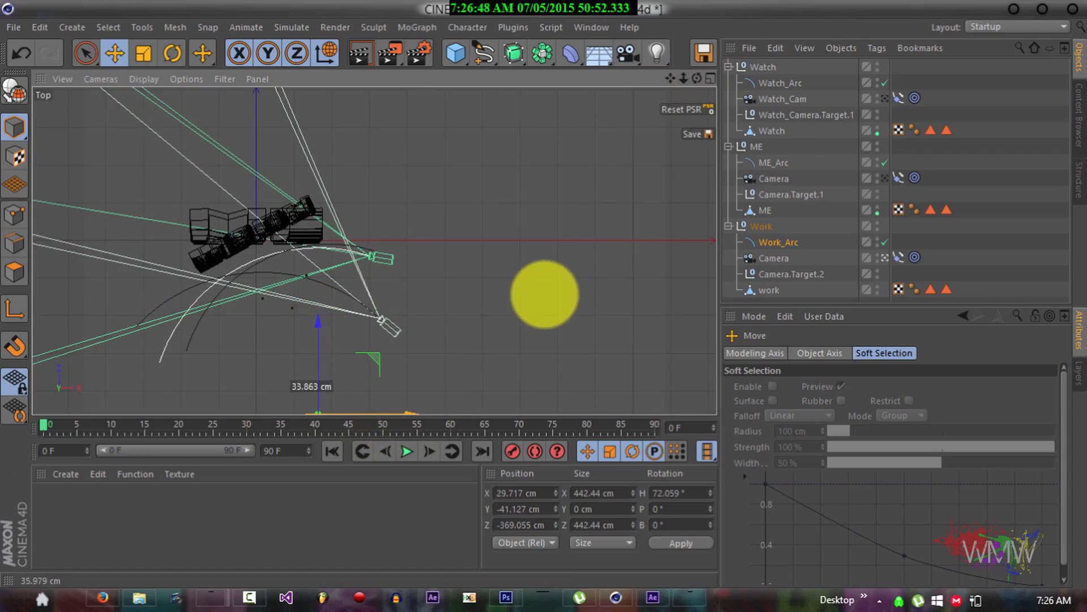
click(173, 54)
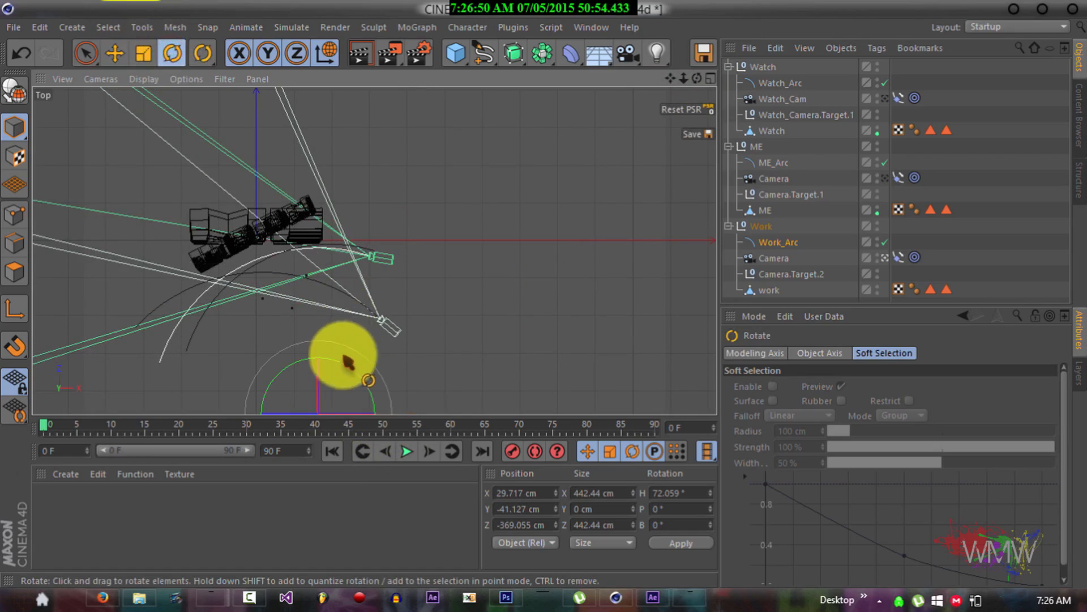
drag(359, 369, 354, 372)
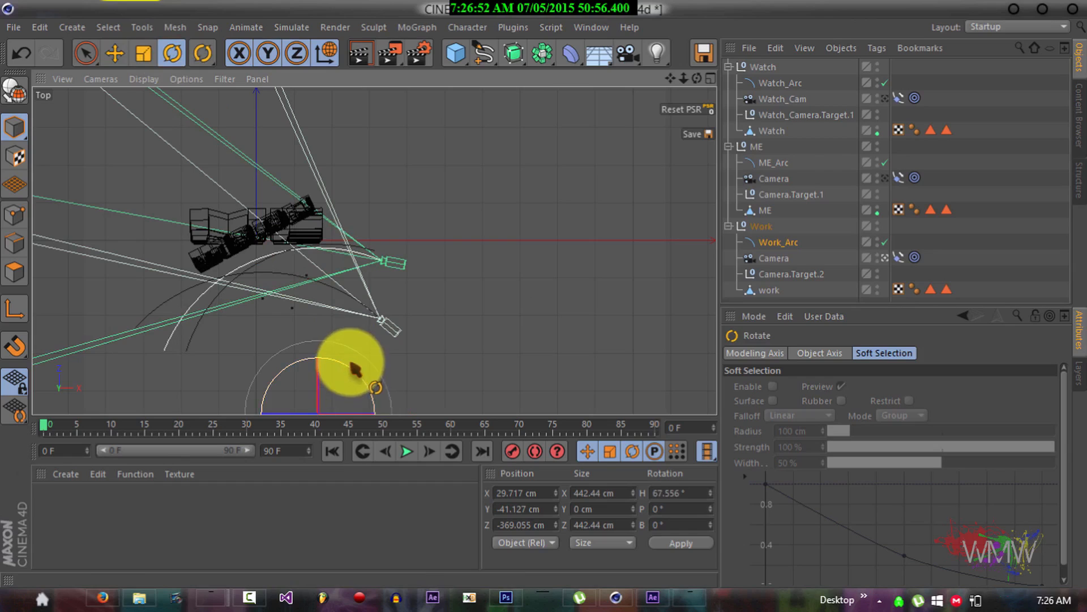
click(120, 51)
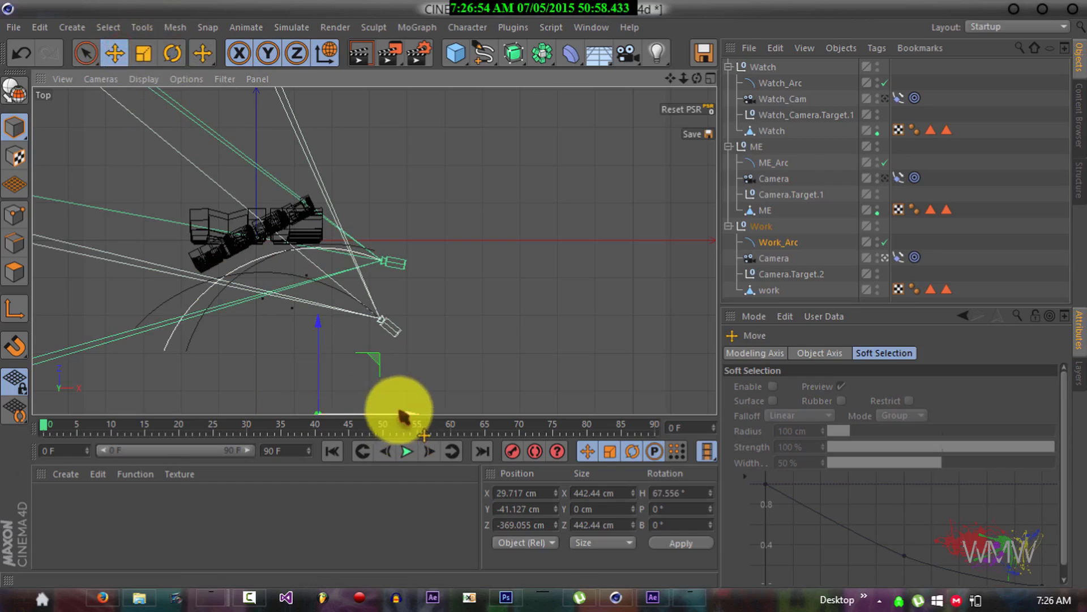
drag(401, 415, 389, 413)
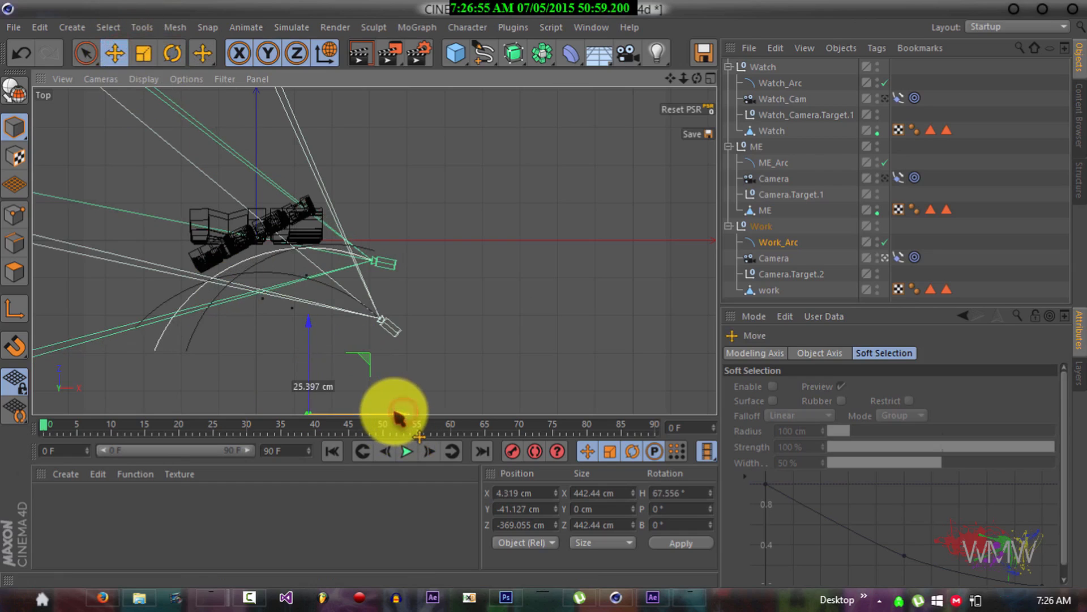
Preview the Work camera's motion along the adjusted arc in the four-view layout by scrubbing its spline position.
click(712, 80)
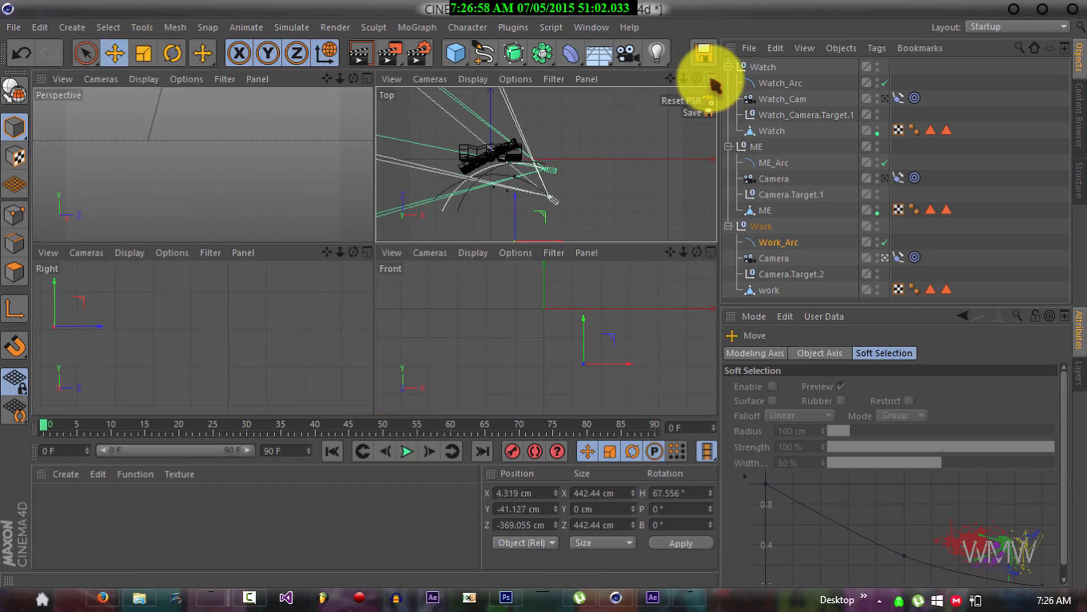
click(898, 257)
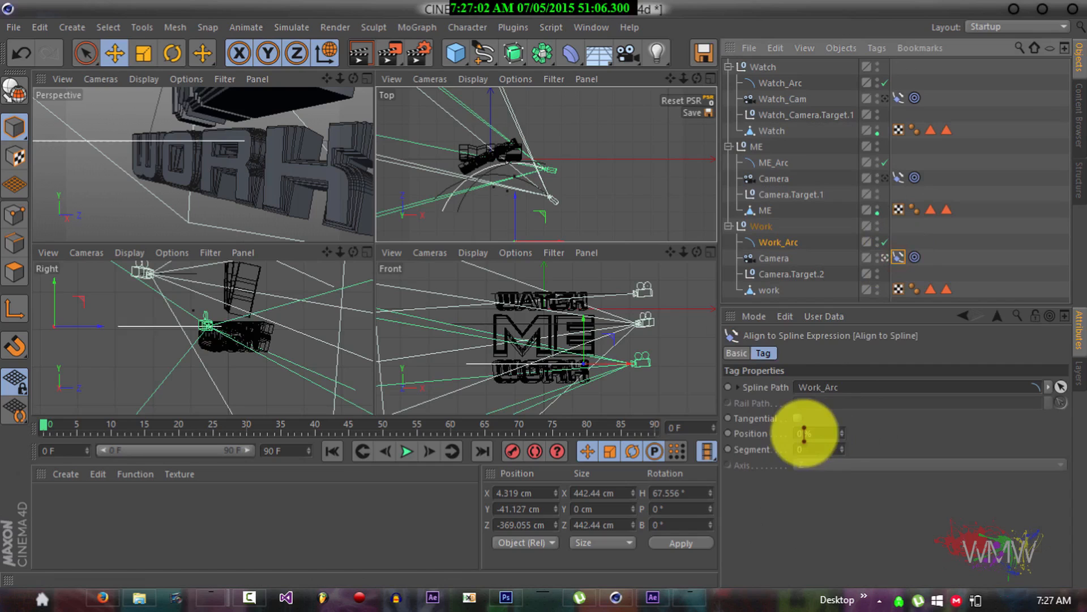
mouse_move(842, 433)
mouse_down()
mouse_move(838, 407)
mouse_move(830, 451)
mouse_move(842, 432)
mouse_up()
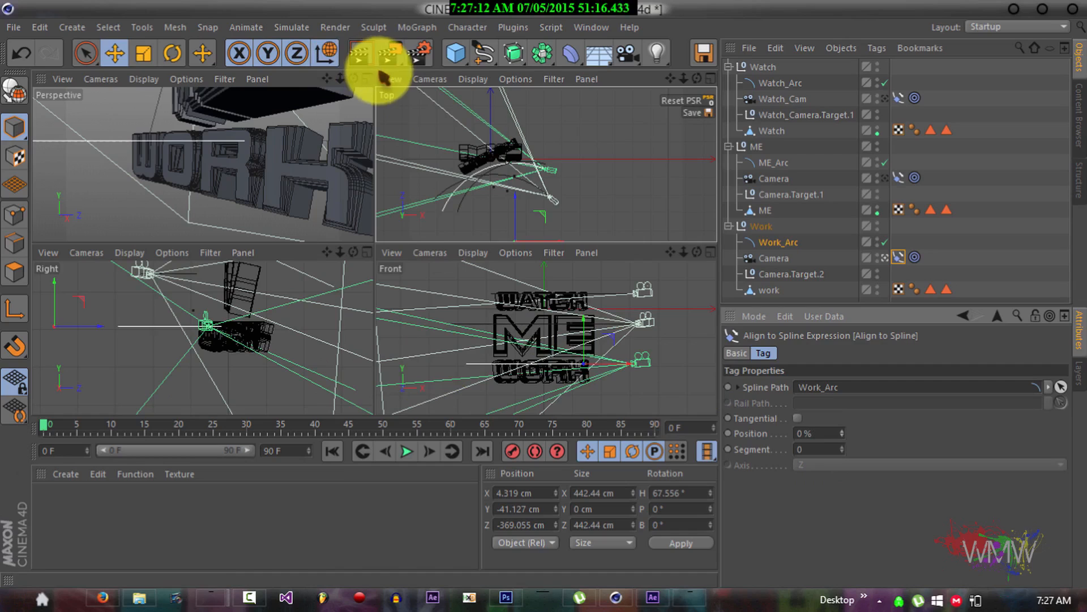
Look through Watch_Cam in the maximized Perspective view and scrub its Align to Spline position to 100% to check the sweep.
key(F1)
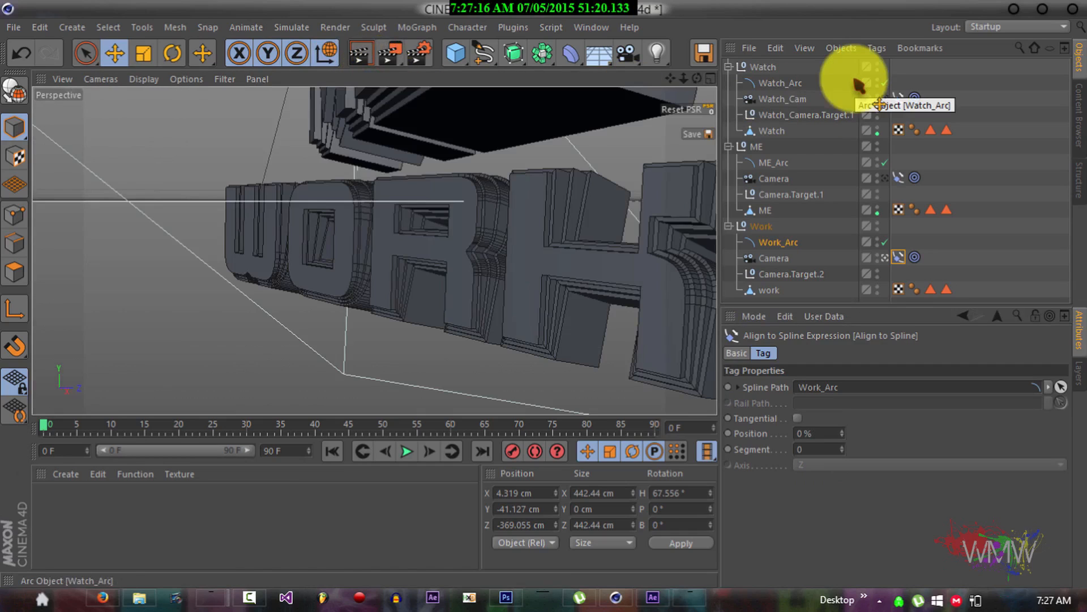
click(887, 99)
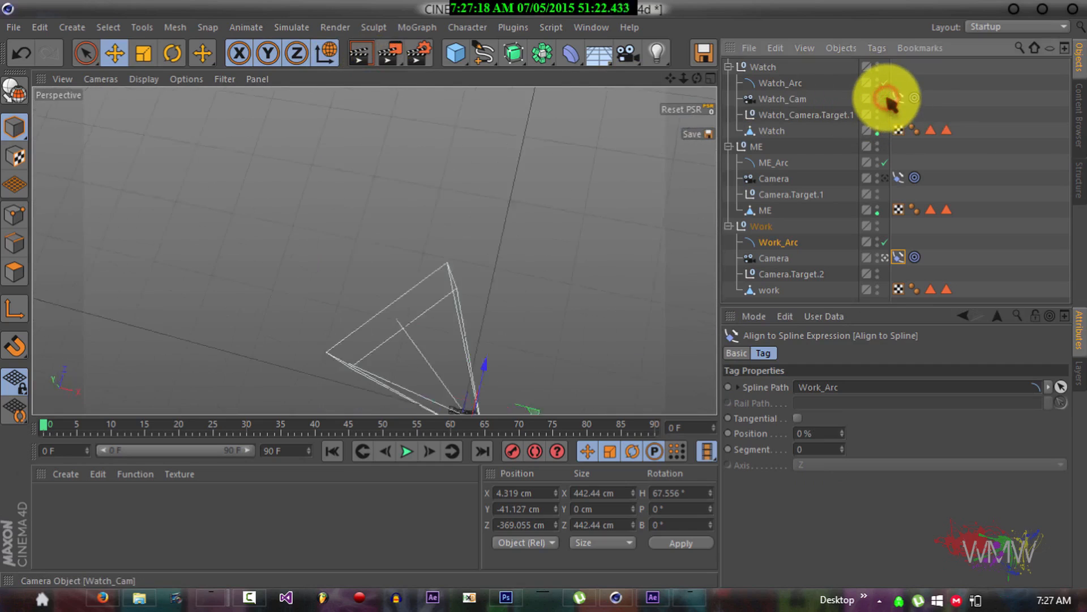
key(F2)
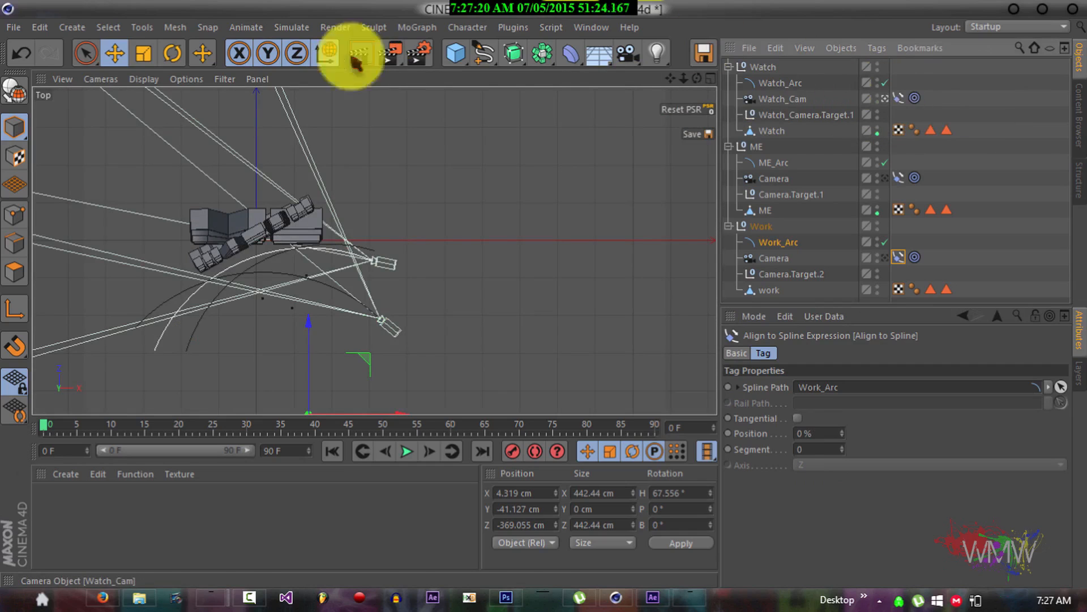
click(100, 79)
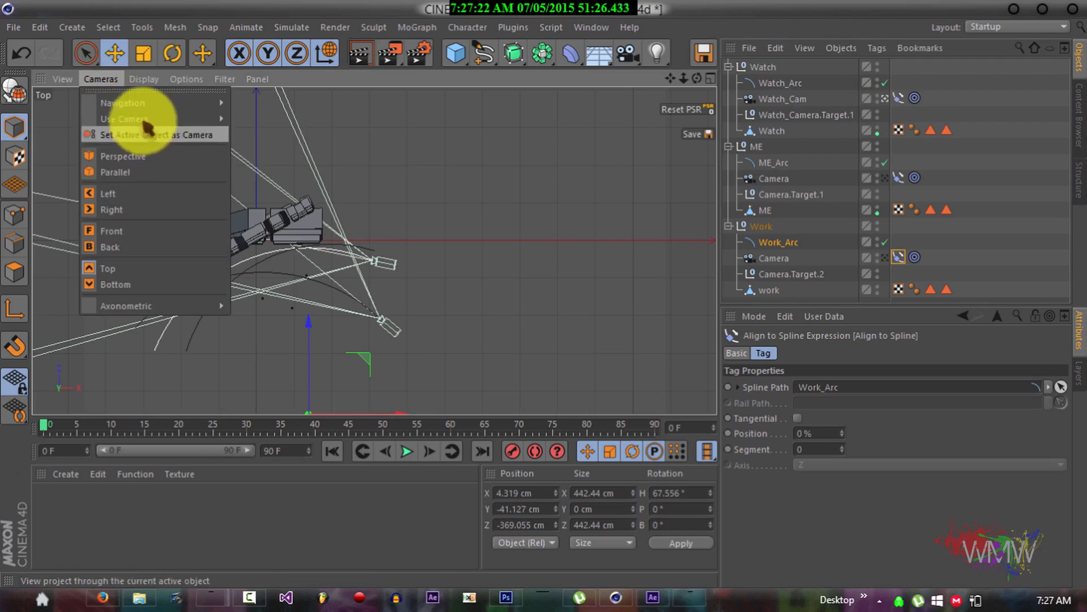
click(145, 157)
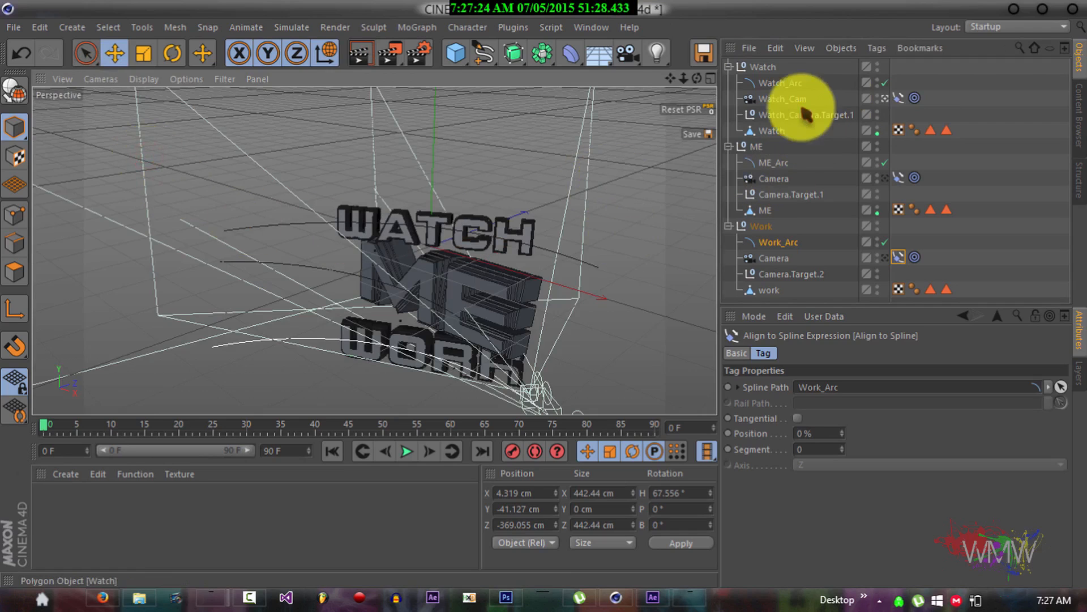
click(799, 100)
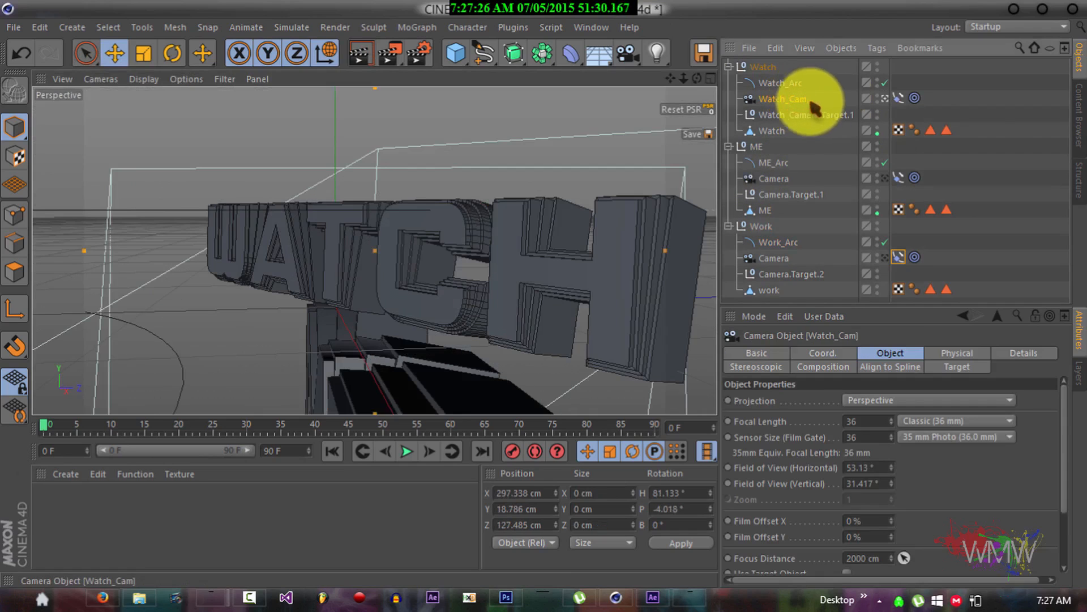
click(900, 98)
mouse_move(844, 434)
mouse_down()
mouse_move(833, 419)
mouse_move(840, 426)
mouse_up()
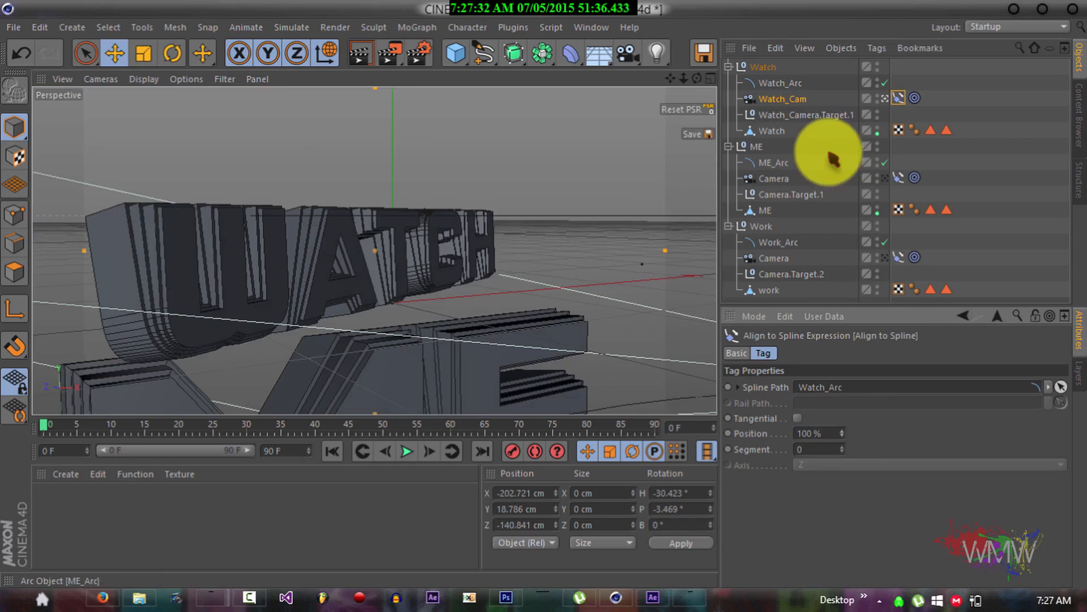
Look through the ME camera and scrub its position along ME_Arc to 100%.
click(784, 178)
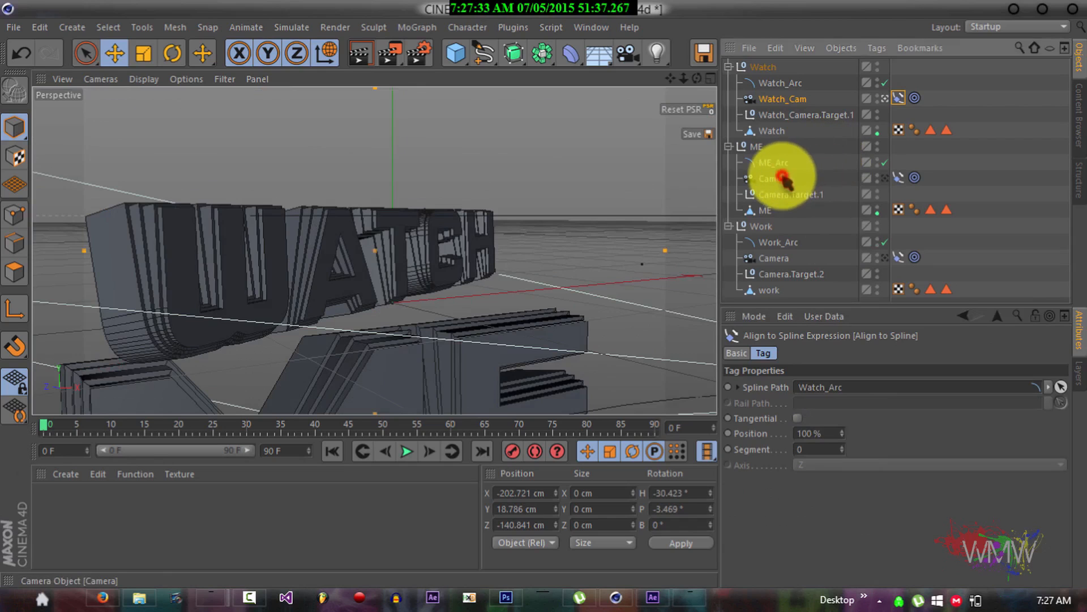
click(885, 178)
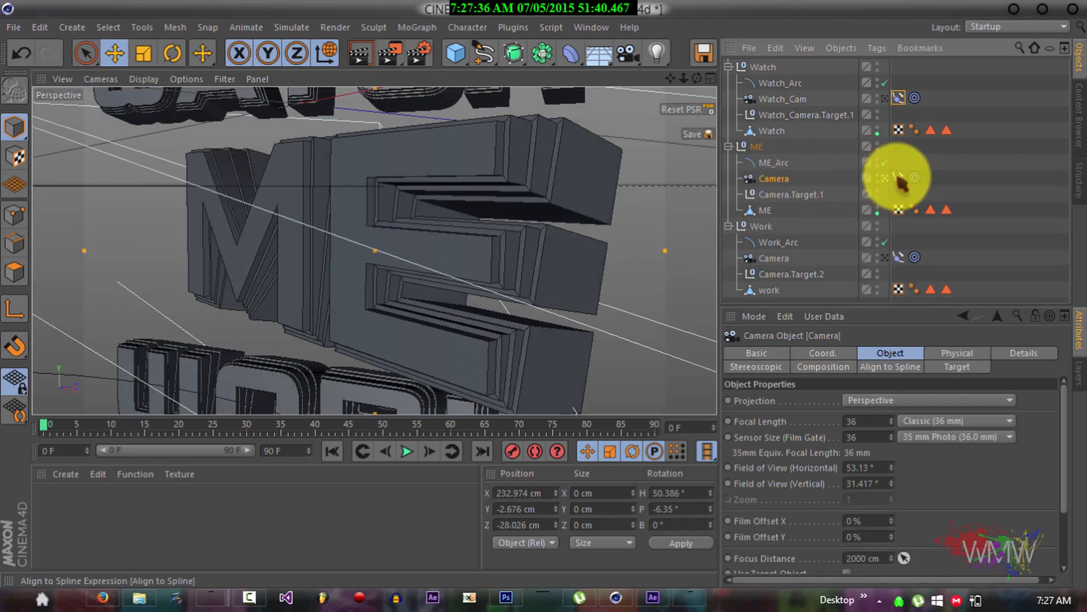
click(898, 178)
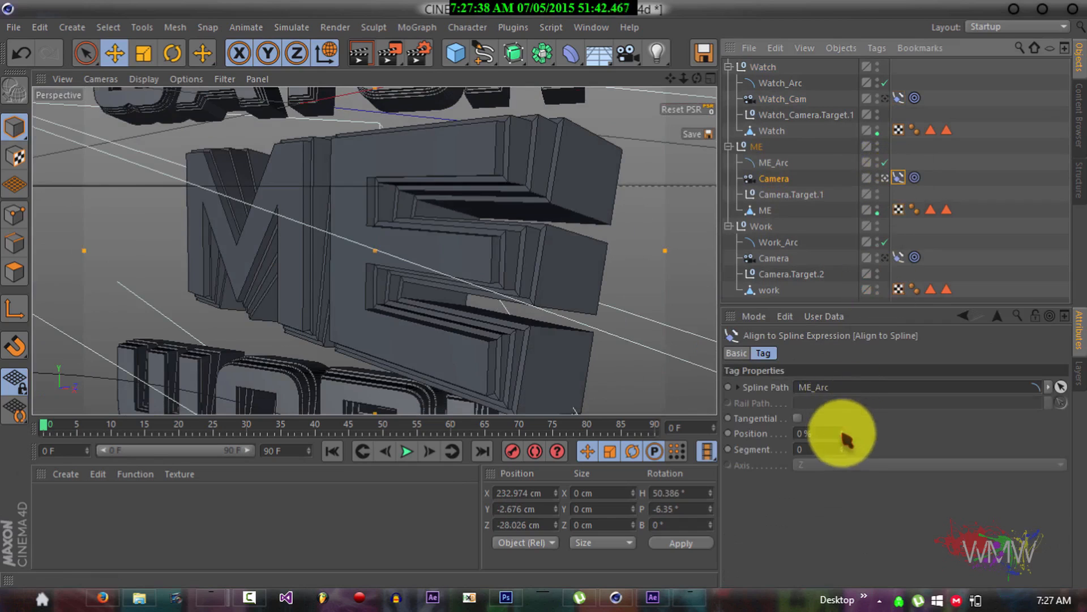
drag(842, 434, 843, 407)
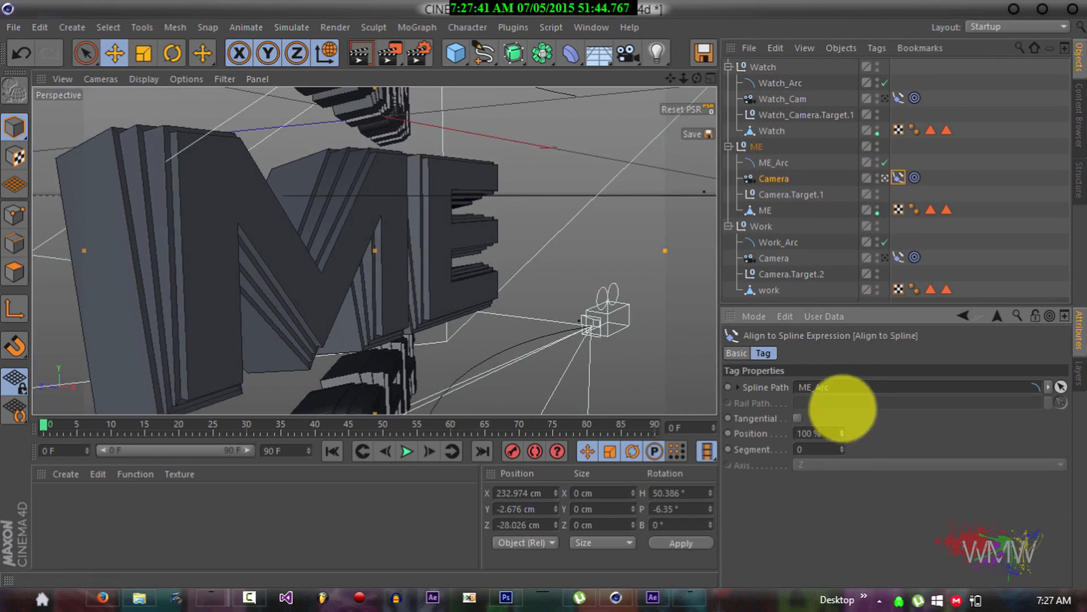
Look through the Work camera and scrub its position along Work_Arc to 94%.
click(774, 258)
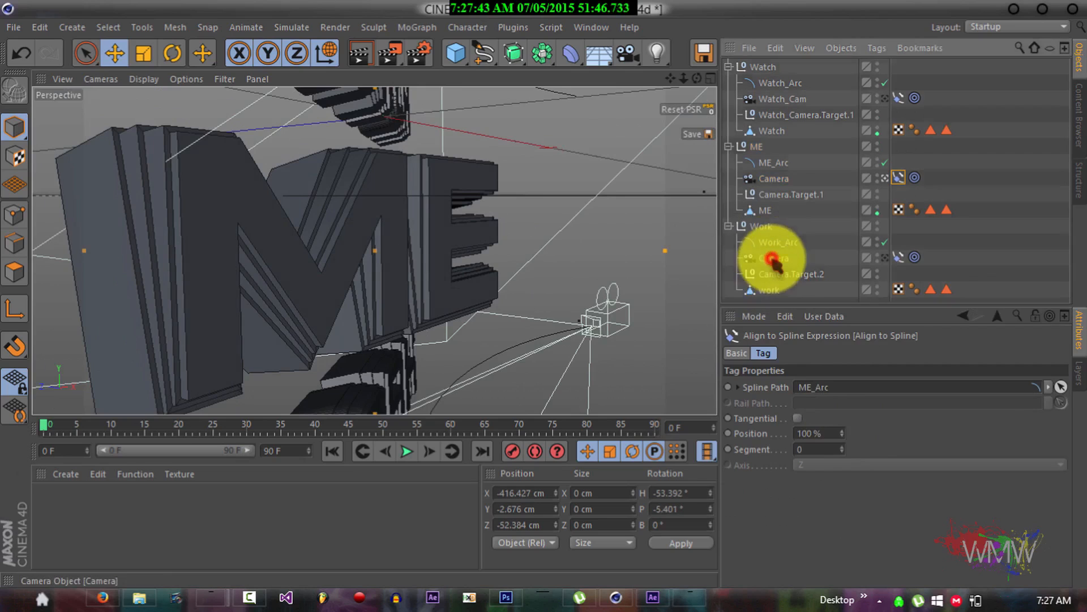
click(899, 258)
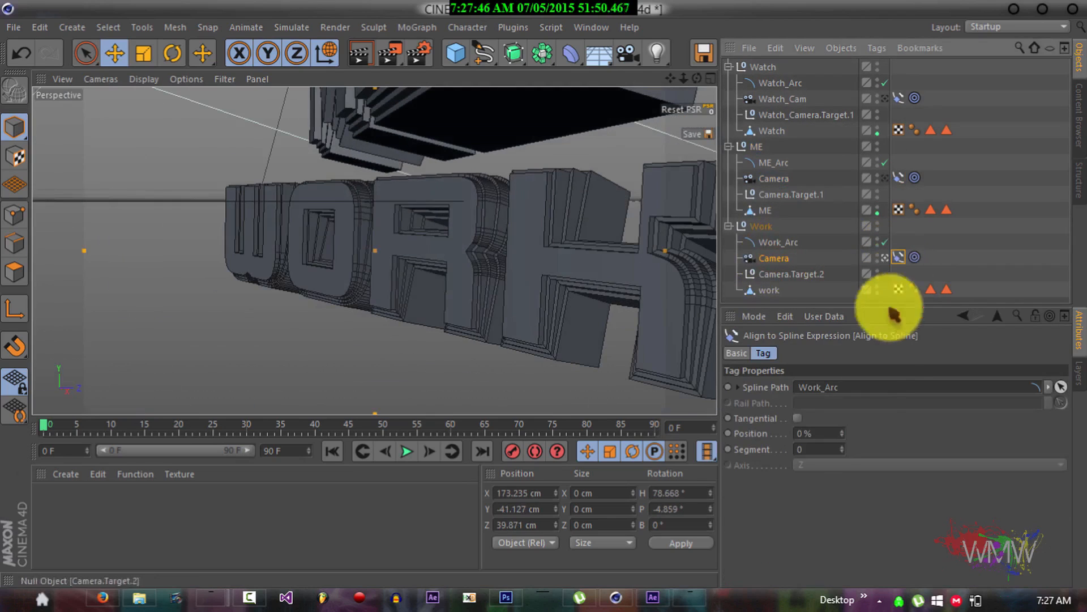
mouse_move(838, 434)
mouse_down()
mouse_move(834, 409)
mouse_move(840, 432)
mouse_up()
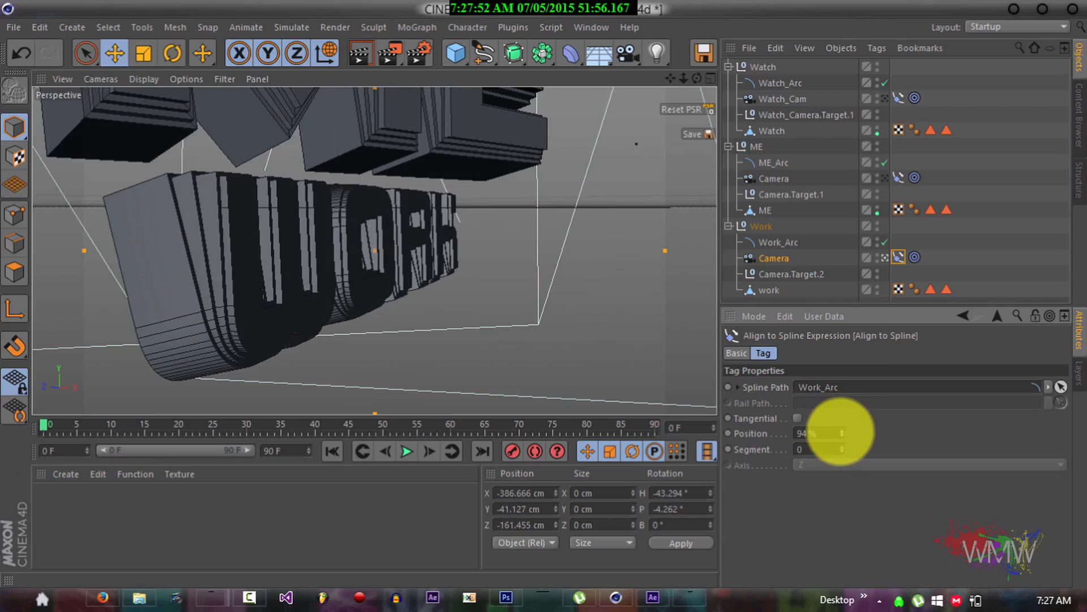
Collapse the Watch, ME and Work groups in the object hierarchy.
click(729, 67)
click(729, 83)
click(729, 98)
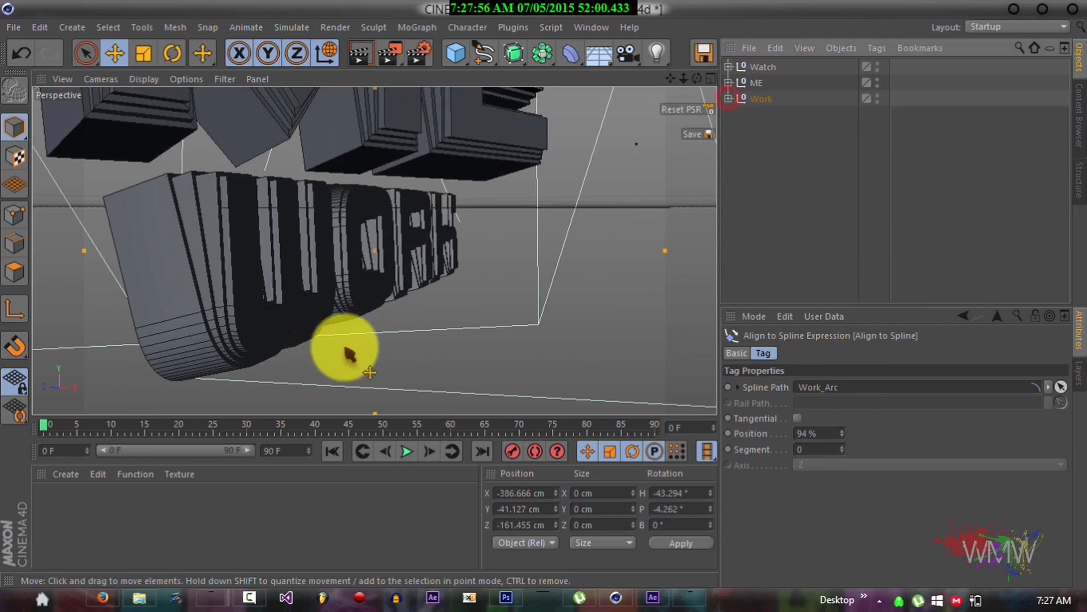
Set the animation's end to 315 frames and extend the preview range over the whole timeline.
drag(289, 448, 246, 447)
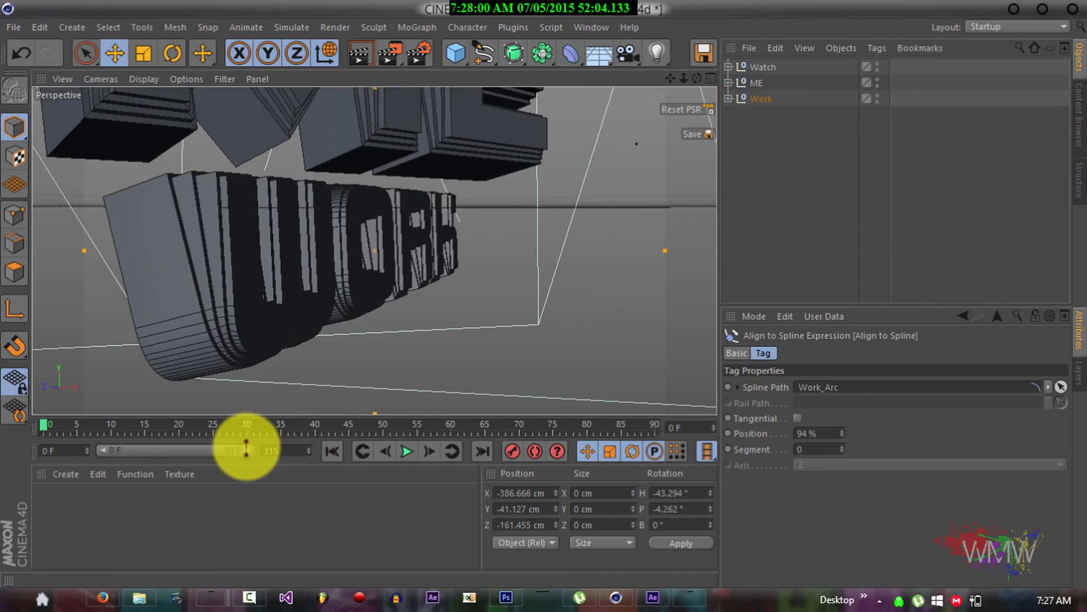
drag(153, 447, 299, 451)
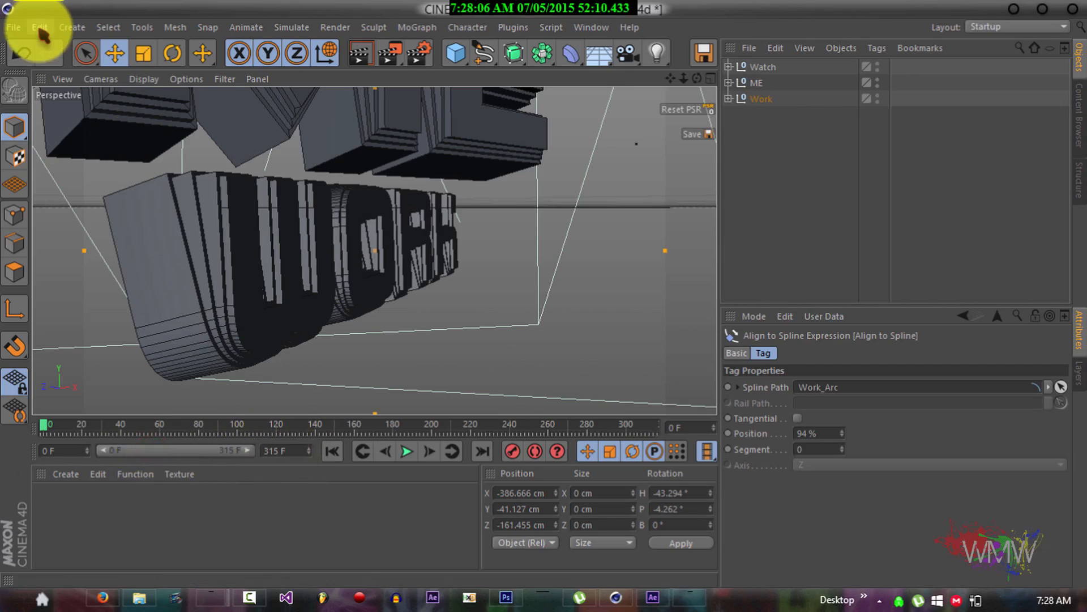
Switch the animation unit preference to Seconds to check the timeline length, and set it back to Frames.
click(40, 27)
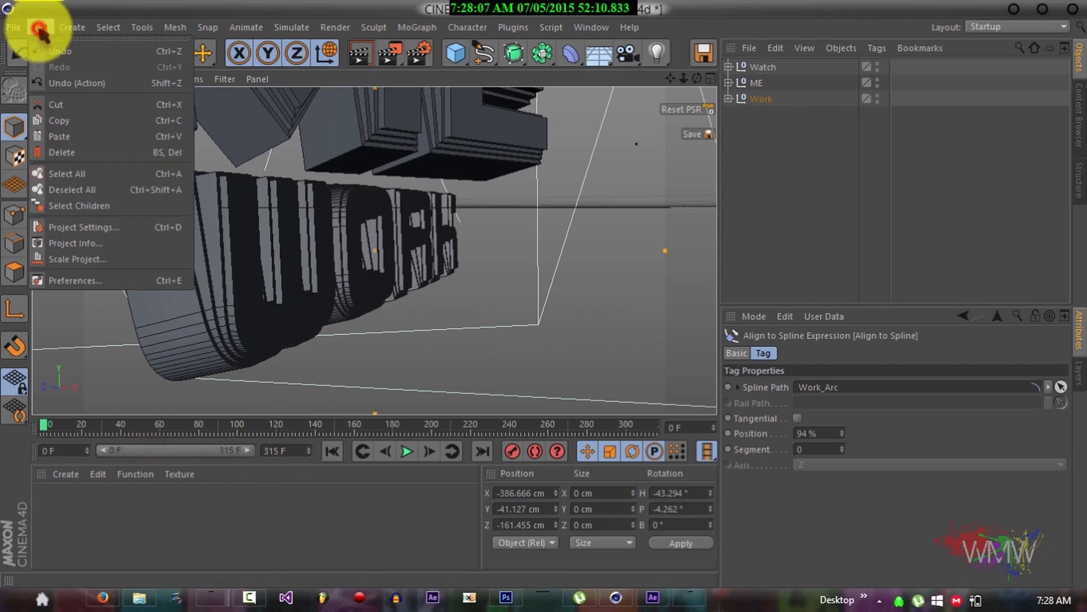
click(138, 281)
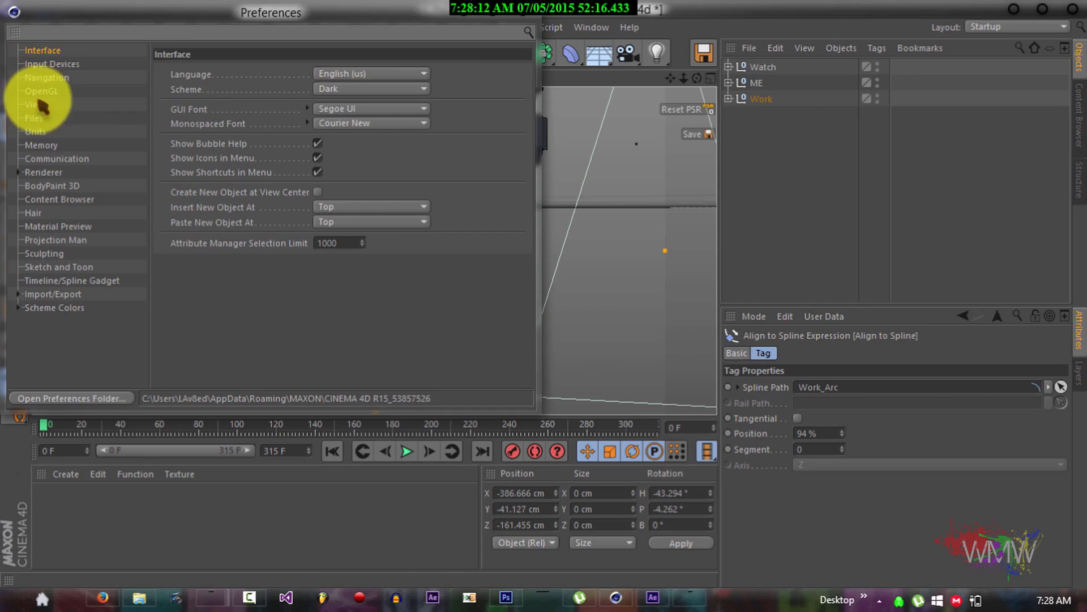
click(35, 130)
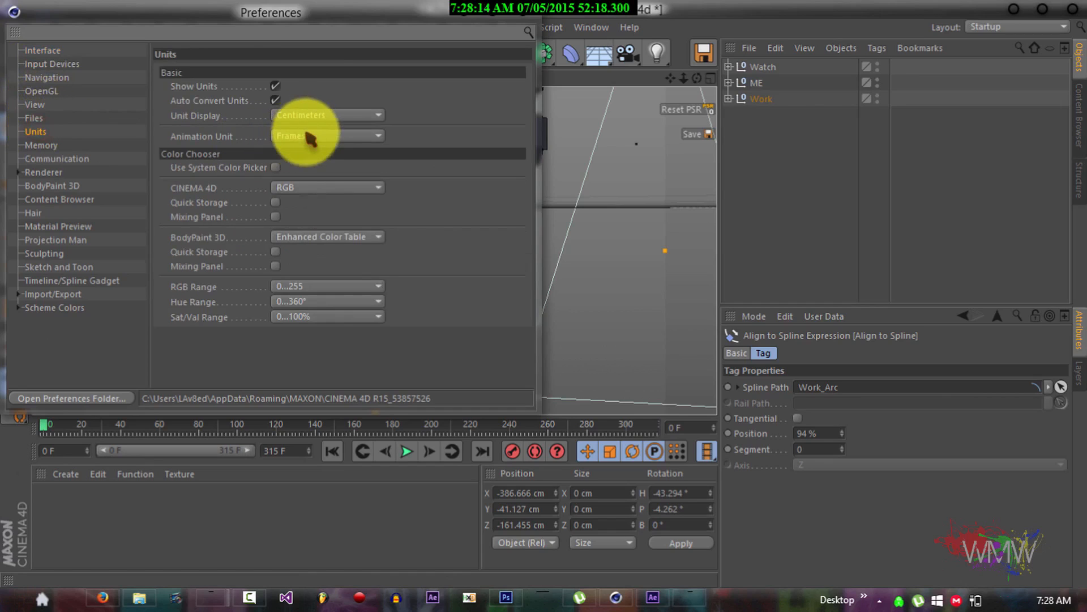
click(309, 168)
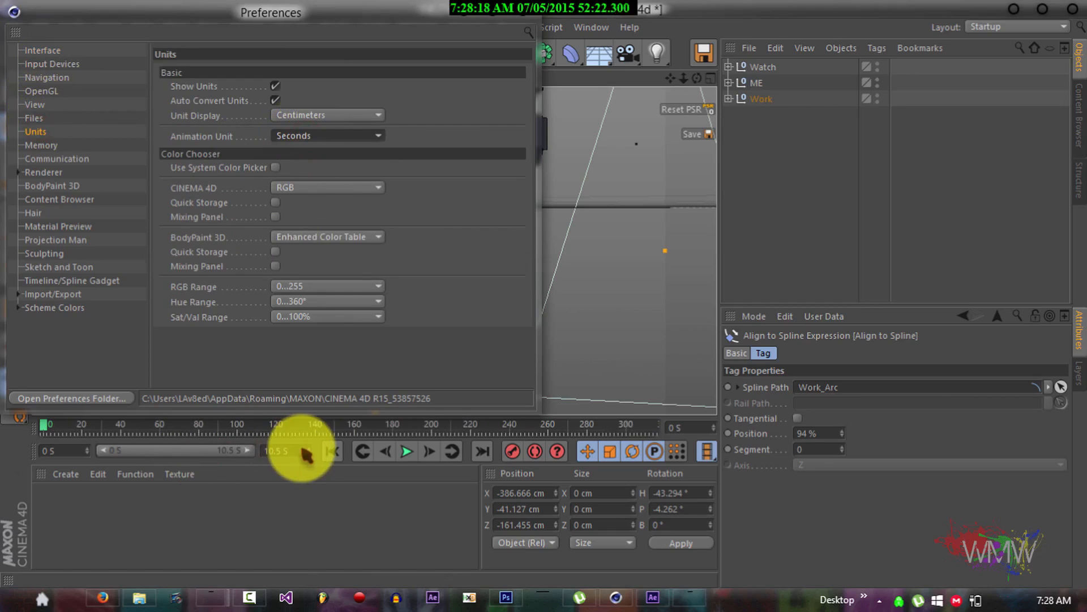
click(283, 136)
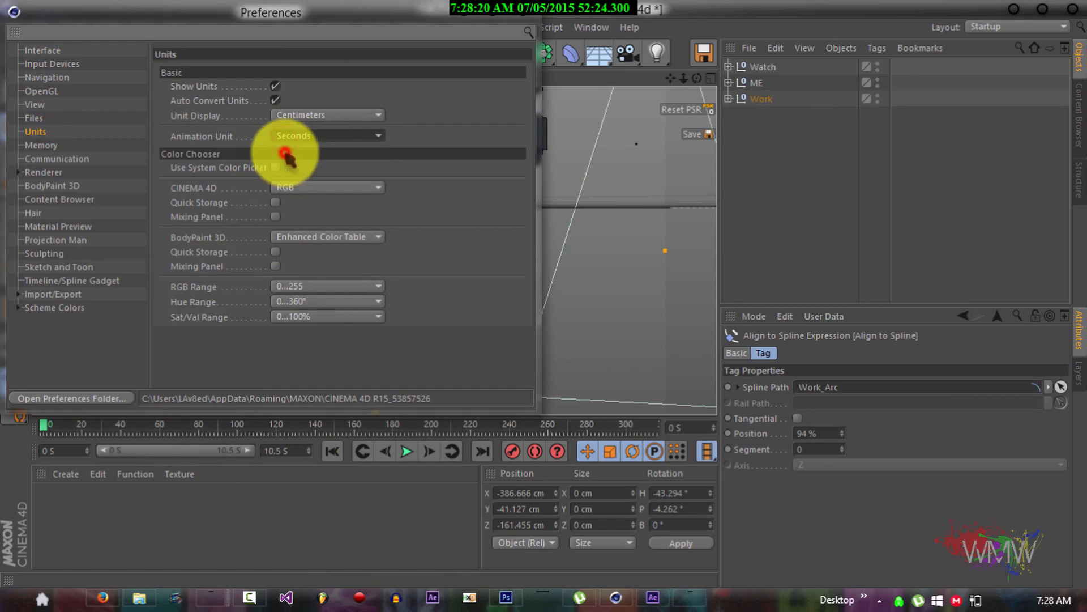
click(287, 154)
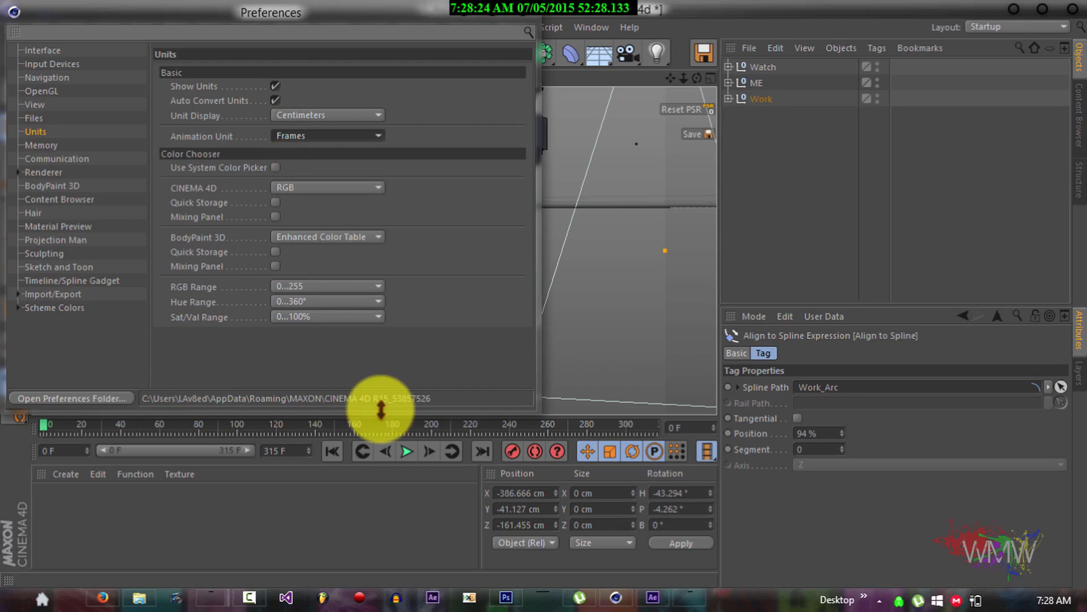
click(522, 16)
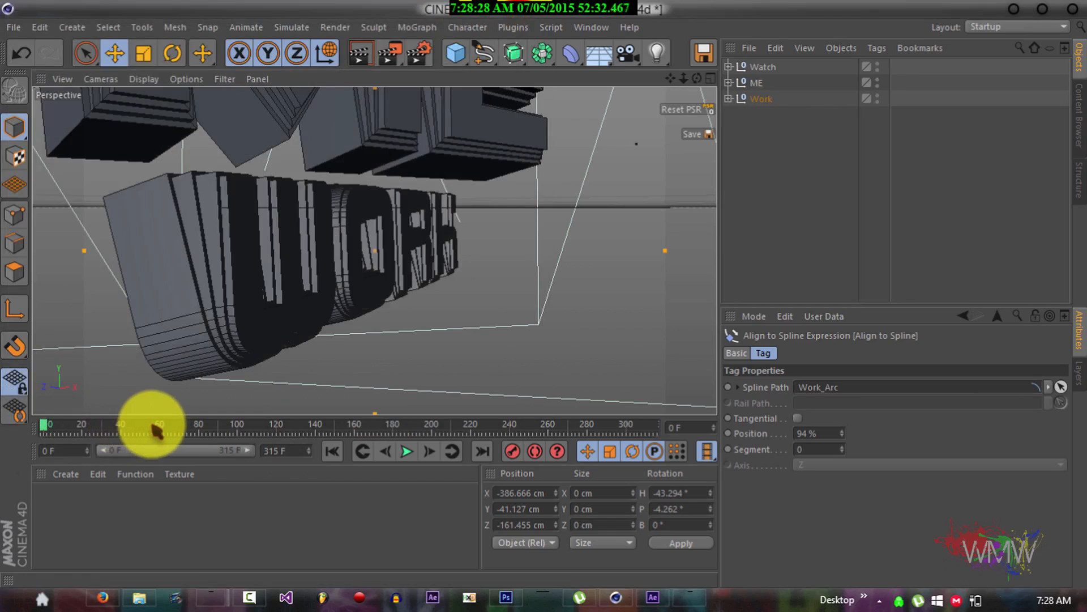
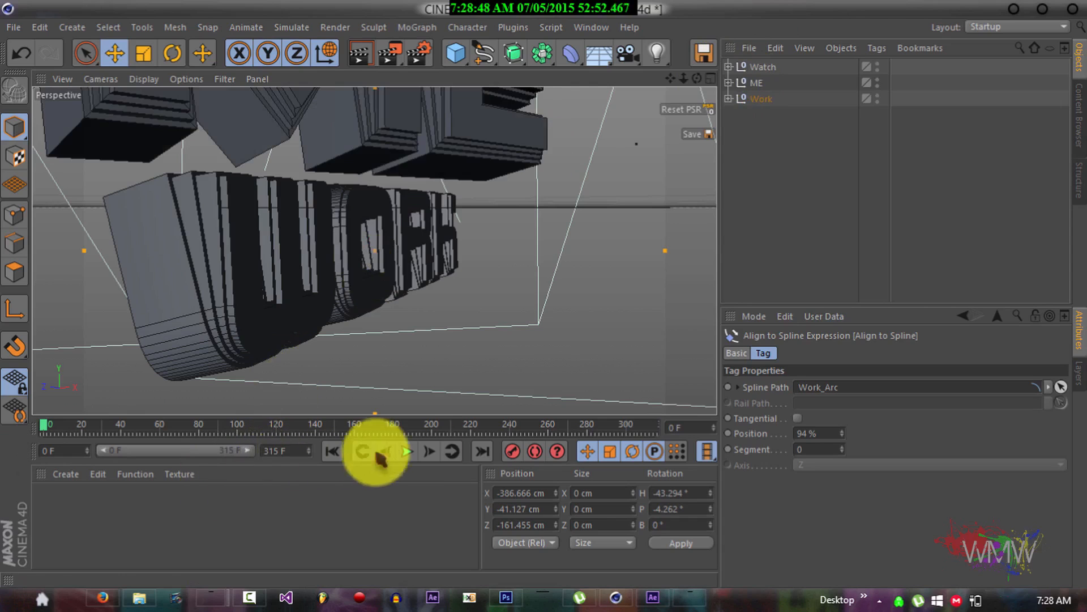
Set the animation unit to Seconds in the Units preferences.
click(40, 28)
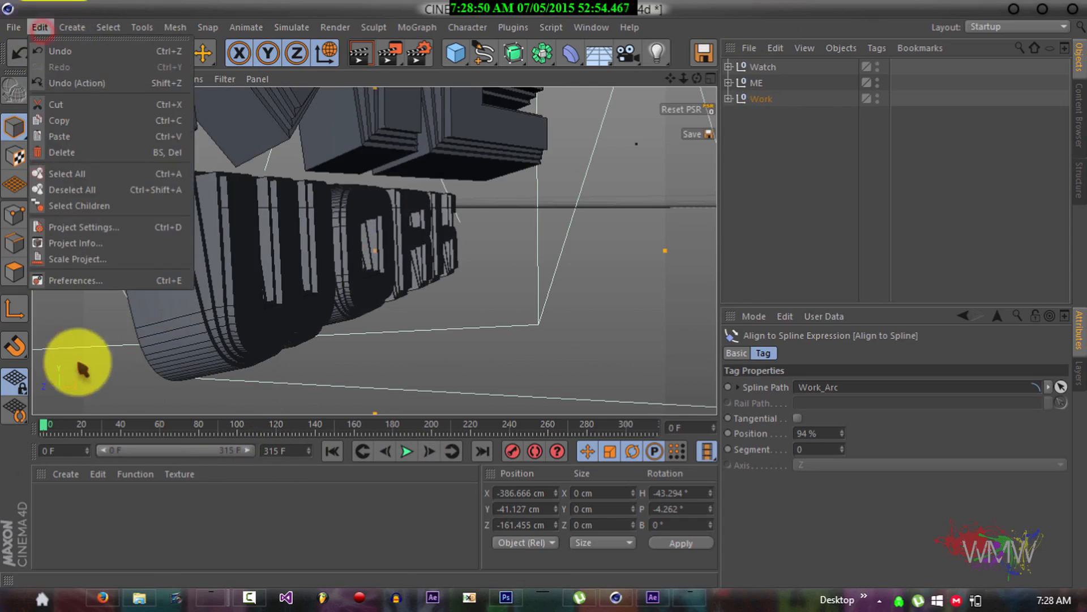
click(72, 284)
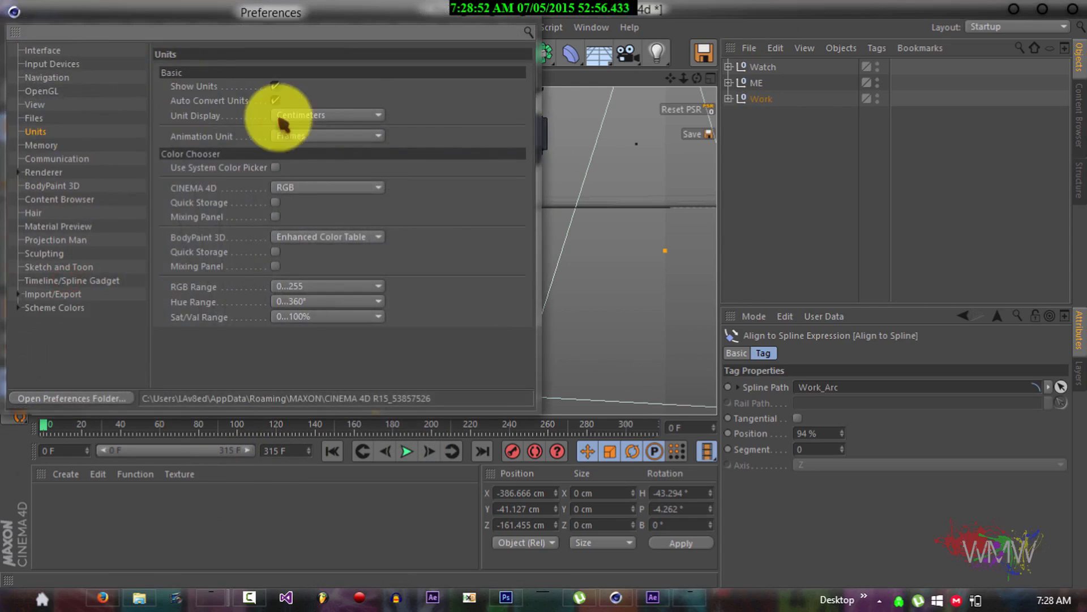
click(290, 136)
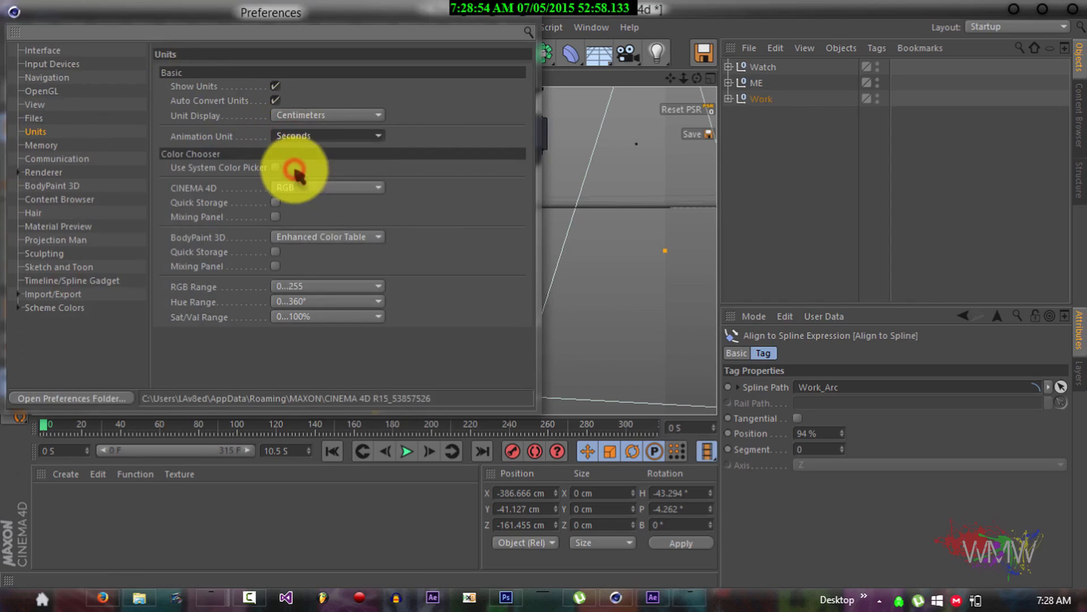
click(294, 170)
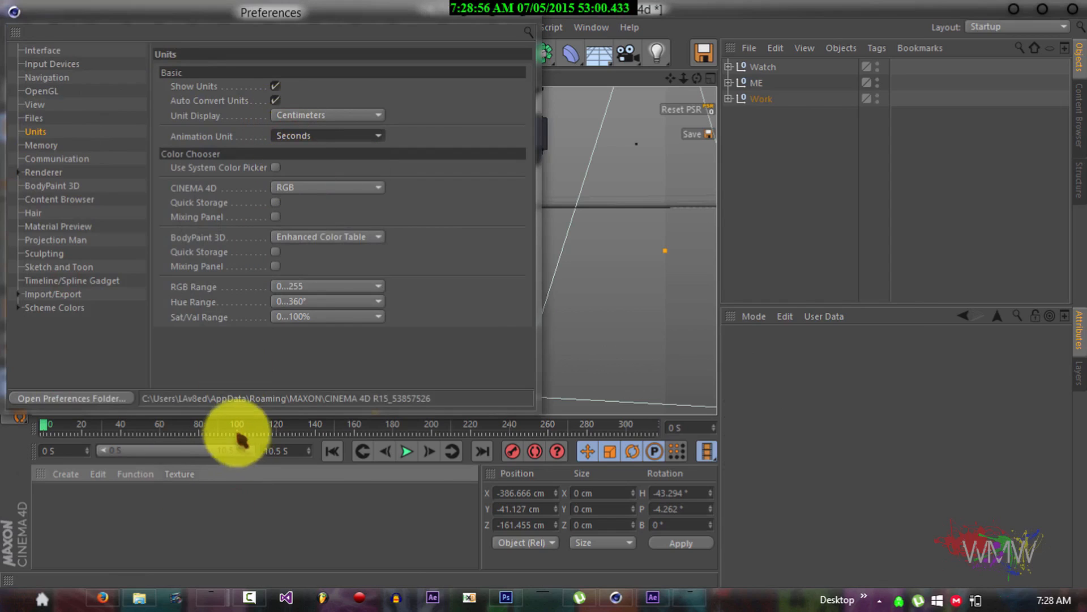
Check the timeline in seconds by scrubbing it and going to 3 s, close the preferences, and return to the start.
click(236, 430)
drag(236, 431, 29, 427)
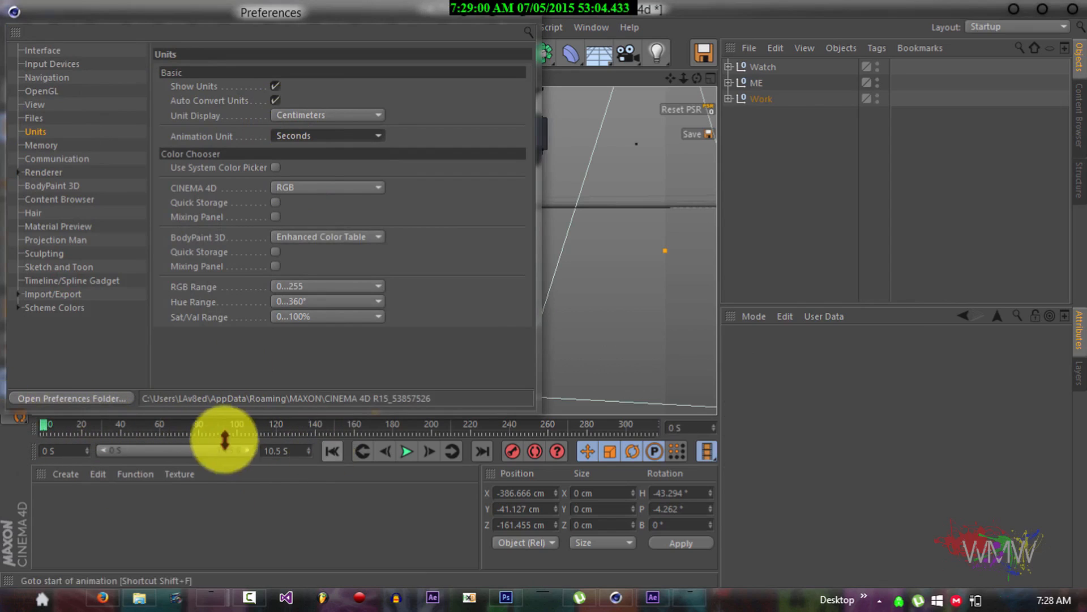
click(685, 426)
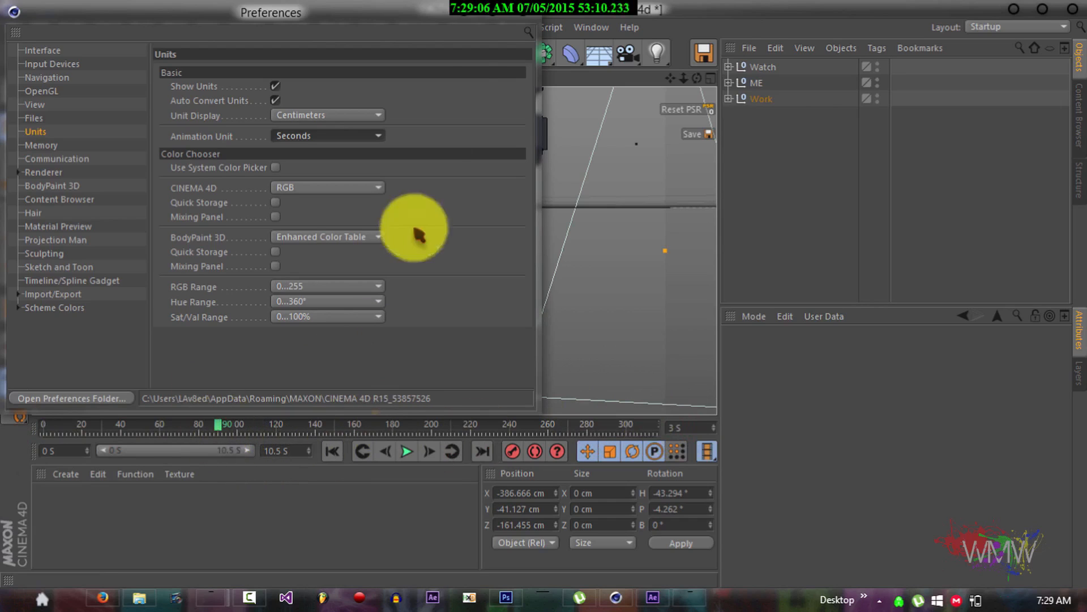
click(526, 13)
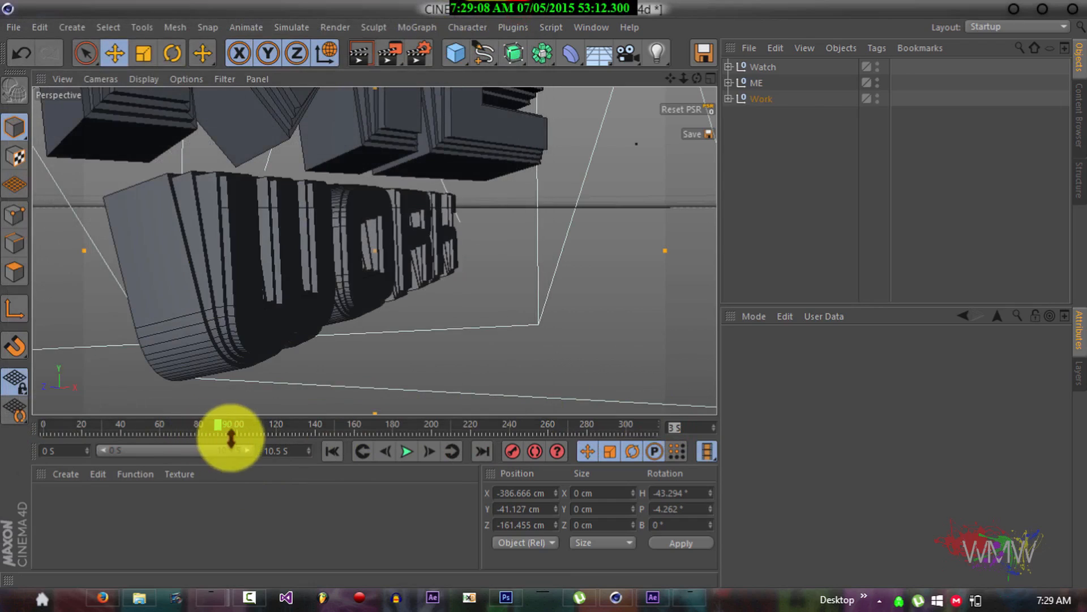
drag(223, 433, 12, 419)
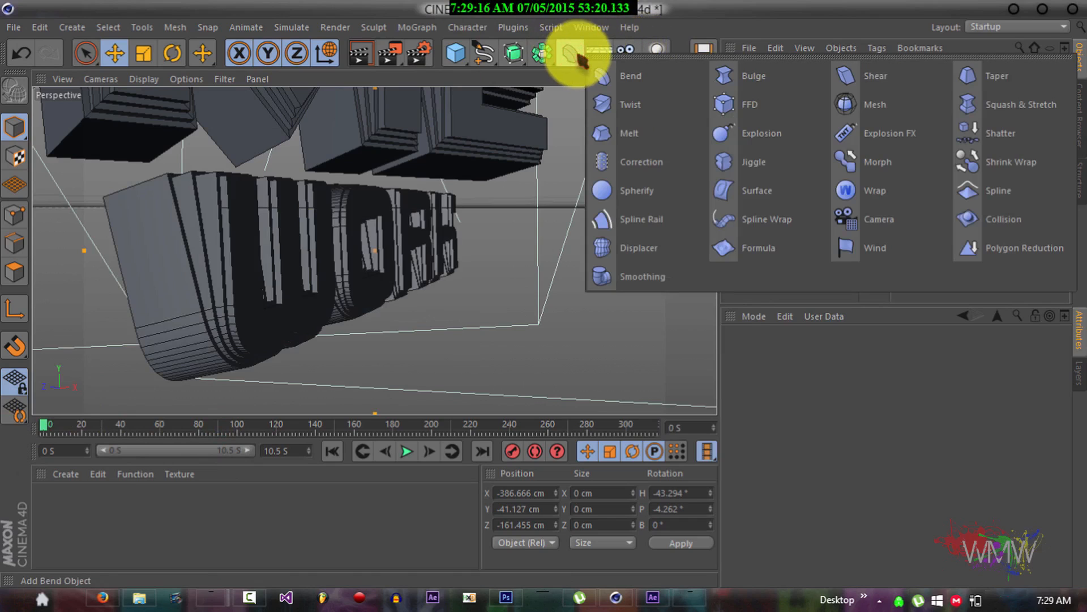
Add a Stage object to the scene.
click(594, 52)
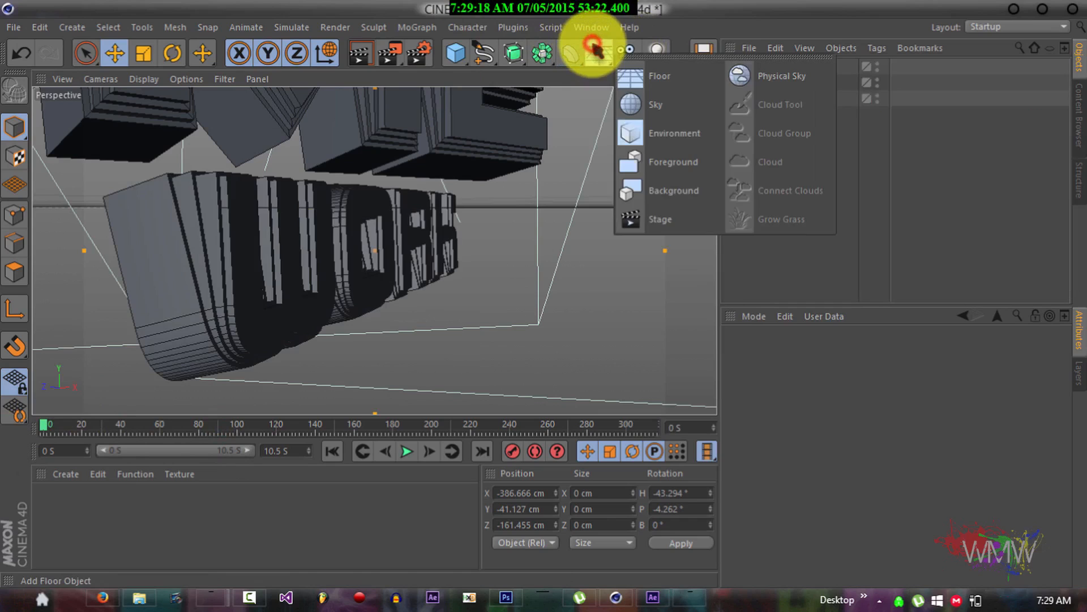
click(649, 219)
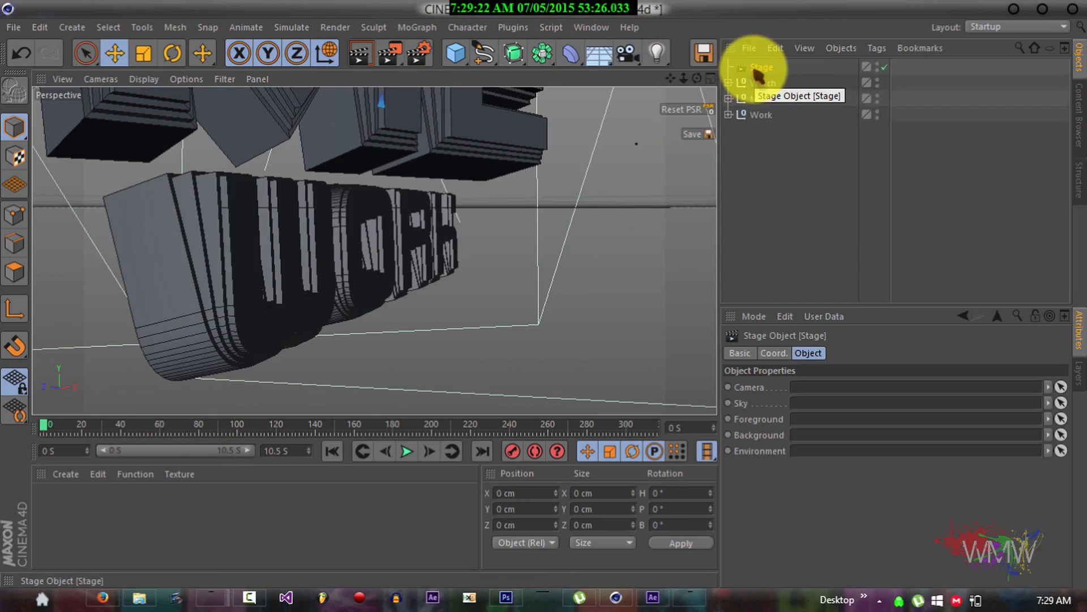
Expand the Watch, ME and Work groups and make Watch_Cam the active camera at the start of the timeline.
click(729, 83)
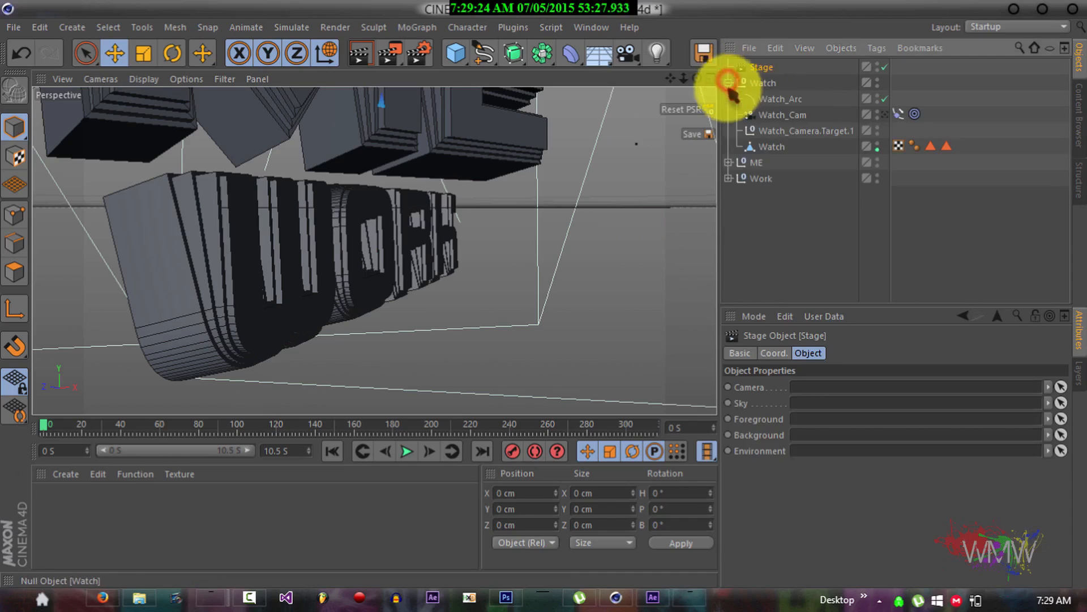
click(729, 163)
click(729, 242)
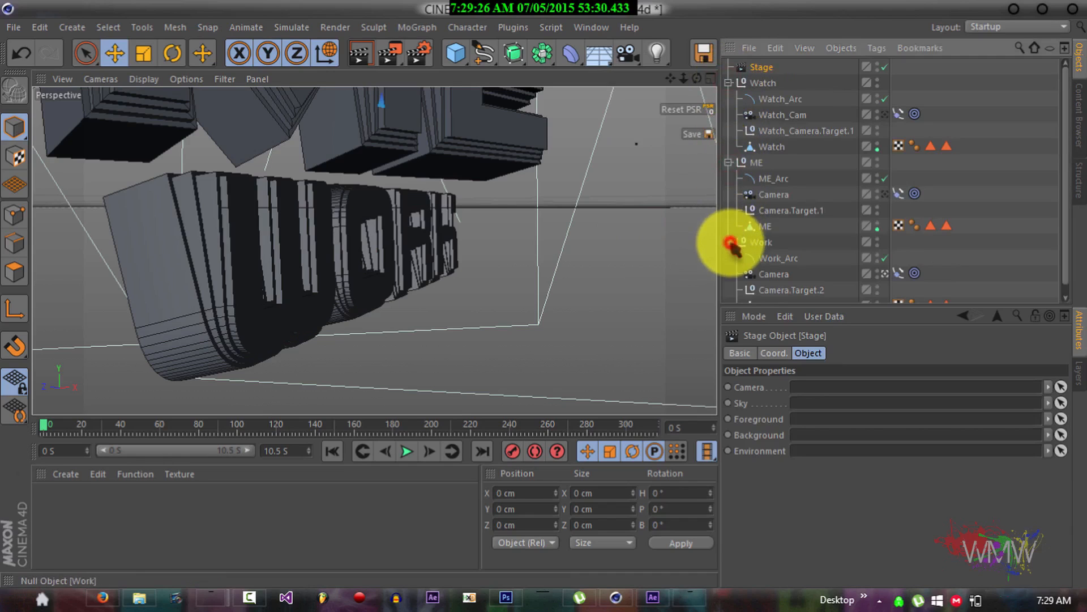
click(769, 68)
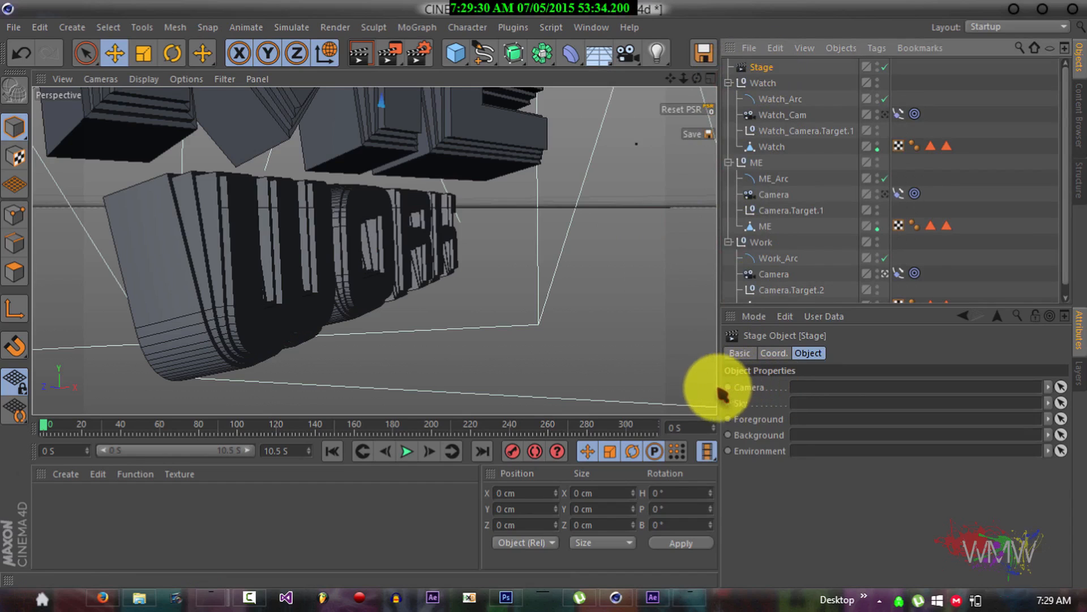
click(43, 426)
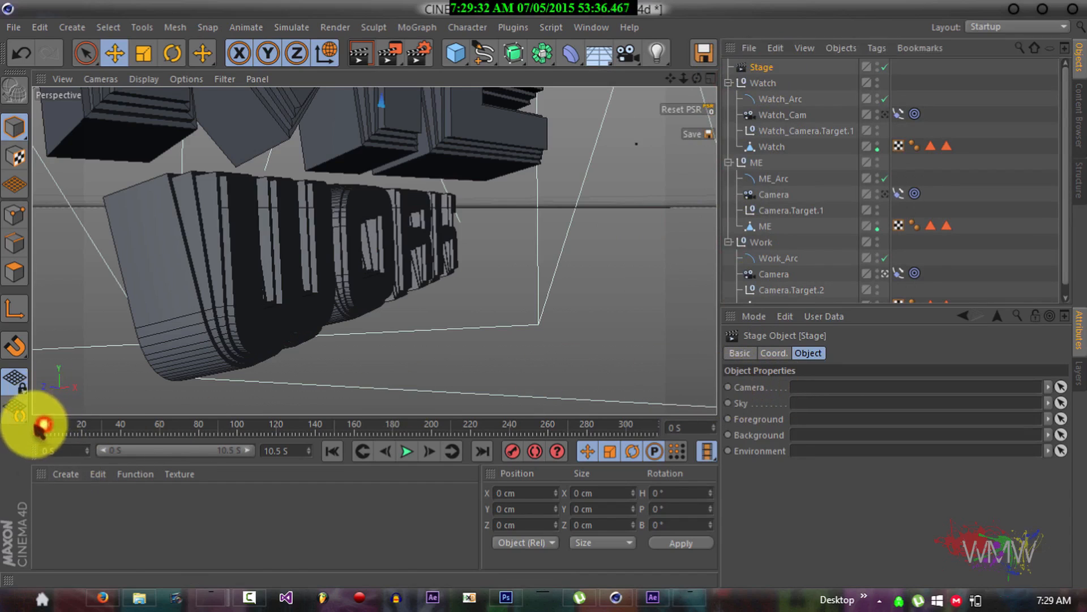
click(786, 118)
click(885, 114)
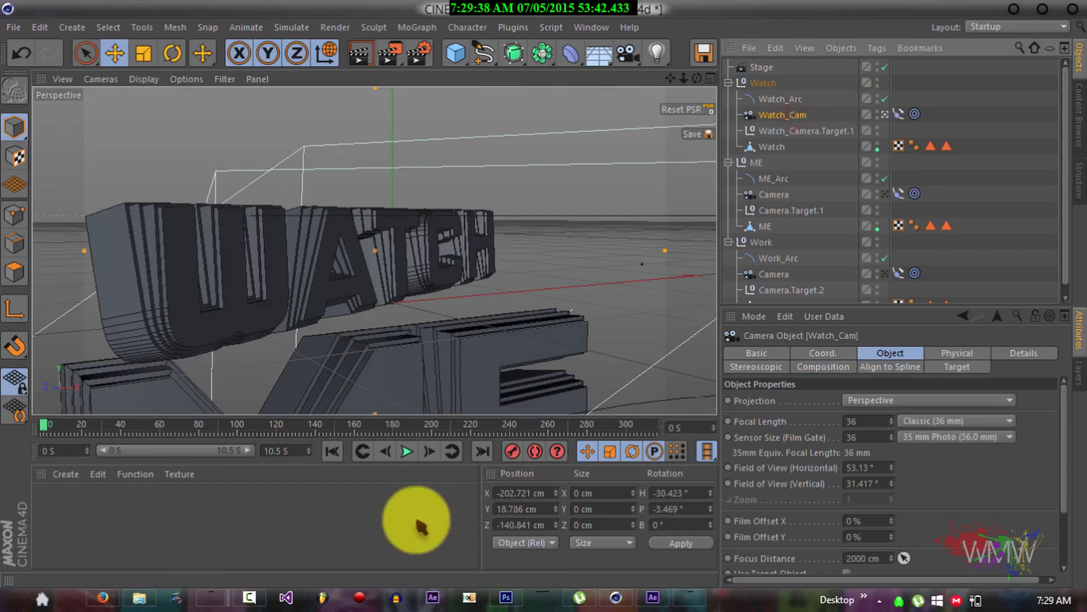
Link Watch_Cam as the Stage object's camera and keyframe that link at 0 s.
click(43, 424)
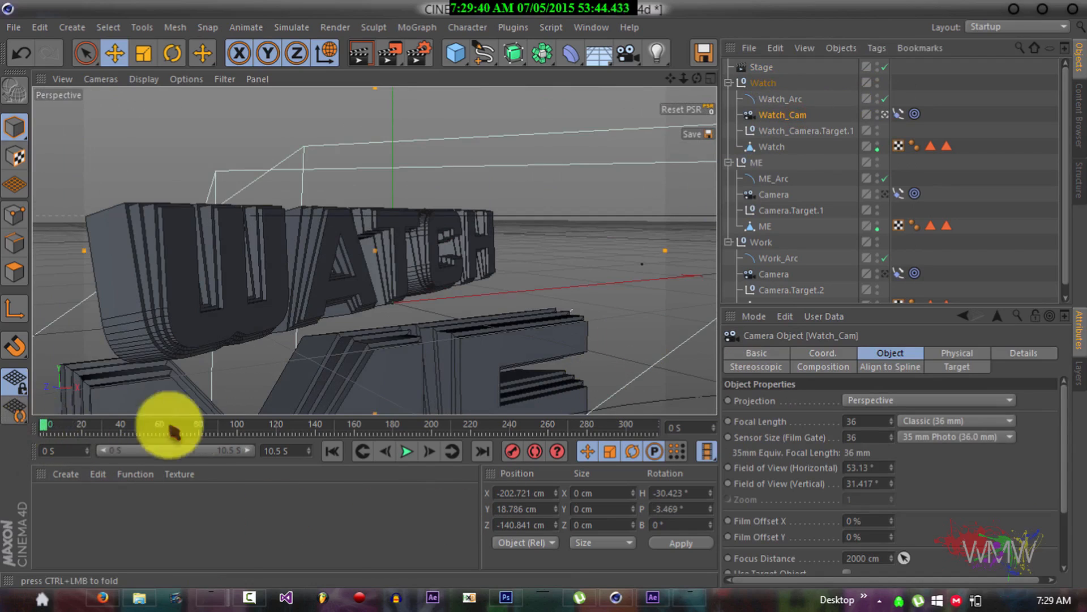
click(762, 66)
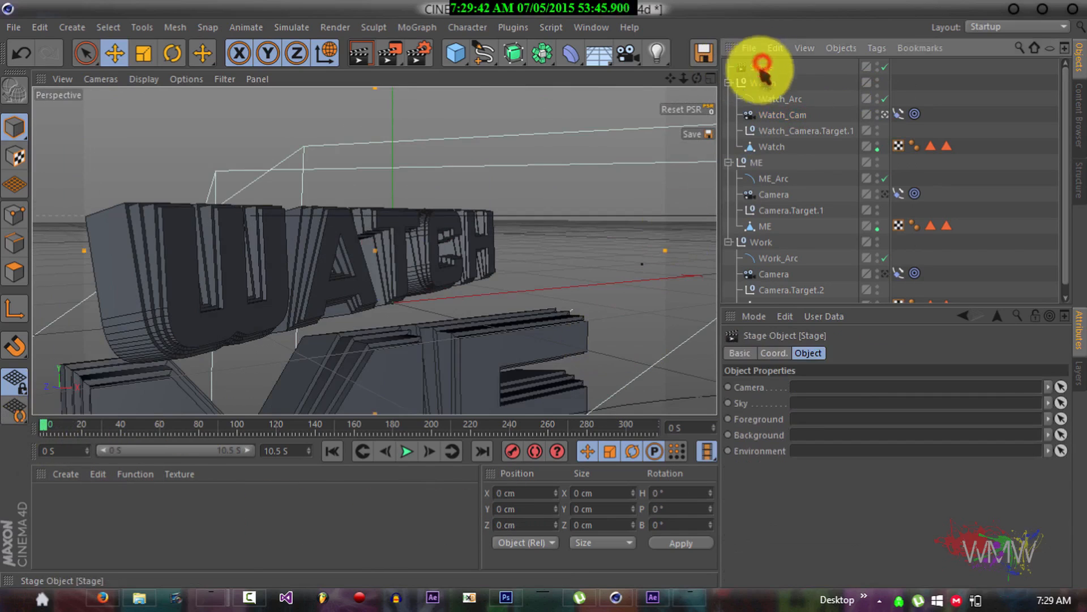
ctrl+click(728, 388)
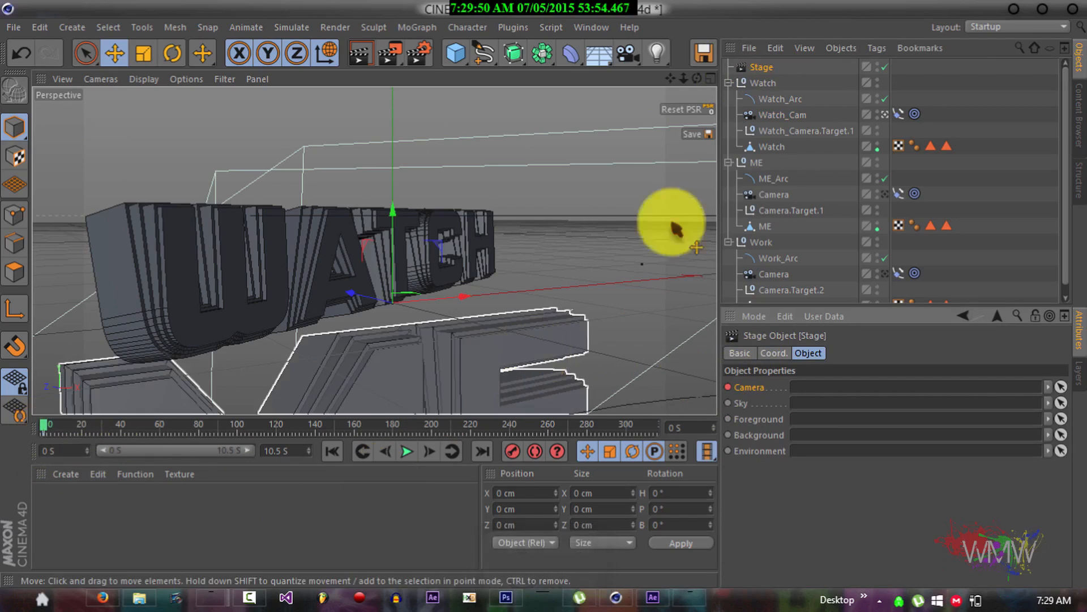
drag(786, 119, 803, 386)
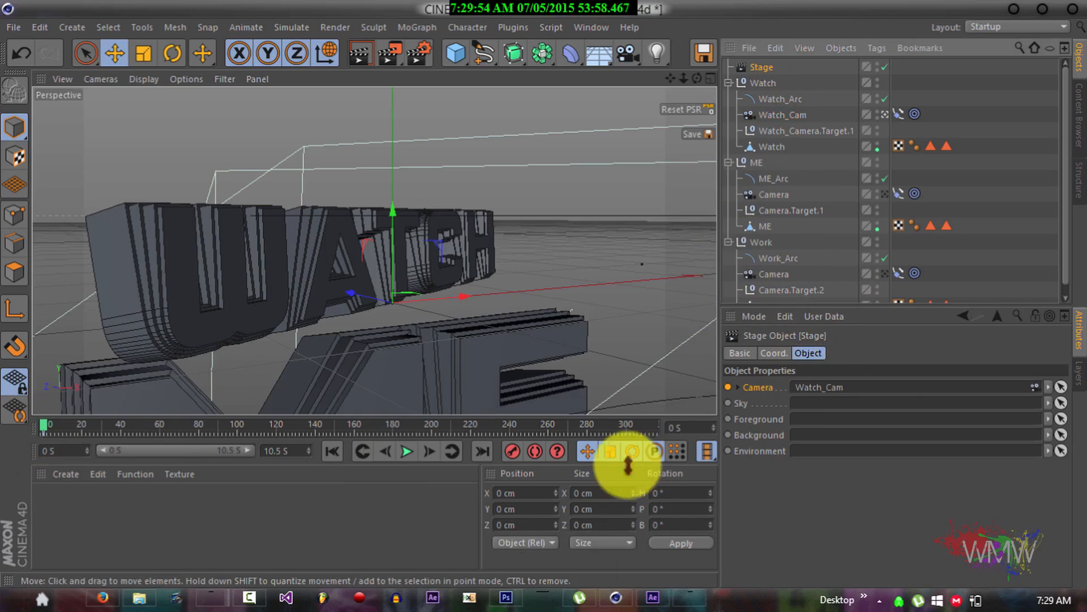
drag(47, 430, 55, 432)
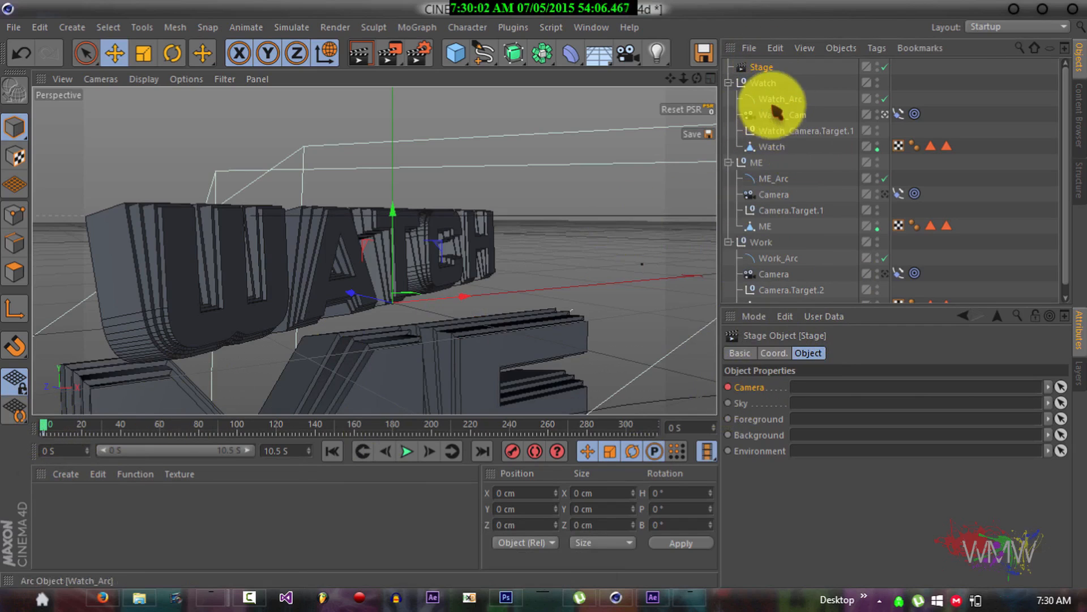
drag(775, 114, 830, 390)
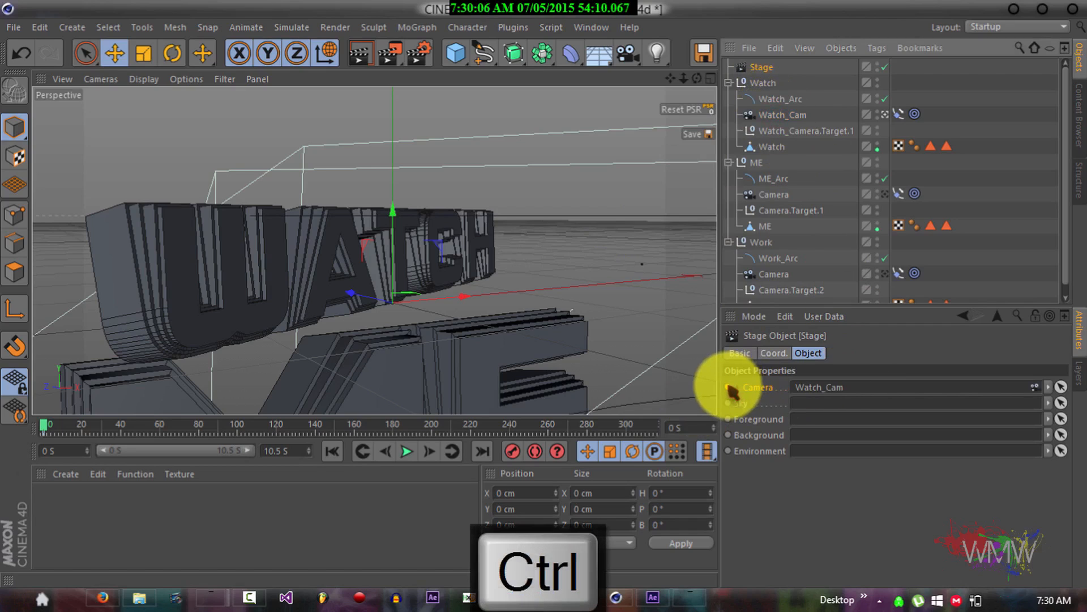
ctrl+click(729, 388)
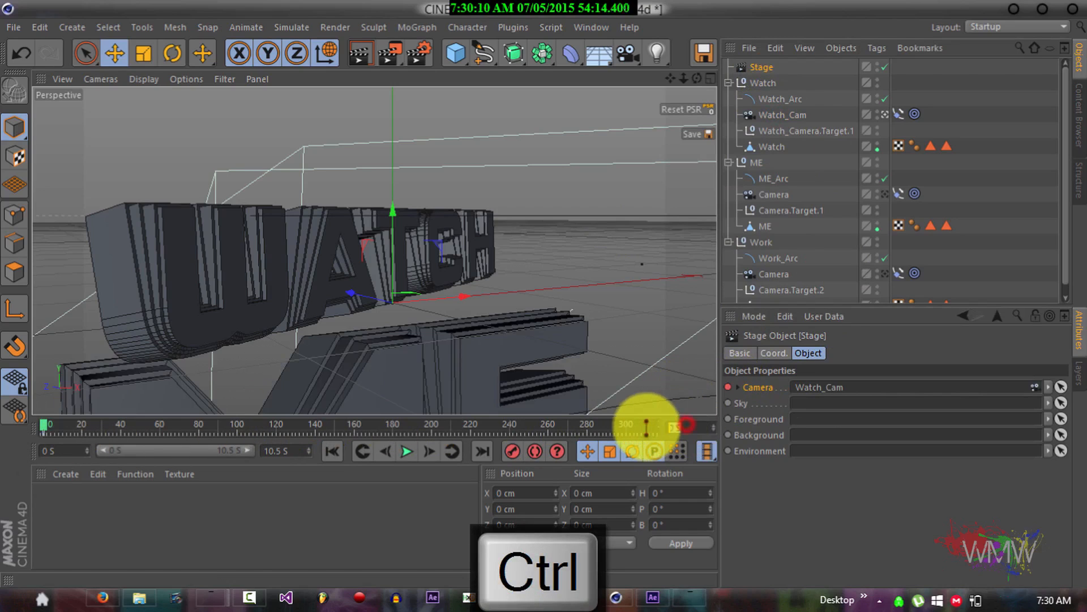
At 3 s, link the ME group's camera to the Stage object and keyframe the camera switch.
text(3)
key(Return)
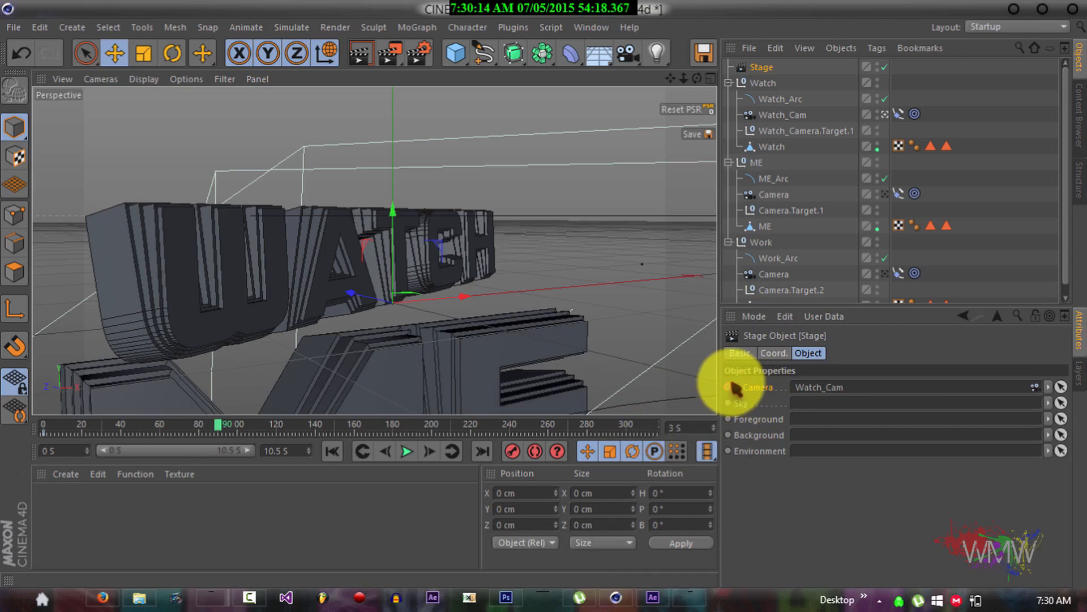
click(774, 196)
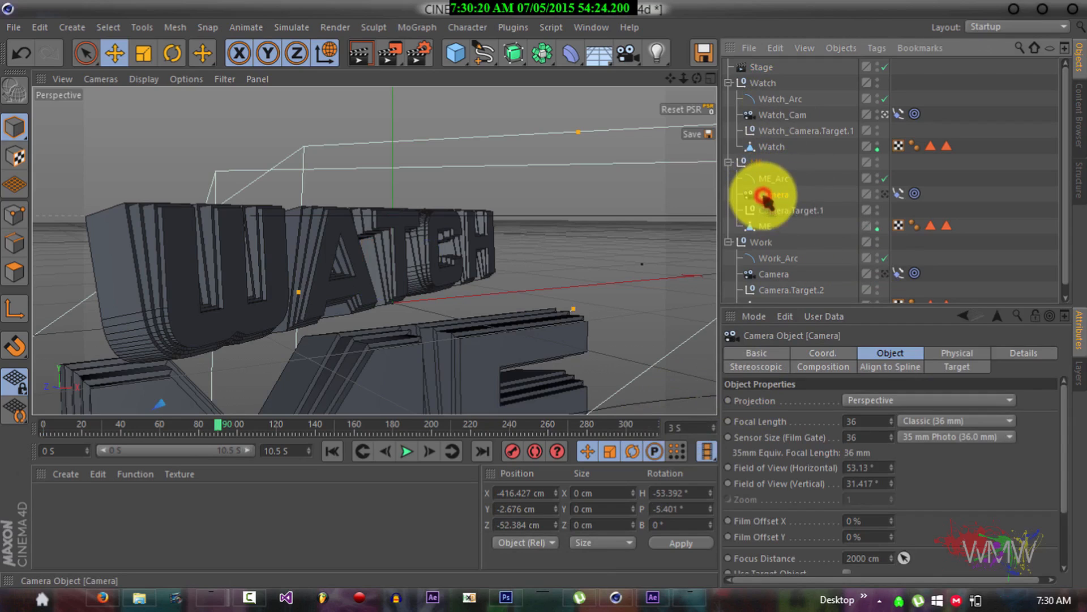
click(759, 67)
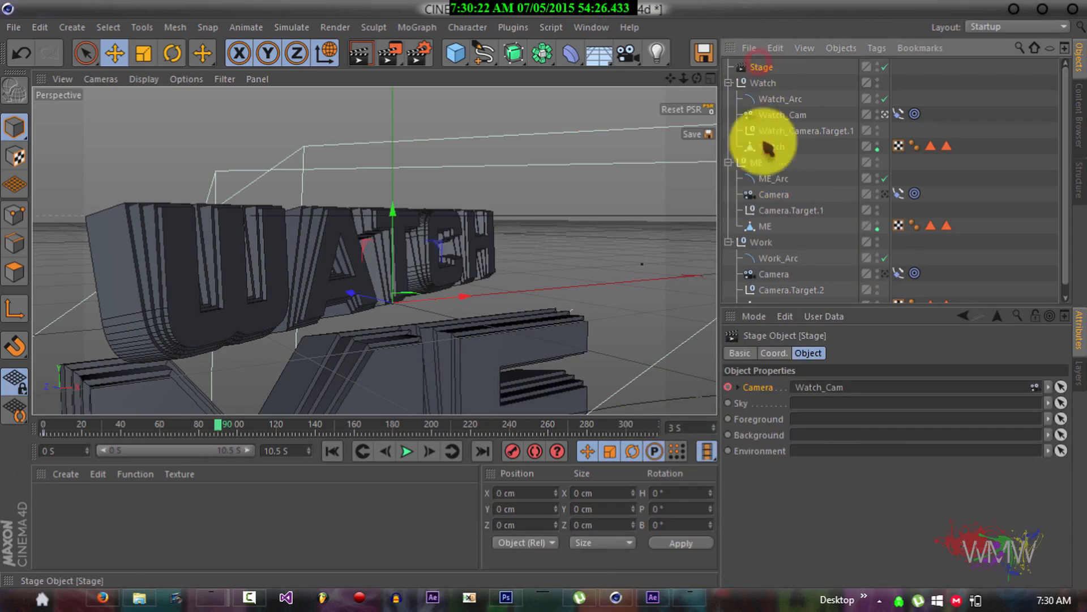
drag(767, 194, 816, 391)
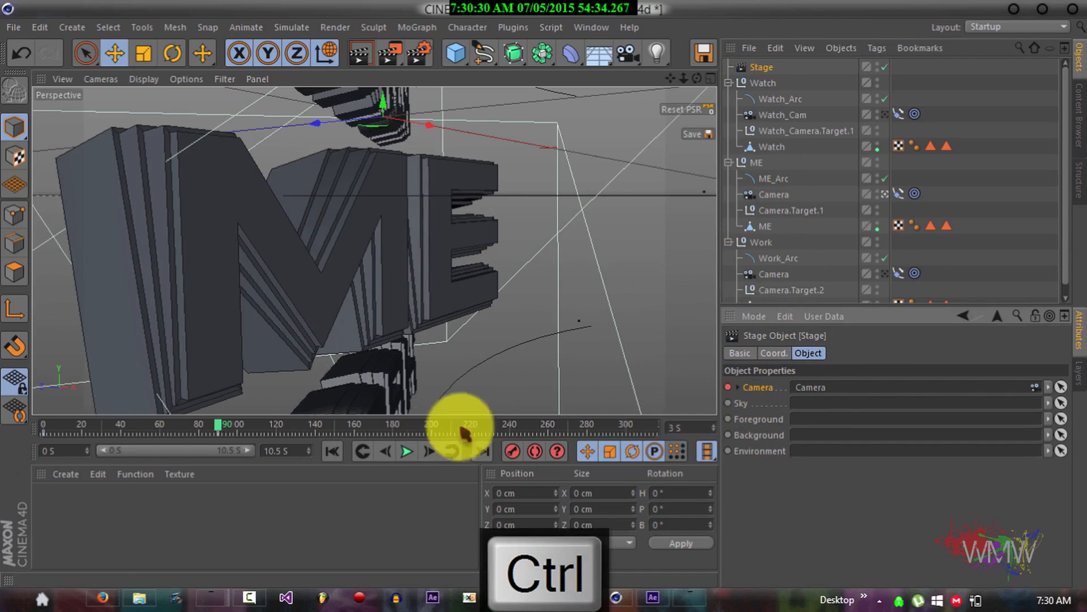
At 6 s, link the Work group's camera to the Stage object and keyframe the switch.
drag(689, 427, 664, 427)
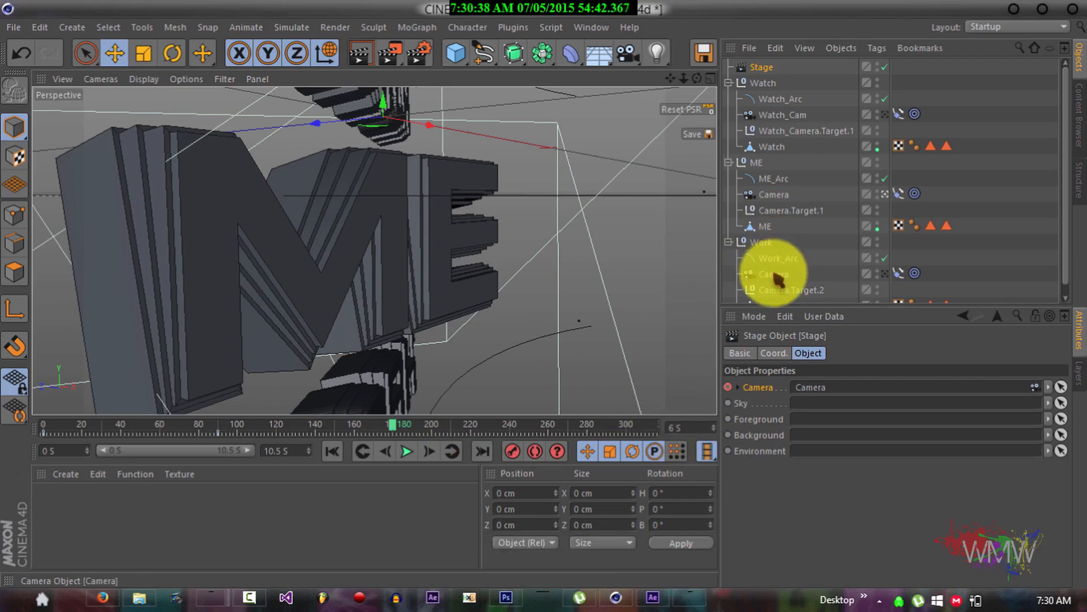
drag(777, 277, 799, 388)
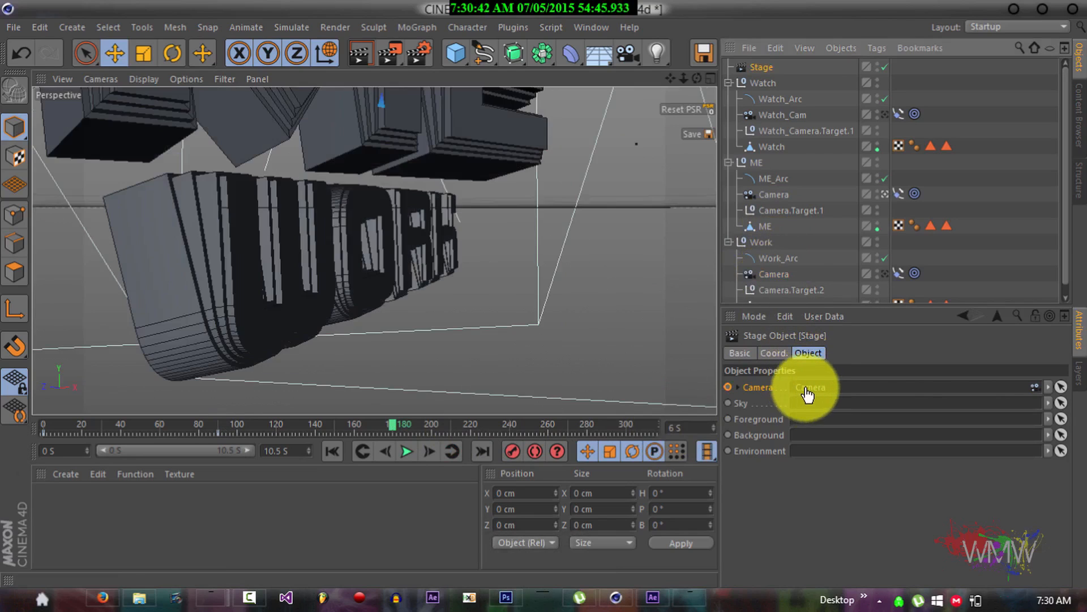
click(728, 387)
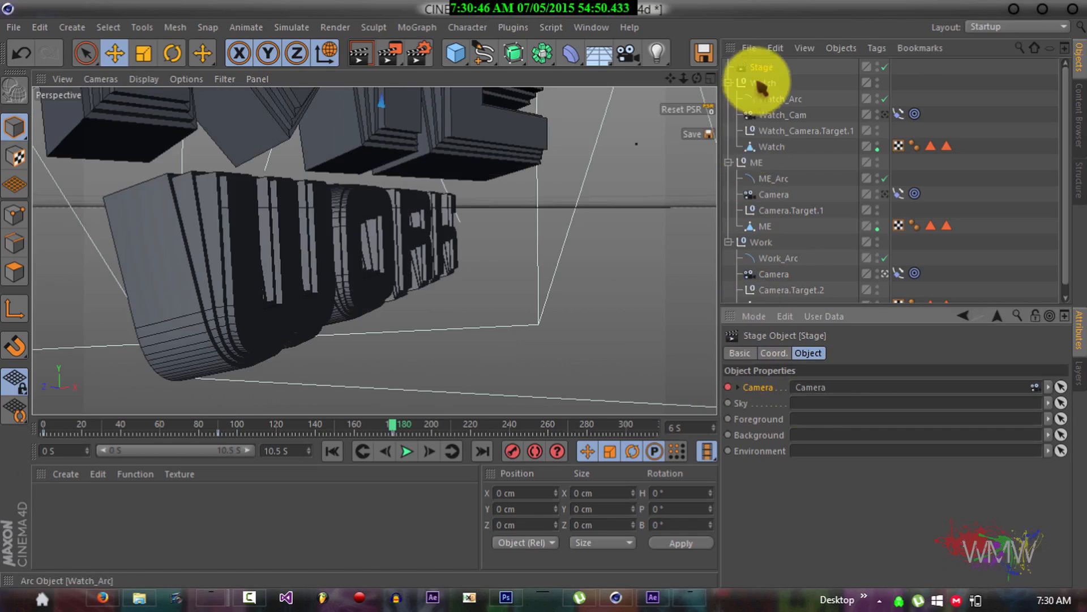
Play the animation to check the camera switches, and return to the start of the timeline.
click(405, 452)
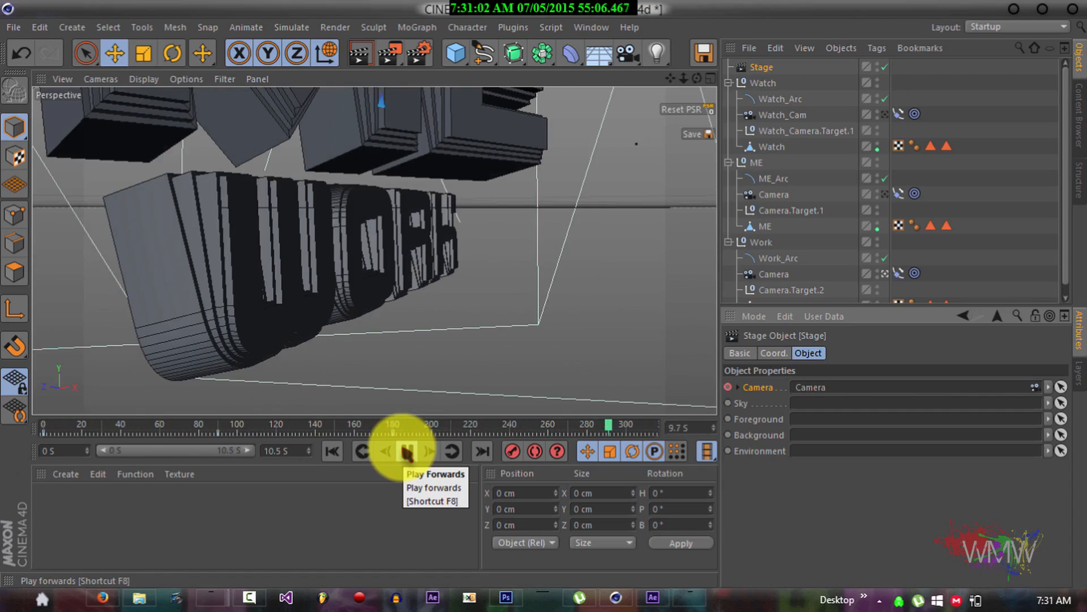
click(407, 452)
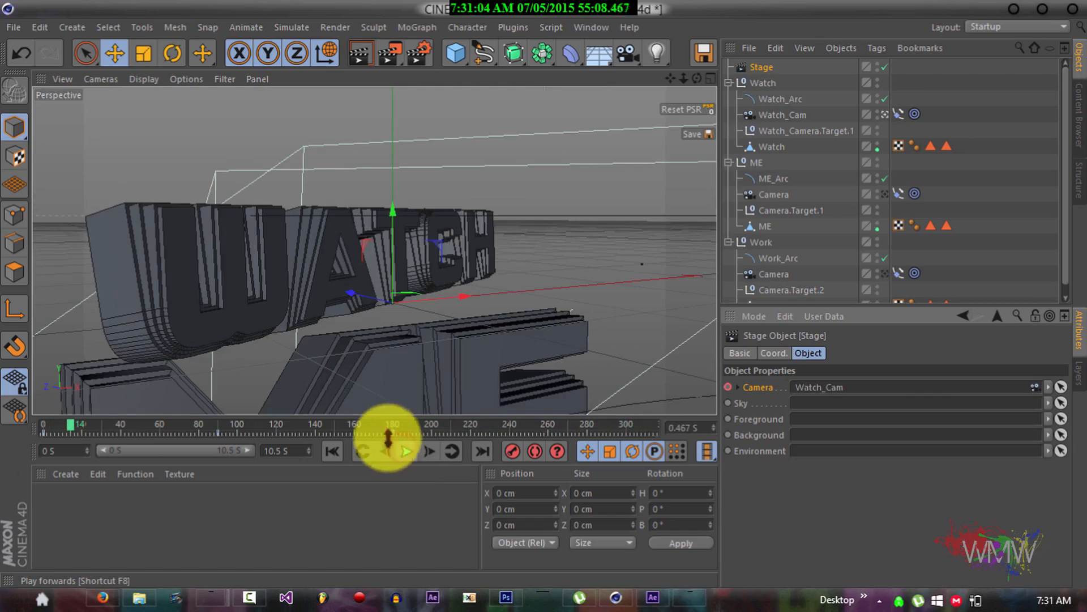
drag(552, 435, 19, 425)
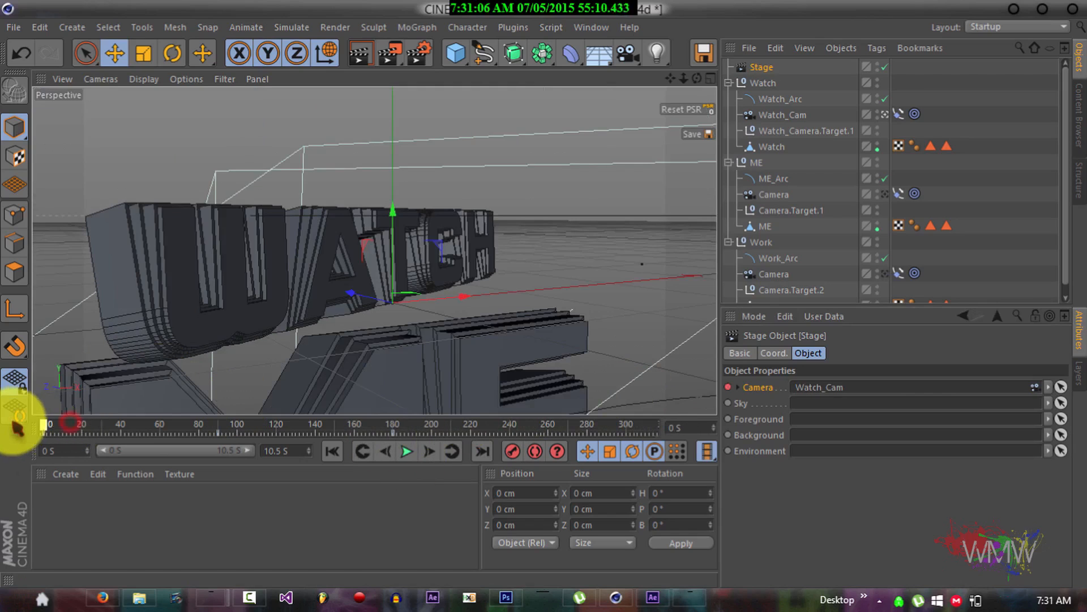
Keyframe the Position of Watch_Cam's Align to Spline tag at 100% at 0 s.
click(787, 115)
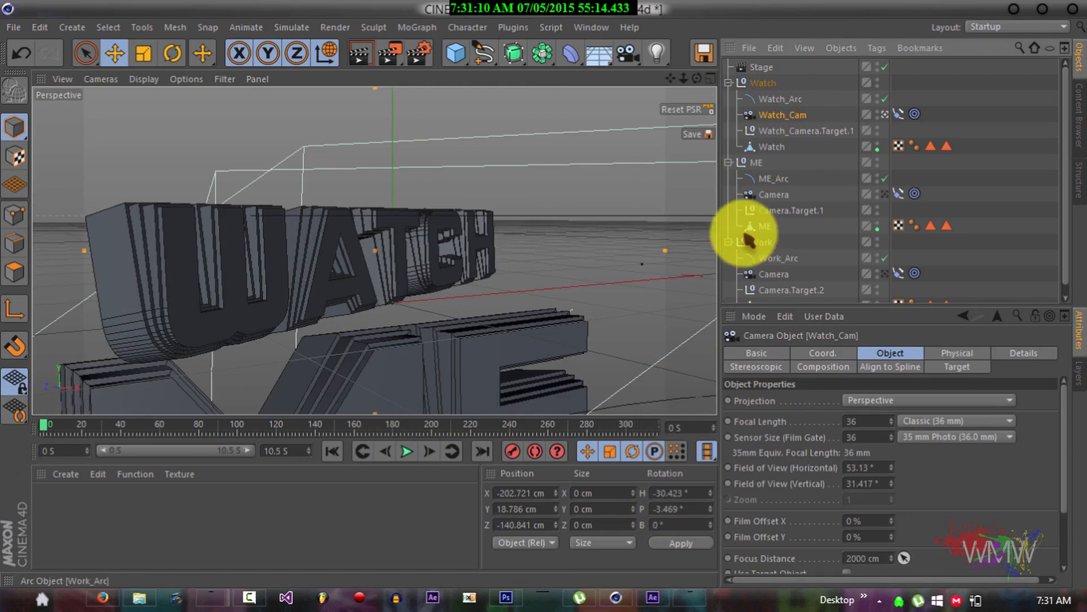
click(898, 114)
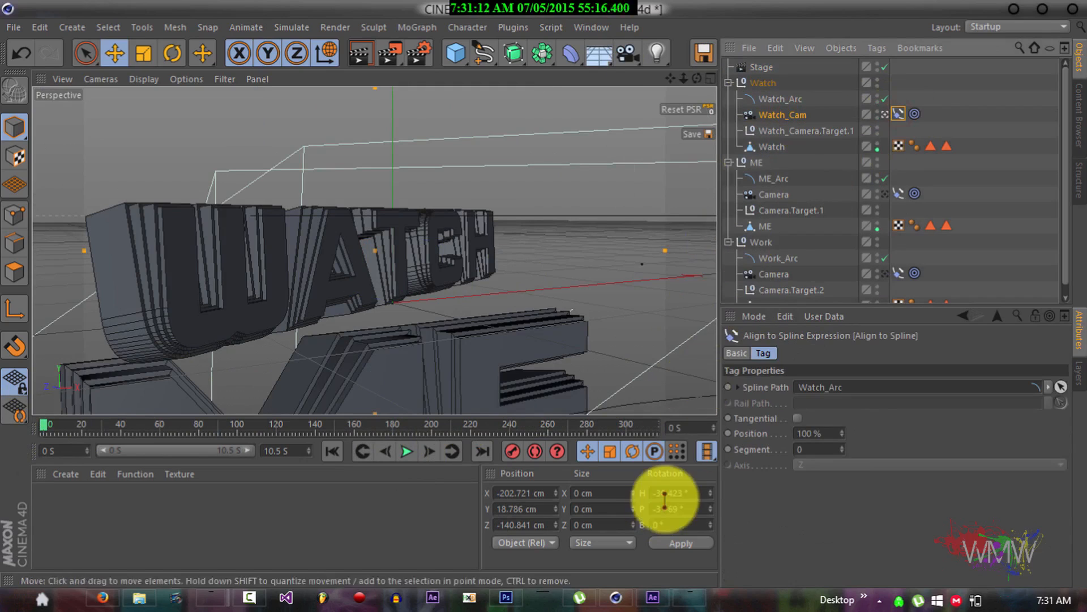
drag(850, 436, 828, 433)
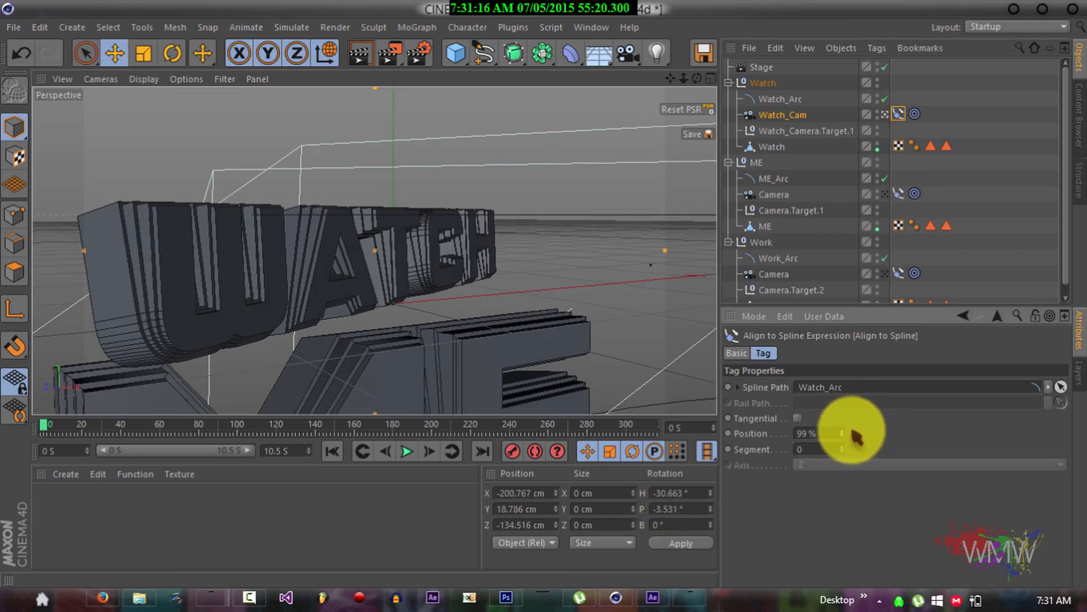
click(844, 431)
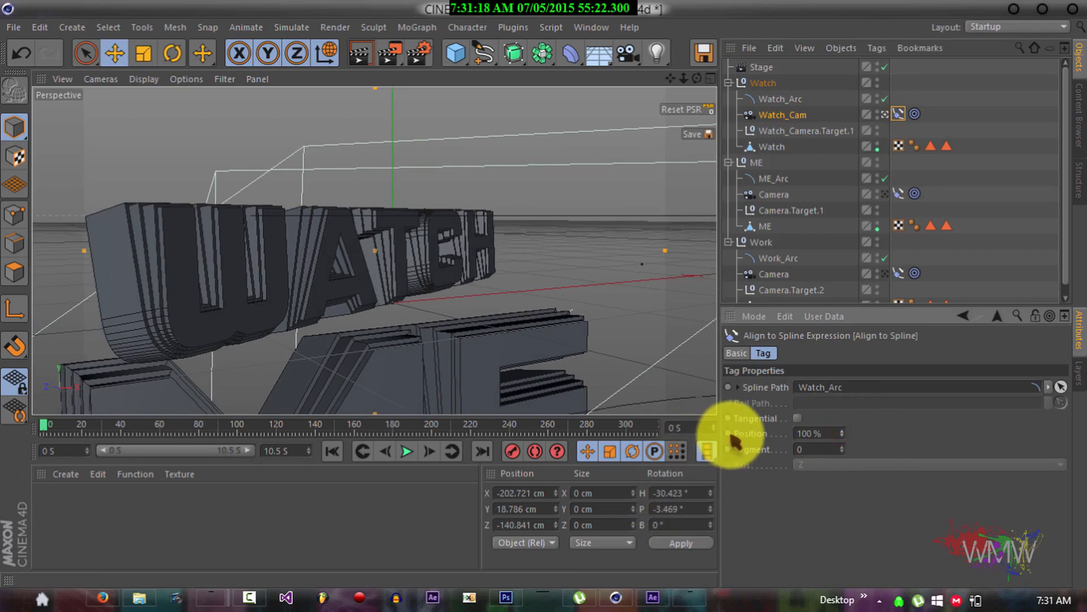
key(ctrl)
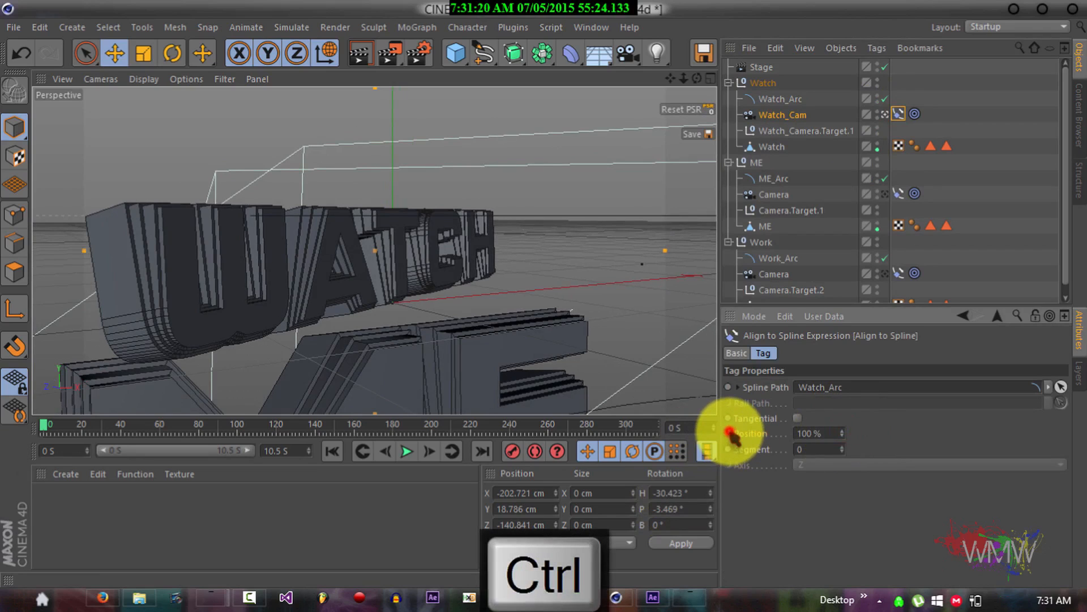
ctrl+click(730, 433)
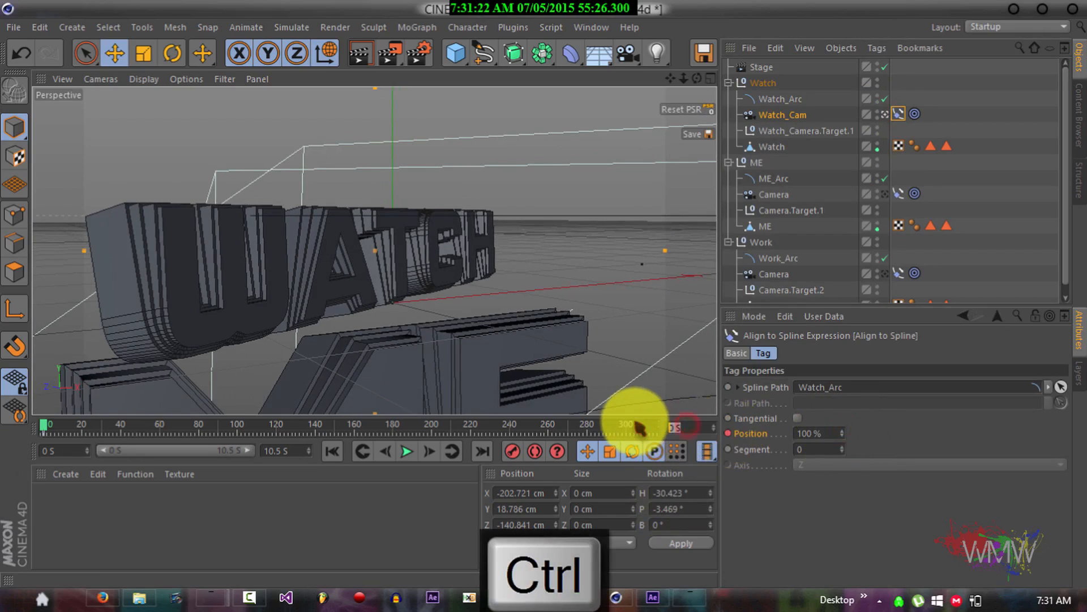
At frame 89, one frame before 3 s, set Watch_Cam's Align to Spline Position to 0% and keyframe it.
key(Return)
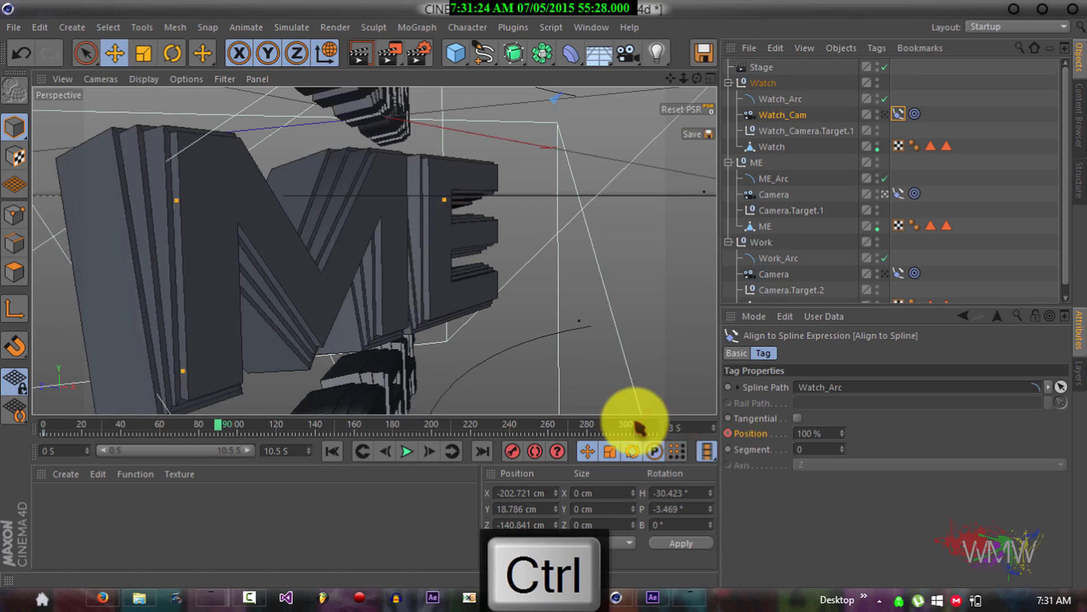
click(365, 453)
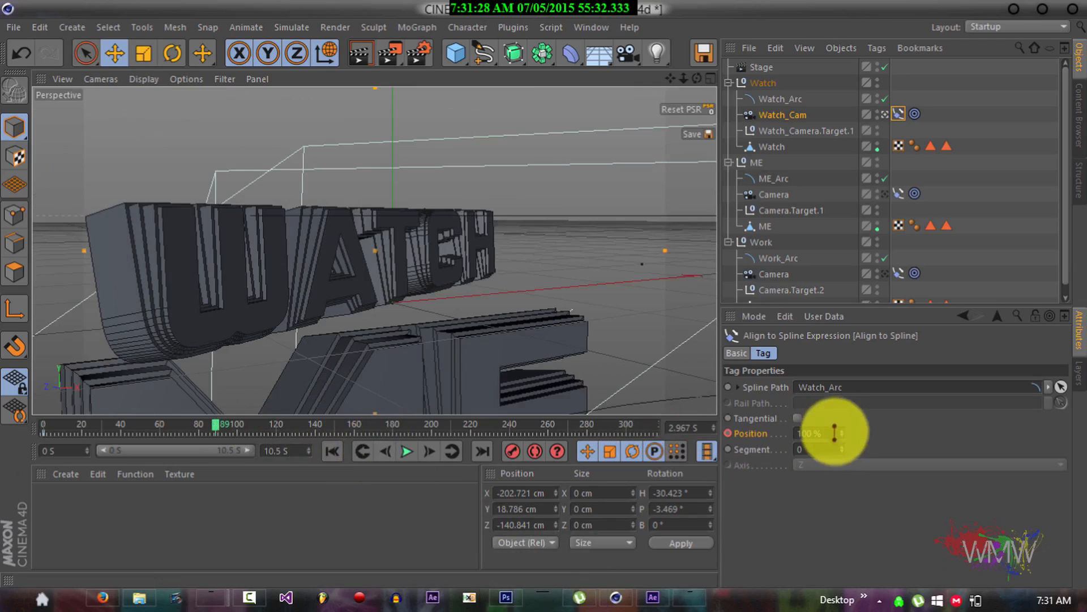
drag(844, 434, 844, 432)
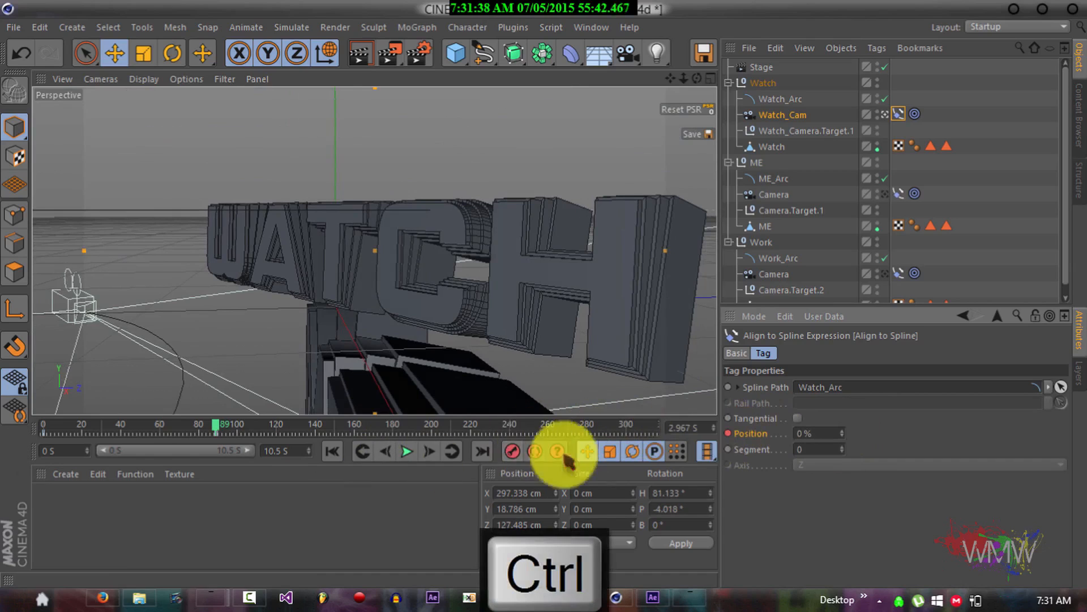
At frame 90, keyframe the Position of the ME camera's Align to Spline tag at 100%.
click(445, 453)
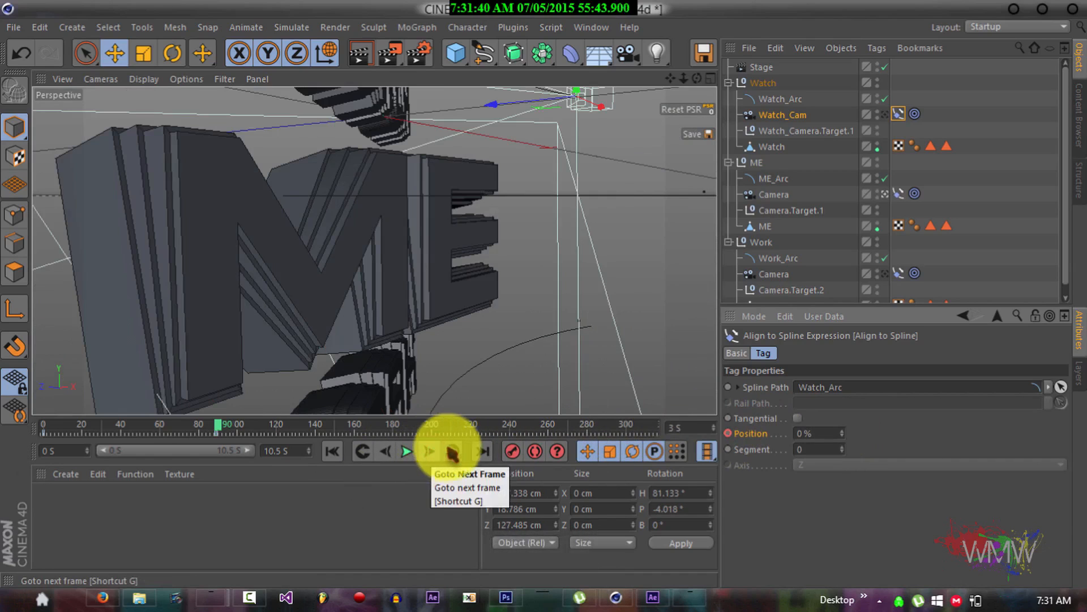
click(771, 195)
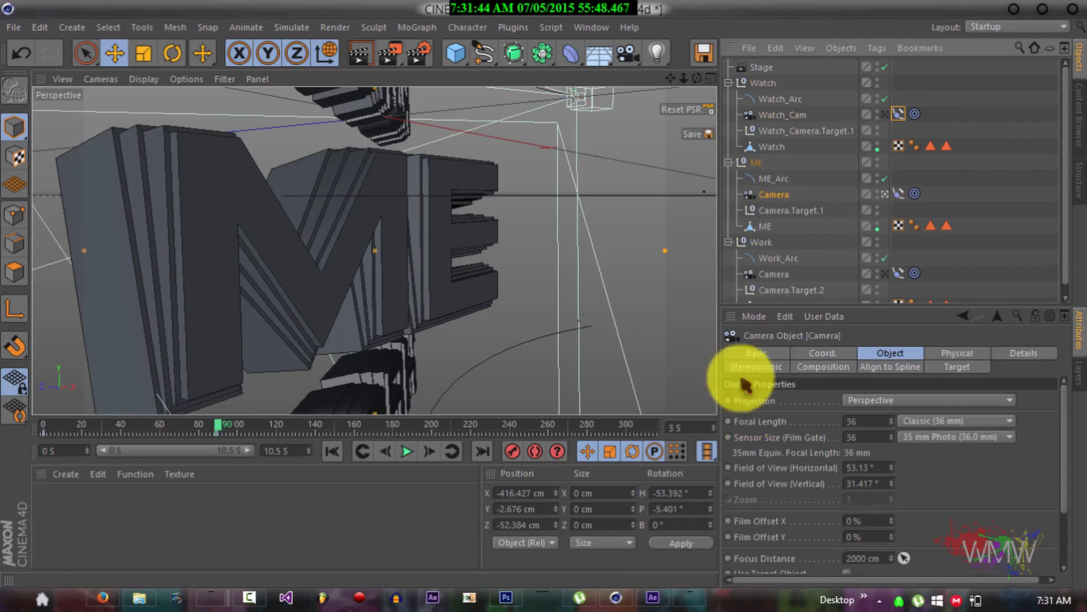
click(899, 195)
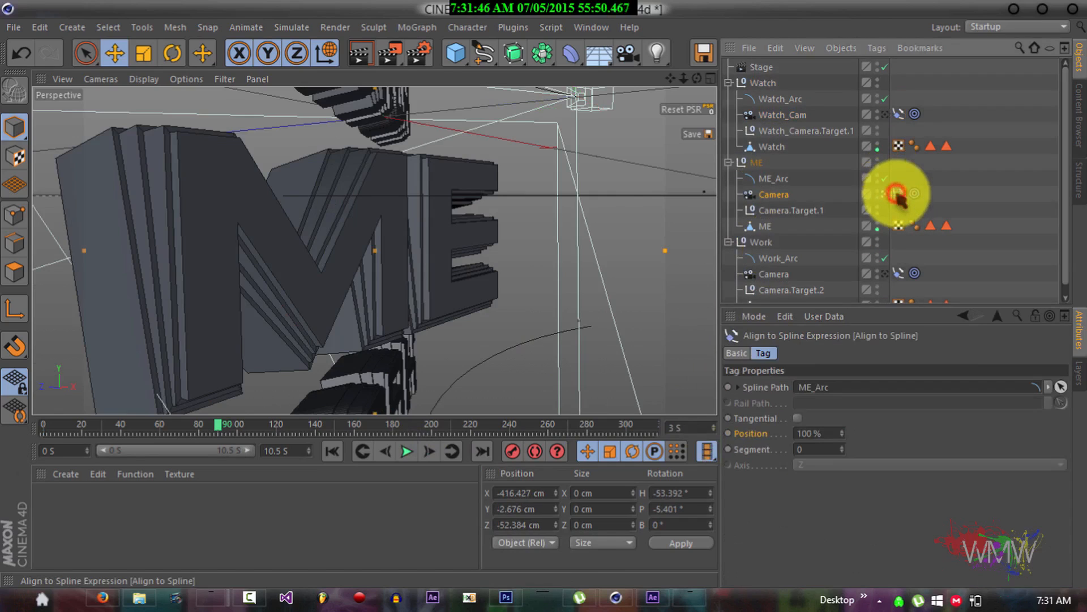
ctrl+click(728, 433)
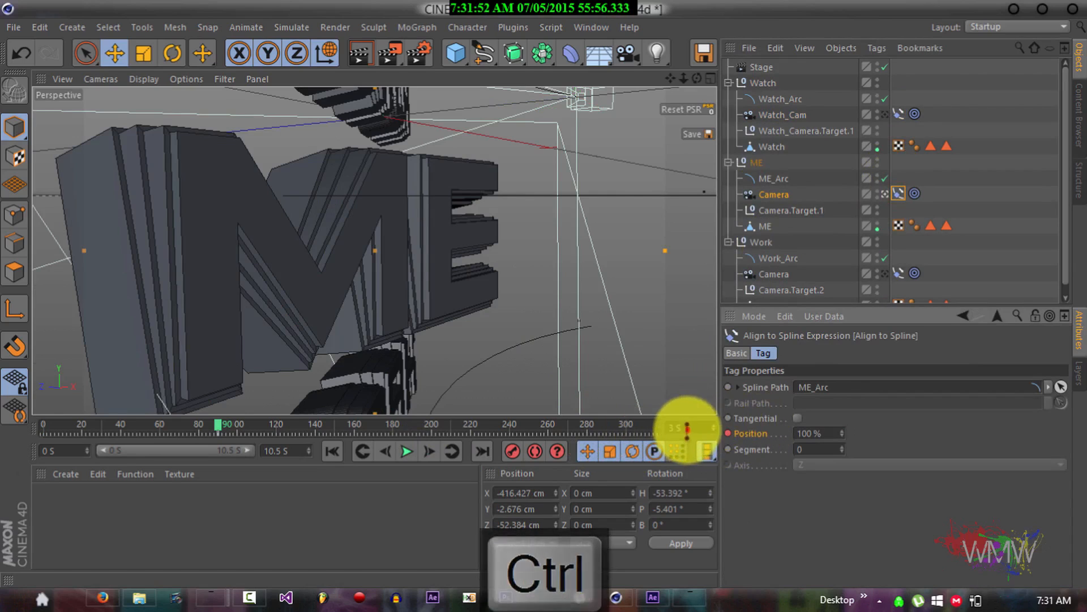
At frame 179, one frame before 6 s, set the ME camera's Align to Spline Position to 0% and keyframe it.
drag(688, 429, 651, 427)
text(6)
key(Return)
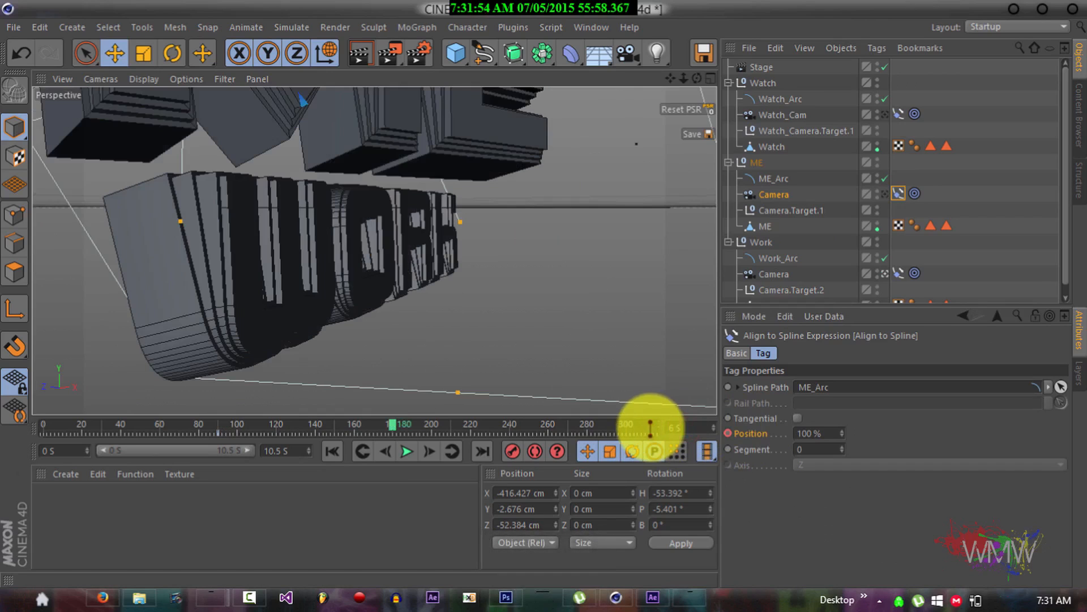
click(386, 451)
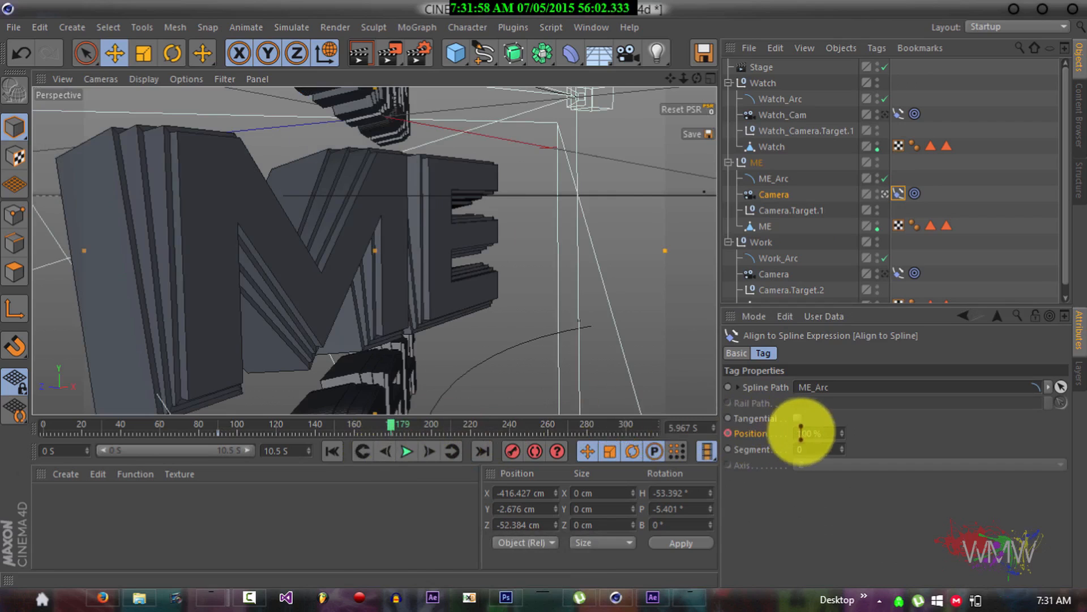
mouse_move(843, 432)
mouse_down()
mouse_move(833, 430)
mouse_move(842, 430)
mouse_up()
click(842, 435)
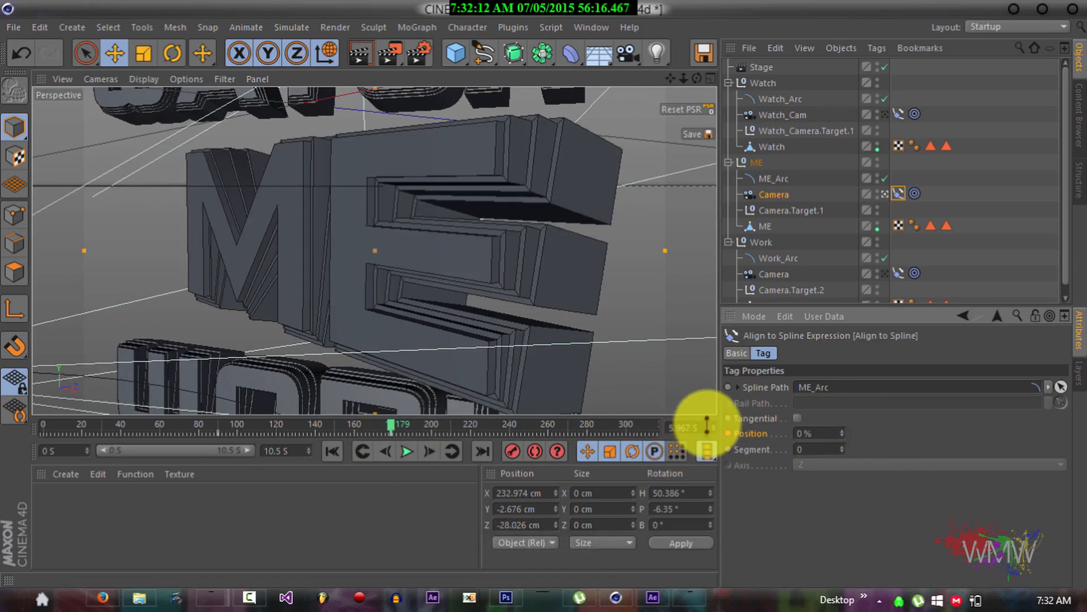
At frame 180, keyframe the Position of the WORK camera's Align to Spline tag at 94%.
drag(708, 423, 632, 427)
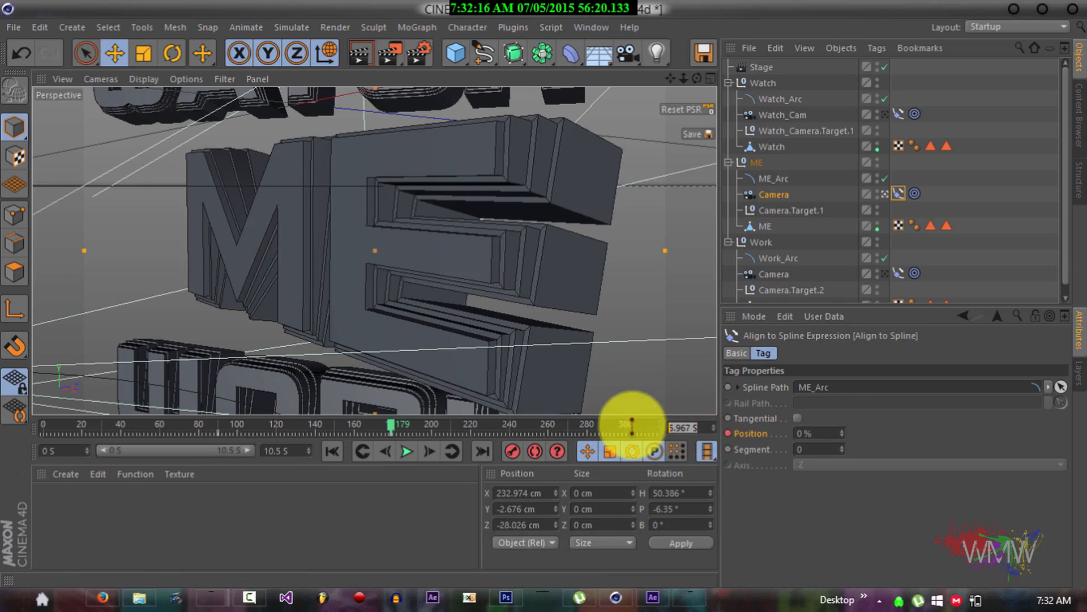
click(429, 451)
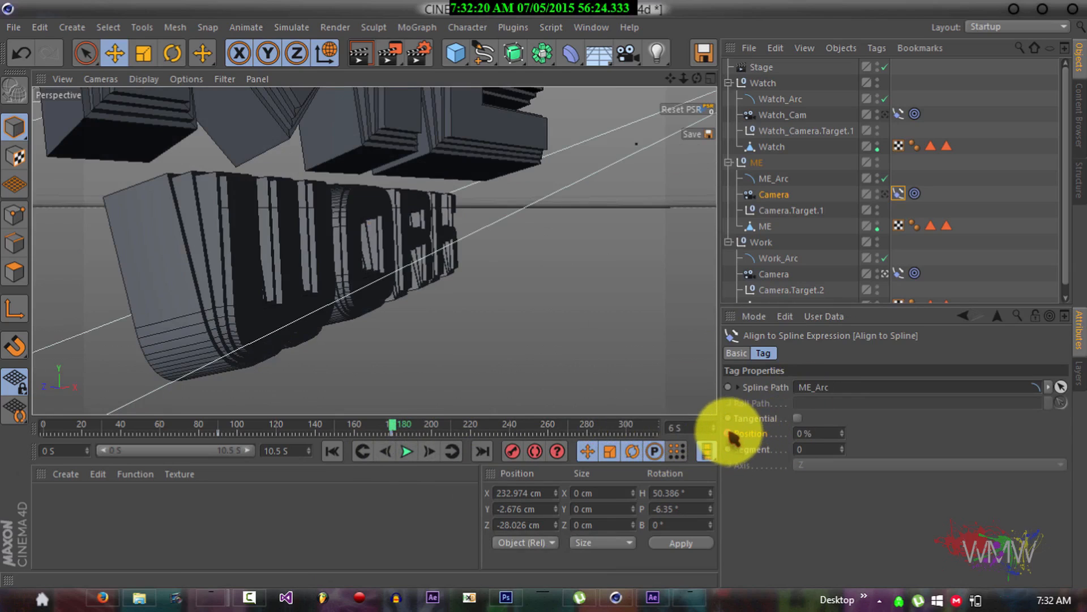
click(773, 274)
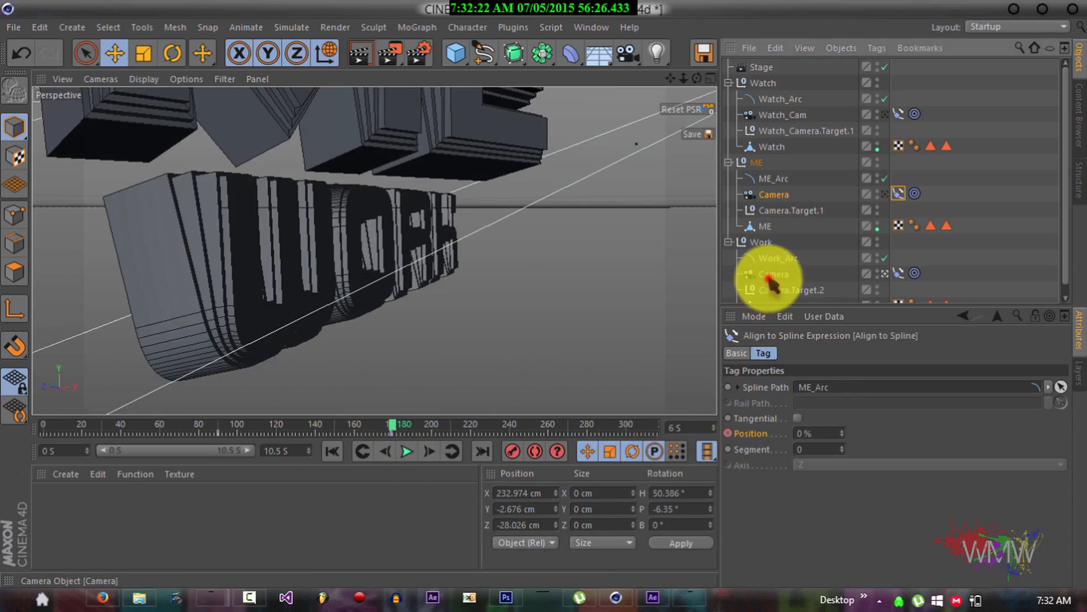
click(898, 273)
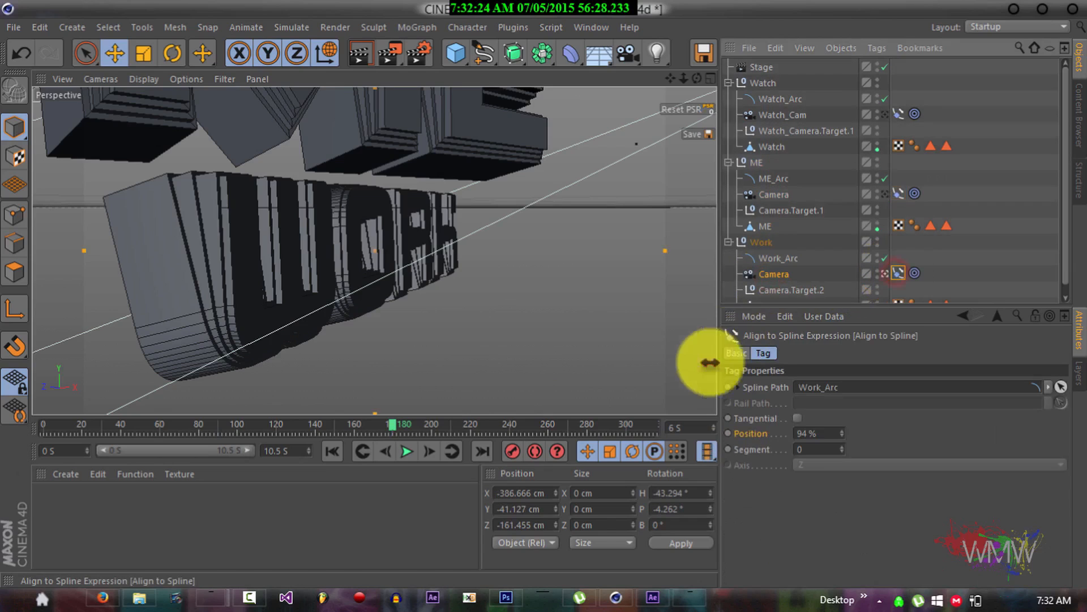
ctrl+click(729, 433)
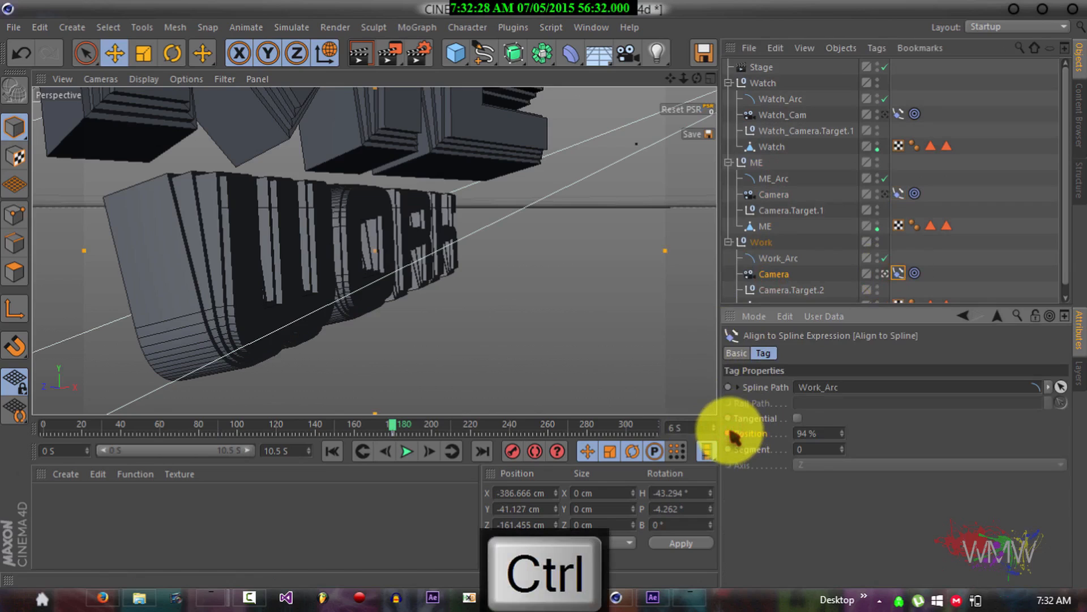
At 9 s, set the WORK camera's Align to Spline Position to 0% and keyframe it.
drag(681, 425, 657, 426)
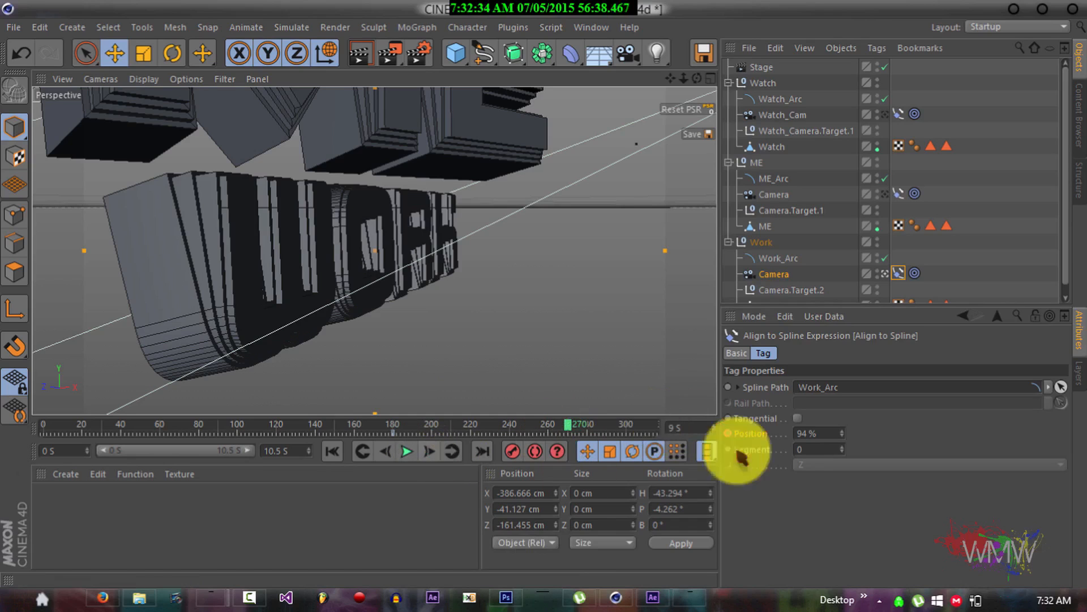
drag(844, 435, 844, 435)
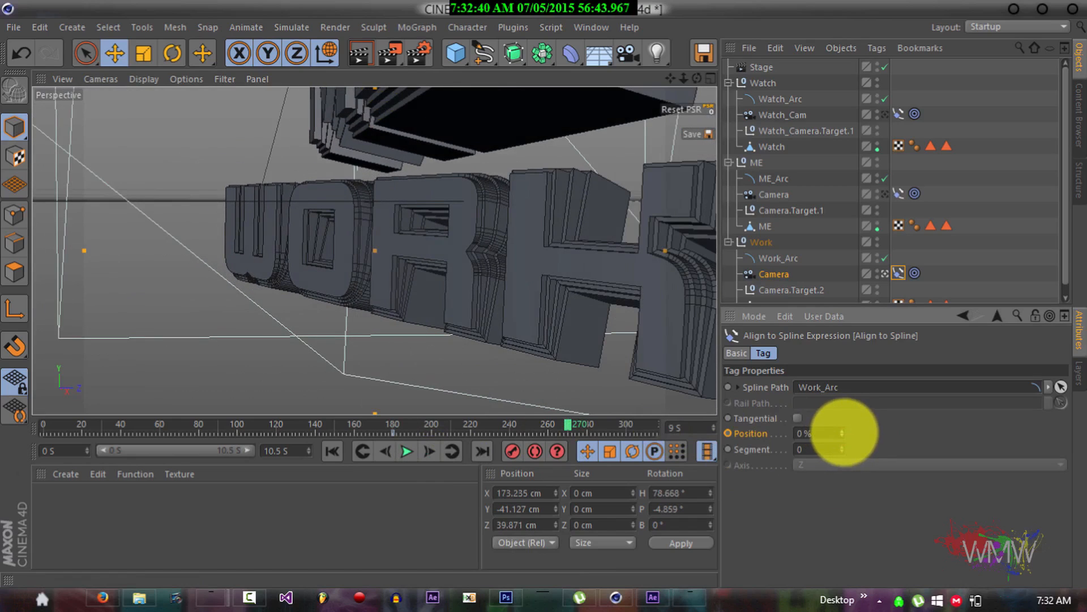
key(ctrl)
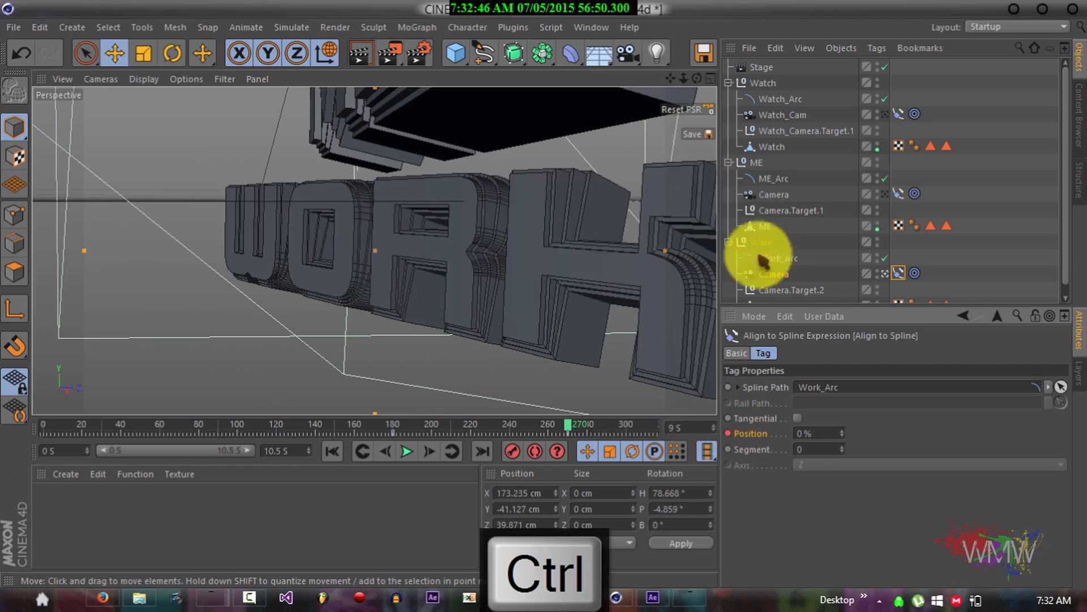
click(777, 277)
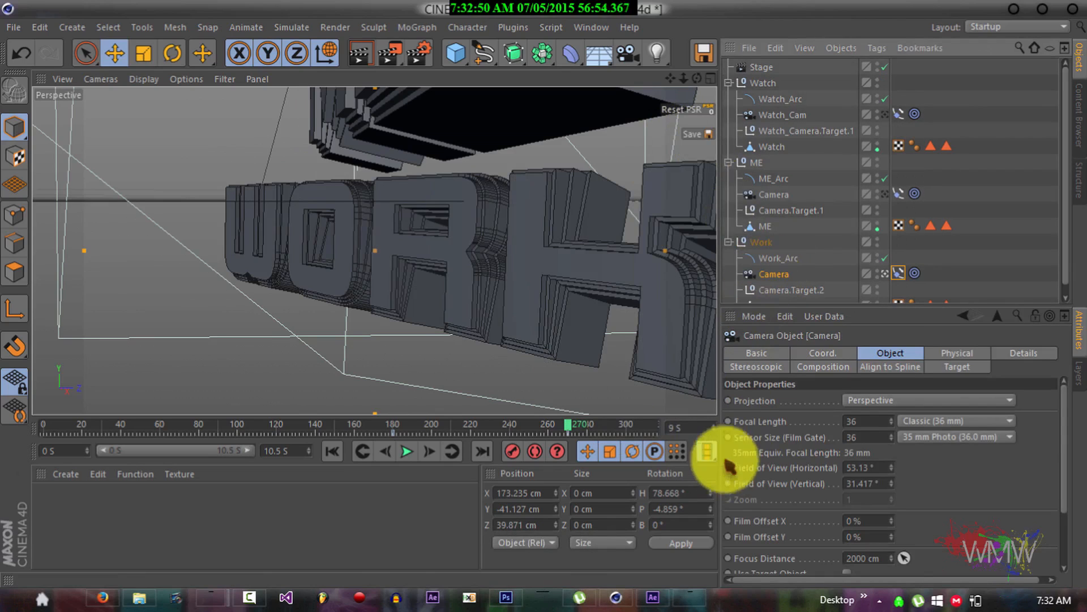
click(898, 272)
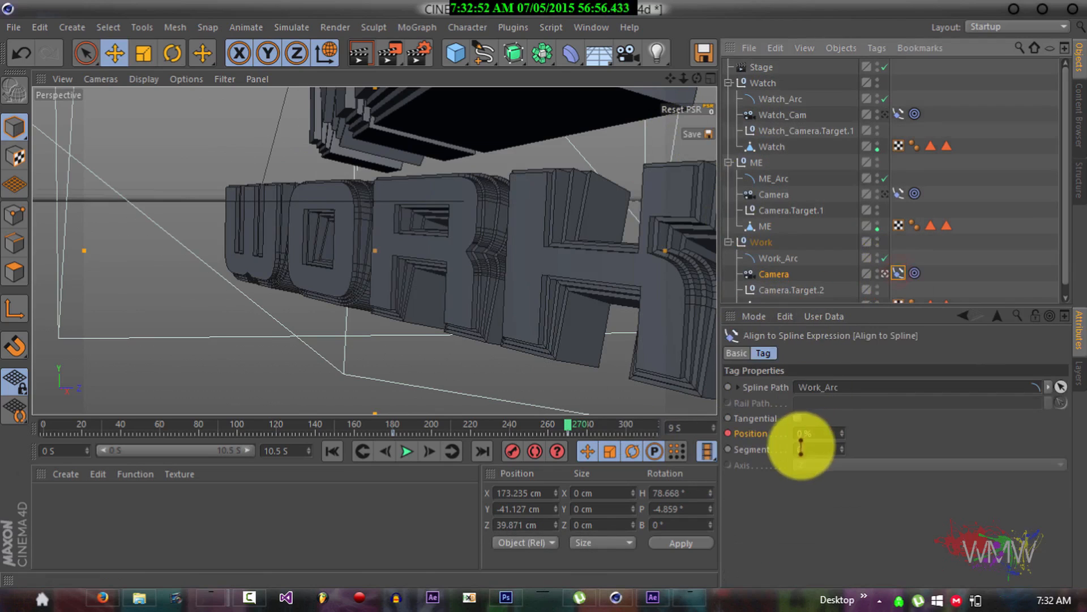
click(843, 434)
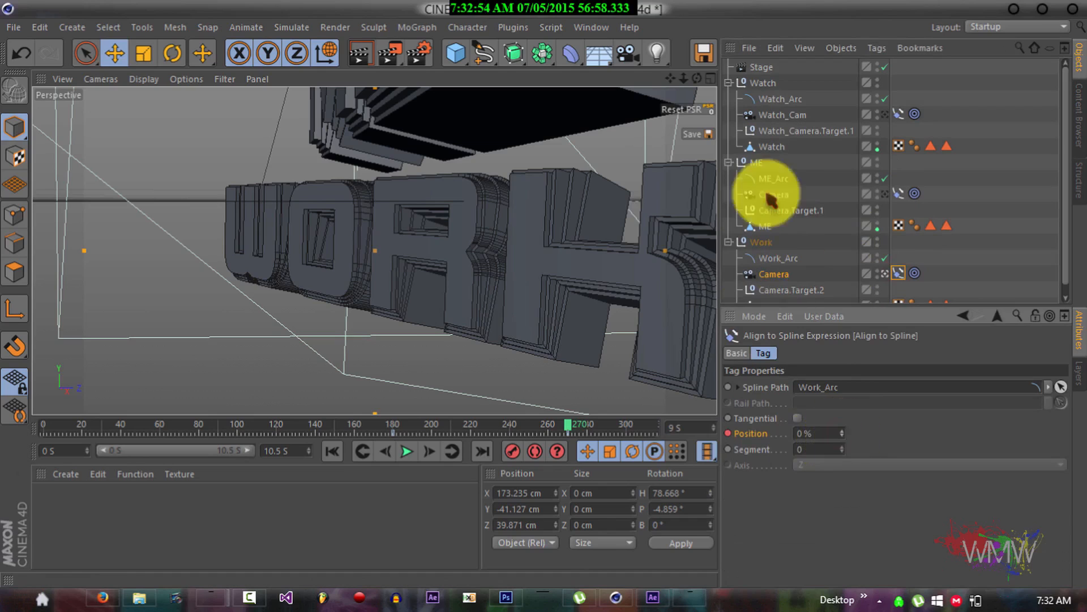
At frame 271, clear the Stage object's Camera link and keyframe the empty value.
click(761, 66)
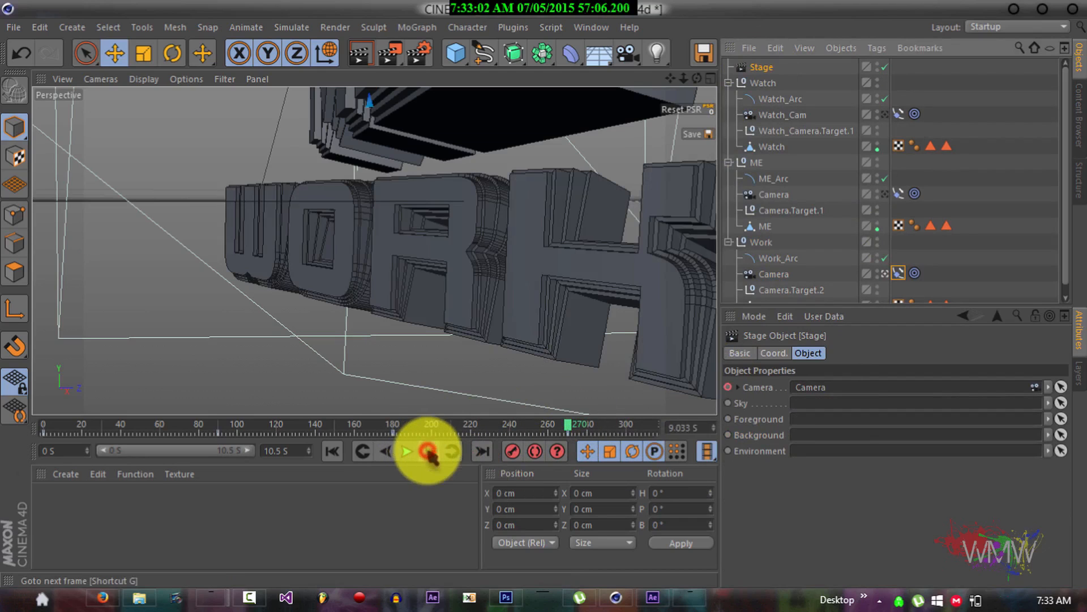
click(428, 451)
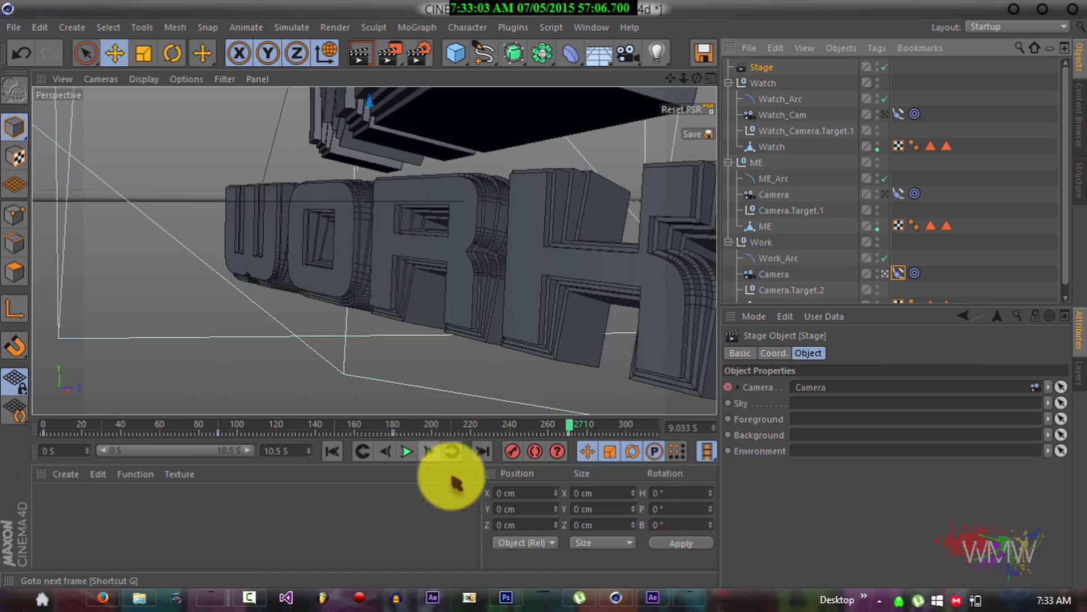
click(1049, 387)
click(1018, 404)
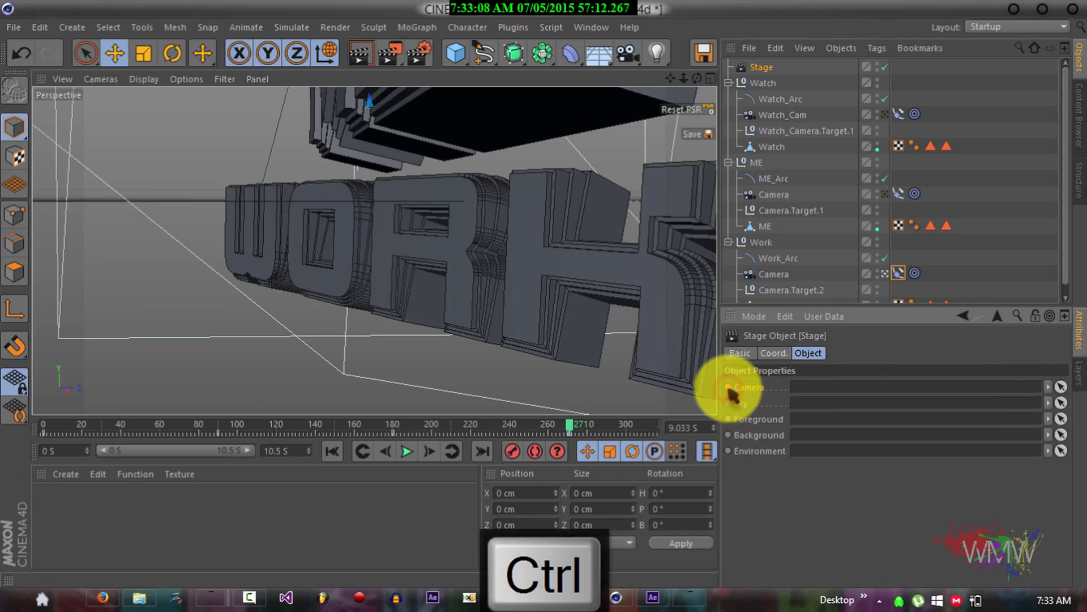
ctrl+click(728, 387)
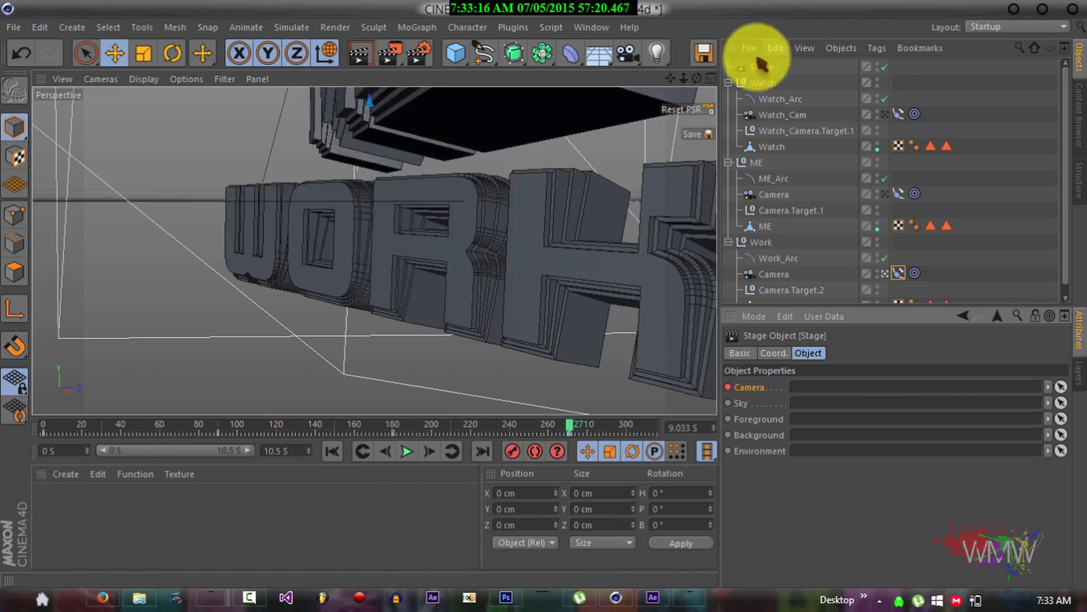
Keyframe all position, scale and rotation coordinates of the WORK camera at frame 271.
click(781, 278)
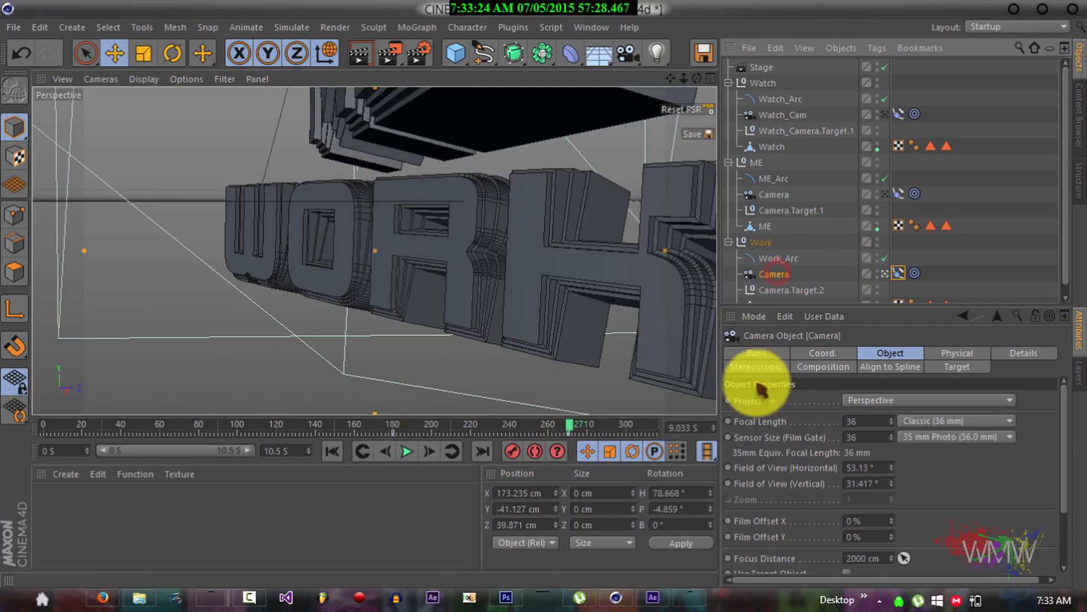
click(824, 355)
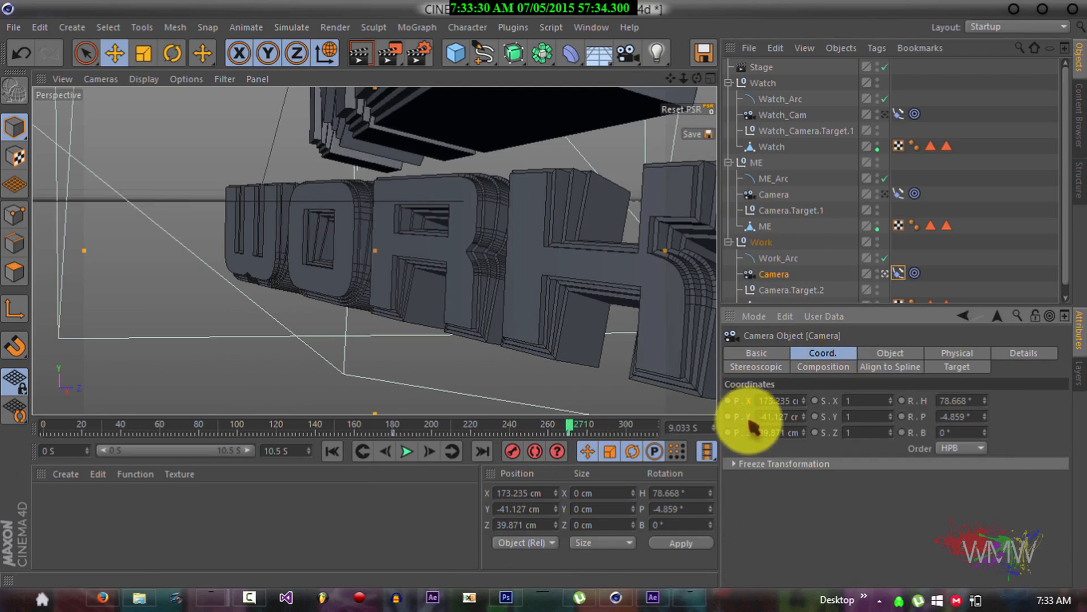
key(ctrl)
ctrl+click(736, 402)
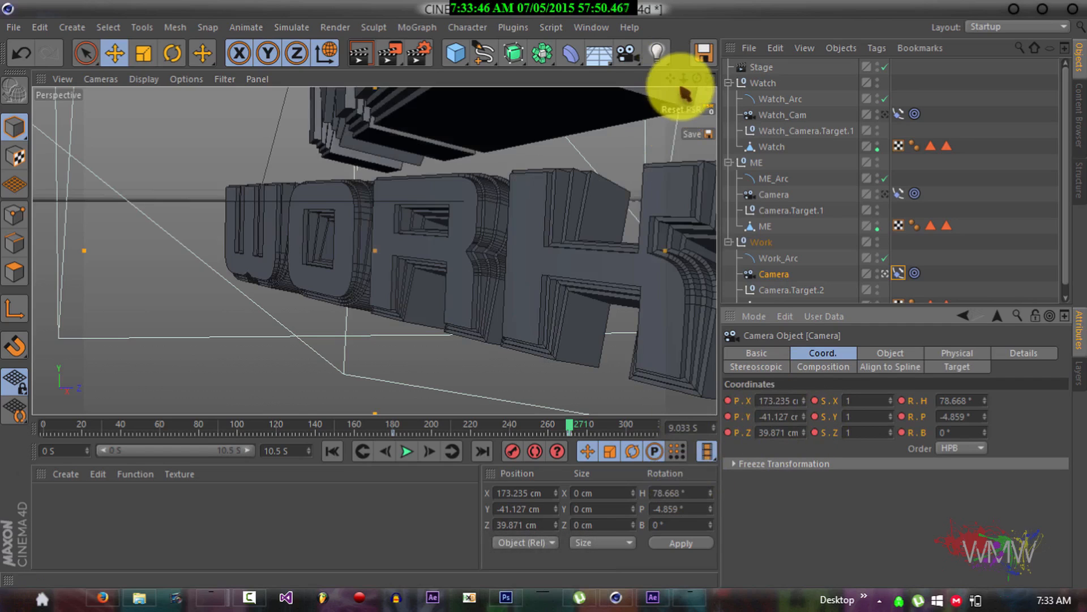
Advance to frame 274 and keyframe the WORK camera's position, scale and rotation coordinates there.
click(427, 451)
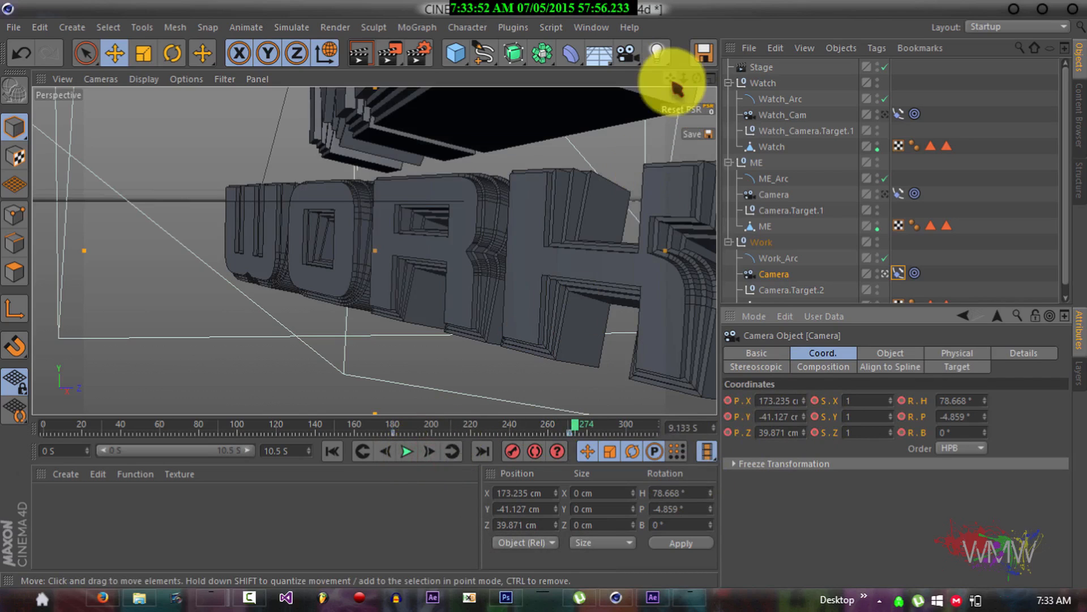
drag(670, 78, 545, 294)
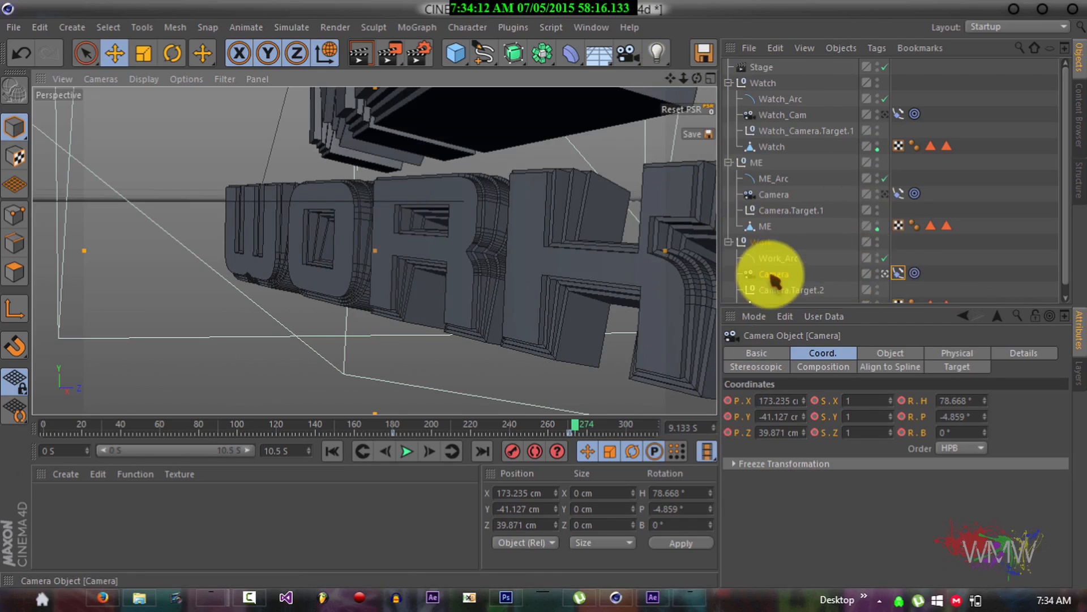
ctrl+click(726, 400)
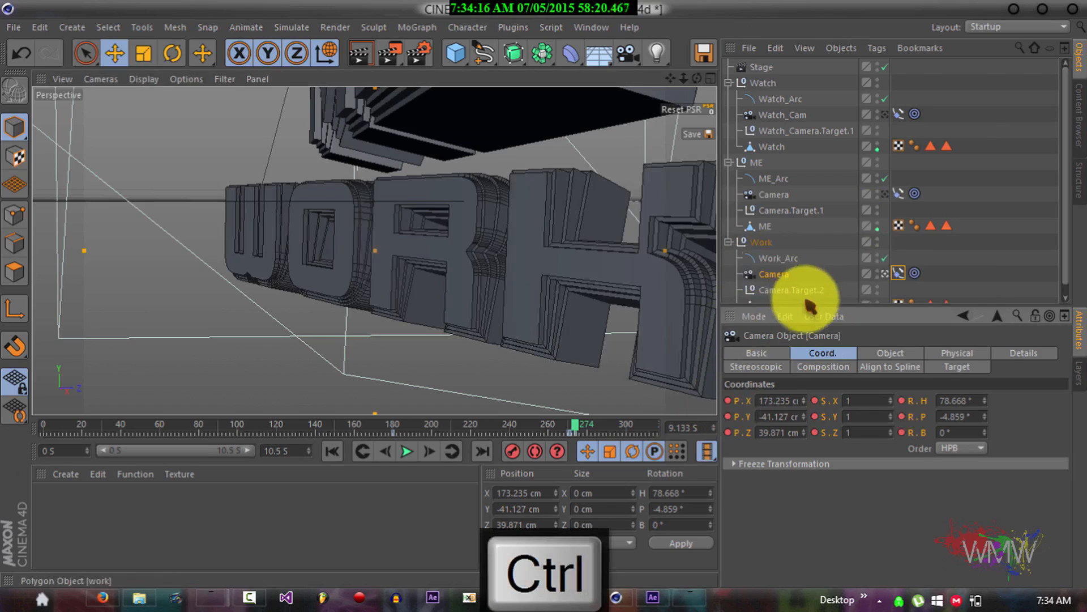
Leave the WORK camera's view, look around the WORK text with the editor view, and play the animation to check it.
click(885, 274)
click(886, 273)
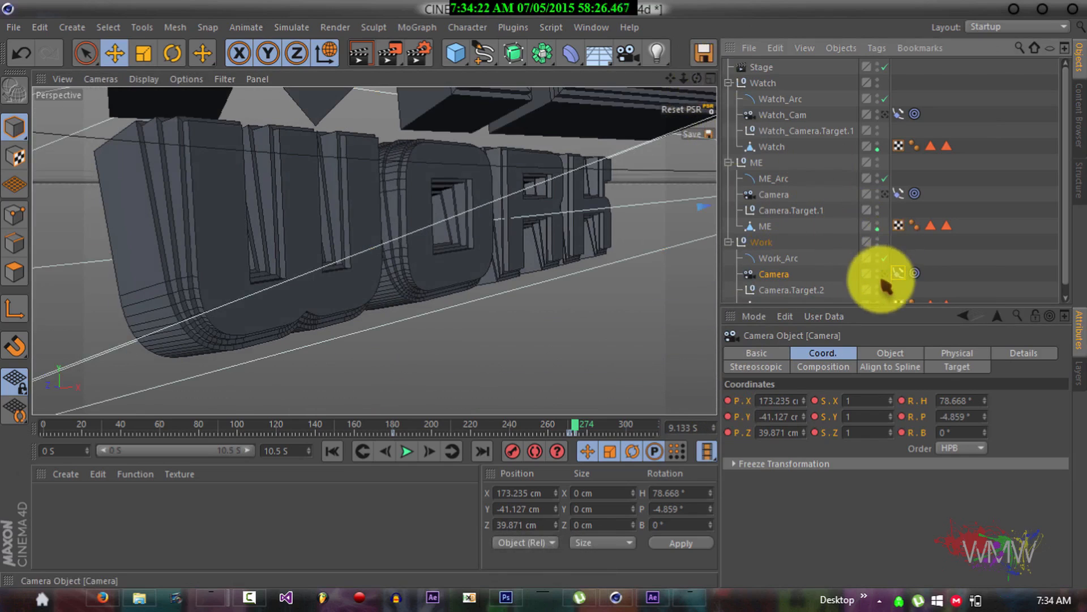
drag(699, 84, 538, 294)
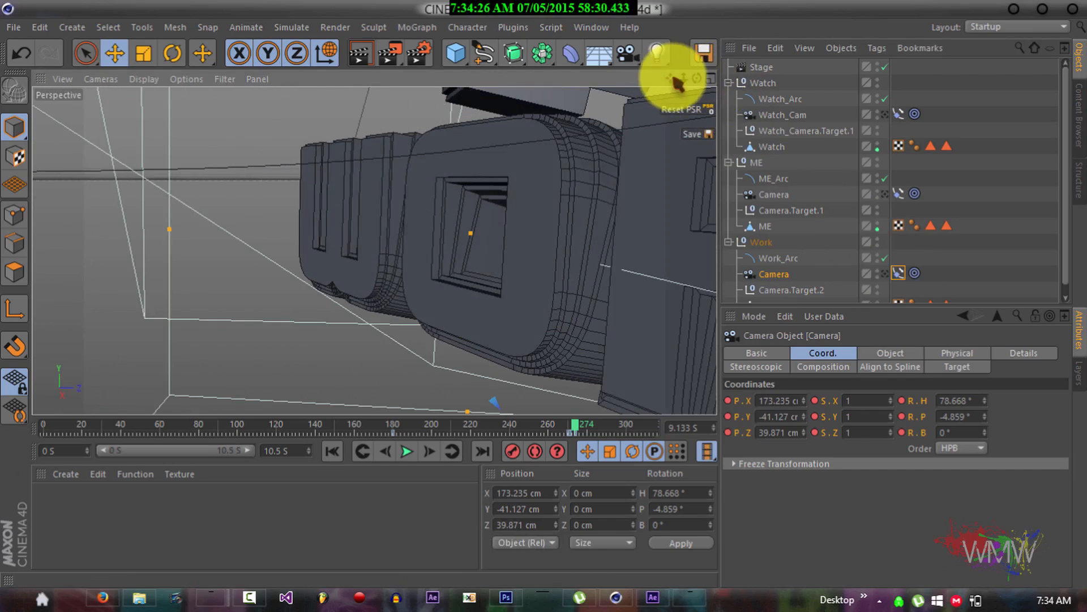
drag(687, 82, 544, 294)
drag(694, 79, 544, 293)
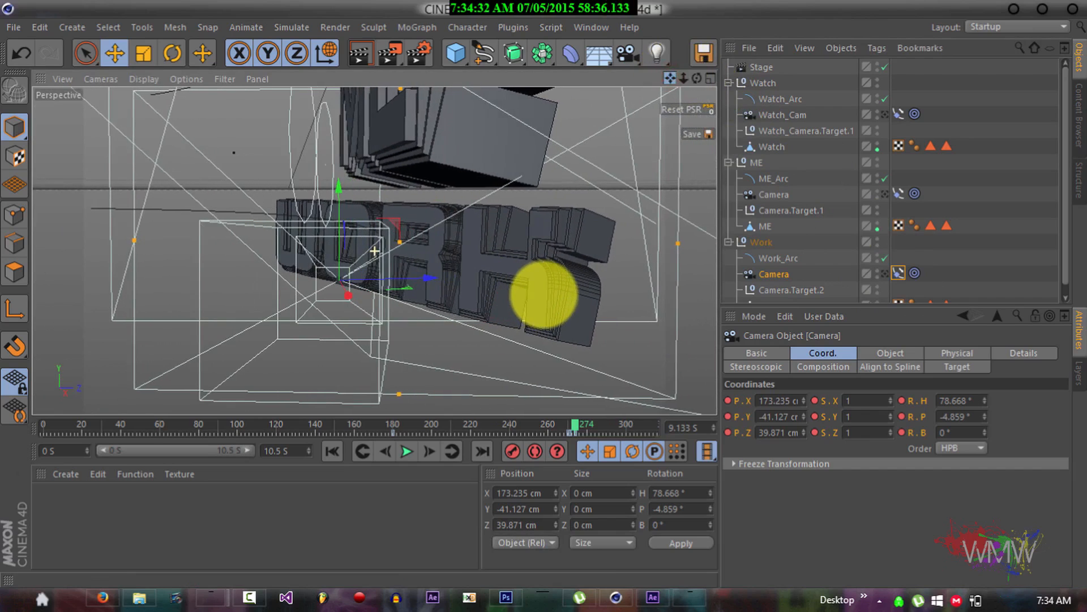
drag(687, 82, 543, 293)
drag(698, 82, 544, 292)
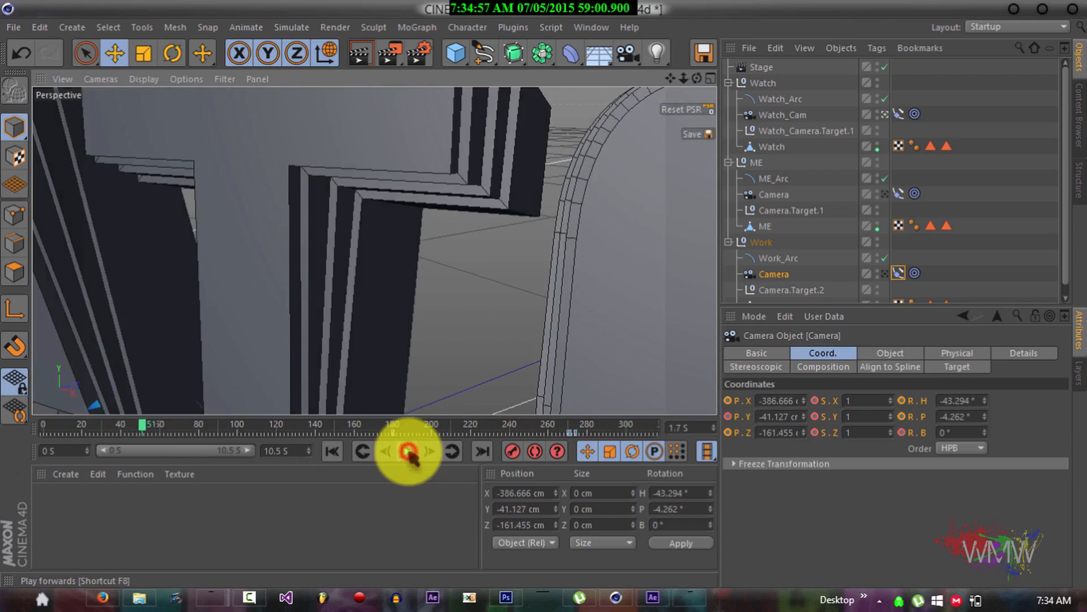
click(407, 451)
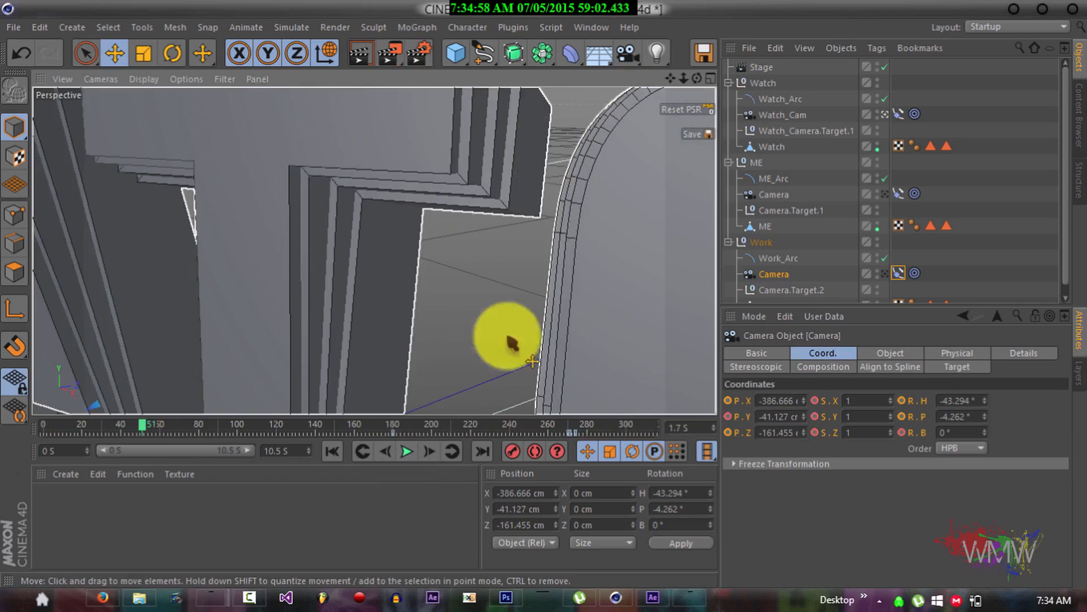
Switch to the untitled Notepad note with the material settings, pin it on top, and move it clear of the object names.
mouse_move(206, 603)
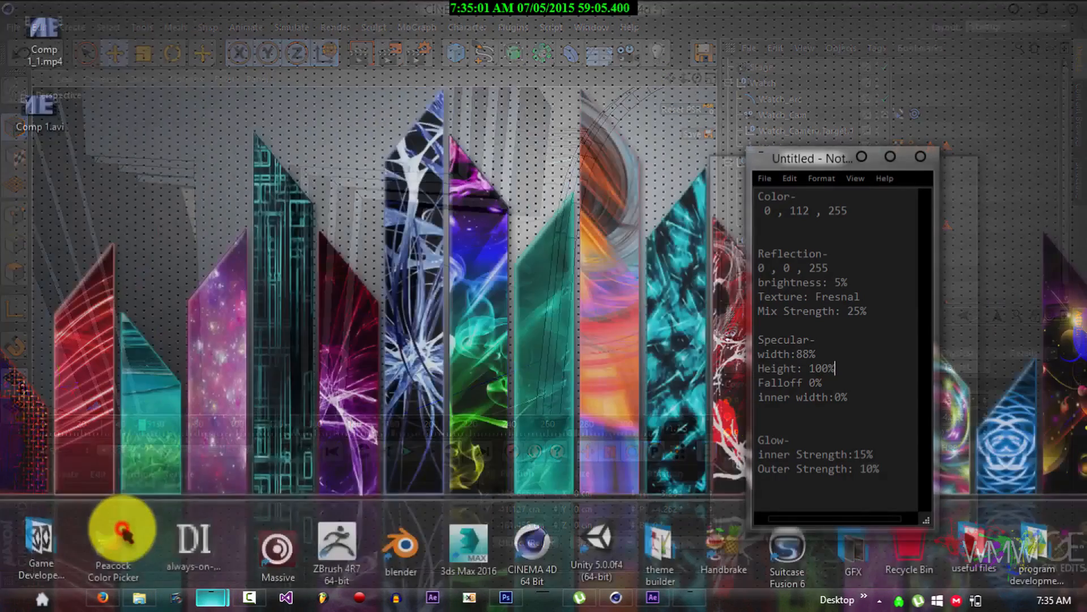
click(121, 521)
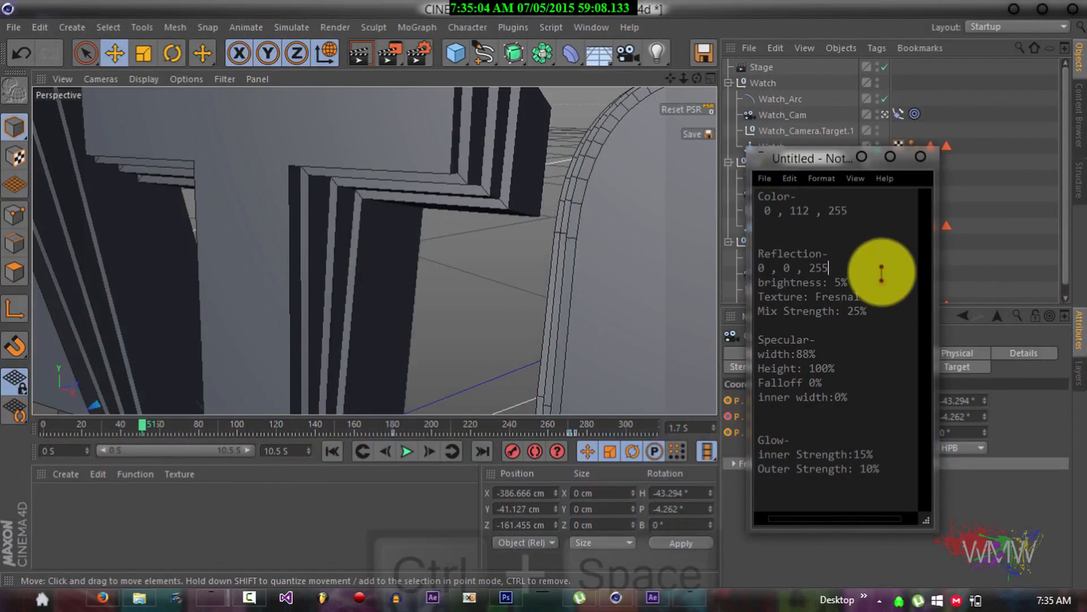
key(ctrl+space)
drag(813, 158, 901, 149)
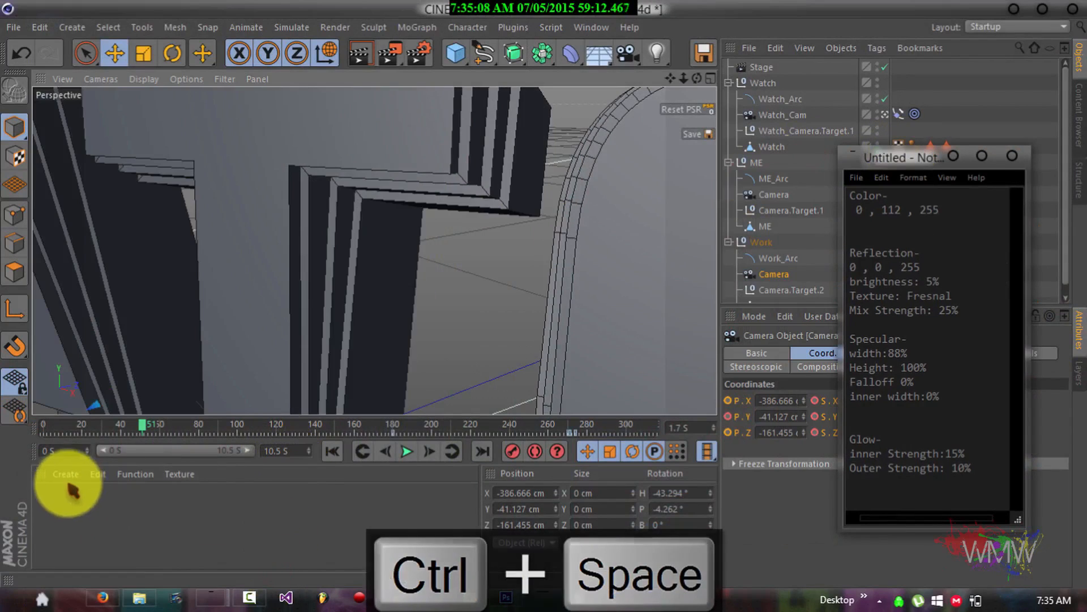
Create a new material in the Cinema 4D scene.
click(66, 474)
mouse_move(97, 474)
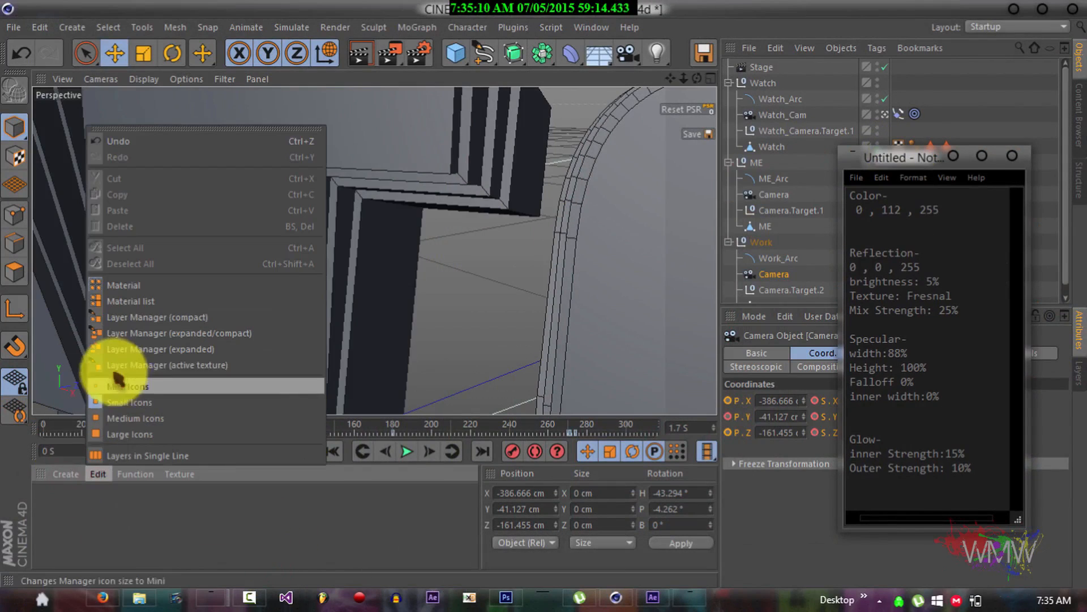
mouse_move(57, 476)
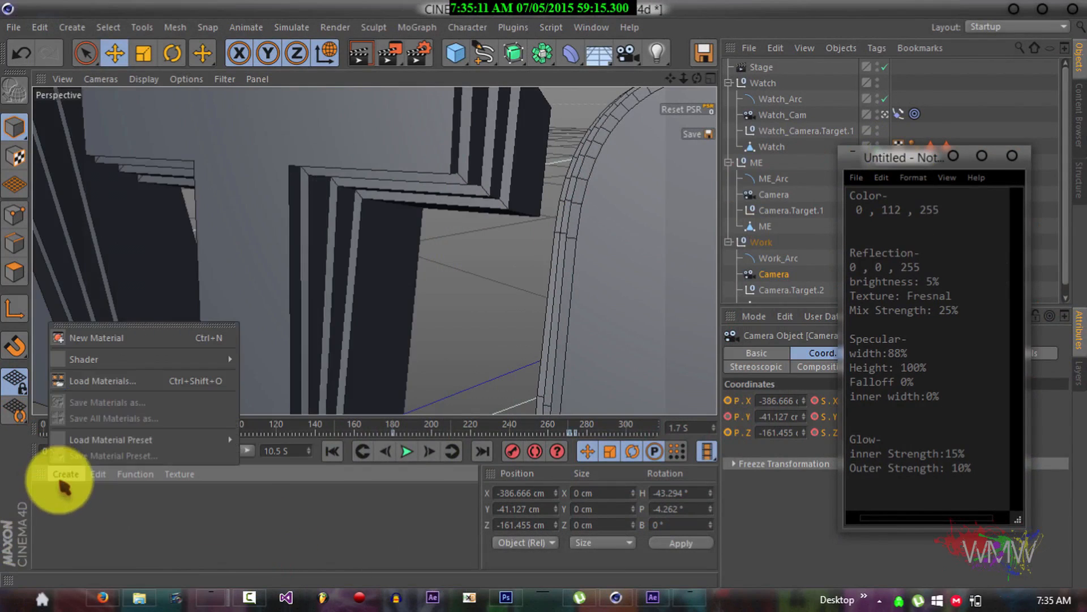
click(79, 338)
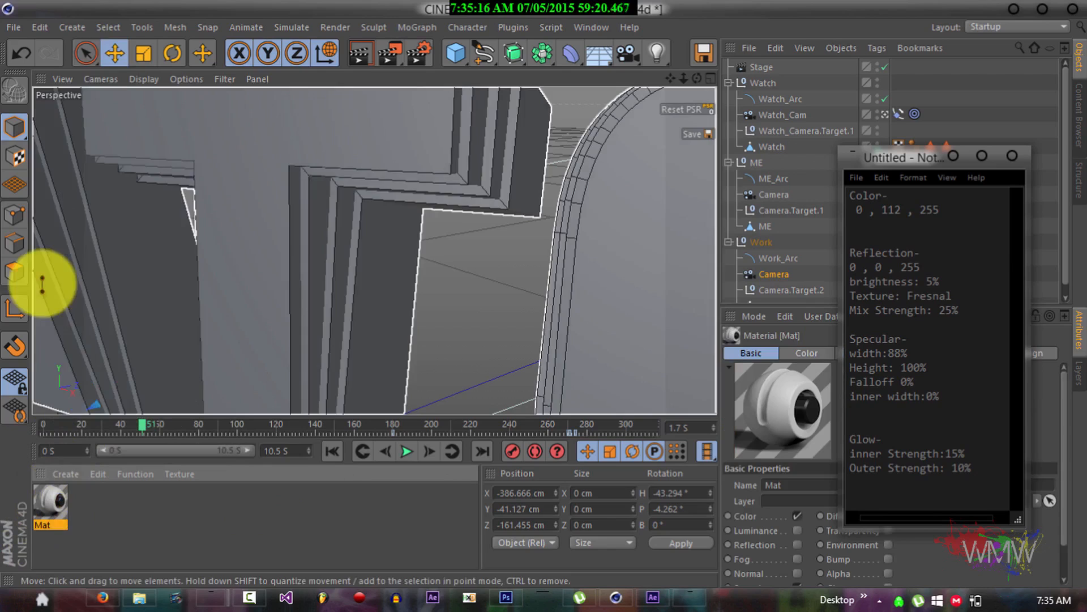
Check the default material project in the Material Preview preferences and close the preferences.
click(40, 27)
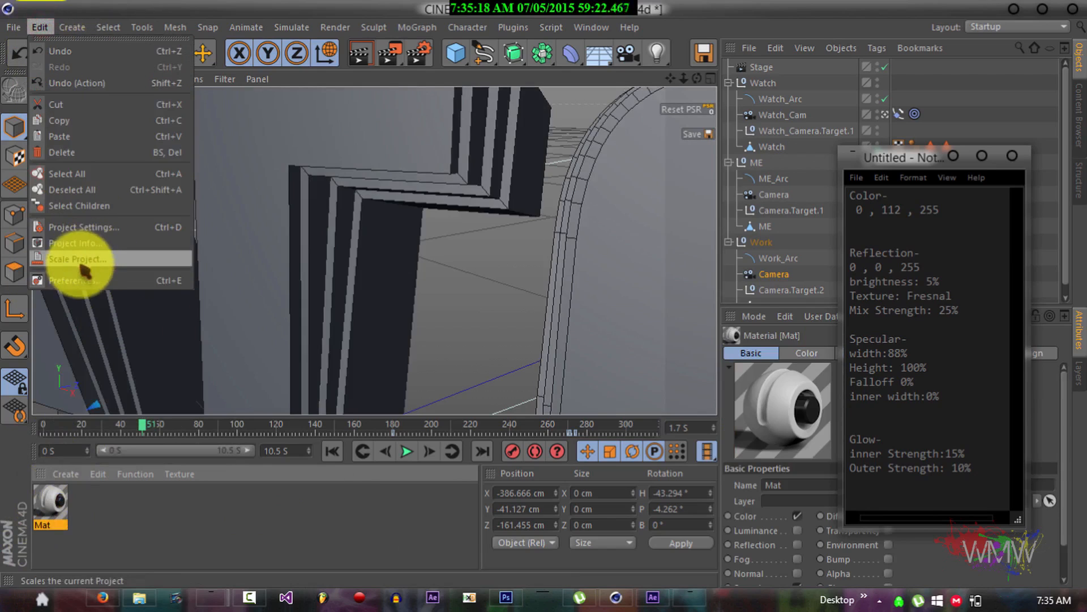
click(80, 279)
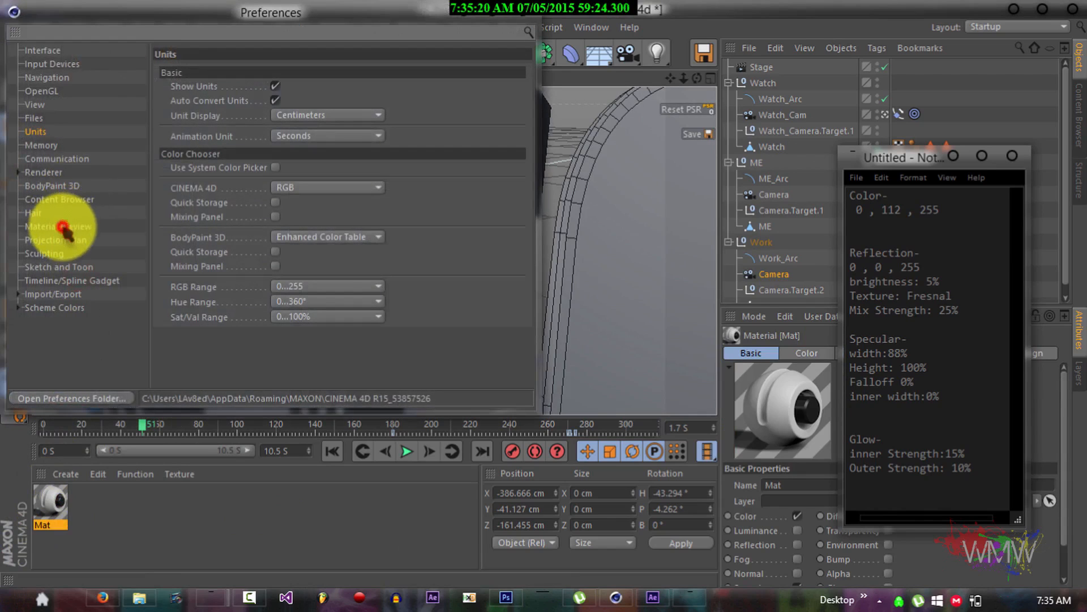
click(62, 227)
click(310, 103)
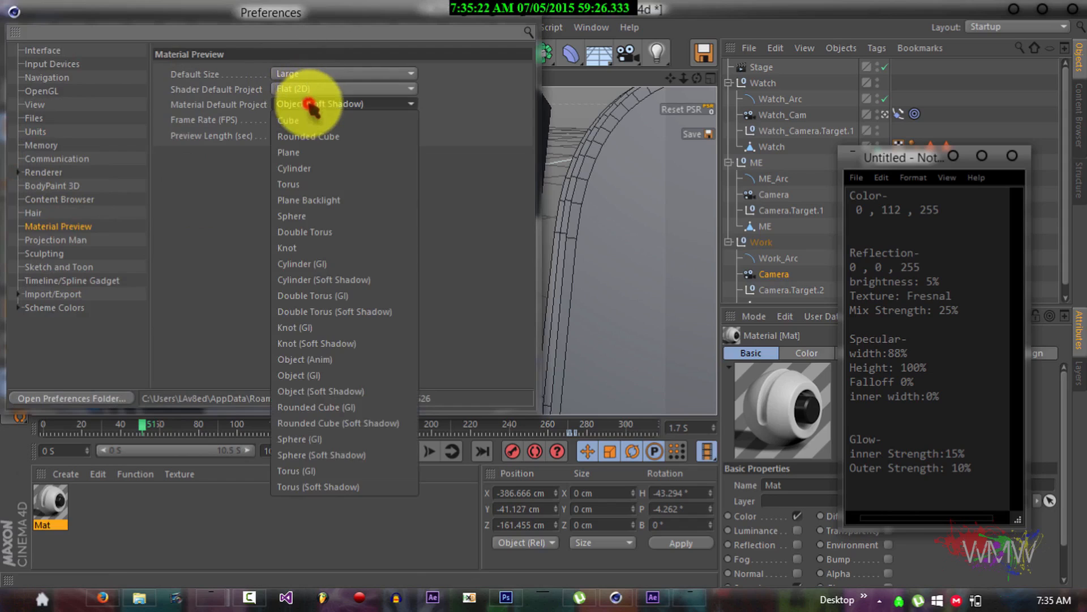
click(306, 106)
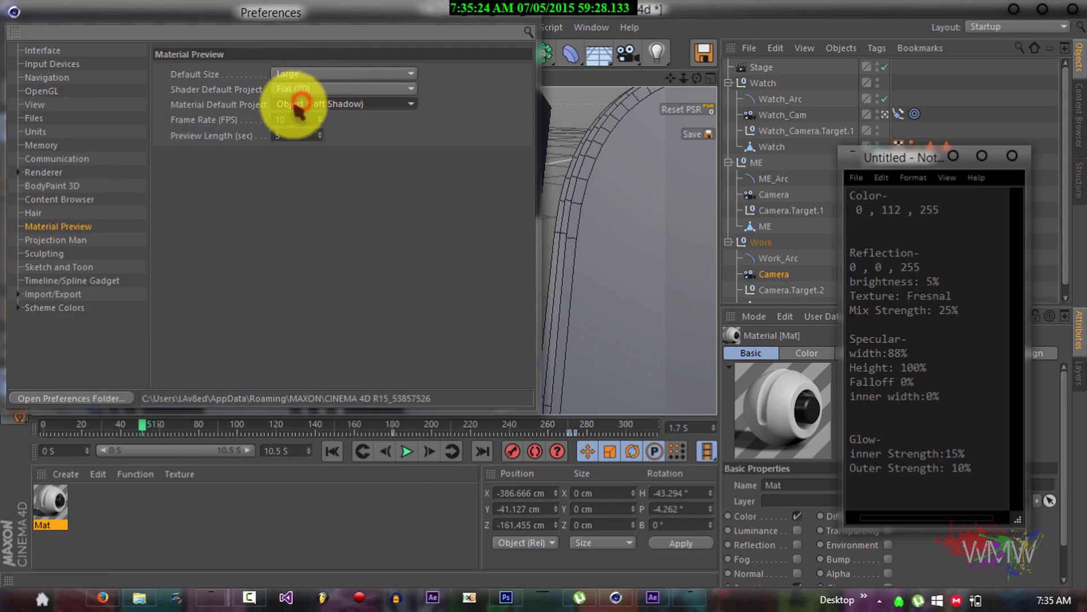
click(220, 516)
click(59, 507)
click(524, 14)
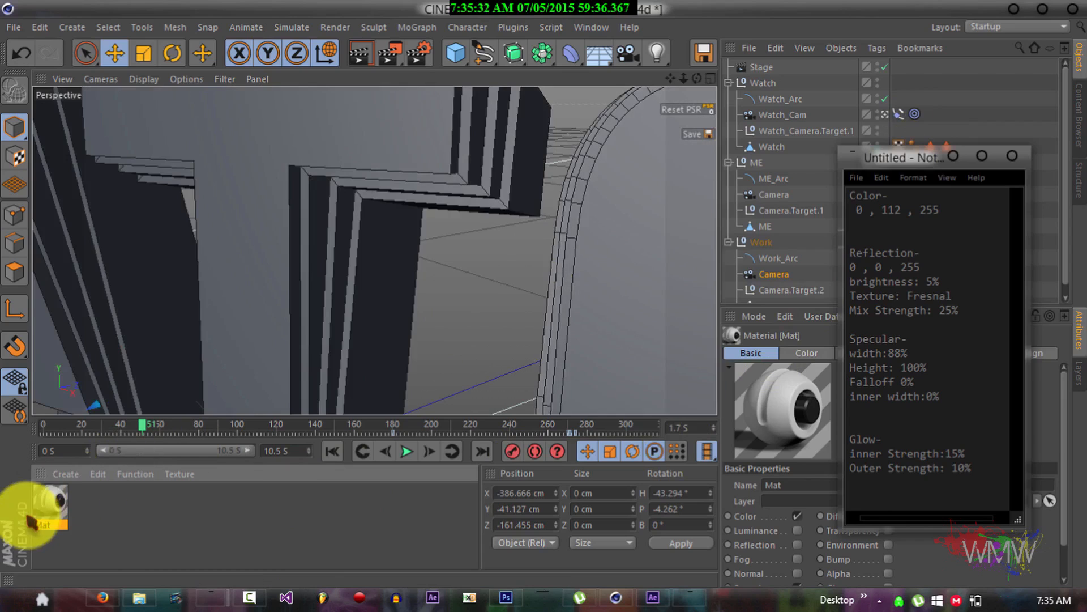
Enable Reflection and Glow on the Mat material and set its color to the noted RGB 0, 112, 255.
double_click(45, 502)
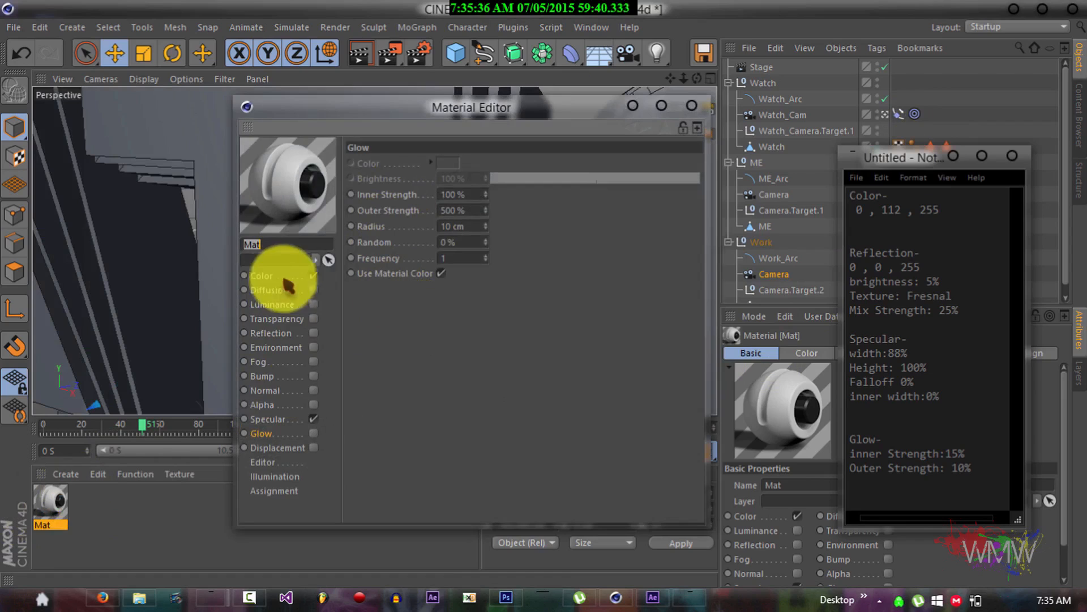
click(313, 333)
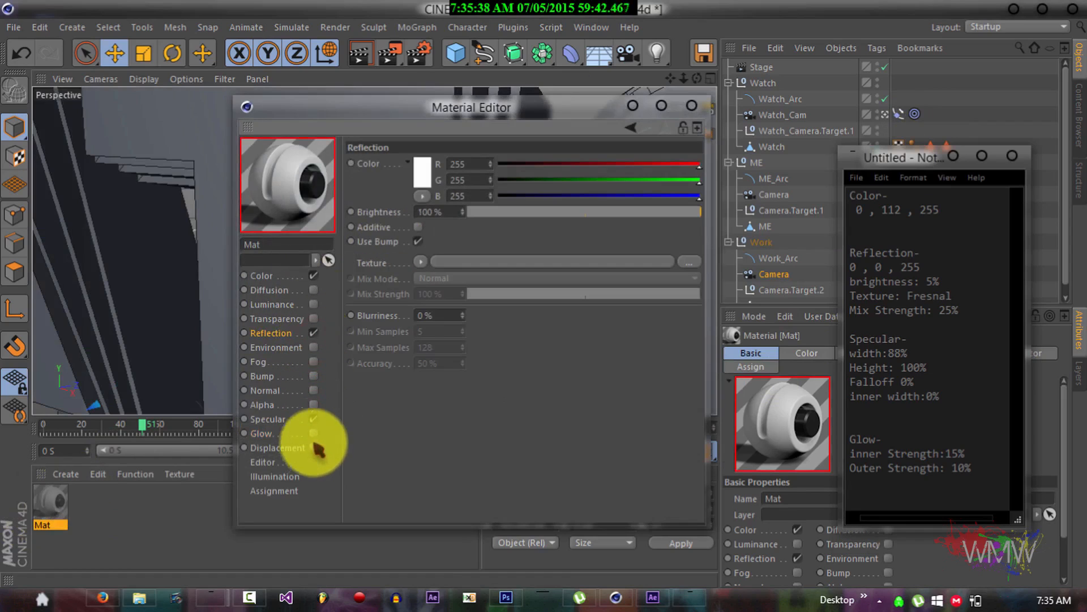
click(314, 433)
click(257, 275)
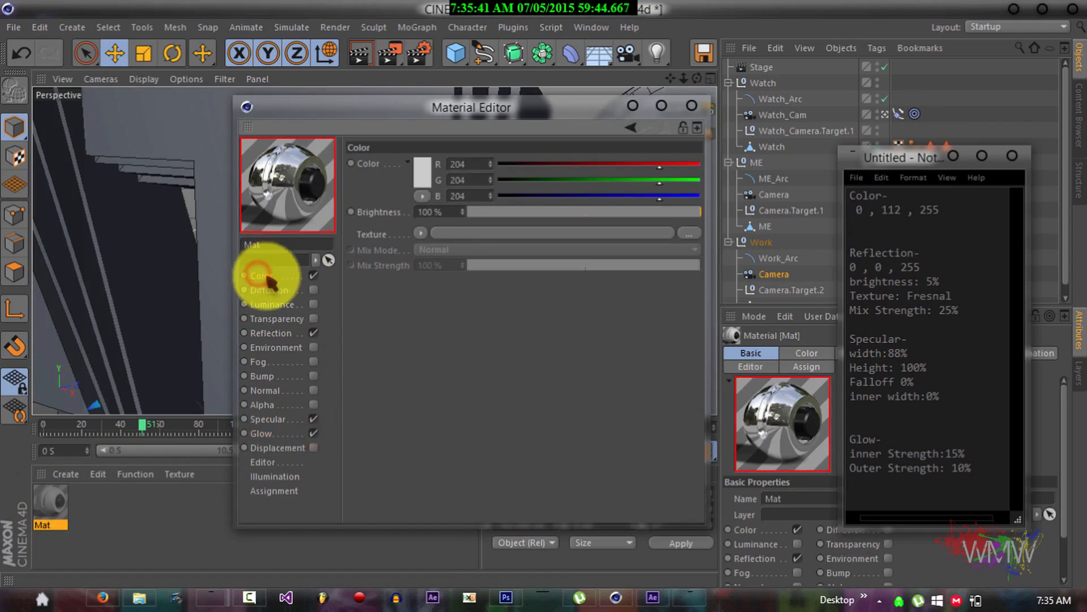
click(474, 164)
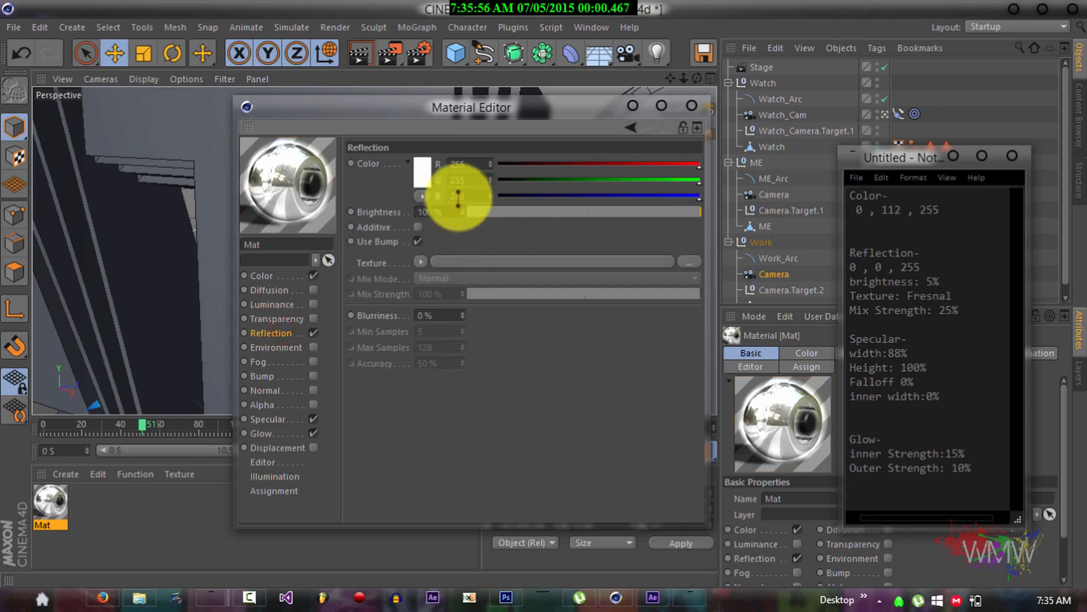
Set the material's reflection color to RGB 0, 0, 255 and its brightness to 5%.
click(475, 163)
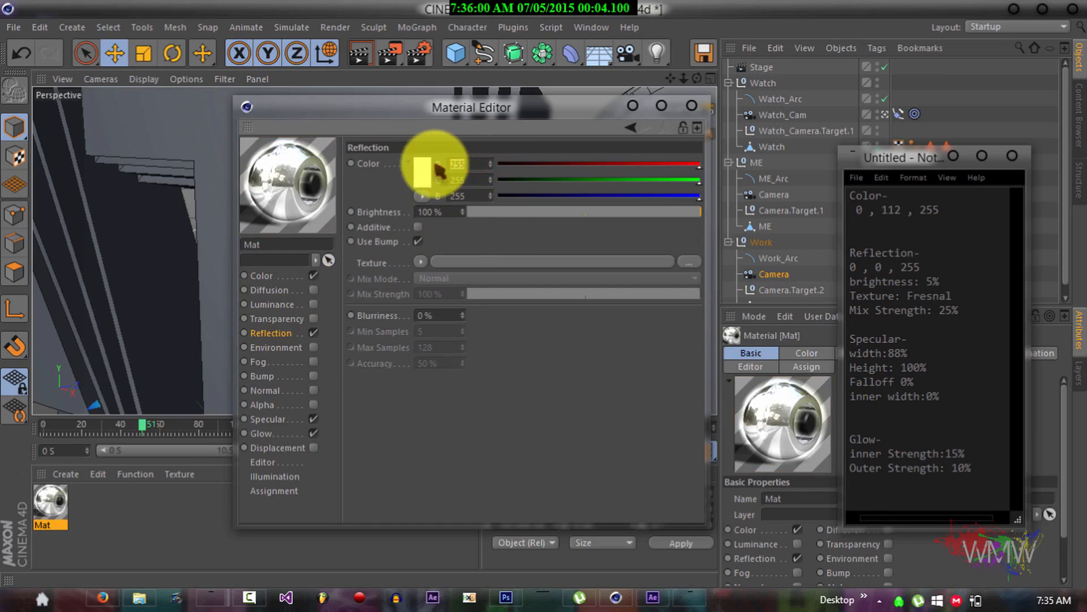
text(0)
key(Tab)
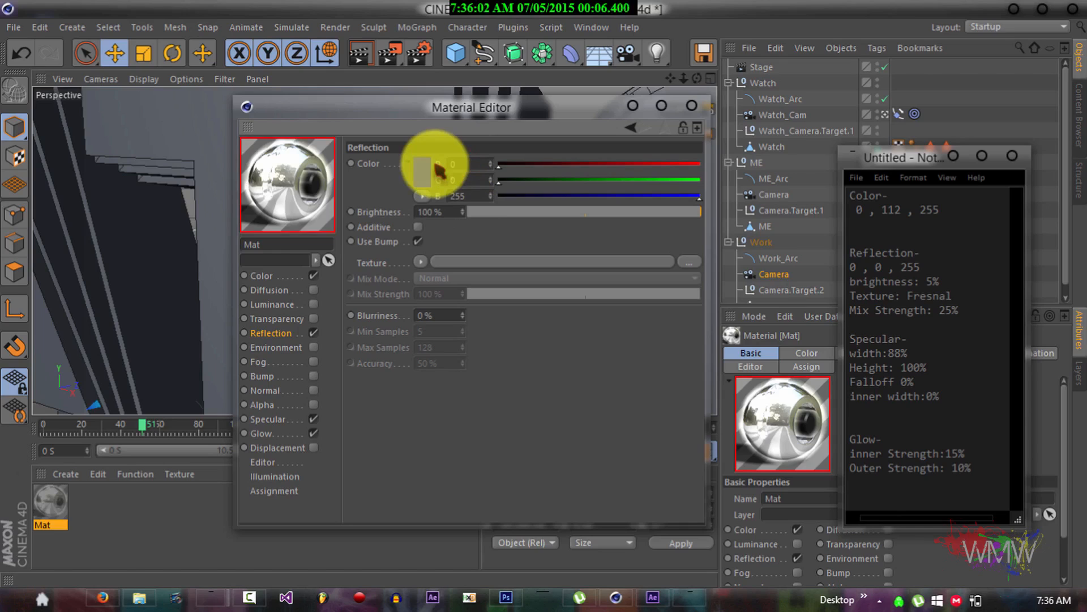
click(486, 212)
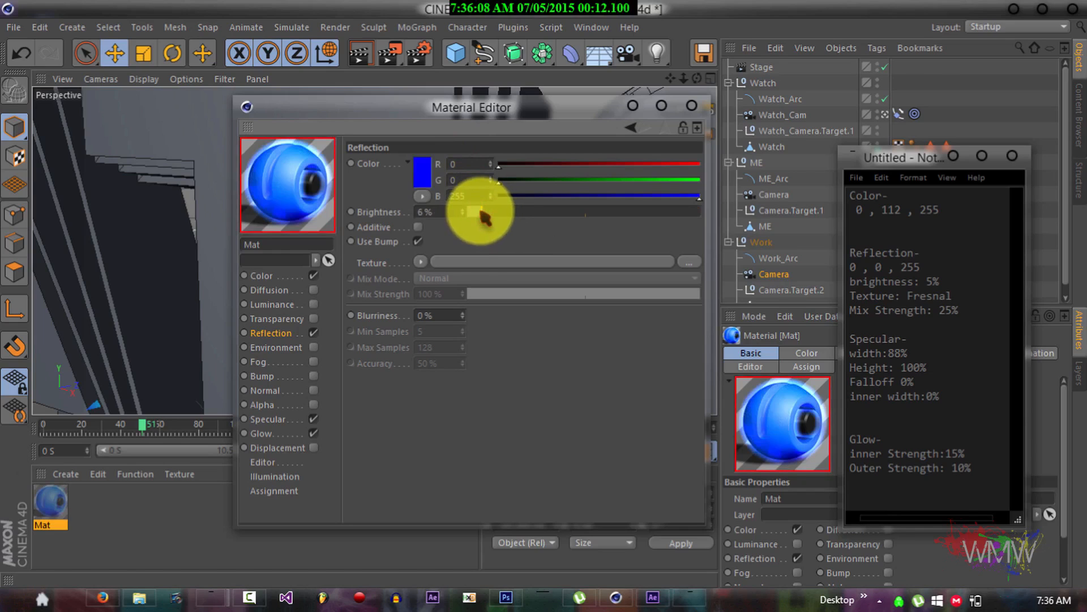
Add a Fresnel texture to the material's reflection with a mix strength of 25%.
click(420, 261)
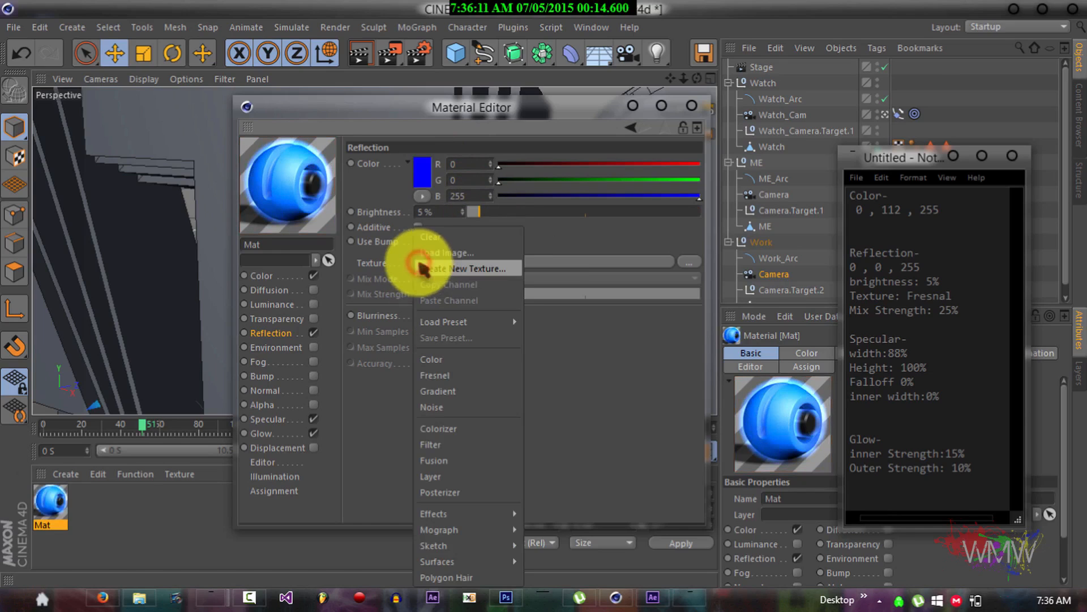
click(452, 376)
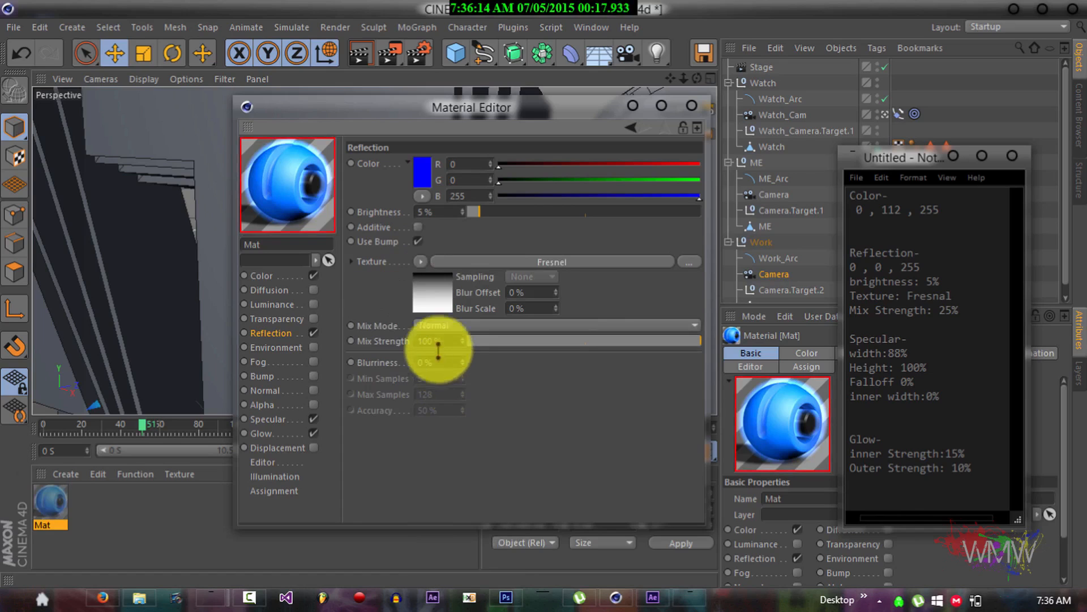
click(514, 341)
drag(518, 340, 524, 340)
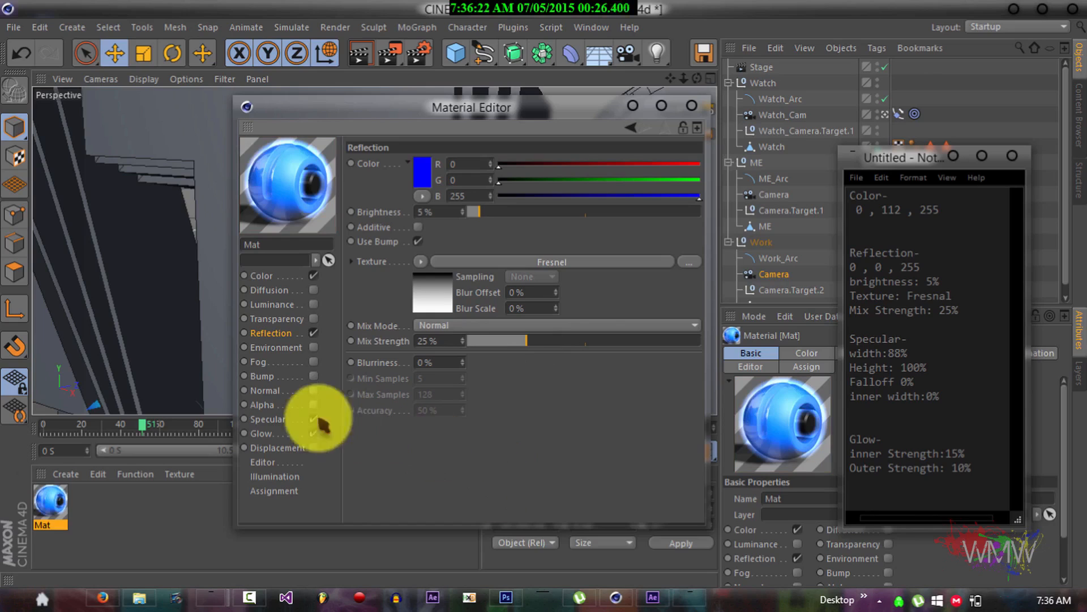
Set the material's specular width to 88% and height to 100%.
click(260, 419)
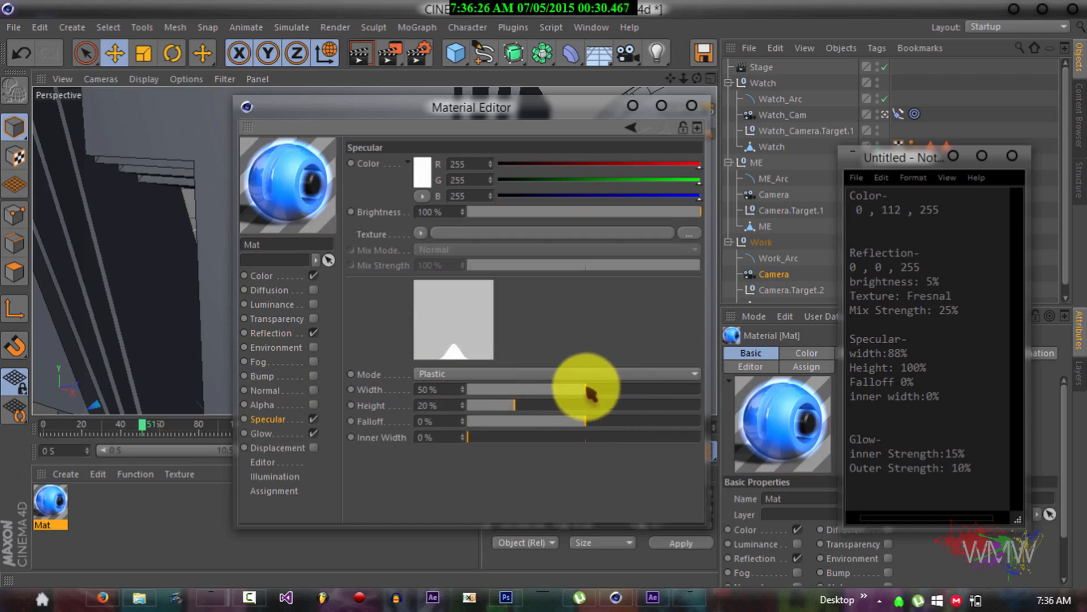
drag(586, 389, 678, 388)
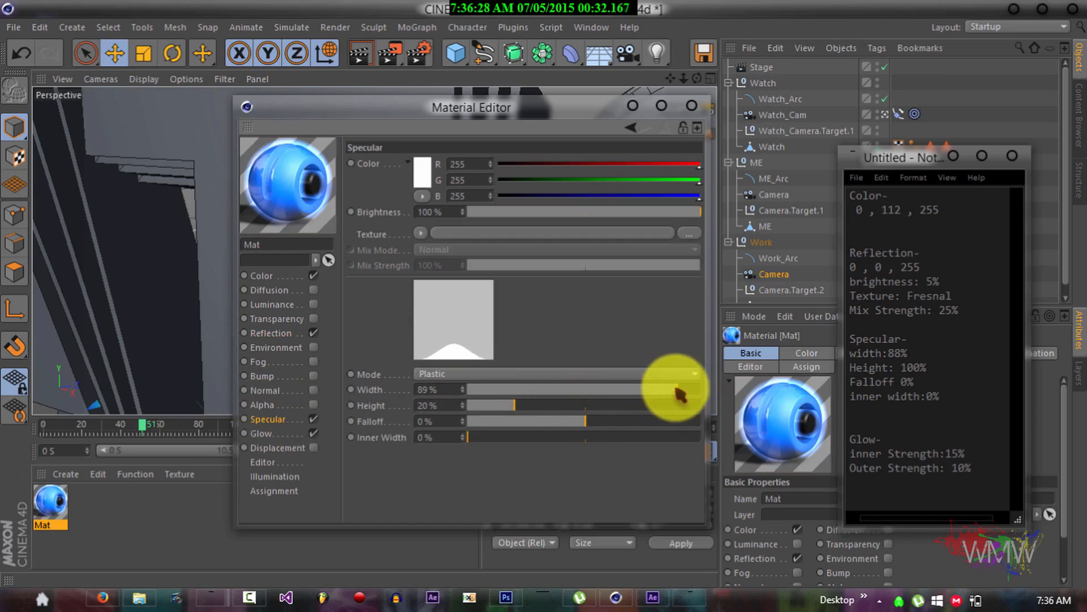
drag(514, 403, 702, 405)
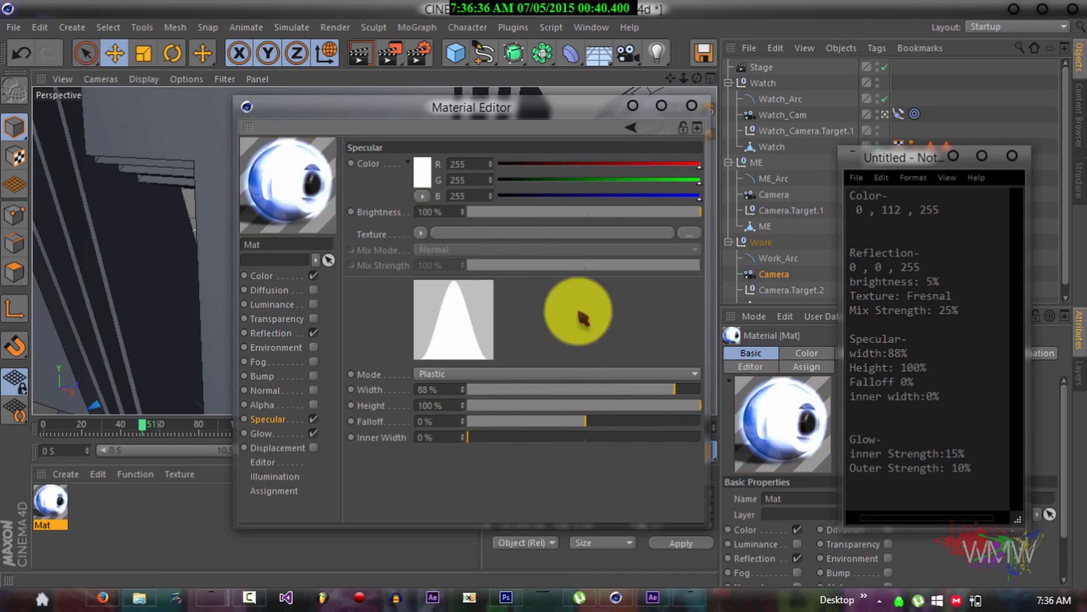
Set the material's glow to 15% inner strength and 10% outer strength, and close the Material Editor.
click(269, 434)
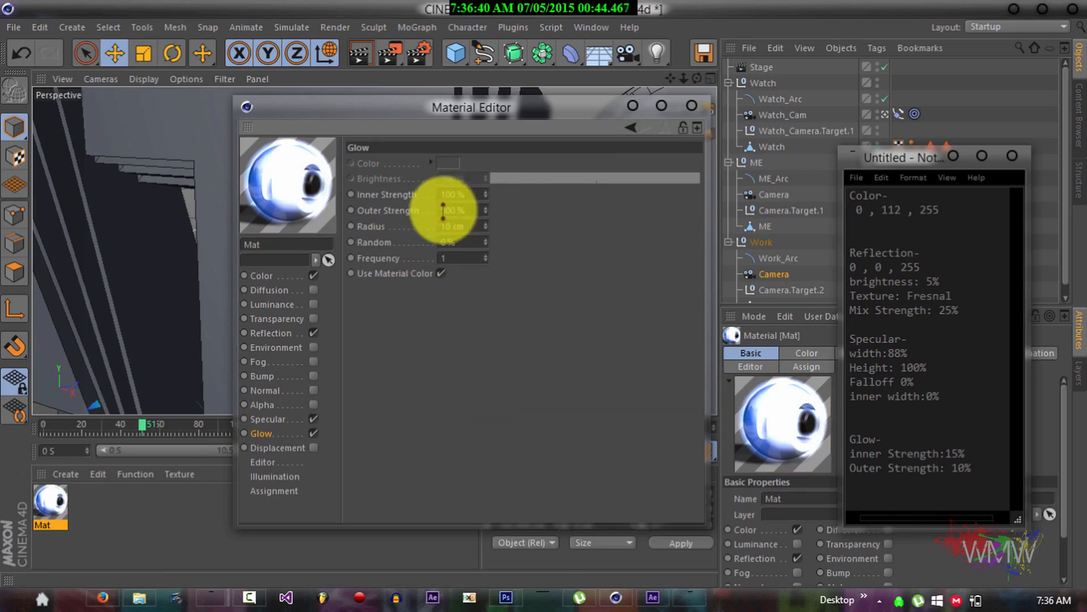
click(474, 194)
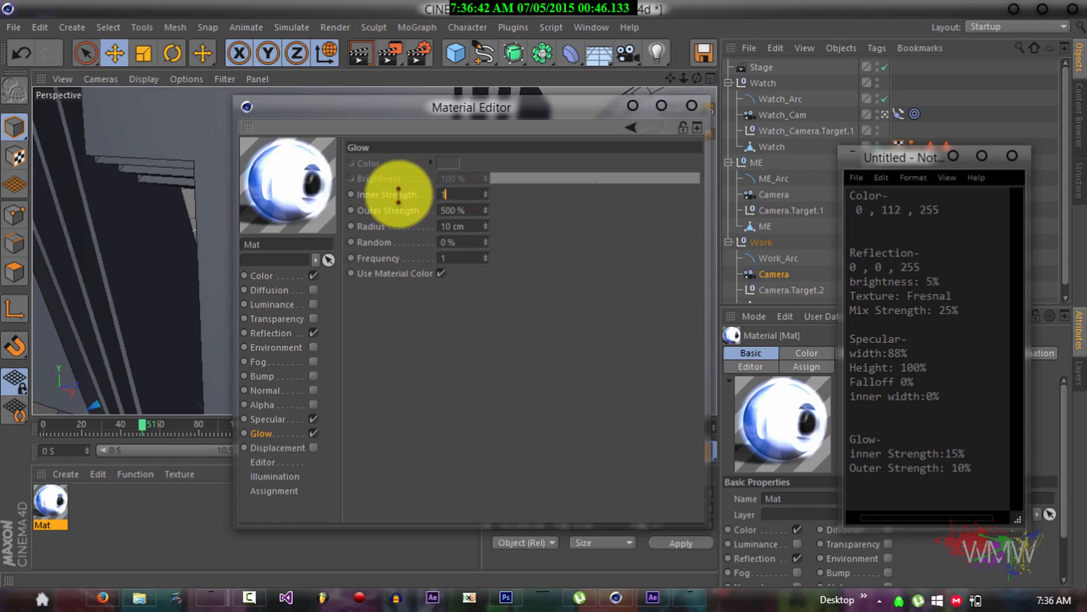
text(1)
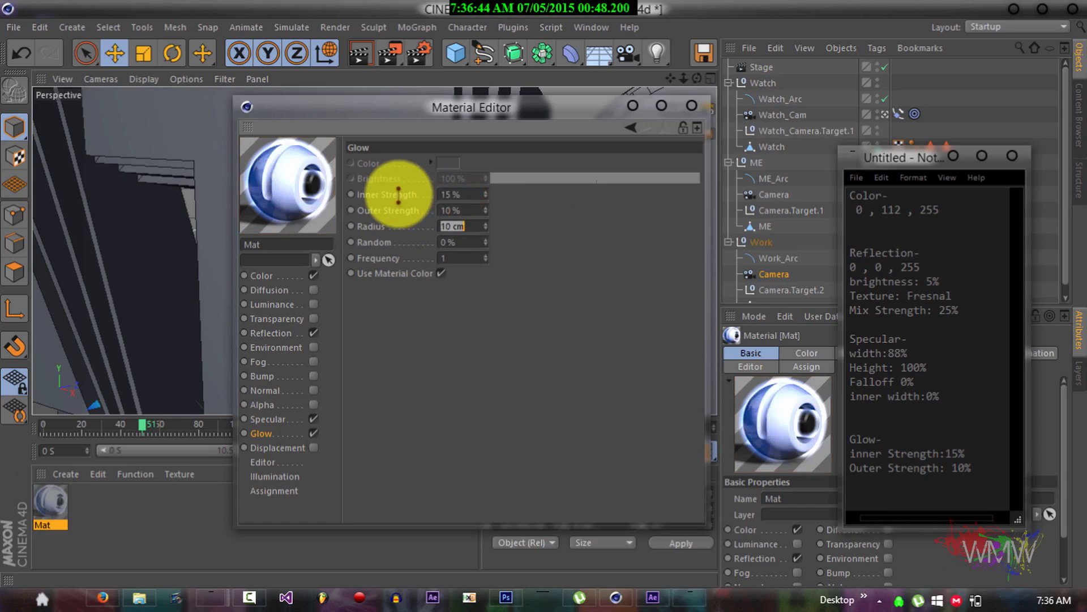
click(422, 360)
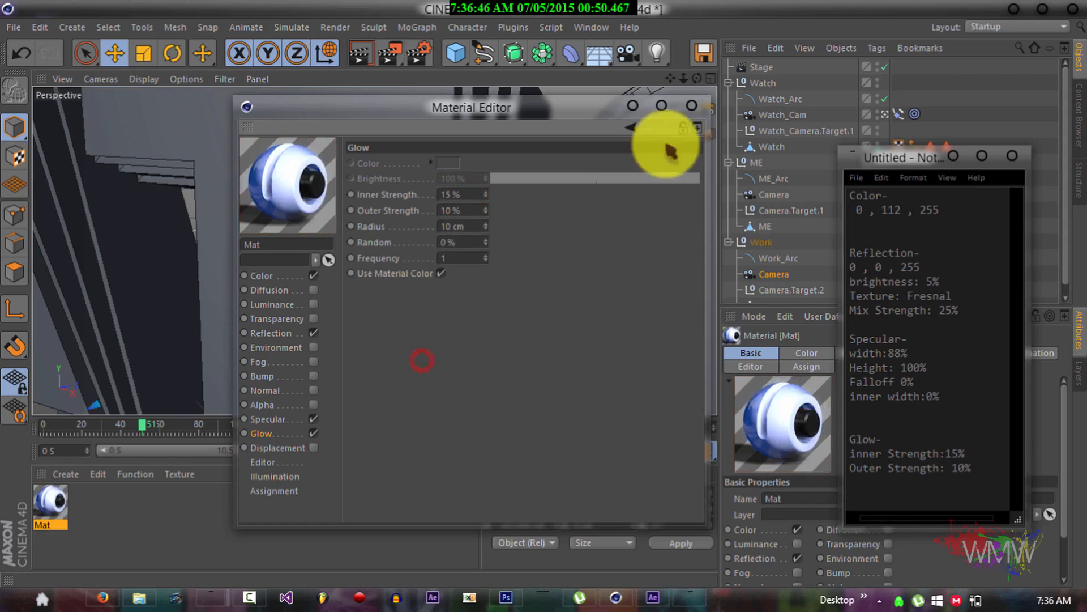
click(692, 108)
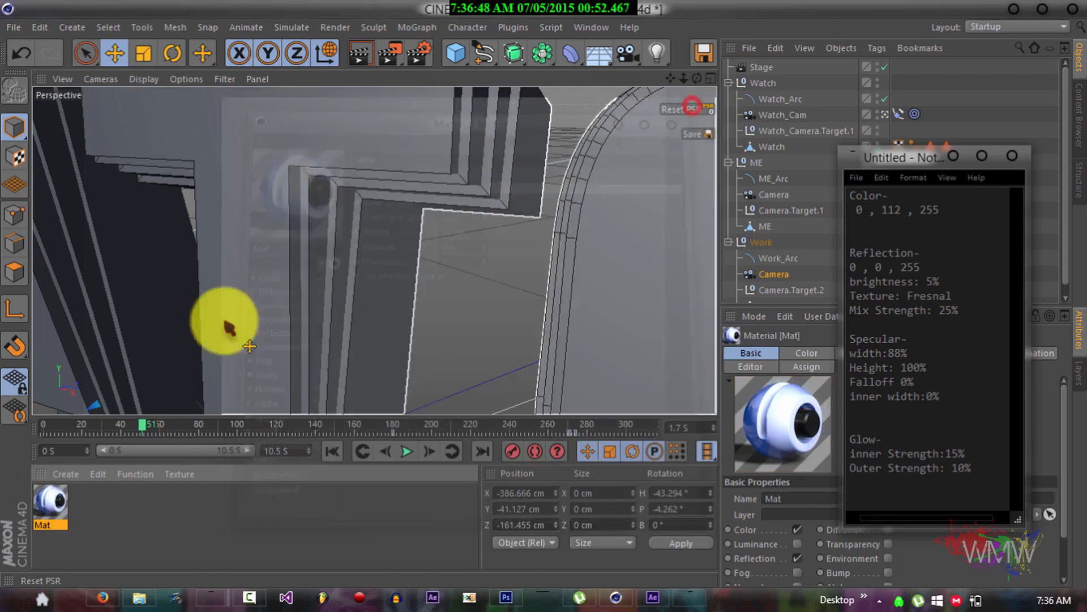
Move the note off the object list and apply the Mat material to the Watch, ME and work text objects.
drag(903, 157, 893, 334)
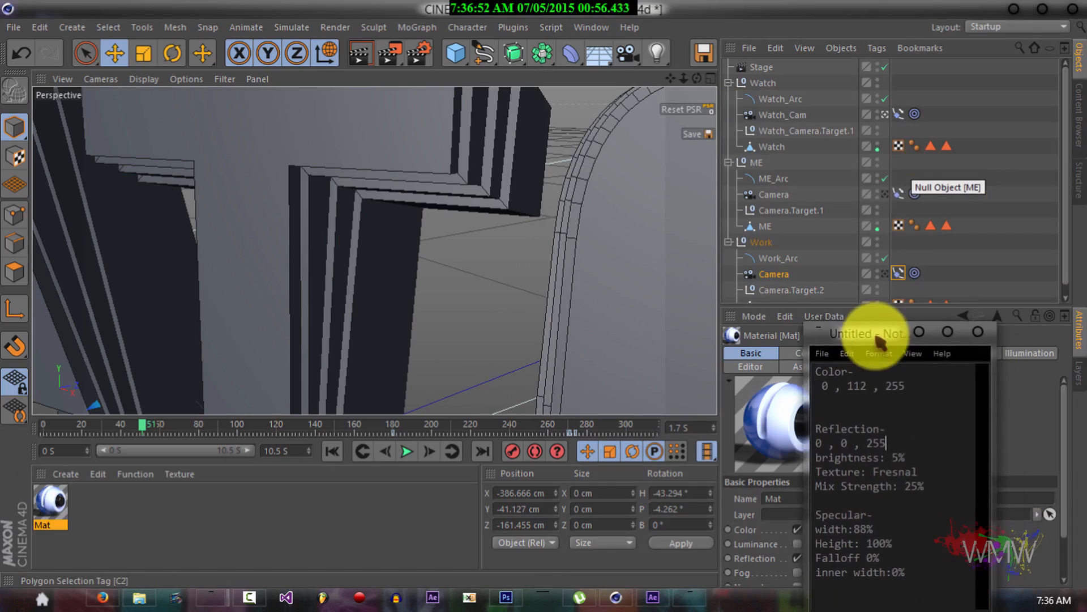
click(729, 242)
click(729, 242)
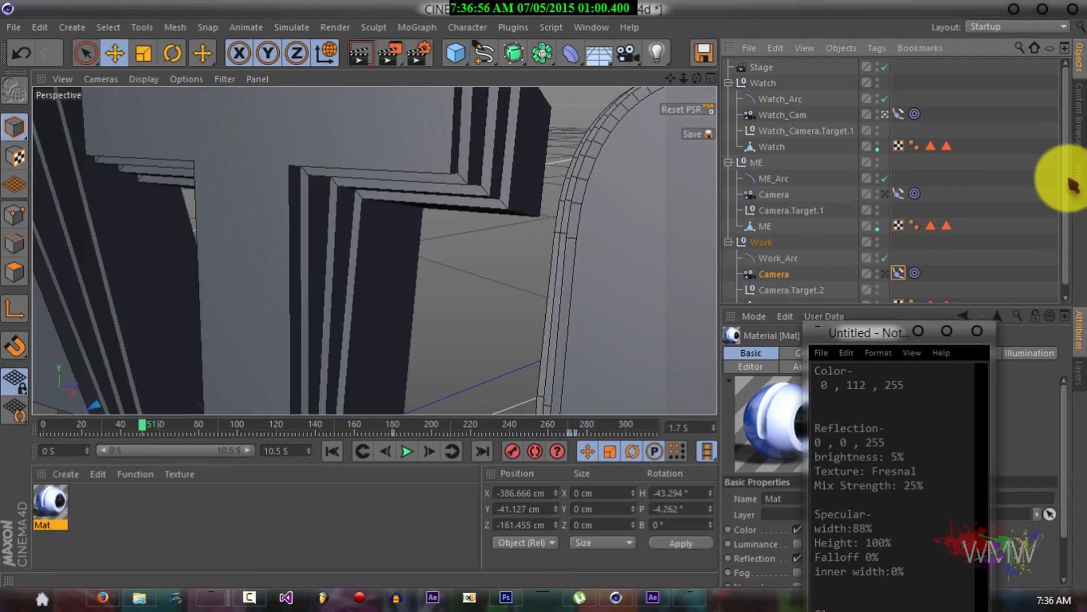
scroll(1063, 182, down, 1)
drag(56, 498, 782, 139)
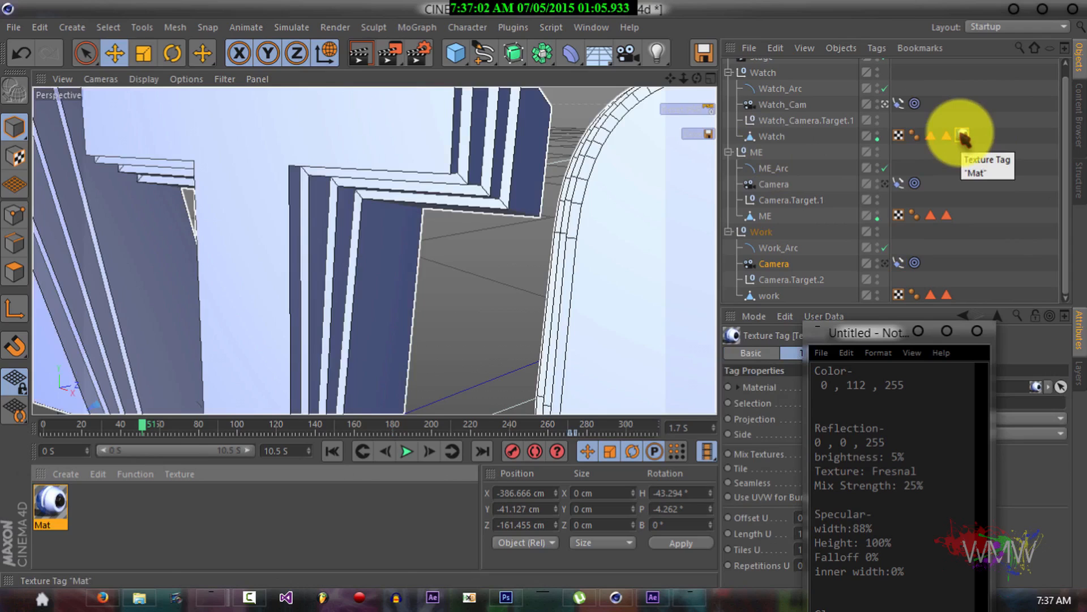
drag(961, 135, 965, 249)
drag(956, 295, 956, 295)
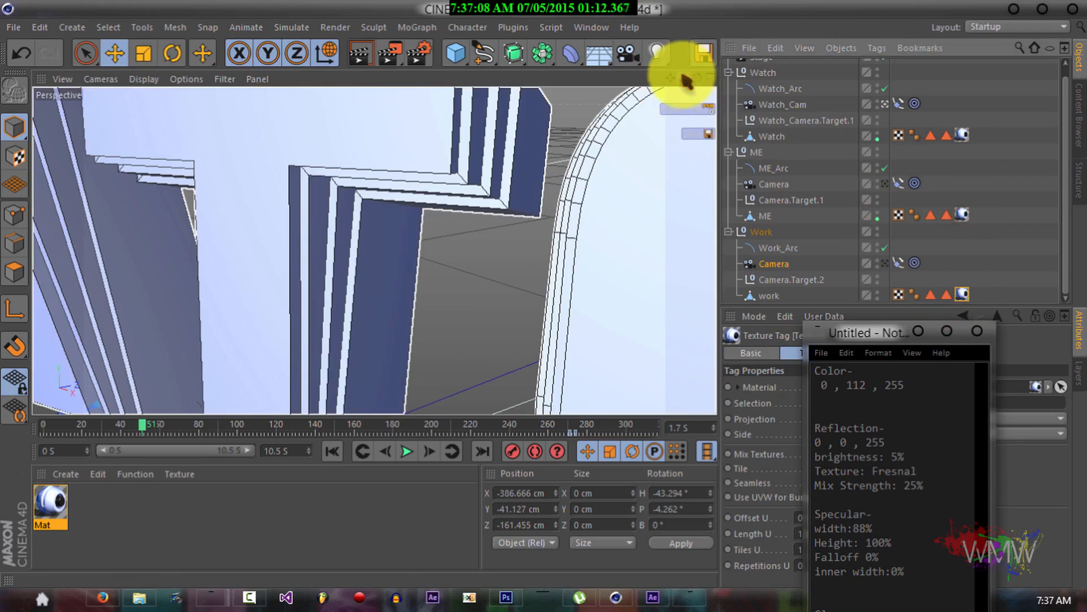
Go to frame 288, leave the Watch camera's view and inspect the textured words in the editor view.
click(602, 424)
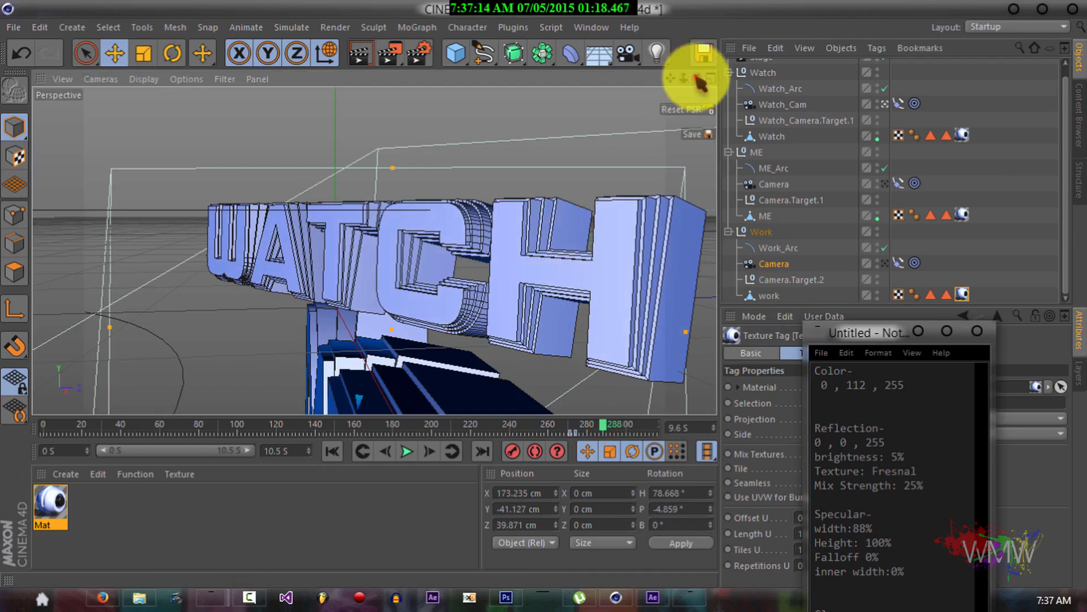
click(885, 105)
drag(684, 78, 595, 227)
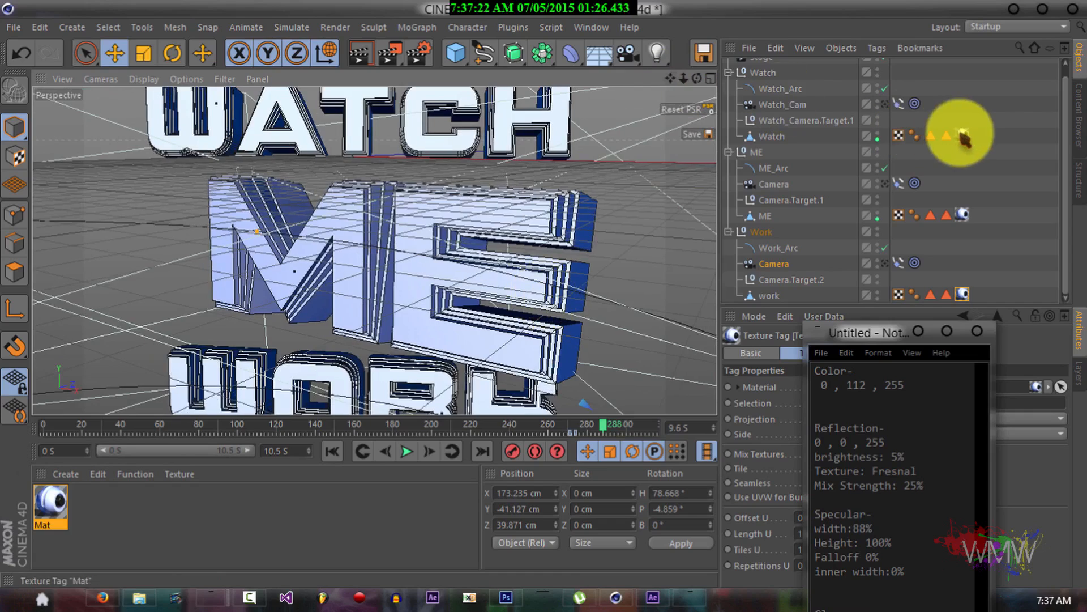
Minimize the note and set the texture projection to Cubic on the Watch, ME and work objects.
click(918, 332)
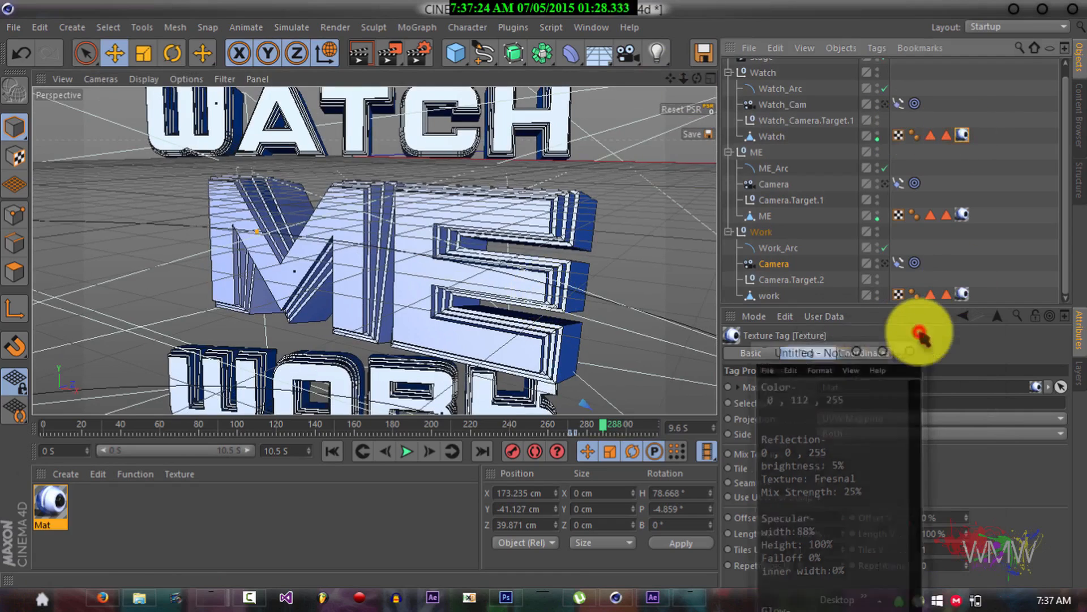
click(836, 418)
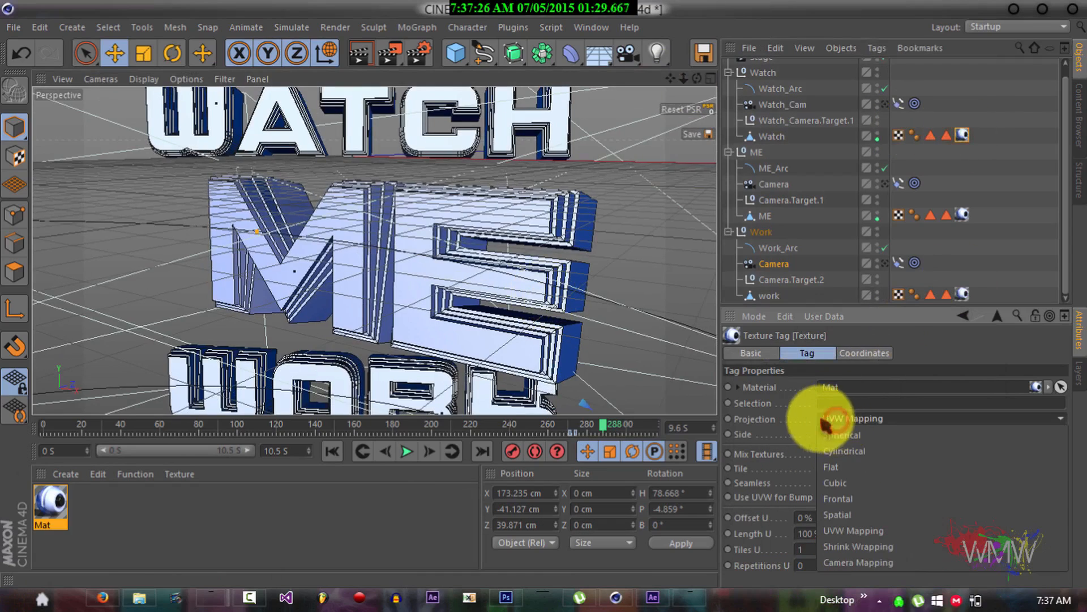
click(832, 482)
click(961, 216)
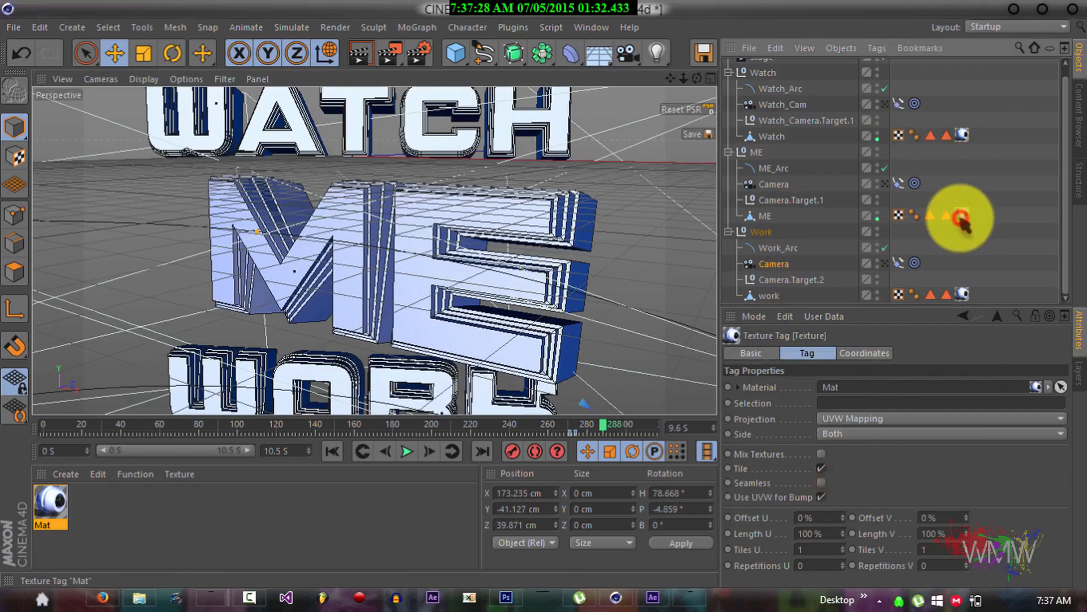
click(828, 418)
click(824, 480)
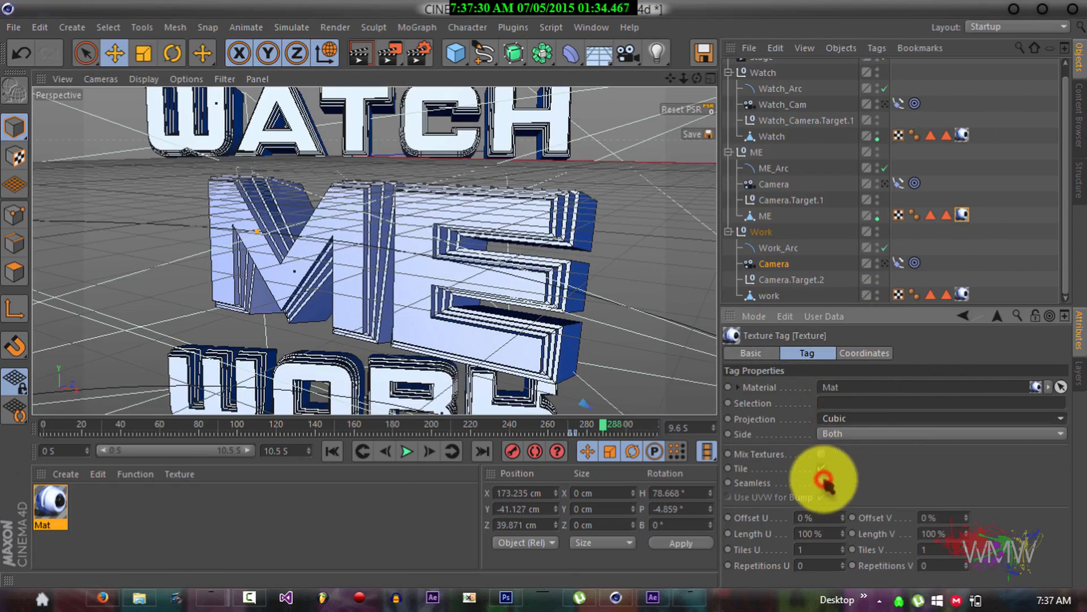
click(962, 294)
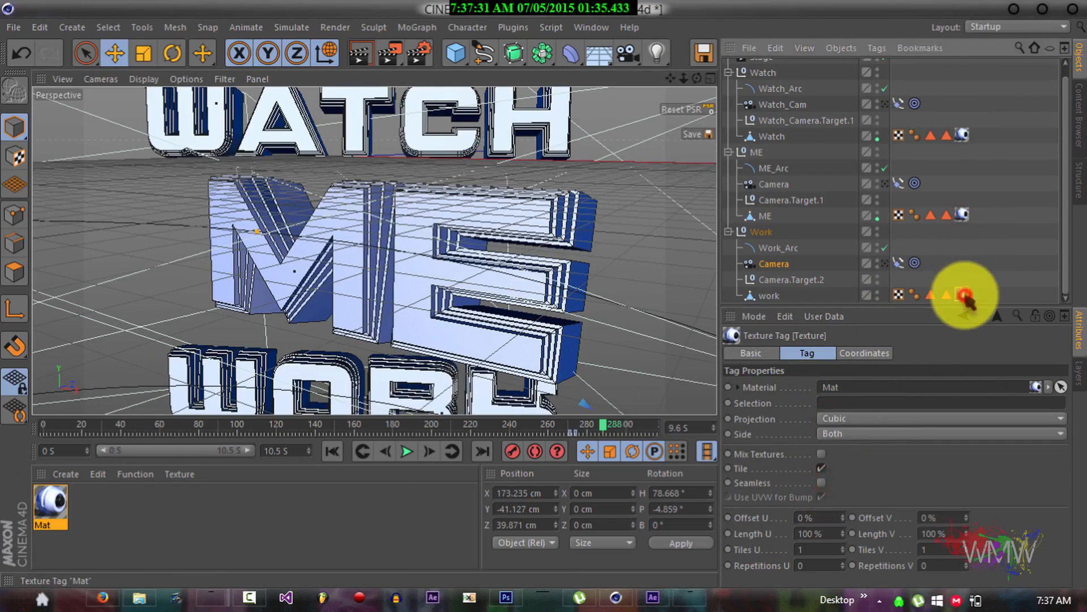
click(861, 418)
click(834, 480)
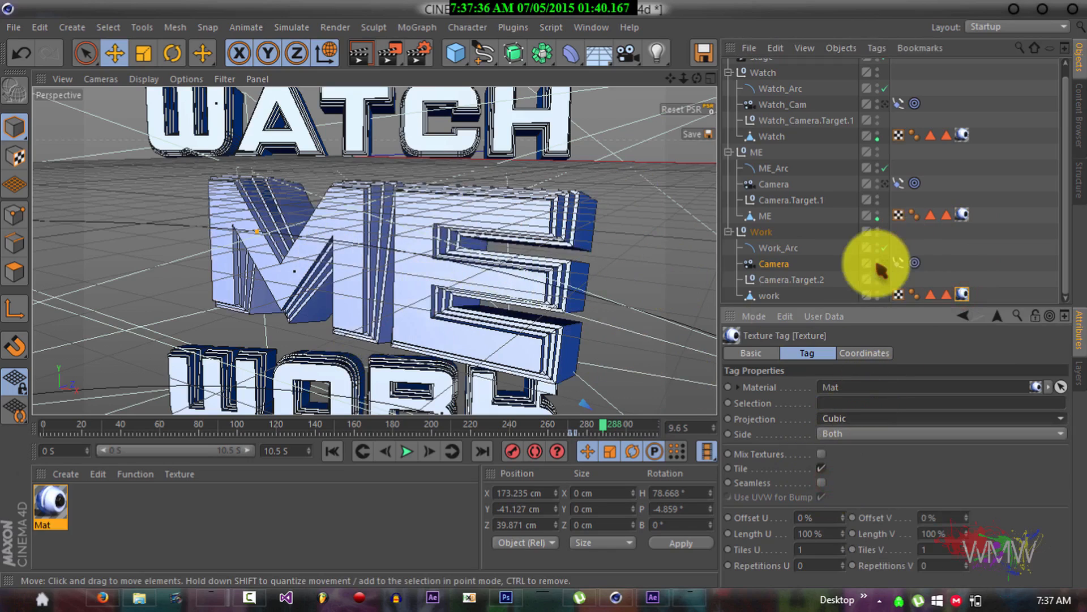
Start a preview render of the textured words in the perspective view and stop it before completion.
click(358, 53)
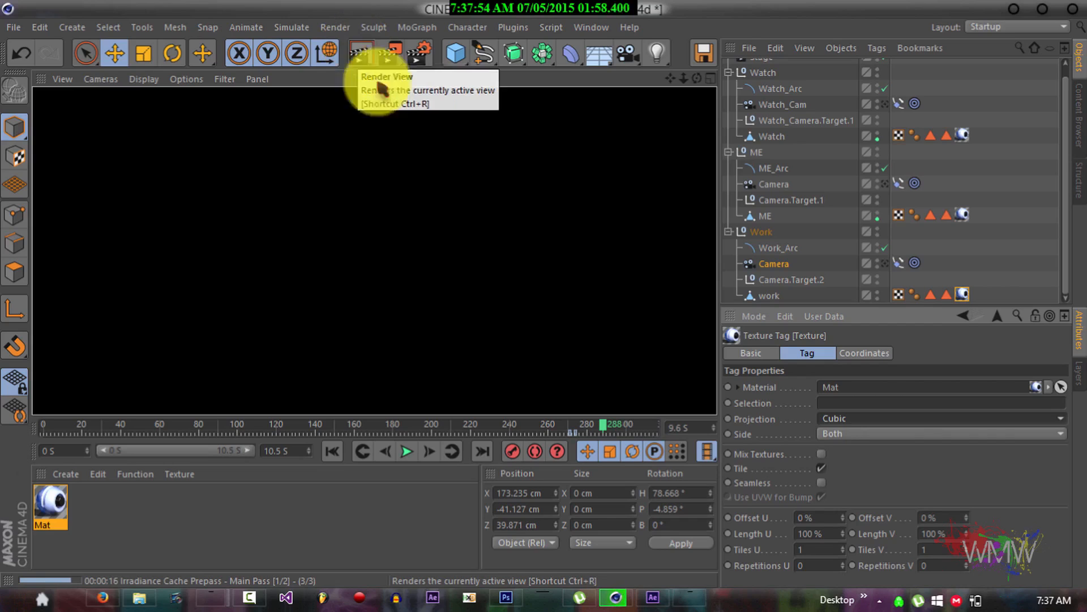
click(359, 57)
click(311, 199)
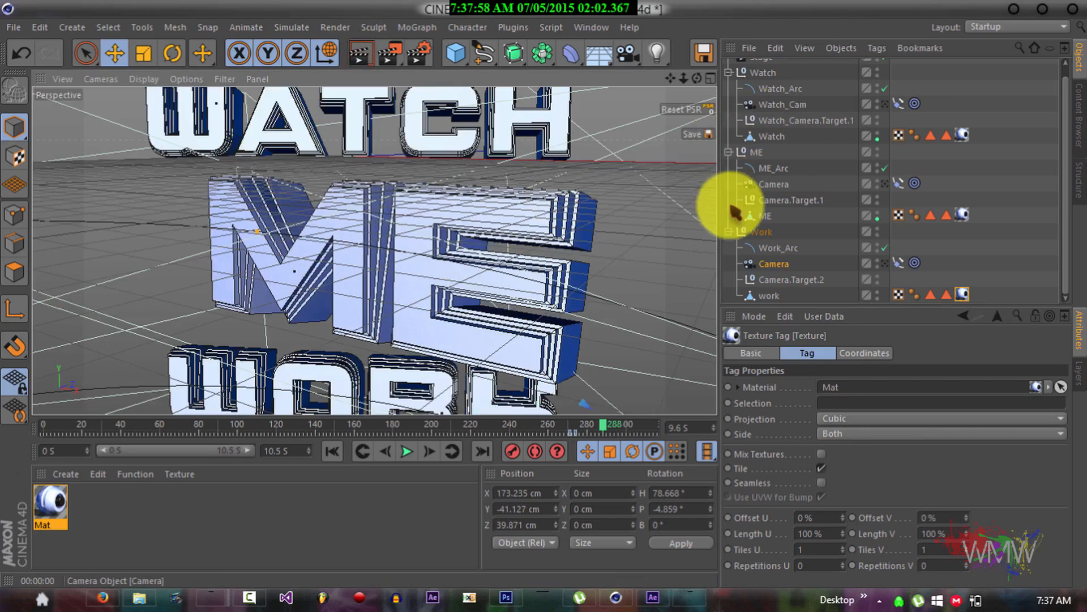
Collapse the Work, ME and Watch groups in the object list.
click(728, 232)
click(728, 163)
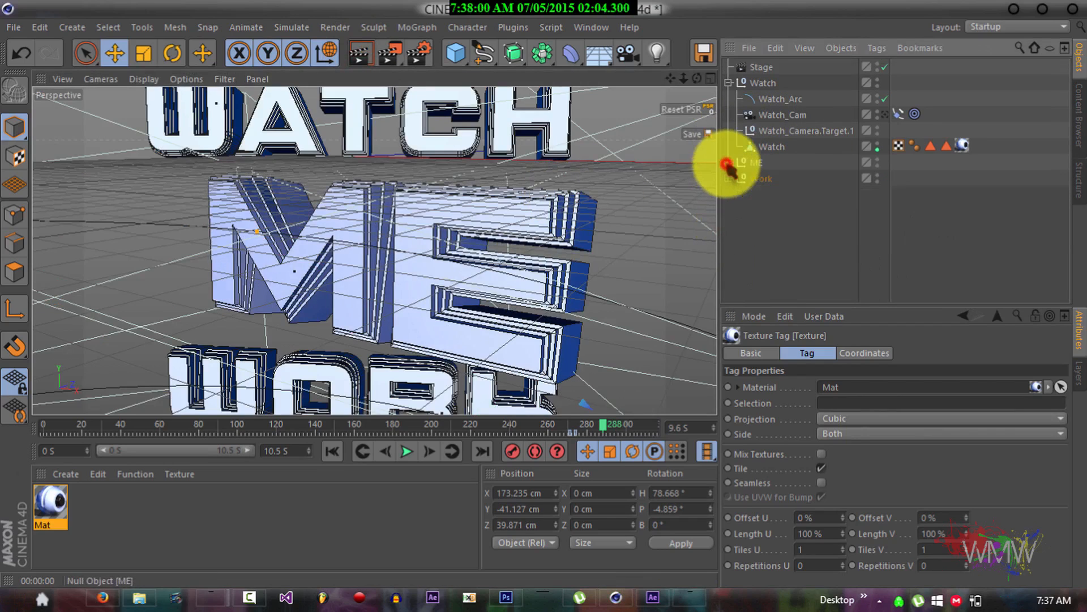
click(730, 83)
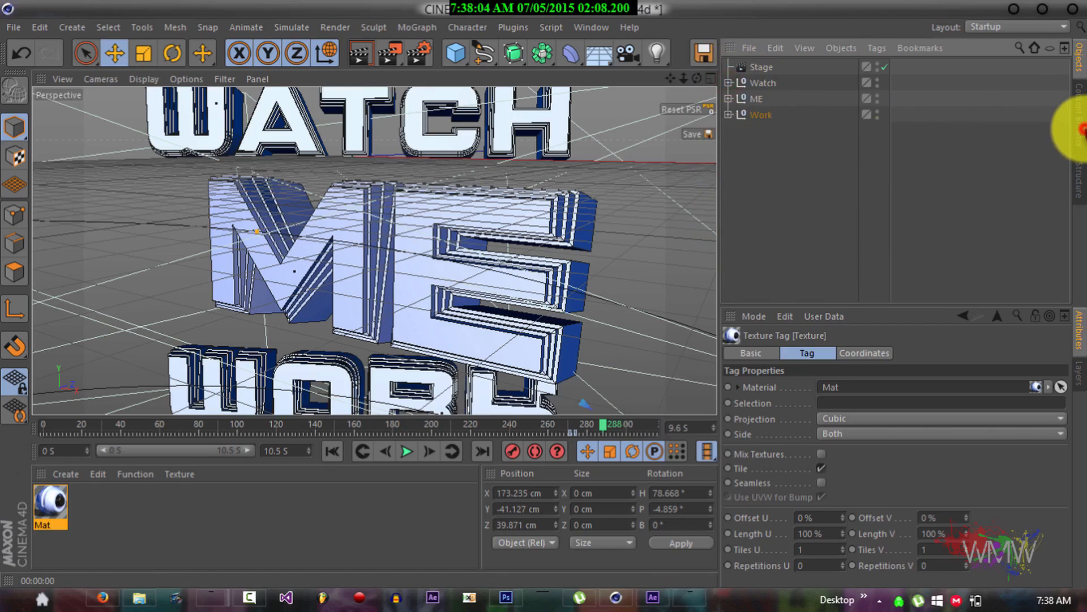
Add The Illuminati lighting preset from the Content Browser to the scene.
click(1081, 129)
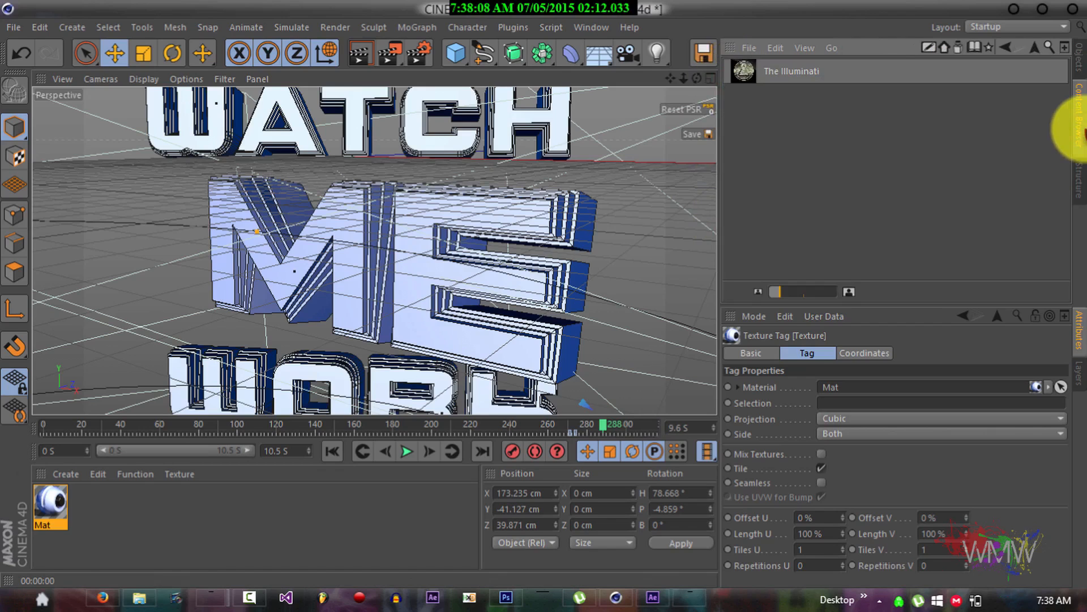
drag(807, 71, 674, 116)
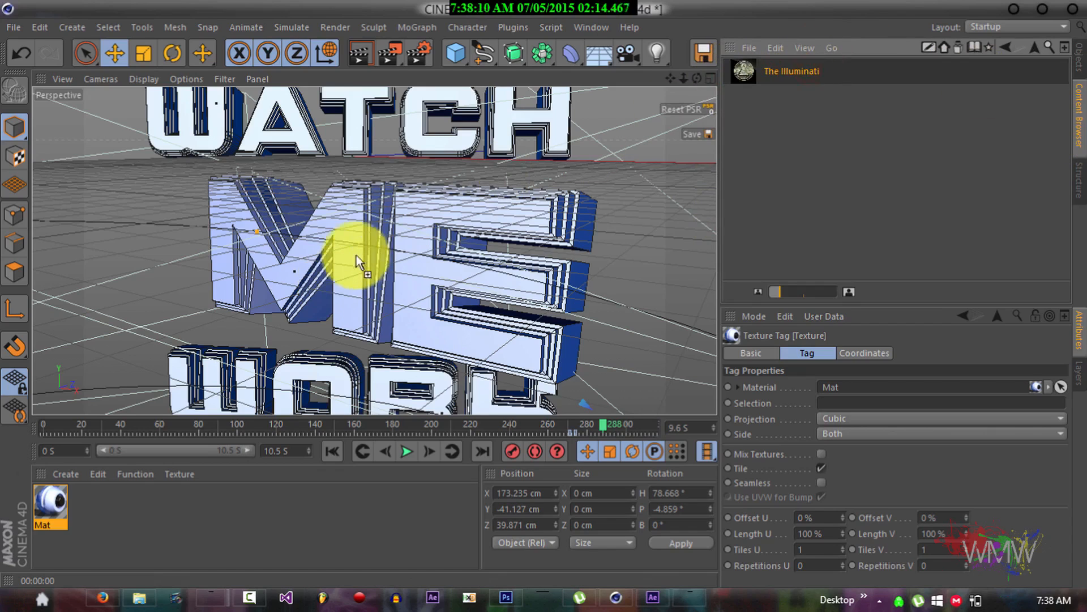
drag(380, 253, 381, 253)
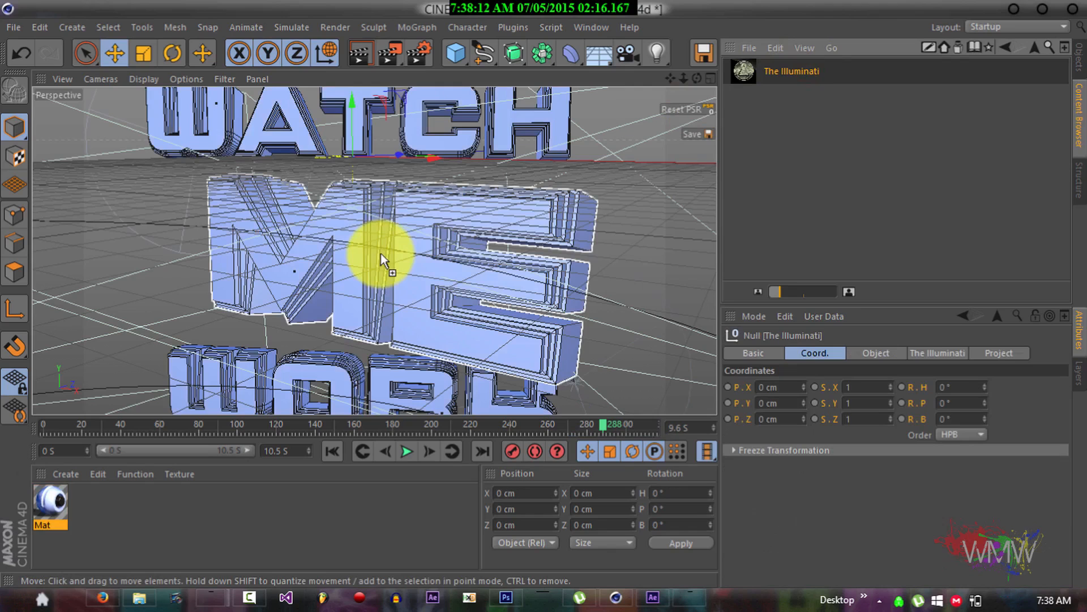
Activate the Scale tool, frame all three words and render the view with the lighting preset.
mouse_move(685, 77)
mouse_down()
mouse_move(549, 308)
mouse_move(548, 291)
mouse_up()
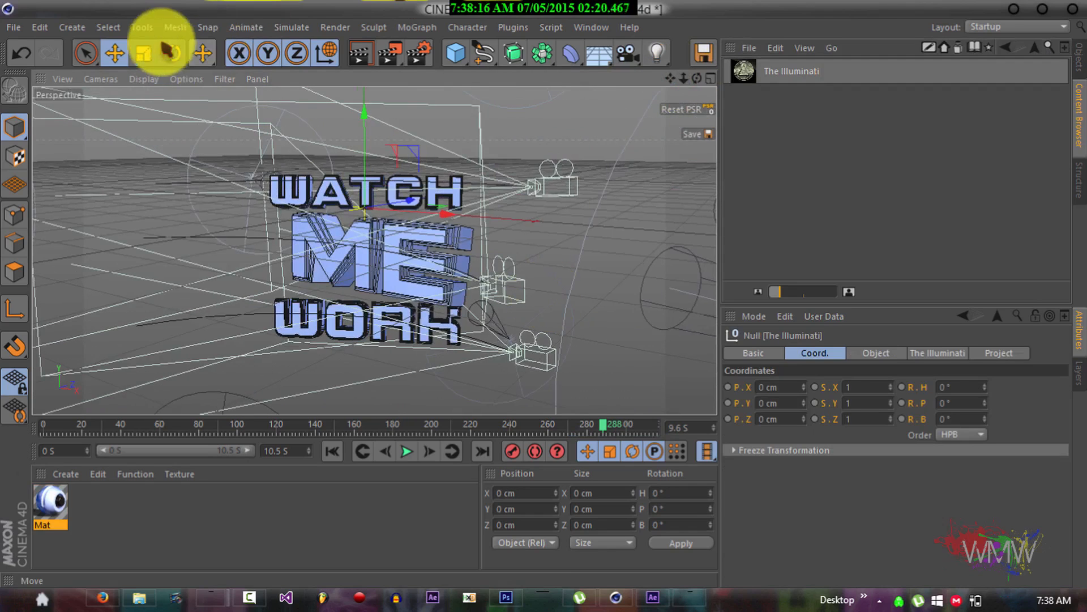
click(144, 53)
drag(543, 244, 546, 292)
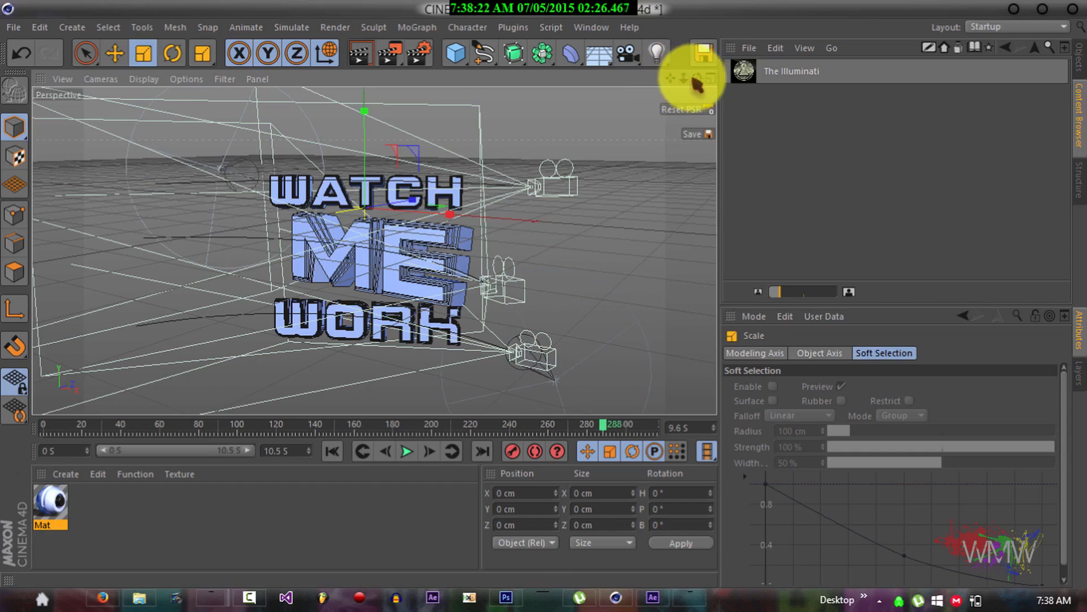
drag(685, 80, 545, 294)
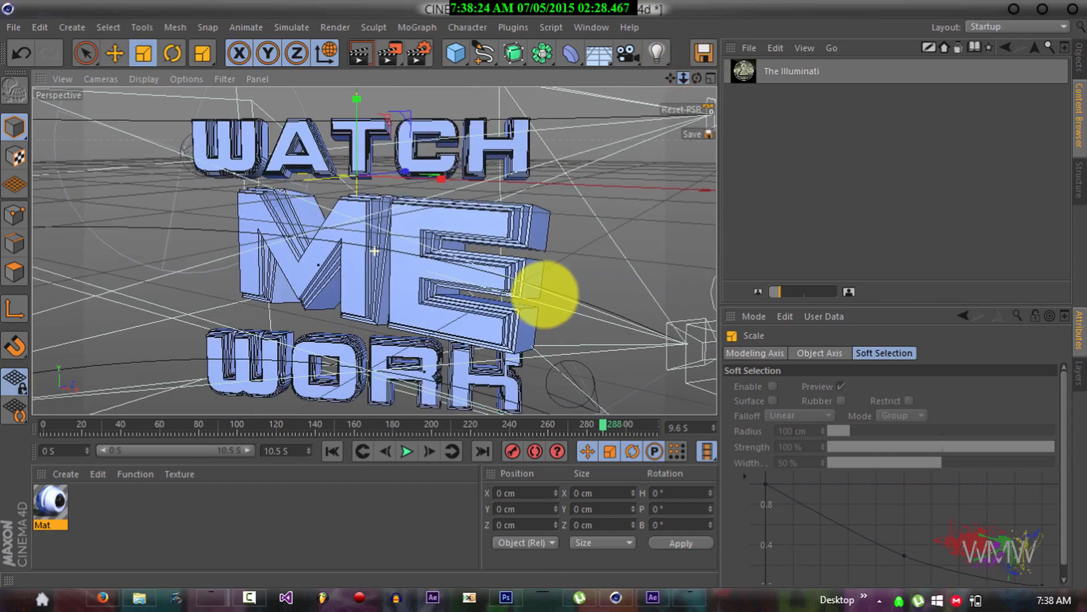
click(367, 53)
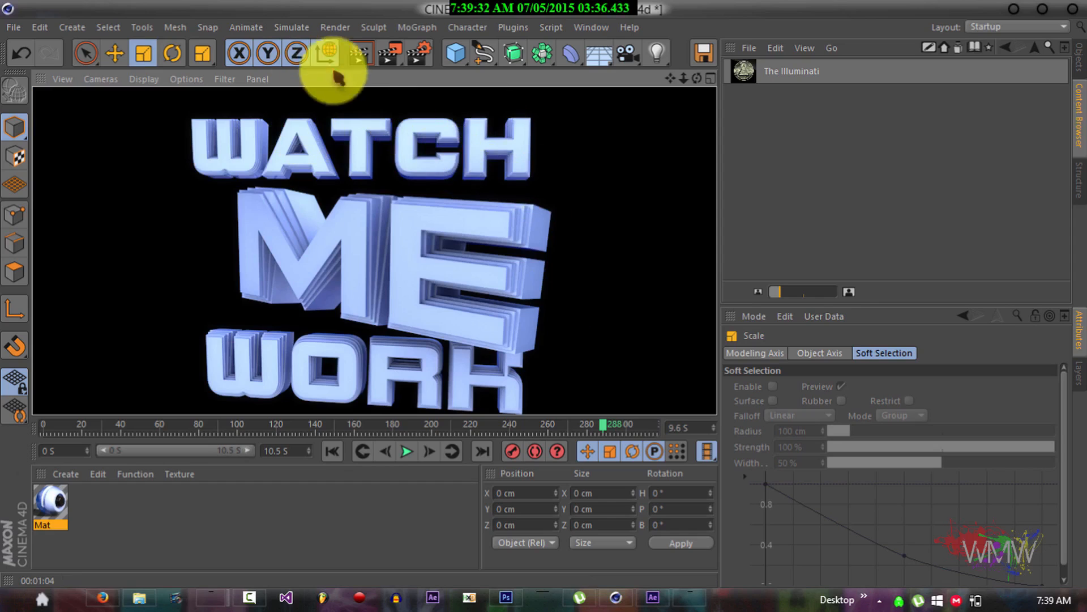
Disable Global Illumination and Ambient Occlusion in the render settings, minimize them and render the view again.
click(422, 55)
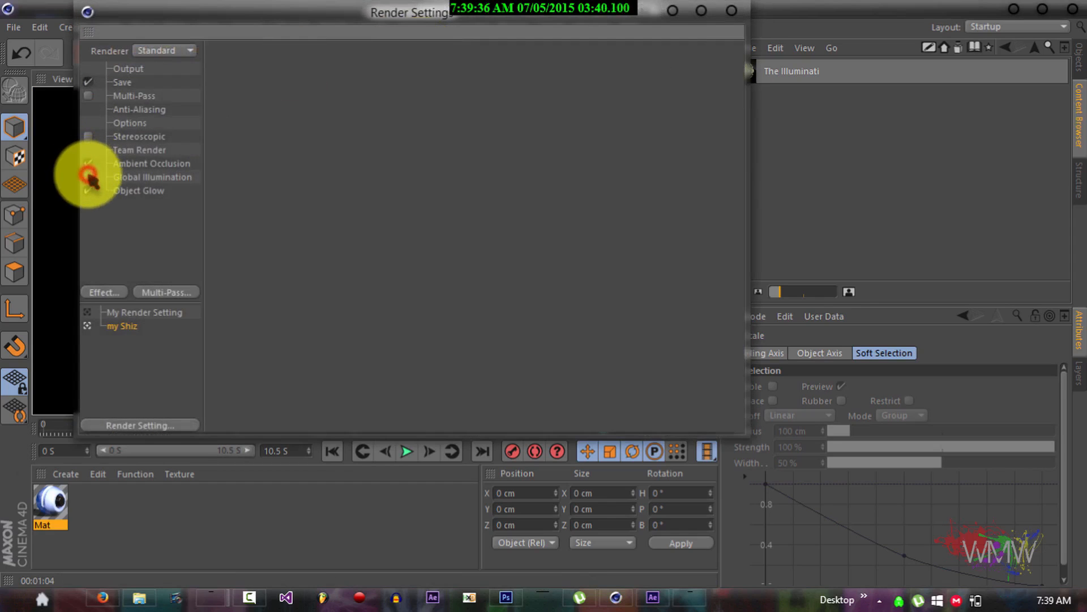
click(88, 164)
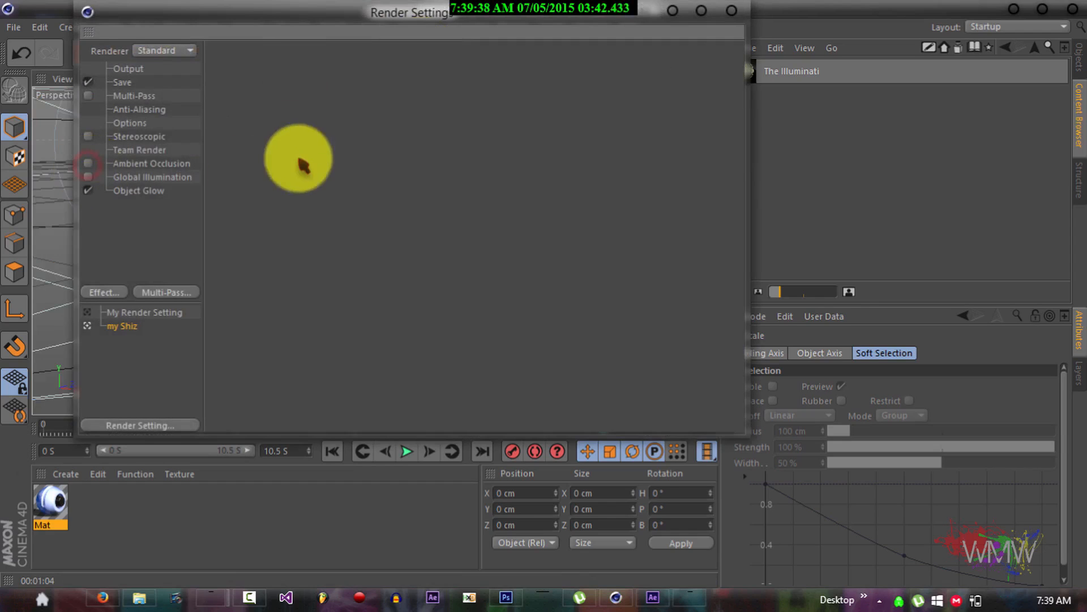
click(672, 11)
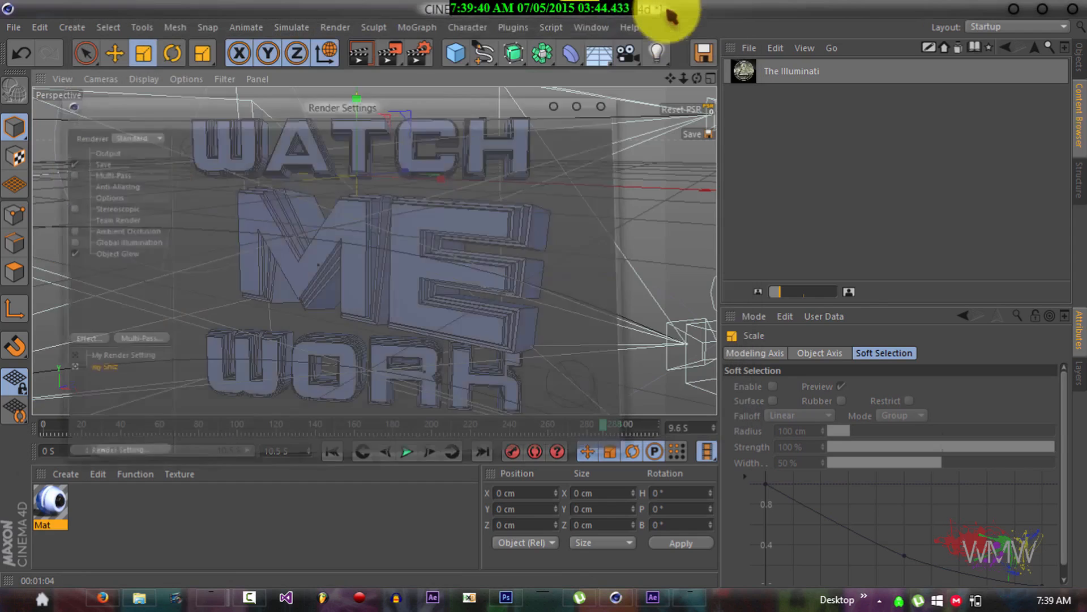
click(365, 55)
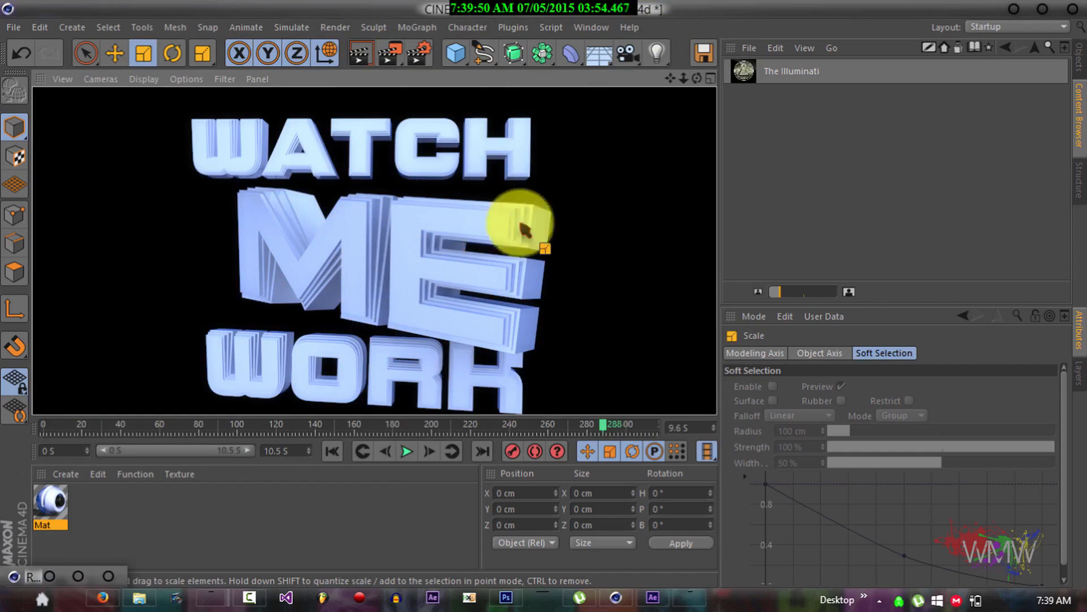
drag(684, 78, 544, 311)
drag(684, 78, 543, 292)
Review the save options in the render settings, keep PNG as the image format and minimize the settings.
click(420, 55)
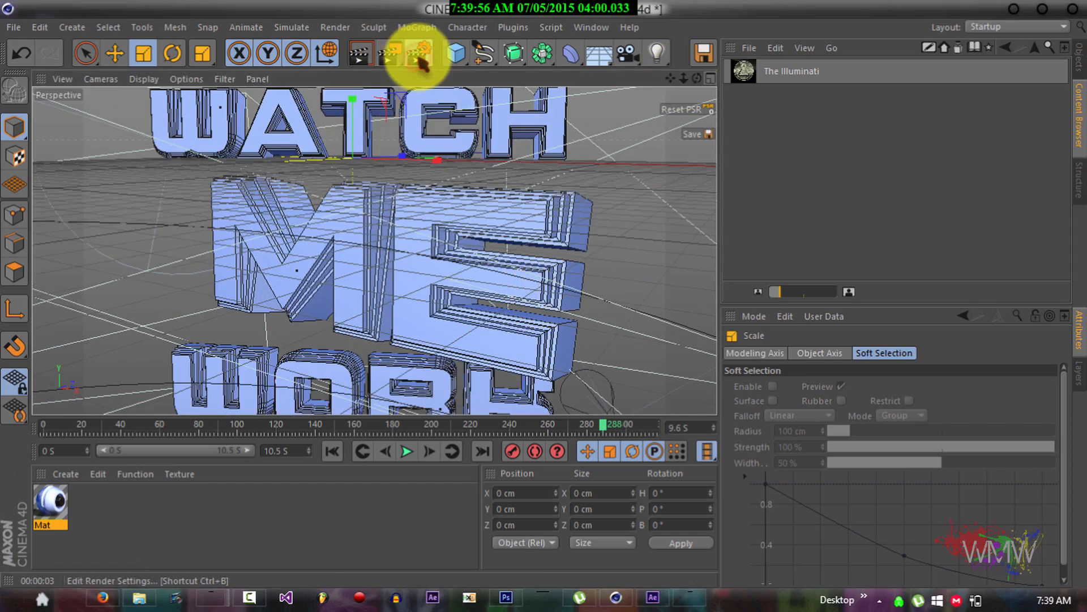
click(122, 83)
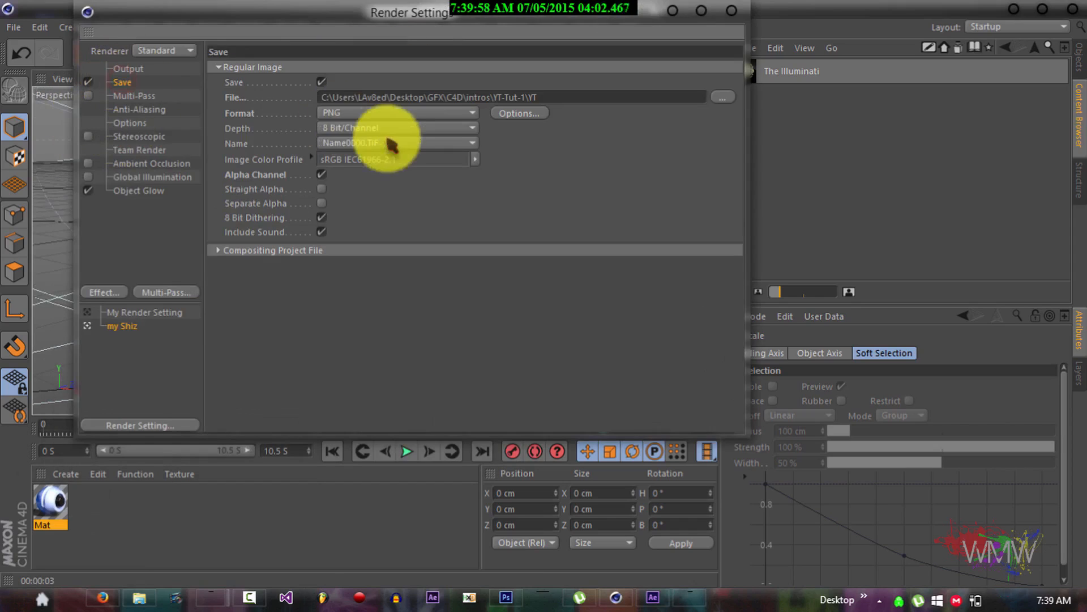
click(350, 115)
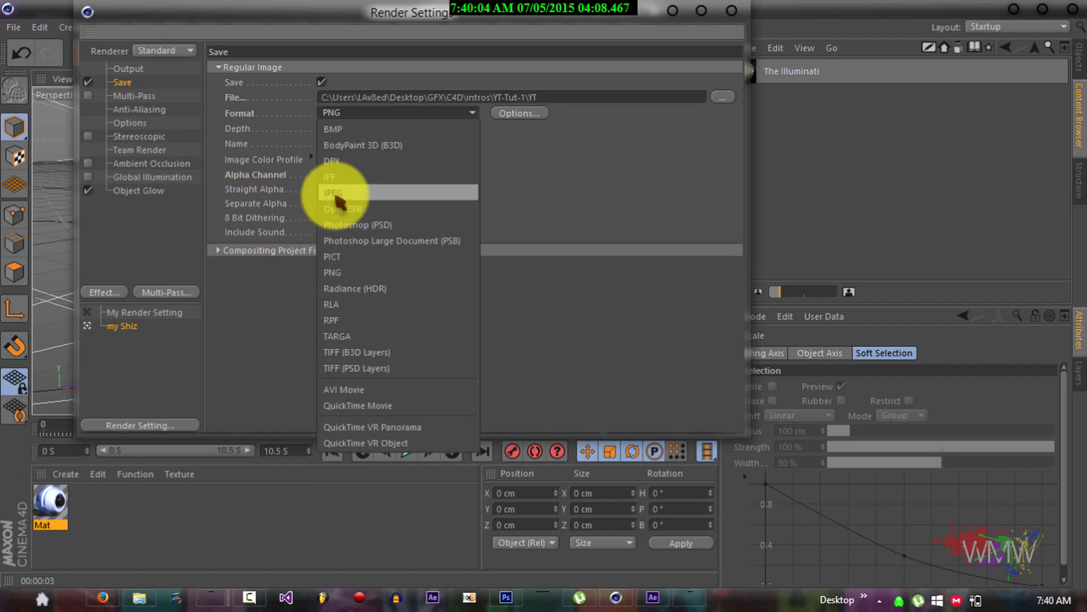
click(331, 113)
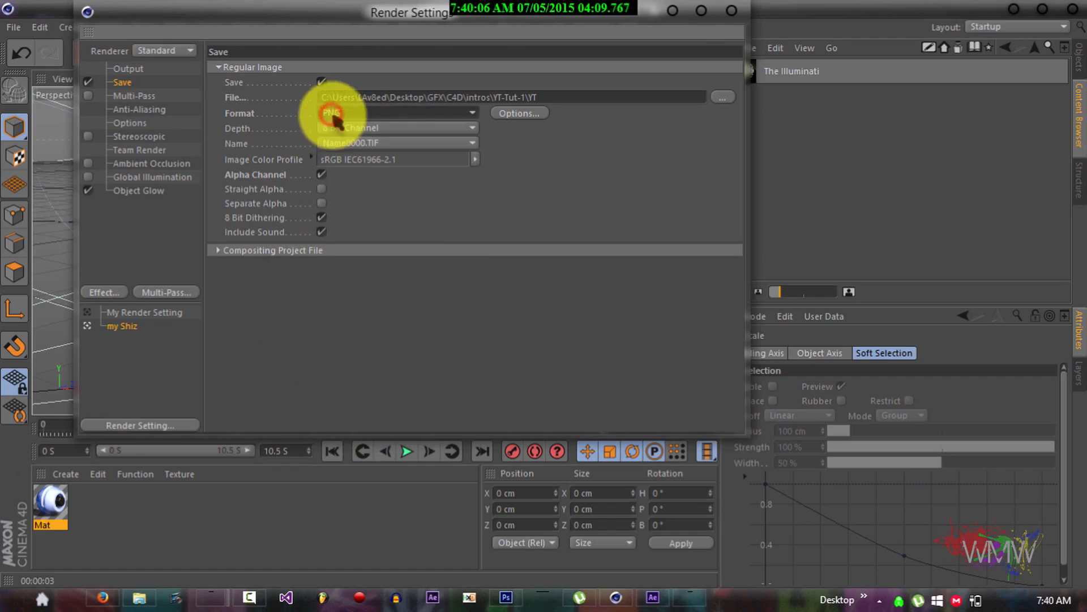
click(674, 10)
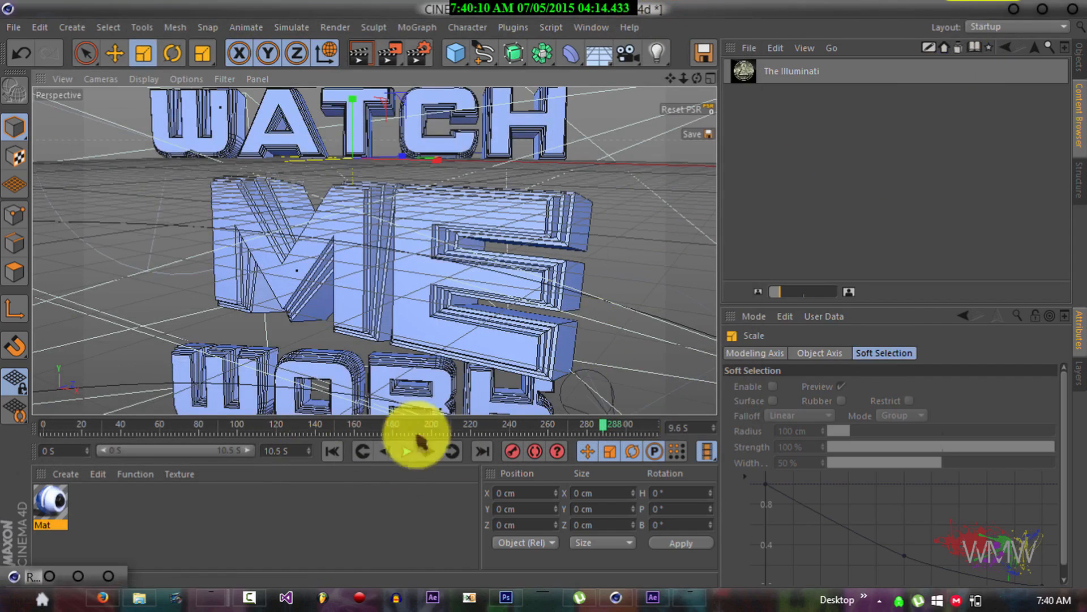
Switch to After Effects and start a new project, saving the changes to WMW-INTRO2.aep.
click(654, 599)
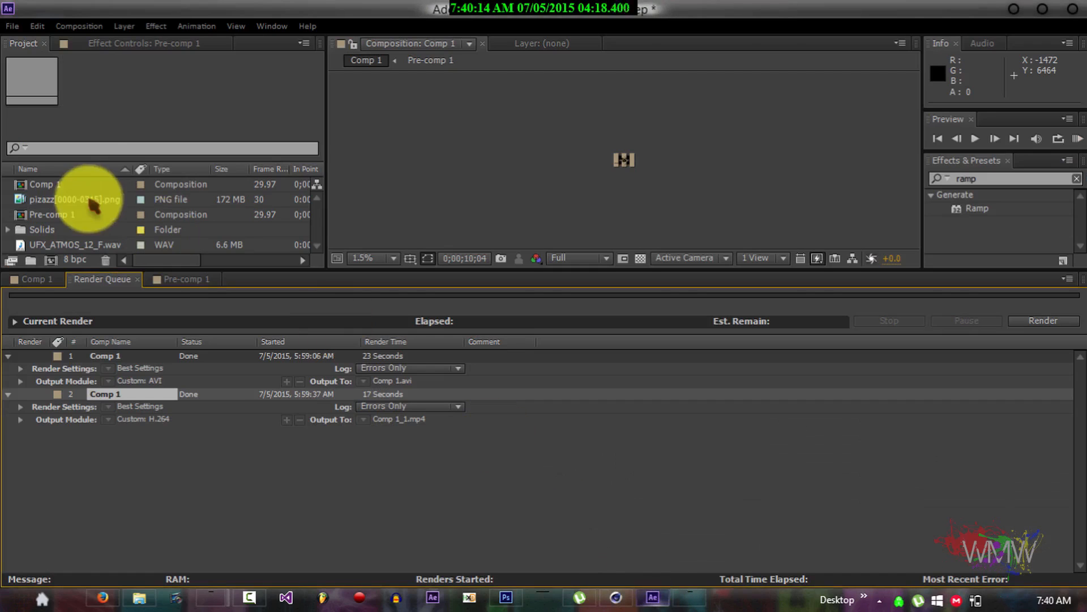
click(10, 26)
mouse_move(22, 41)
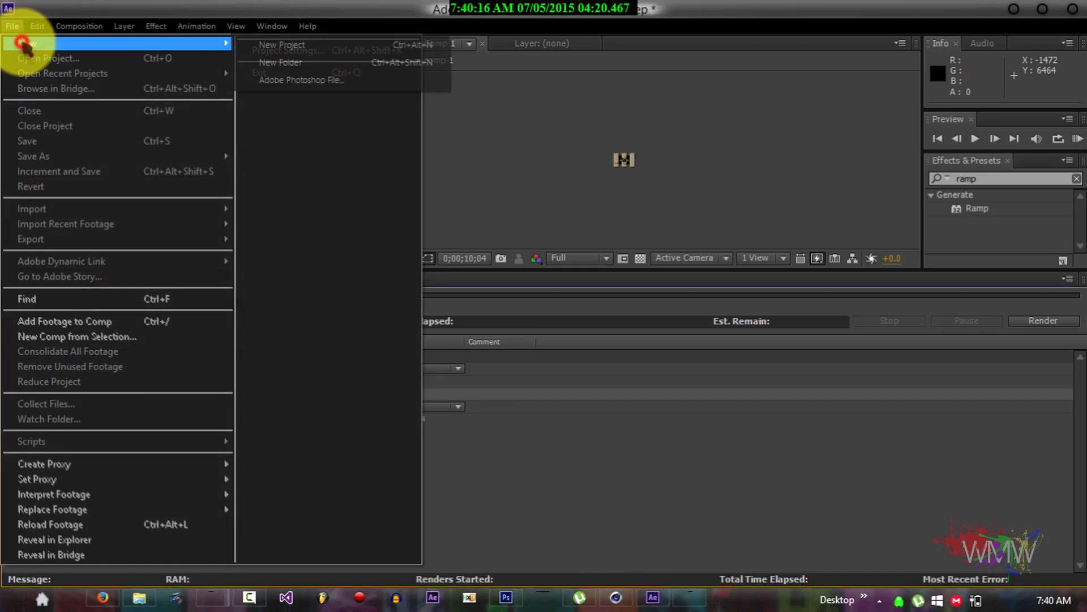
click(250, 45)
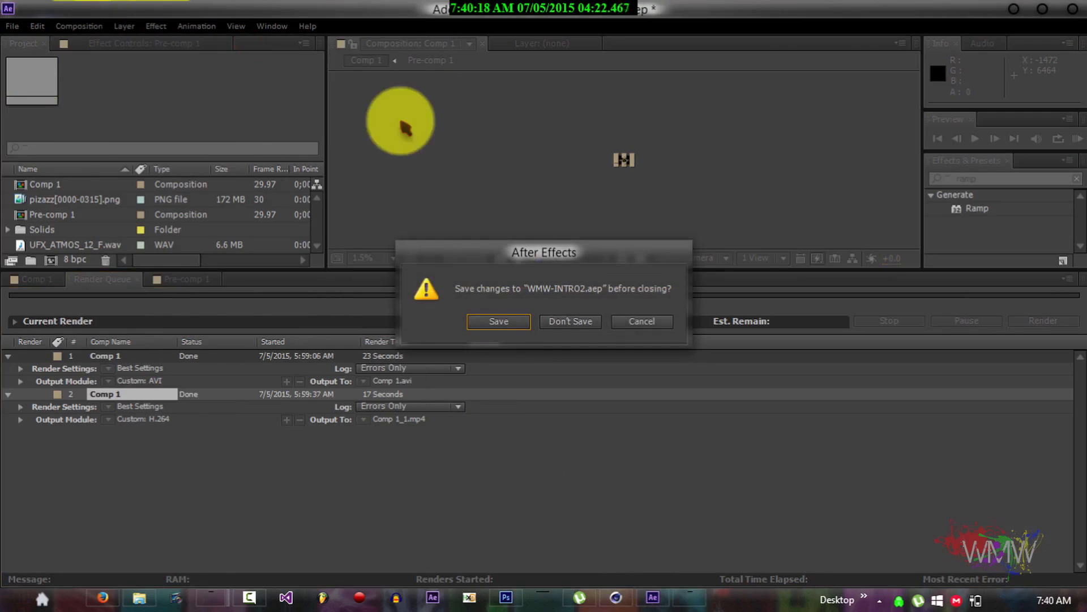
click(501, 322)
Create composition Comp 1 at 1280 x 720 px, 29.97 fps, with a duration of 0;00;10;05.
click(79, 26)
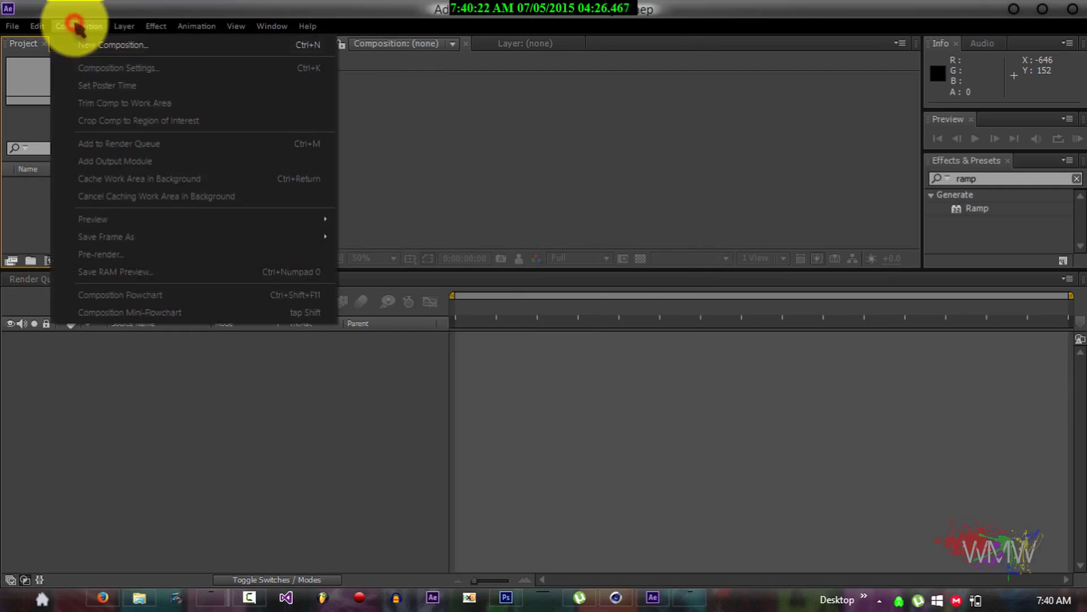
click(94, 50)
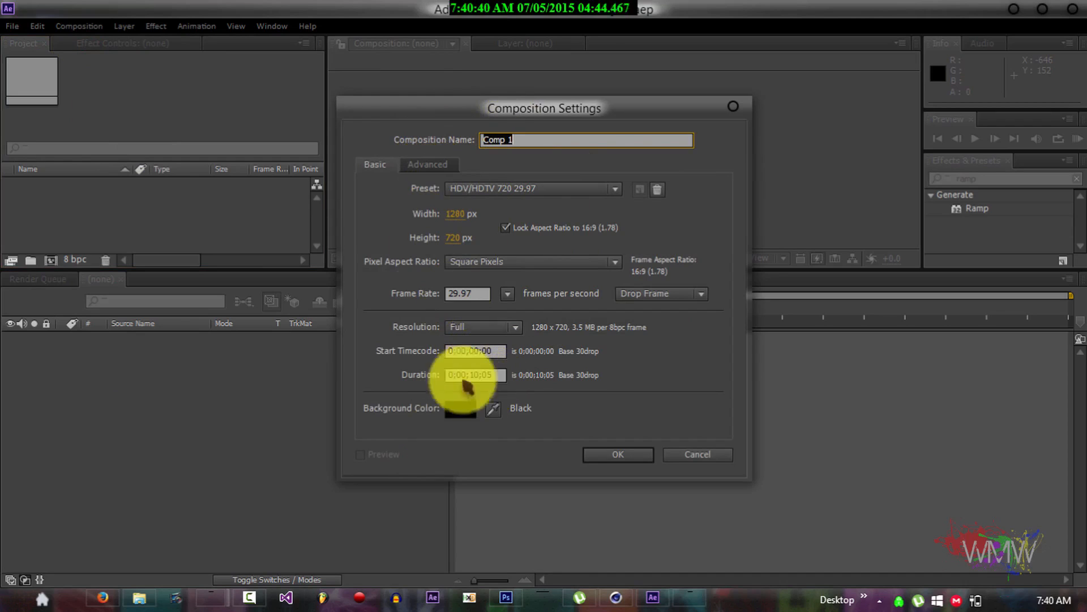
click(428, 165)
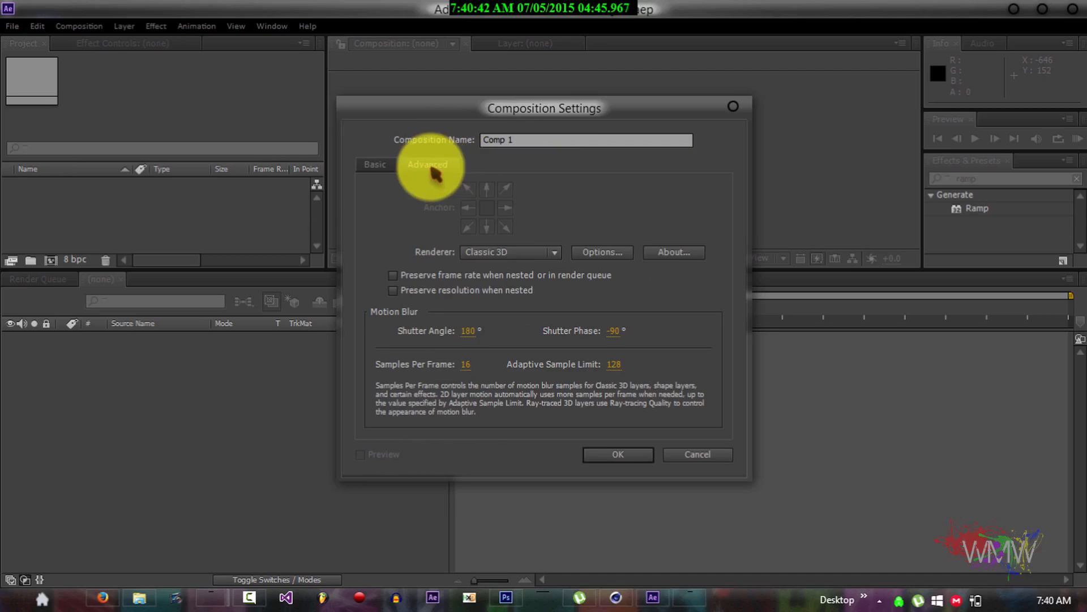
click(385, 168)
click(621, 453)
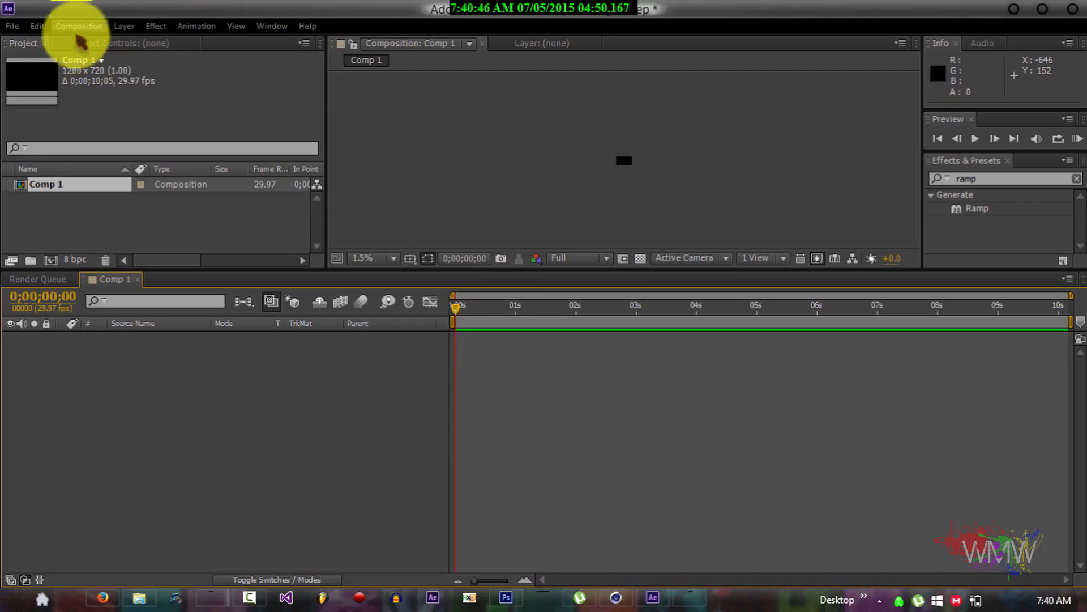
Add a black solid layer to Comp 1.
right_click(149, 388)
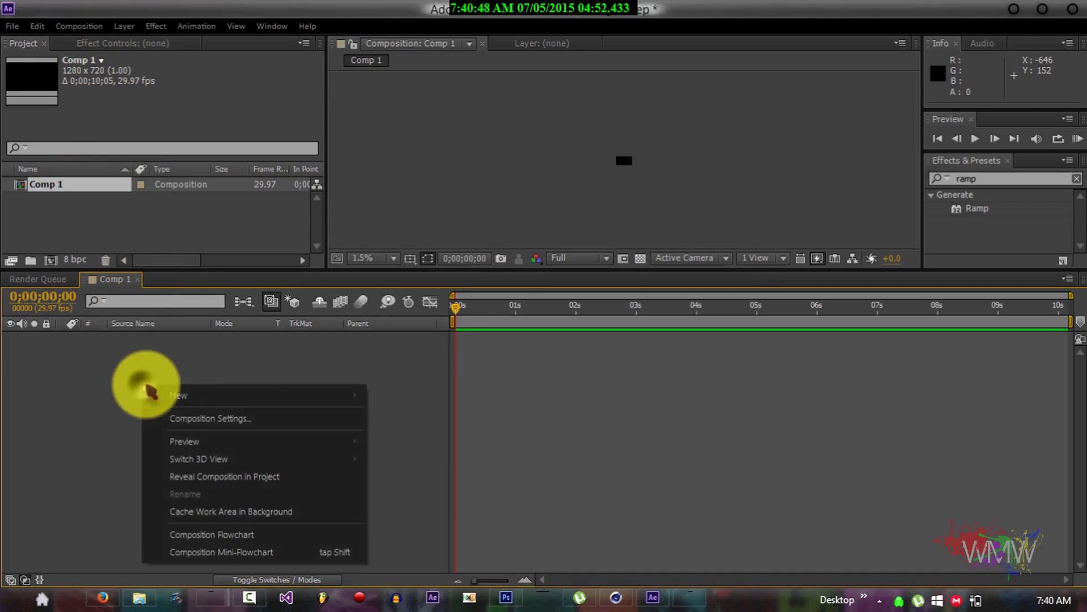
mouse_move(315, 389)
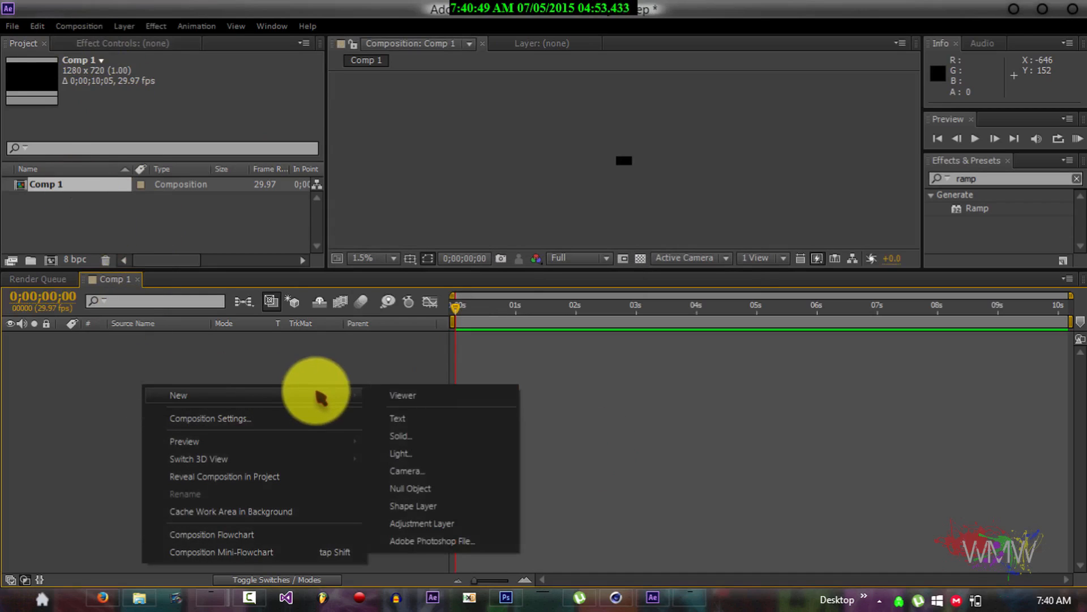
click(418, 435)
click(576, 439)
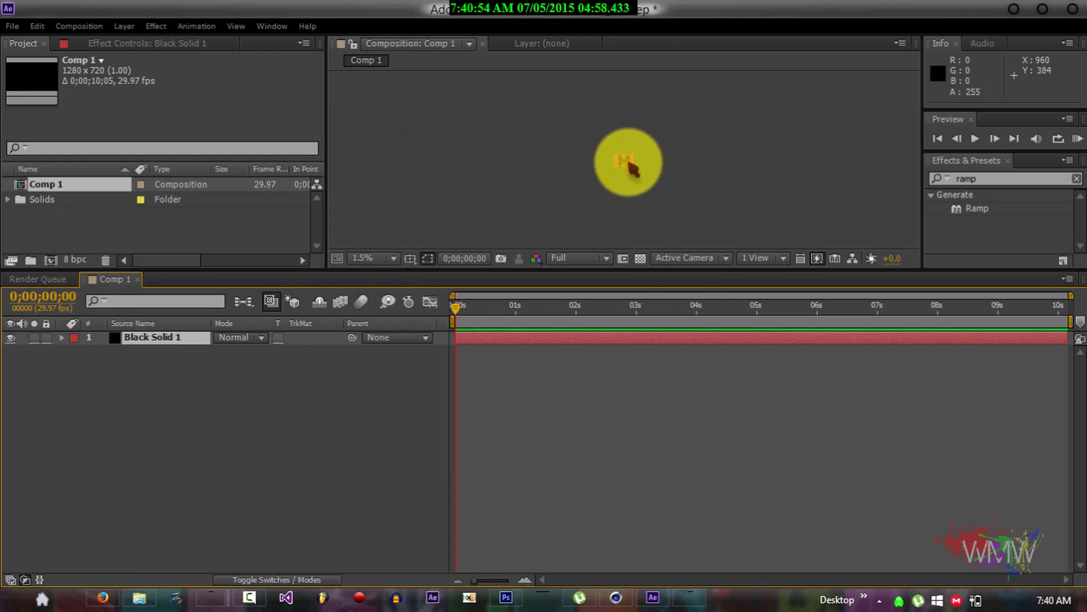
Magnify the composition preview to 50% and make the viewer area above the timeline taller.
key(ctrl+equal)
key(ctrl+equal)
key(ctrl+equal)
key(ctrl+equal)
key(ctrl+equal)
key(ctrl+equal)
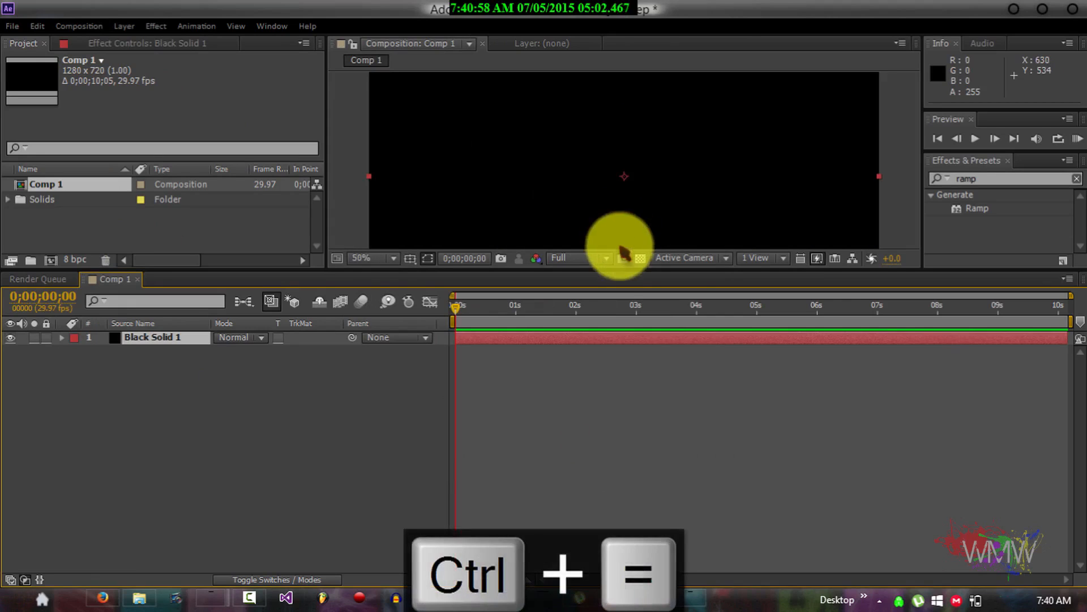
drag(614, 271, 623, 376)
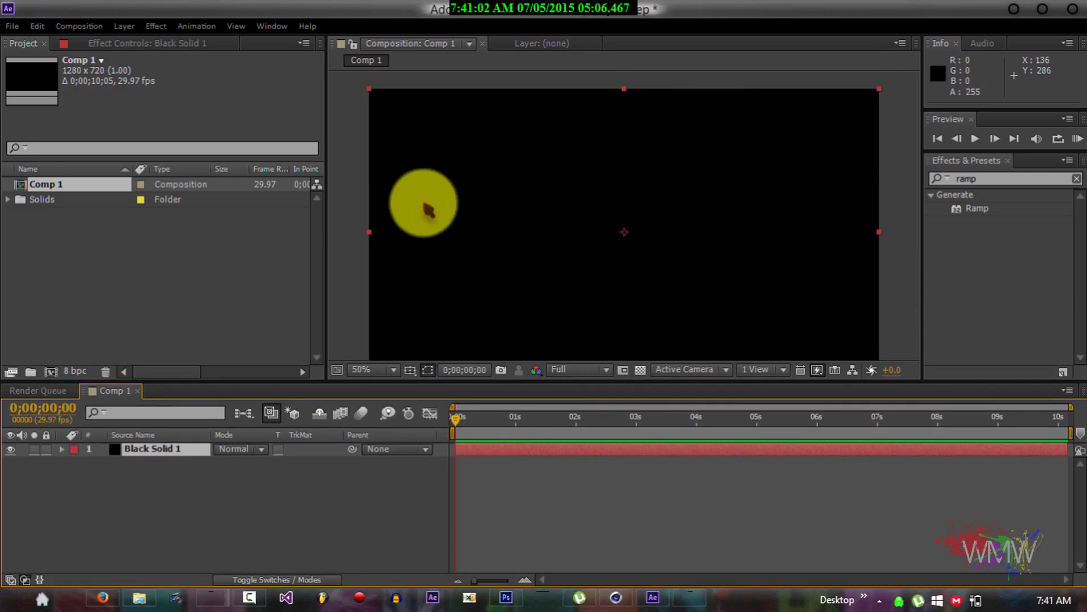
click(122, 262)
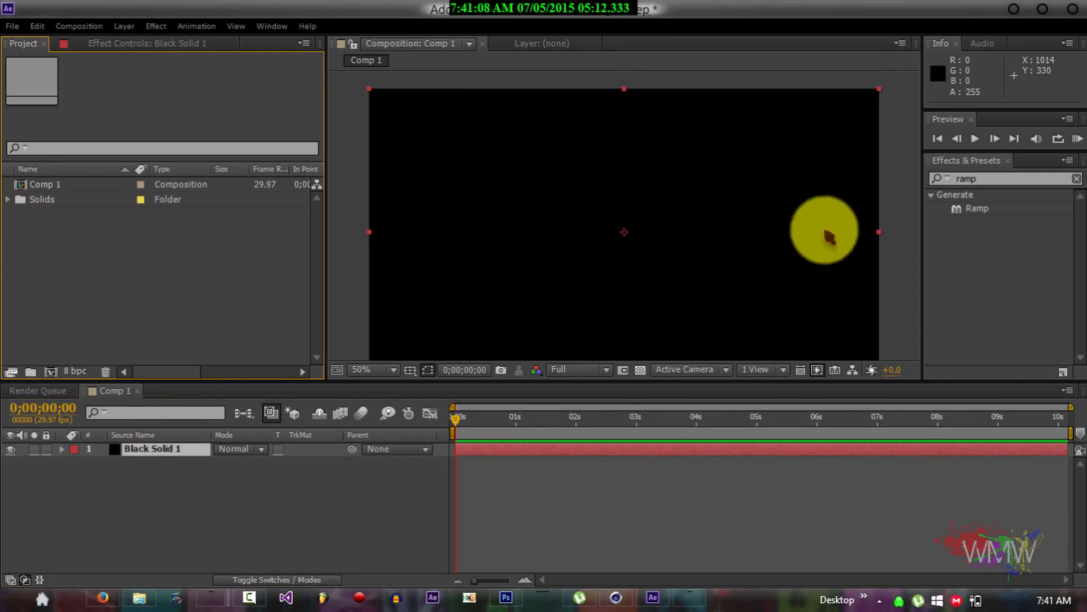
Apply the Ramp effect to the black solid and set its ramp shape to Radial Ramp.
drag(984, 178, 672, 260)
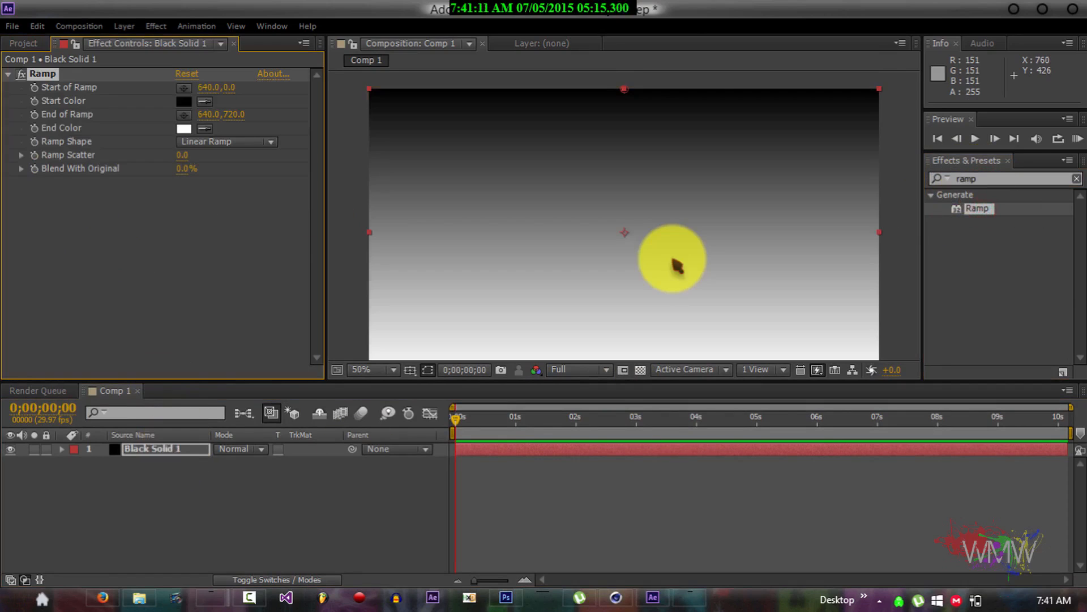
click(200, 142)
click(218, 177)
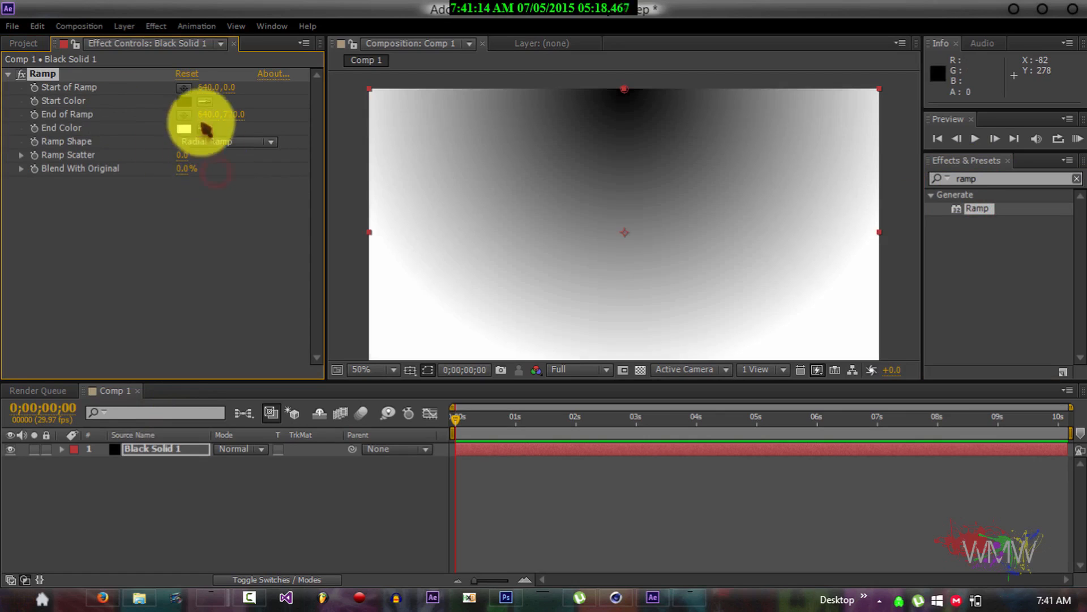
Place the ramp's start point near the composition centre at 644, 360 and its end point above the frame at 608, -720.
click(185, 88)
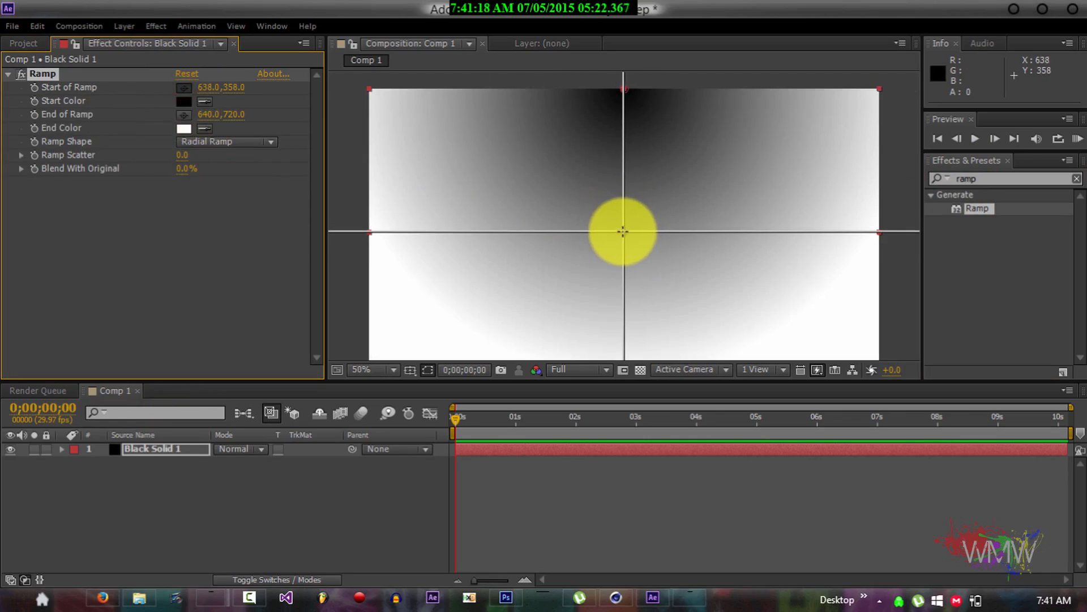
click(626, 232)
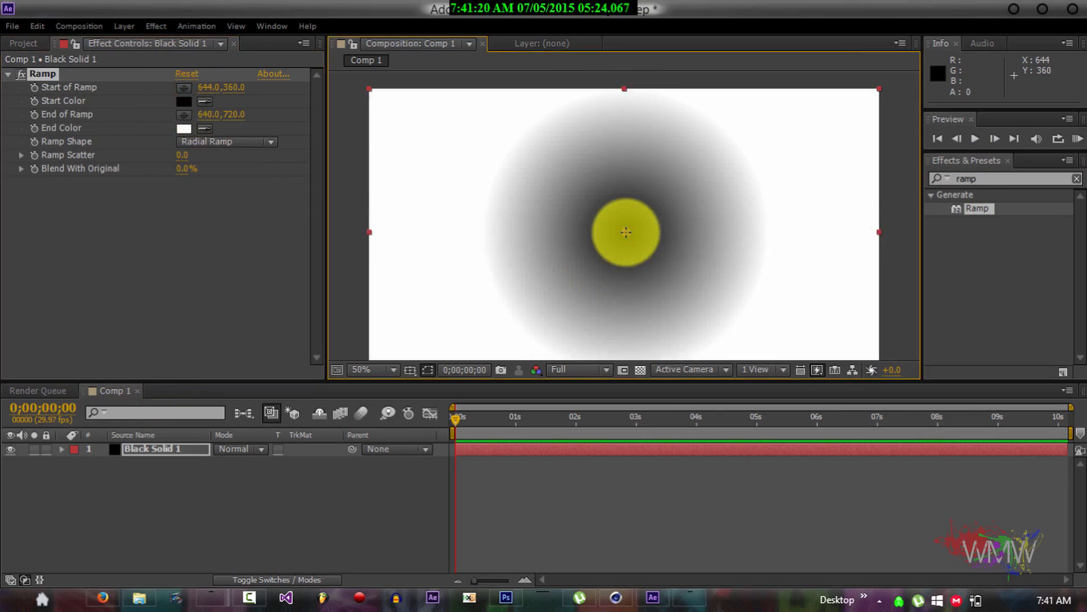
key(ctrl+minus)
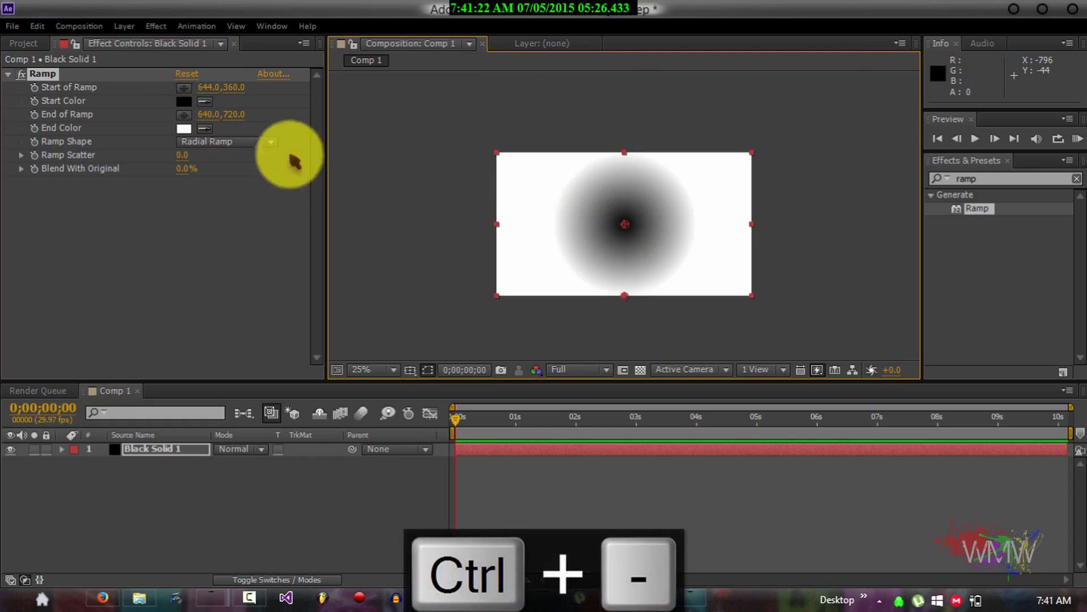
key(ctrl+minus)
key(ctrl+equal)
key(ctrl+minus)
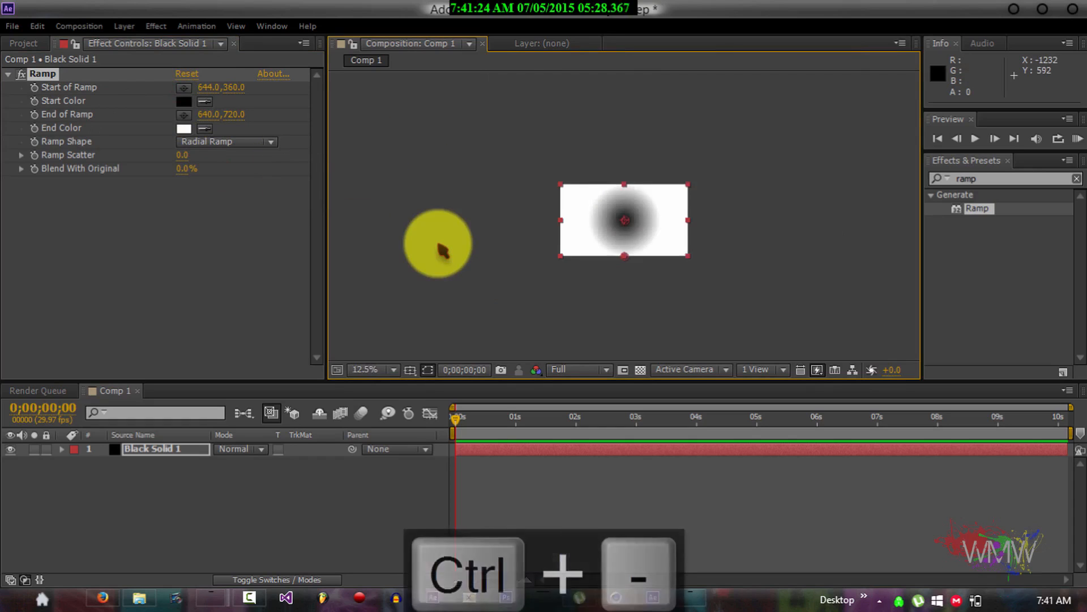
key(ctrl+equal)
key(ctrl+minus)
key(ctrl+equal)
key(ctrl+equal)
key(ctrl+minus)
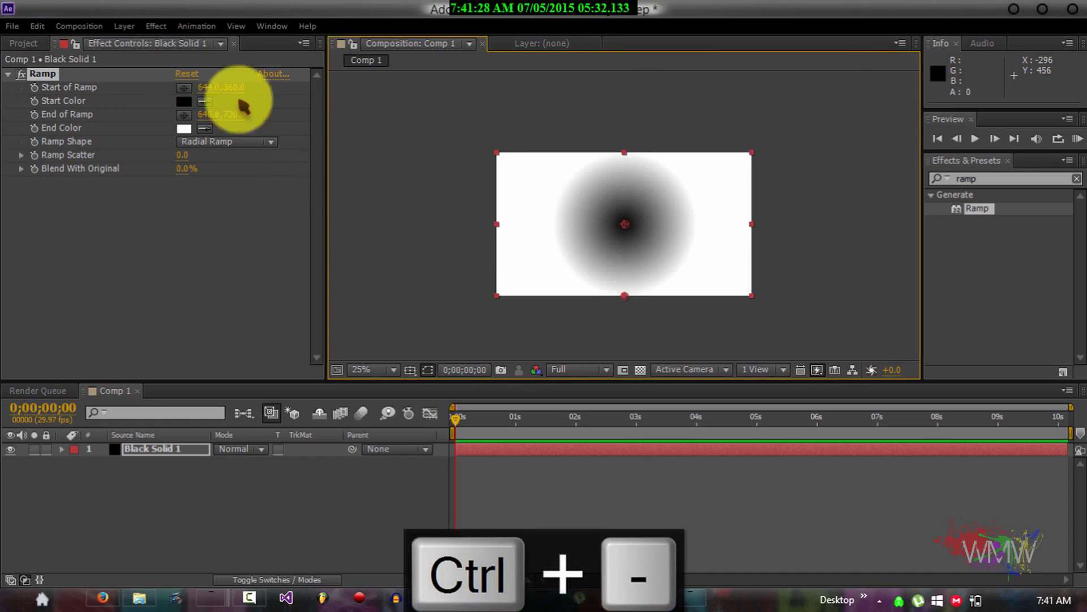
click(184, 116)
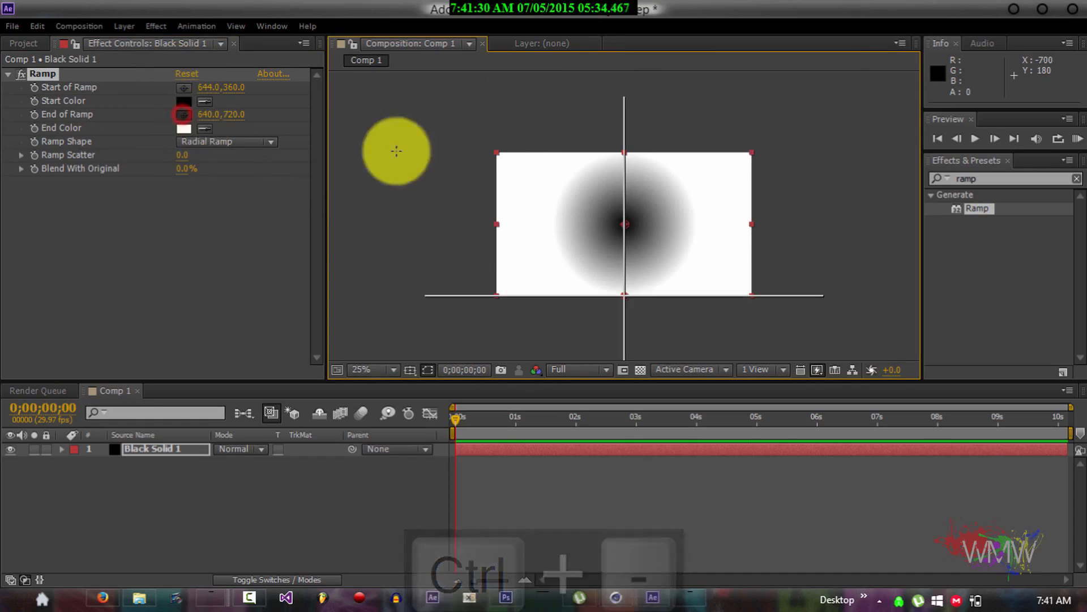
click(629, 81)
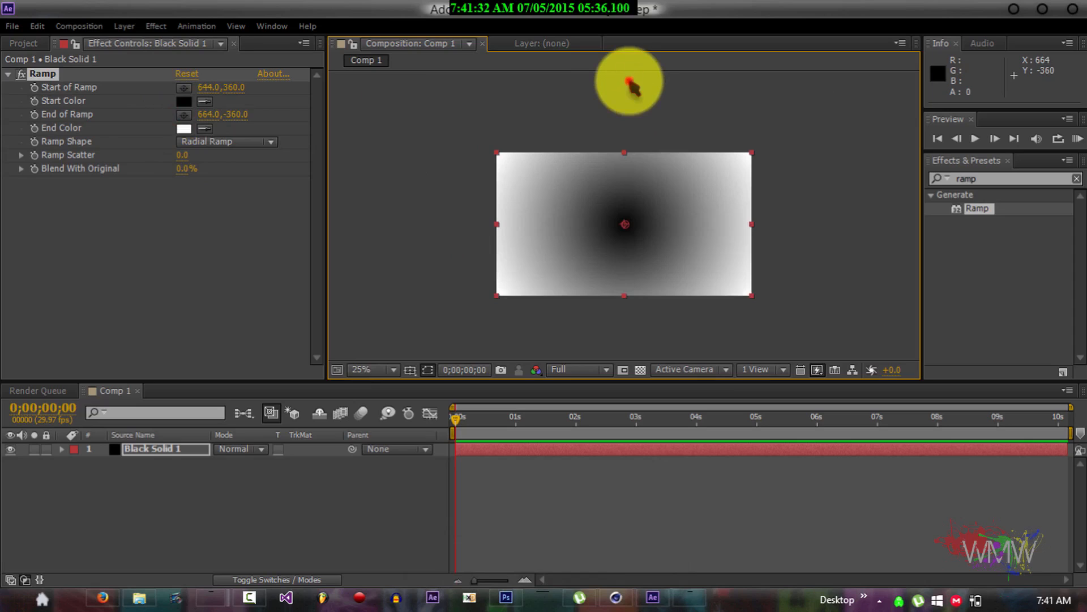
drag(631, 76, 626, 26)
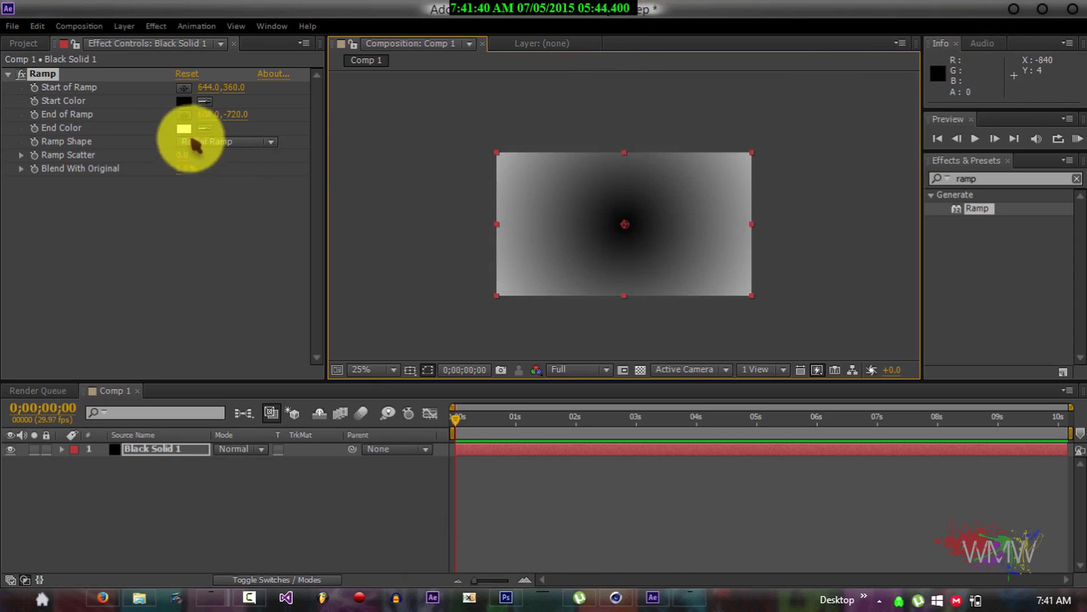
Set the ramp's start color to pure blue with a blue value of 255.
click(183, 102)
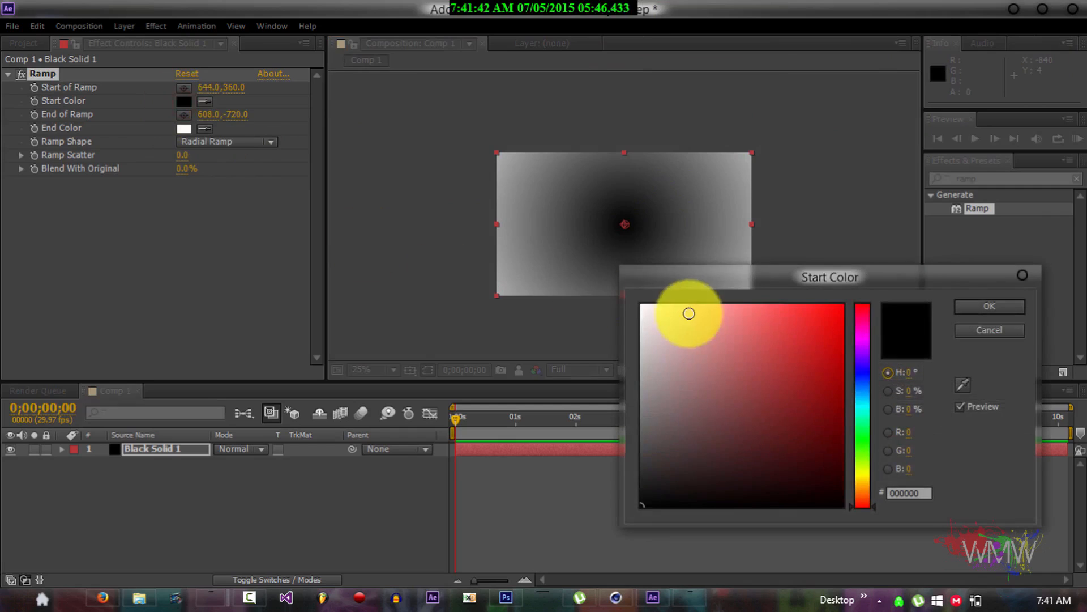
click(909, 469)
text(255)
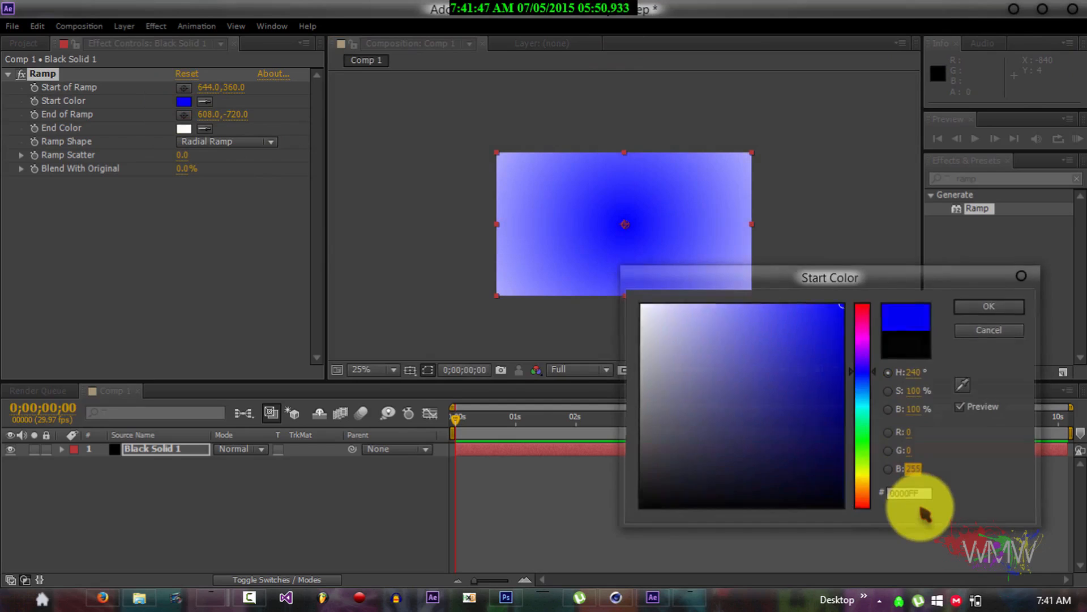
key(Return)
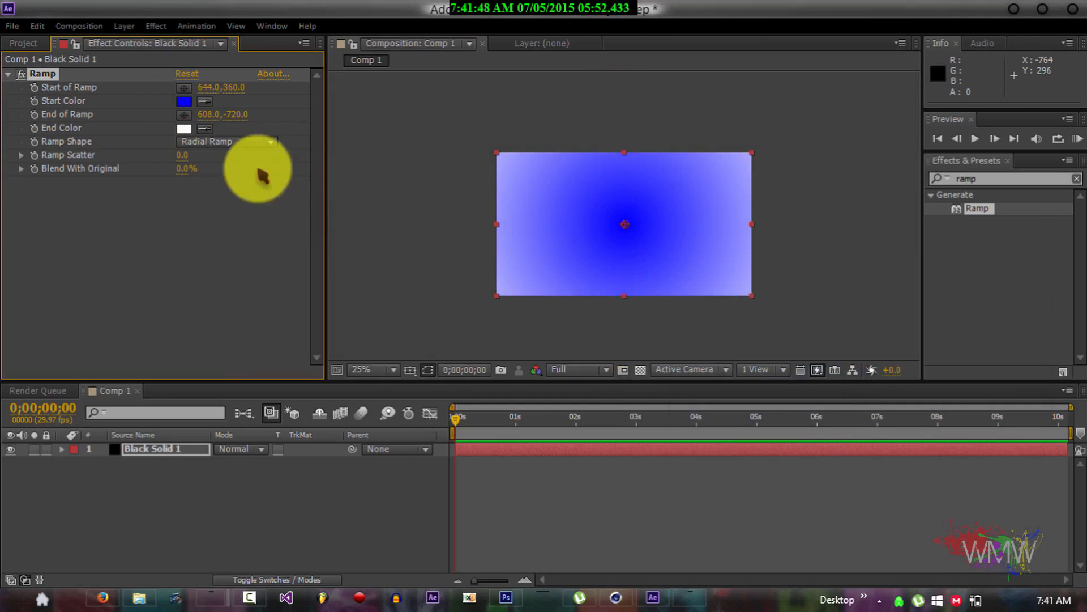
Set the ramp's start color to dark blue 010150 and its end color to black 000000.
click(182, 102)
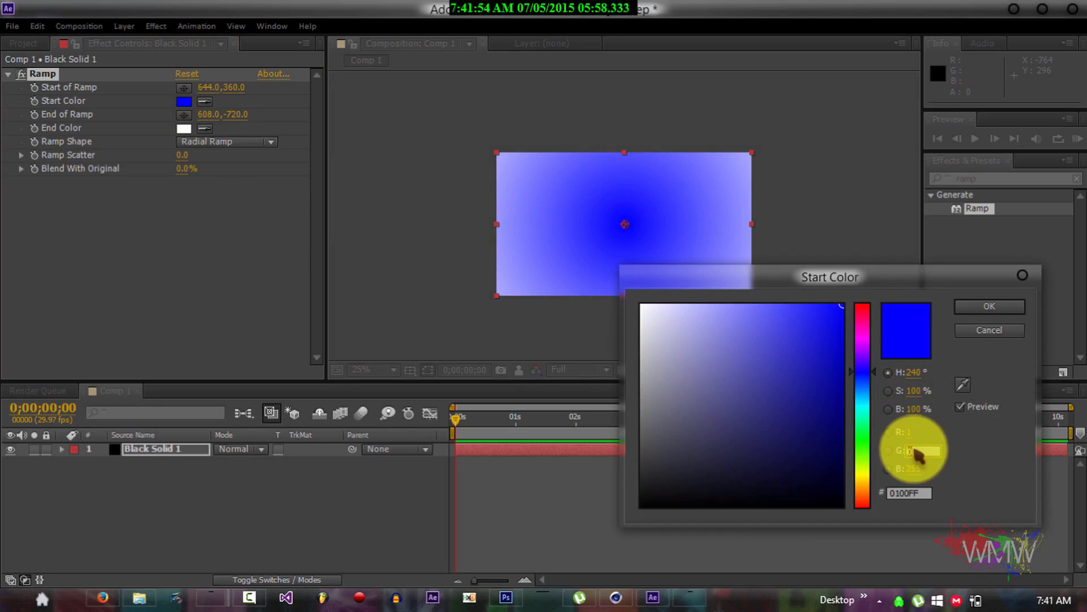
text(80)
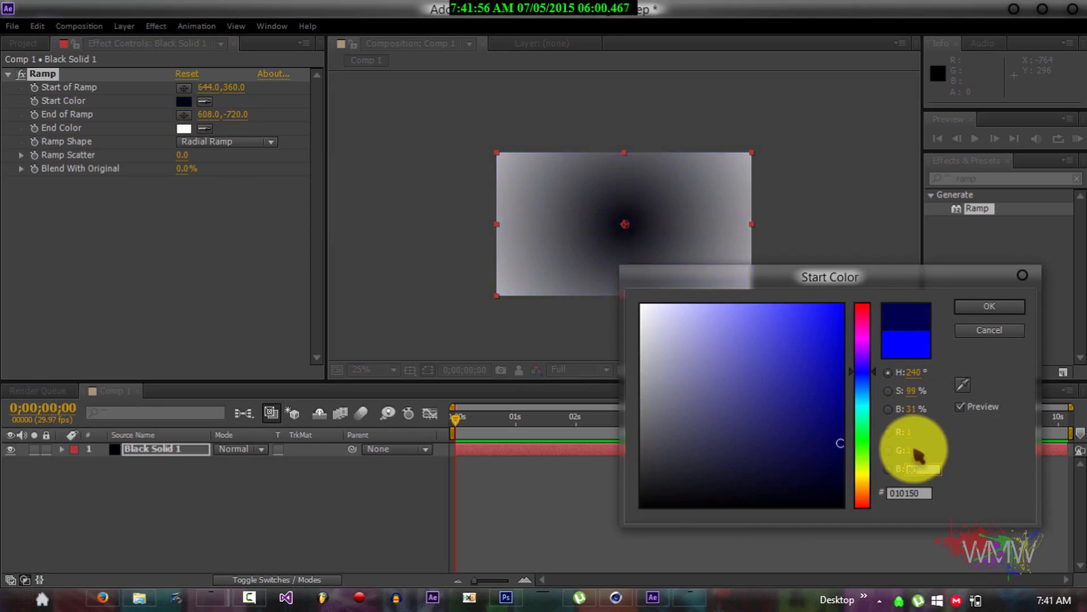
click(990, 311)
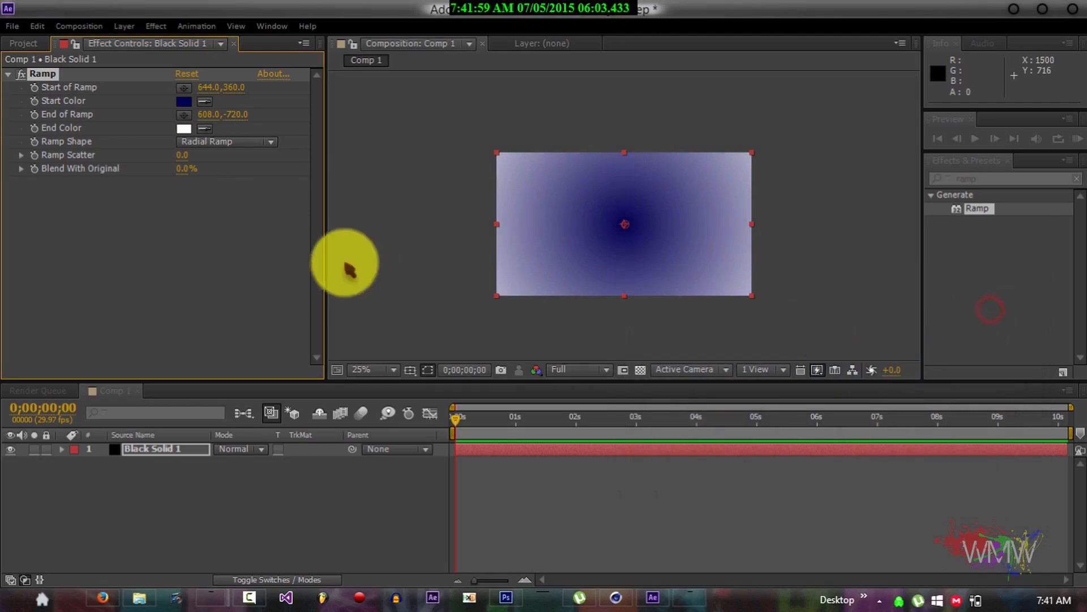
click(184, 128)
drag(682, 473, 600, 563)
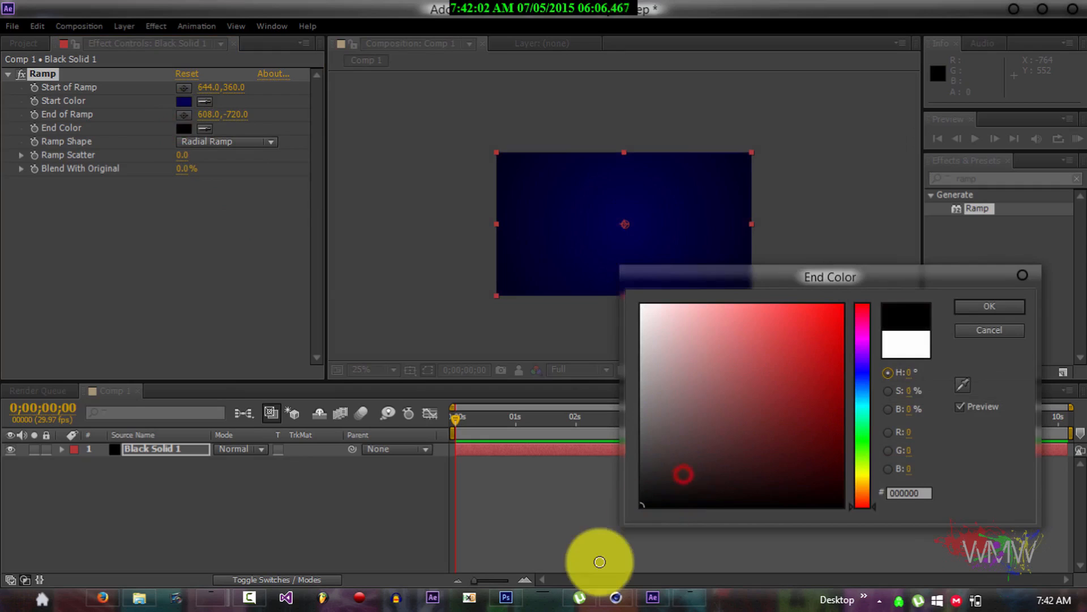
click(974, 306)
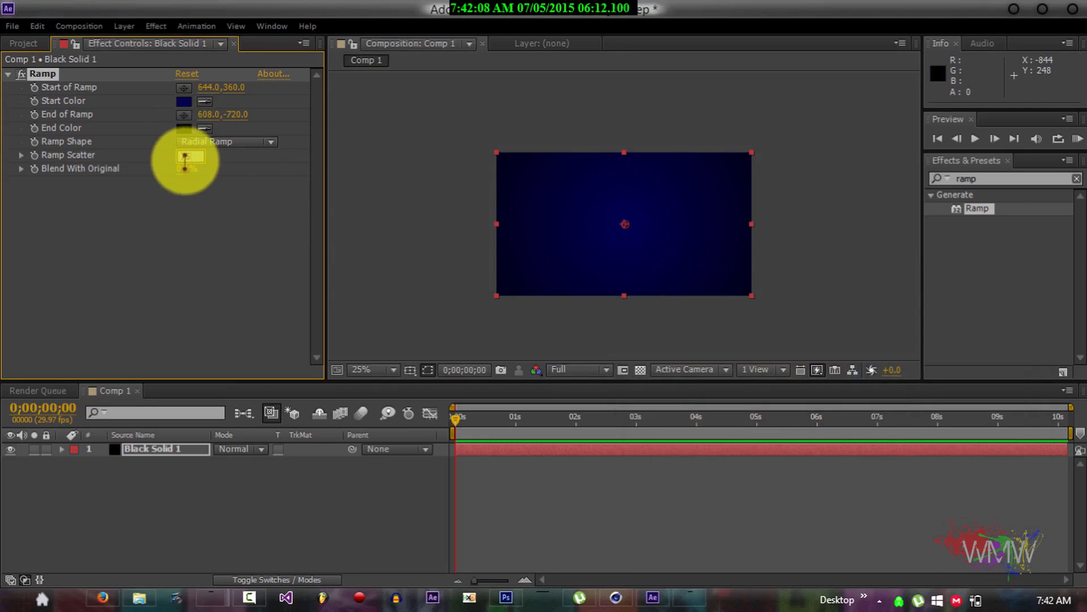
Set the Ramp Scatter of the black solid's effect to 75.
key(ctrl+equal)
key(ctrl+equal)
key(ctrl+minus)
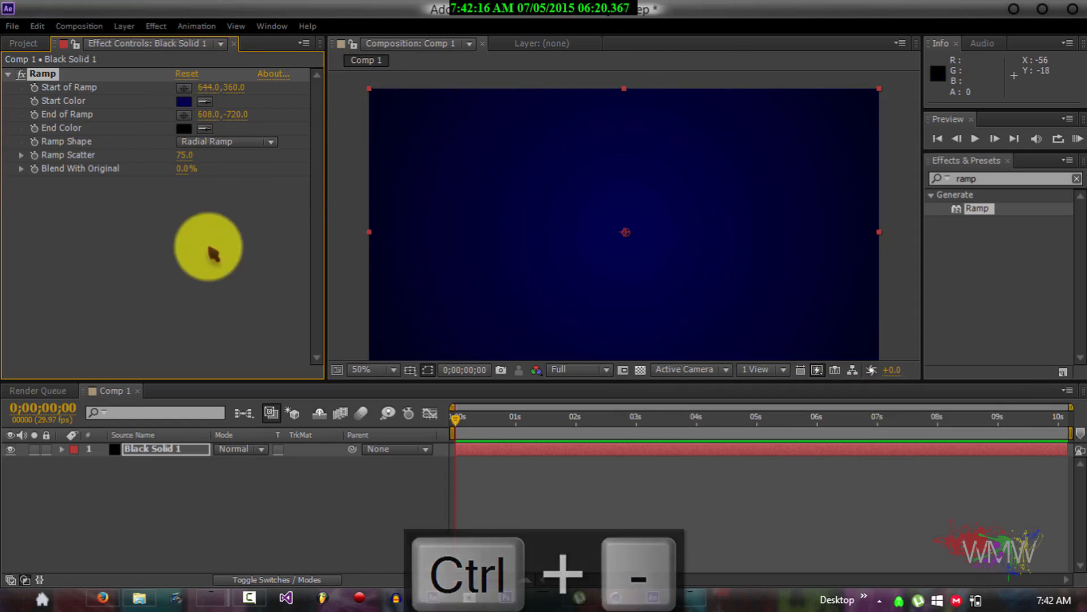
Import the rendered frames from the WMW-INTRO2 folder as a PNG sequence starting at pizazz0000.png, keeping the multiple-file import open.
click(12, 26)
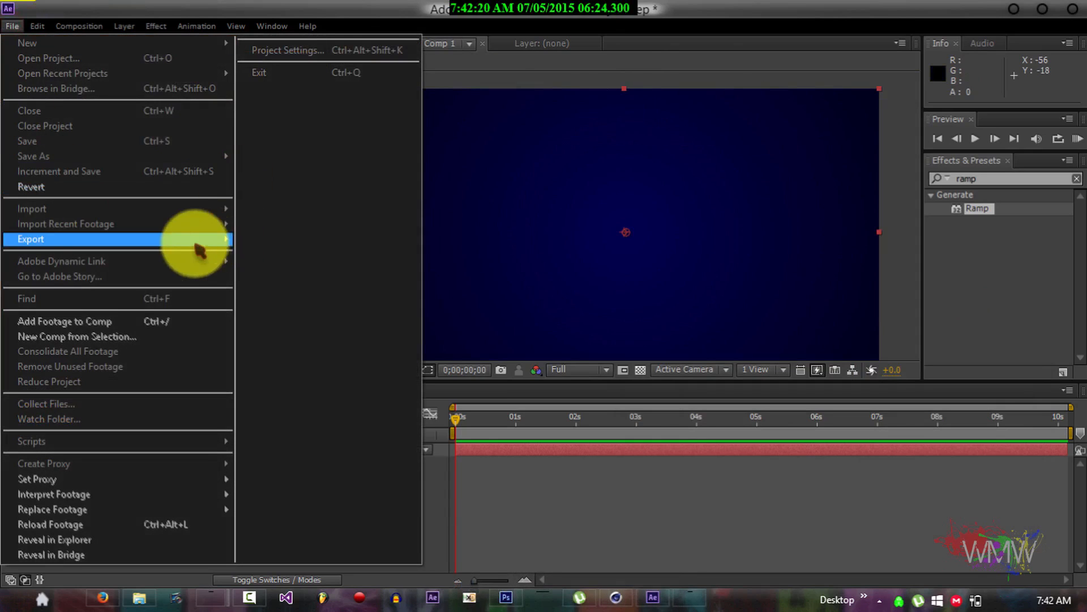
mouse_move(213, 208)
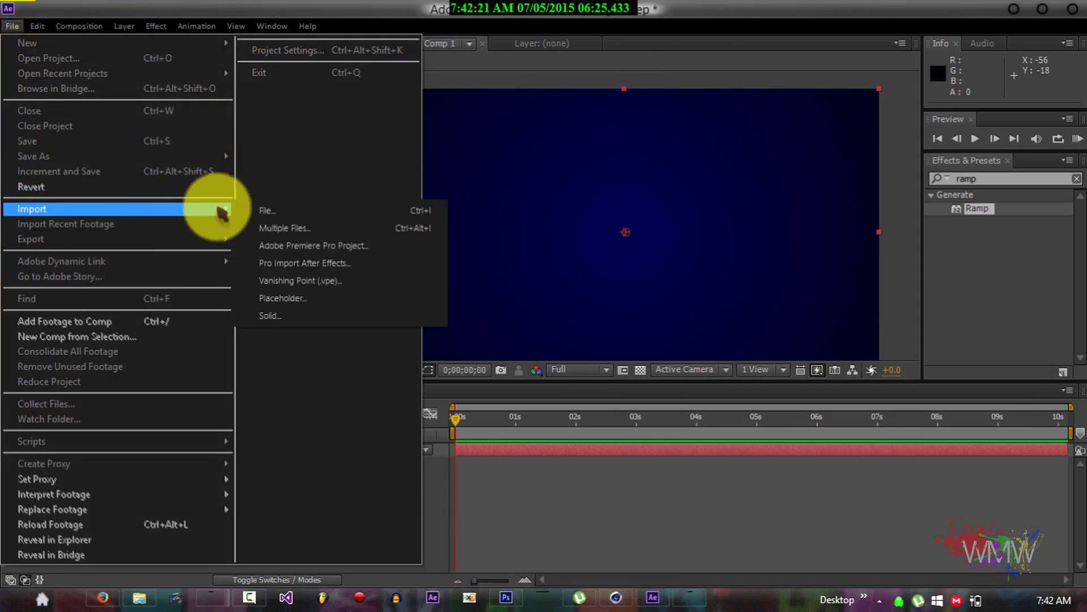
click(267, 228)
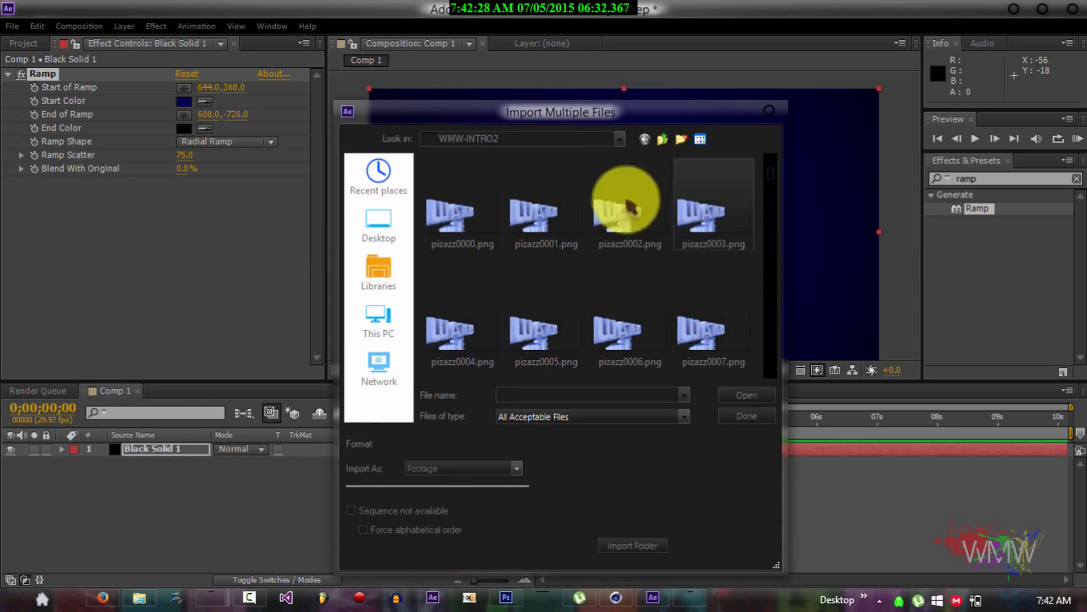
drag(774, 173, 780, 252)
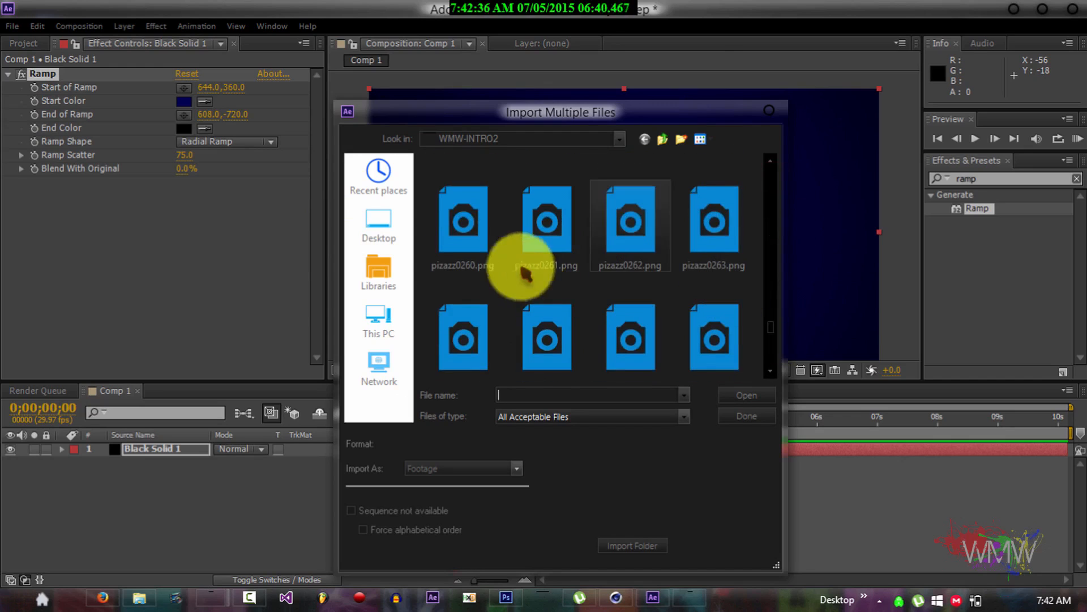
drag(771, 327, 766, 165)
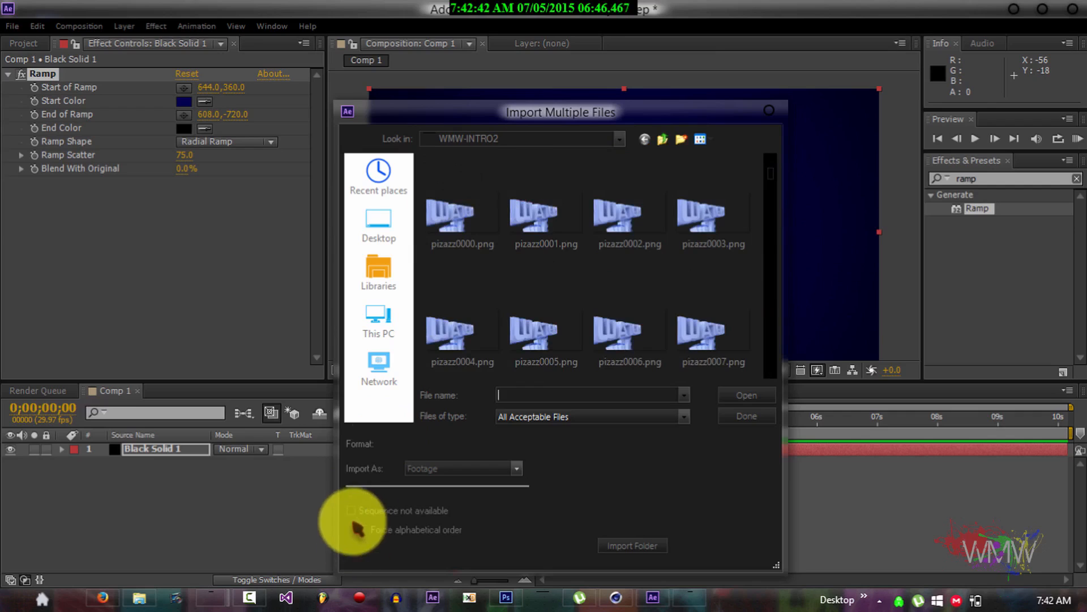
click(454, 230)
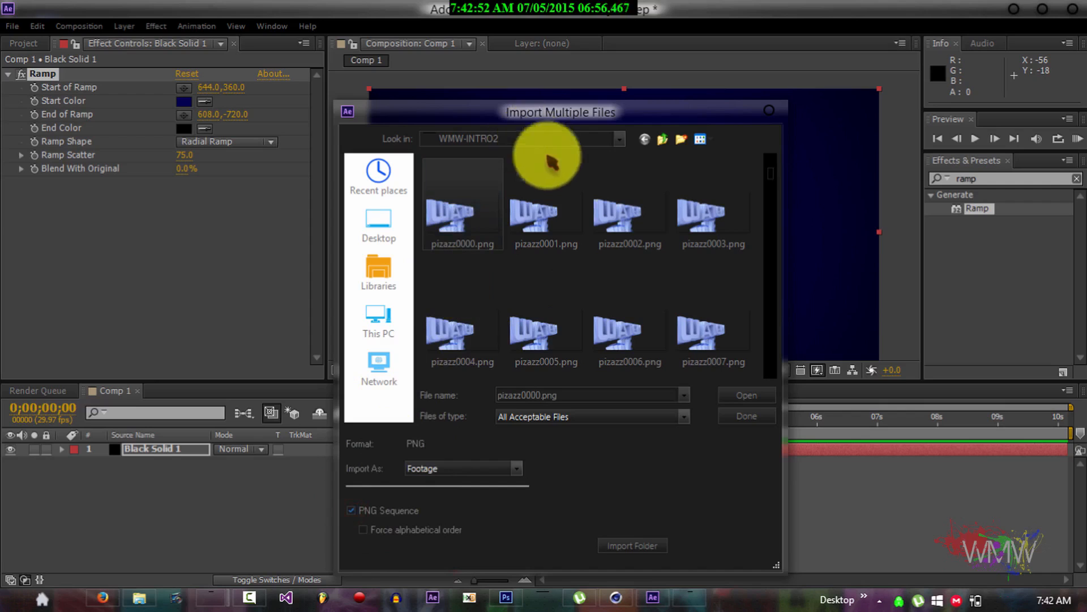
click(726, 397)
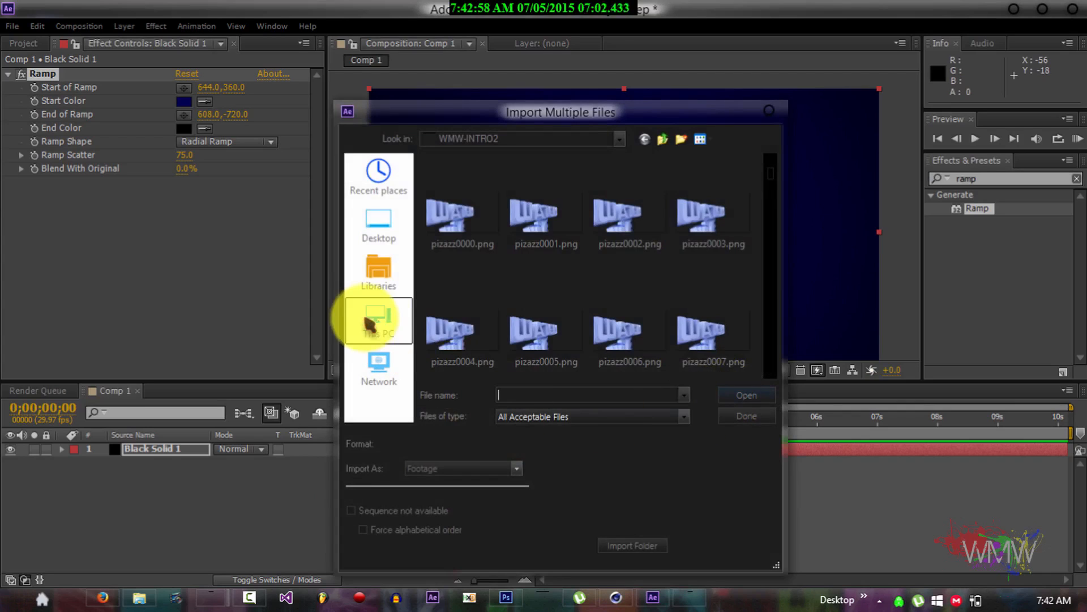
Import a UFX_ATMOS WAV sound from the Atmosphere FX folder of the Rankin Audio library in Downloads and finish the import.
click(381, 279)
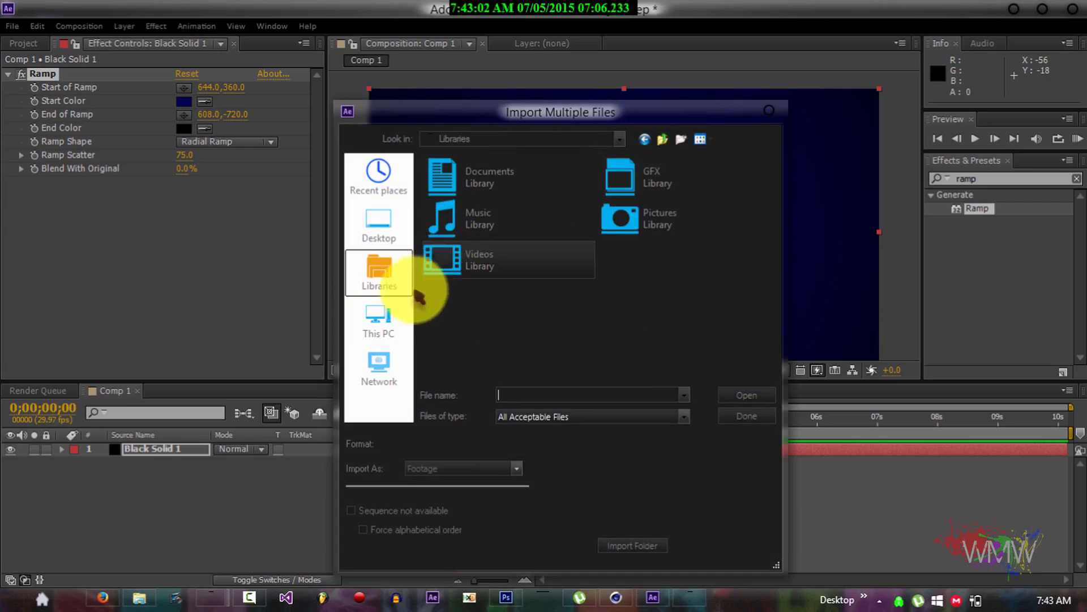
click(376, 380)
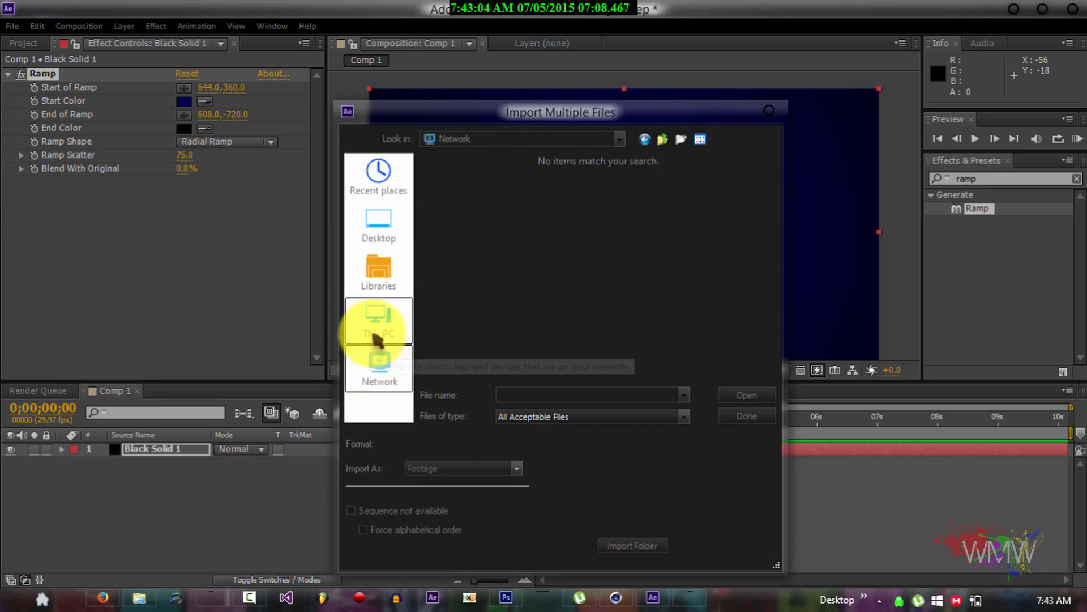
click(374, 331)
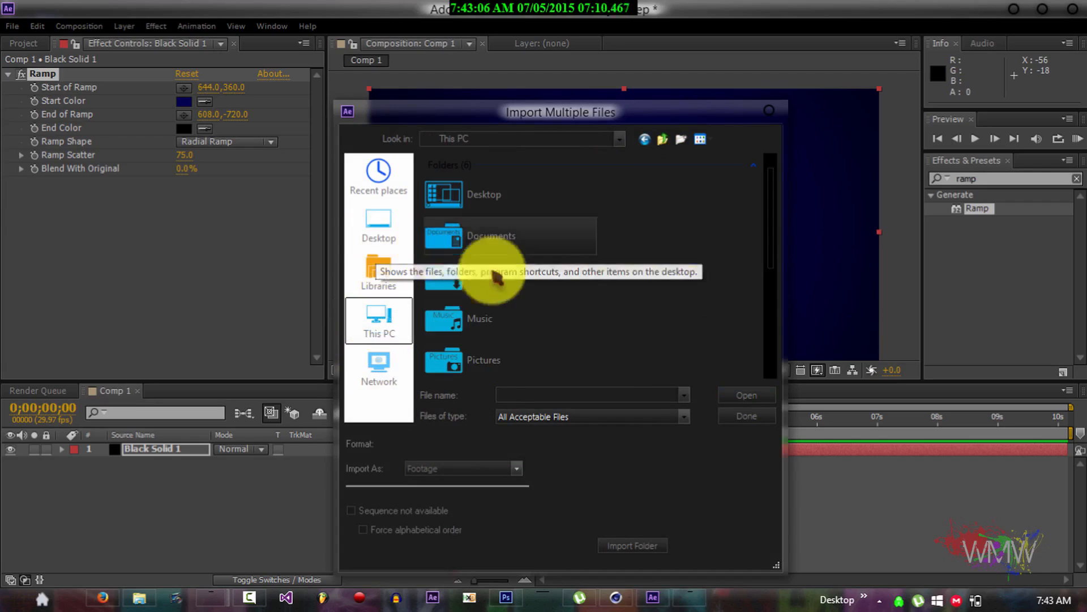
double_click(467, 294)
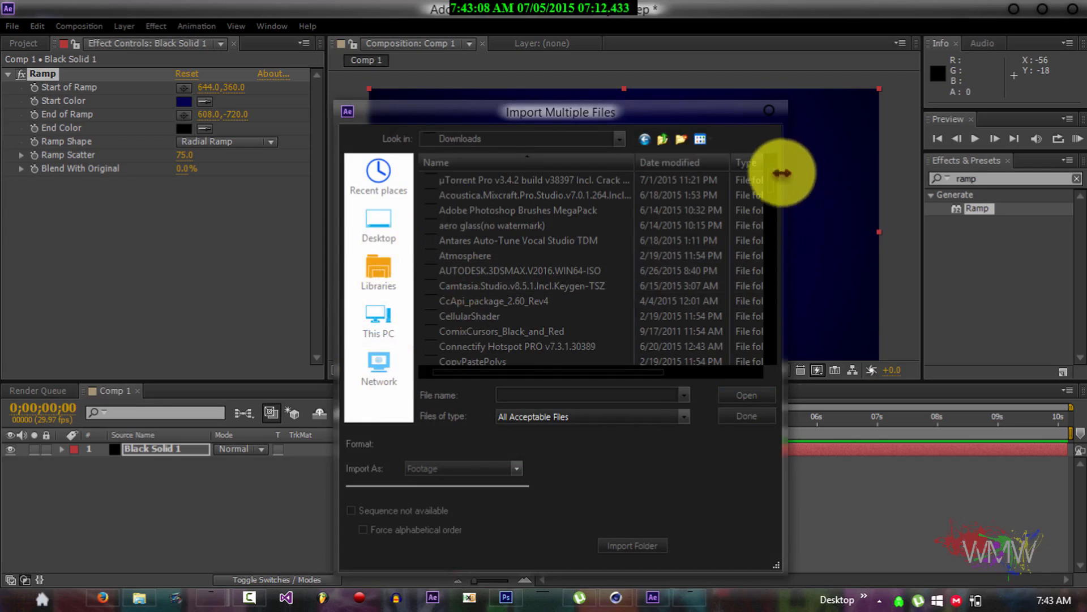
drag(773, 175, 760, 235)
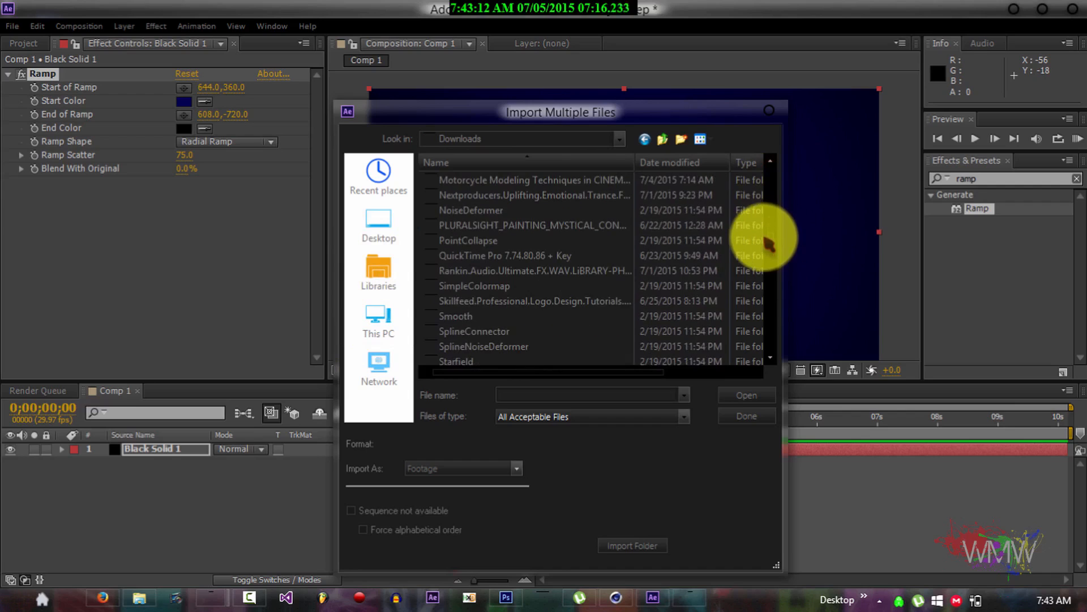
double_click(516, 271)
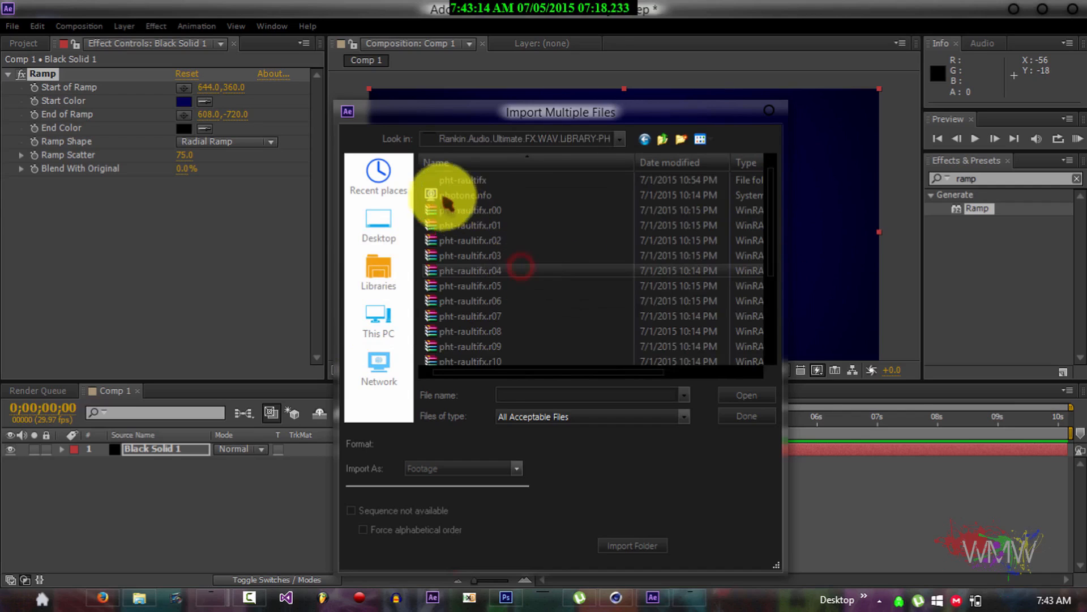
double_click(438, 180)
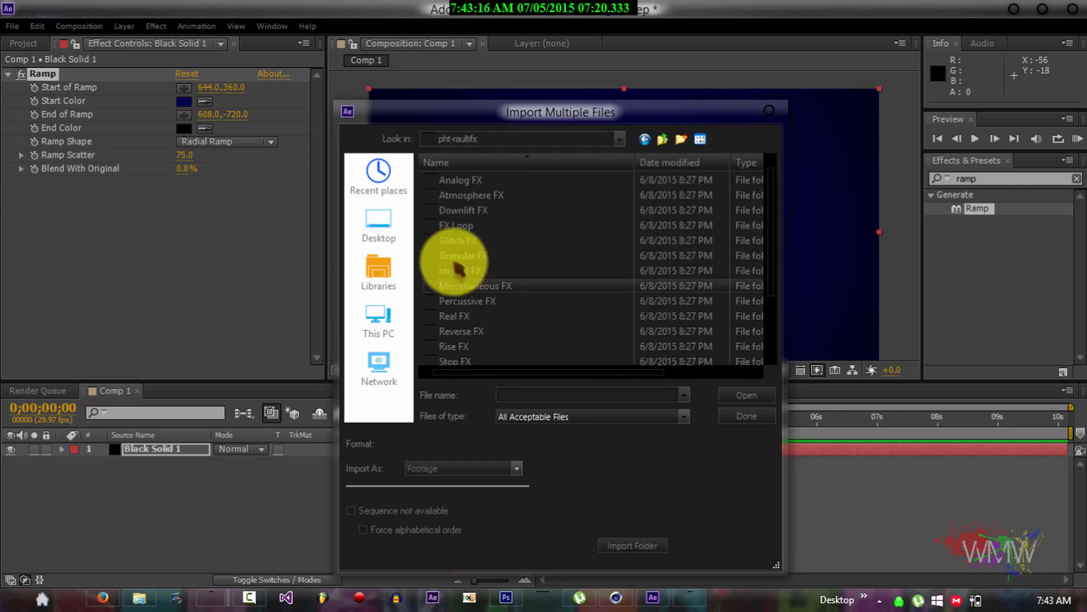
double_click(451, 199)
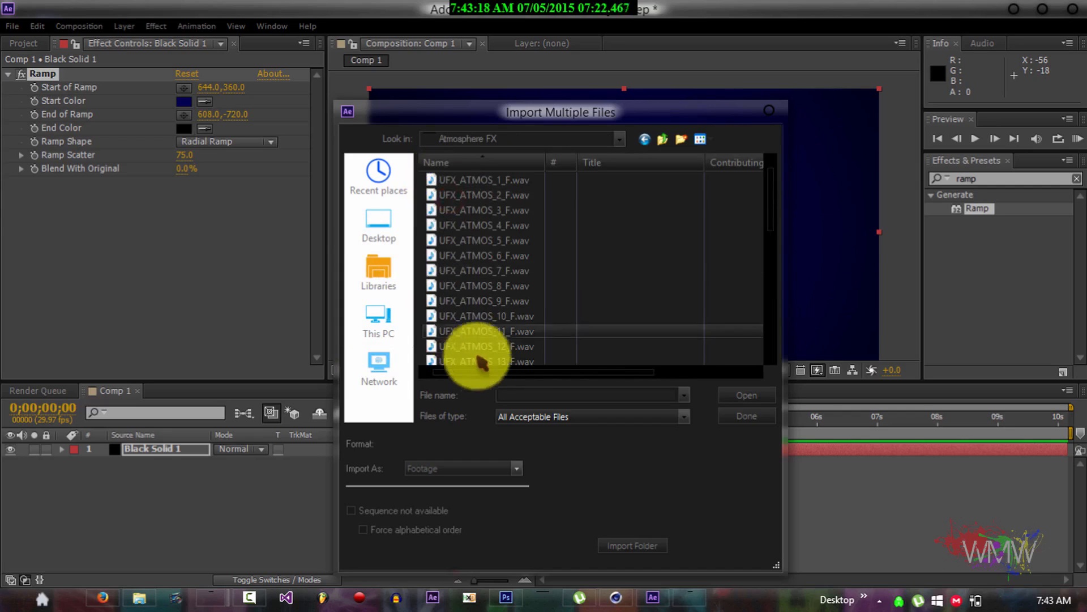
click(725, 399)
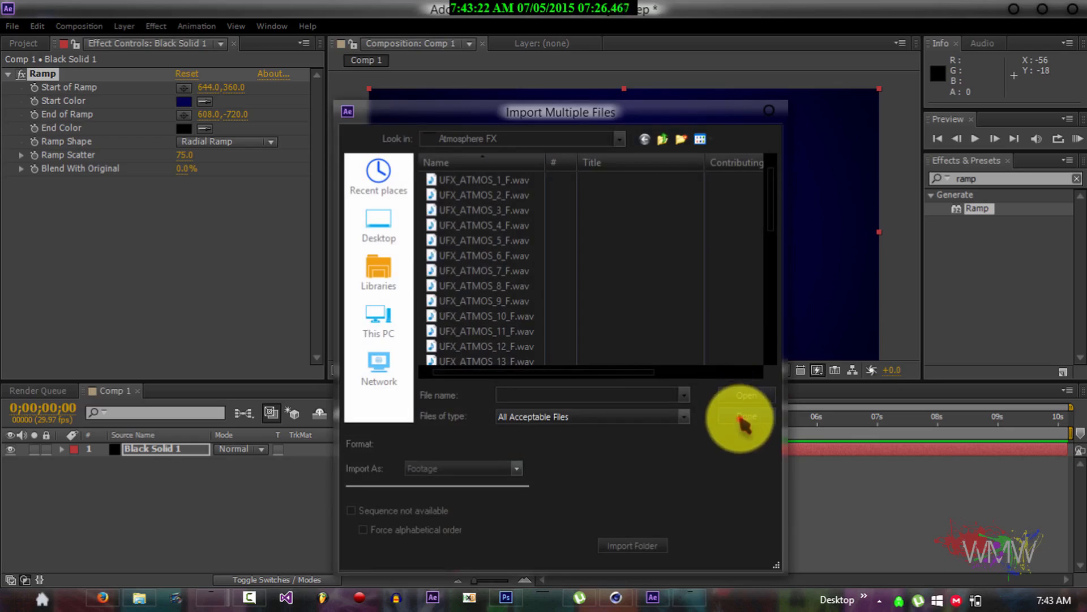
click(743, 418)
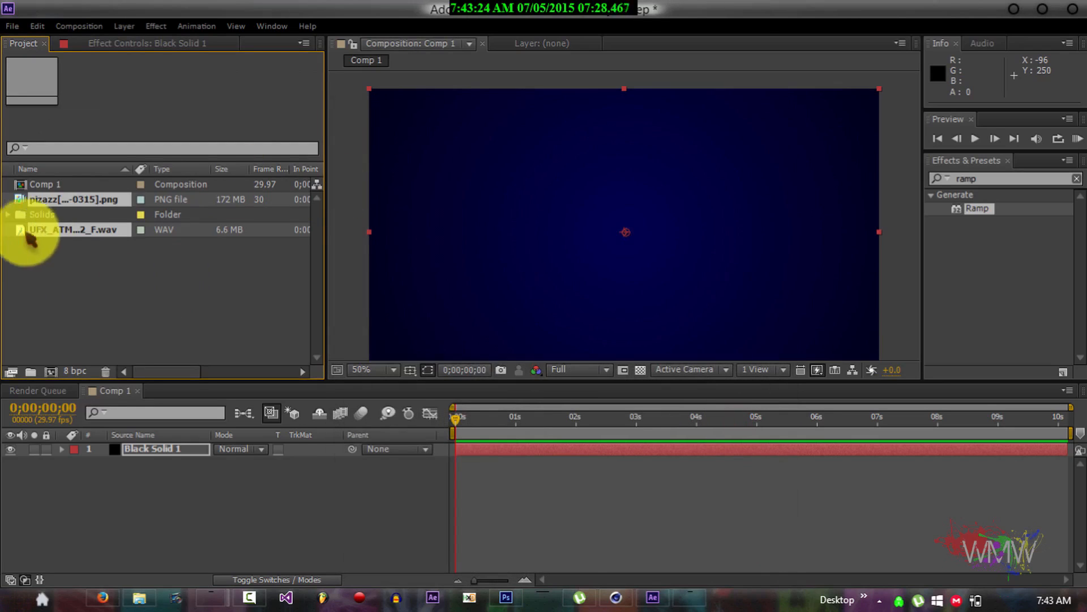
Add the imported pizazz PNG sequence and the UFX_ATMOS sound to Comp 1 below Black Solid 1.
drag(45, 271, 128, 486)
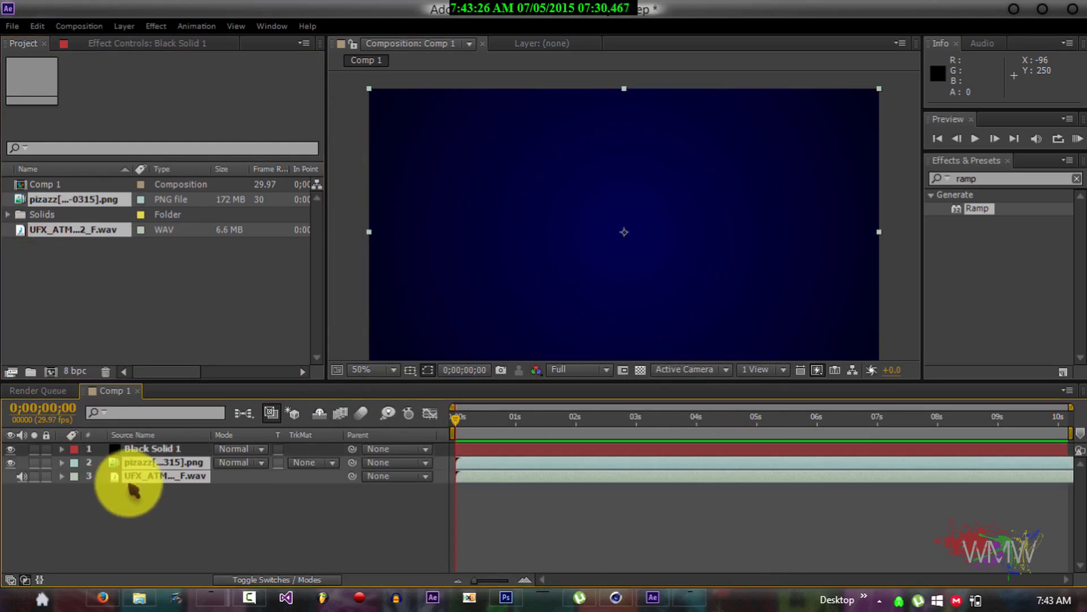
Move Black Solid 1 below the pizazz PNG sequence layer and RAM preview the composition.
drag(146, 448, 145, 473)
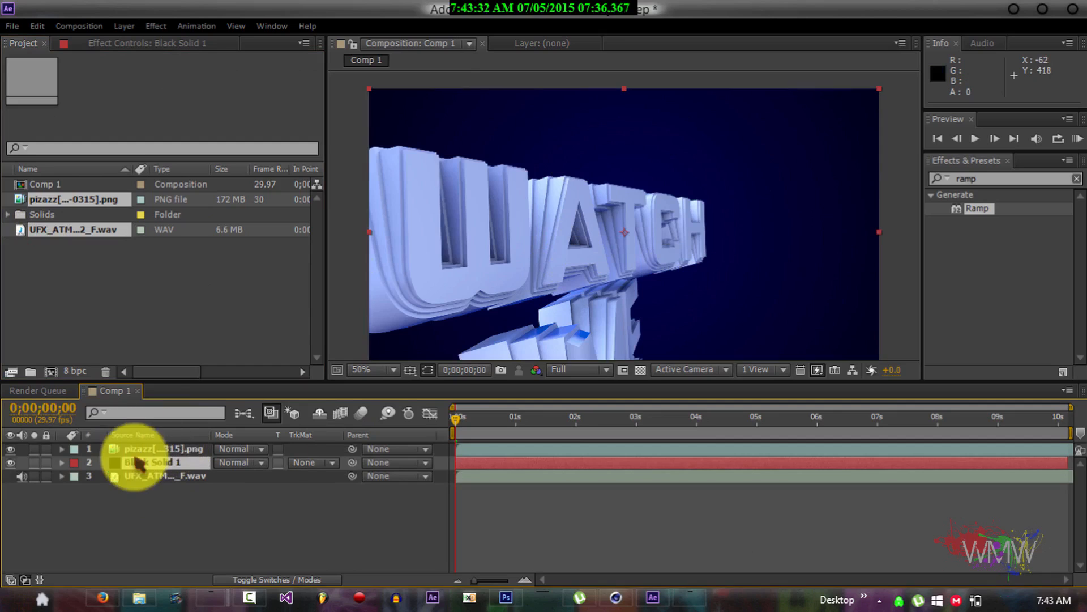
click(143, 476)
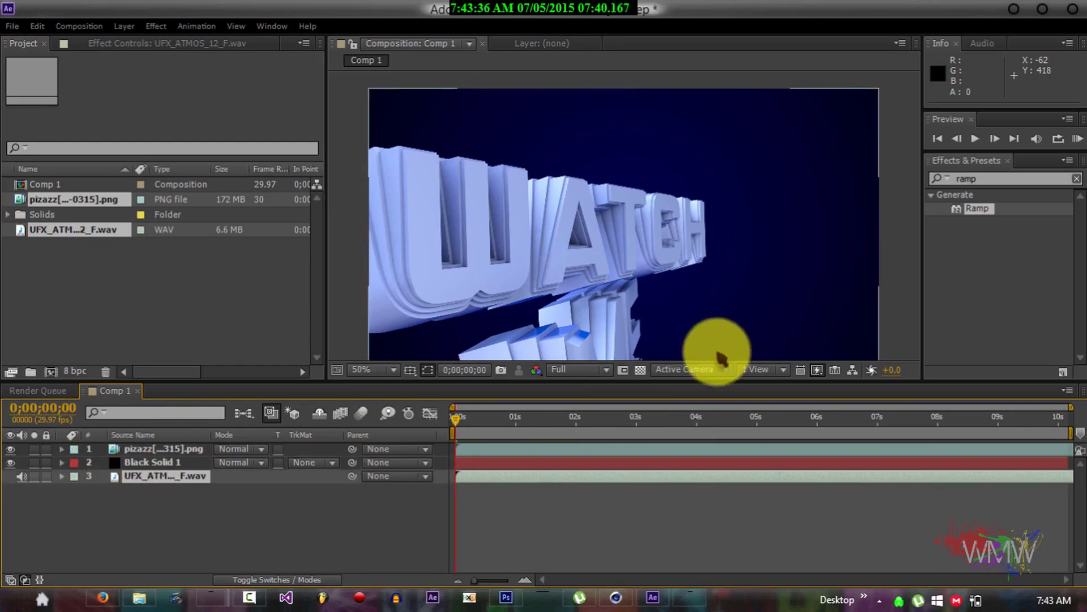
click(1078, 140)
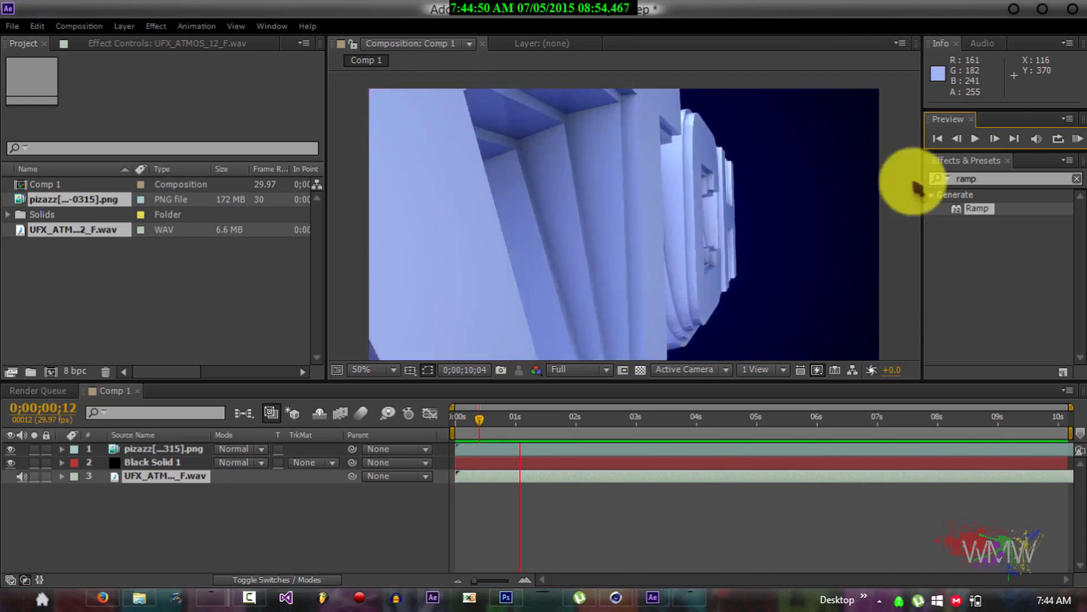
click(1073, 139)
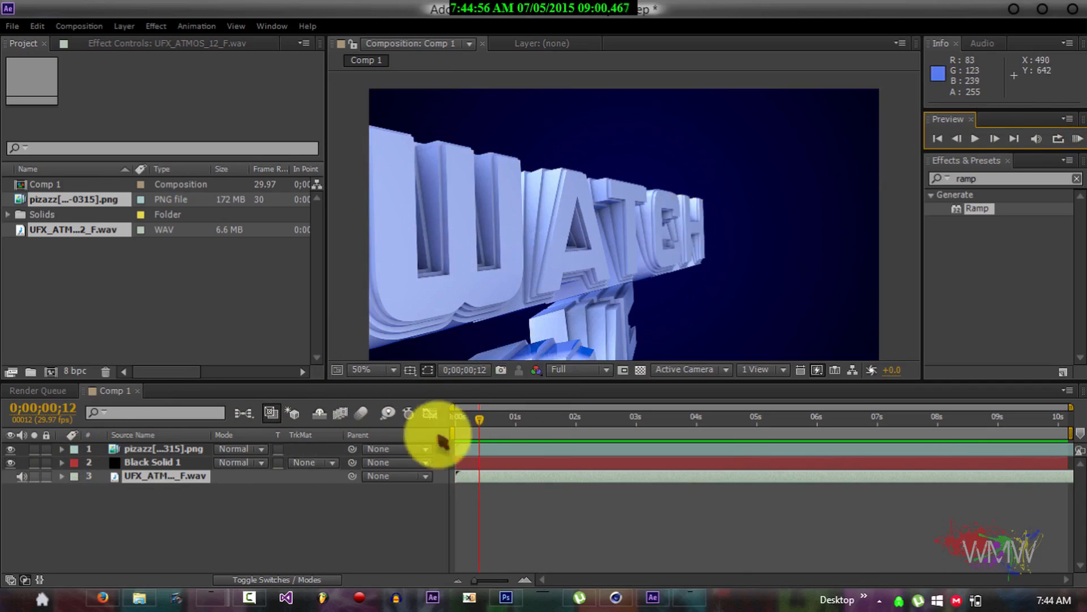
Reveal the UFX_ATMOS layer's audio waveform and keyframe its Audio Levels at +4 dB at 0;00;09;00.
click(62, 477)
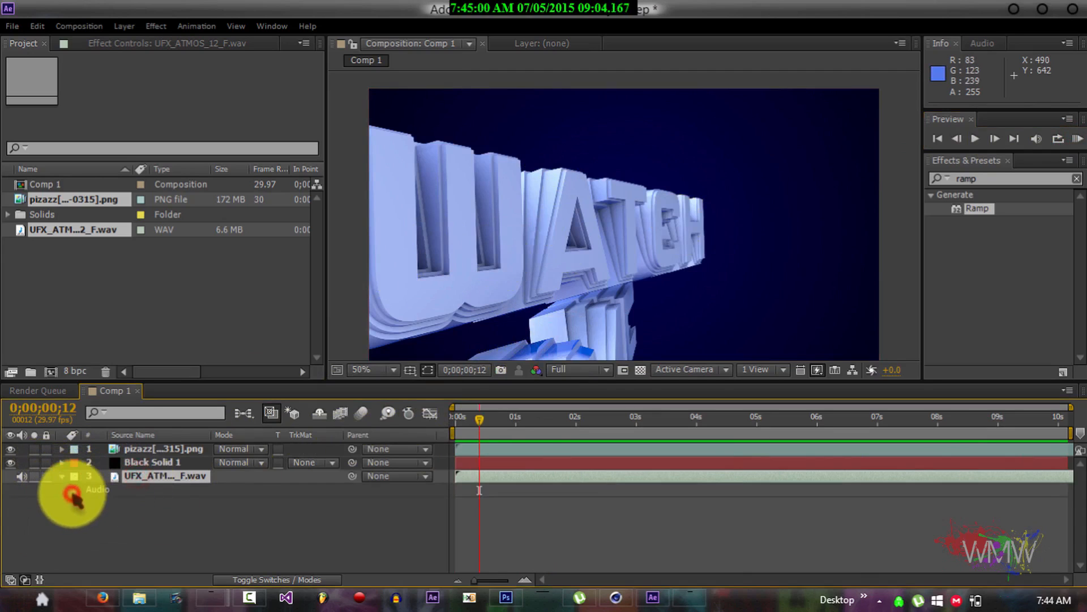
click(74, 491)
click(89, 516)
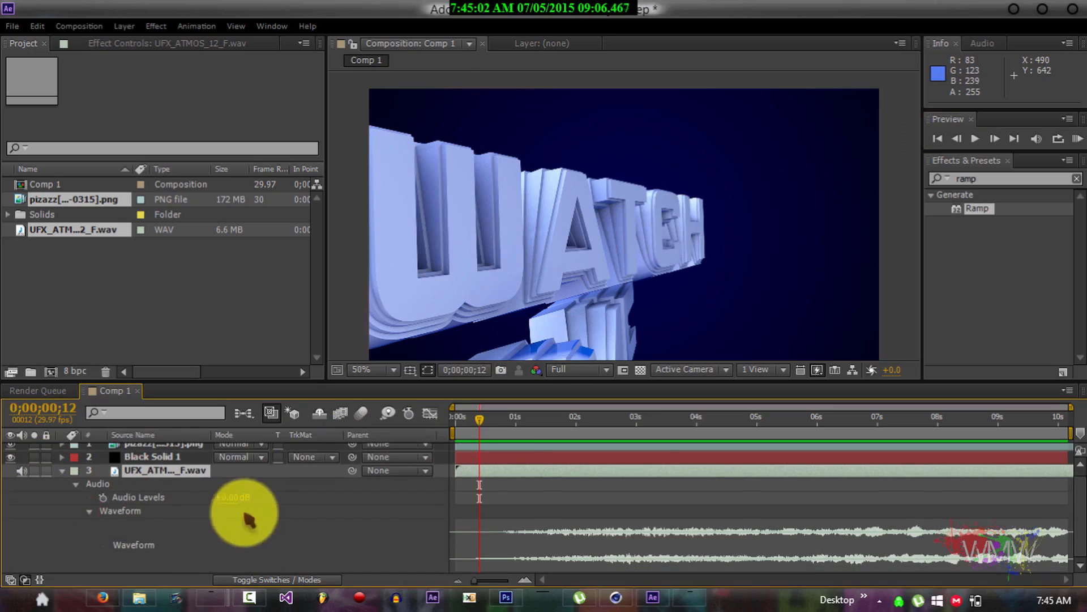
drag(482, 422, 1005, 433)
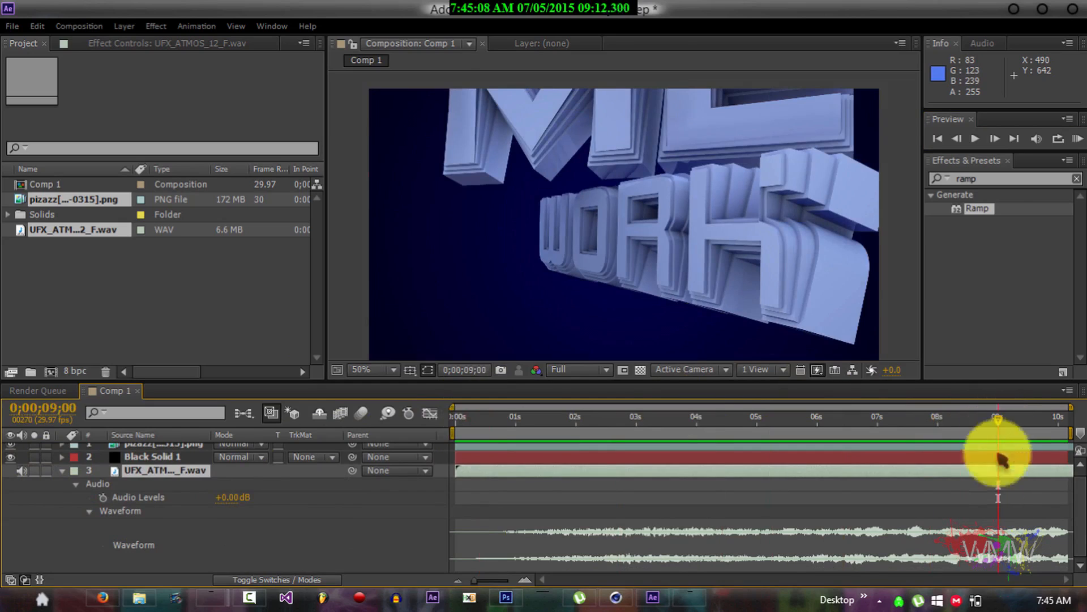
click(103, 498)
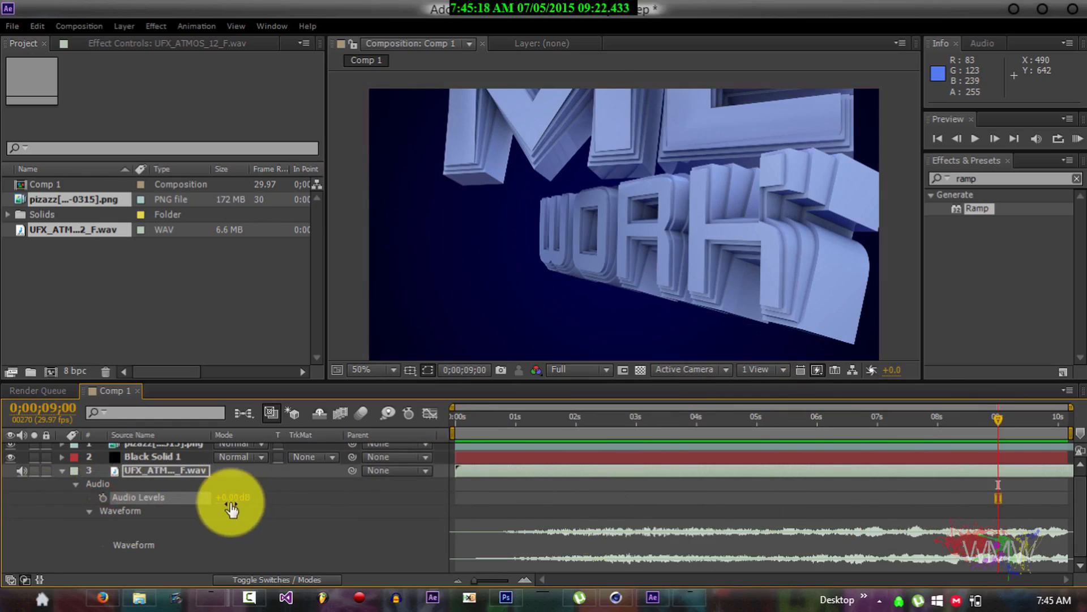
drag(232, 499, 233, 499)
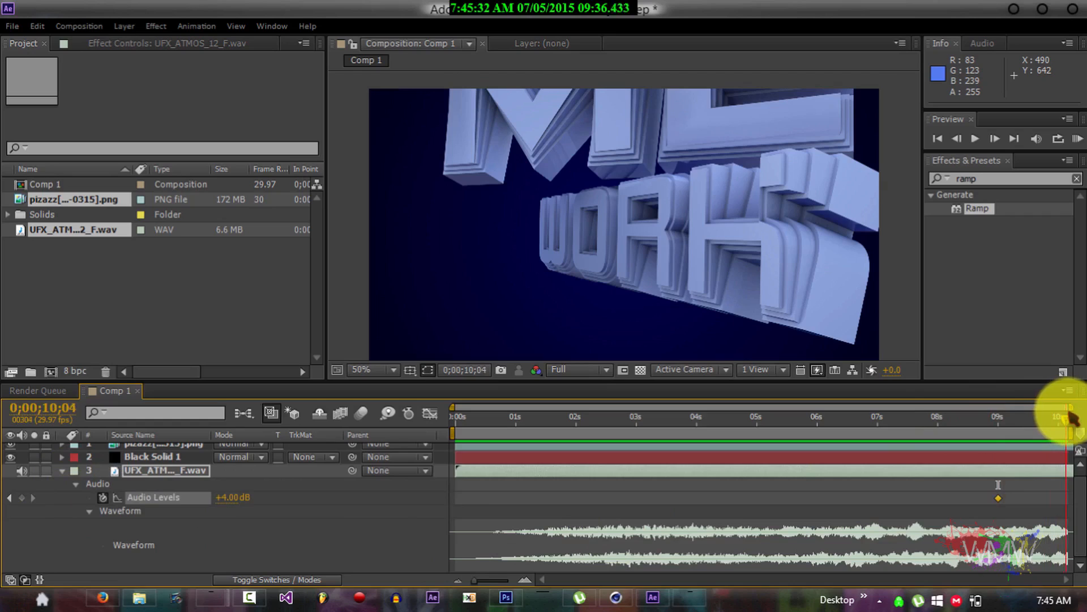
Set the UFX_ATMOS layer's Audio Levels to -12 dB at 0;00;10;04 to fade the sound out.
click(344, 497)
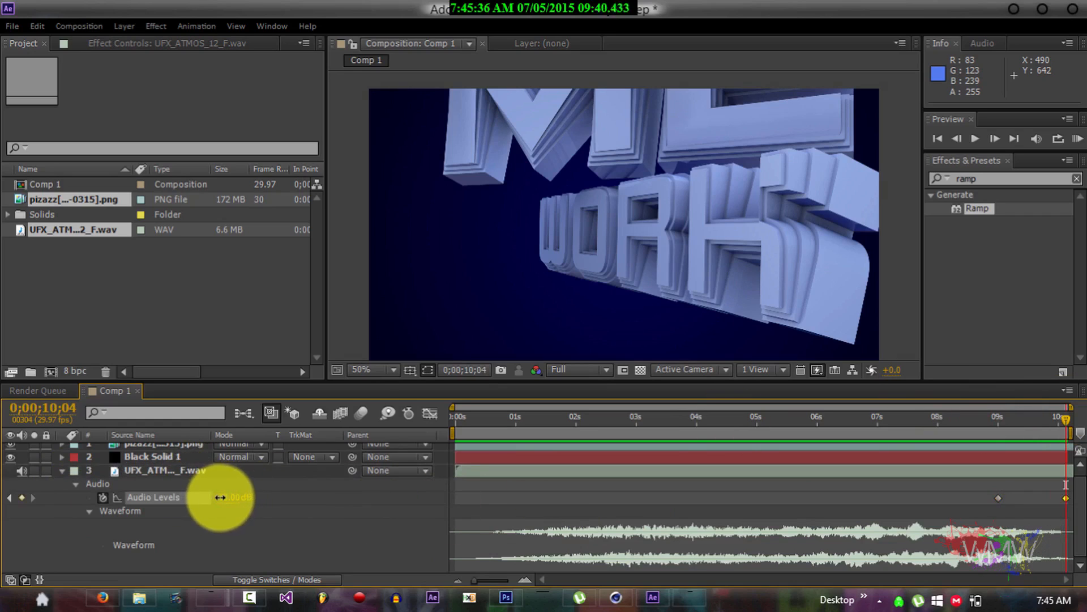
click(220, 497)
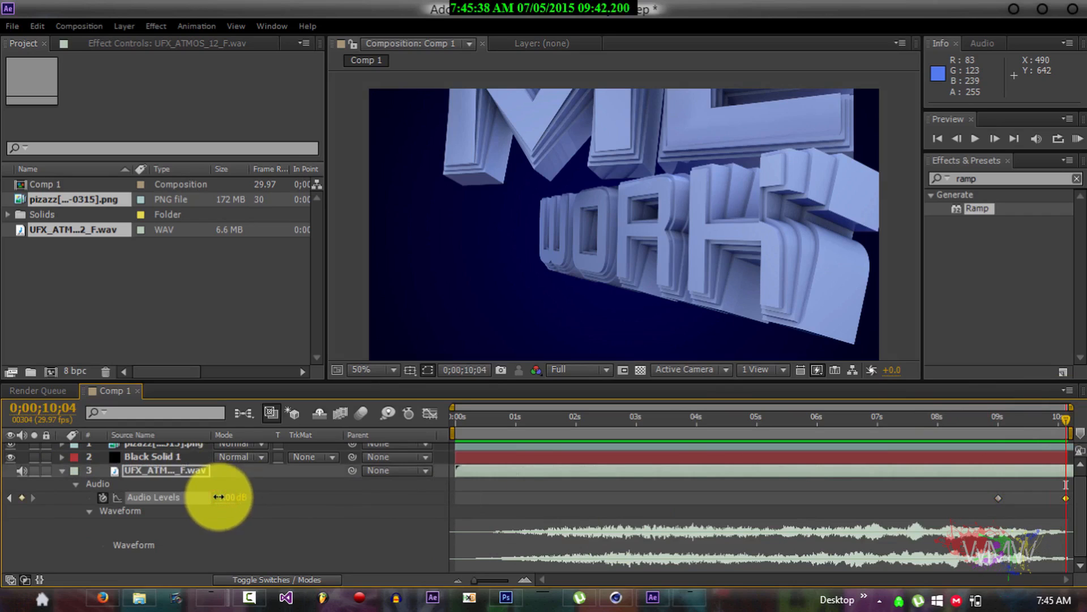
click(219, 498)
text(-9)
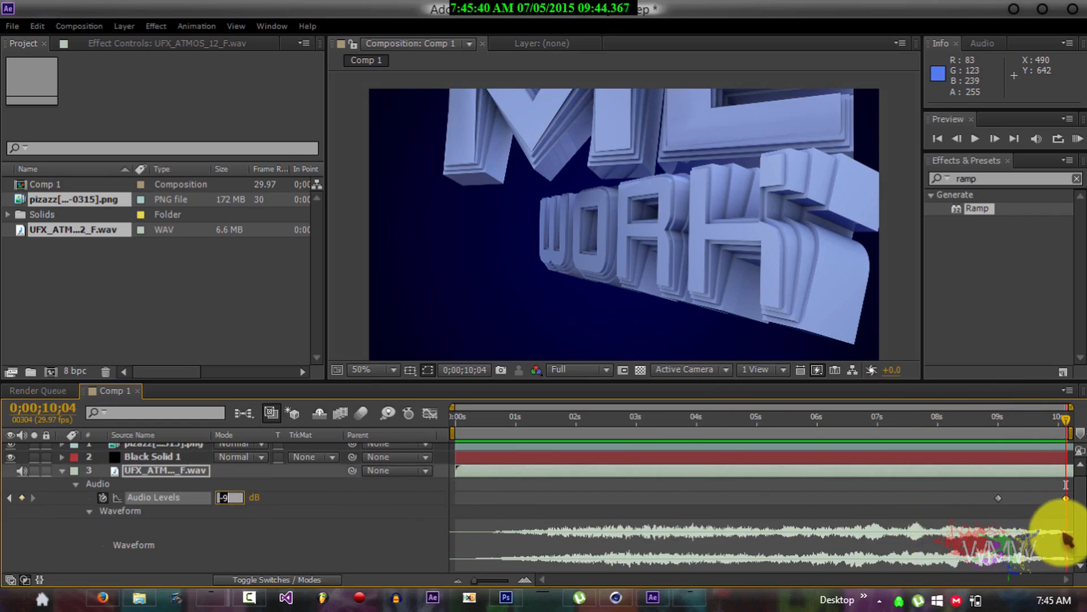
click(273, 535)
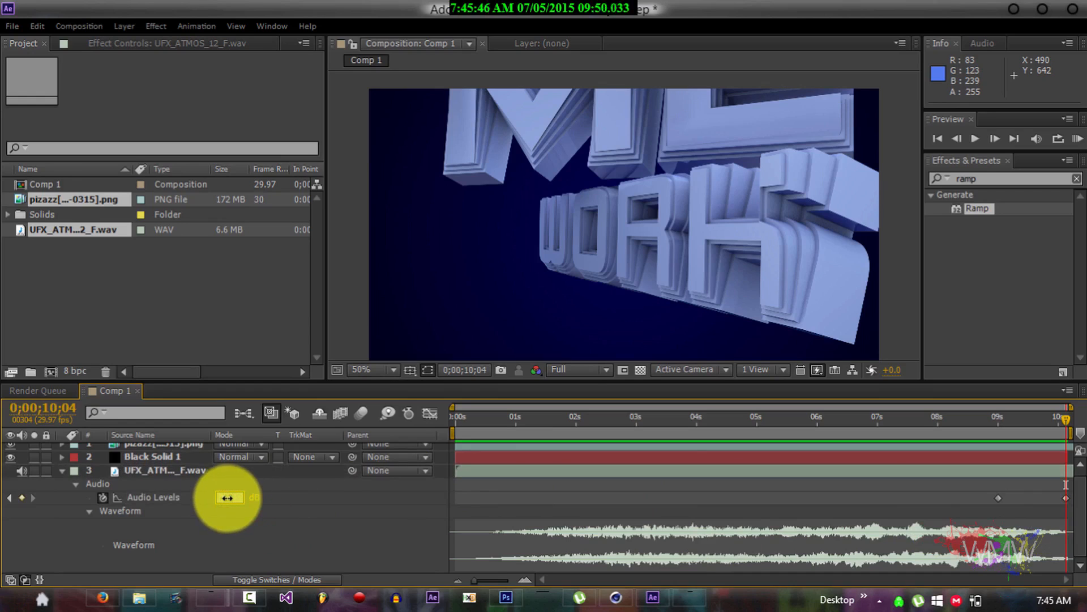
text(-12)
click(238, 530)
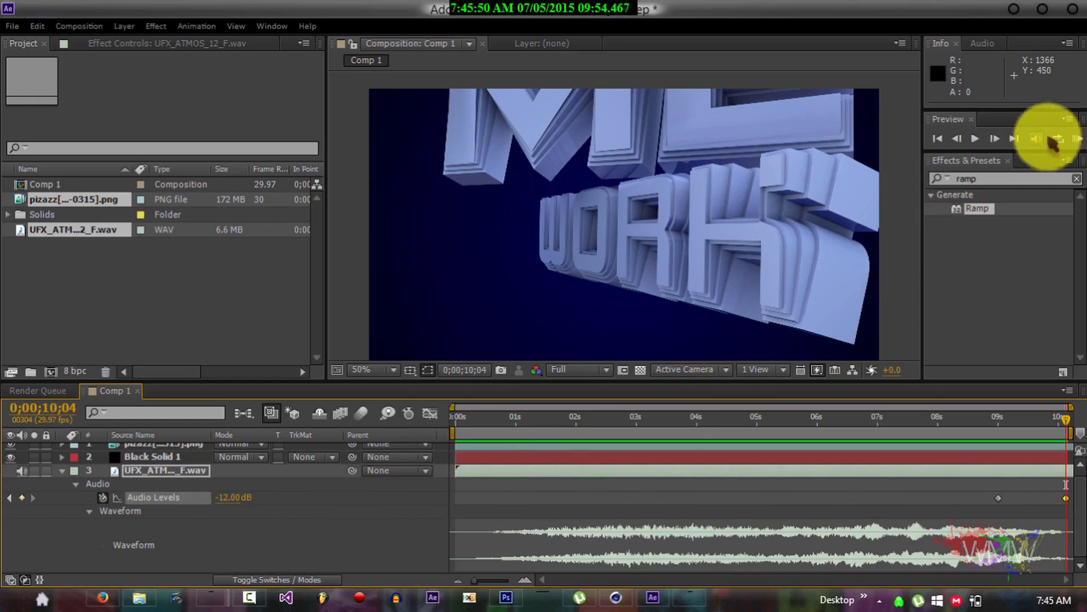
RAM preview the composition with its audio fade and collapse the UFX_ATMOS layer's properties.
click(1077, 140)
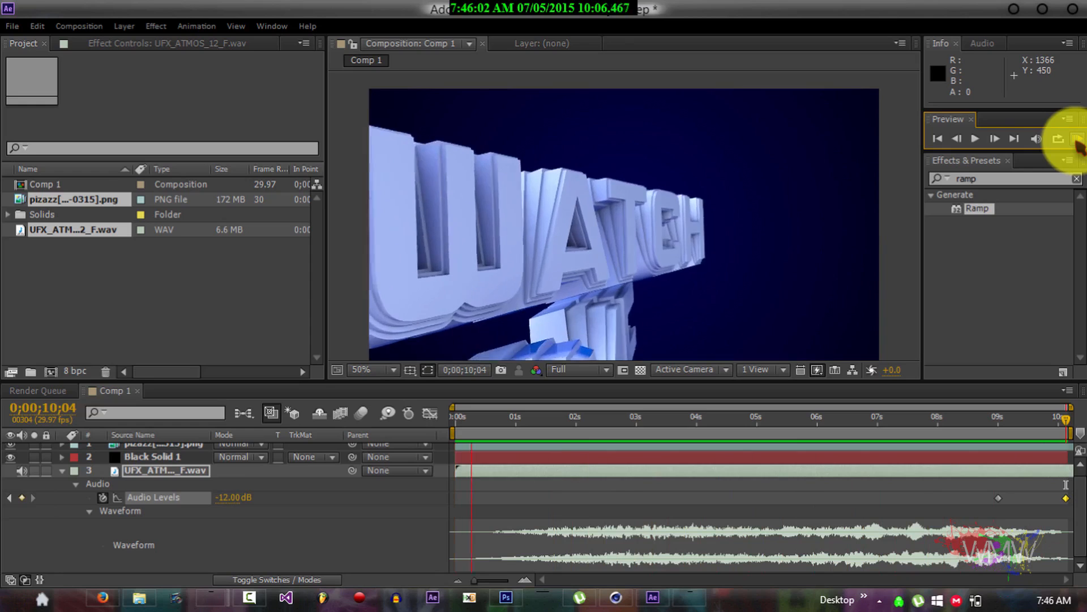
click(1076, 139)
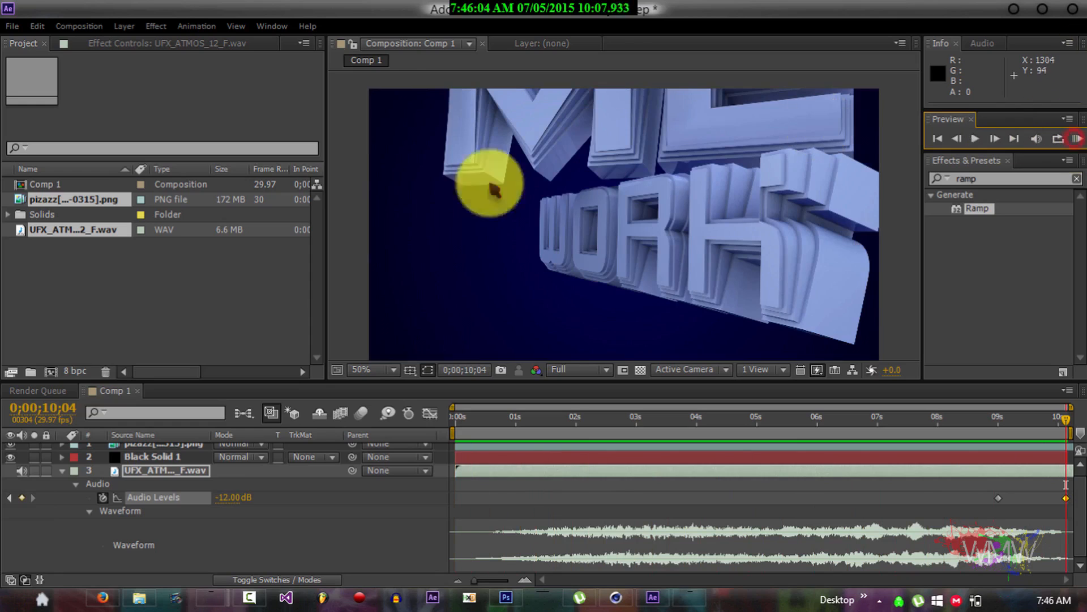
click(76, 485)
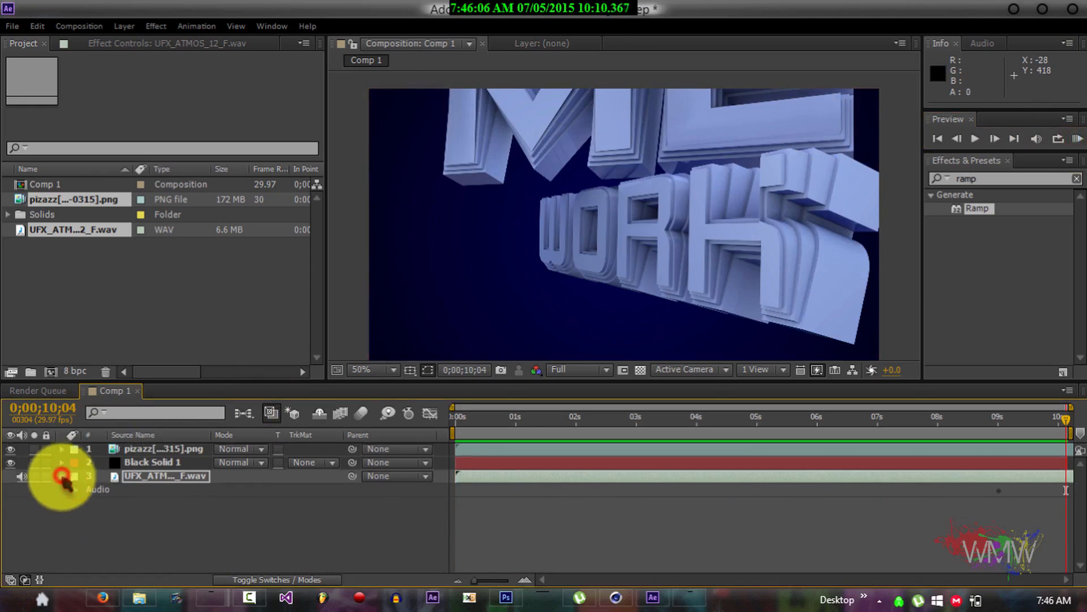
click(62, 475)
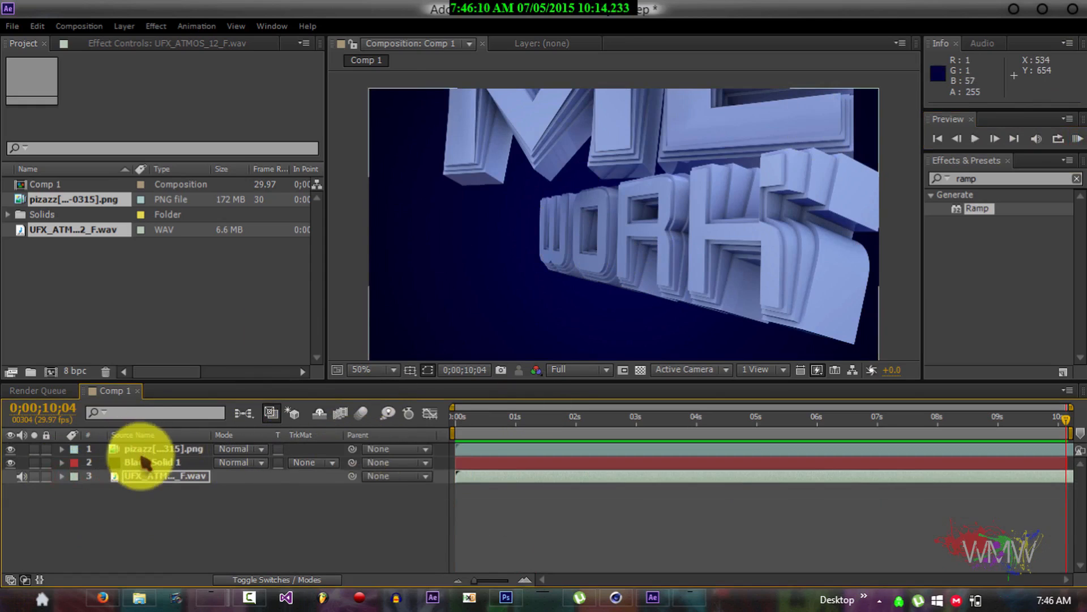
Pre-compose all three layers of Comp 1 as Pre-comp 1, check its contents and return to Comp 1.
drag(118, 518, 173, 431)
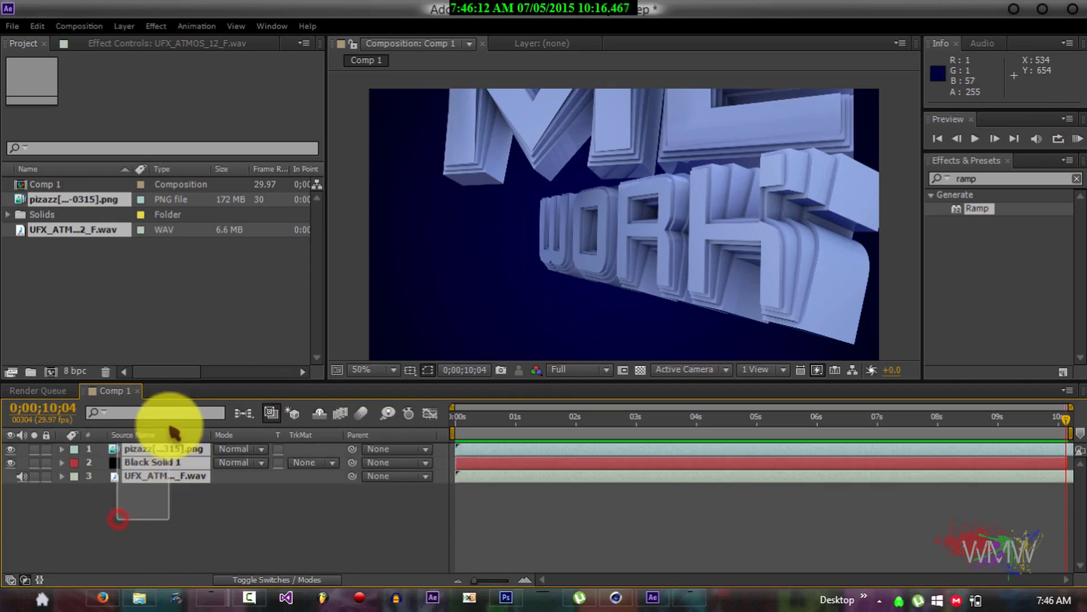
right_click(167, 447)
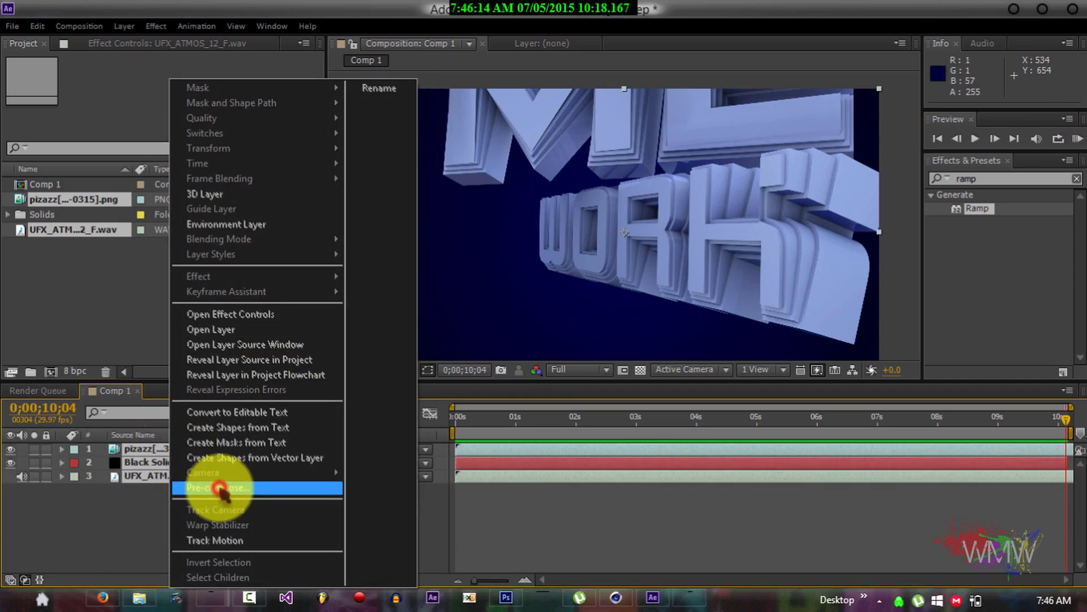
click(194, 493)
click(584, 360)
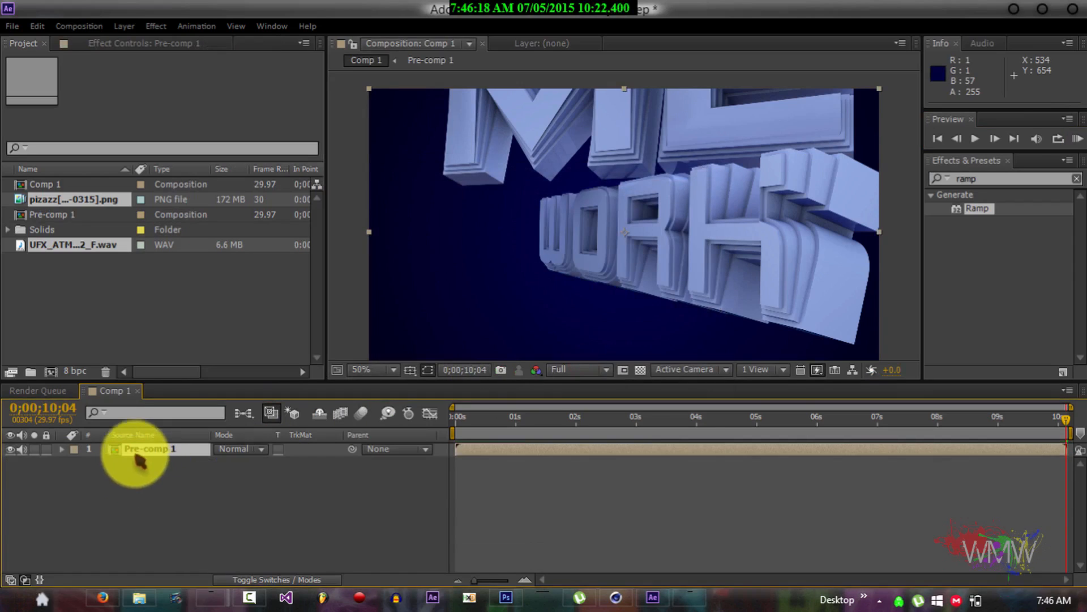
double_click(129, 449)
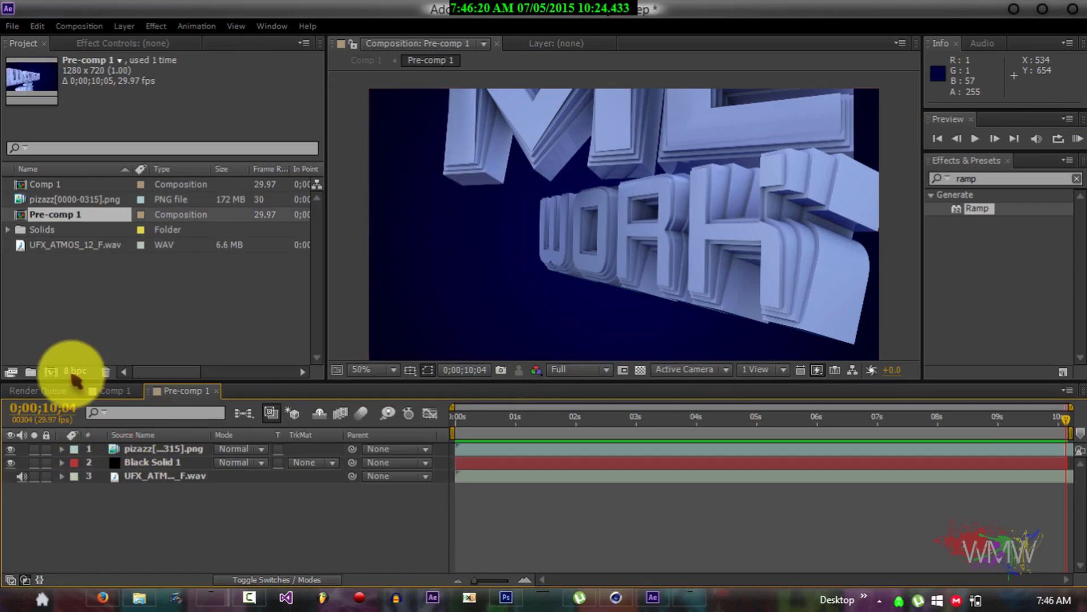
click(112, 392)
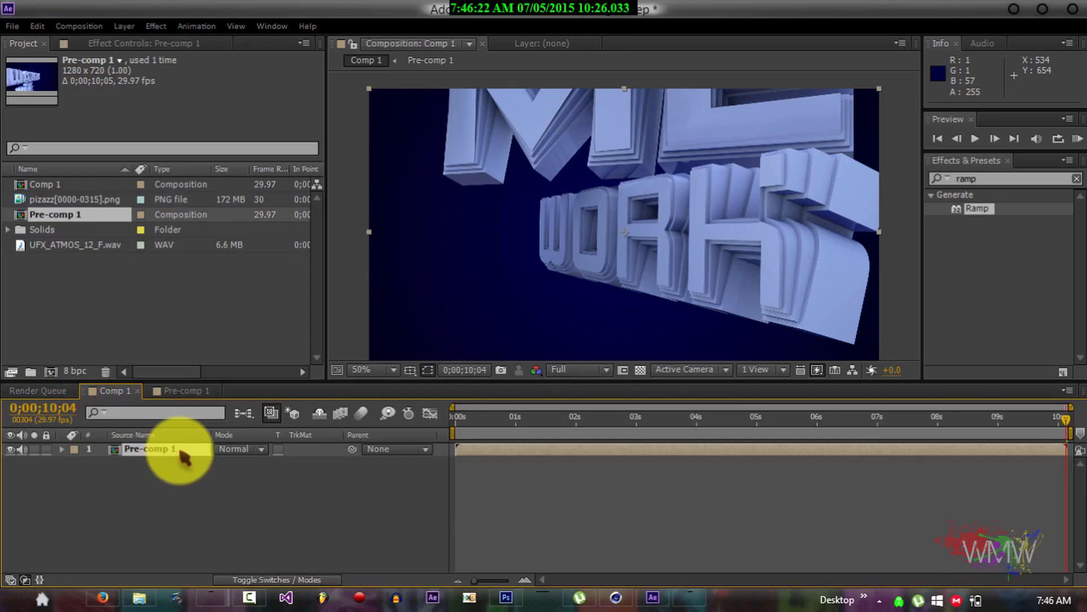
Fade out Pre-comp 1 with Opacity keyframes of 100% at 0;00;09;00 and 0% at 0;00;10;04, and preview it.
click(75, 463)
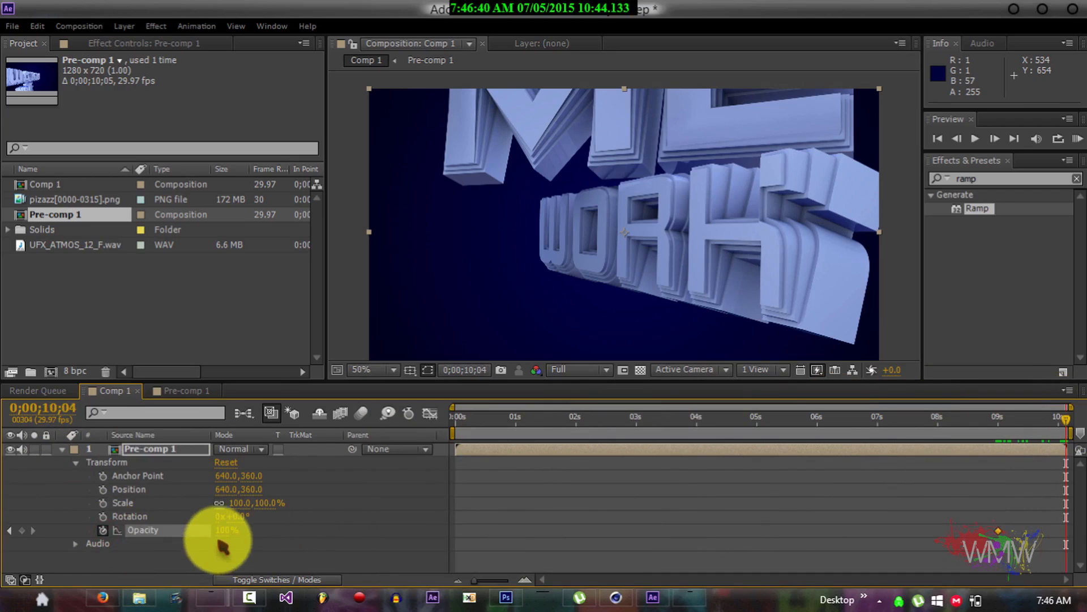
drag(225, 535, 90, 529)
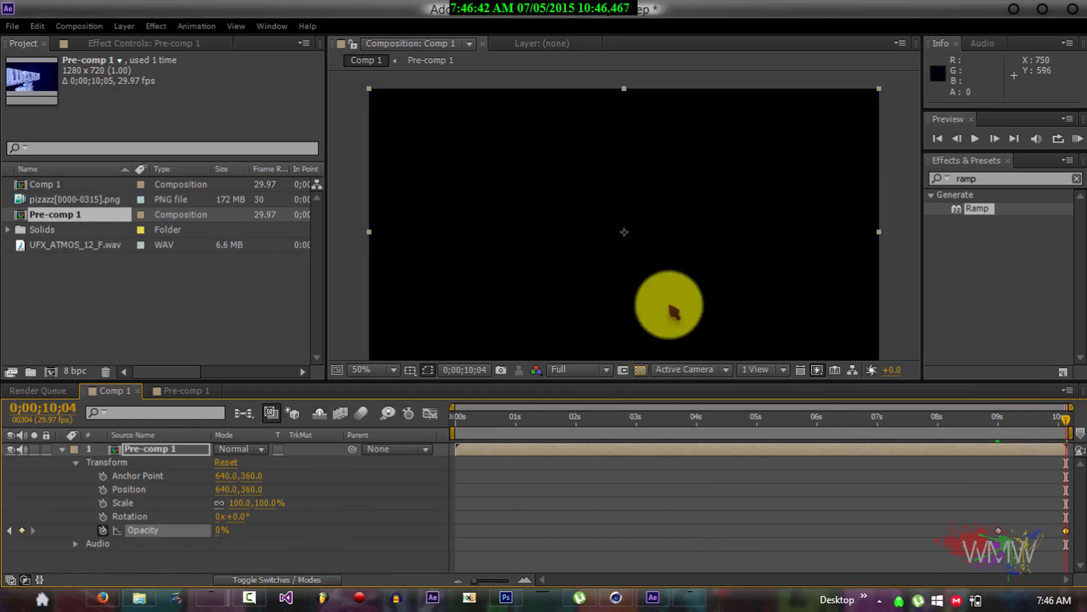
click(1077, 139)
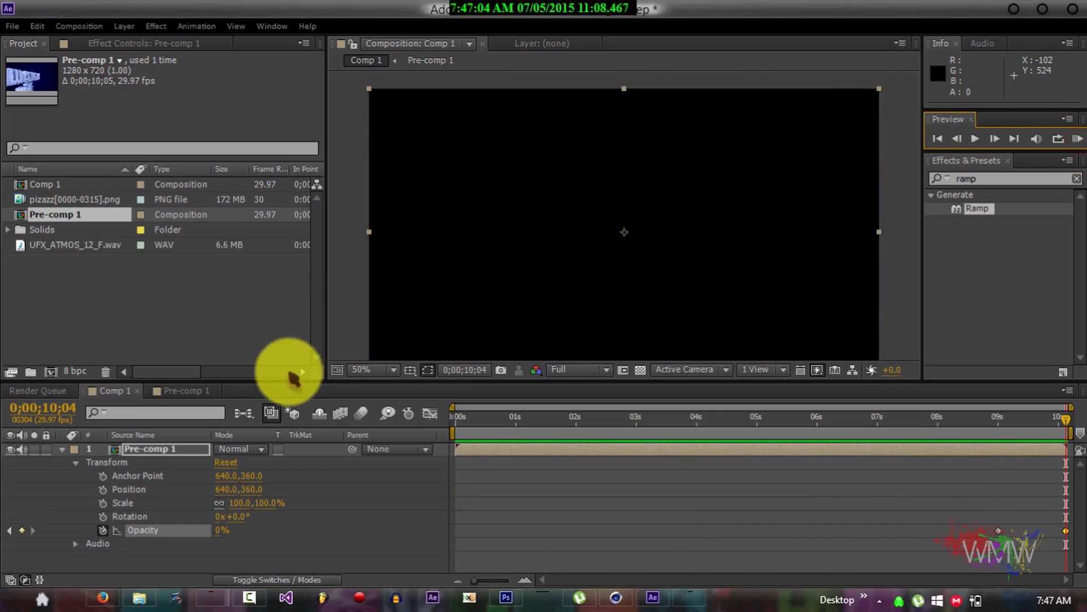
click(61, 450)
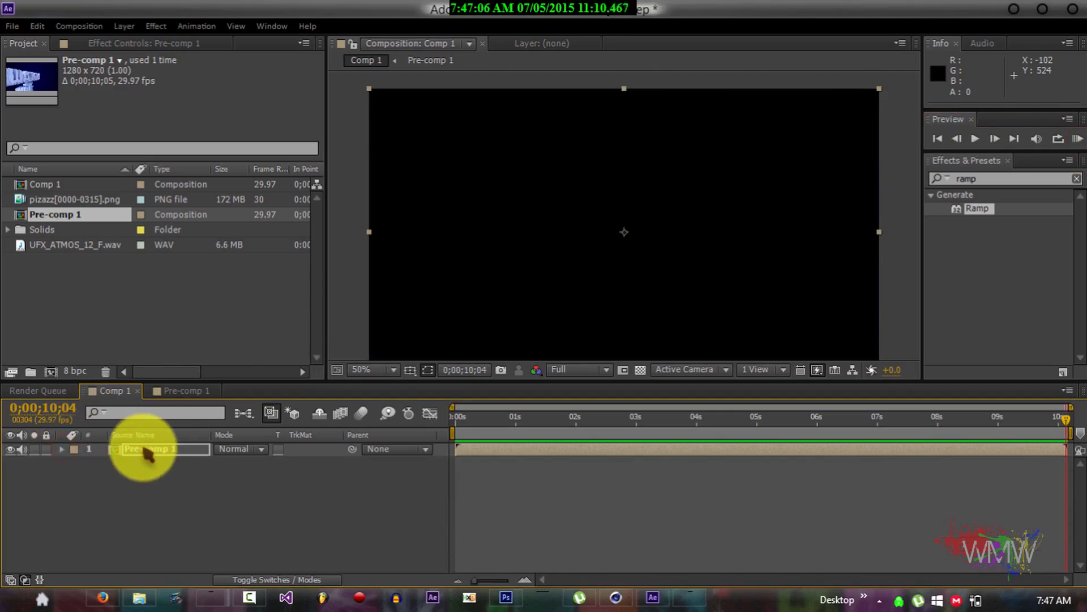
click(181, 390)
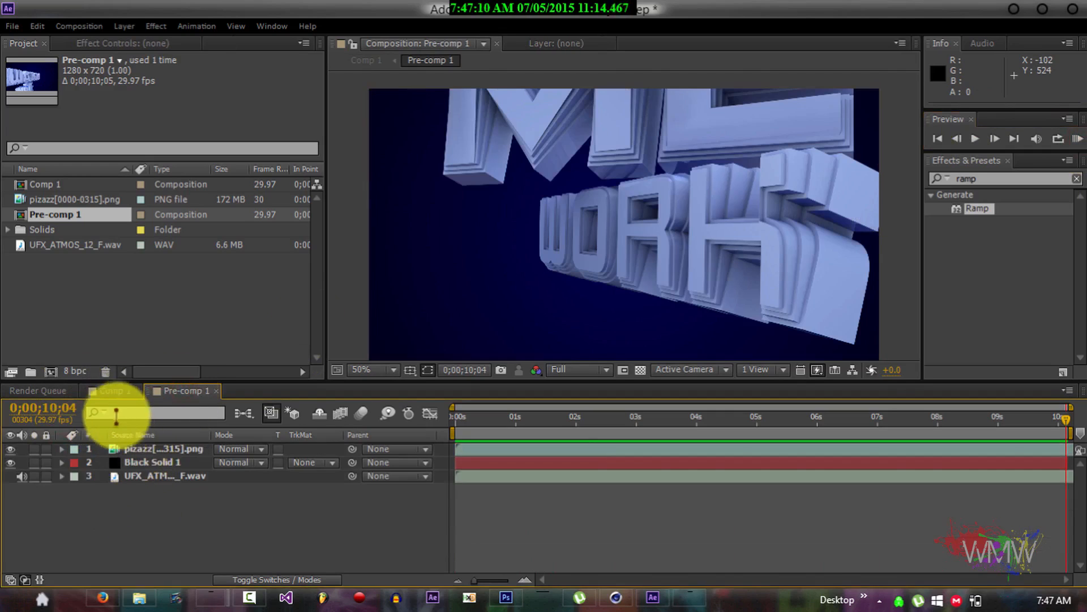
click(113, 391)
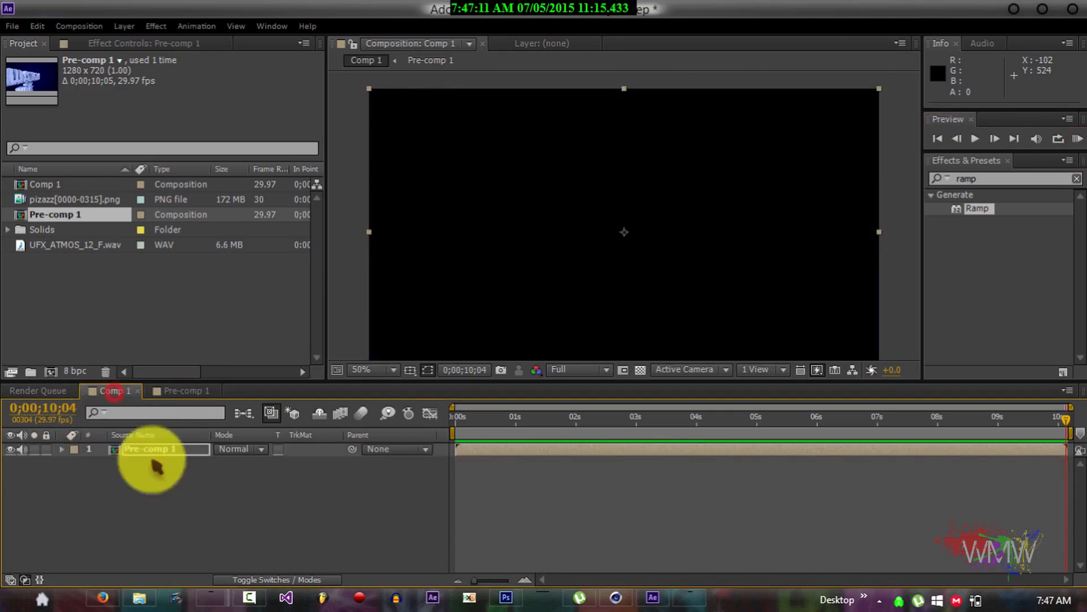
click(131, 496)
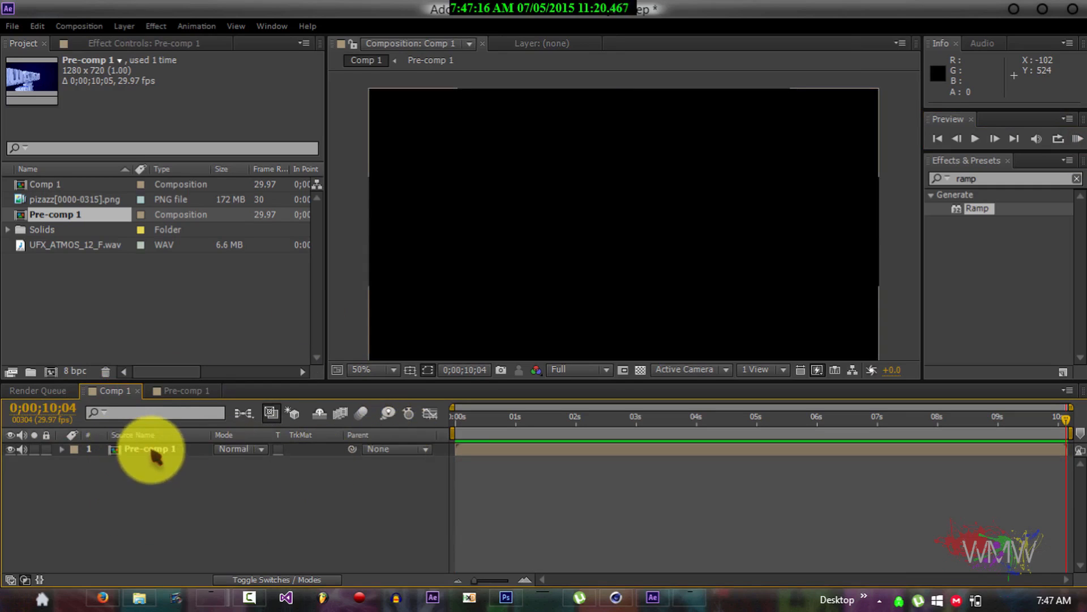
click(169, 450)
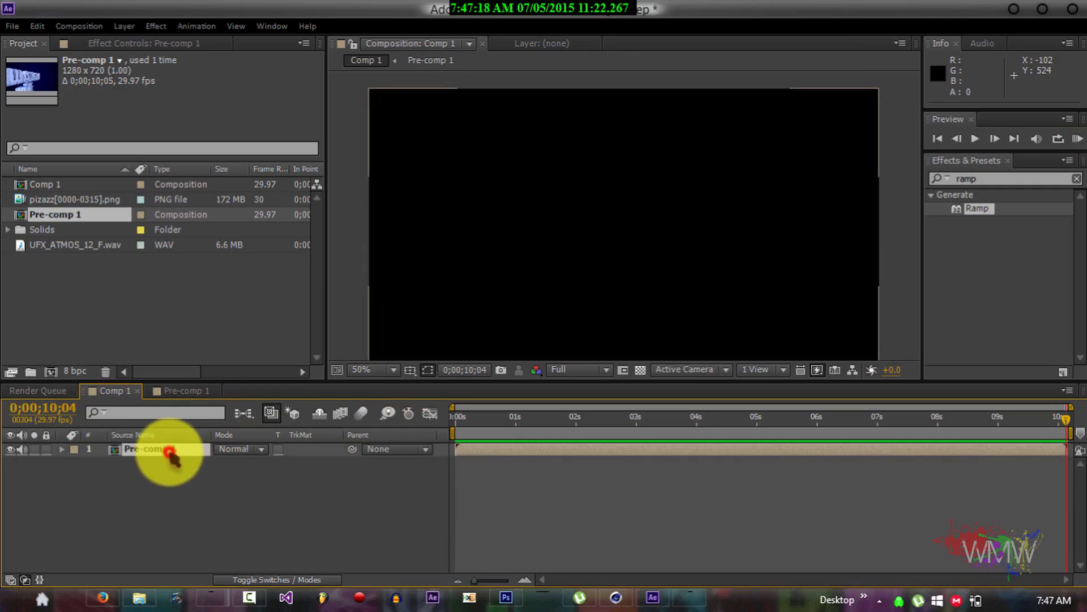
click(180, 496)
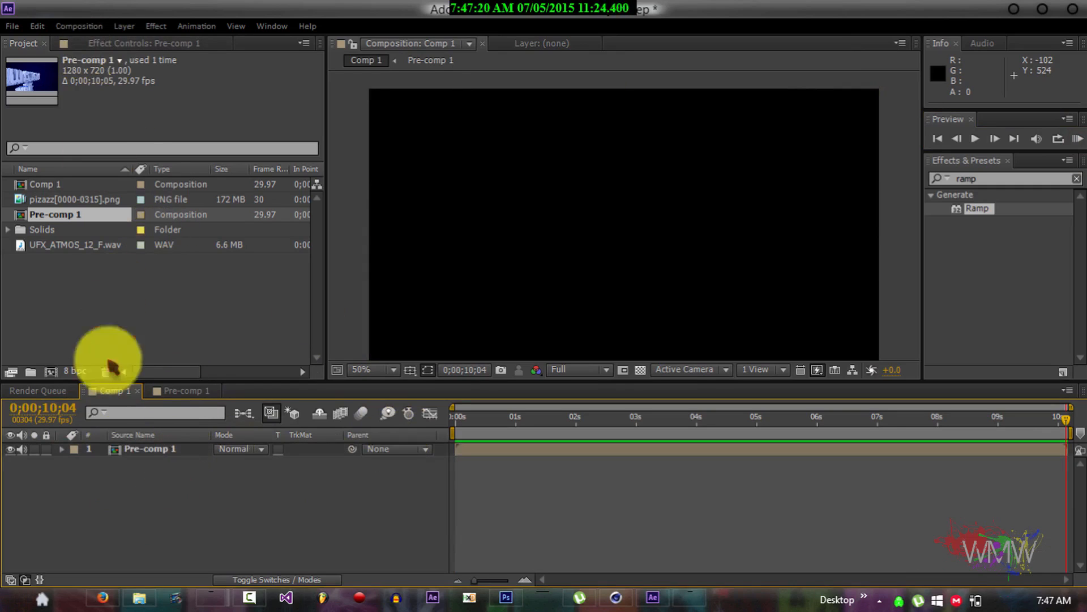
Add Comp 1 to the render queue and show the queue.
click(152, 453)
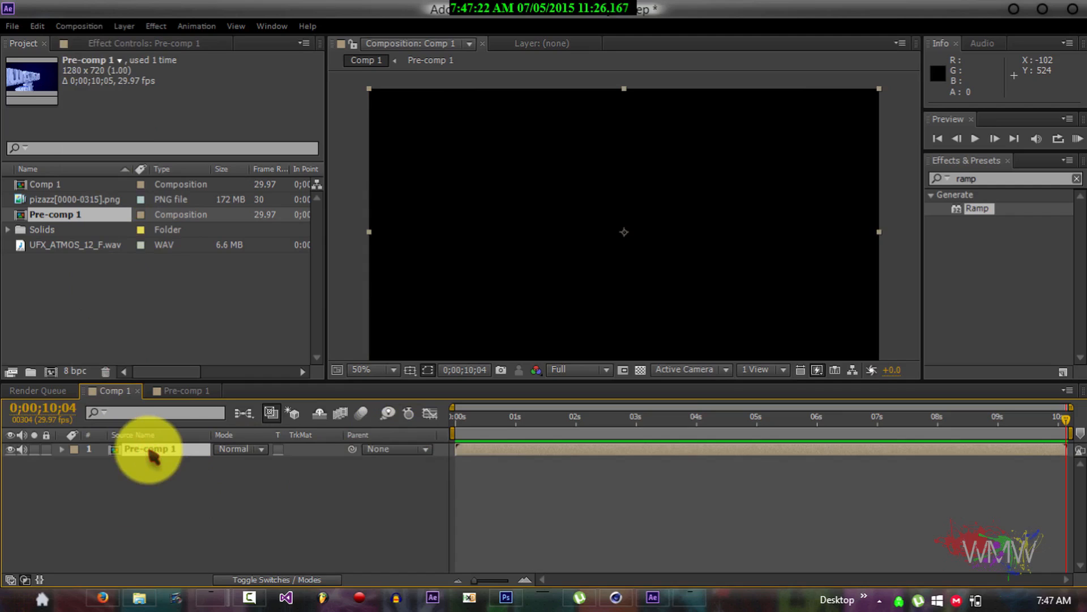
key(ctrl+m)
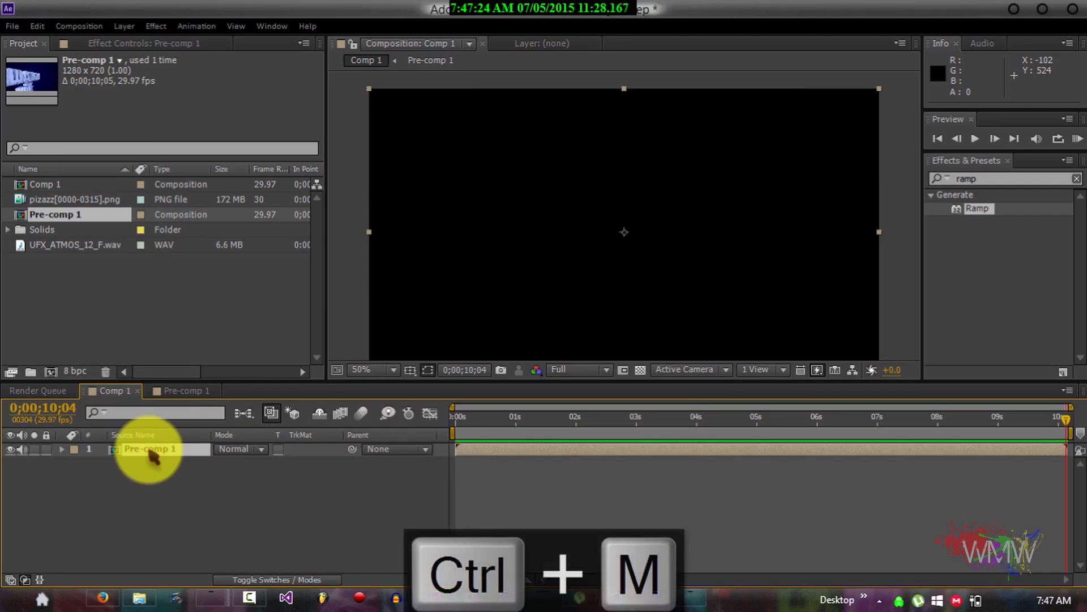
click(105, 513)
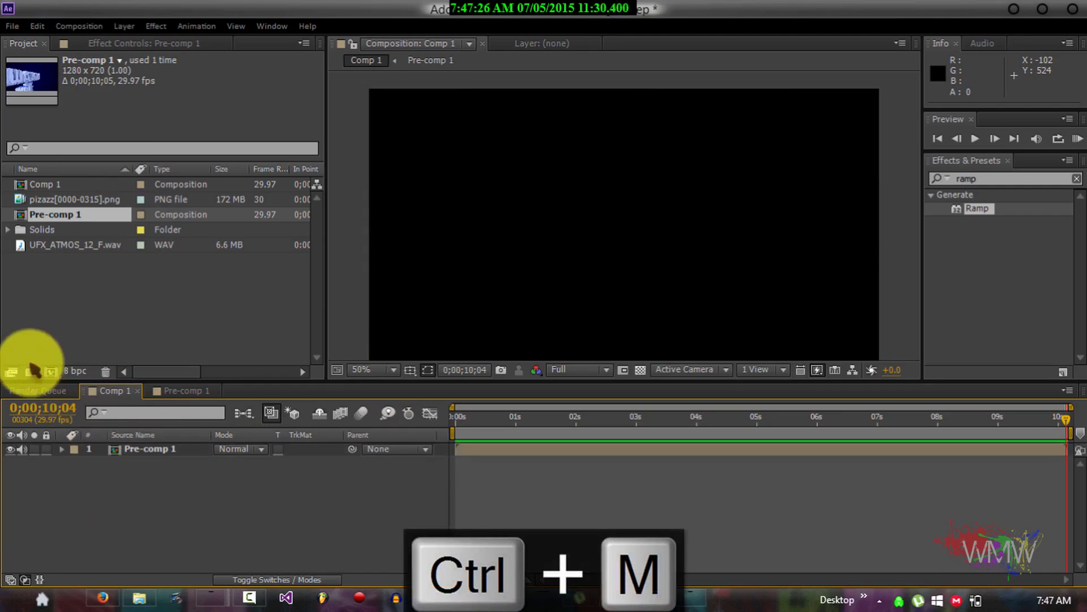
click(43, 394)
click(108, 390)
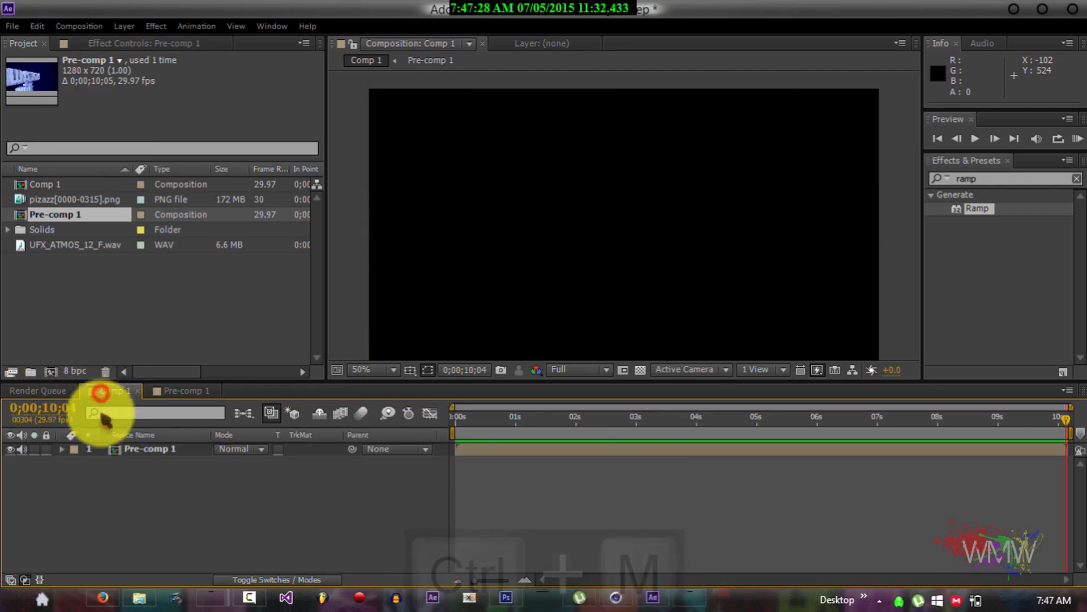
click(133, 492)
click(142, 453)
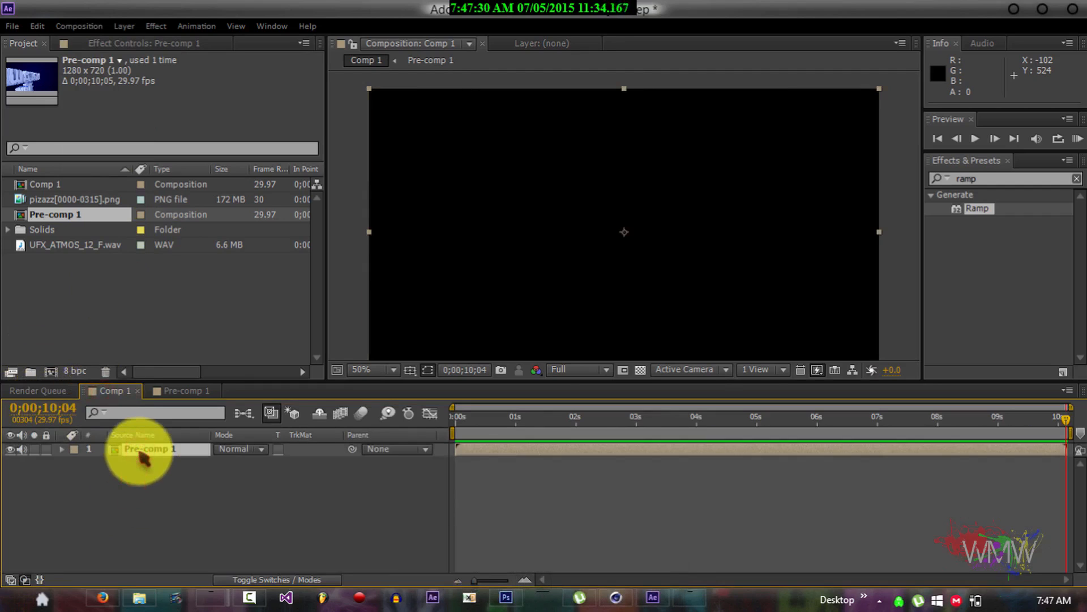
key(ctrl+m)
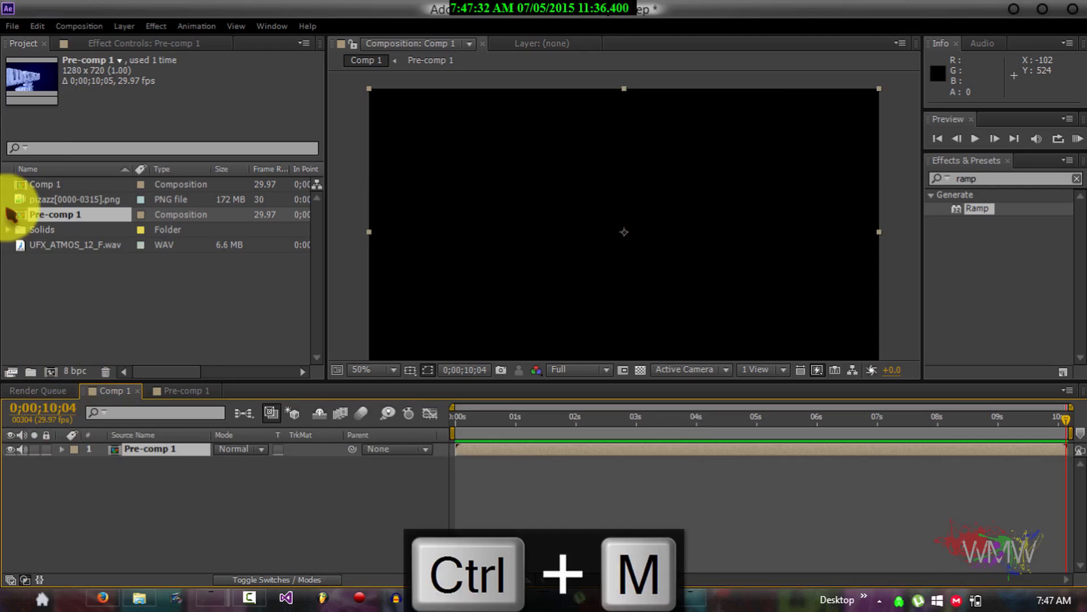
click(60, 27)
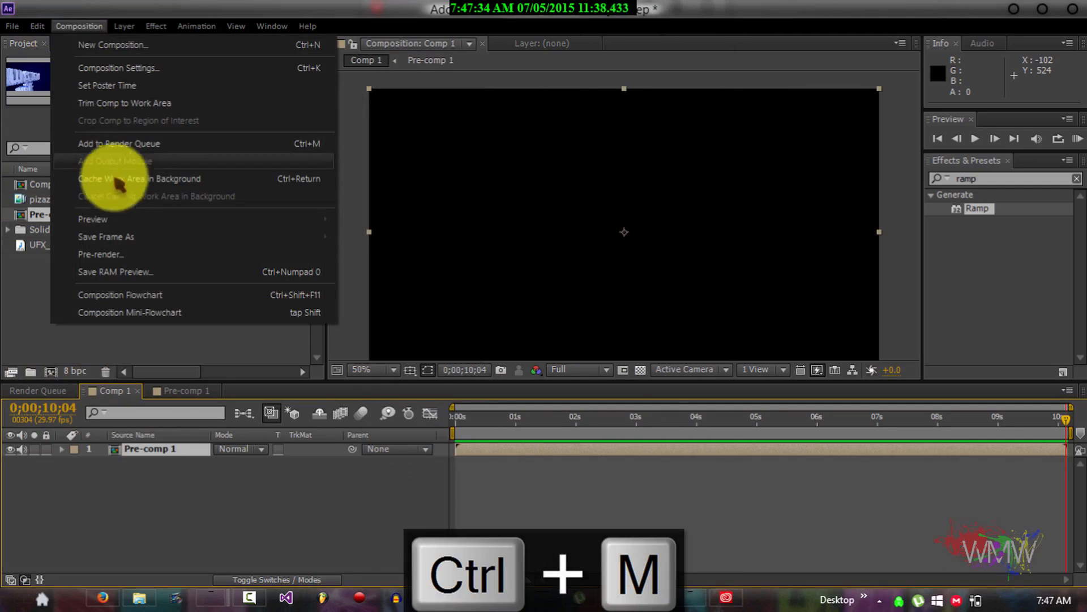
click(121, 145)
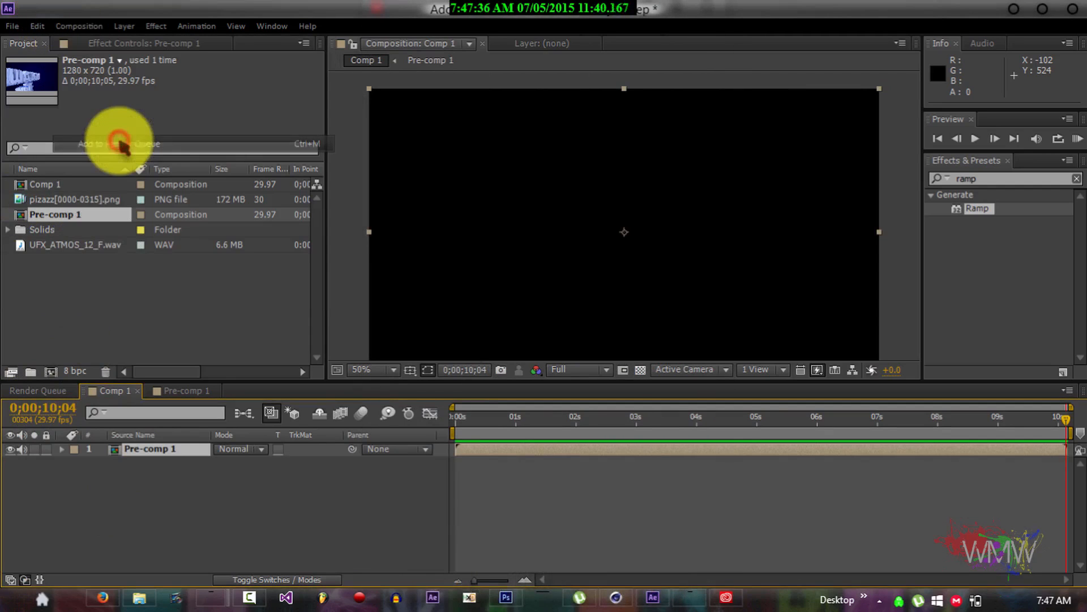
click(56, 390)
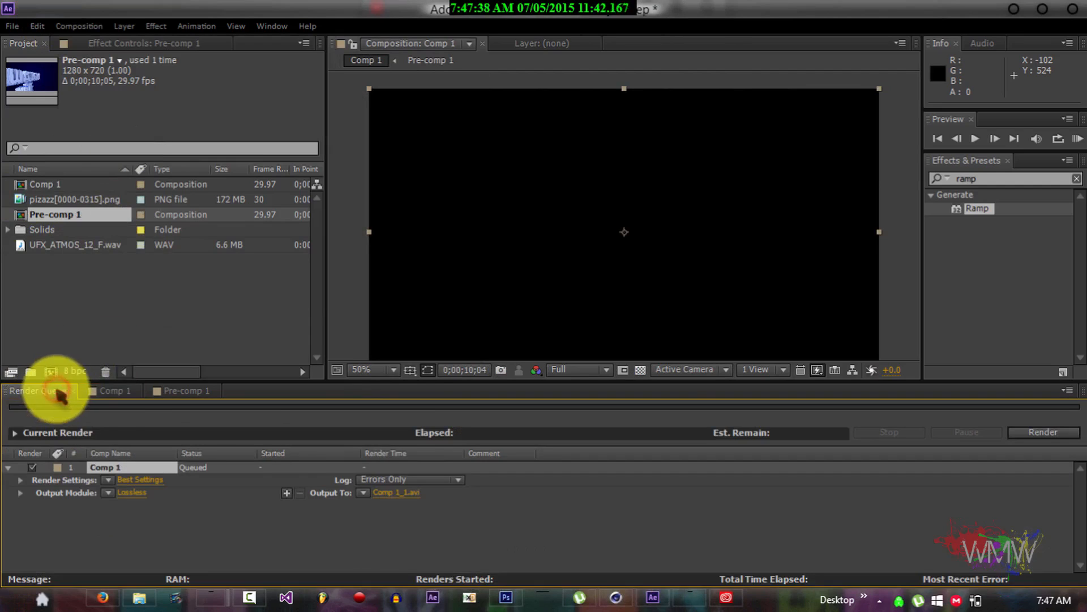
Add Comp 1 to the render queue a second time.
click(112, 391)
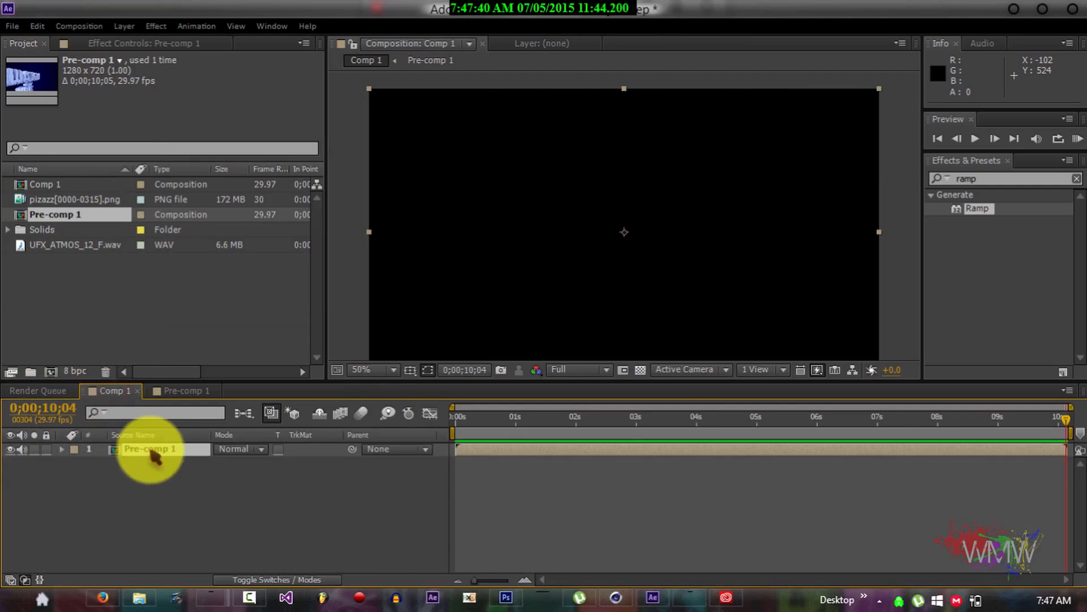
click(154, 501)
key(ctrl+m)
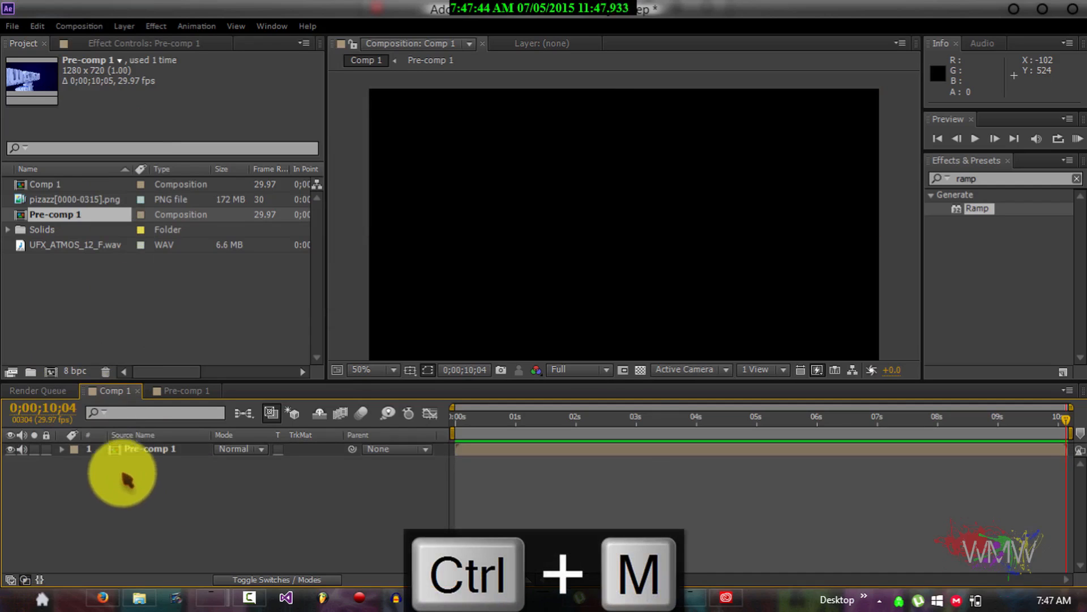
click(38, 387)
click(108, 392)
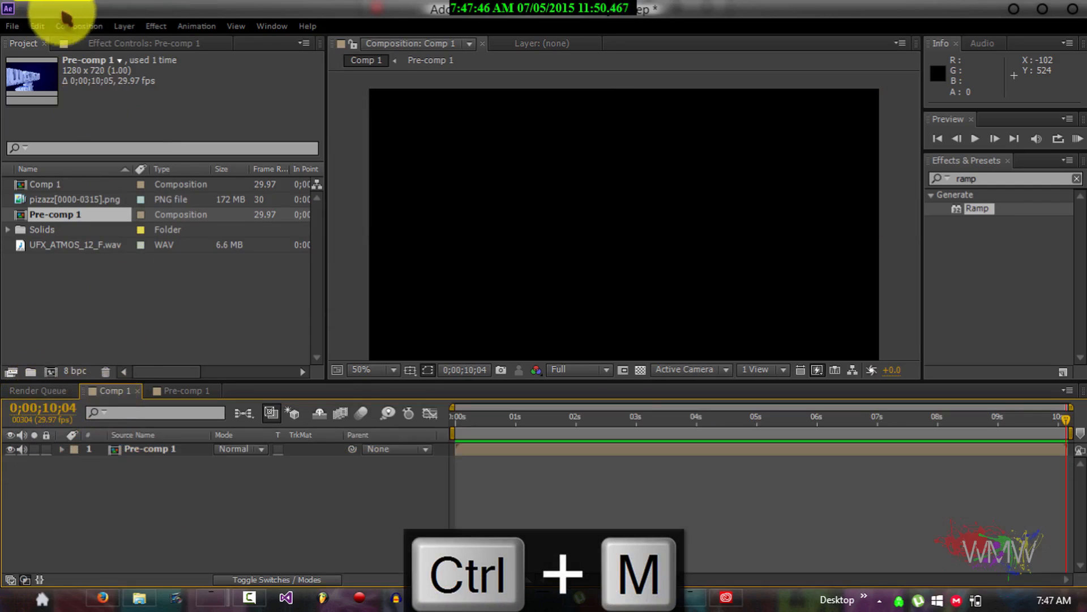
click(79, 26)
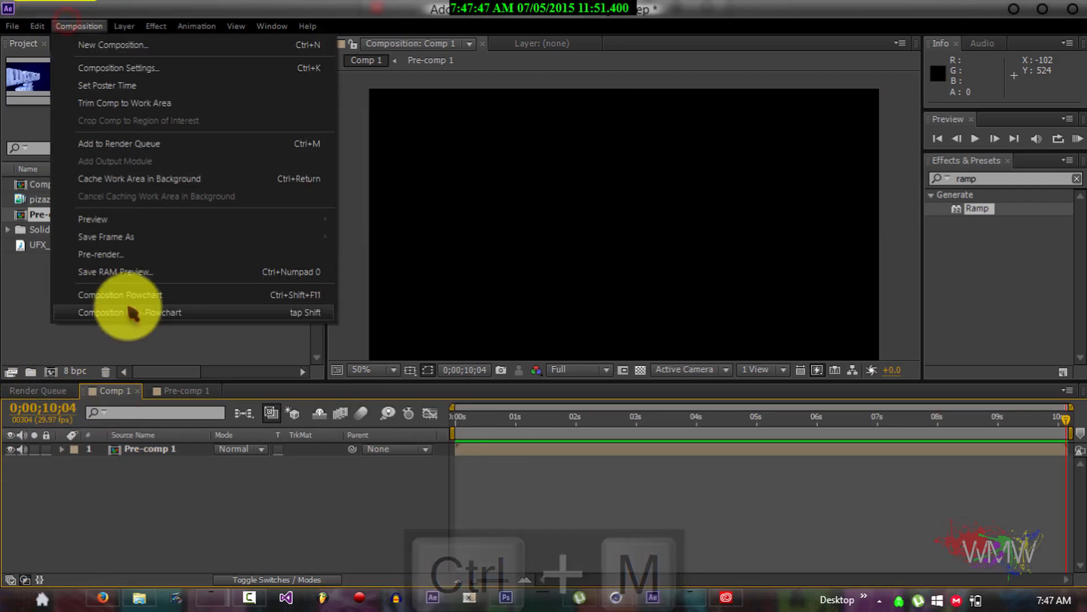
click(114, 143)
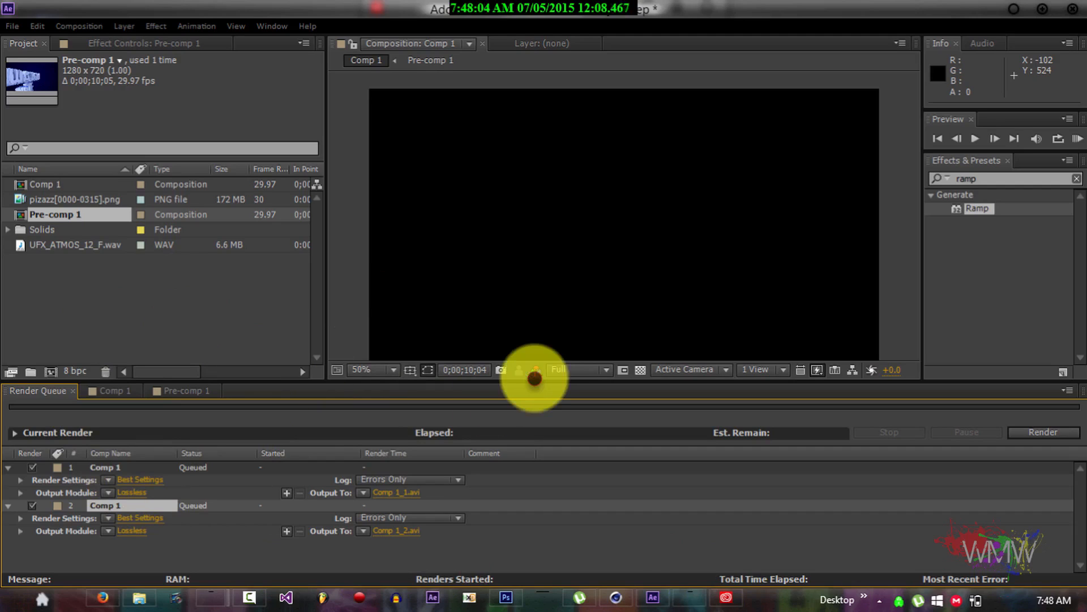
Close the background program with the red icon, and set the first queued item's AVI output to RGB + Alpha with audio output enabled.
right_click(723, 598)
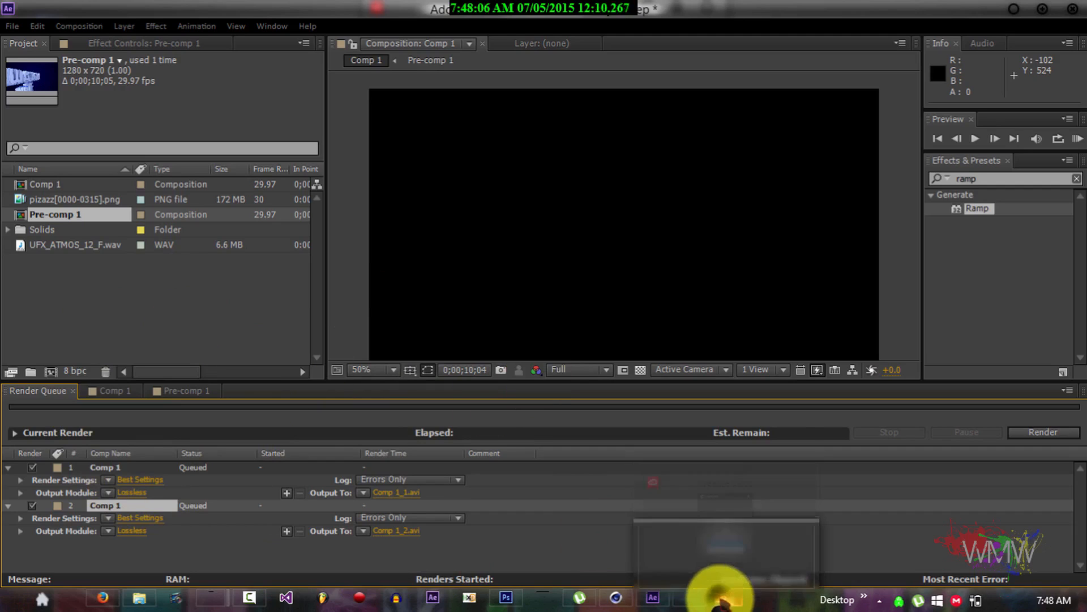
click(704, 566)
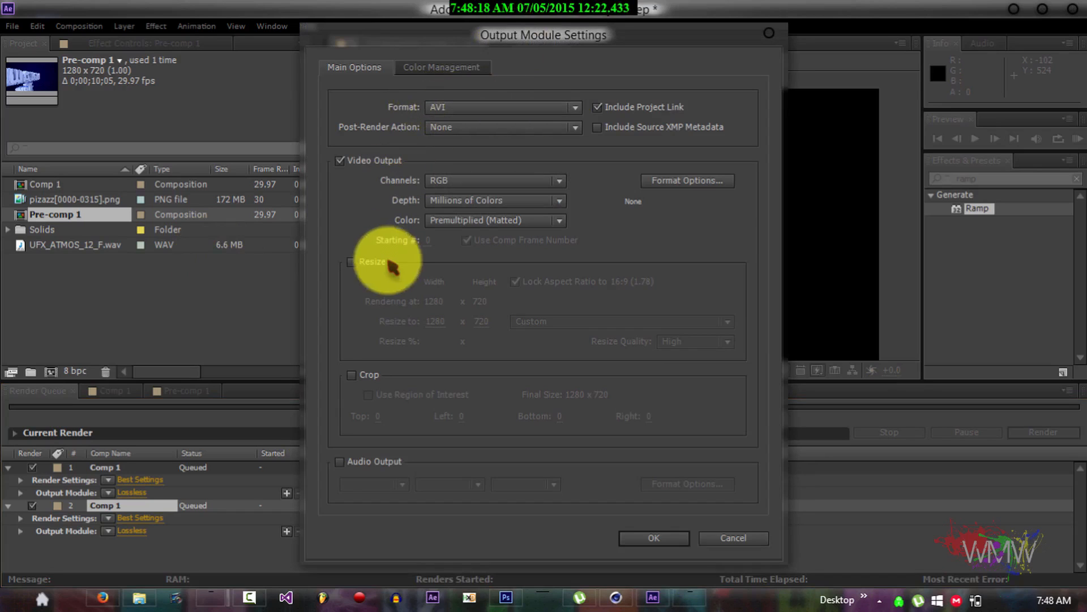
click(338, 462)
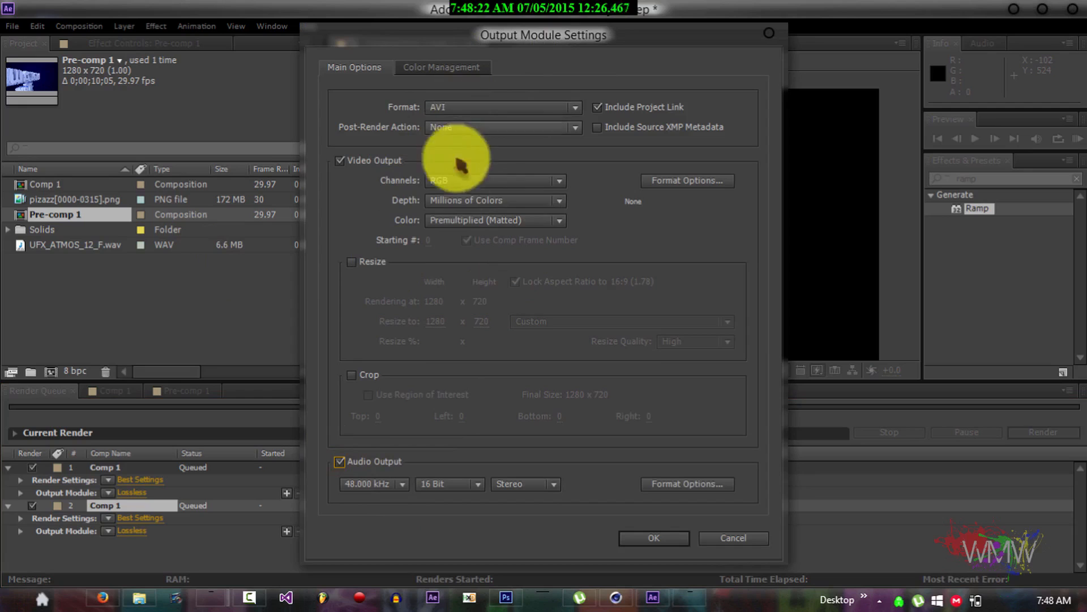
click(453, 181)
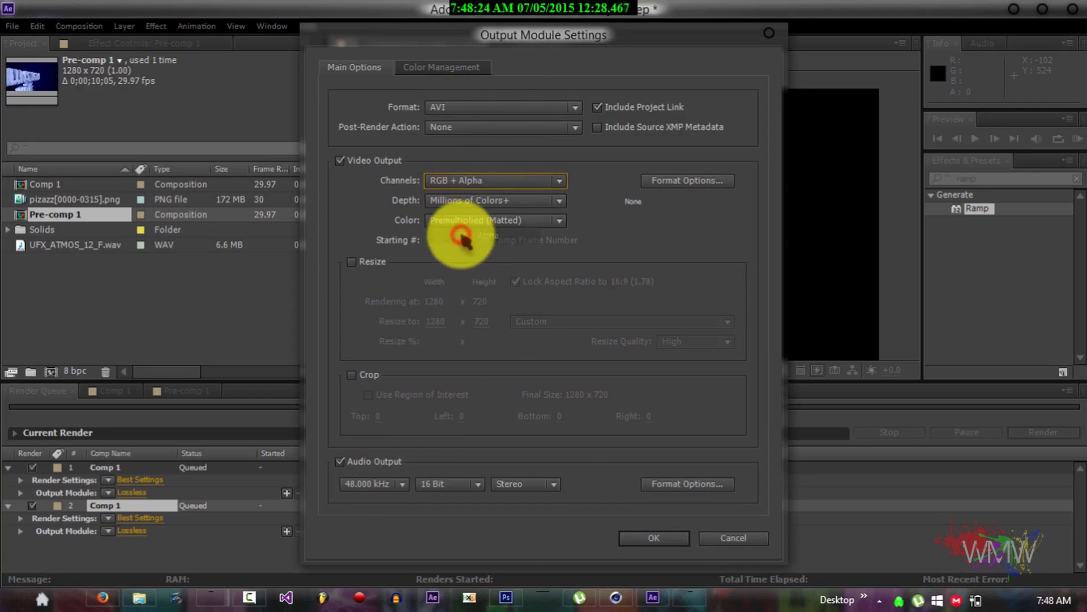
click(646, 539)
Turn on Disable Layer Cache and Ignore Sequence Rendering Errors in the hidden Secret preferences and apply them.
click(36, 27)
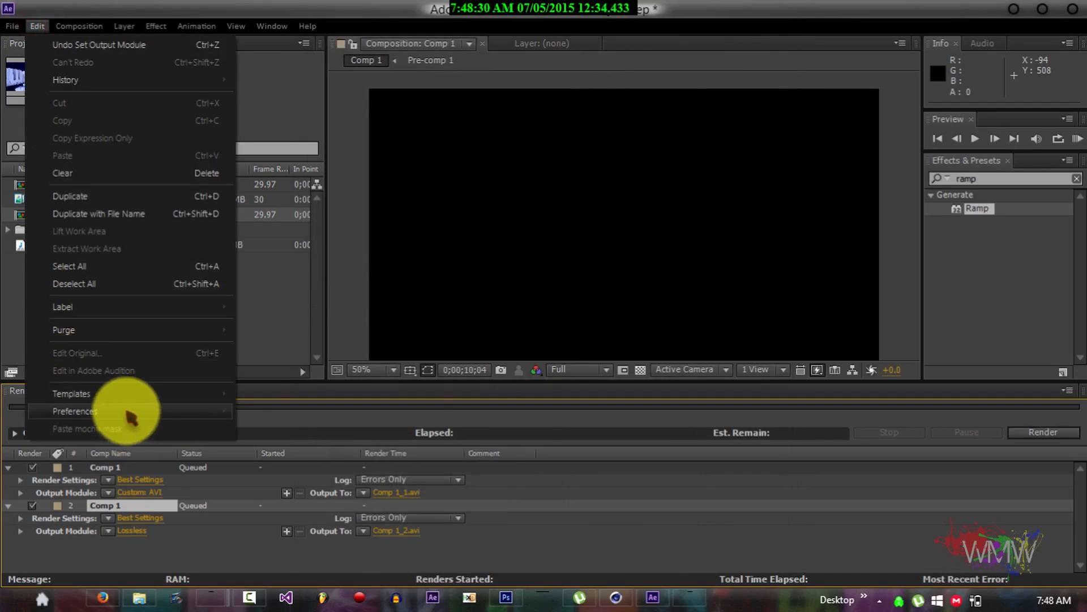
mouse_move(204, 411)
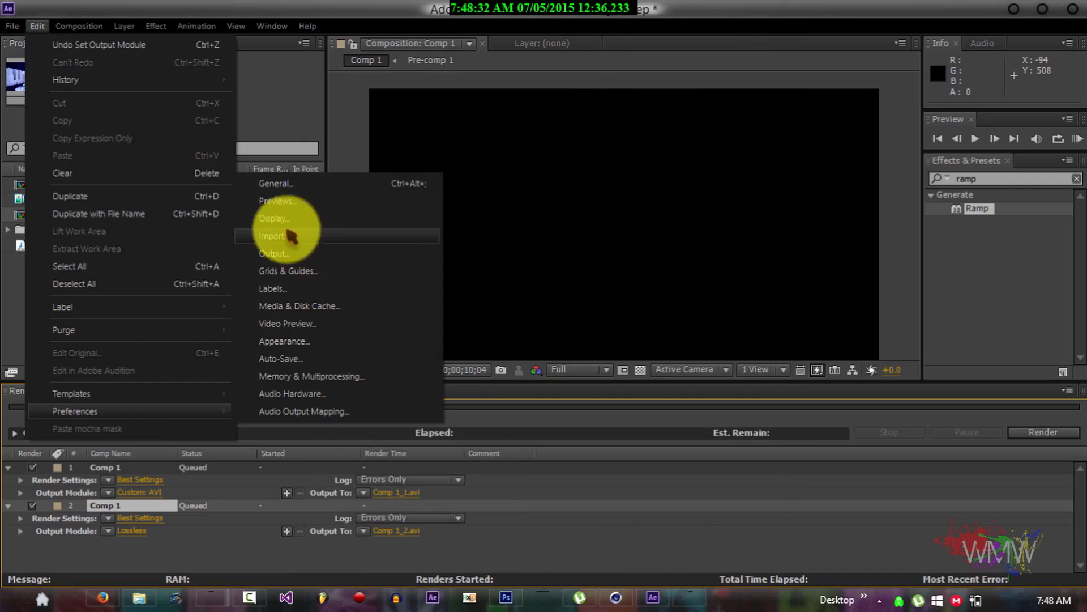
shift+click(281, 183)
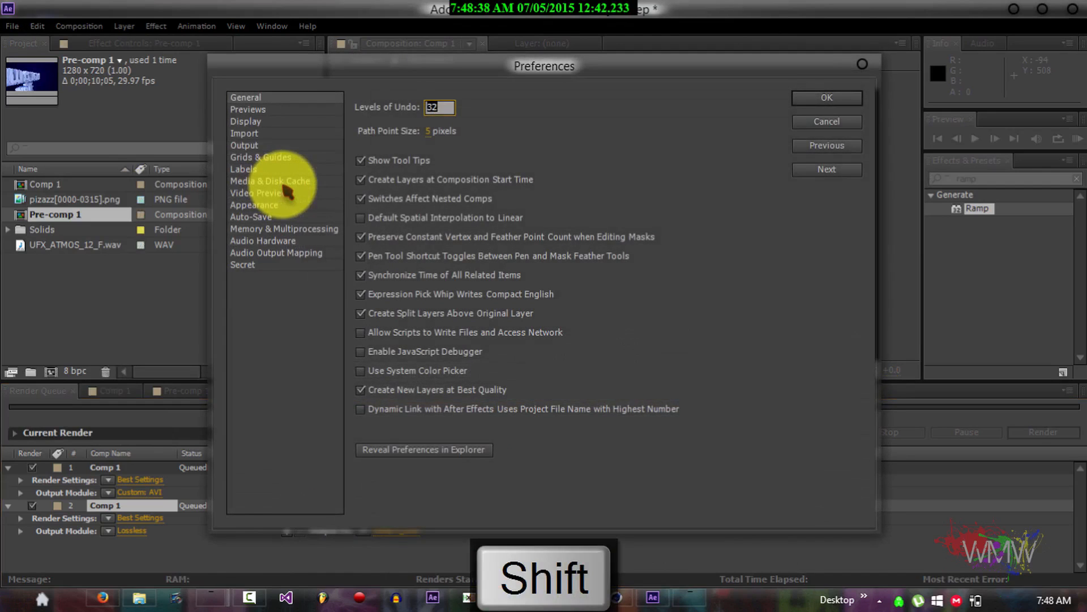
click(244, 264)
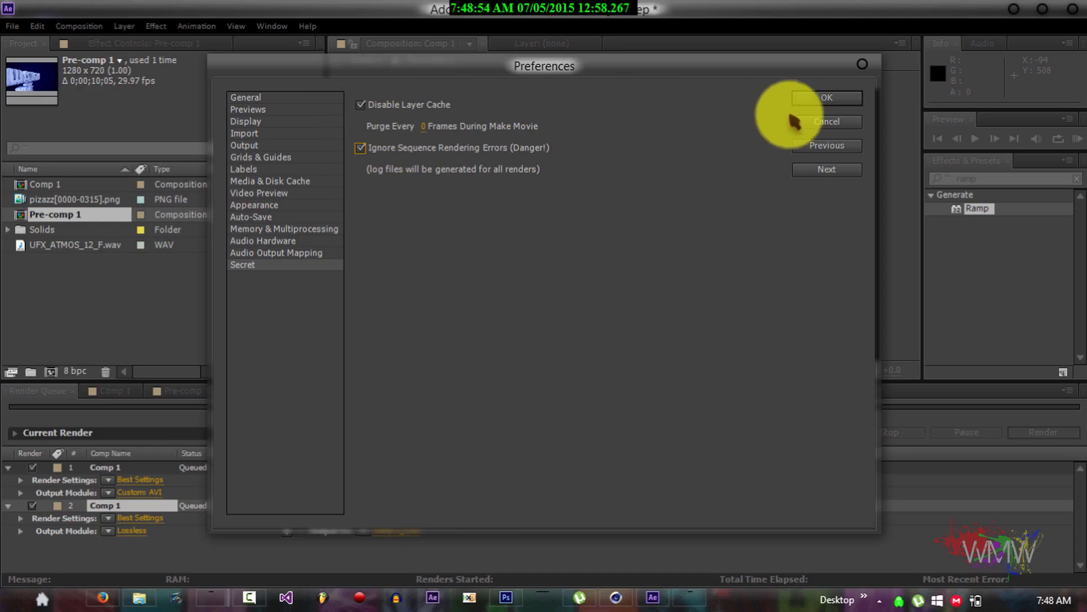
click(818, 98)
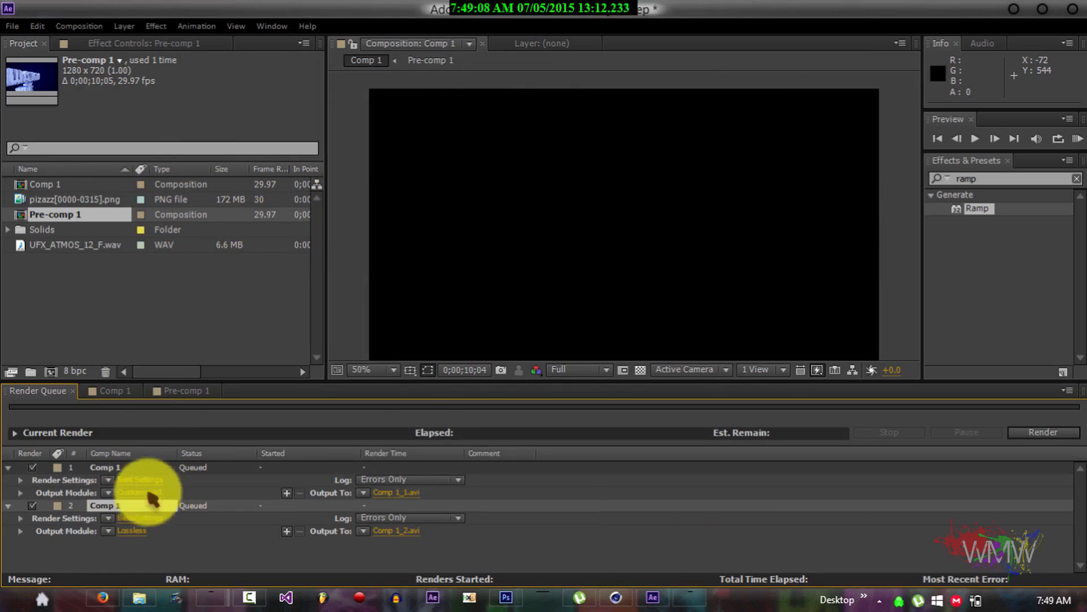
Set the second queued item's output format to H.264 with audio output enabled, and exclude that item from rendering.
click(131, 532)
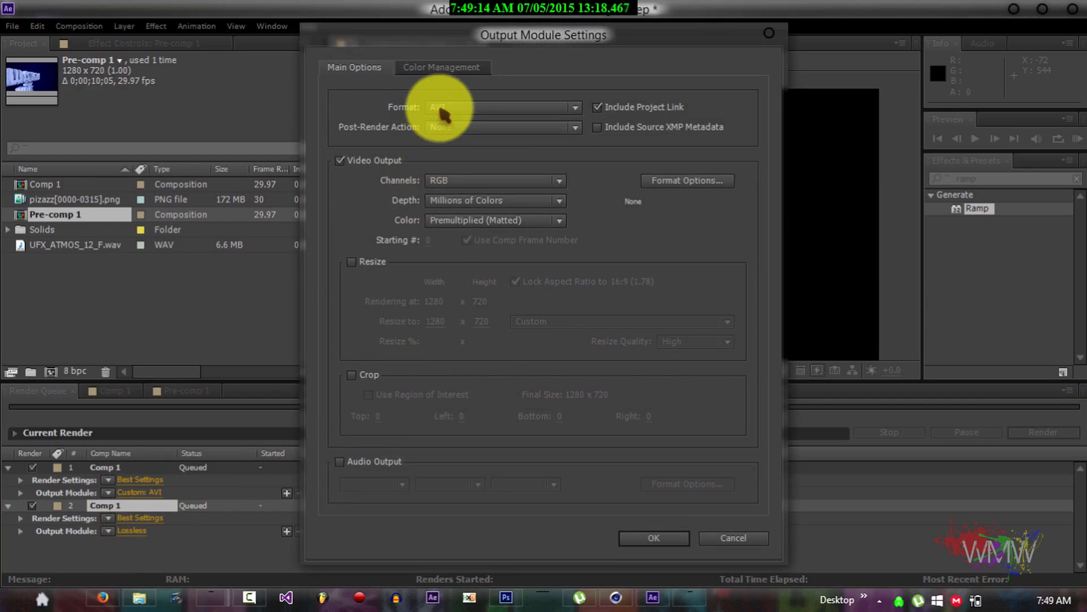
click(443, 110)
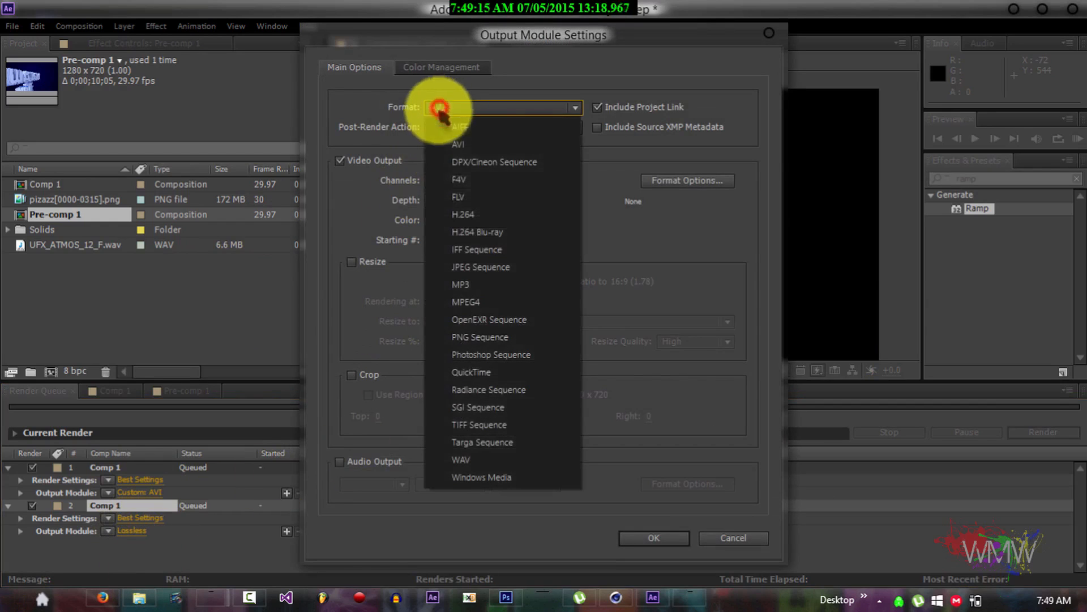
click(480, 215)
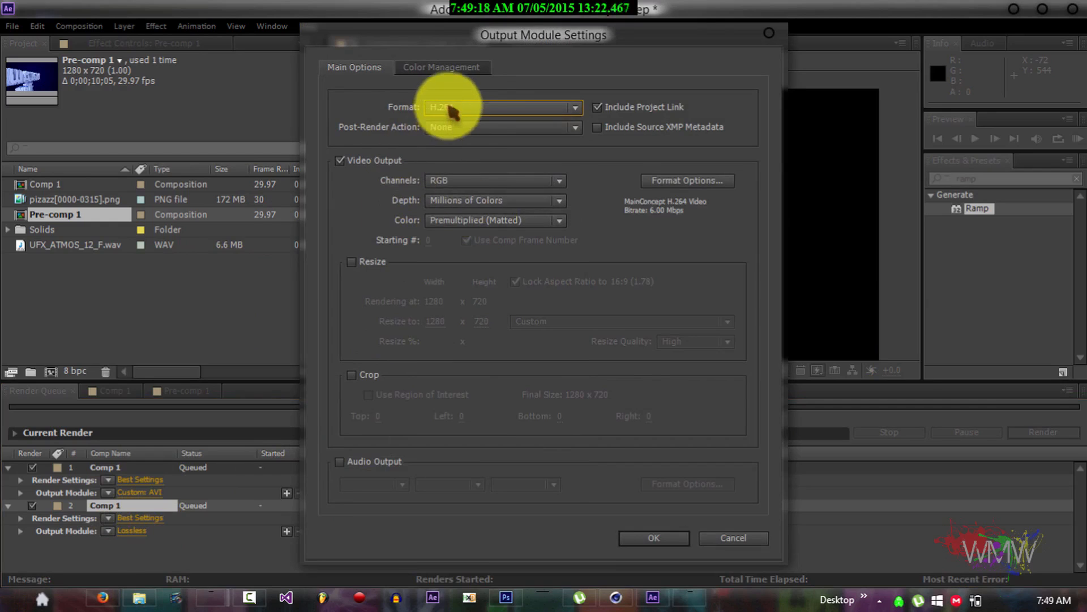
click(341, 462)
click(472, 187)
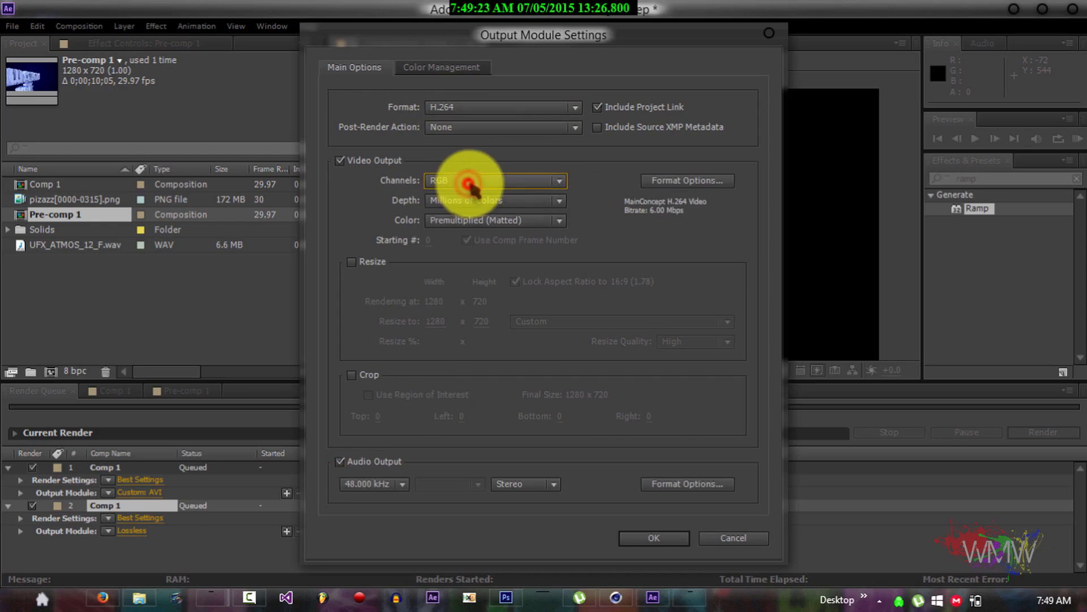
click(628, 536)
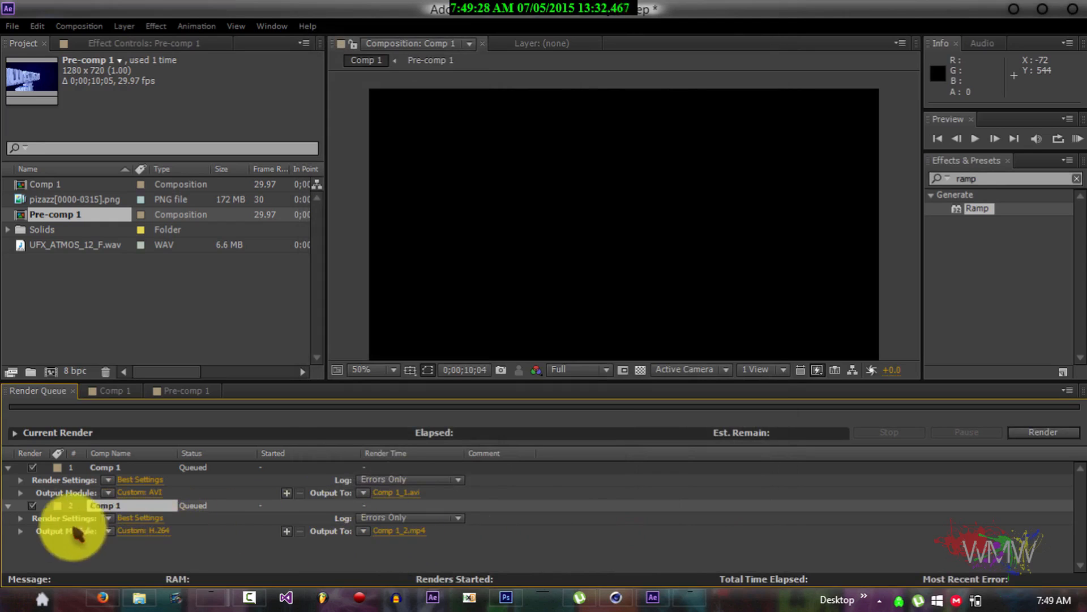
click(32, 505)
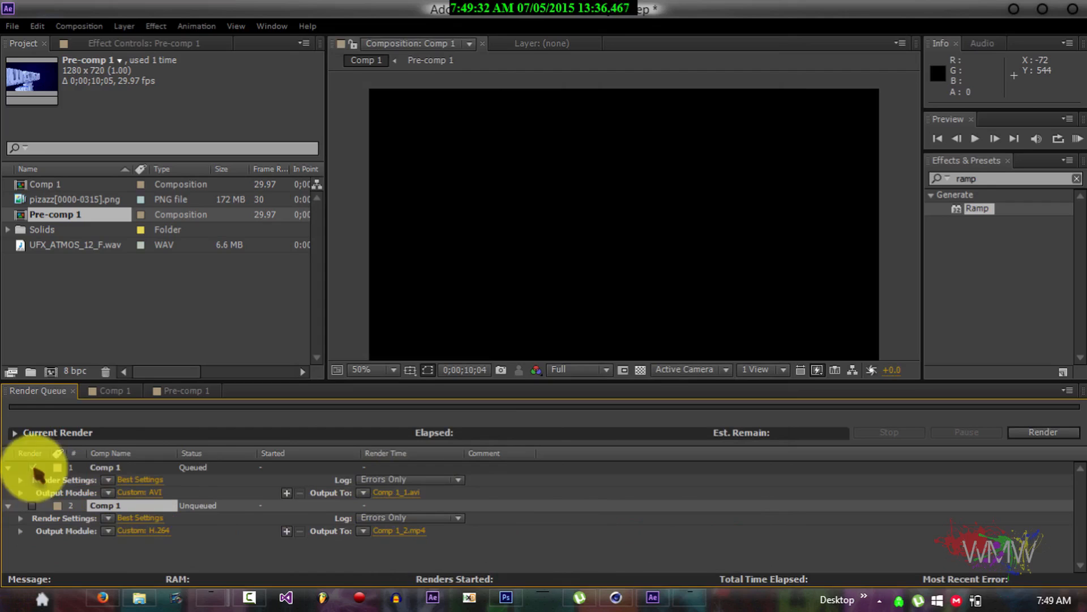
Shrink Comp 1's preview magnification to 1.5% and enlarge the timeline area upward to minimise the composition view.
click(102, 390)
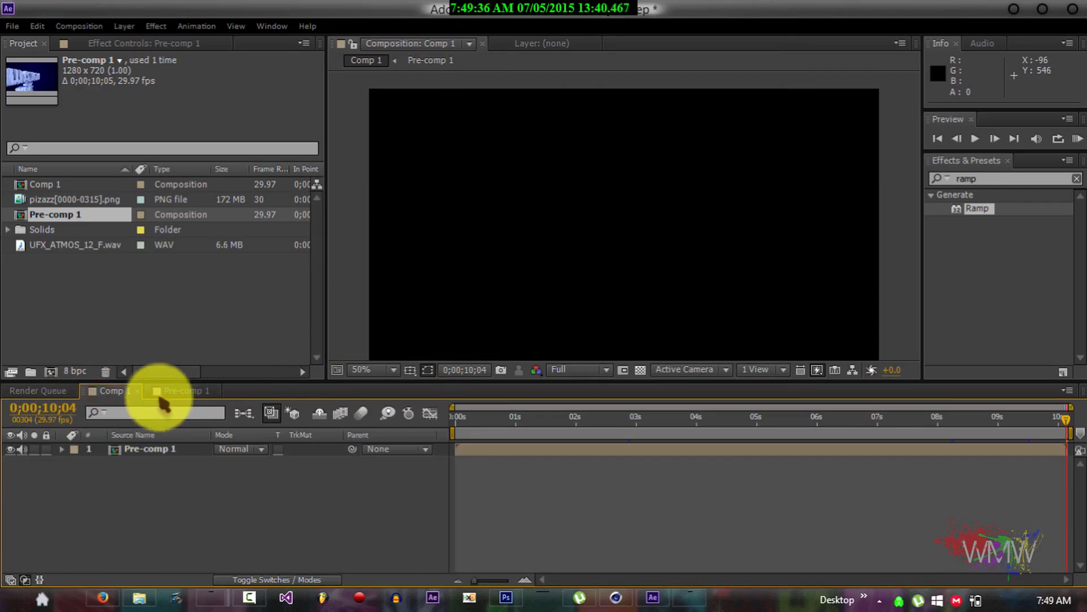
click(536, 222)
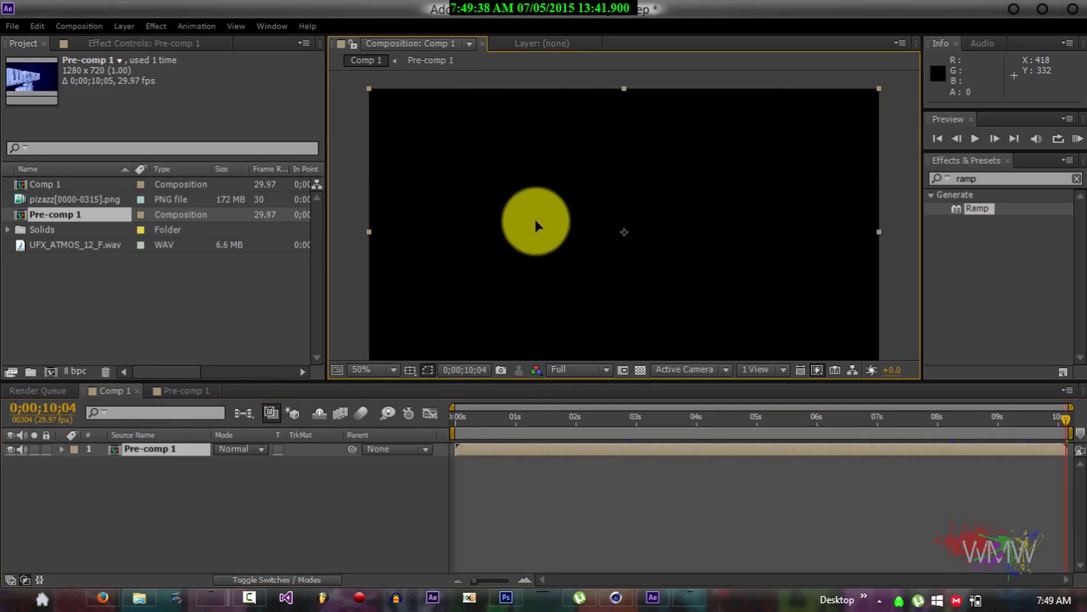
key(ctrl+minus)
key(ctrl+minus)
key(ctrl+minus)
key(ctrl+minus)
key(ctrl+minus)
key(ctrl+minus)
key(ctrl+minus)
key(ctrl+minus)
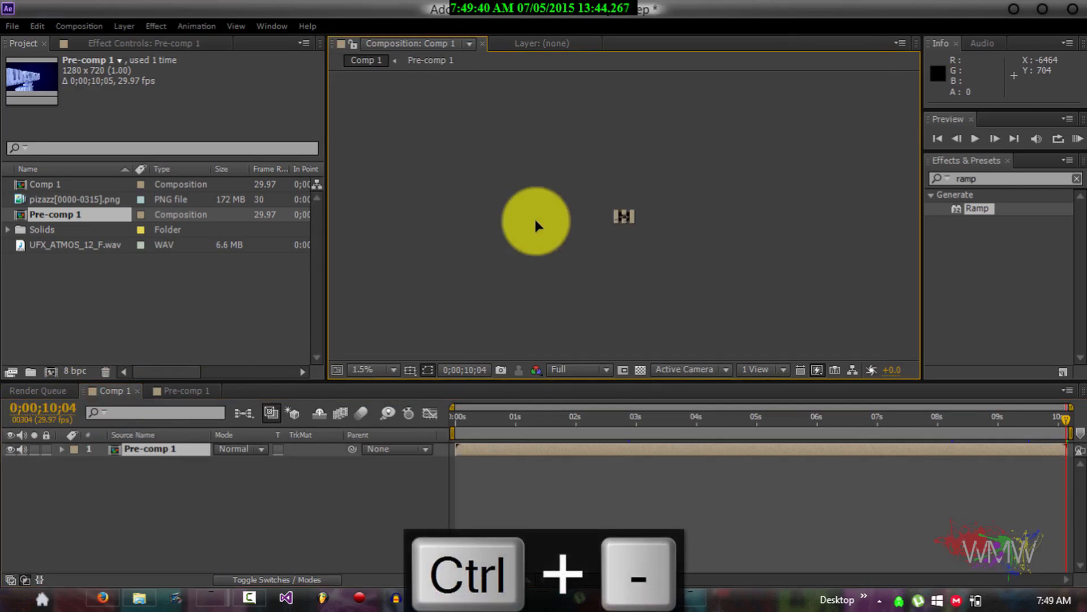
drag(572, 381, 558, 154)
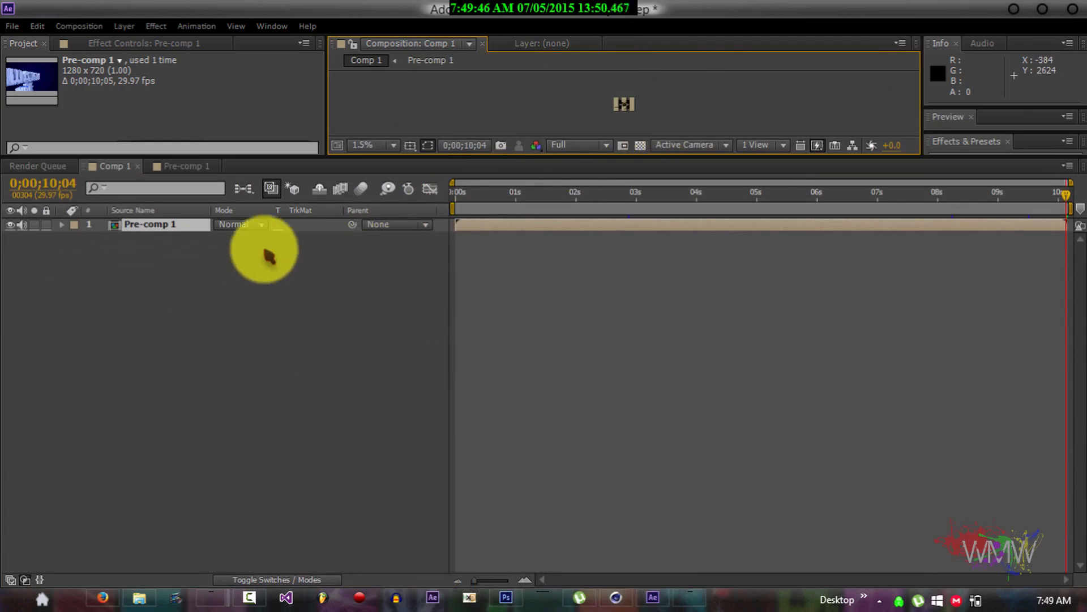
Set the first queued item's output file name to AVIYTavi.avi, saved on the desktop.
click(60, 166)
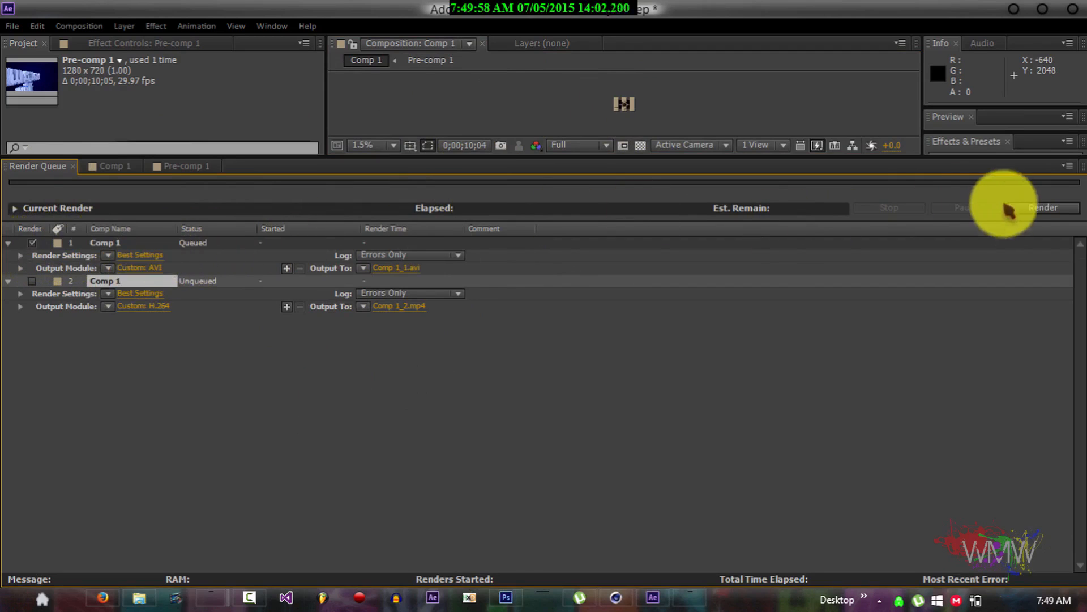
click(394, 268)
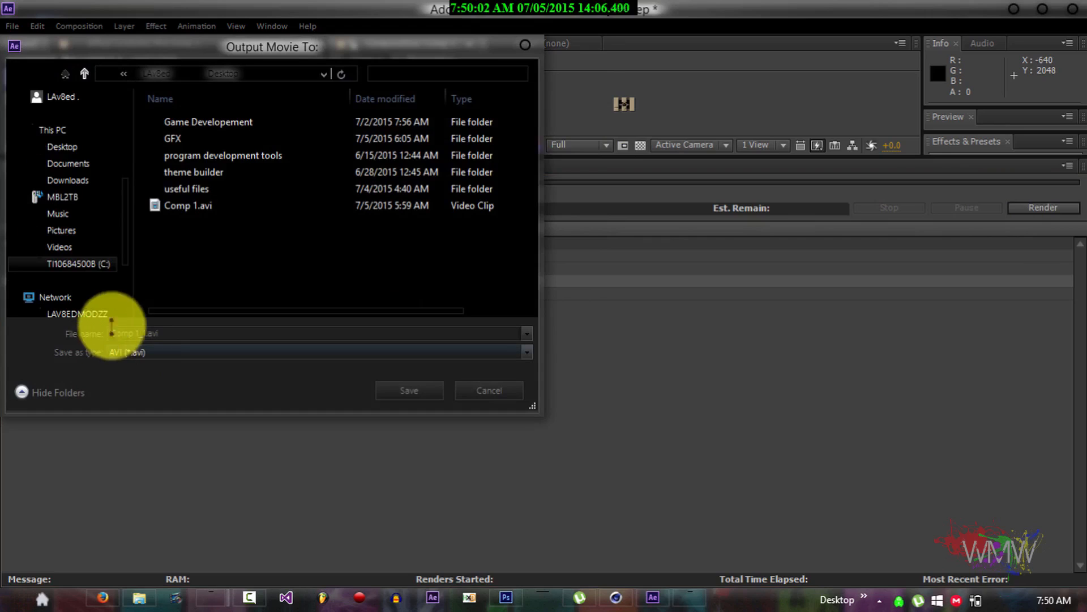
click(146, 333)
text(AVIY)
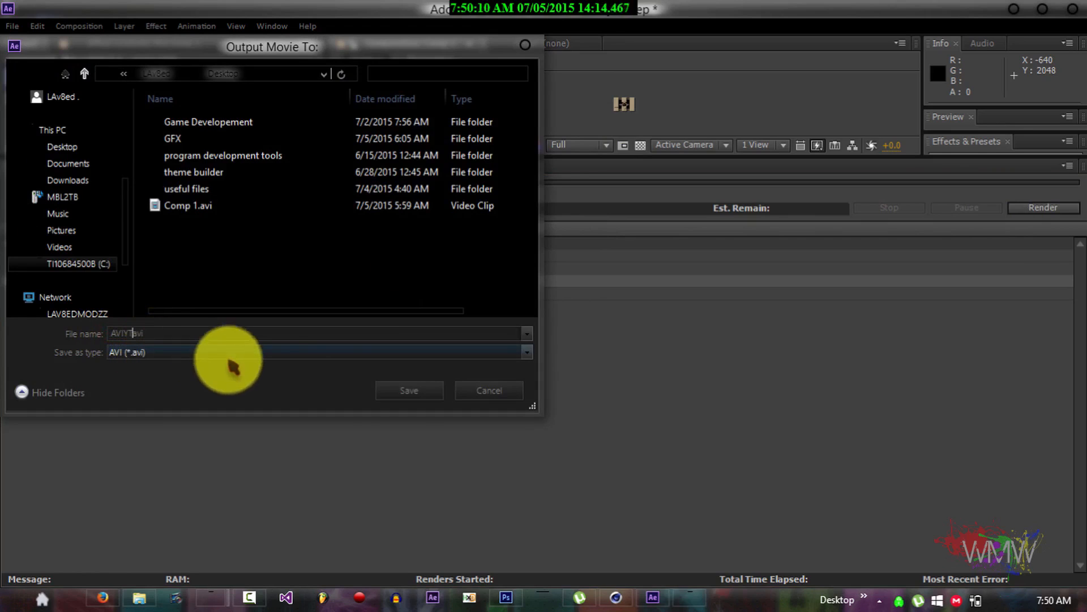
click(411, 390)
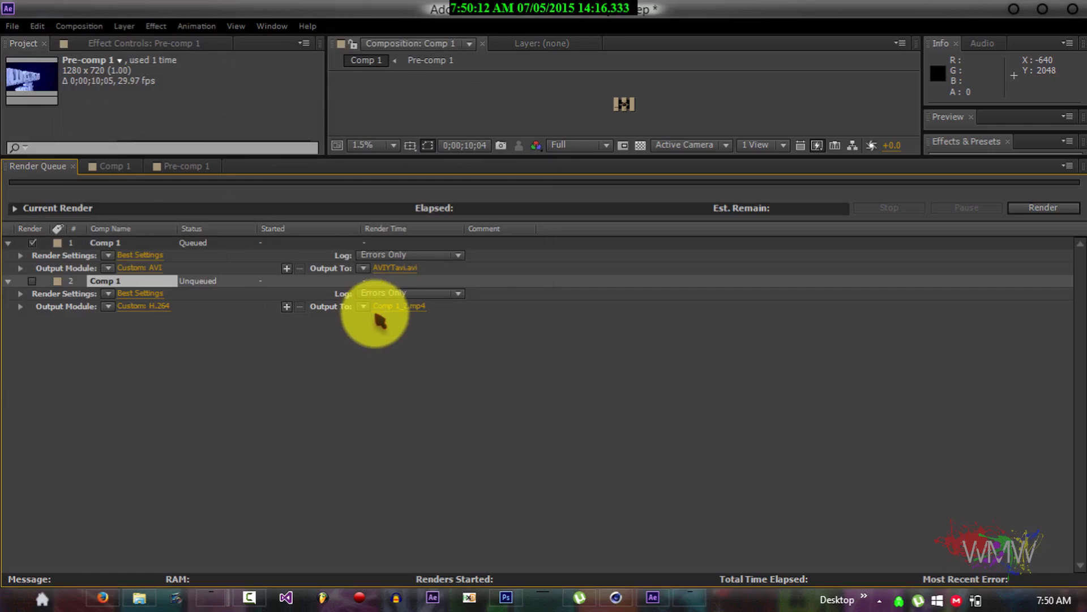
Render the queued AVI item, and enable and render the H.264 item Comp 1_2.mp4.
click(1017, 208)
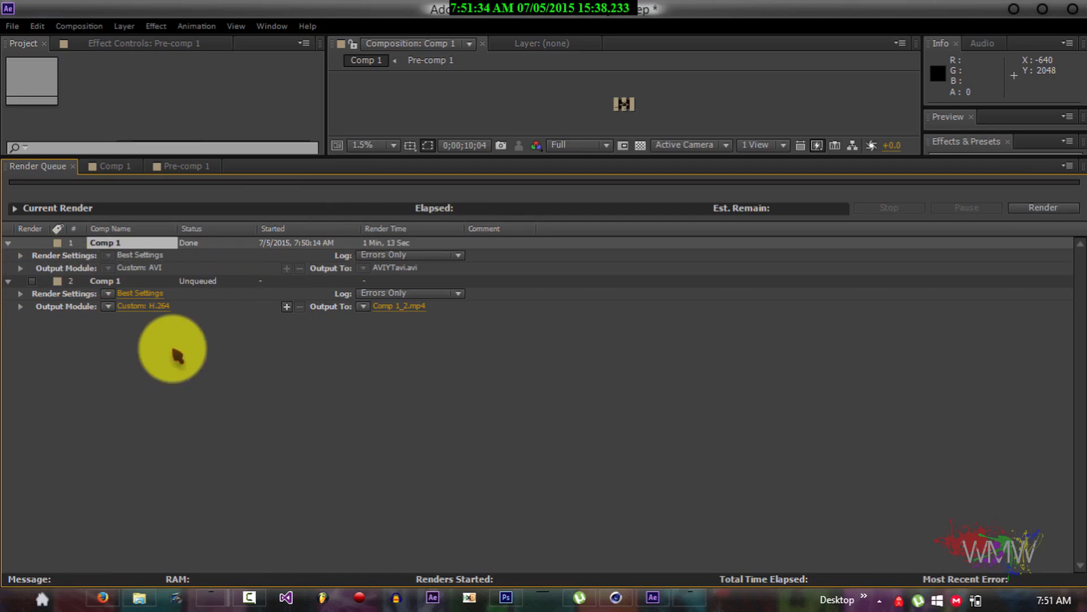
click(33, 280)
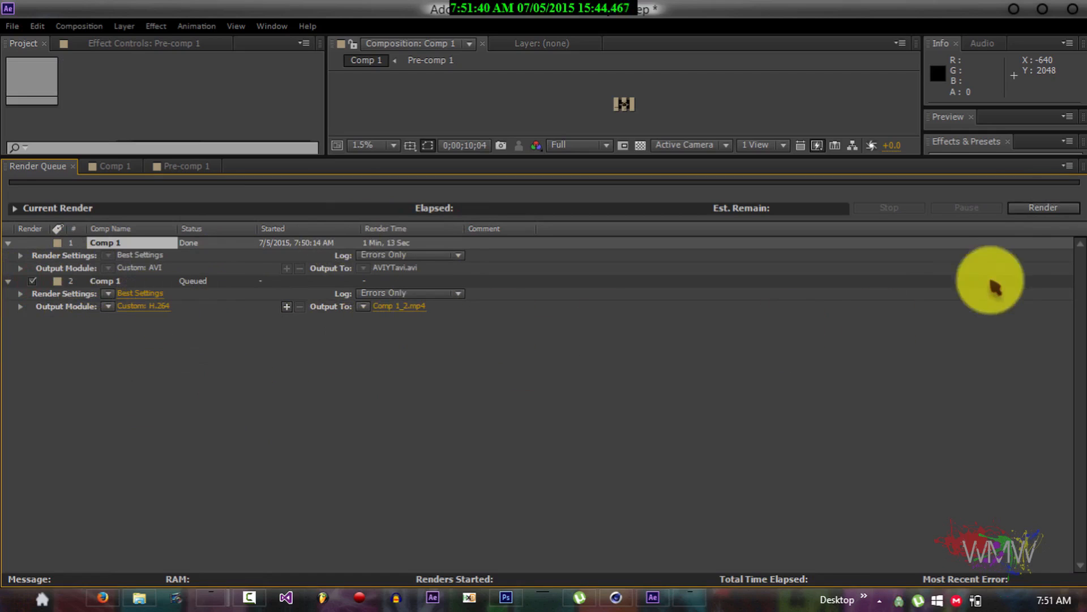
click(1025, 209)
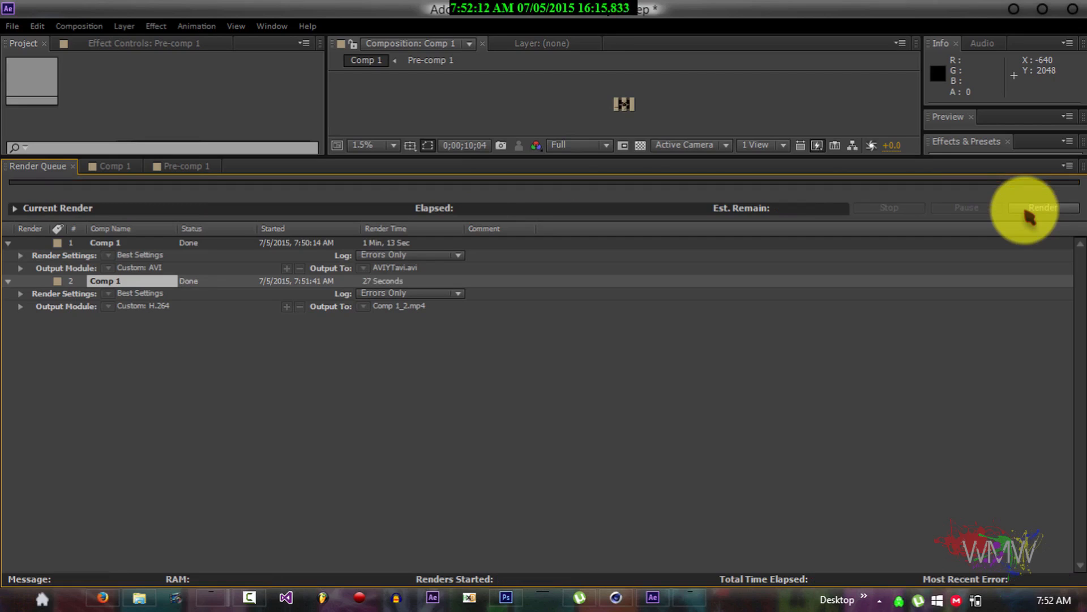
Minimise the After Effects, Cinema 4D and Notepad windows and move Comp 1_2.mp4 and AVIYTavi.avi to clear spots on the desktop.
click(1014, 8)
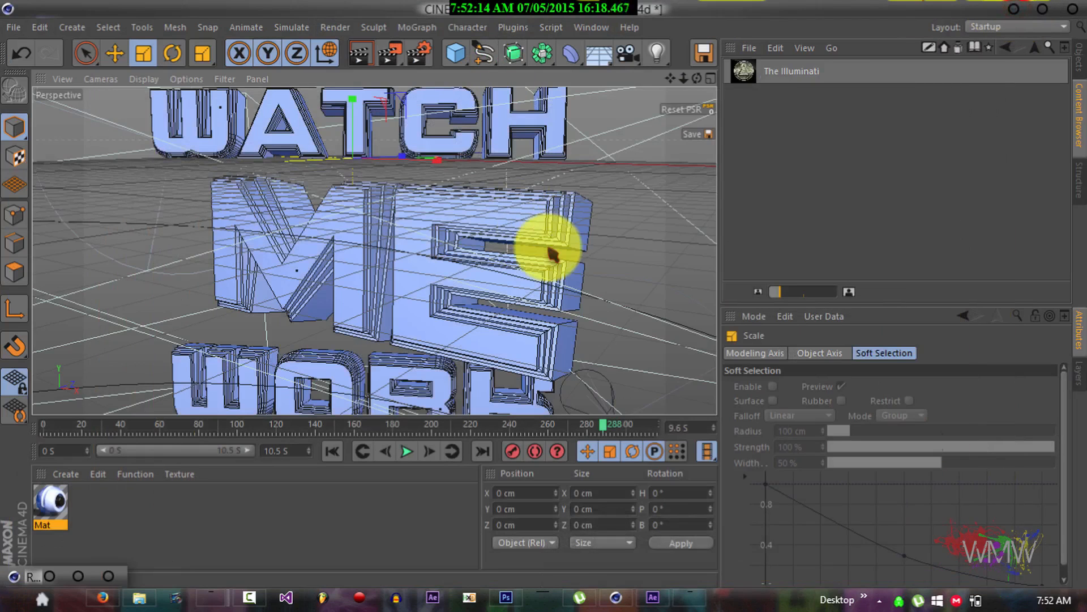
click(1014, 9)
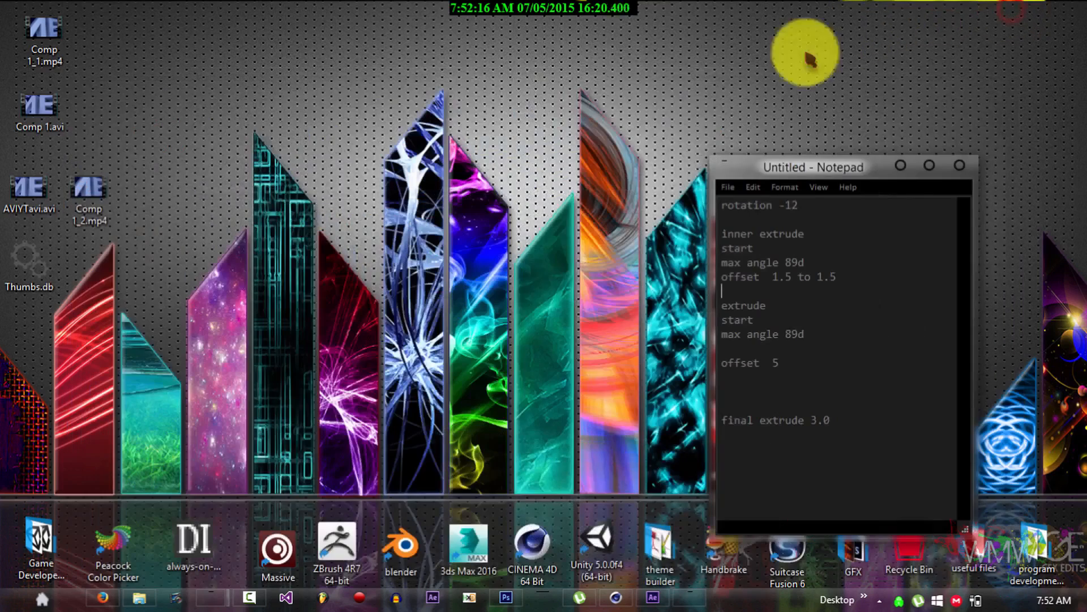
click(899, 166)
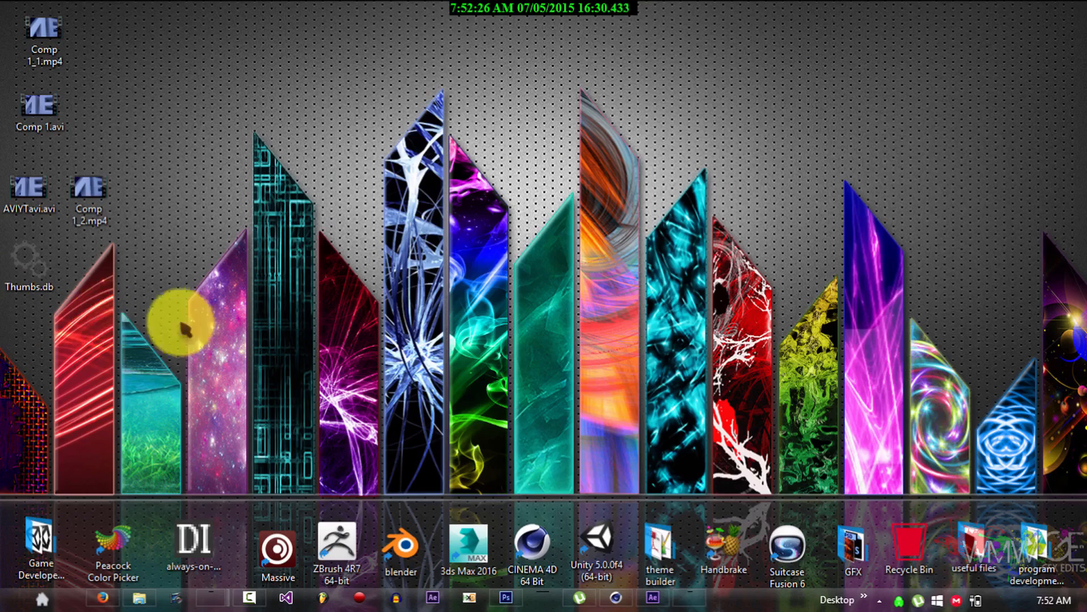
drag(89, 188, 728, 214)
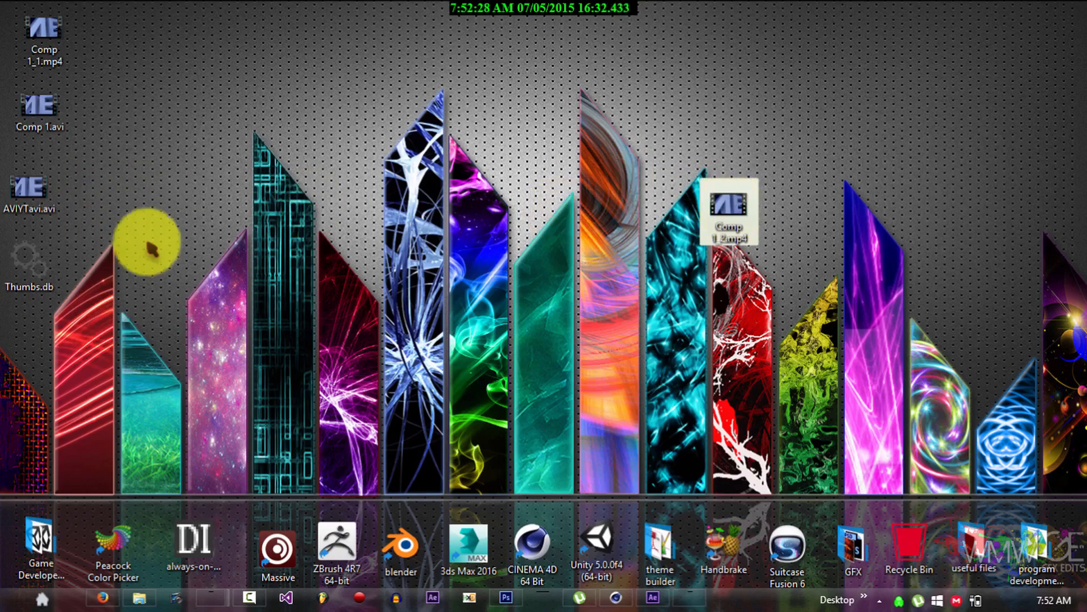
drag(19, 182, 525, 205)
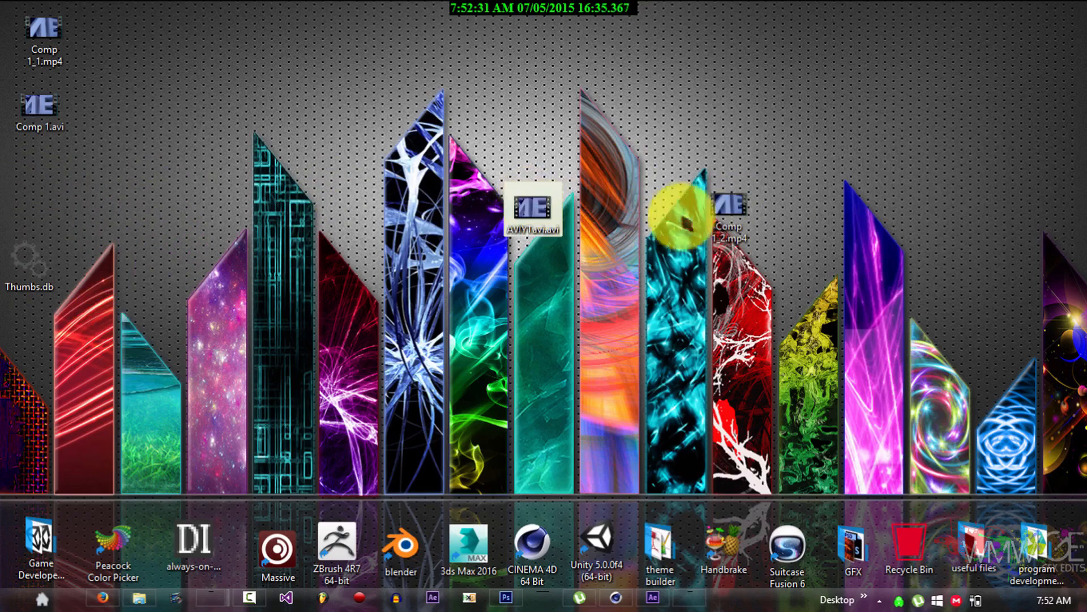
Open Comp 1_2.mp4 in Windows Media Player, pause it near the start, and dock the player to the right half of the screen.
click(725, 209)
right_click(724, 208)
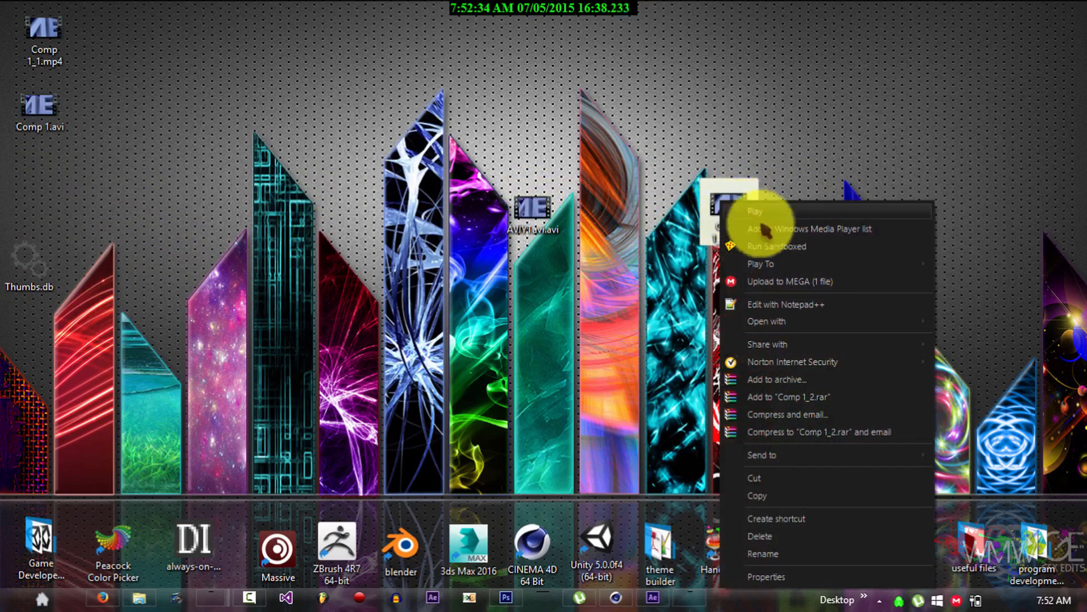
click(722, 193)
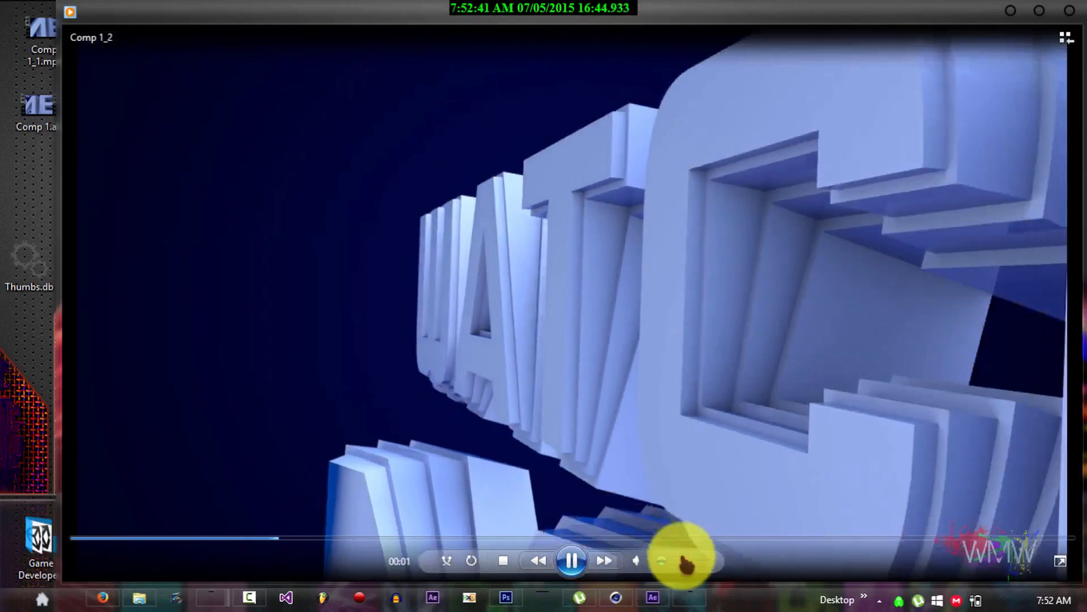
click(685, 560)
click(572, 559)
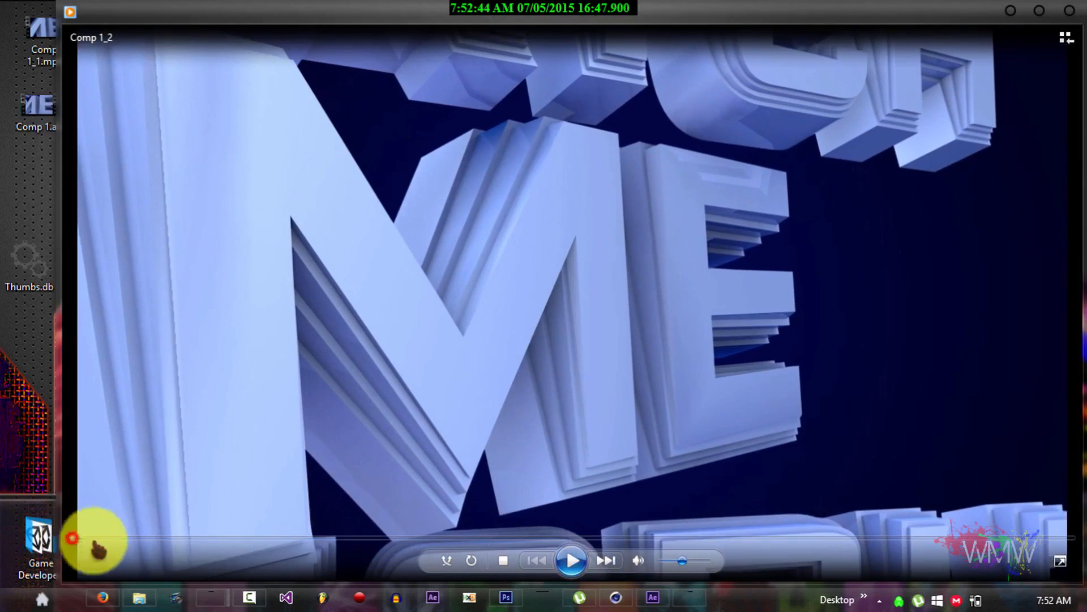
click(571, 561)
click(573, 561)
drag(549, 16, 1083, 111)
Move AVIYTavi.avi to a free area of the desktop and open it with QuickTime Player.
drag(528, 214, 286, 182)
right_click(284, 184)
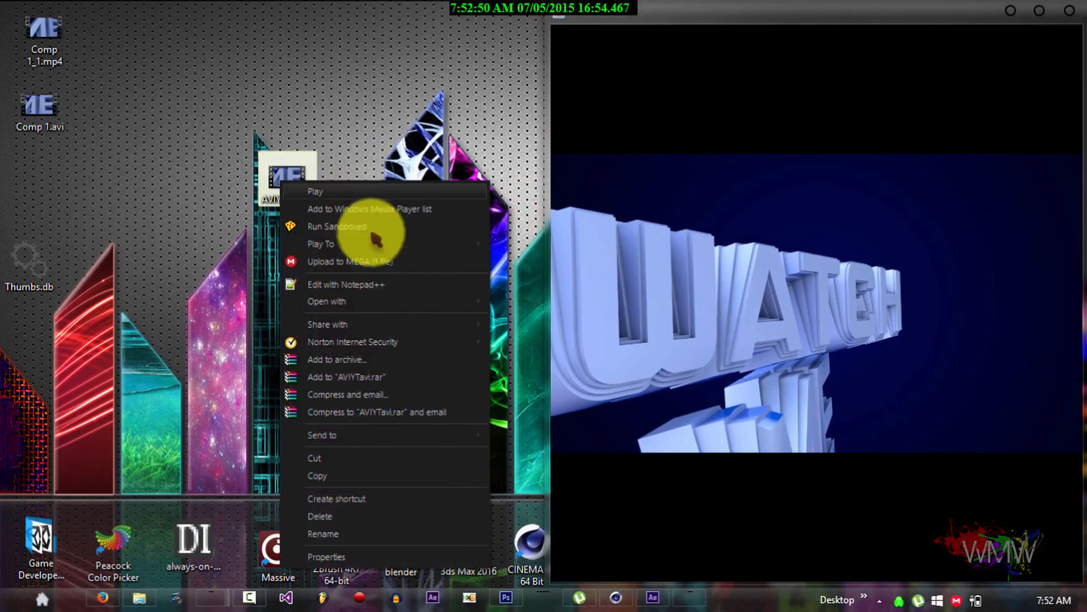
mouse_move(470, 310)
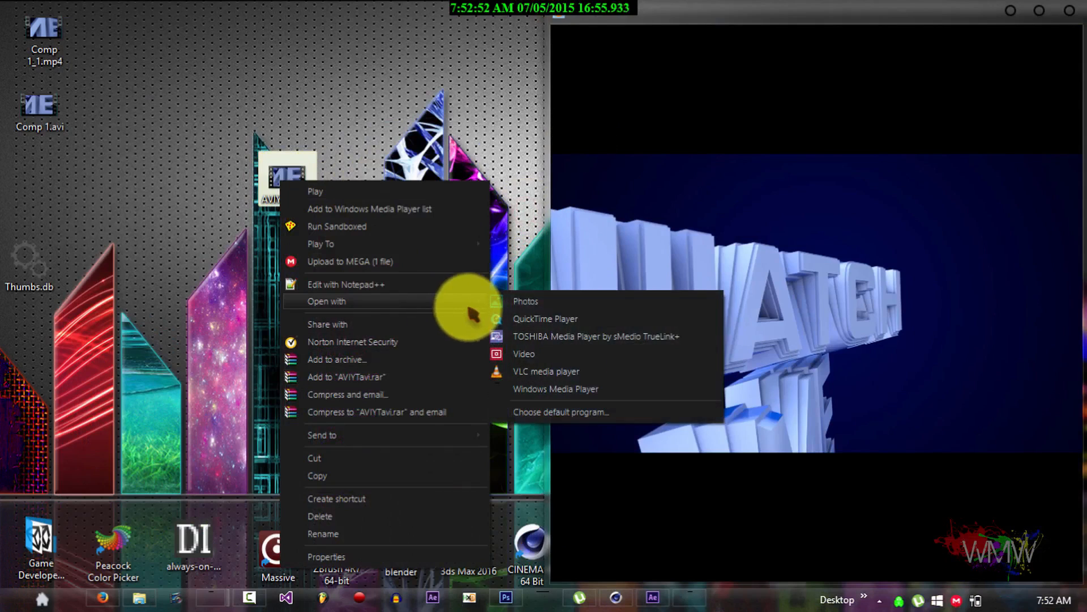
click(522, 321)
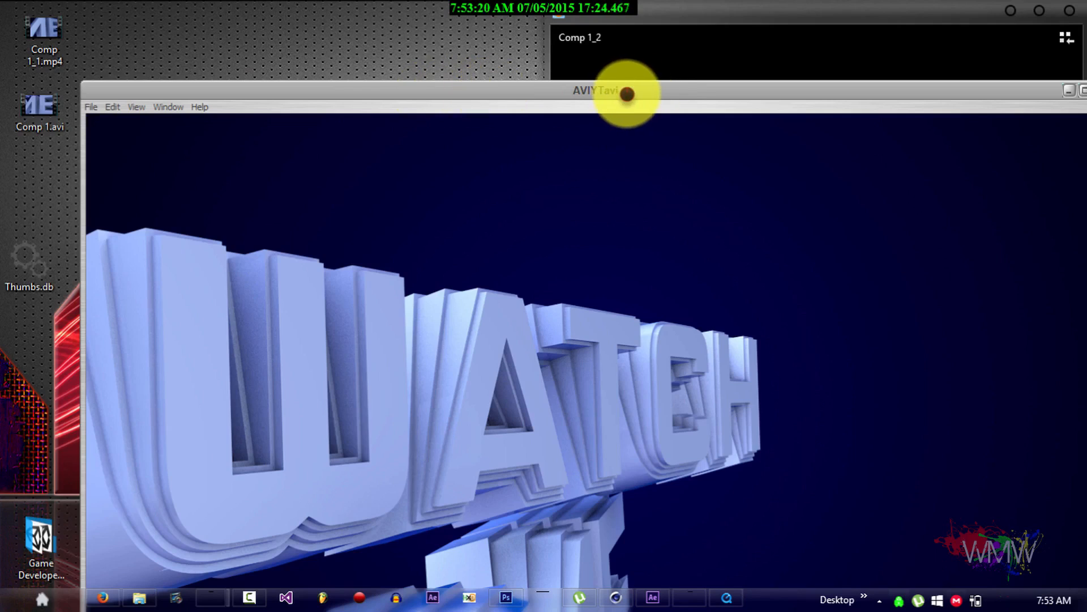
Shrink the QuickTime Player window to about half the screen width and place it beside the other player.
drag(623, 92, 527, 28)
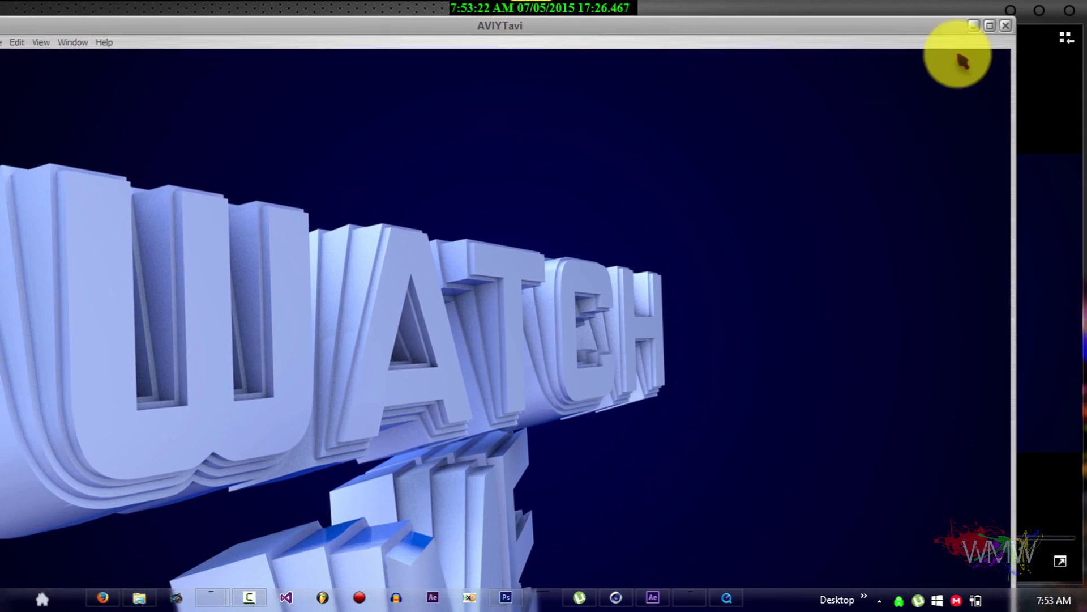
click(990, 27)
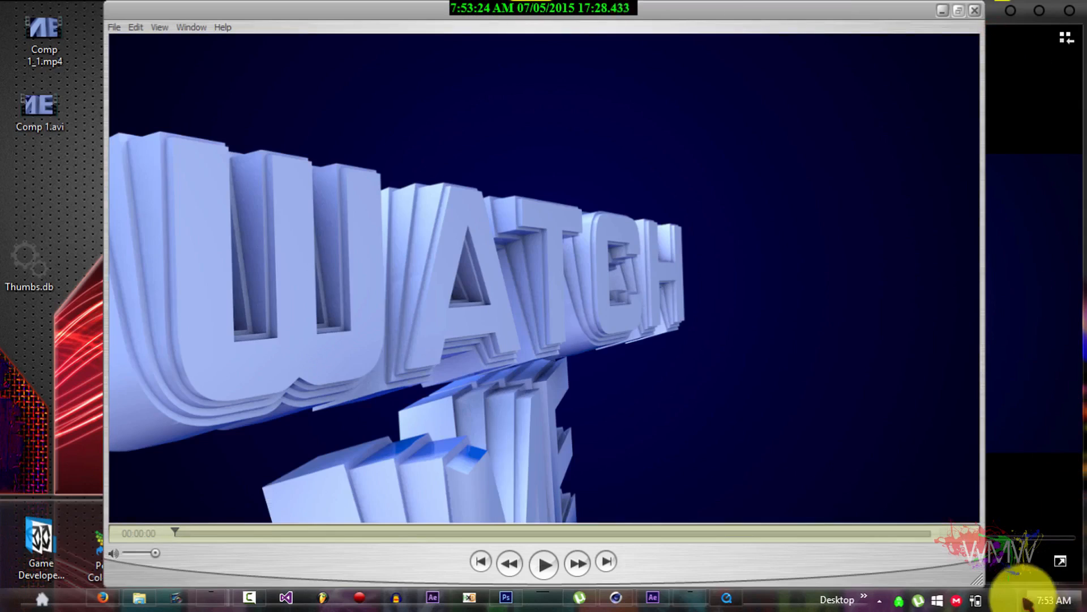
drag(984, 582, 609, 448)
drag(255, 17, 158, 93)
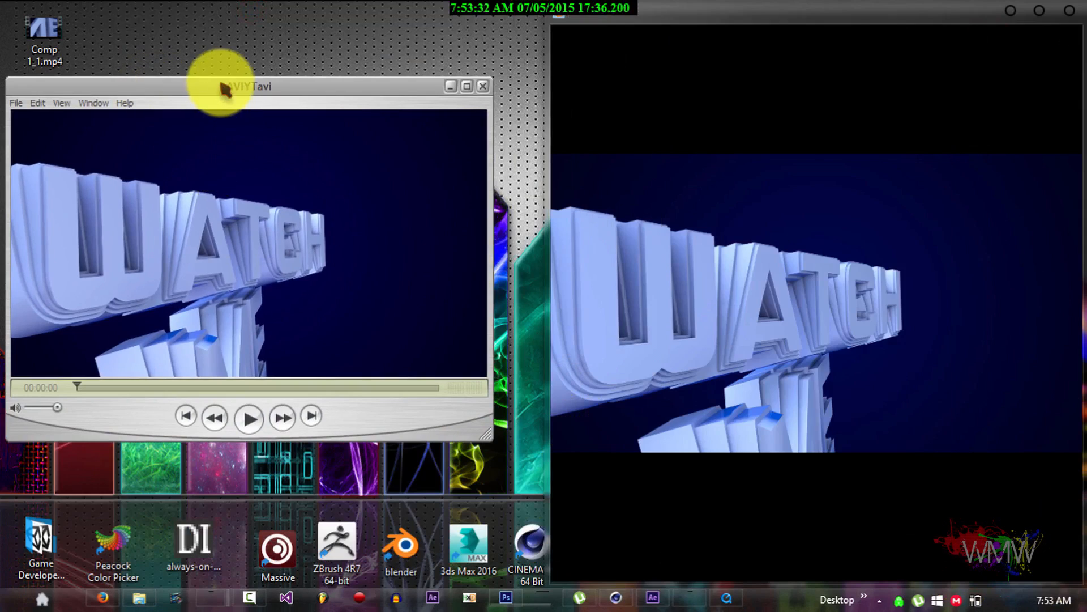
drag(223, 90, 6, 108)
mouse_move(288, 164)
mouse_down()
mouse_move(2, 176)
mouse_move(182, 173)
mouse_move(215, 136)
mouse_up()
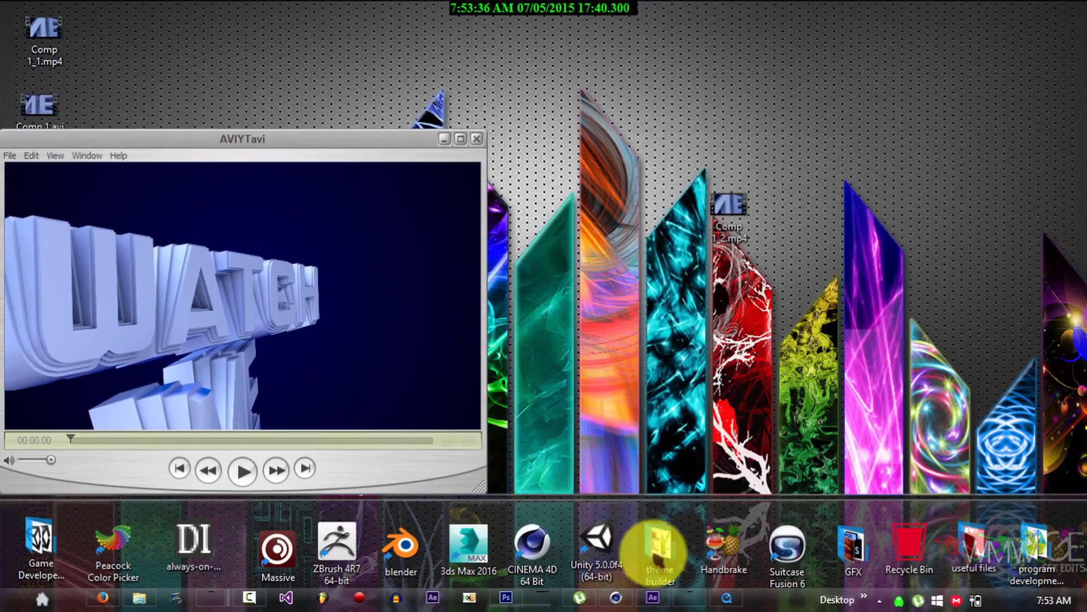
Restore the Comp 1_2 player, dock it to the right half of the screen, and line up the AVIYTavi player beside it.
click(689, 597)
drag(636, 28, 359, 63)
drag(478, 69, 1084, 121)
drag(342, 146, 373, 141)
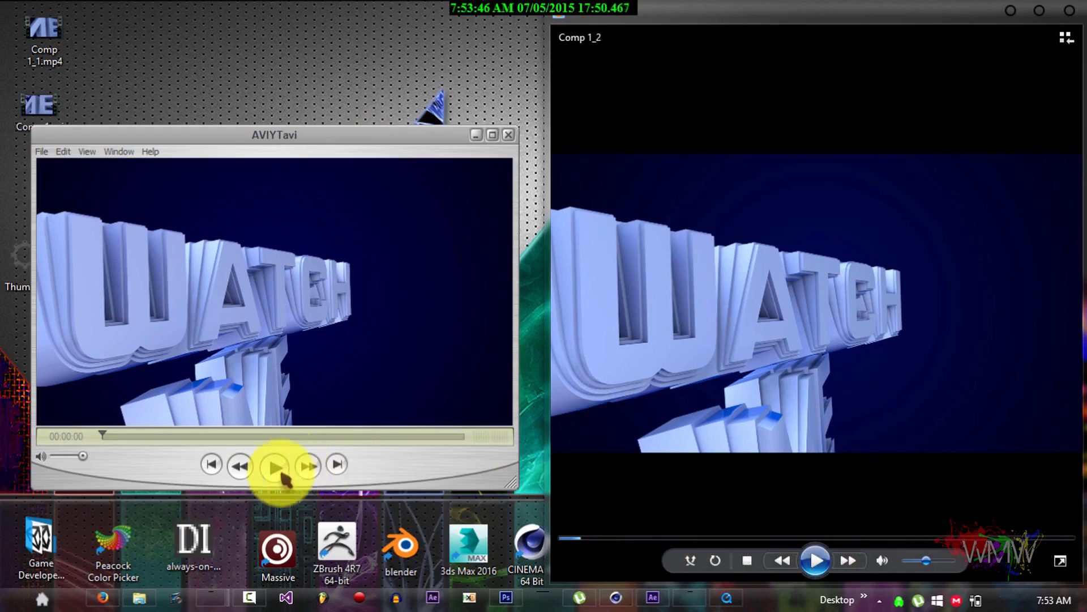
Play AVIYTavi and Comp 1_2 one after the other to compare them, and close both players.
key(ctrl+super+BackSpace)
click(271, 471)
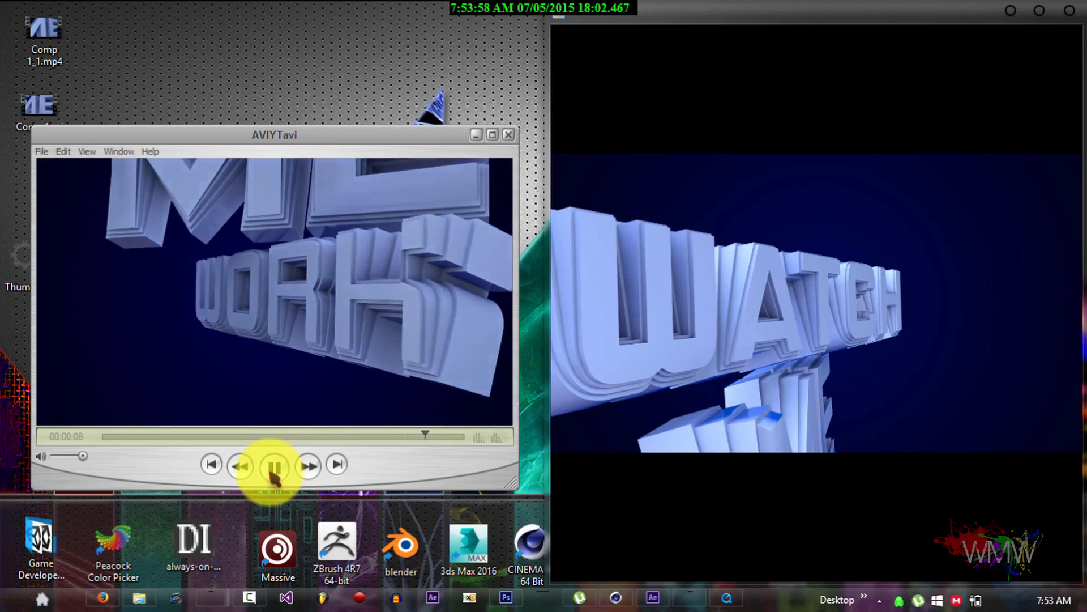
click(273, 471)
mouse_move(862, 529)
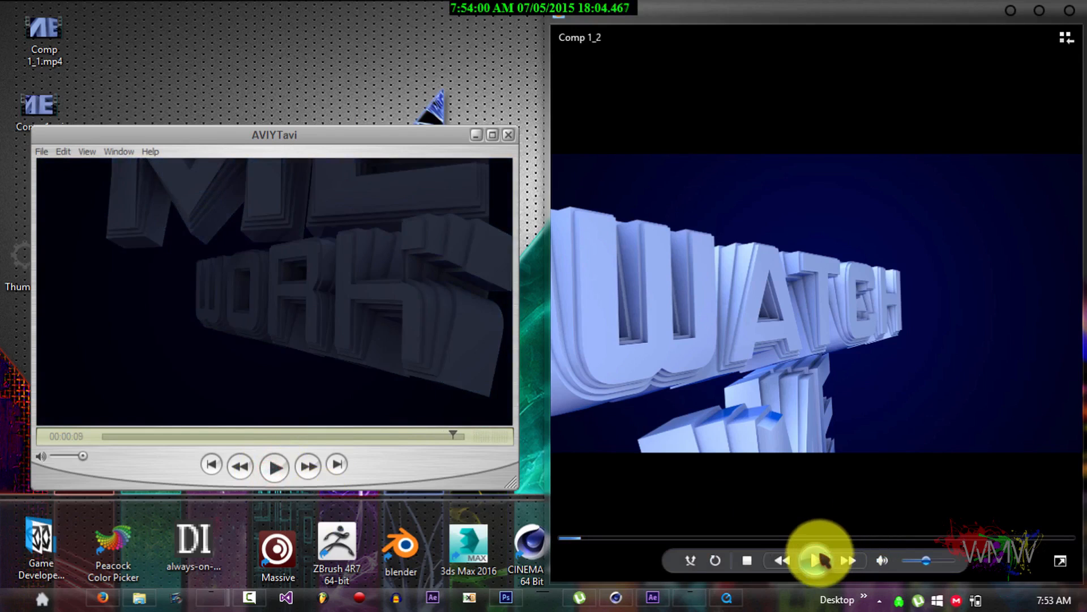
click(815, 560)
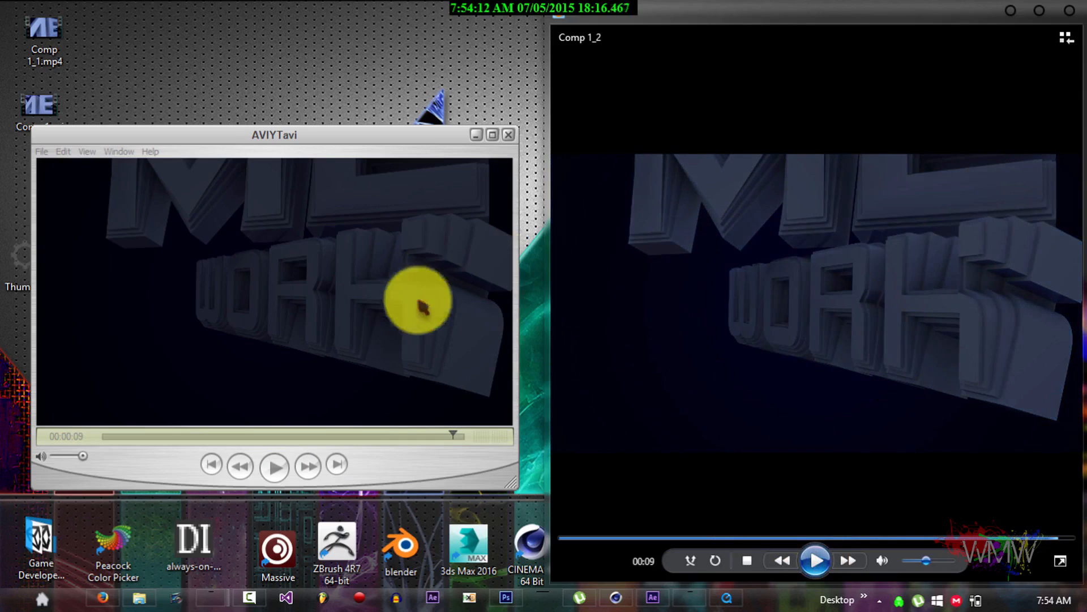
click(508, 135)
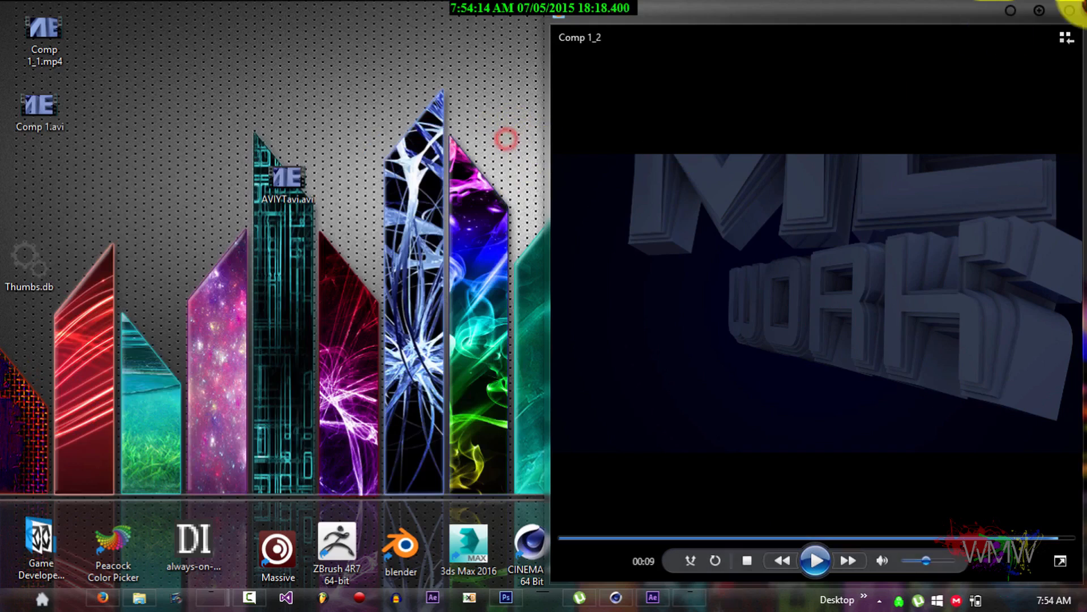
click(1071, 13)
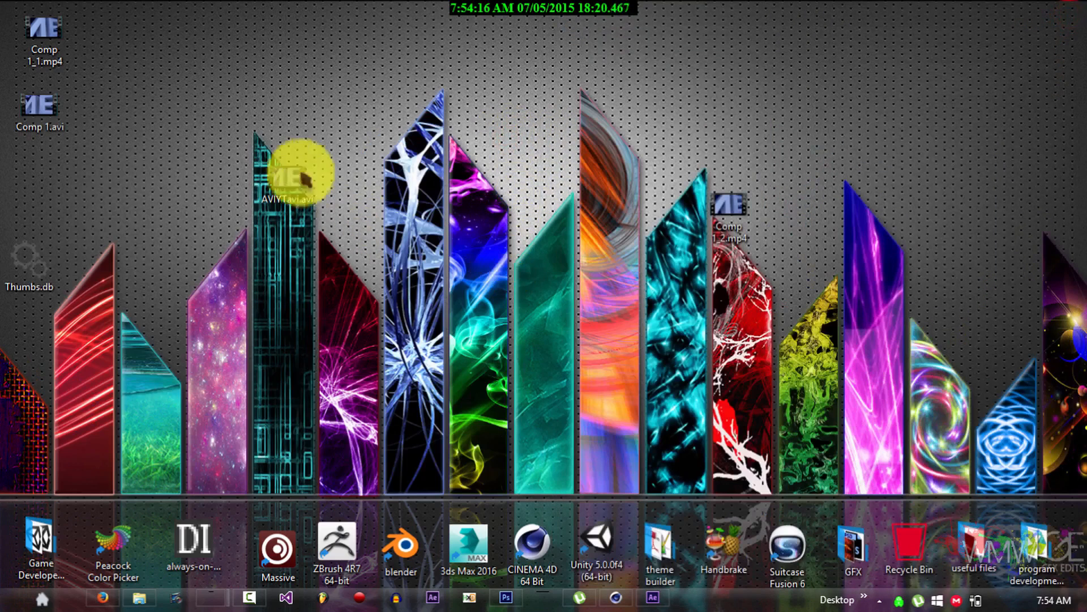
Place AVIYTavi.avi and Comp 1_2.mp4 side by side on the desktop and open the properties of AVIYTavi.avi.
drag(279, 180, 460, 196)
drag(725, 205, 541, 199)
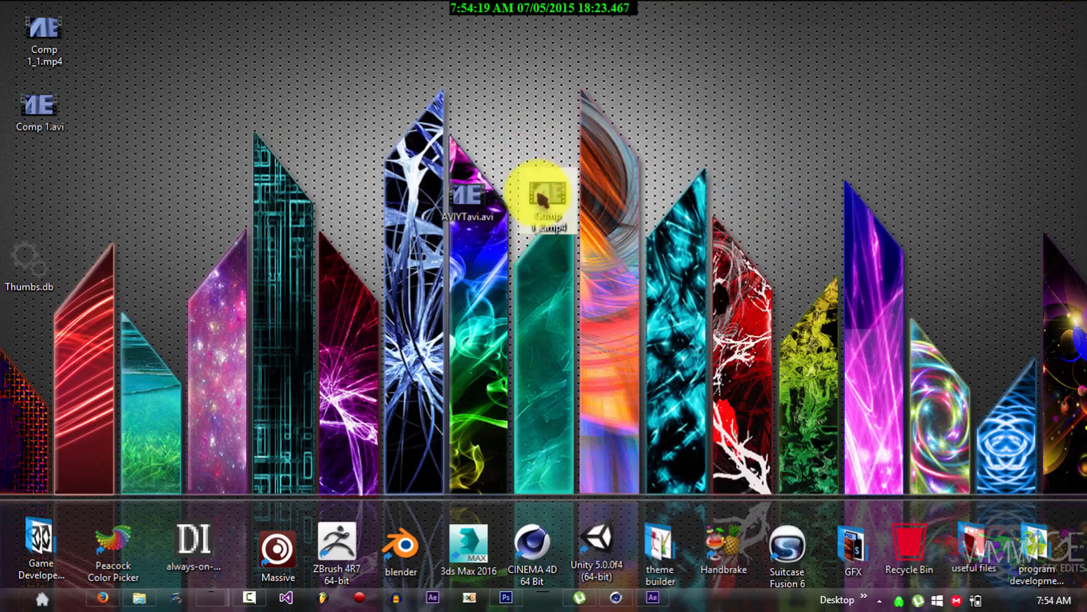
right_click(476, 200)
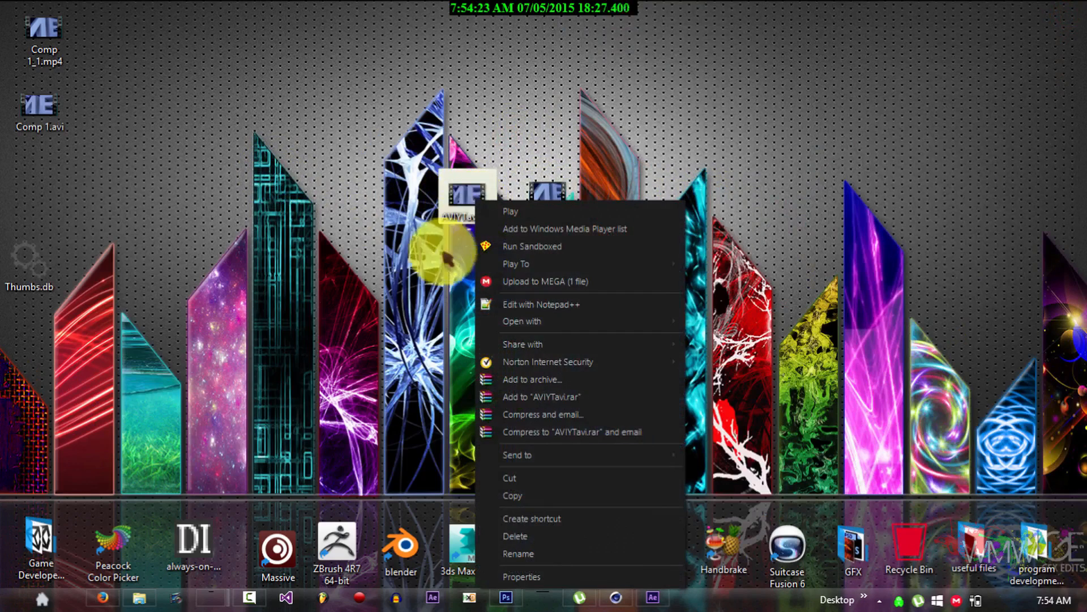
click(518, 577)
click(544, 212)
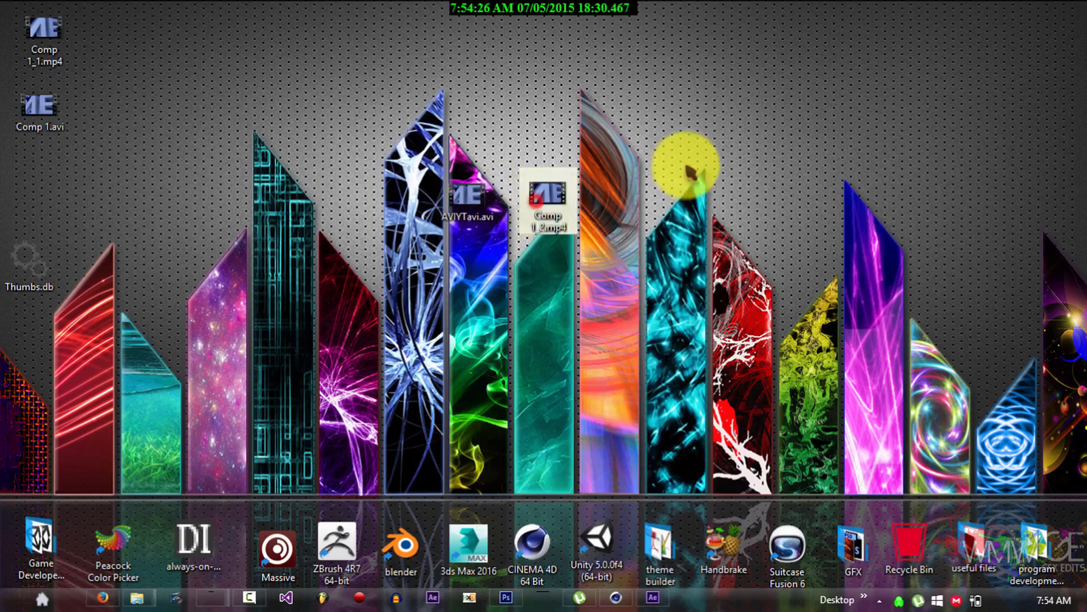
drag(670, 187, 311, 88)
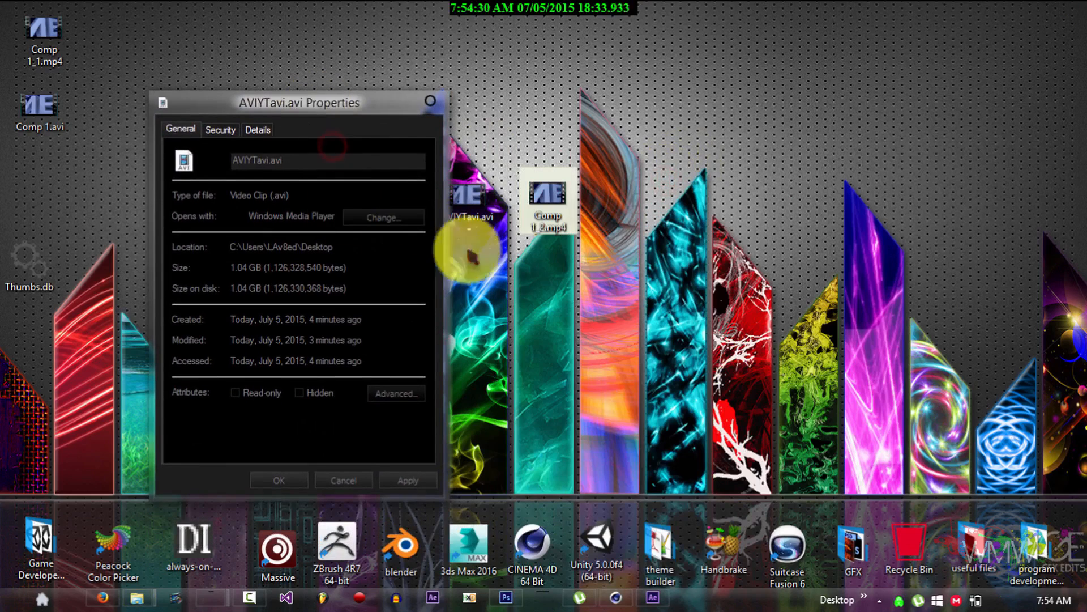
Open the properties of Comp 1_2.mp4 alongside, compare both files' sizes, and close the two properties windows.
right_click(554, 202)
click(603, 576)
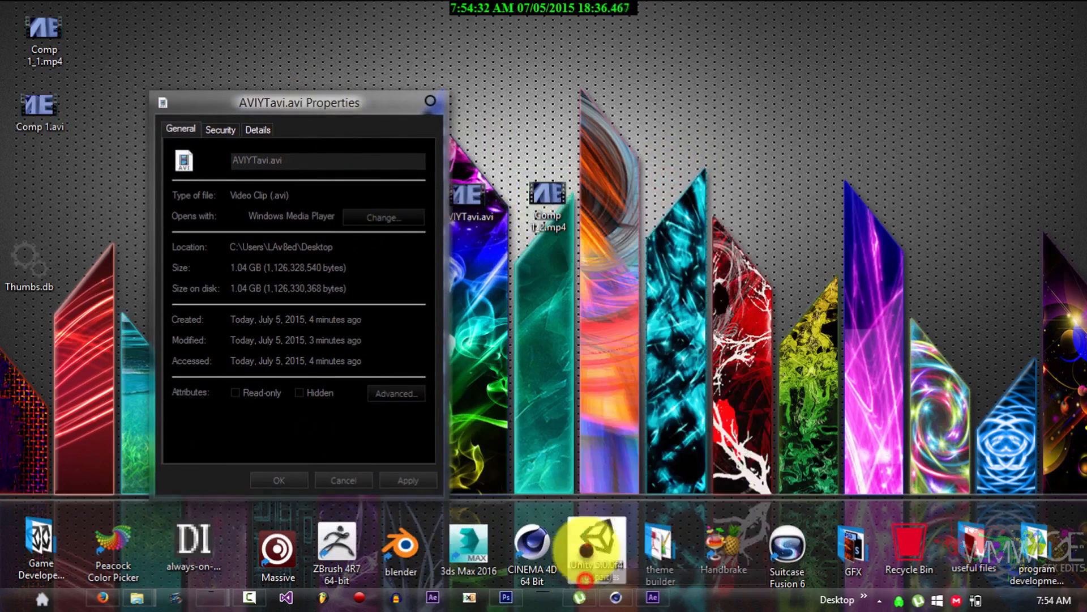
drag(596, 197, 599, 118)
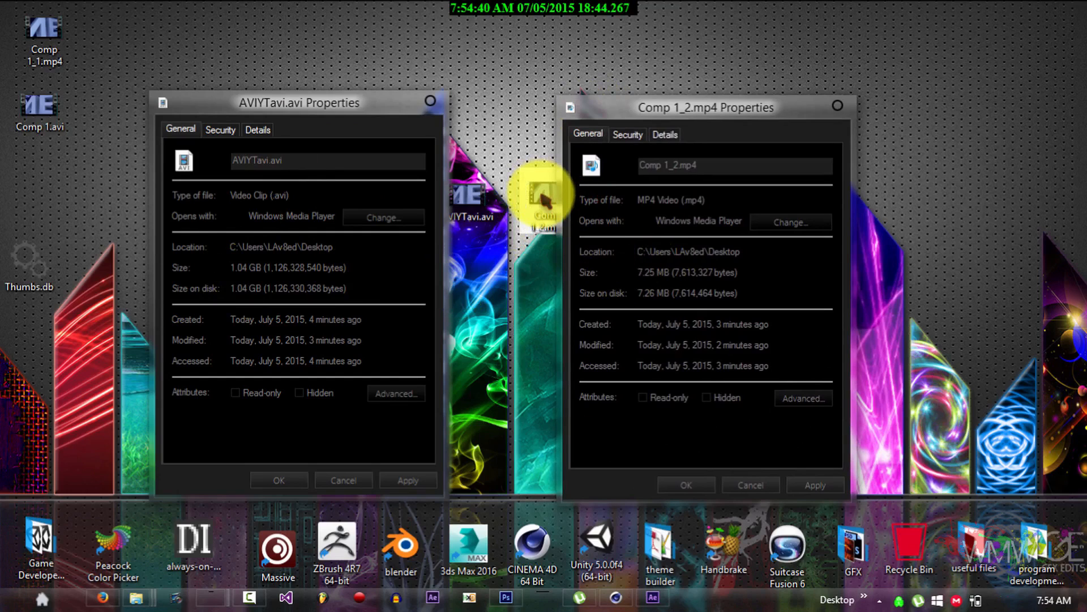
drag(631, 106, 753, 65)
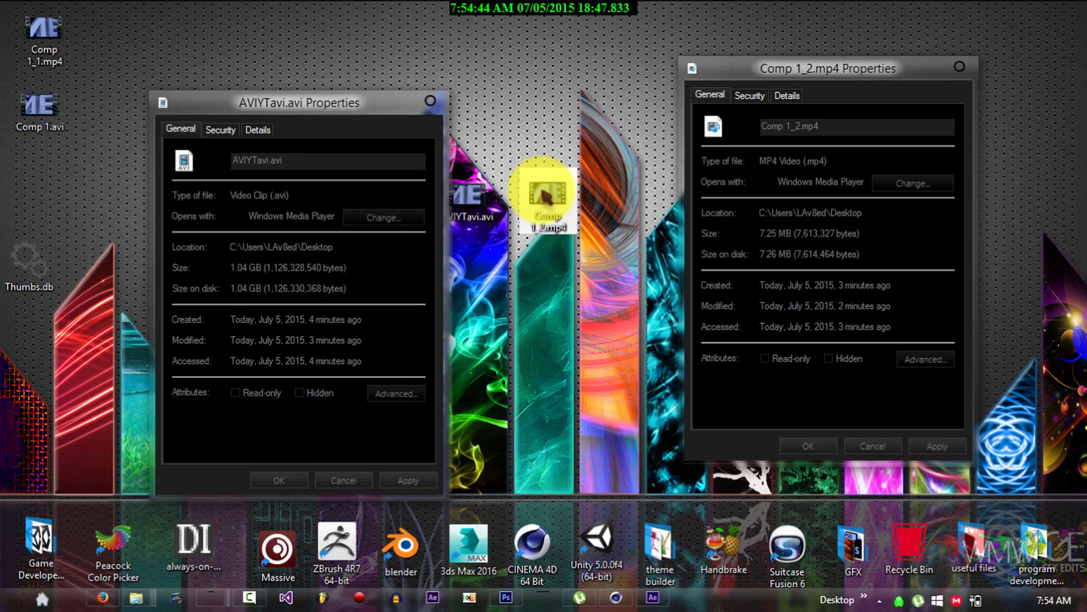
drag(284, 102, 242, 92)
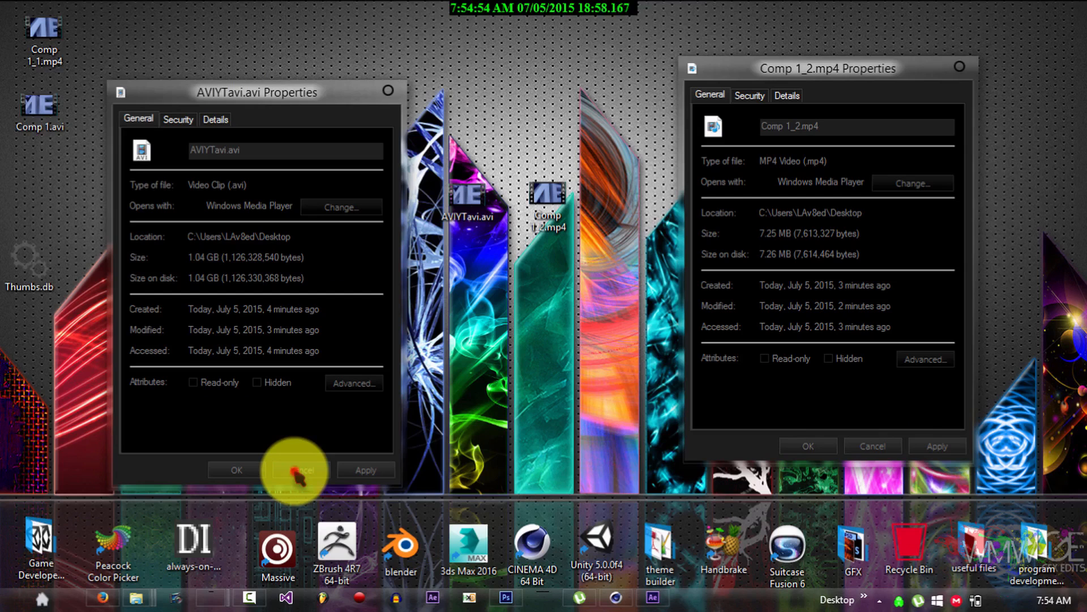
click(310, 474)
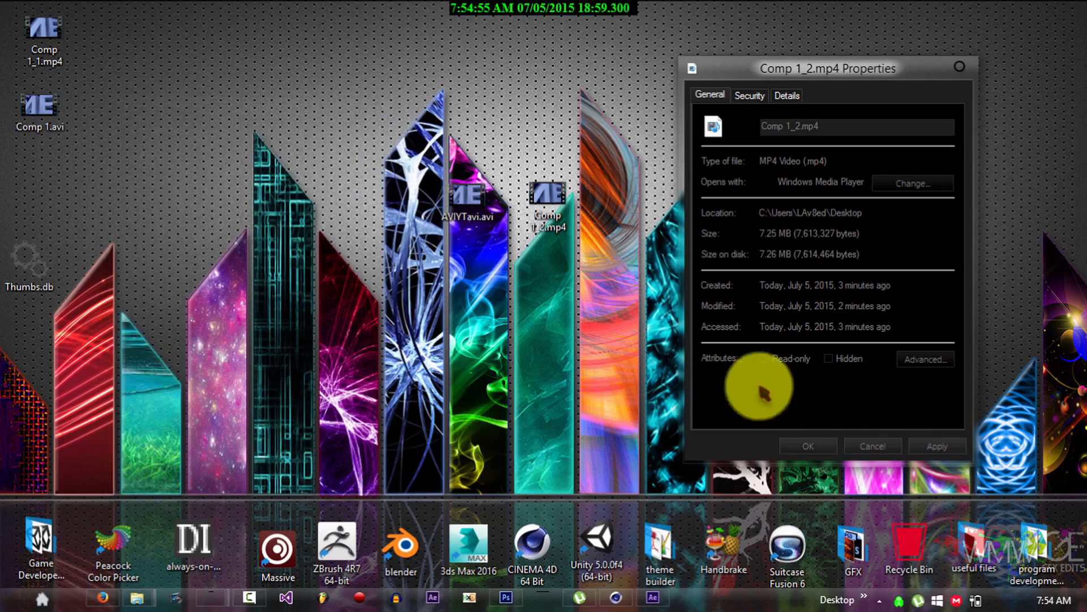
click(873, 446)
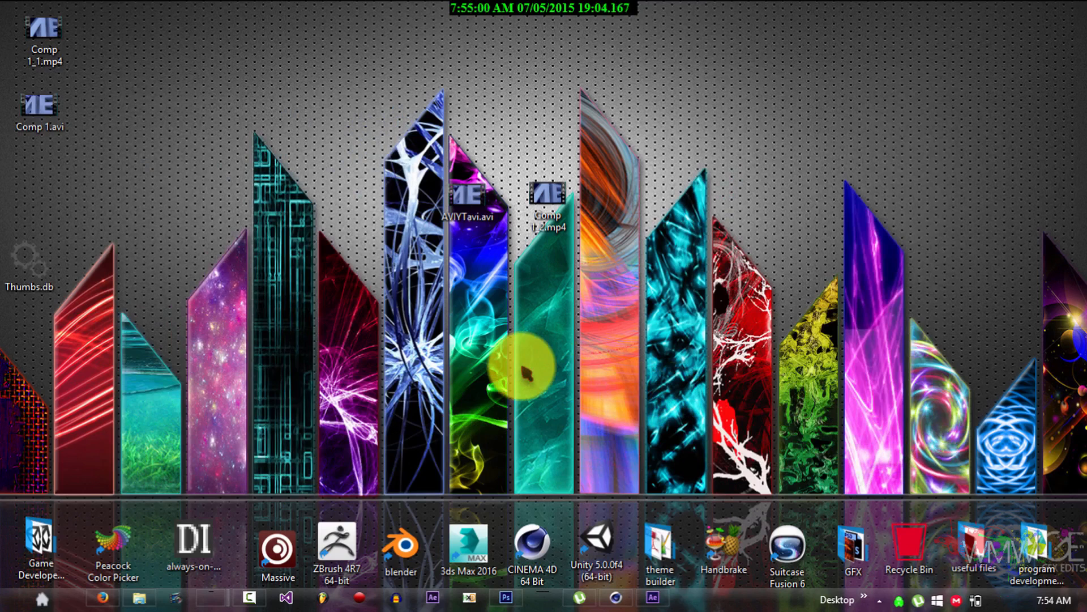
drag(403, 164, 606, 241)
click(640, 236)
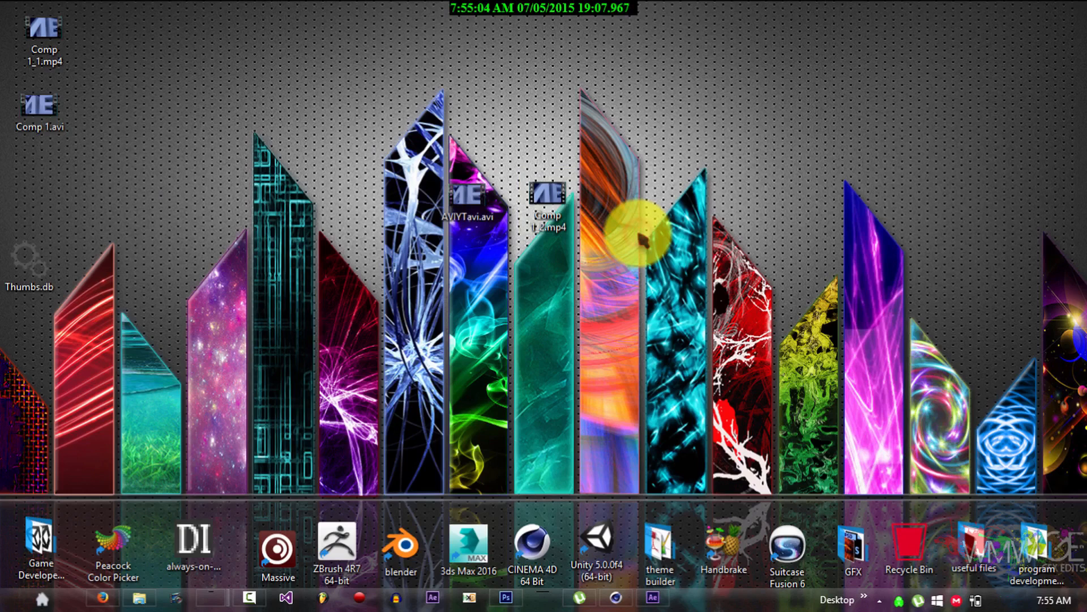